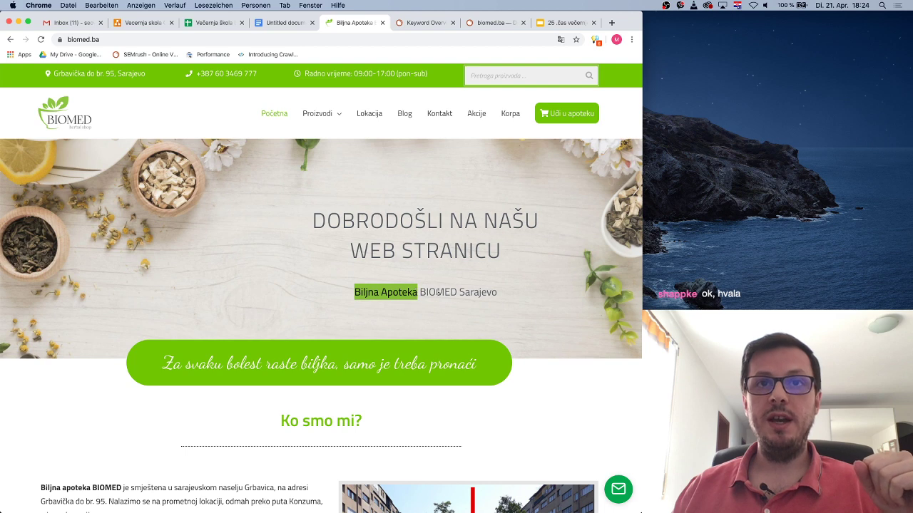
Highlight BIOMED and Sarajevo in the welcome banner, then open the Online Apoteka shop
{"action": "left_click_drag", "start_coordinate": [420, 292], "coordinate": [452, 290]}
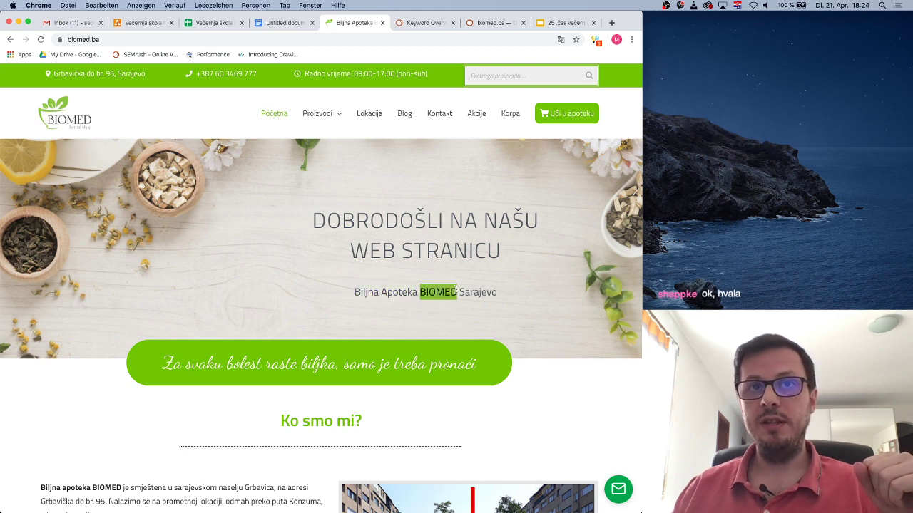
{"action": "double_click", "coordinate": [479, 291]}
{"action": "left_click", "coordinate": [525, 292]}
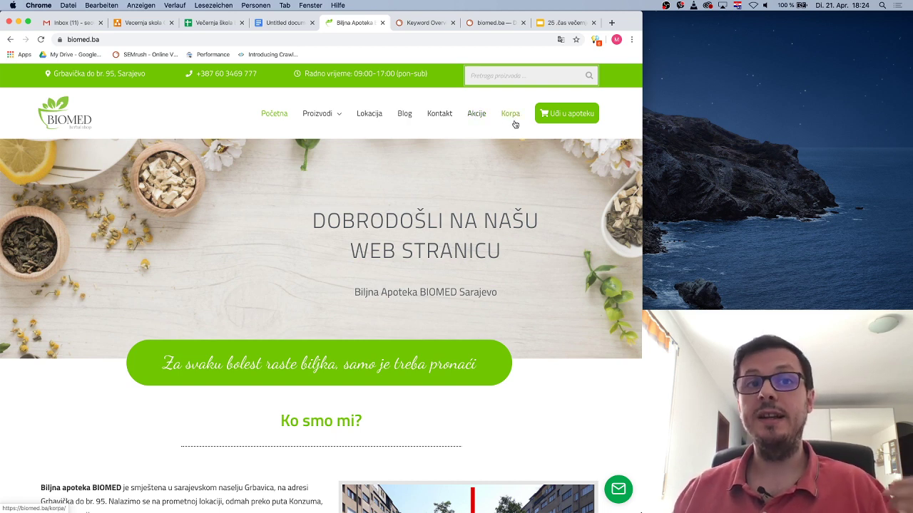
{"action": "scroll", "coordinate": [484, 226], "scroll_direction": "down", "scroll_amount": 10}
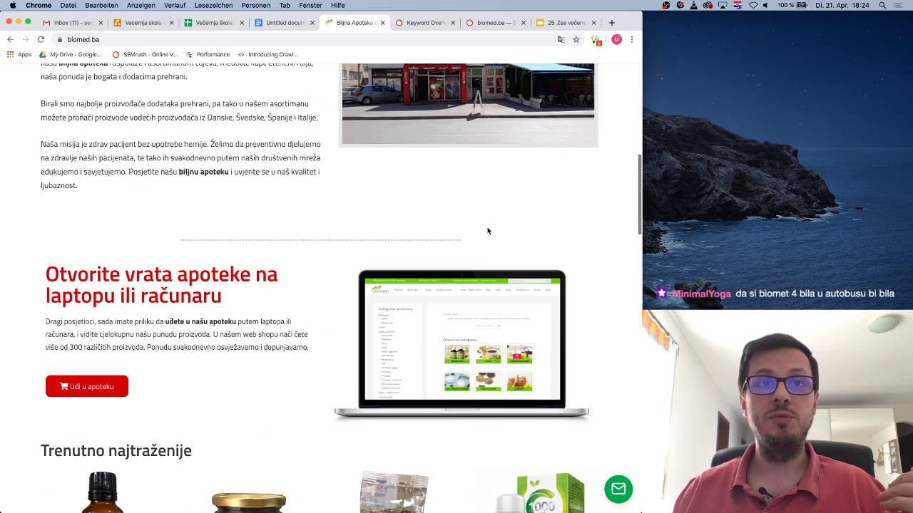
{"action": "scroll", "coordinate": [485, 229], "scroll_direction": "up", "scroll_amount": 5}
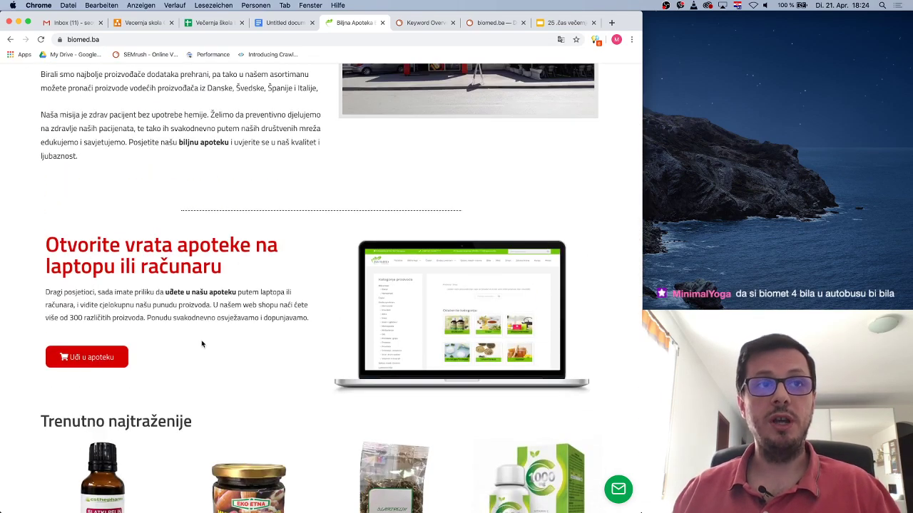
{"action": "left_click", "coordinate": [93, 357]}
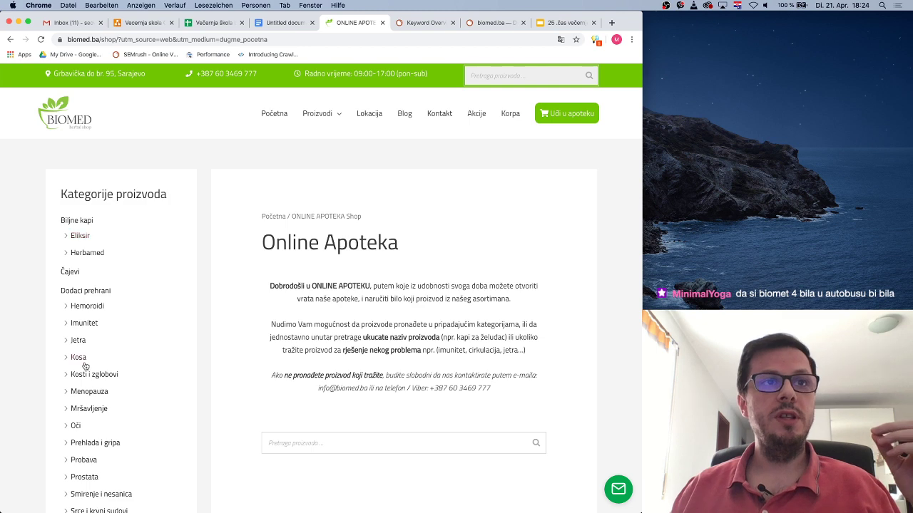
Browse the shop's categories and product list, then open the 'Gelovi, masti i kreme' category
{"action": "scroll", "coordinate": [419, 276], "scroll_direction": "down", "scroll_amount": 5}
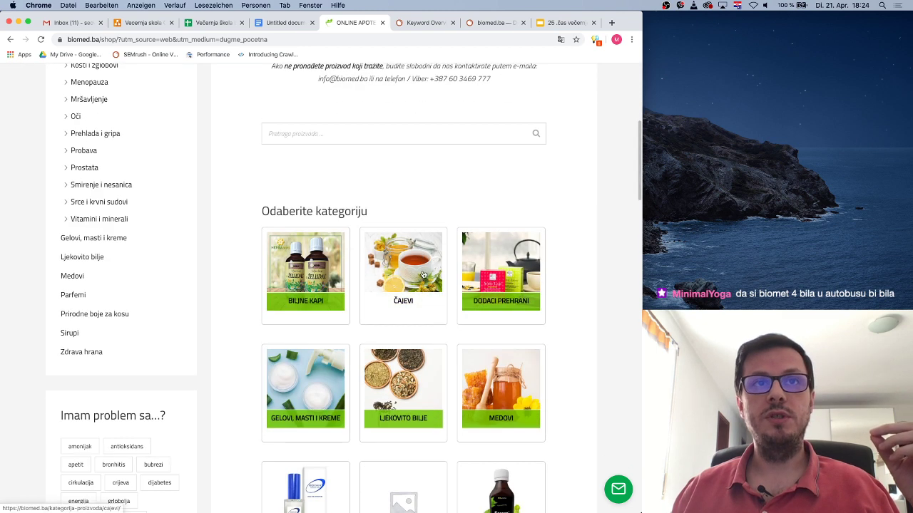
{"action": "scroll", "coordinate": [424, 273], "scroll_direction": "up", "scroll_amount": 5}
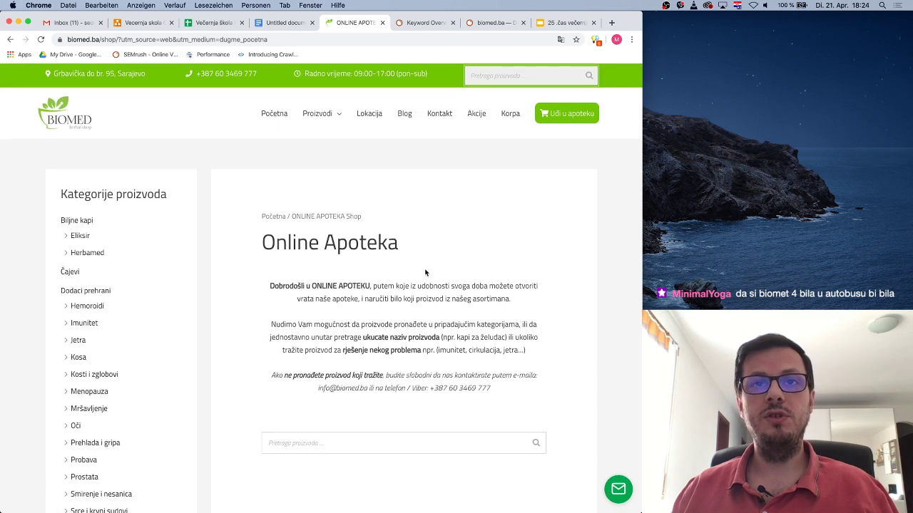
{"action": "scroll", "coordinate": [431, 271], "scroll_direction": "down", "scroll_amount": 5}
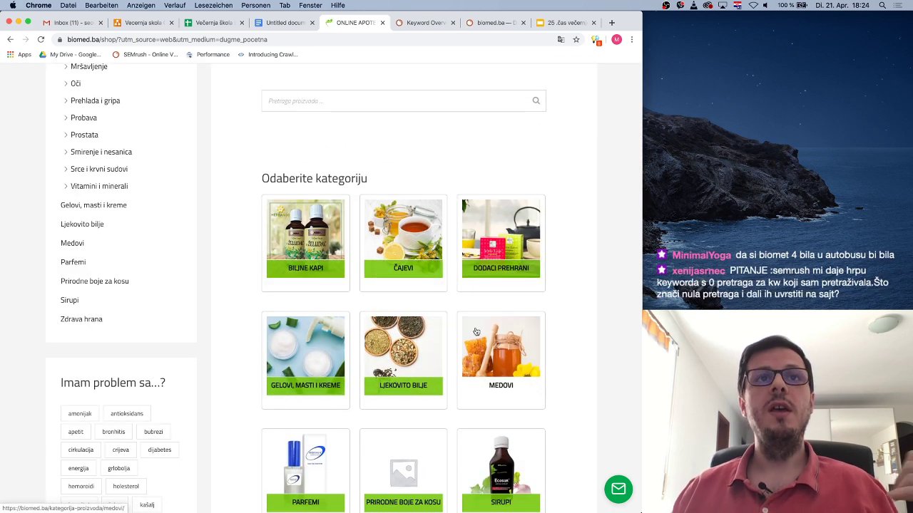
{"action": "scroll", "coordinate": [545, 320], "scroll_direction": "down", "scroll_amount": 3}
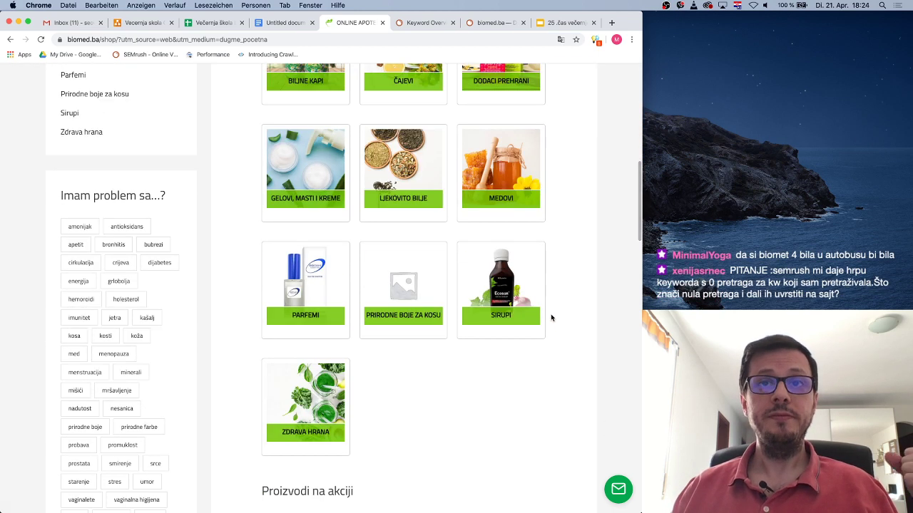
{"action": "scroll", "coordinate": [550, 318], "scroll_direction": "up", "scroll_amount": 1}
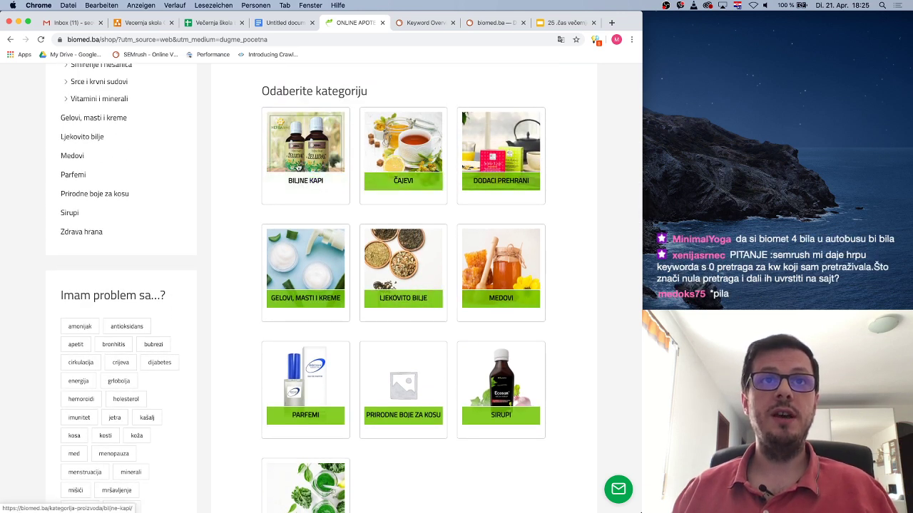
{"action": "scroll", "coordinate": [563, 433], "scroll_direction": "down", "scroll_amount": 7}
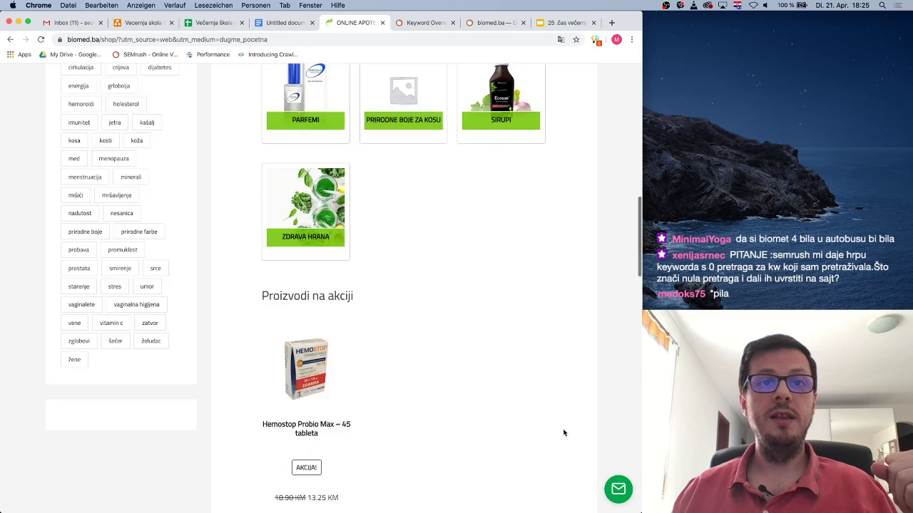
{"action": "scroll", "coordinate": [420, 246], "scroll_direction": "down", "scroll_amount": 3}
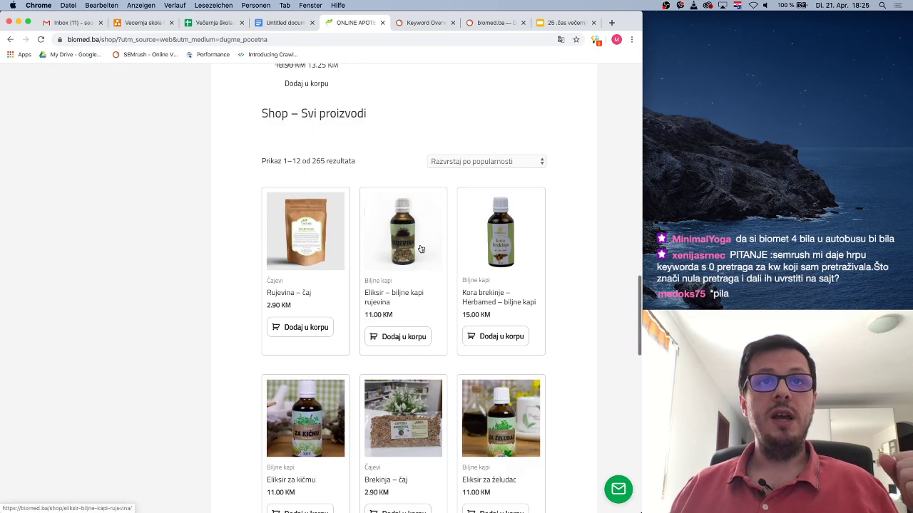
{"action": "scroll", "coordinate": [389, 262], "scroll_direction": "down", "scroll_amount": 10}
{"action": "scroll", "coordinate": [388, 262], "scroll_direction": "up", "scroll_amount": 9}
{"action": "scroll", "coordinate": [388, 262], "scroll_direction": "up", "scroll_amount": 3}
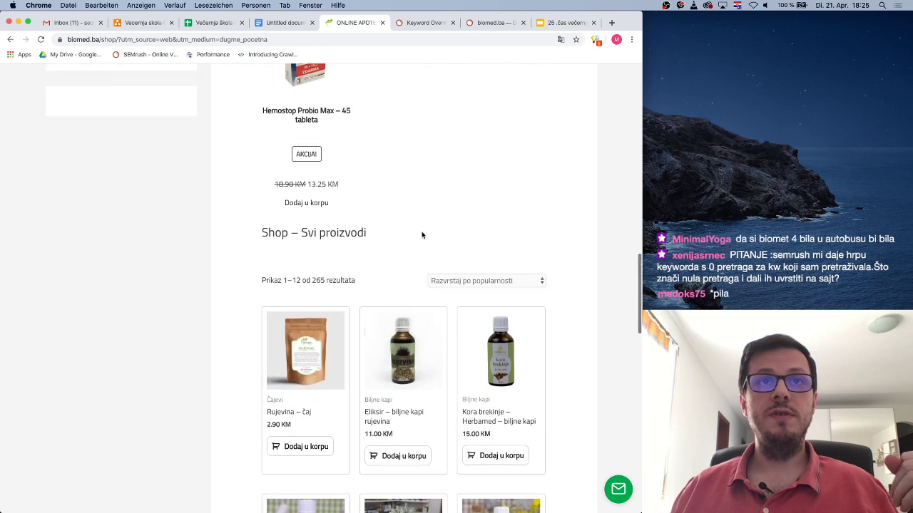
{"action": "scroll", "coordinate": [425, 235], "scroll_direction": "up", "scroll_amount": 8}
{"action": "scroll", "coordinate": [425, 235], "scroll_direction": "up", "scroll_amount": 5}
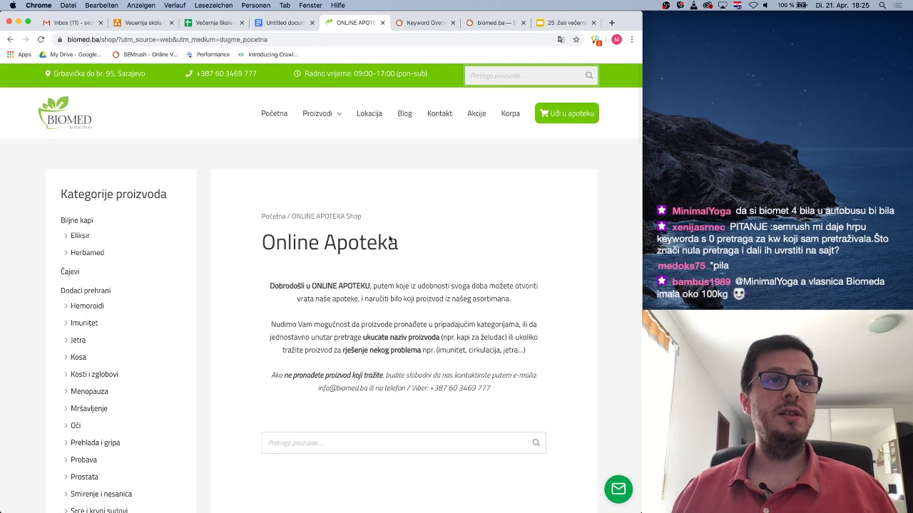
{"action": "scroll", "coordinate": [145, 328], "scroll_direction": "down", "scroll_amount": 3}
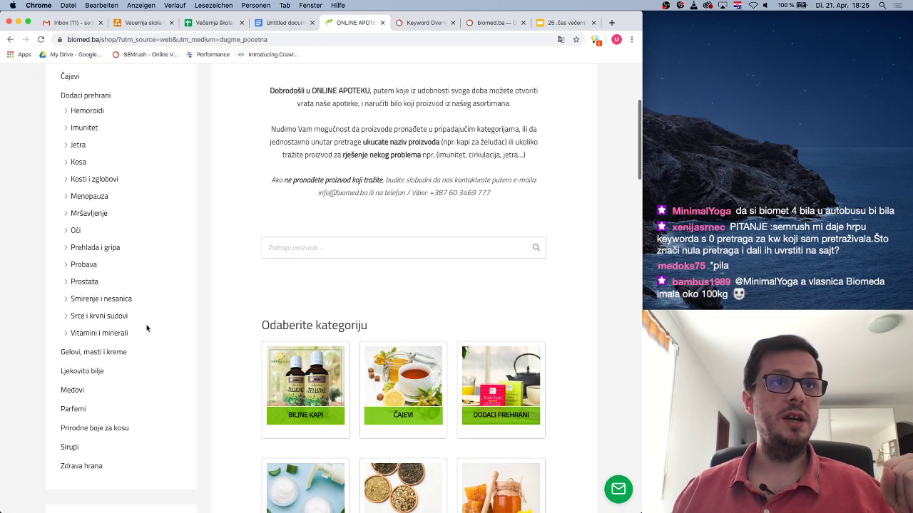
{"action": "scroll", "coordinate": [146, 328], "scroll_direction": "up", "scroll_amount": 1}
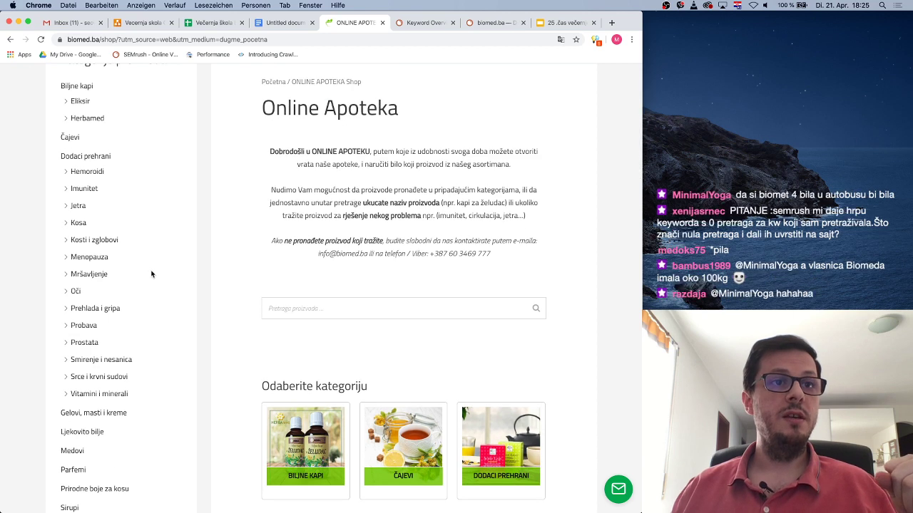
{"action": "scroll", "coordinate": [151, 274], "scroll_direction": "down", "scroll_amount": 1}
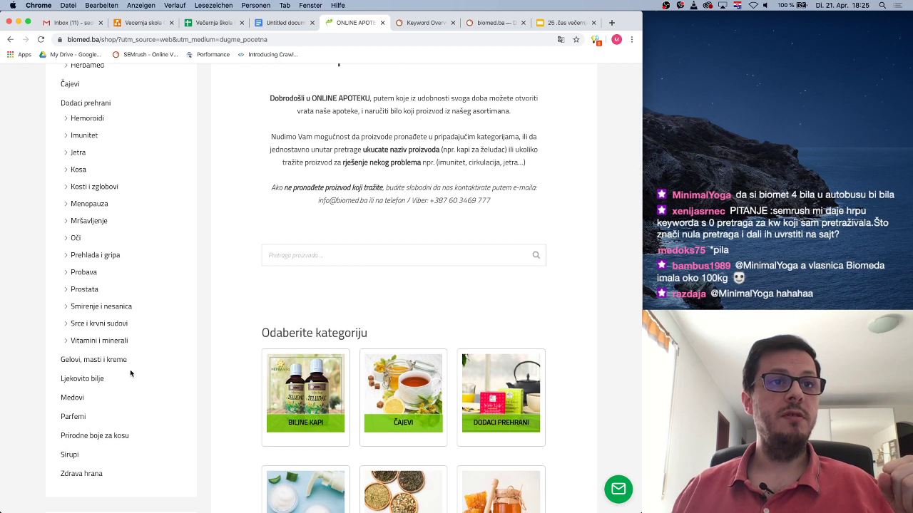
{"action": "scroll", "coordinate": [179, 359], "scroll_direction": "down", "scroll_amount": 1}
{"action": "scroll", "coordinate": [122, 342], "scroll_direction": "up", "scroll_amount": 4}
{"action": "scroll", "coordinate": [126, 343], "scroll_direction": "down", "scroll_amount": 6}
{"action": "scroll", "coordinate": [123, 400], "scroll_direction": "up", "scroll_amount": 4}
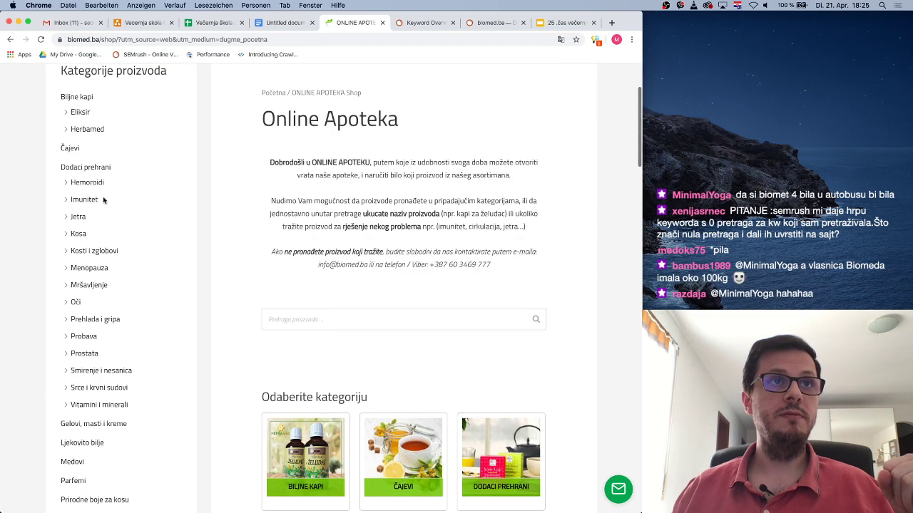
{"action": "left_click", "coordinate": [105, 426]}
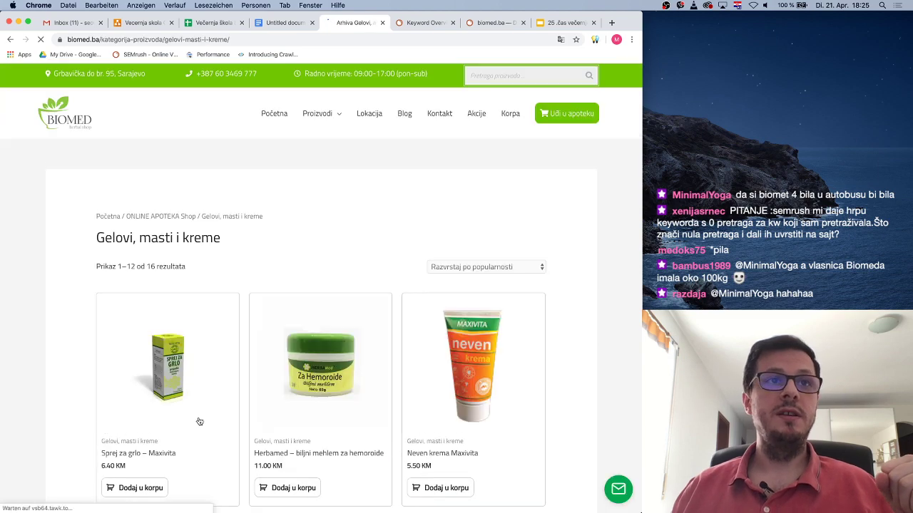
Scroll through the Gelovi, masti i kreme products and return to the shop page
{"action": "scroll", "coordinate": [330, 215], "scroll_direction": "down", "scroll_amount": 10}
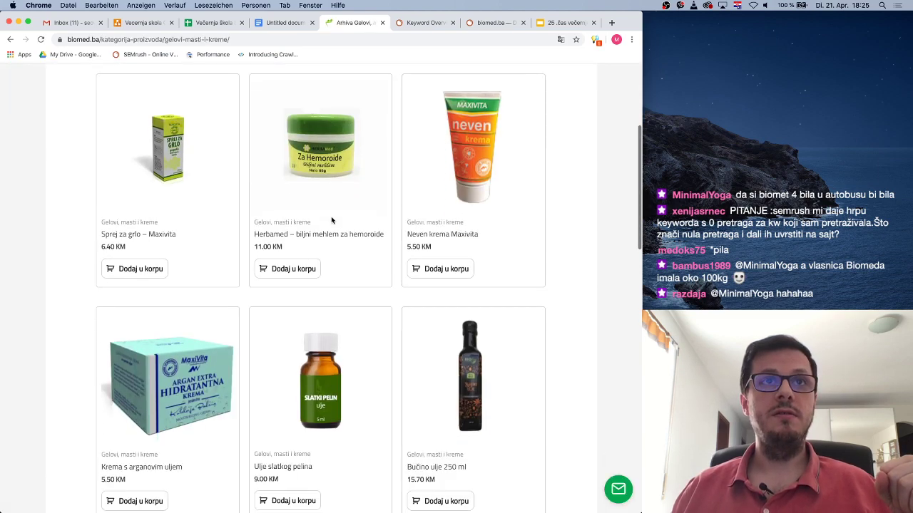
{"action": "scroll", "coordinate": [331, 220], "scroll_direction": "down", "scroll_amount": 5}
{"action": "scroll", "coordinate": [331, 220], "scroll_direction": "up", "scroll_amount": 15}
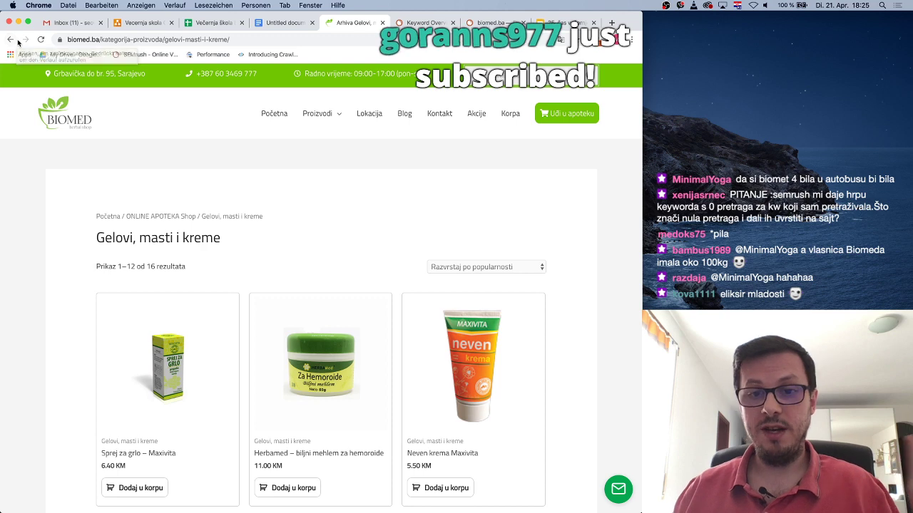
{"action": "left_click", "coordinate": [10, 40]}
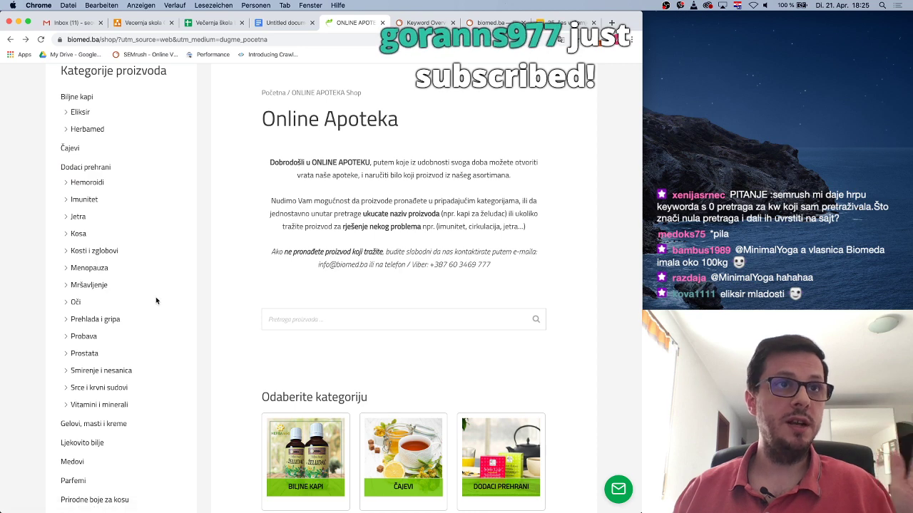
Check the Mršavljenje category, then return and scroll to the 'Imam problem sa...?' tags
{"action": "left_click", "coordinate": [97, 290]}
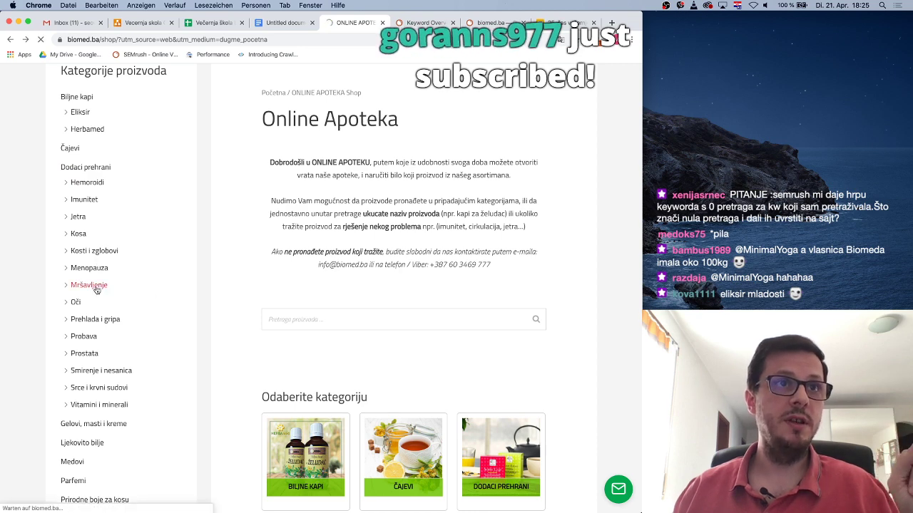
{"action": "scroll", "coordinate": [383, 347], "scroll_direction": "down", "scroll_amount": 3}
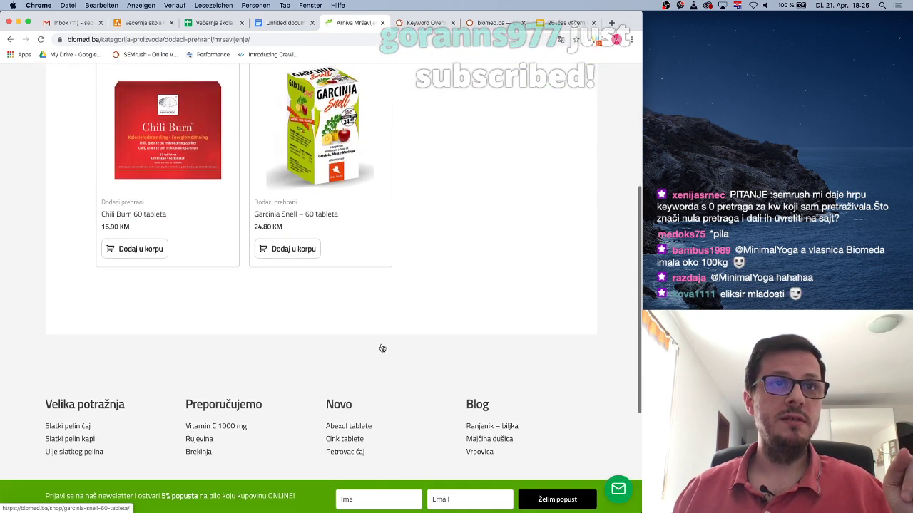
{"action": "scroll", "coordinate": [381, 344], "scroll_direction": "up", "scroll_amount": 5}
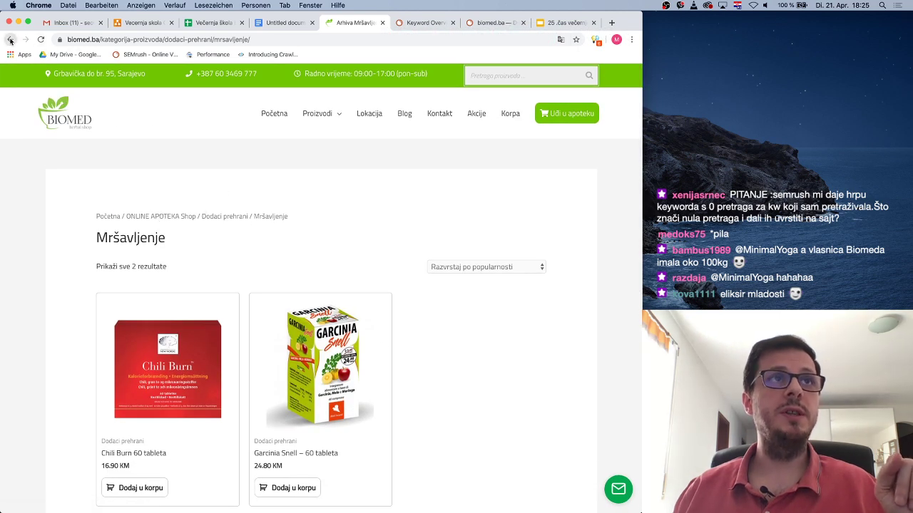
{"action": "left_click", "coordinate": [10, 39]}
{"action": "scroll", "coordinate": [165, 239], "scroll_direction": "down", "scroll_amount": 5}
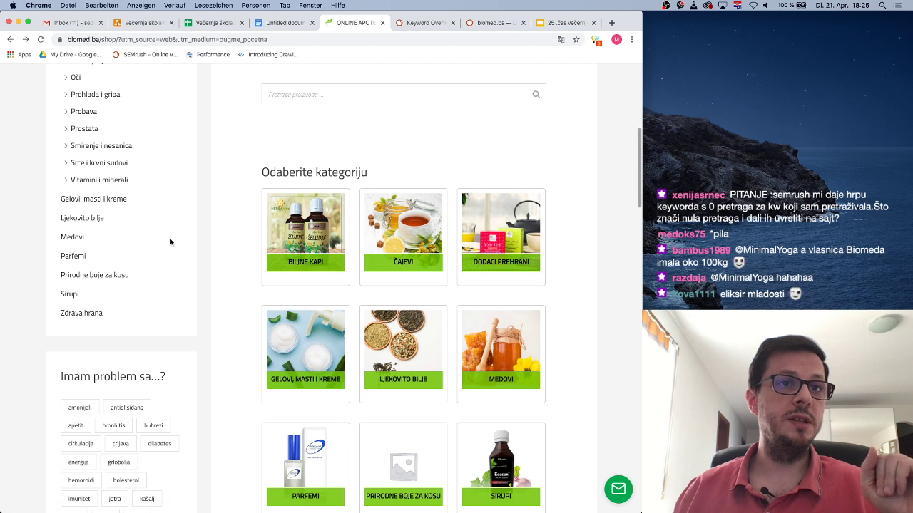
{"action": "scroll", "coordinate": [170, 243], "scroll_direction": "down", "scroll_amount": 3}
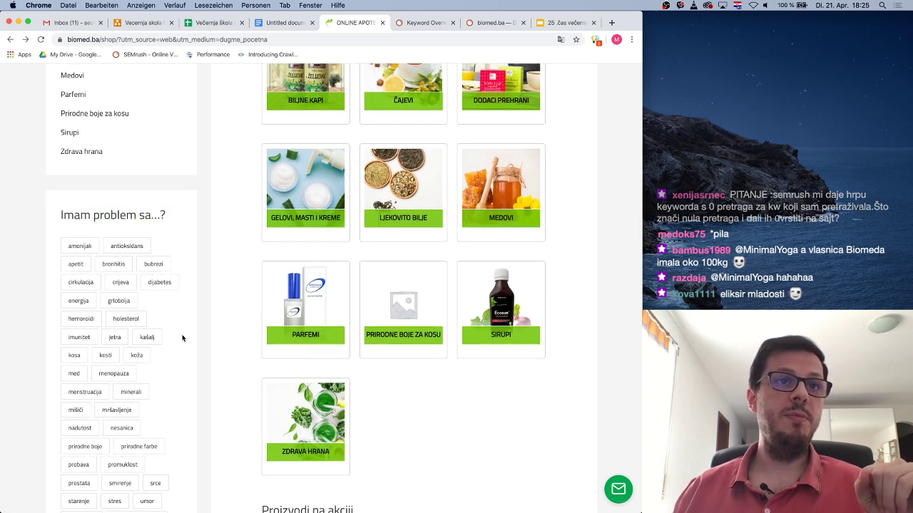
{"action": "scroll", "coordinate": [148, 413], "scroll_direction": "down", "scroll_amount": 4}
{"action": "scroll", "coordinate": [162, 381], "scroll_direction": "up", "scroll_amount": 3}
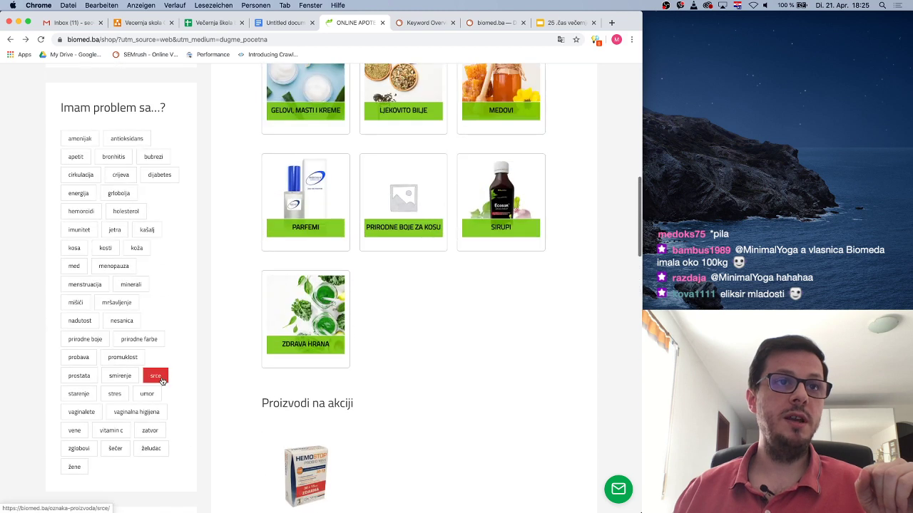
{"action": "scroll", "coordinate": [207, 304], "scroll_direction": "down", "scroll_amount": 1}
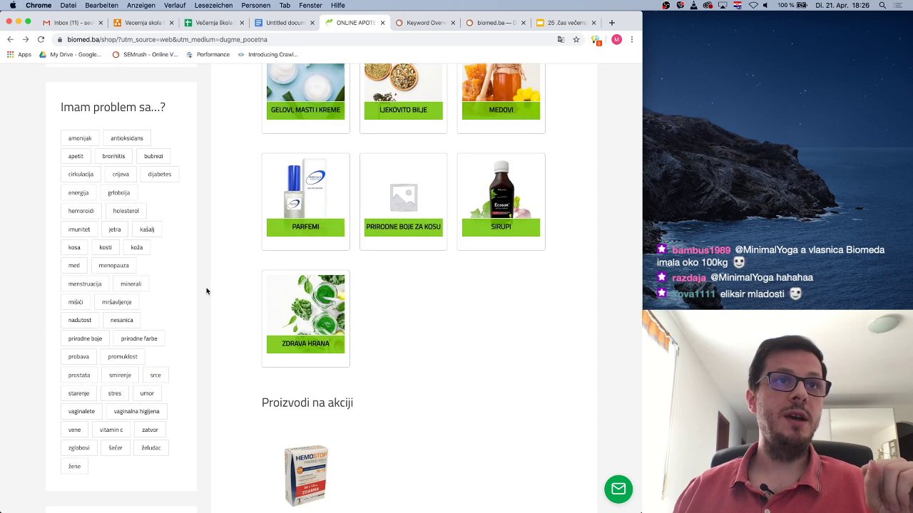
Open the 'menstruacija' tag page and browse its 4 products
{"action": "left_click", "coordinate": [93, 286]}
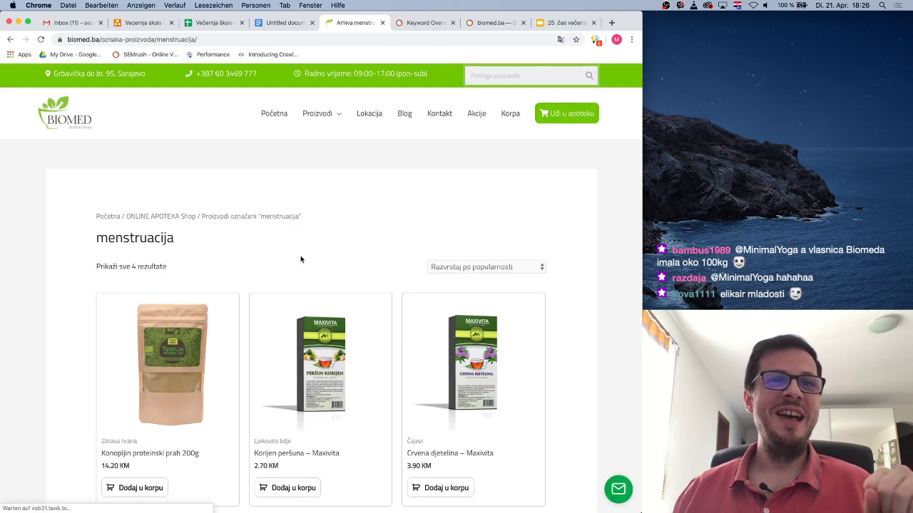
{"action": "scroll", "coordinate": [383, 240], "scroll_direction": "down", "scroll_amount": 5}
{"action": "scroll", "coordinate": [383, 240], "scroll_direction": "down", "scroll_amount": 3}
{"action": "scroll", "coordinate": [382, 240], "scroll_direction": "up", "scroll_amount": 8}
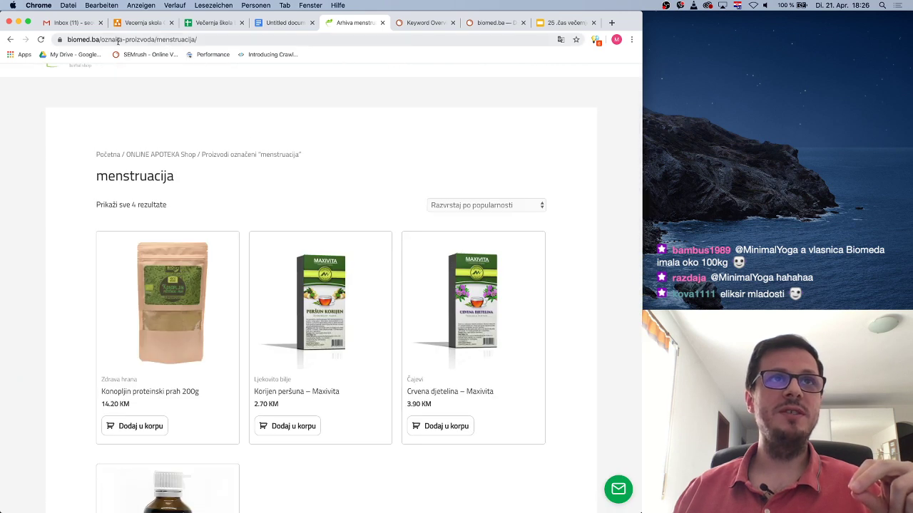
Inspect the tag page's full URL in the address bar, then go back to the shop
{"action": "left_click", "coordinate": [118, 41]}
{"action": "left_click", "coordinate": [117, 40]}
{"action": "left_click", "coordinate": [231, 178]}
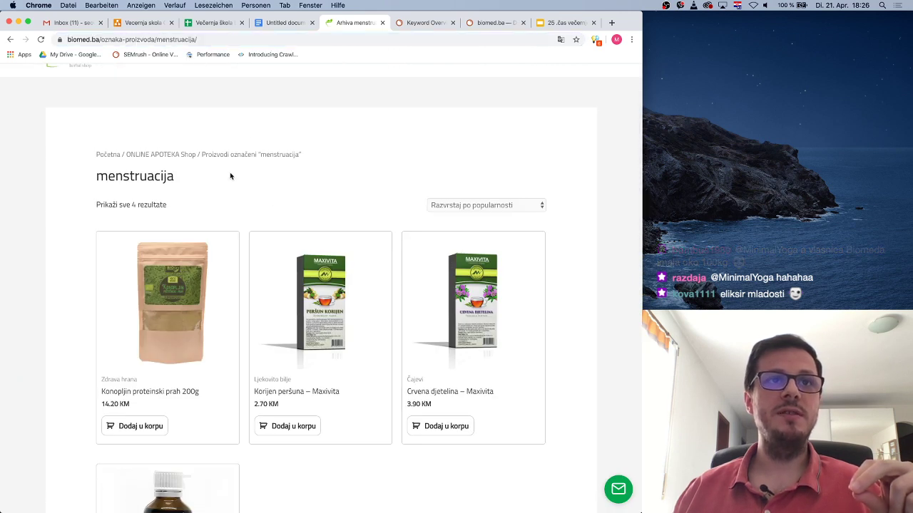
{"action": "scroll", "coordinate": [231, 178], "scroll_direction": "up", "scroll_amount": 2}
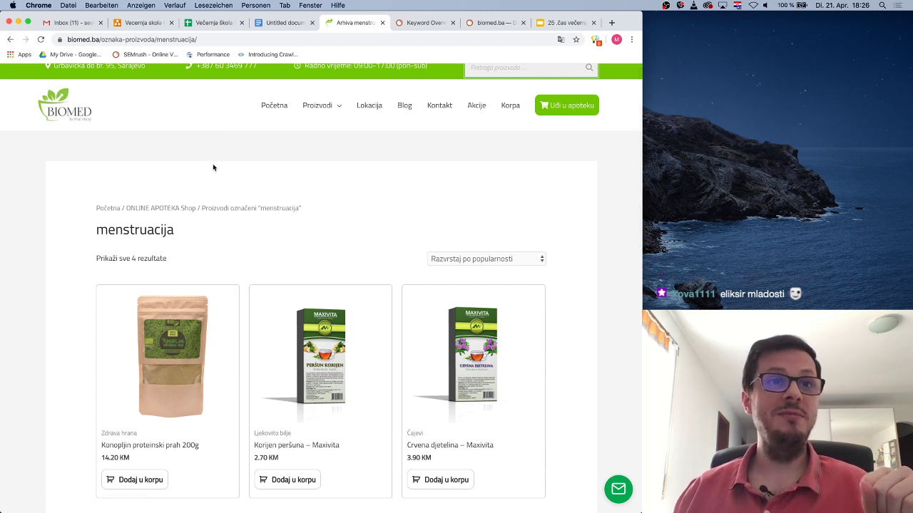
{"action": "left_click", "coordinate": [10, 39]}
{"action": "scroll", "coordinate": [499, 361], "scroll_direction": "up", "scroll_amount": 10}
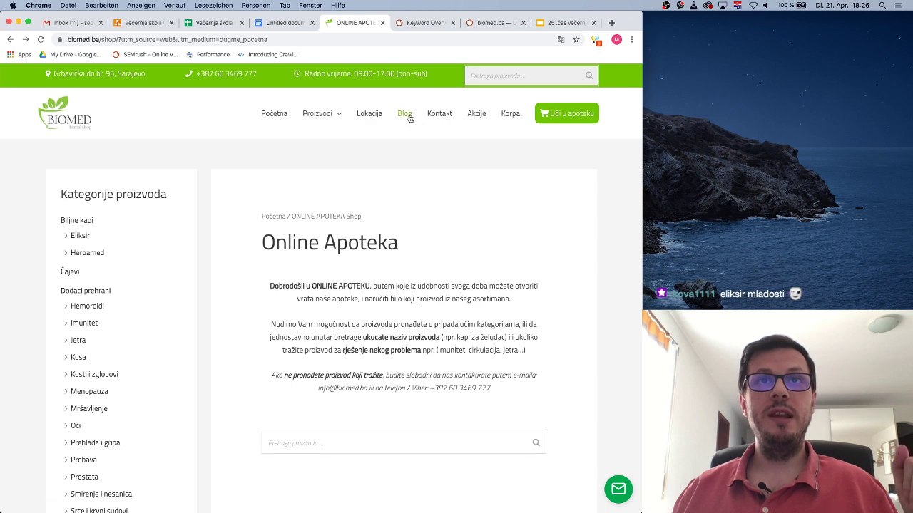
Go to the site's Blog section and open the RANJENIK plant article
{"action": "left_click", "coordinate": [409, 117]}
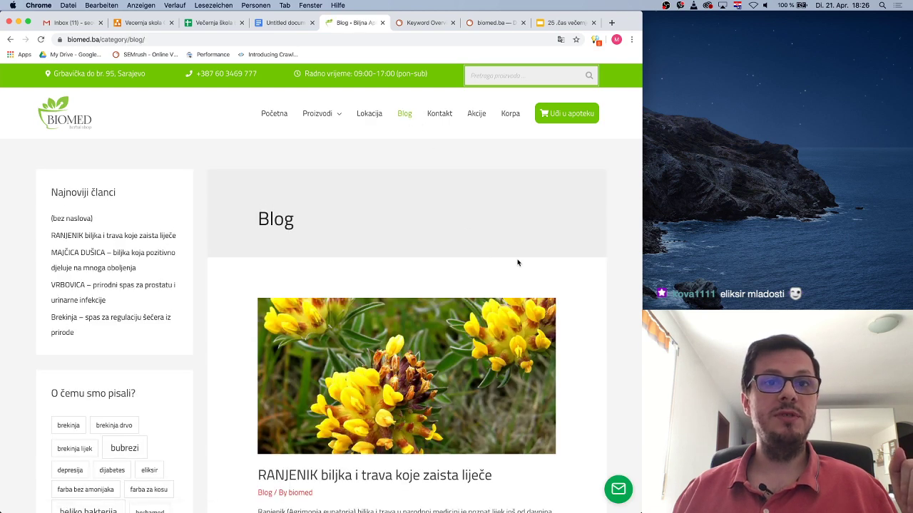
{"action": "scroll", "coordinate": [510, 261], "scroll_direction": "down", "scroll_amount": 5}
{"action": "scroll", "coordinate": [518, 262], "scroll_direction": "down", "scroll_amount": 2}
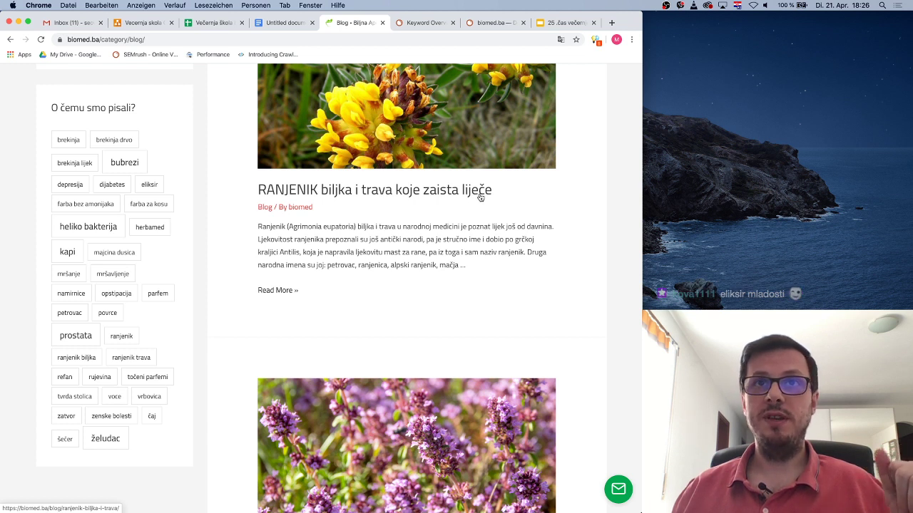
{"action": "left_click", "coordinate": [341, 189]}
Highlight 'zaista liječe' in the RANJENIK article title, then clear the selection
{"action": "scroll", "coordinate": [361, 380], "scroll_direction": "down", "scroll_amount": 5}
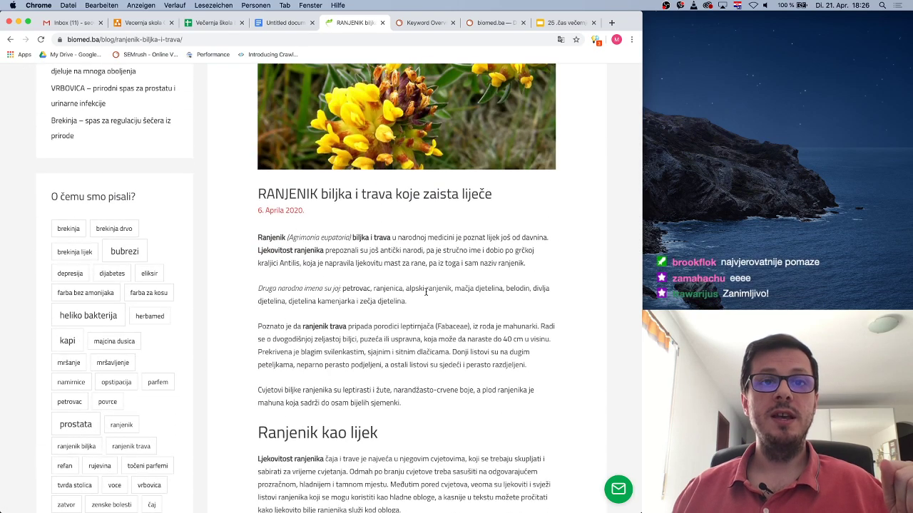
{"action": "scroll", "coordinate": [428, 306], "scroll_direction": "down", "scroll_amount": 10}
{"action": "scroll", "coordinate": [479, 293], "scroll_direction": "up", "scroll_amount": 15}
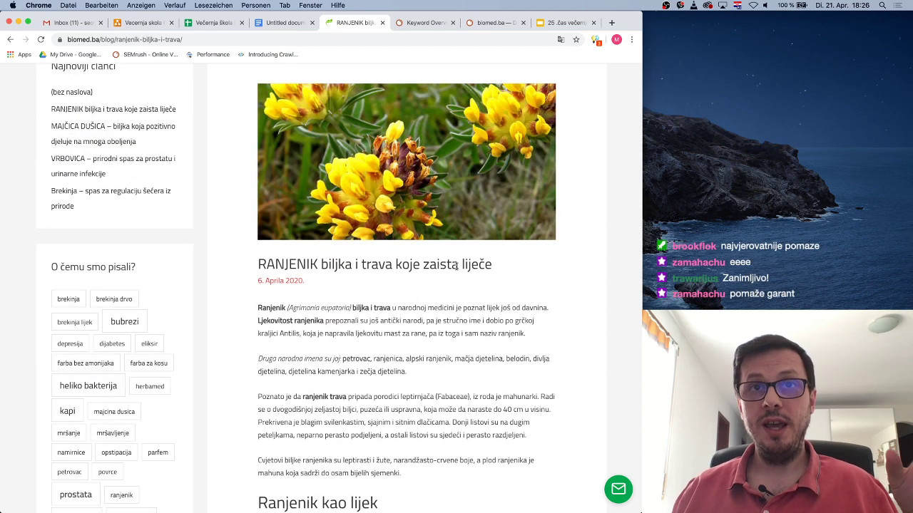
{"action": "left_click_drag", "start_coordinate": [422, 263], "coordinate": [498, 267]}
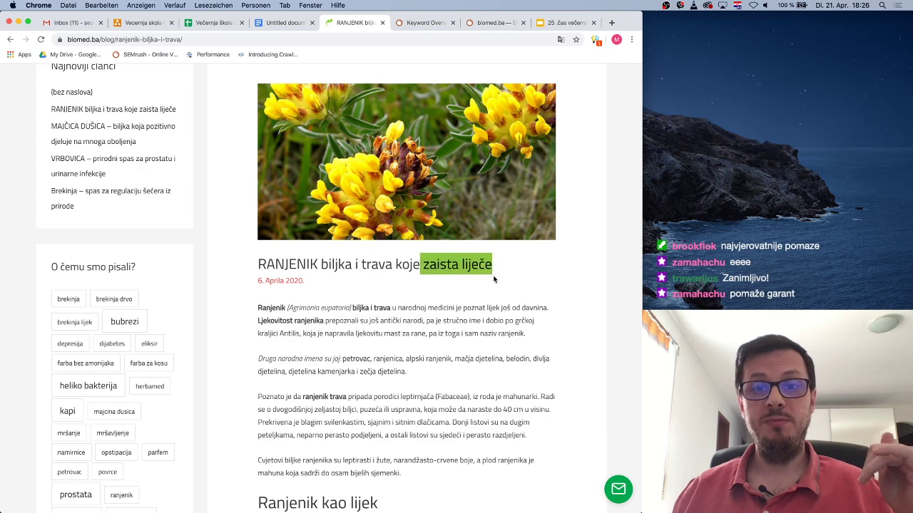
{"action": "scroll", "coordinate": [497, 286], "scroll_direction": "down", "scroll_amount": 1}
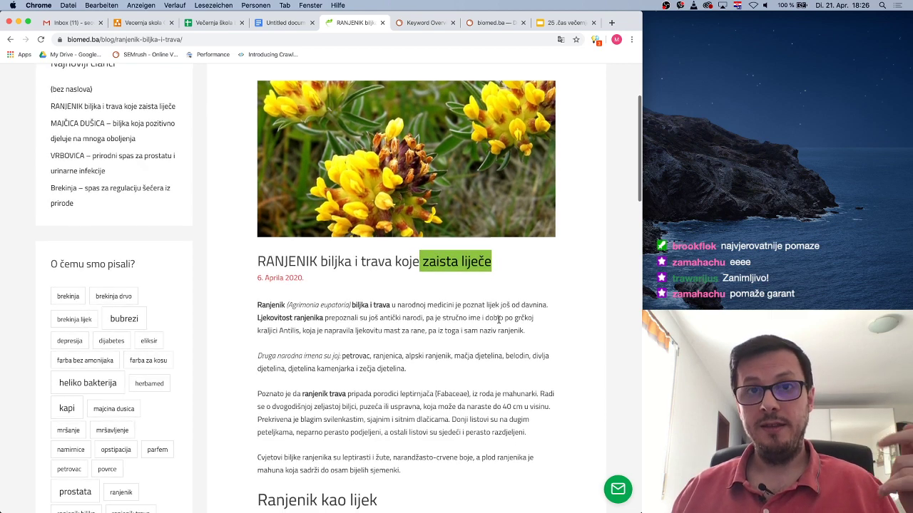
{"action": "left_click", "coordinate": [492, 306]}
Read through the article, then select biomed.ba/blog/ in the address bar
{"action": "scroll", "coordinate": [481, 324], "scroll_direction": "down", "scroll_amount": 5}
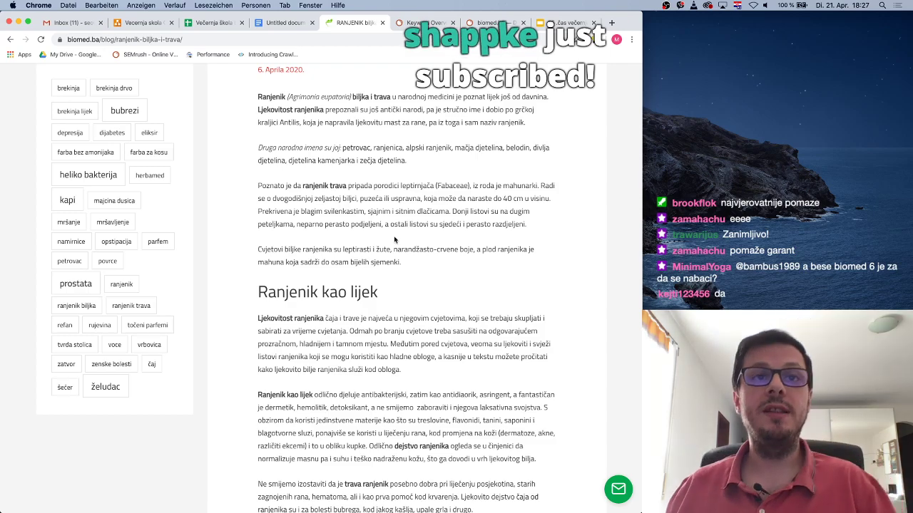
{"action": "scroll", "coordinate": [431, 247], "scroll_direction": "up", "scroll_amount": 5}
{"action": "scroll", "coordinate": [431, 247], "scroll_direction": "down", "scroll_amount": 9}
{"action": "scroll", "coordinate": [428, 246], "scroll_direction": "up", "scroll_amount": 12}
{"action": "scroll", "coordinate": [426, 245], "scroll_direction": "down", "scroll_amount": 4}
{"action": "scroll", "coordinate": [426, 244], "scroll_direction": "down", "scroll_amount": 15}
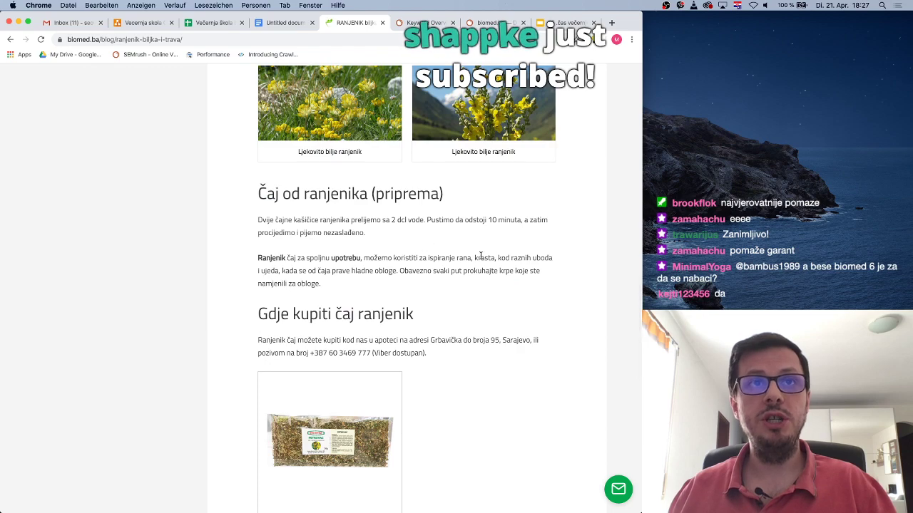
{"action": "scroll", "coordinate": [481, 256], "scroll_direction": "down", "scroll_amount": 3}
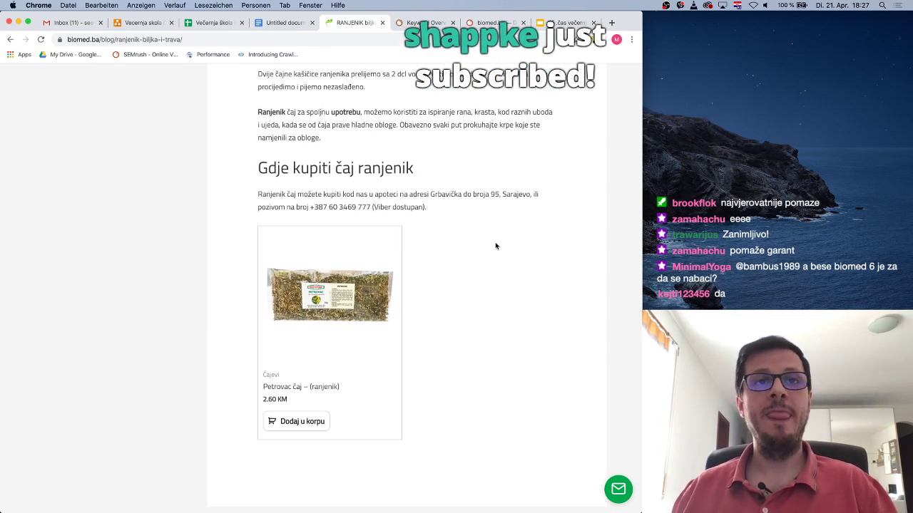
{"action": "scroll", "coordinate": [501, 248], "scroll_direction": "up", "scroll_amount": 5}
{"action": "scroll", "coordinate": [496, 246], "scroll_direction": "up", "scroll_amount": 5}
{"action": "scroll", "coordinate": [495, 245], "scroll_direction": "down", "scroll_amount": 14}
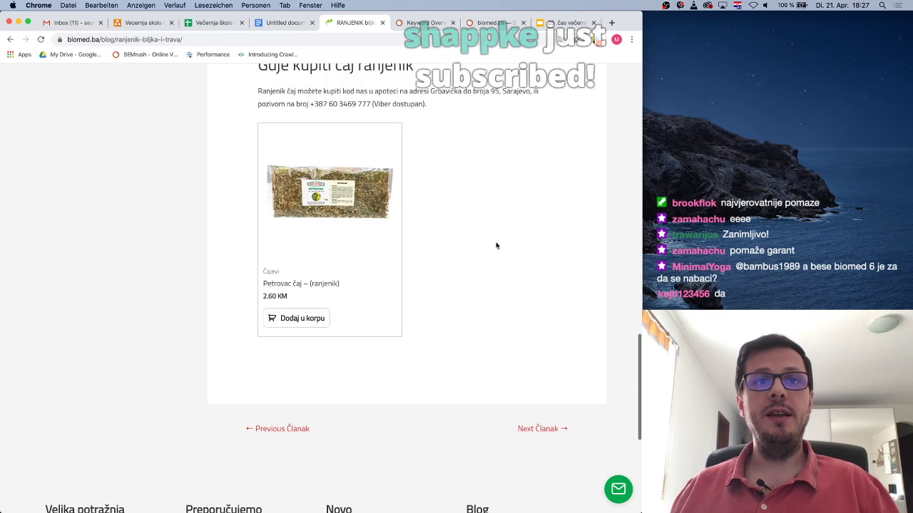
{"action": "scroll", "coordinate": [456, 224], "scroll_direction": "up", "scroll_amount": 1}
{"action": "scroll", "coordinate": [456, 224], "scroll_direction": "up", "scroll_amount": 2}
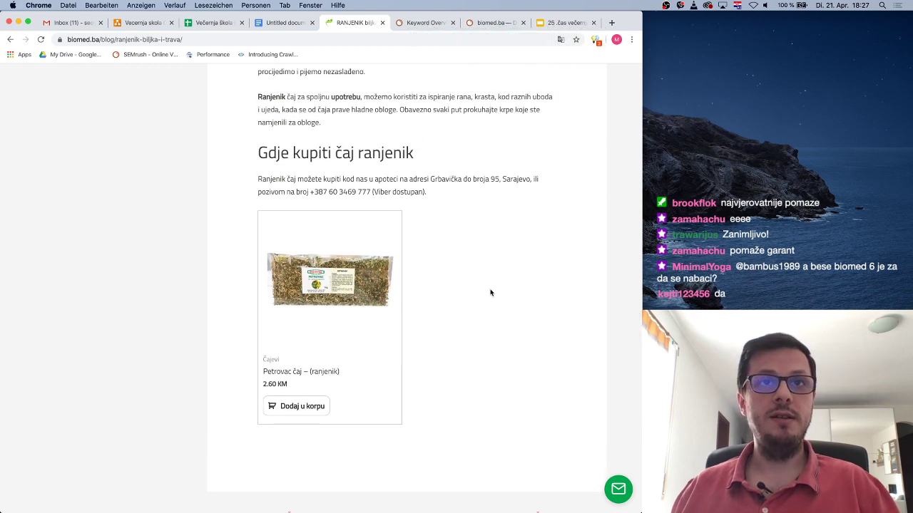
{"action": "scroll", "coordinate": [493, 281], "scroll_direction": "up", "scroll_amount": 5}
{"action": "scroll", "coordinate": [494, 278], "scroll_direction": "down", "scroll_amount": 8}
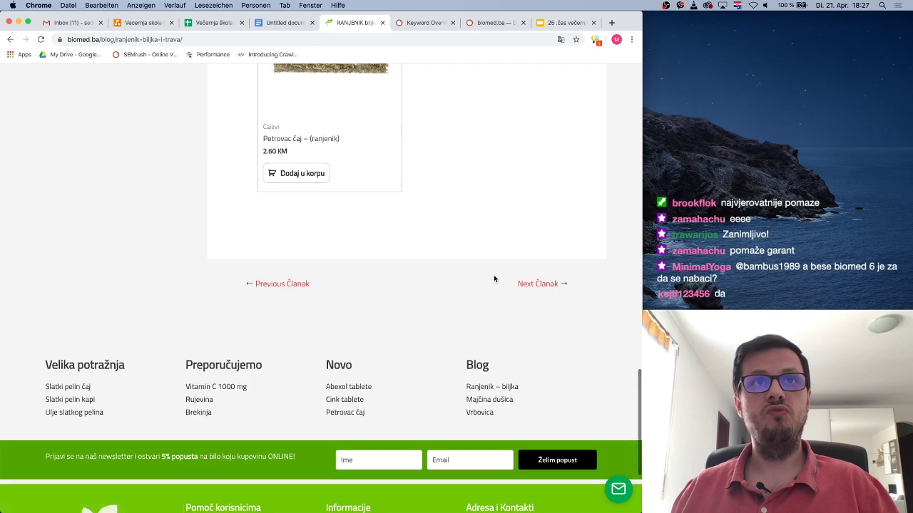
{"action": "scroll", "coordinate": [493, 279], "scroll_direction": "up", "scroll_amount": 5}
{"action": "scroll", "coordinate": [421, 216], "scroll_direction": "up", "scroll_amount": 20}
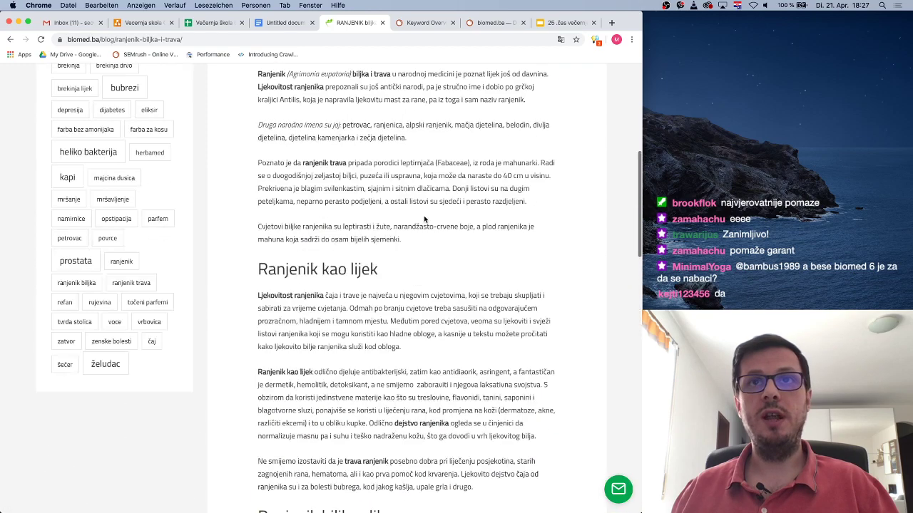
{"action": "scroll", "coordinate": [367, 158], "scroll_direction": "down", "scroll_amount": 15}
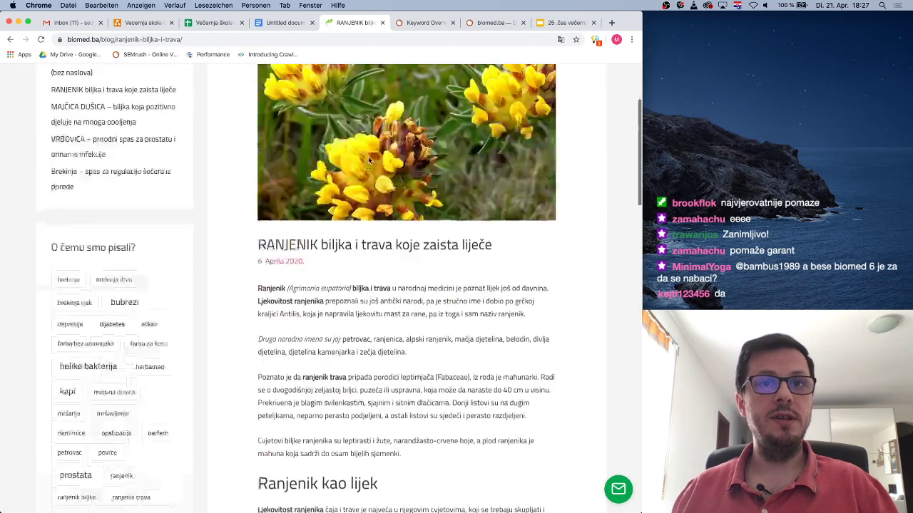
{"action": "scroll", "coordinate": [368, 158], "scroll_direction": "down", "scroll_amount": 5}
{"action": "scroll", "coordinate": [369, 159], "scroll_direction": "up", "scroll_amount": 20}
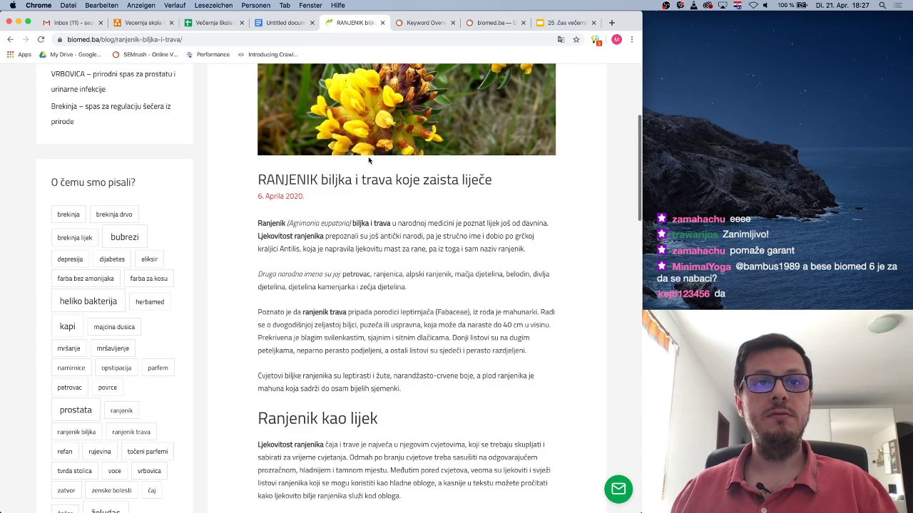
{"action": "scroll", "coordinate": [369, 159], "scroll_direction": "up", "scroll_amount": 3}
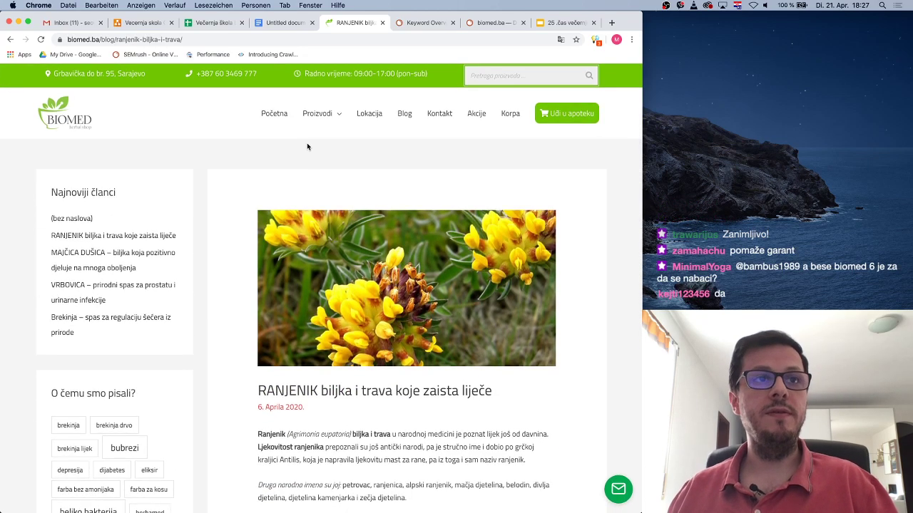
{"action": "scroll", "coordinate": [217, 293], "scroll_direction": "down", "scroll_amount": 10}
{"action": "scroll", "coordinate": [217, 293], "scroll_direction": "down", "scroll_amount": 5}
{"action": "scroll", "coordinate": [217, 293], "scroll_direction": "up", "scroll_amount": 15}
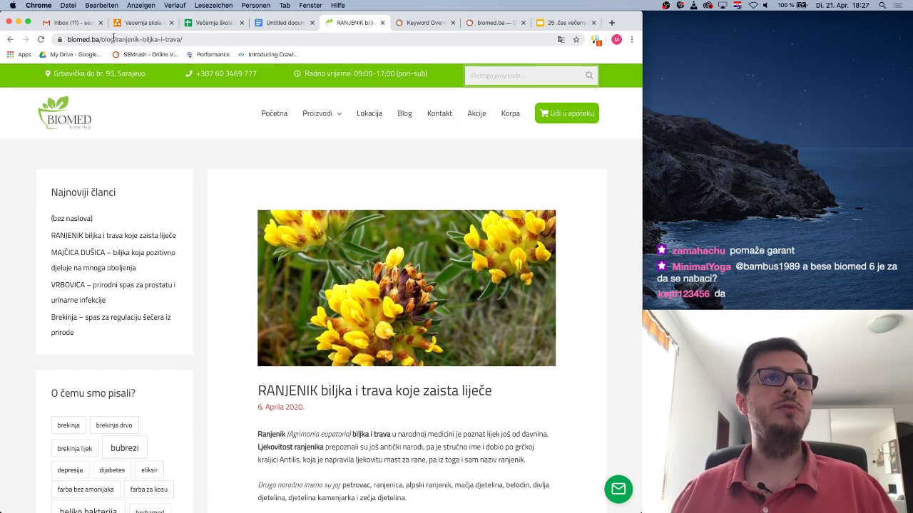
{"action": "left_click_drag", "start_coordinate": [116, 39], "coordinate": [61, 39]}
{"action": "key", "text": "super+c"}
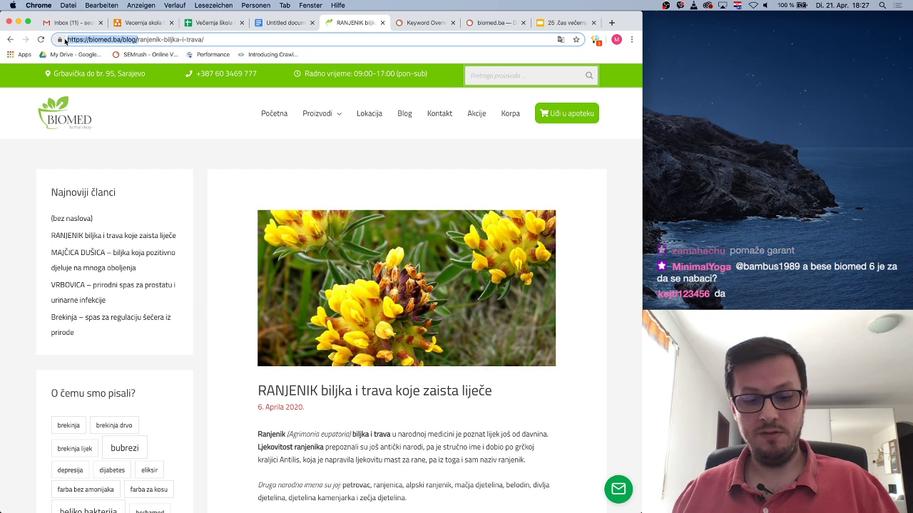
{"action": "left_click", "coordinate": [618, 27]}
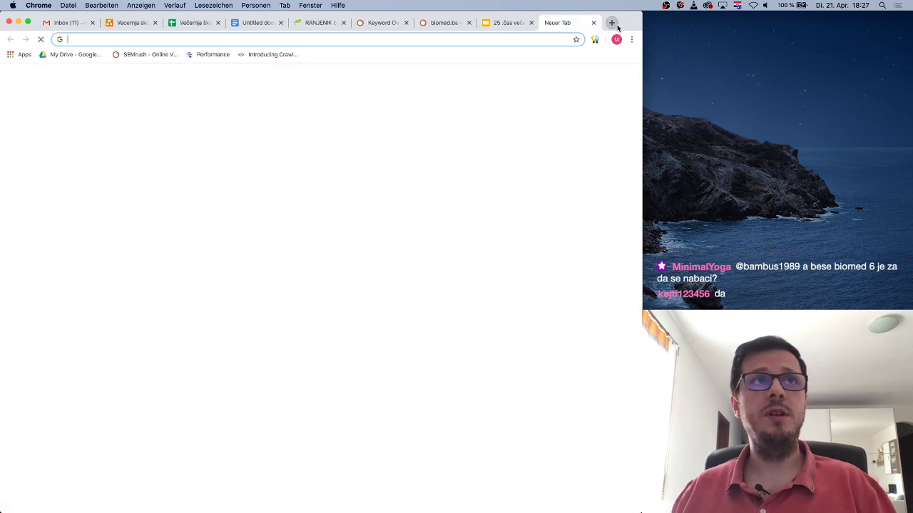
{"action": "type", "text": "site:"}
{"action": "key", "text": "super+v"}
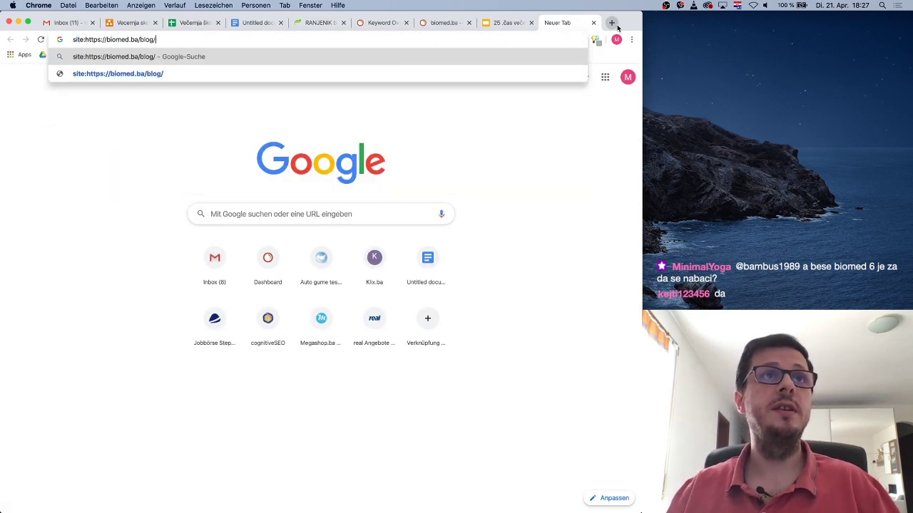
{"action": "key", "text": "Return"}
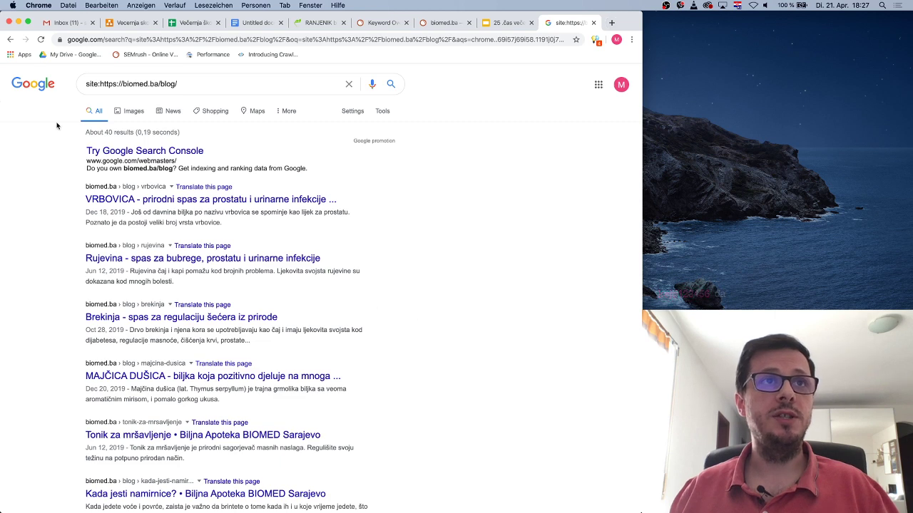
Review the roughly 40 indexed blog results, then return to the RANJENIK article tab
{"action": "triple_click", "coordinate": [109, 132]}
{"action": "left_click", "coordinate": [227, 136]}
{"action": "scroll", "coordinate": [393, 310], "scroll_direction": "down", "scroll_amount": 5}
{"action": "scroll", "coordinate": [393, 310], "scroll_direction": "up", "scroll_amount": 5}
{"action": "scroll", "coordinate": [388, 283], "scroll_direction": "down", "scroll_amount": 5}
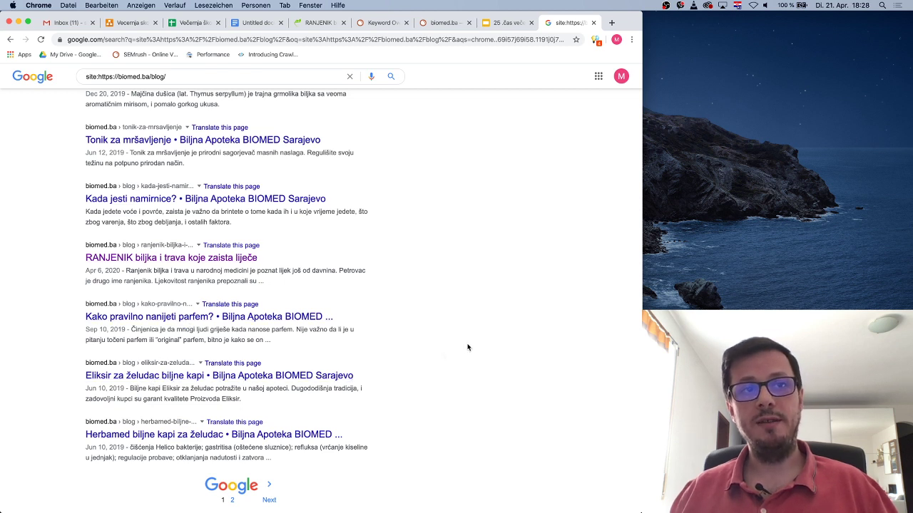
{"action": "scroll", "coordinate": [467, 356], "scroll_direction": "up", "scroll_amount": 4}
{"action": "scroll", "coordinate": [468, 366], "scroll_direction": "up", "scroll_amount": 1}
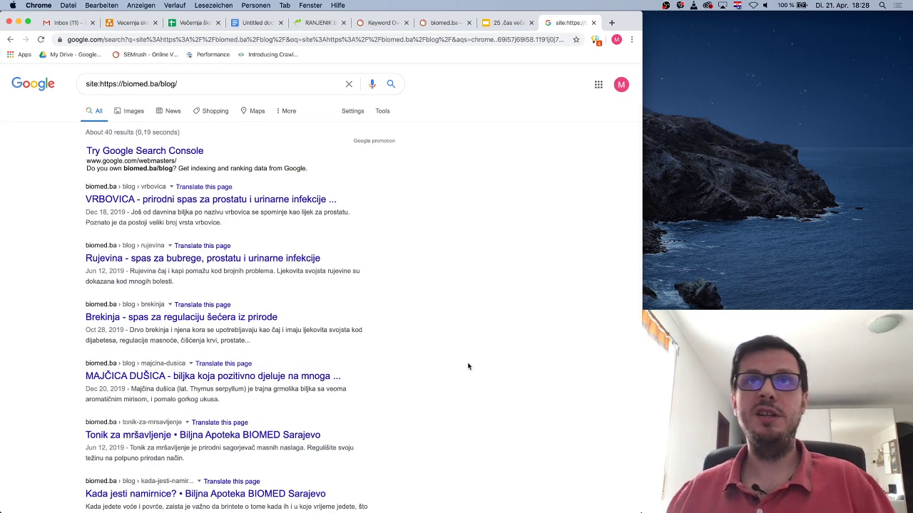
{"action": "left_click", "coordinate": [326, 23]}
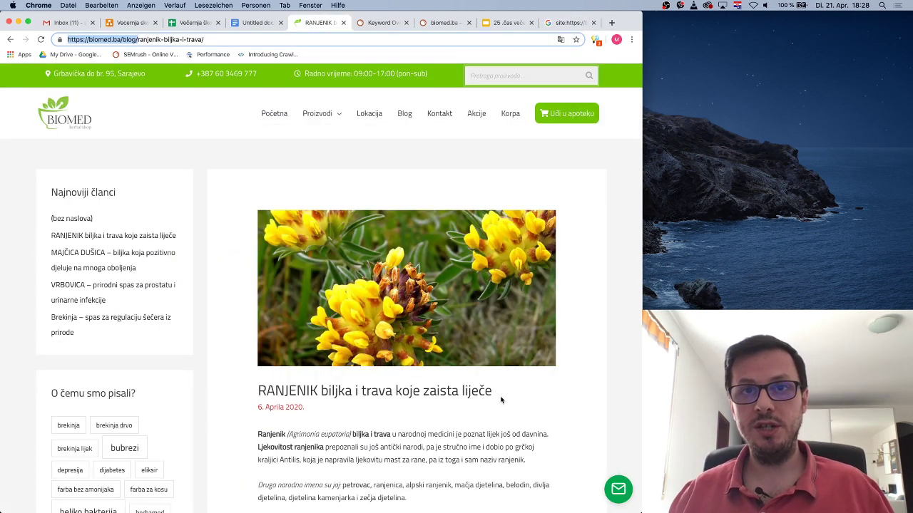
{"action": "left_click", "coordinate": [517, 412]}
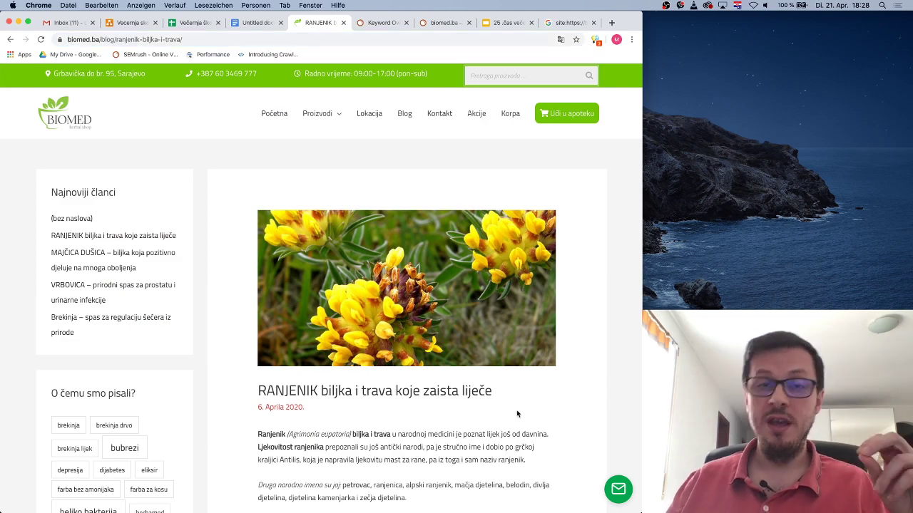
{"action": "scroll", "coordinate": [517, 414], "scroll_direction": "down", "scroll_amount": 5}
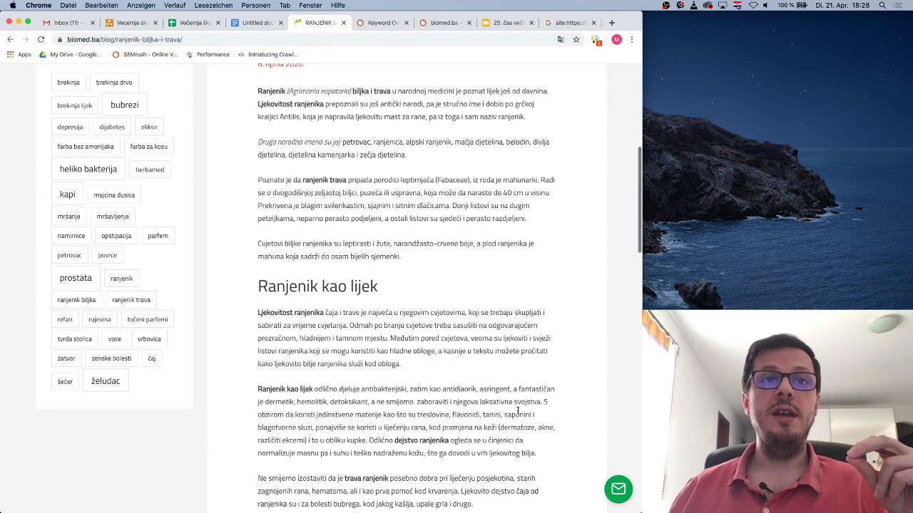
{"action": "scroll", "coordinate": [518, 414], "scroll_direction": "down", "scroll_amount": 20}
{"action": "scroll", "coordinate": [519, 414], "scroll_direction": "up", "scroll_amount": 8}
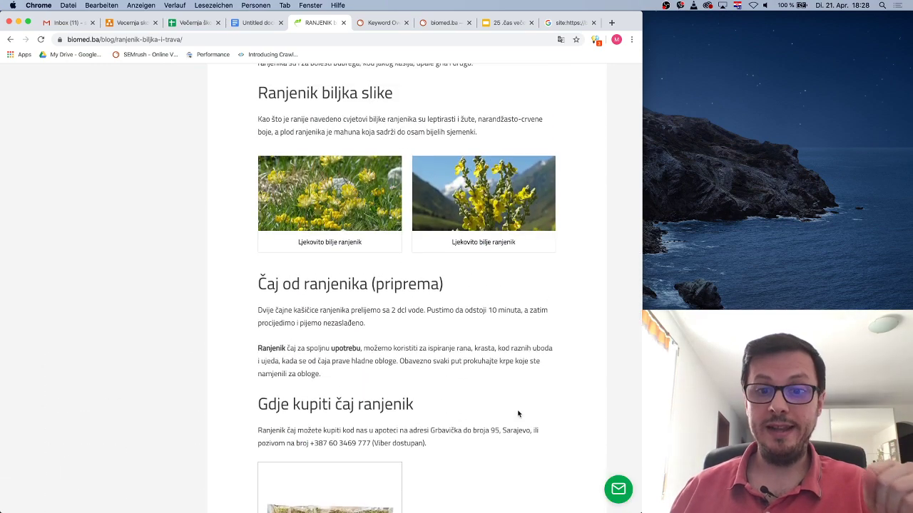
{"action": "scroll", "coordinate": [519, 414], "scroll_direction": "up", "scroll_amount": 15}
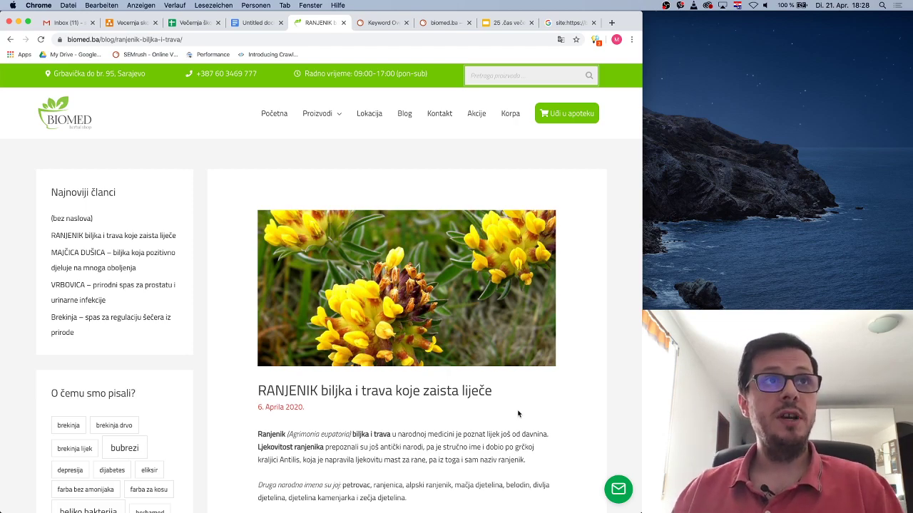
{"action": "scroll", "coordinate": [428, 399], "scroll_direction": "down", "scroll_amount": 8}
{"action": "scroll", "coordinate": [274, 371], "scroll_direction": "up", "scroll_amount": 8}
Return to the blog listing and go to the biomed.ba homepage via the BIOMED logo
{"action": "left_click", "coordinate": [9, 39]}
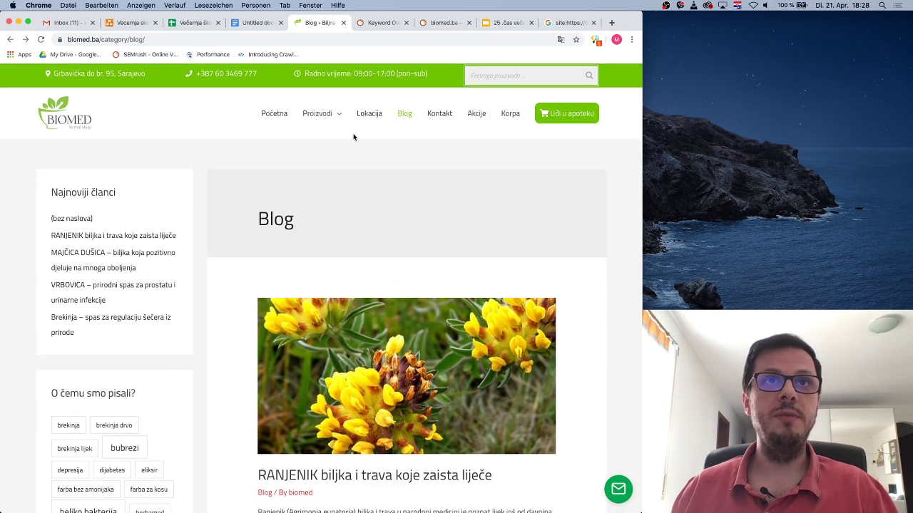
{"action": "mouse_move", "coordinate": [325, 115]}
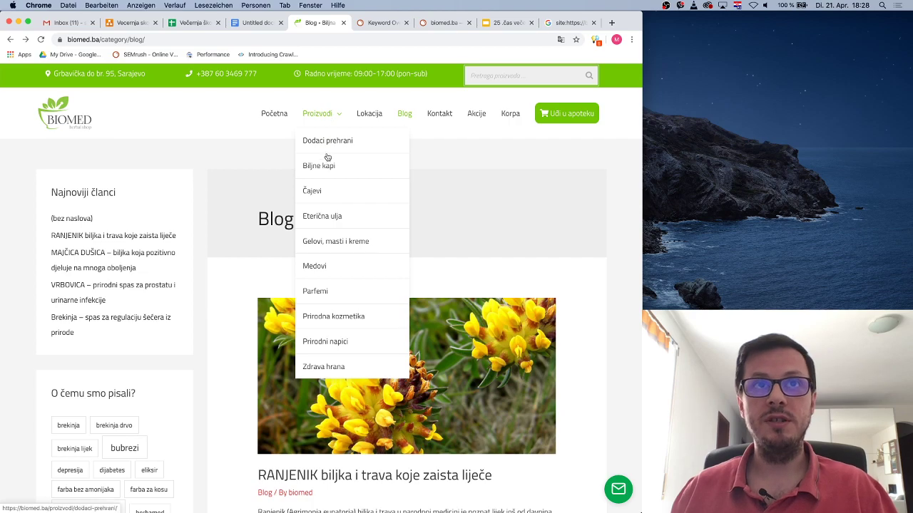
{"action": "left_click", "coordinate": [70, 116]}
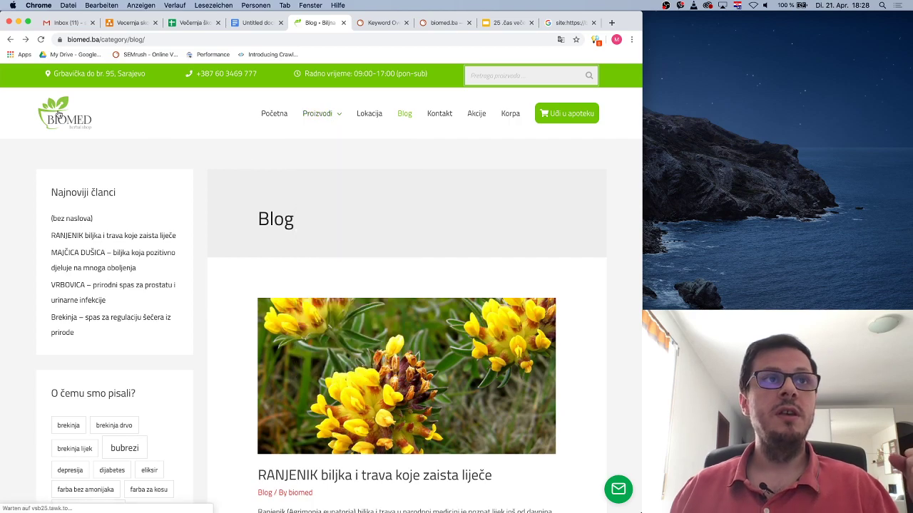
Scroll the homepage and open the Online Apoteka shop from its web-shop promotion
{"action": "scroll", "coordinate": [326, 249], "scroll_direction": "down", "scroll_amount": 15}
{"action": "scroll", "coordinate": [326, 249], "scroll_direction": "up", "scroll_amount": 5}
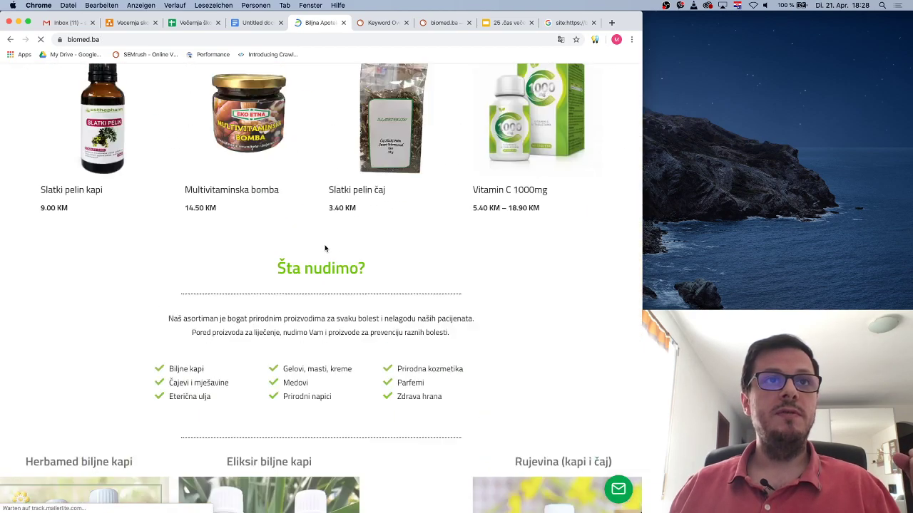
{"action": "scroll", "coordinate": [325, 248], "scroll_direction": "up", "scroll_amount": 3}
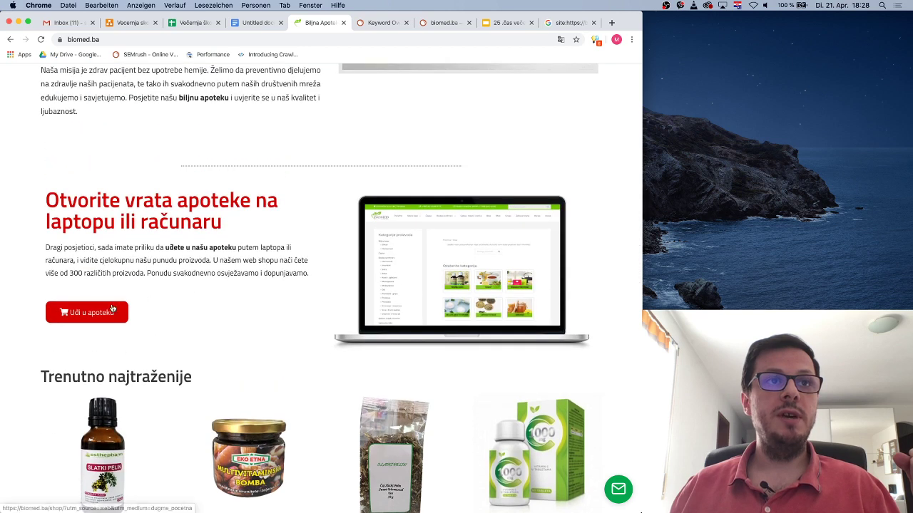
{"action": "left_click", "coordinate": [371, 257]}
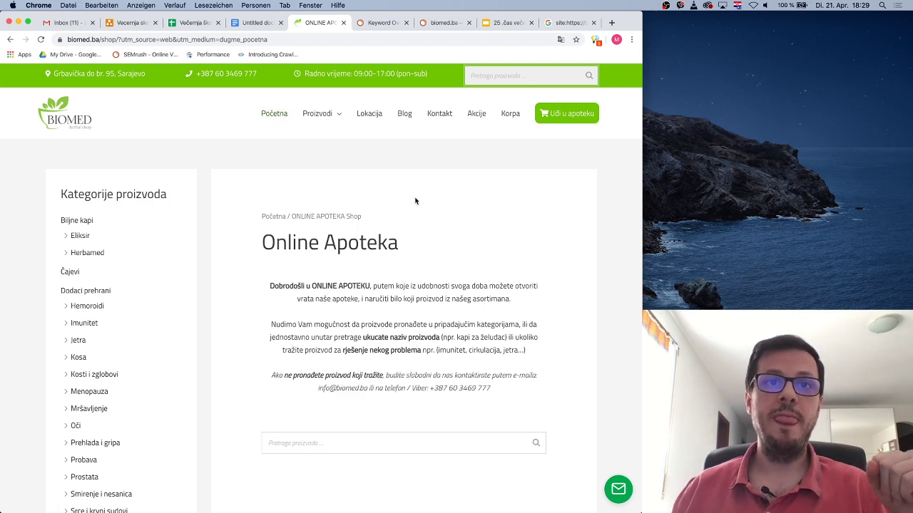
Scroll through the Online Apoteka category tiles such as Biljne kapi, Čajevi and Medovi
{"action": "scroll", "coordinate": [415, 197], "scroll_direction": "down", "scroll_amount": 4}
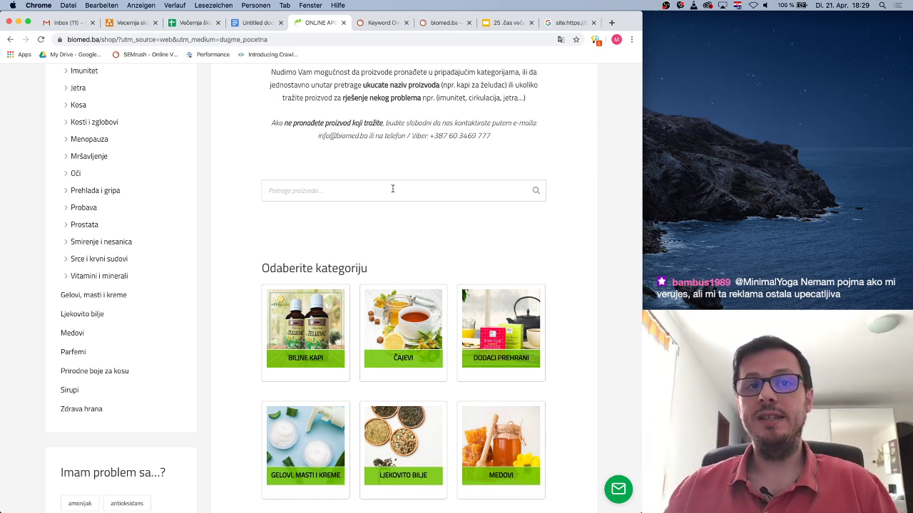
{"action": "scroll", "coordinate": [392, 218], "scroll_direction": "down", "scroll_amount": 3}
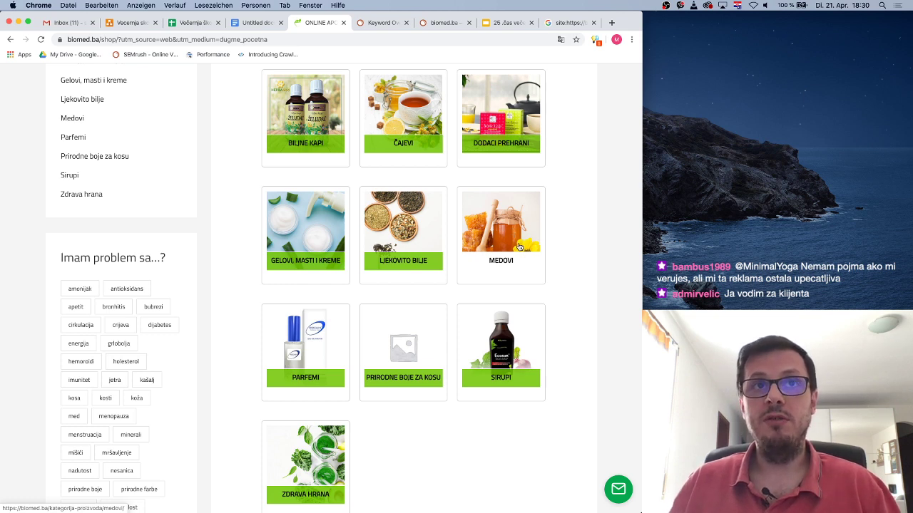
{"action": "scroll", "coordinate": [553, 263], "scroll_direction": "up", "scroll_amount": 3}
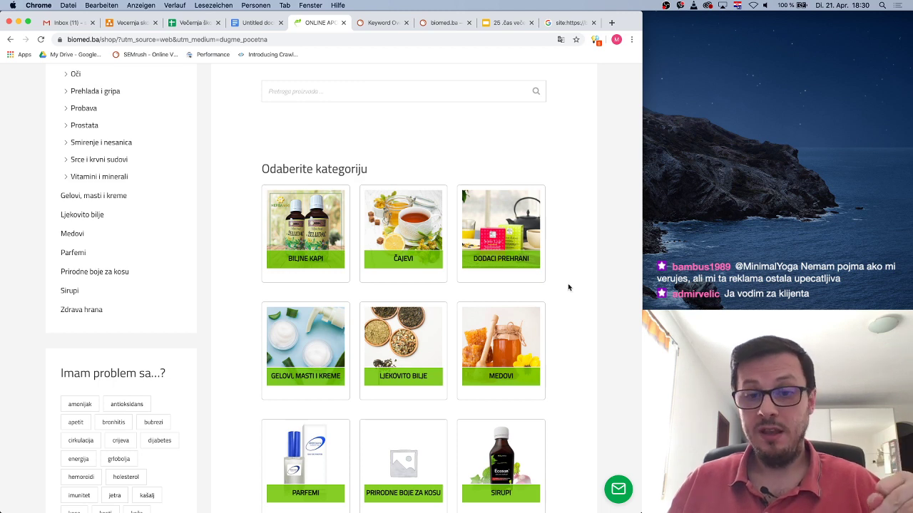
{"action": "scroll", "coordinate": [564, 279], "scroll_direction": "up", "scroll_amount": 10}
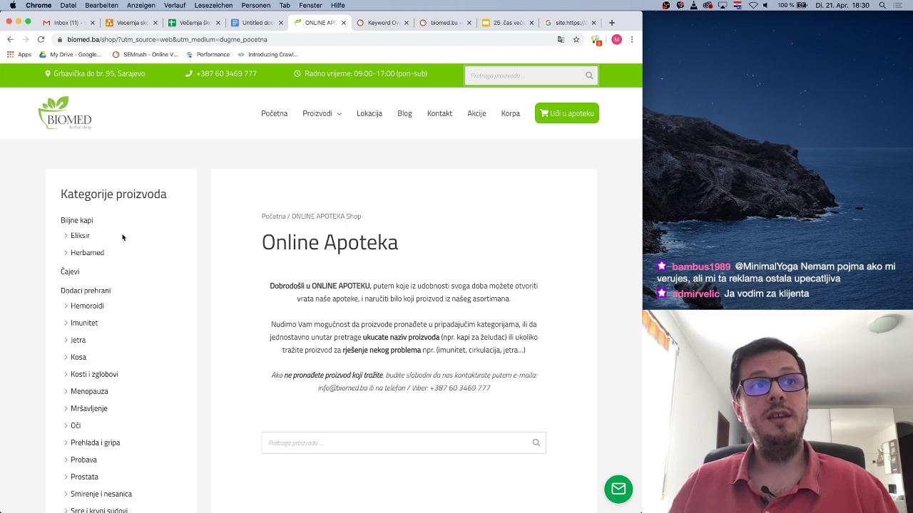
{"action": "scroll", "coordinate": [493, 299], "scroll_direction": "down", "scroll_amount": 10}
{"action": "scroll", "coordinate": [493, 298], "scroll_direction": "down", "scroll_amount": 4}
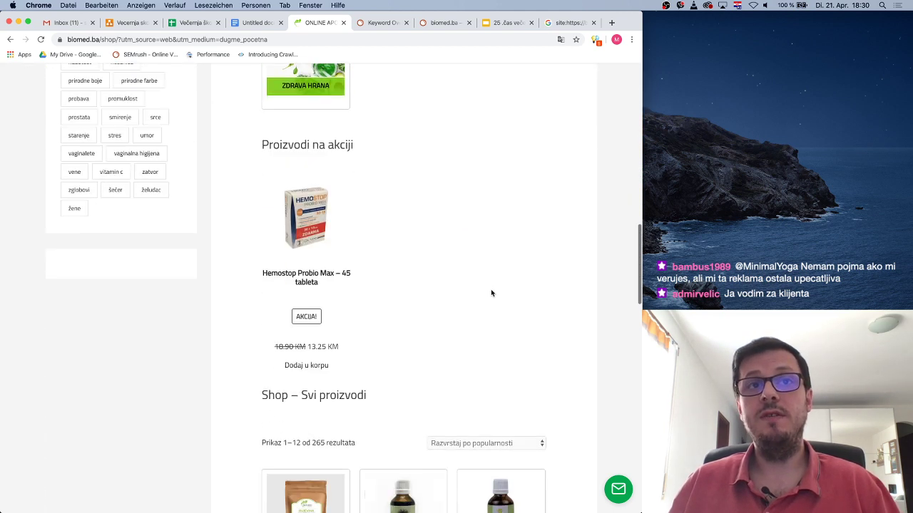
{"action": "scroll", "coordinate": [491, 292], "scroll_direction": "up", "scroll_amount": 3}
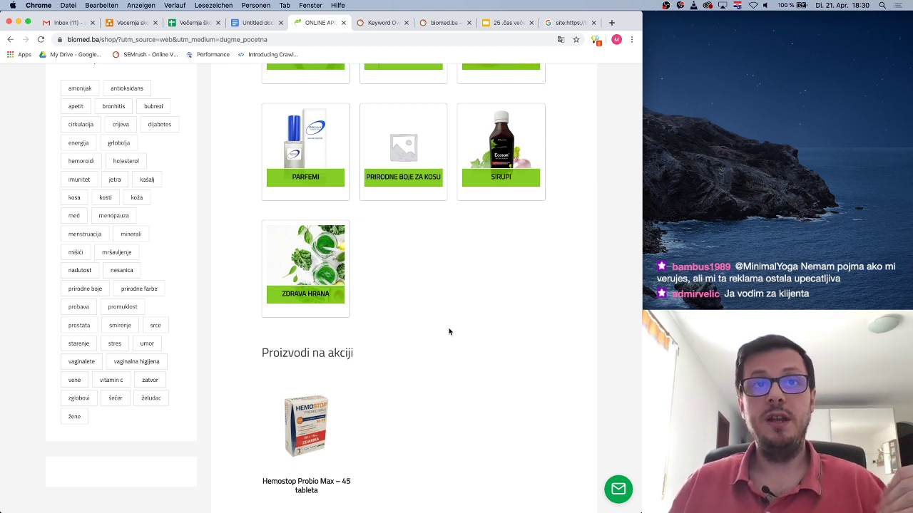
{"action": "scroll", "coordinate": [449, 331], "scroll_direction": "up", "scroll_amount": 15}
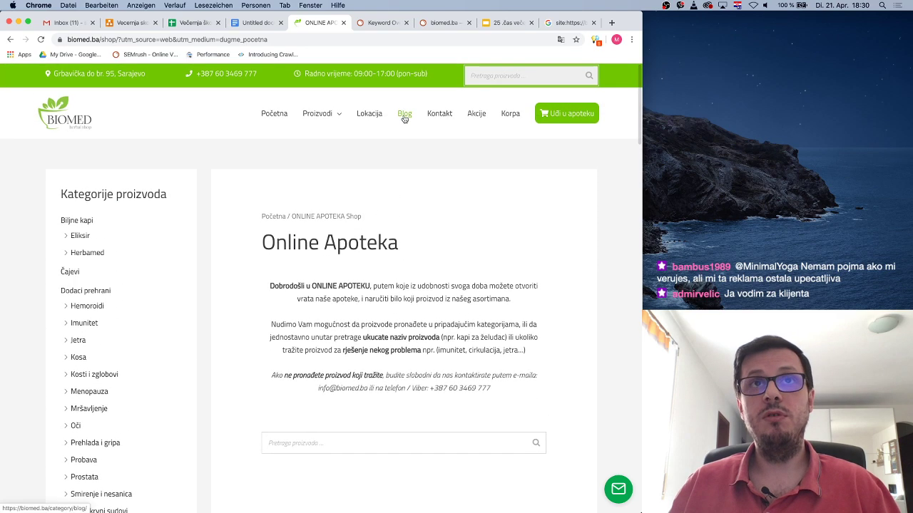
{"action": "scroll", "coordinate": [471, 326], "scroll_direction": "down", "scroll_amount": 10}
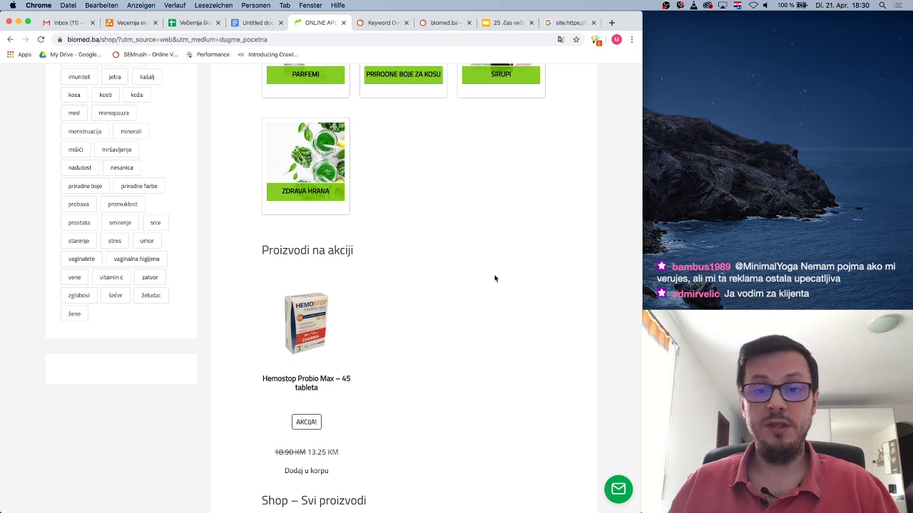
{"action": "scroll", "coordinate": [495, 278], "scroll_direction": "down", "scroll_amount": 7}
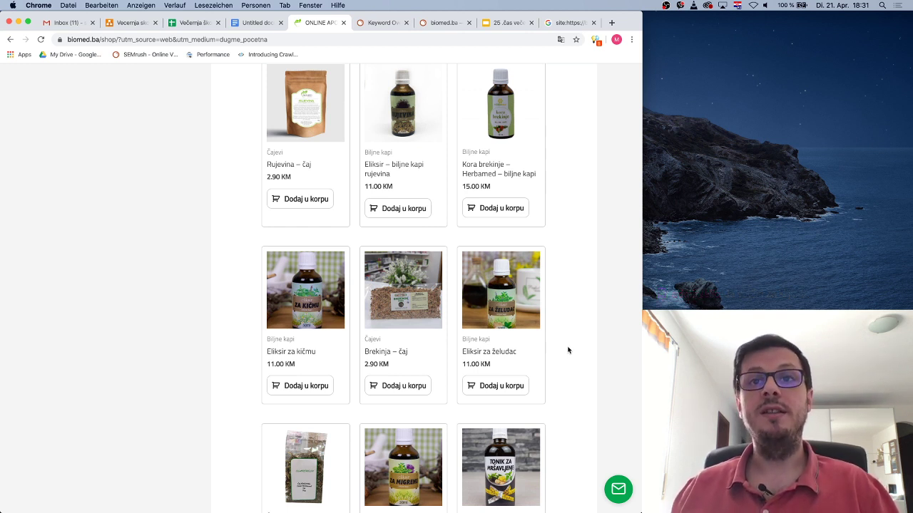
{"action": "scroll", "coordinate": [567, 385], "scroll_direction": "up", "scroll_amount": 15}
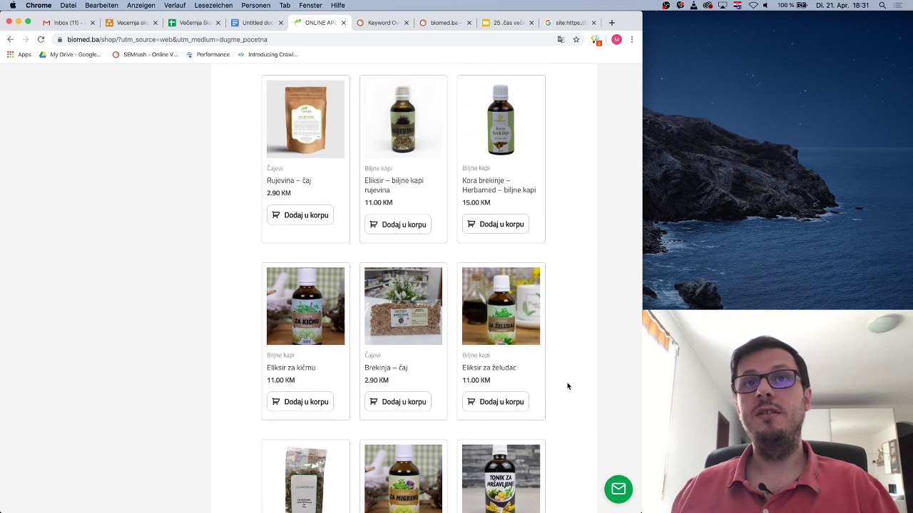
{"action": "scroll", "coordinate": [567, 385], "scroll_direction": "up", "scroll_amount": 4}
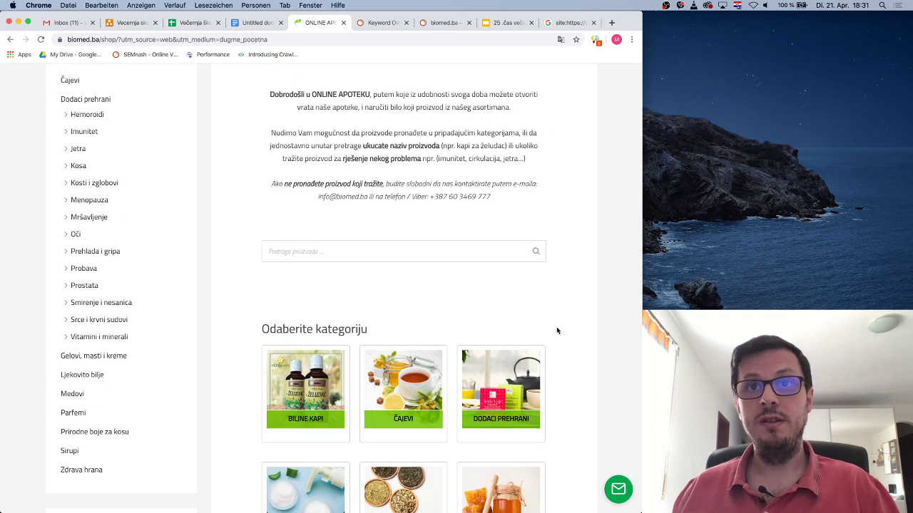
{"action": "scroll", "coordinate": [558, 327], "scroll_direction": "up", "scroll_amount": 3}
{"action": "scroll", "coordinate": [556, 321], "scroll_direction": "down", "scroll_amount": 6}
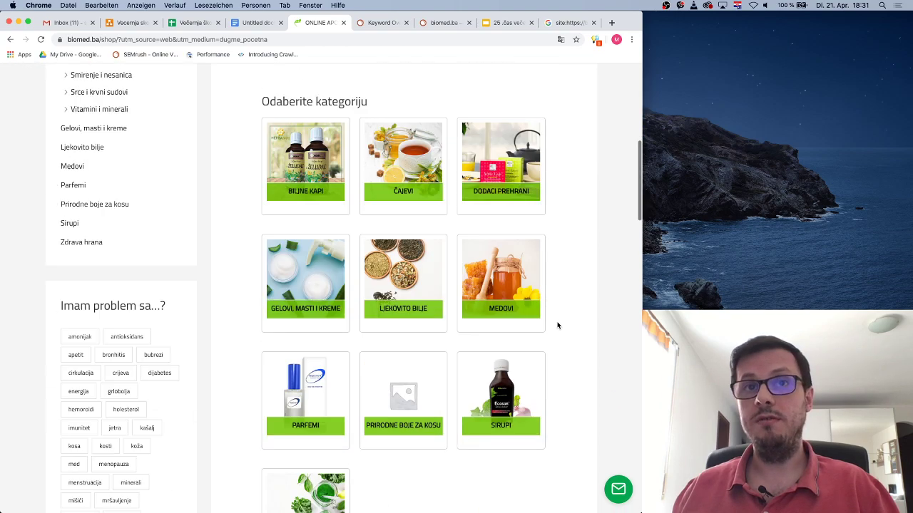
{"action": "scroll", "coordinate": [558, 326], "scroll_direction": "down", "scroll_amount": 3}
{"action": "scroll", "coordinate": [556, 324], "scroll_direction": "up", "scroll_amount": 8}
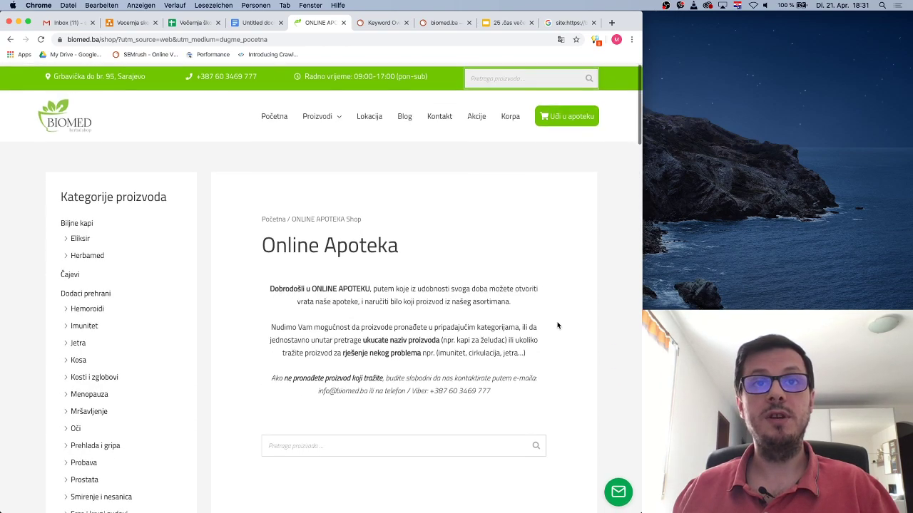
{"action": "scroll", "coordinate": [557, 323], "scroll_direction": "down", "scroll_amount": 10}
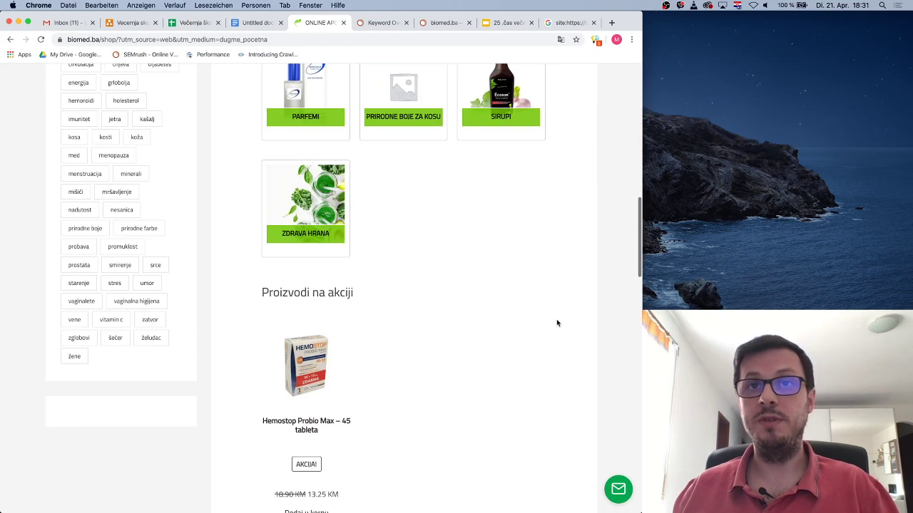
{"action": "scroll", "coordinate": [557, 322], "scroll_direction": "up", "scroll_amount": 10}
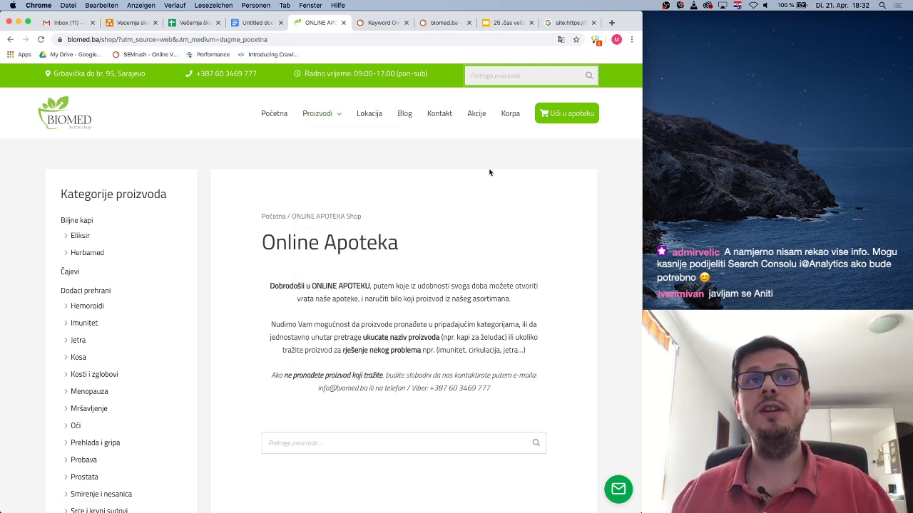
{"action": "scroll", "coordinate": [503, 227], "scroll_direction": "down", "scroll_amount": 15}
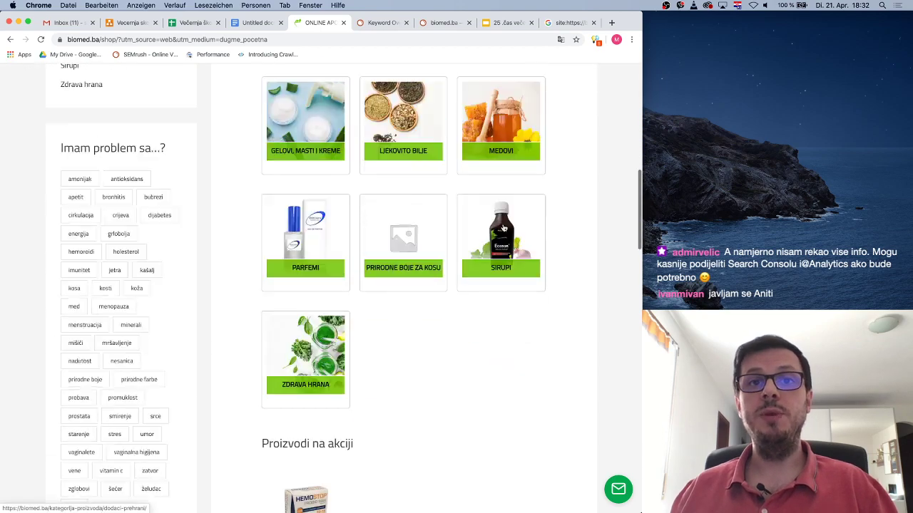
{"action": "scroll", "coordinate": [503, 227], "scroll_direction": "down", "scroll_amount": 10}
{"action": "scroll", "coordinate": [502, 227], "scroll_direction": "up", "scroll_amount": 20}
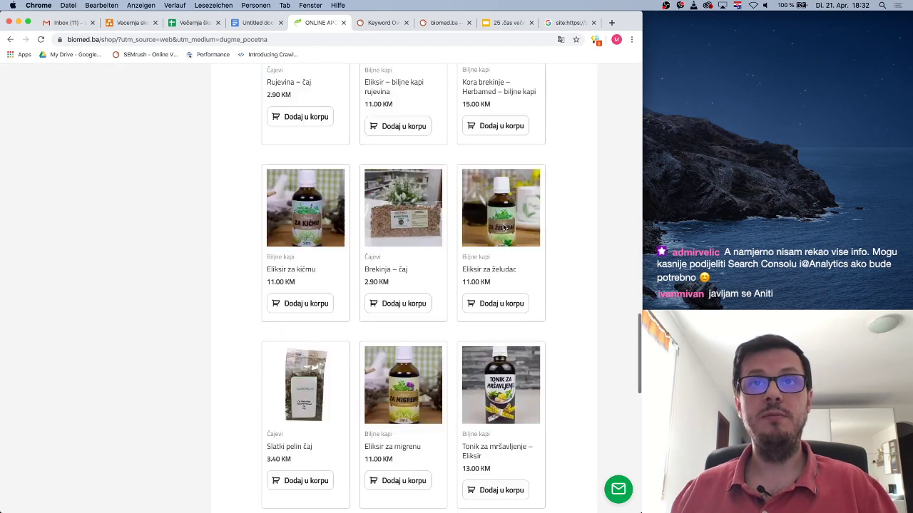
{"action": "scroll", "coordinate": [503, 225], "scroll_direction": "up", "scroll_amount": 3}
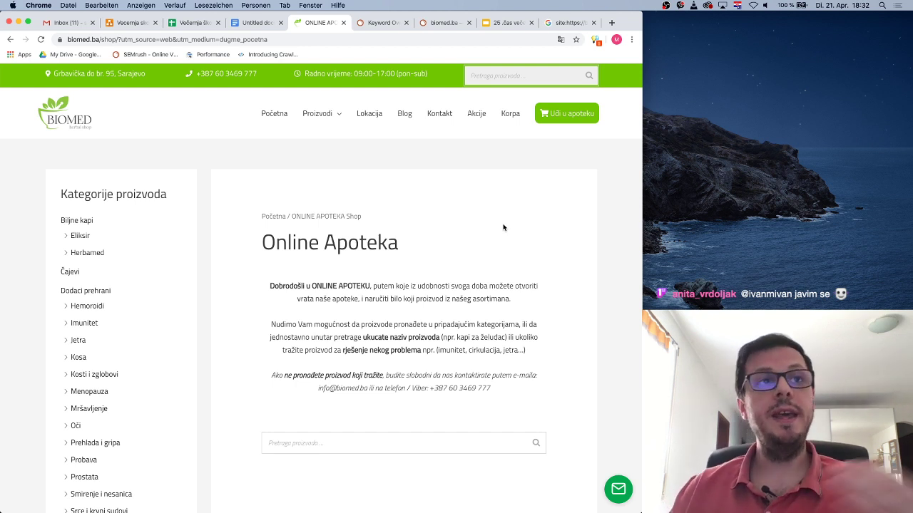
{"action": "left_click", "coordinate": [84, 323]}
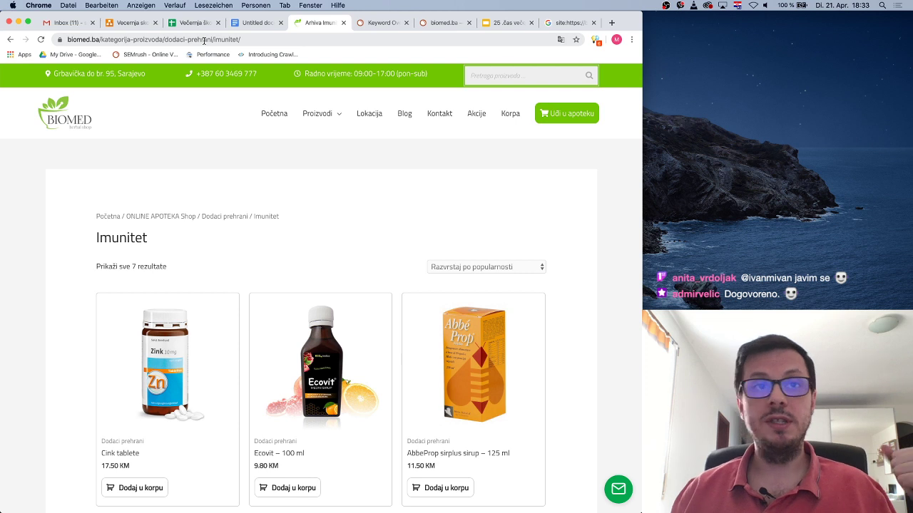
{"action": "left_click", "coordinate": [9, 39]}
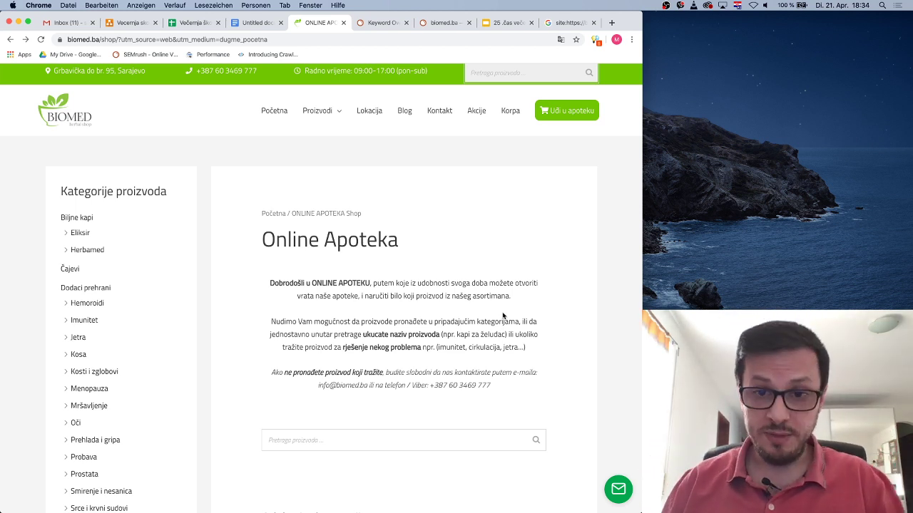
{"action": "scroll", "coordinate": [442, 279], "scroll_direction": "down", "scroll_amount": 5}
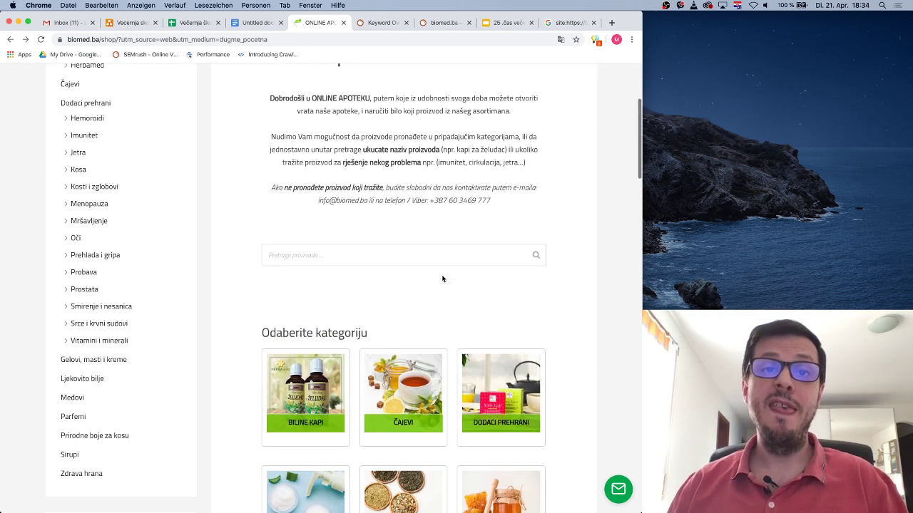
{"action": "scroll", "coordinate": [437, 262], "scroll_direction": "down", "scroll_amount": 2}
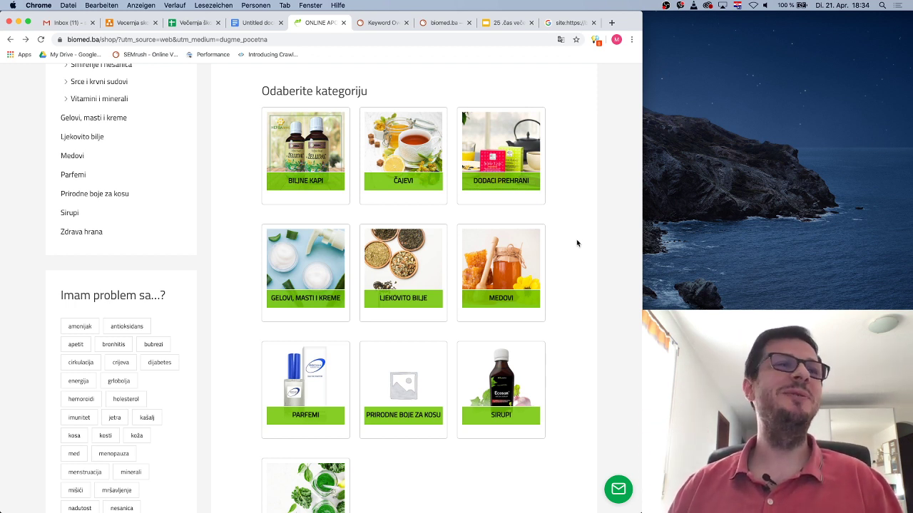
{"action": "scroll", "coordinate": [576, 241], "scroll_direction": "up", "scroll_amount": 10}
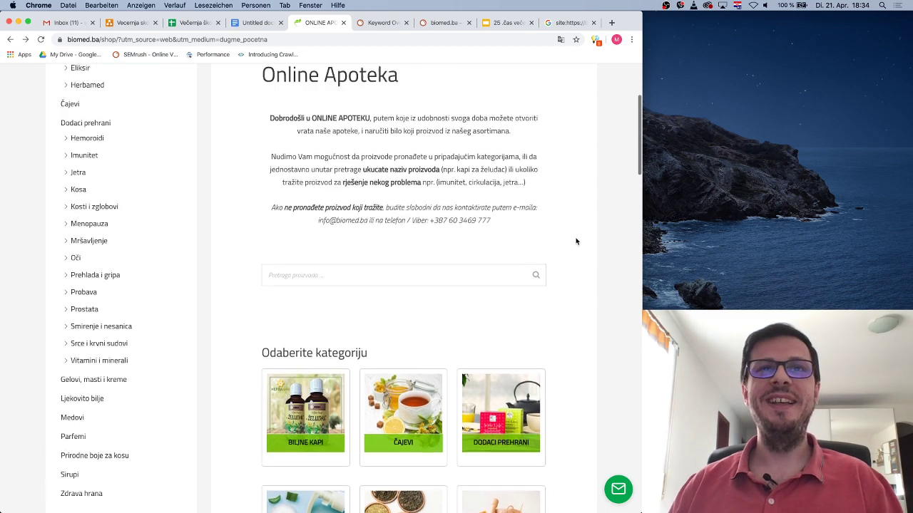
{"action": "scroll", "coordinate": [576, 241], "scroll_direction": "down", "scroll_amount": 3}
{"action": "scroll", "coordinate": [576, 241], "scroll_direction": "down", "scroll_amount": 10}
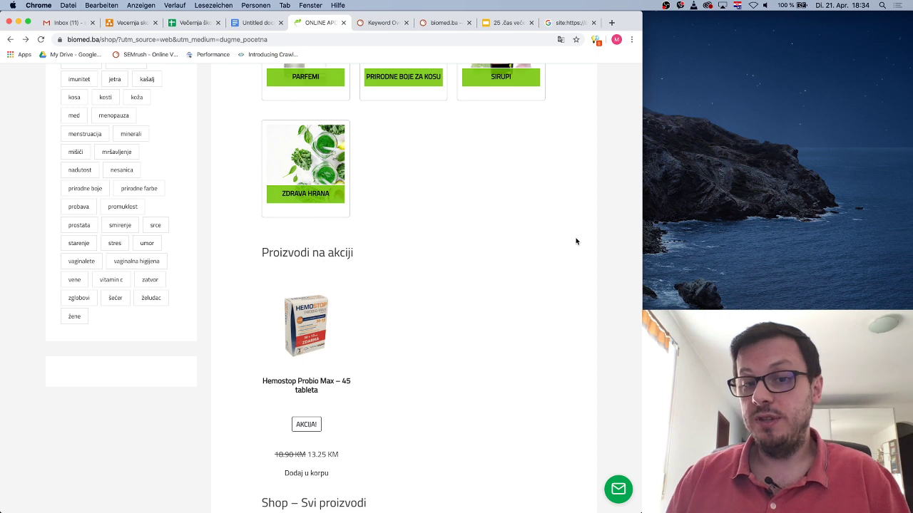
{"action": "scroll", "coordinate": [534, 258], "scroll_direction": "up", "scroll_amount": 8}
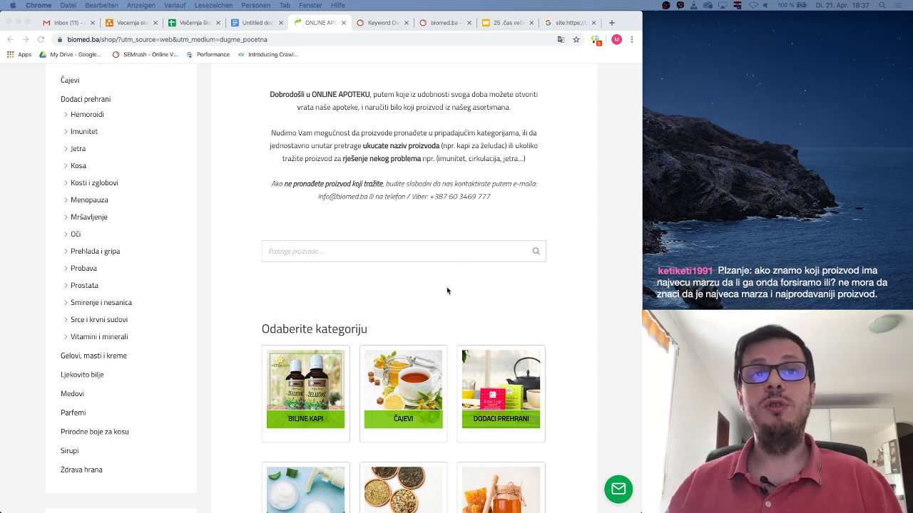
Scroll through the shop page, then go to the Lokacija page from the top navigation
{"action": "scroll", "coordinate": [447, 290], "scroll_direction": "down", "scroll_amount": 3}
{"action": "scroll", "coordinate": [440, 283], "scroll_direction": "up", "scroll_amount": 5}
{"action": "scroll", "coordinate": [440, 283], "scroll_direction": "down", "scroll_amount": 5}
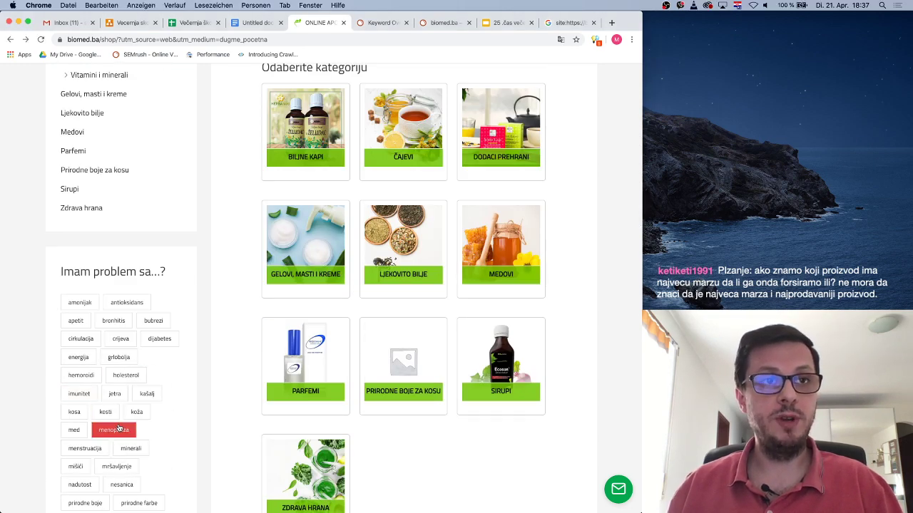
{"action": "scroll", "coordinate": [181, 393], "scroll_direction": "down", "scroll_amount": 3}
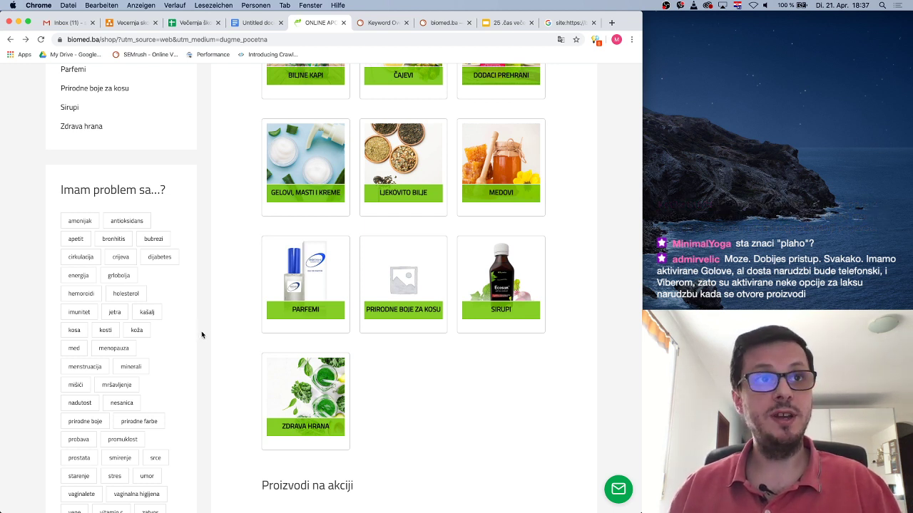
{"action": "scroll", "coordinate": [201, 329], "scroll_direction": "down", "scroll_amount": 5}
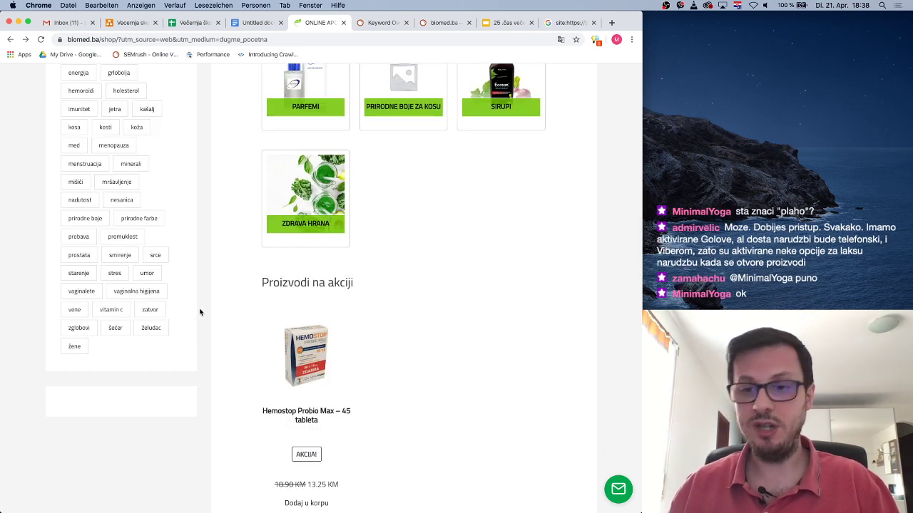
{"action": "scroll", "coordinate": [201, 311], "scroll_direction": "up", "scroll_amount": 15}
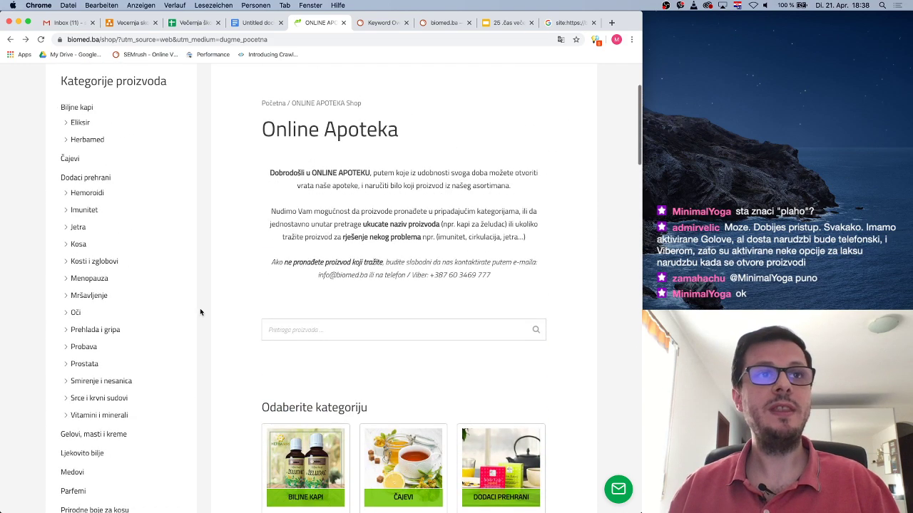
{"action": "mouse_move", "coordinate": [328, 116]}
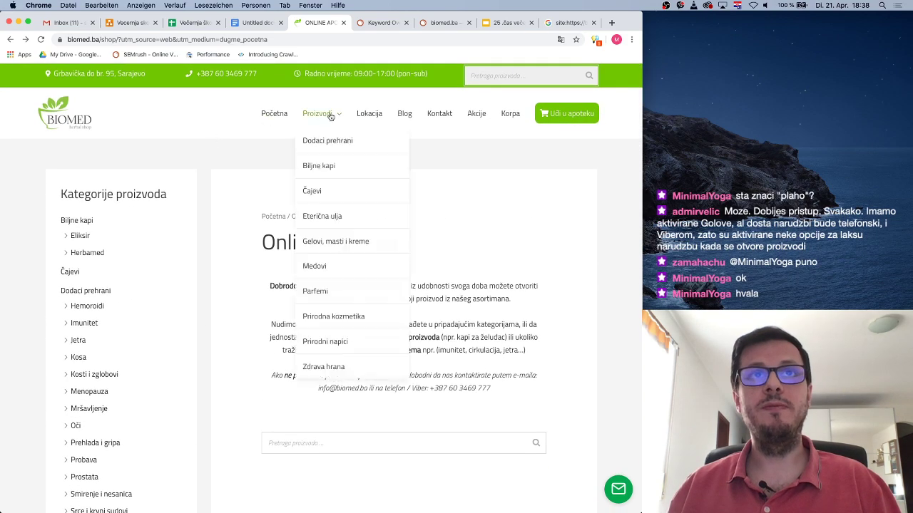
{"action": "left_click", "coordinate": [374, 116]}
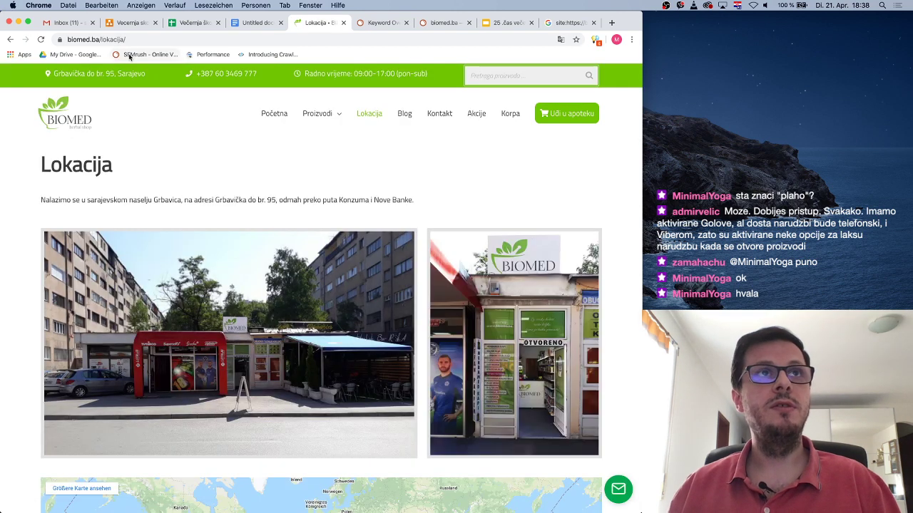
Scroll the Lokacija page down to the Grbavica map and back, then select its URL
{"action": "scroll", "coordinate": [367, 259], "scroll_direction": "down", "scroll_amount": 3}
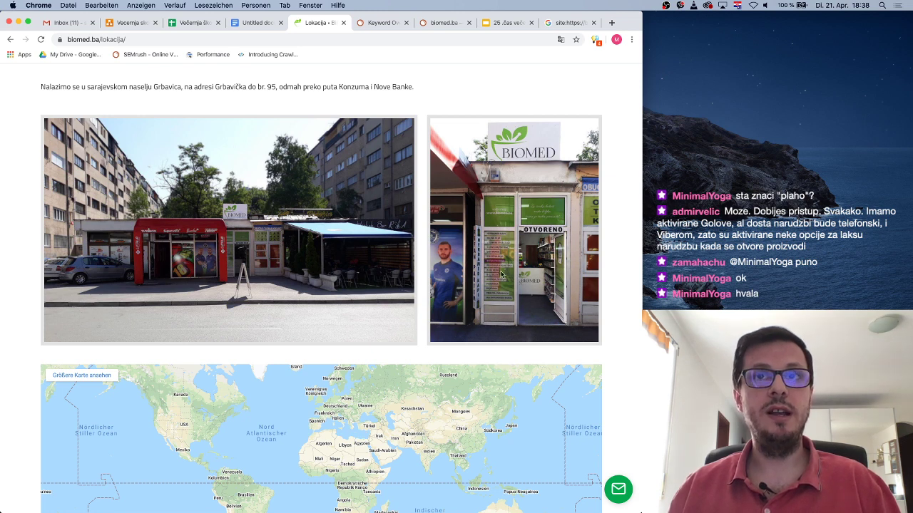
{"action": "scroll", "coordinate": [292, 291], "scroll_direction": "down", "scroll_amount": 6}
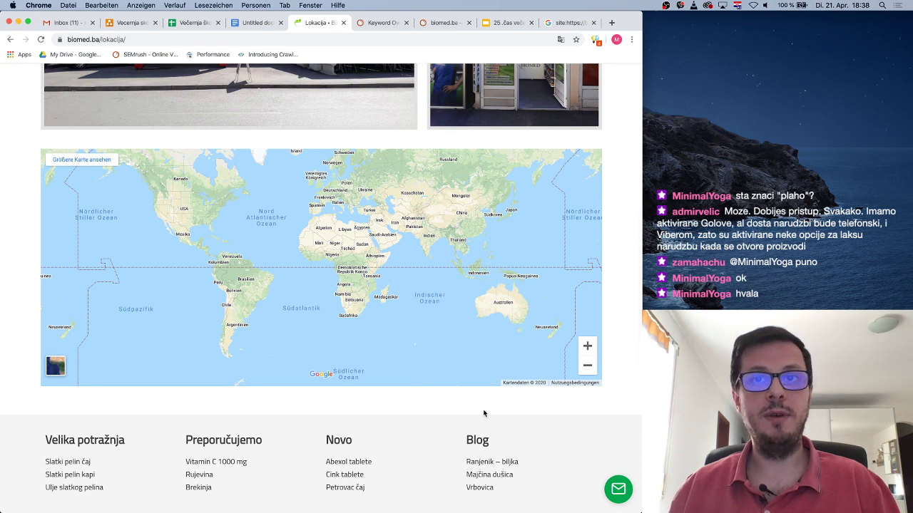
{"action": "scroll", "coordinate": [300, 180], "scroll_direction": "up", "scroll_amount": 10}
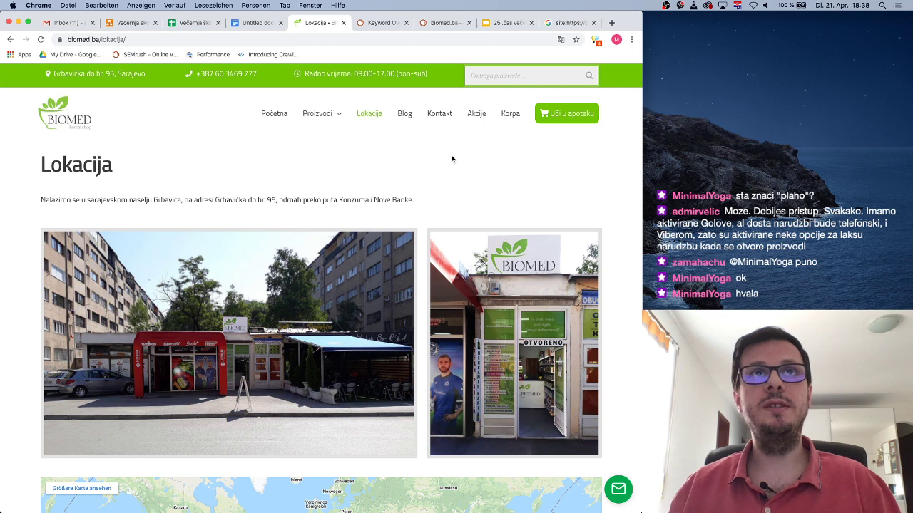
{"action": "left_click", "coordinate": [144, 40]}
{"action": "key", "text": "super+c"}
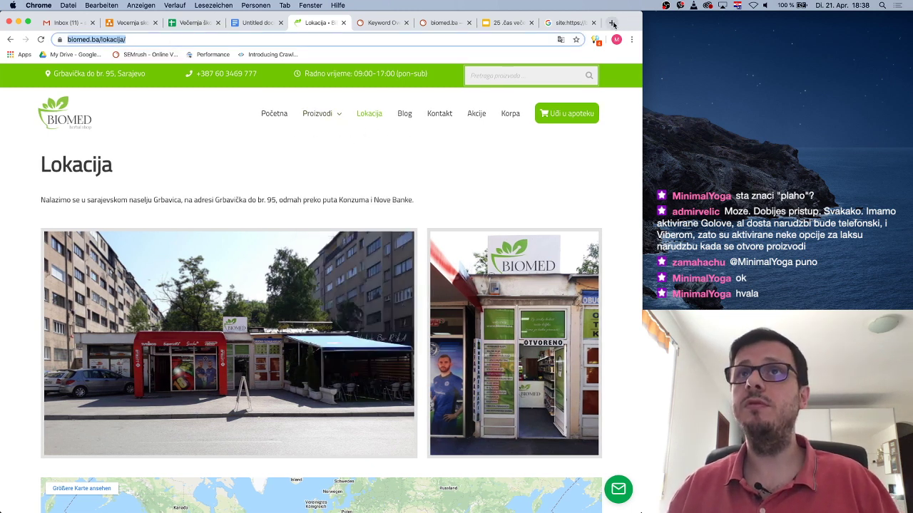
In a new tab, search 'rich snippets testing tool' and open Google's Structured Data Testing Tool
{"action": "left_click", "coordinate": [612, 24]}
{"action": "type", "text": "rich"}
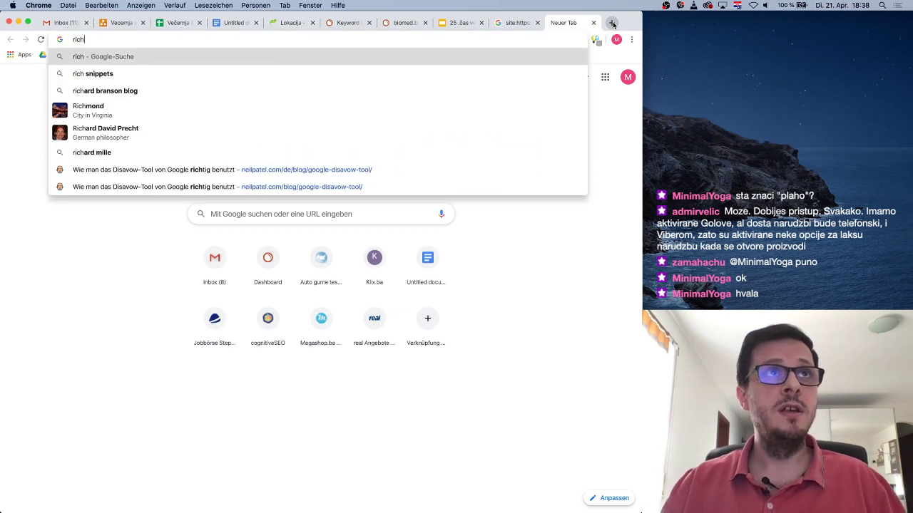
{"action": "key", "text": "Down"}
{"action": "type", "text": "testu"}
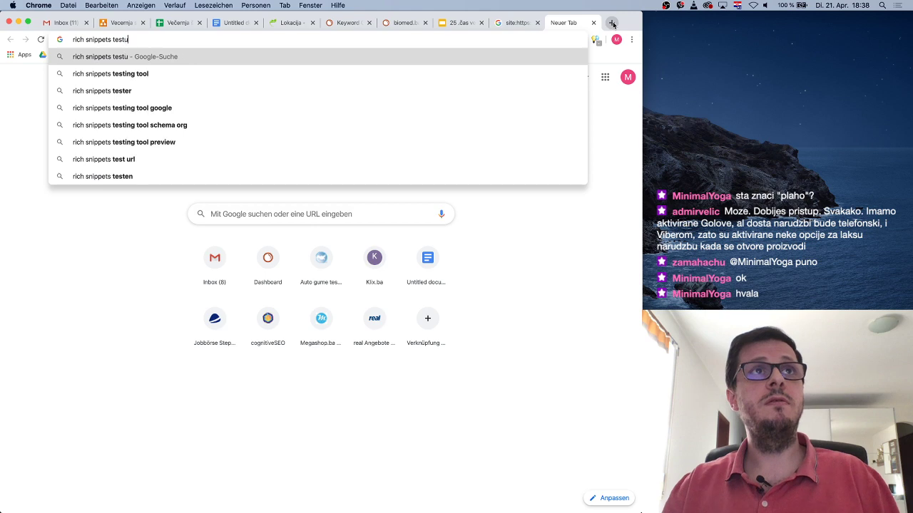
{"action": "key", "text": "Return"}
{"action": "left_click", "coordinate": [214, 197]}
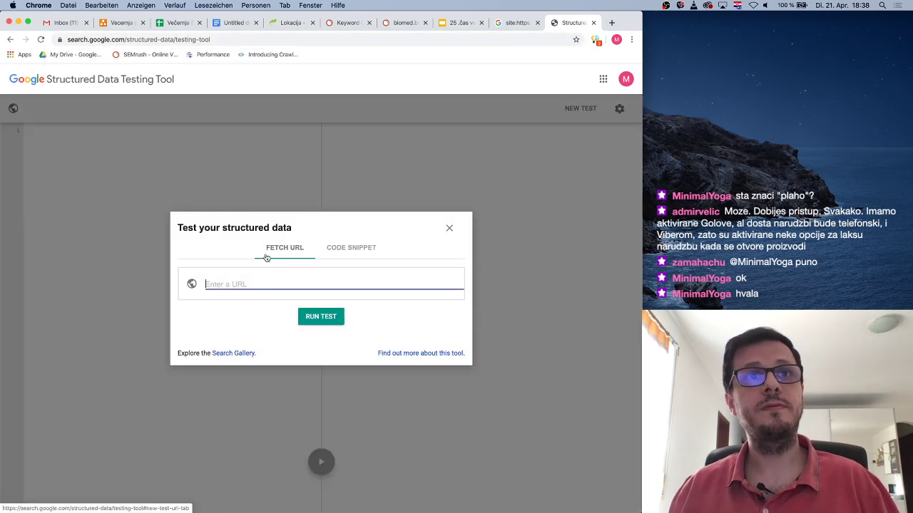
Test the Lokacija URL and inspect LocalBusiness's missing priceRange warning among six items
{"action": "key", "text": "super+v"}
{"action": "left_click", "coordinate": [320, 316]}
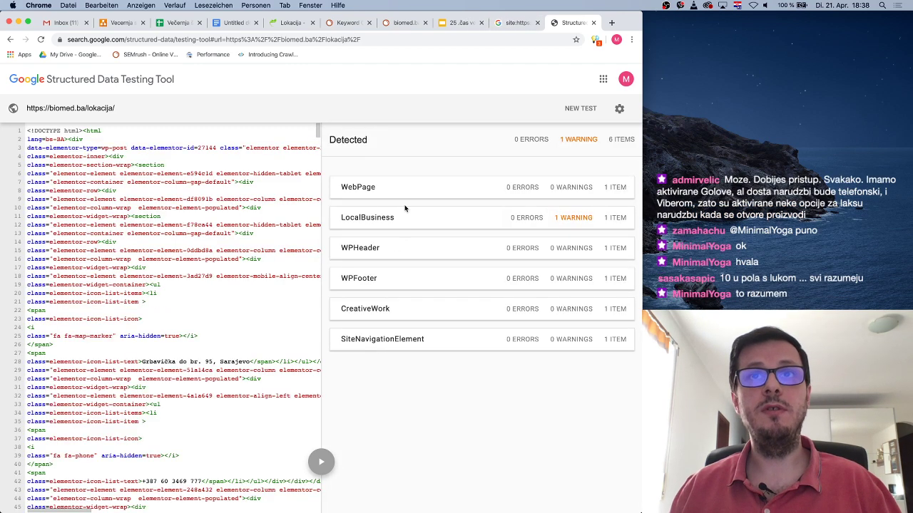
{"action": "left_click", "coordinate": [433, 222]}
{"action": "left_click", "coordinate": [425, 188]}
{"action": "left_click", "coordinate": [426, 189]}
{"action": "scroll", "coordinate": [382, 488], "scroll_direction": "down", "scroll_amount": 5}
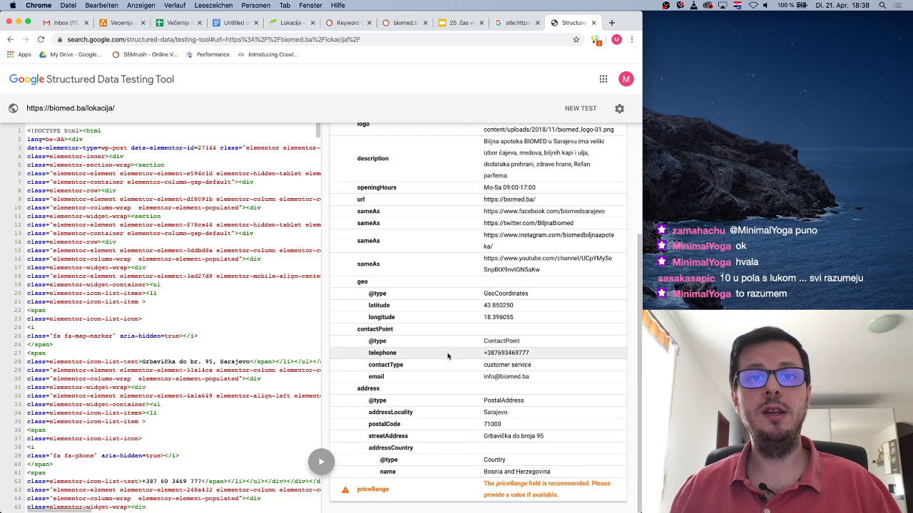
{"action": "scroll", "coordinate": [381, 488], "scroll_direction": "up", "scroll_amount": 10}
{"action": "left_click", "coordinate": [418, 188]}
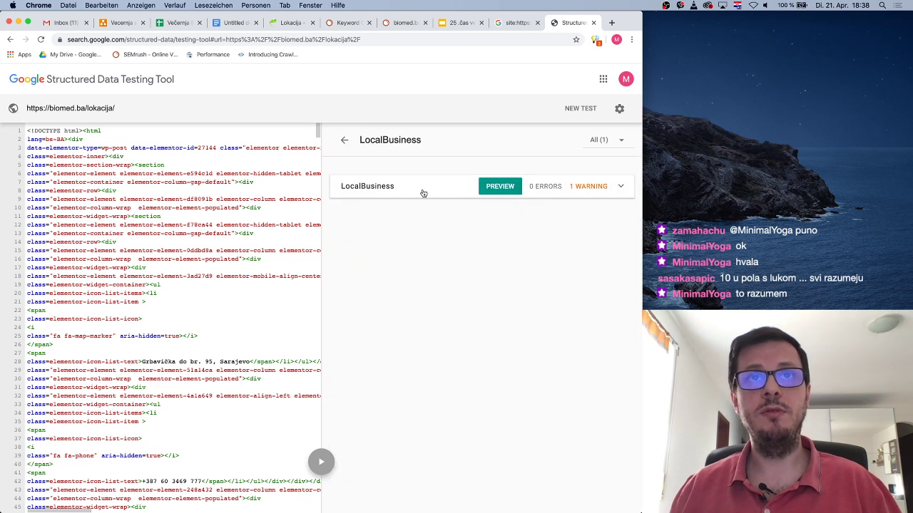
{"action": "left_click", "coordinate": [346, 141]}
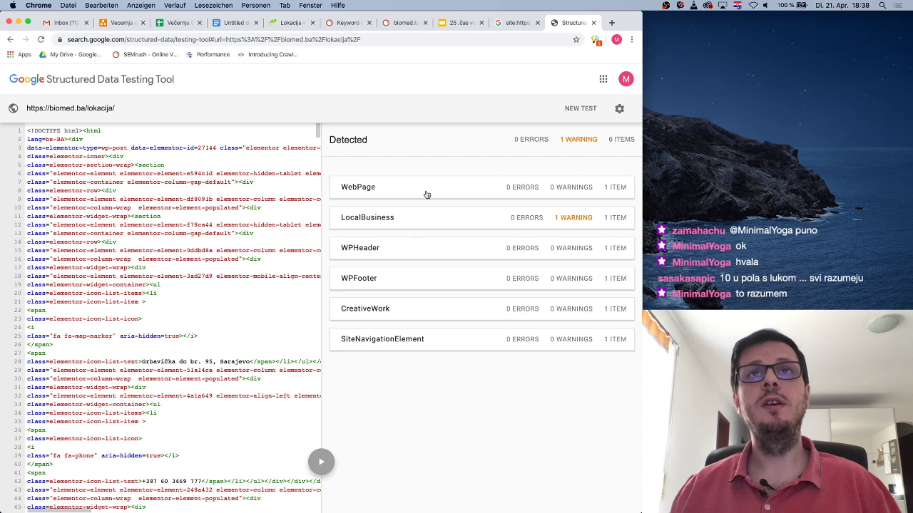
Go back from the Lokacija page, glance at the Biljne kapi page, then return to the biomed.ba home page
{"action": "left_click", "coordinate": [299, 28]}
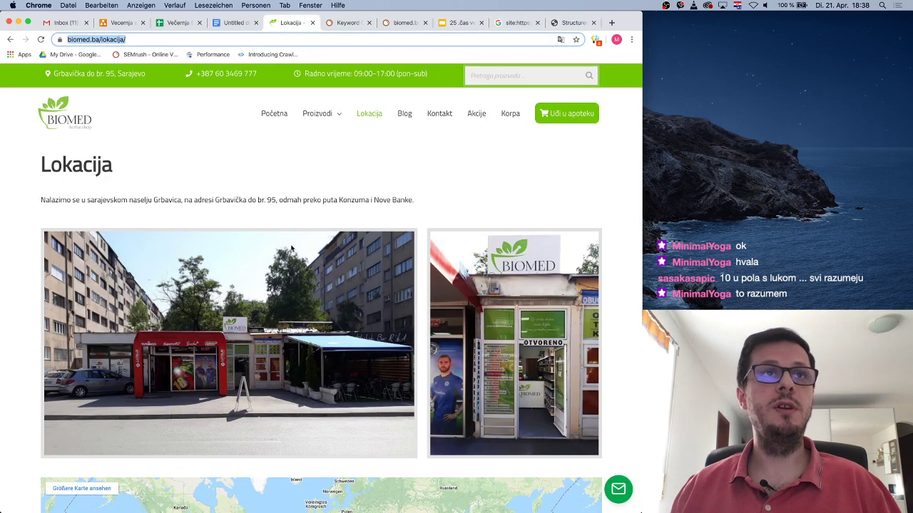
{"action": "mouse_move", "coordinate": [323, 117]}
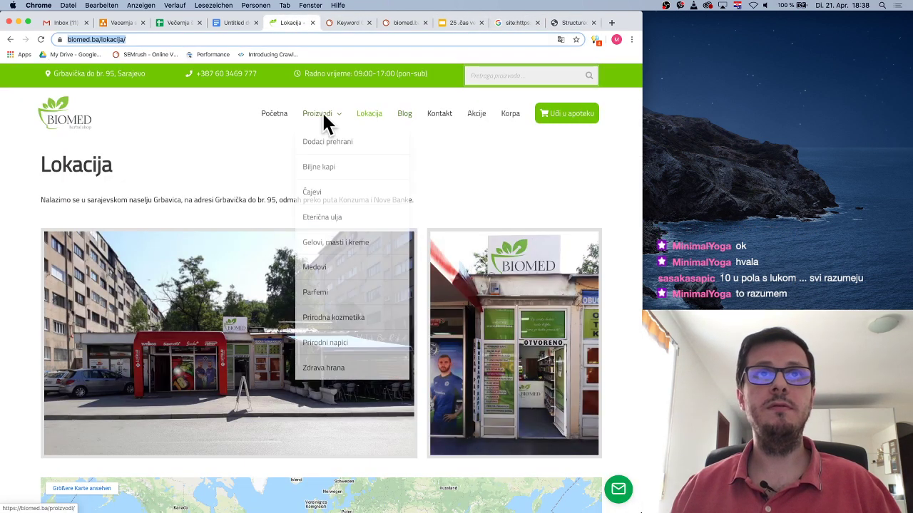
{"action": "left_click", "coordinate": [325, 165]}
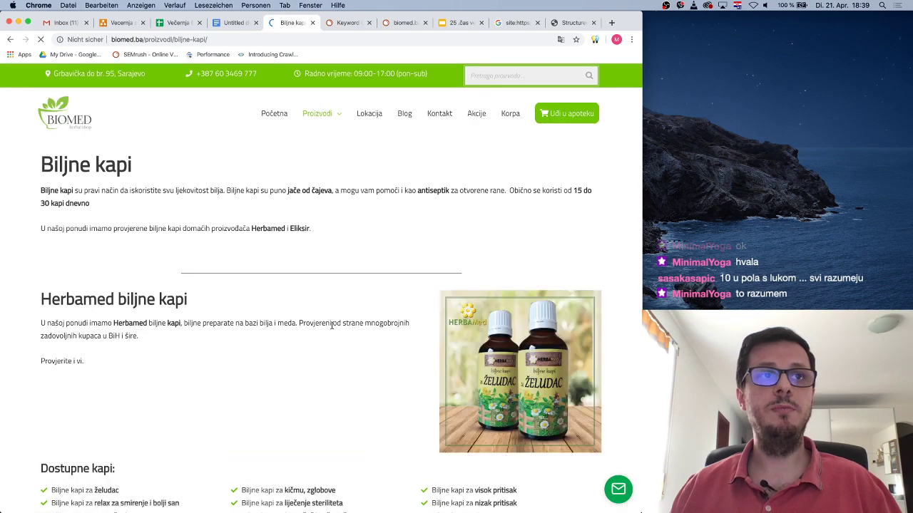
{"action": "scroll", "coordinate": [336, 283], "scroll_direction": "down", "scroll_amount": 6}
{"action": "scroll", "coordinate": [304, 300], "scroll_direction": "up", "scroll_amount": 3}
{"action": "scroll", "coordinate": [304, 301], "scroll_direction": "up", "scroll_amount": 5}
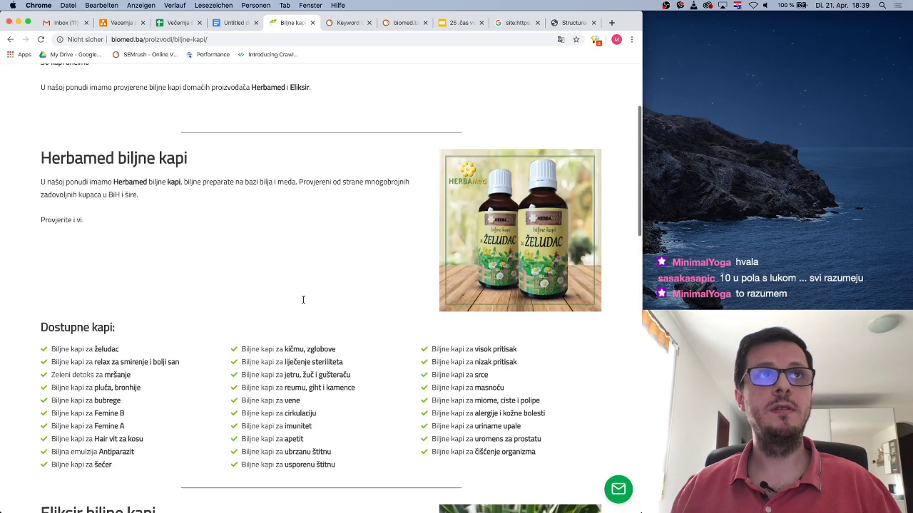
{"action": "mouse_move", "coordinate": [321, 116]}
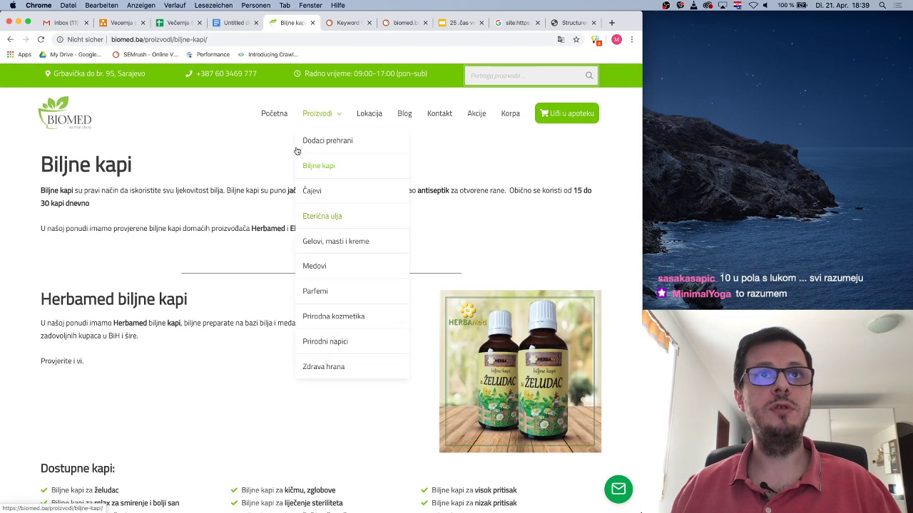
{"action": "left_click", "coordinate": [274, 114]}
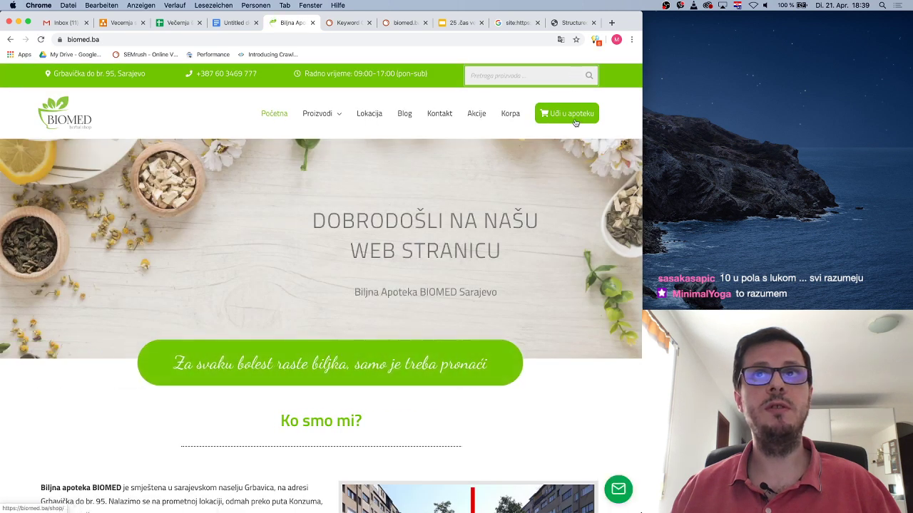
From the Online Apoteka shop, open the Biljne kapi category and the Kora brekinje – Herbamed product
{"action": "left_click", "coordinate": [565, 117]}
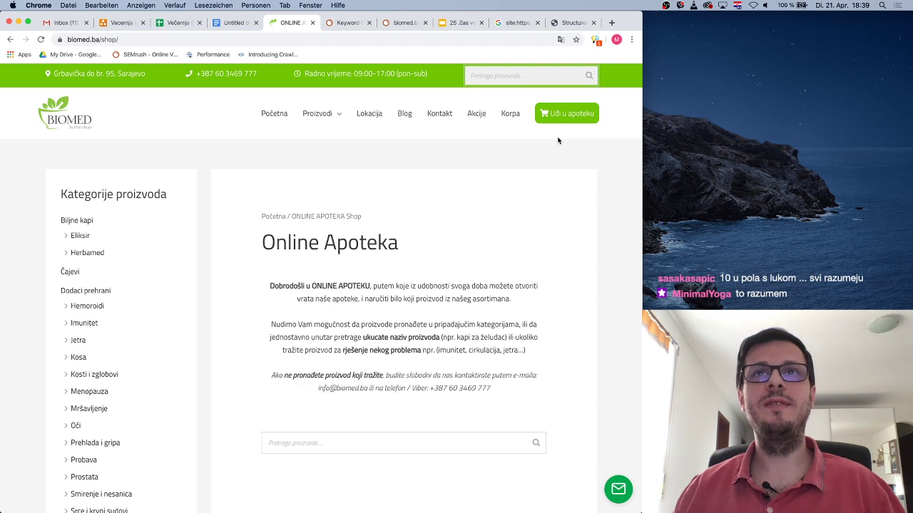
{"action": "scroll", "coordinate": [442, 243], "scroll_direction": "down", "scroll_amount": 3}
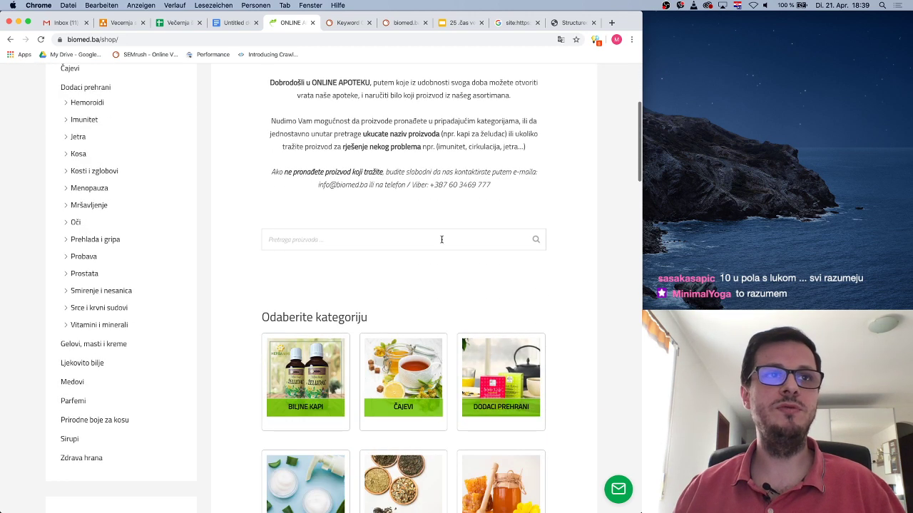
{"action": "scroll", "coordinate": [442, 240], "scroll_direction": "down", "scroll_amount": 1}
{"action": "left_click", "coordinate": [292, 297]}
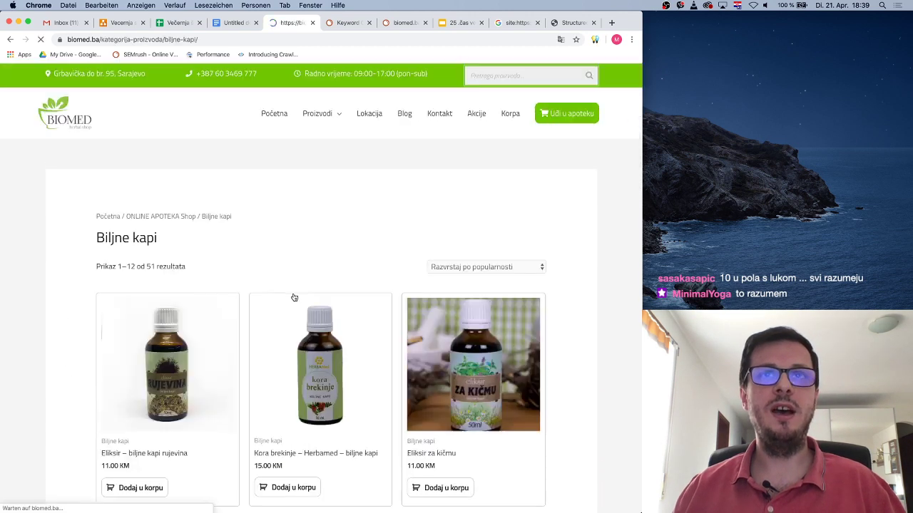
{"action": "scroll", "coordinate": [476, 267], "scroll_direction": "down", "scroll_amount": 4}
{"action": "scroll", "coordinate": [474, 265], "scroll_direction": "up", "scroll_amount": 3}
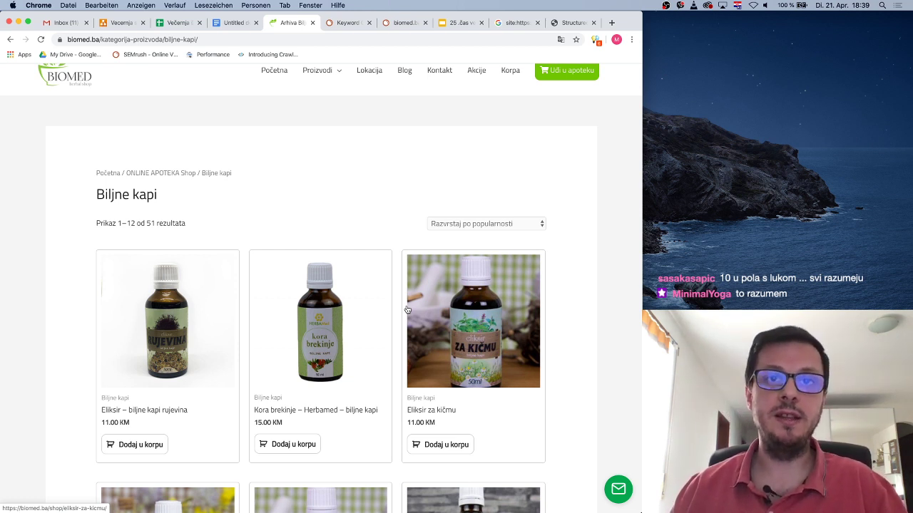
{"action": "left_click", "coordinate": [343, 300]}
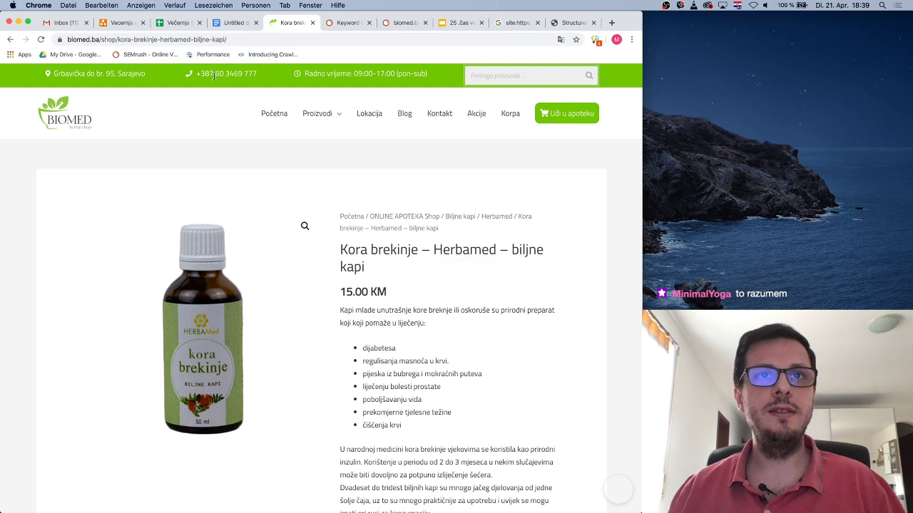
Run a new structured data test on the copied Kora brekinje product page URL
{"action": "left_click", "coordinate": [150, 39]}
{"action": "key", "text": "super+c"}
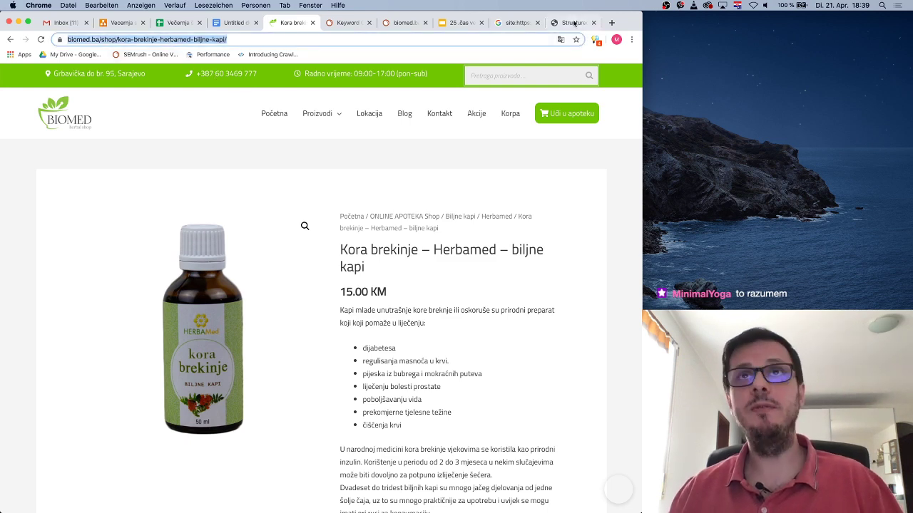
{"action": "left_click", "coordinate": [572, 23]}
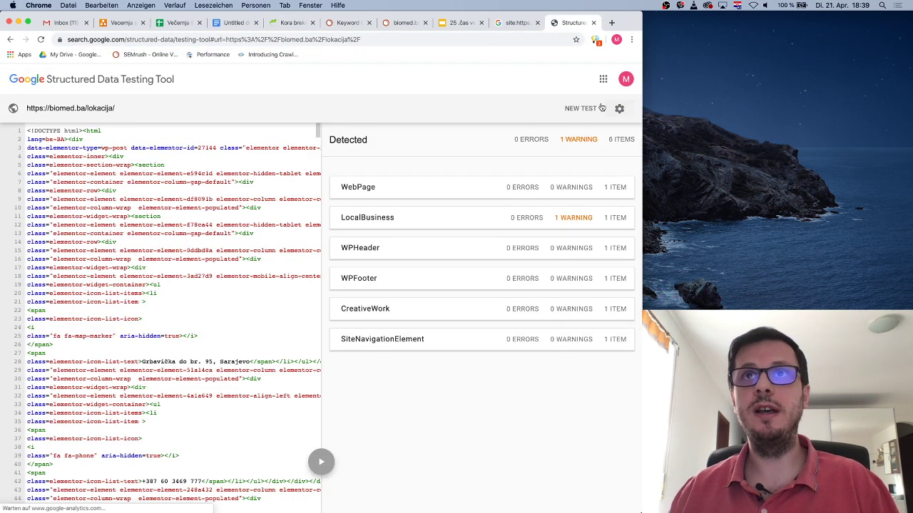
{"action": "left_click", "coordinate": [581, 108]}
{"action": "key", "text": "super+a"}
{"action": "key", "text": "super+v"}
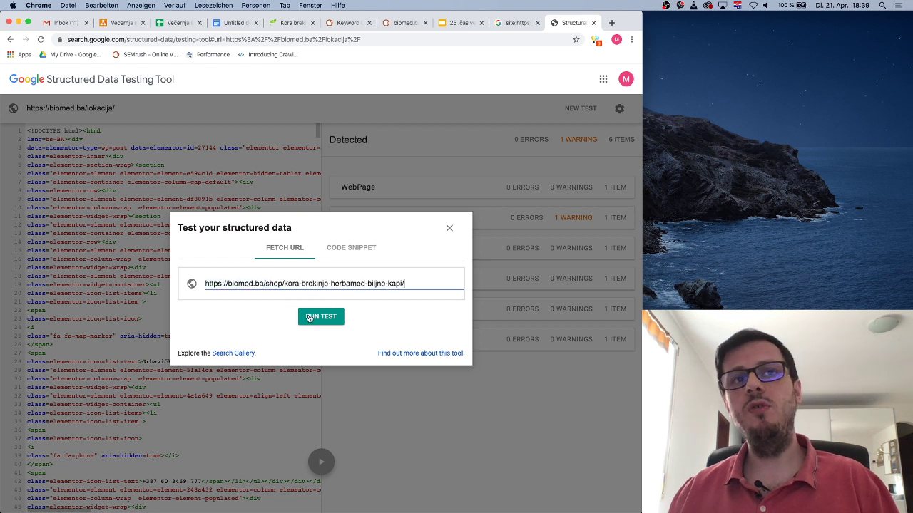
{"action": "left_click", "coordinate": [318, 315]}
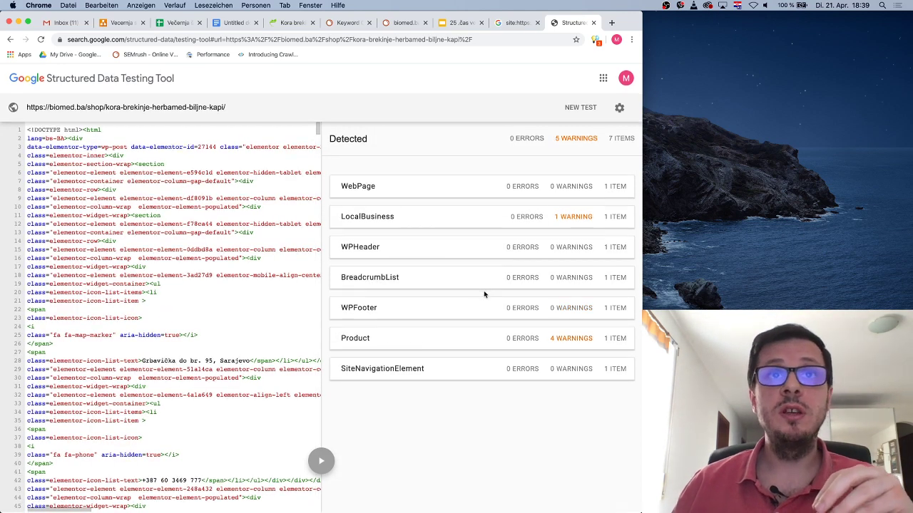
Review the Product item's warnings, including aggregateRating, then return to the product page
{"action": "left_click", "coordinate": [417, 341]}
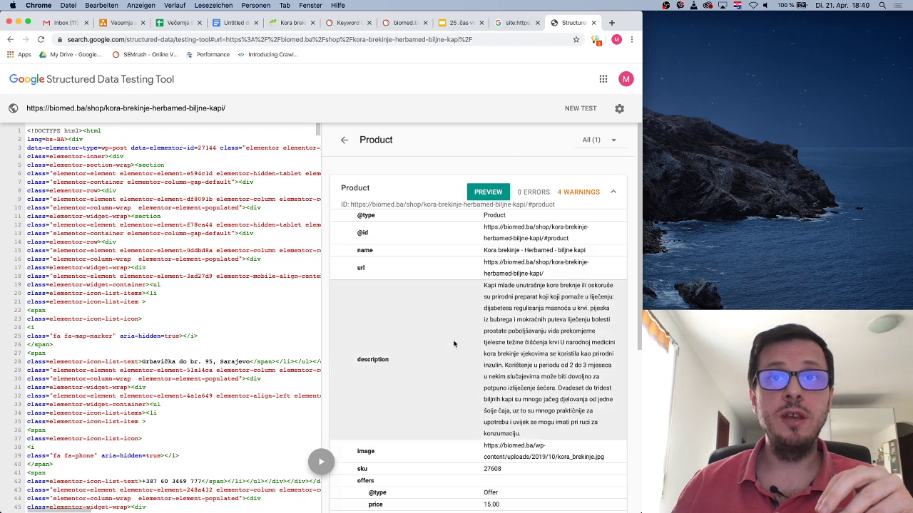
{"action": "scroll", "coordinate": [513, 320], "scroll_direction": "down", "scroll_amount": 8}
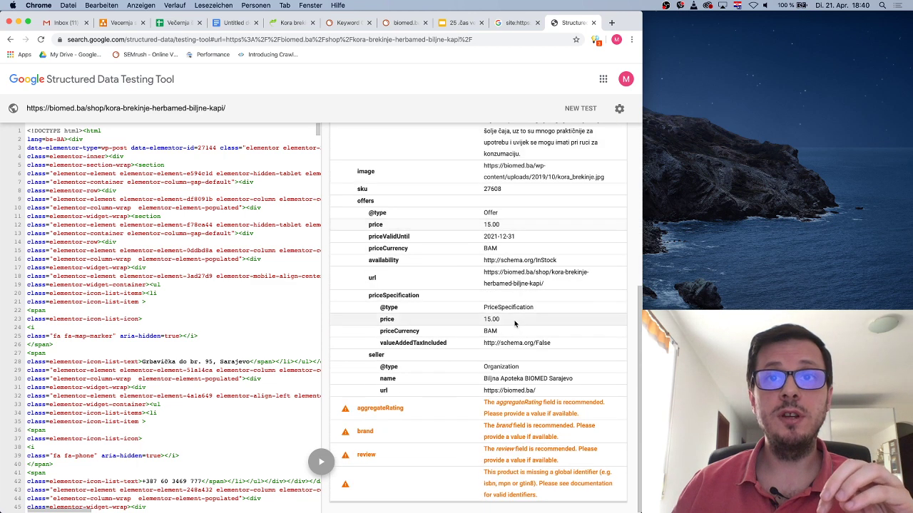
{"action": "left_click_drag", "start_coordinate": [357, 408], "coordinate": [412, 410]}
{"action": "left_click", "coordinate": [379, 431]}
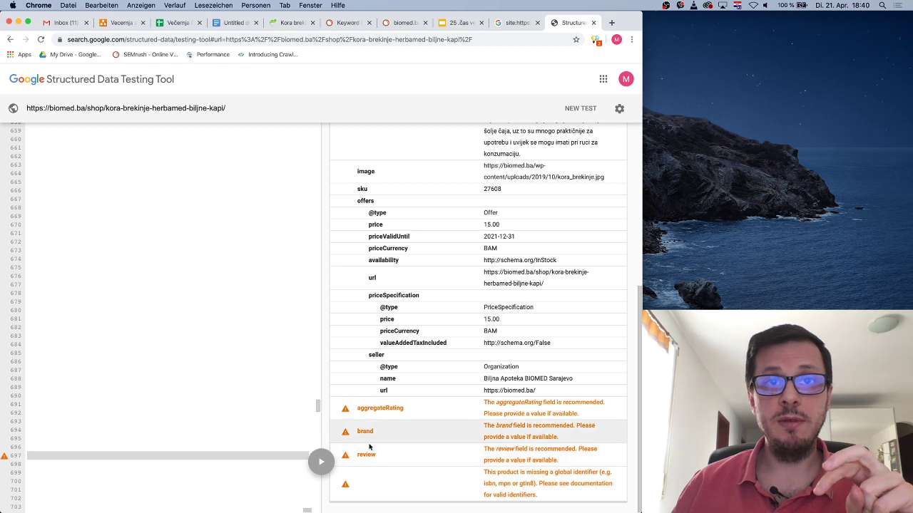
{"action": "scroll", "coordinate": [406, 450], "scroll_direction": "up", "scroll_amount": 8}
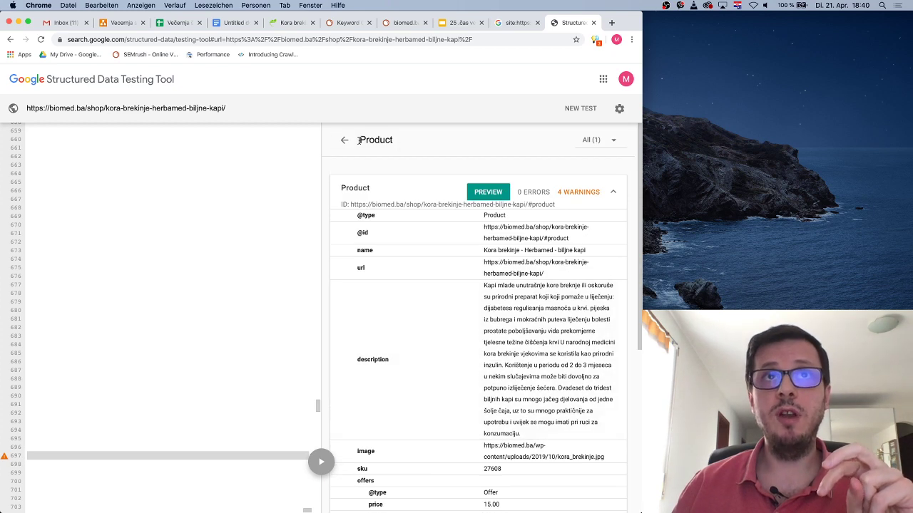
{"action": "left_click", "coordinate": [345, 139]}
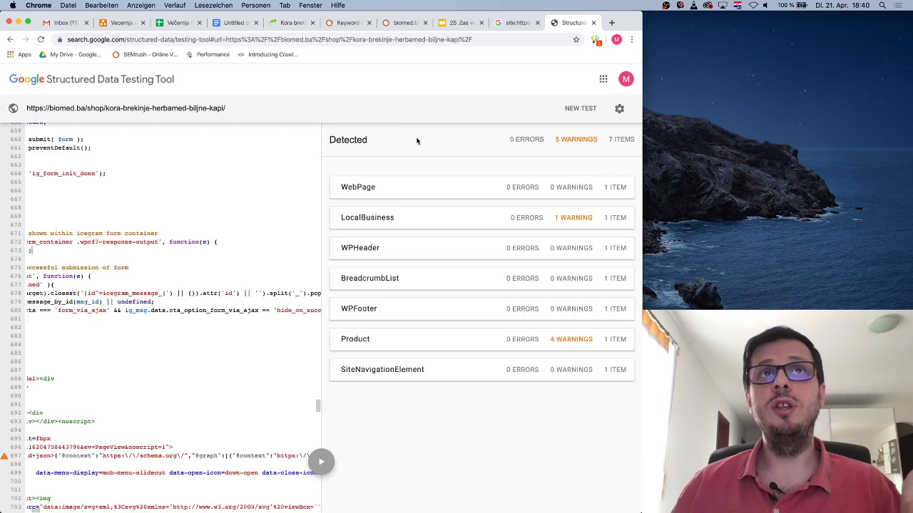
{"action": "left_click", "coordinate": [283, 22]}
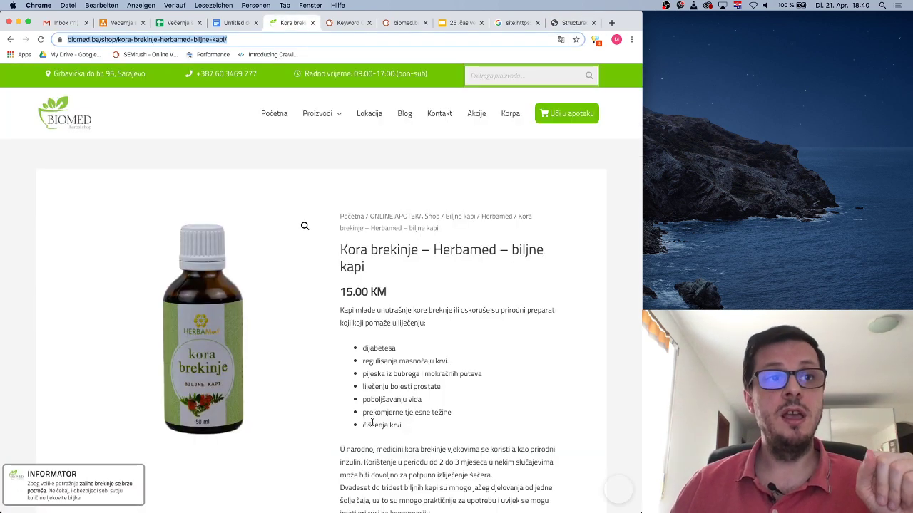
Highlight the INFORMATOR stock notice text and scroll down to the page footer
{"action": "left_click_drag", "start_coordinate": [30, 482], "coordinate": [106, 497]}
{"action": "scroll", "coordinate": [100, 450], "scroll_direction": "down", "scroll_amount": 15}
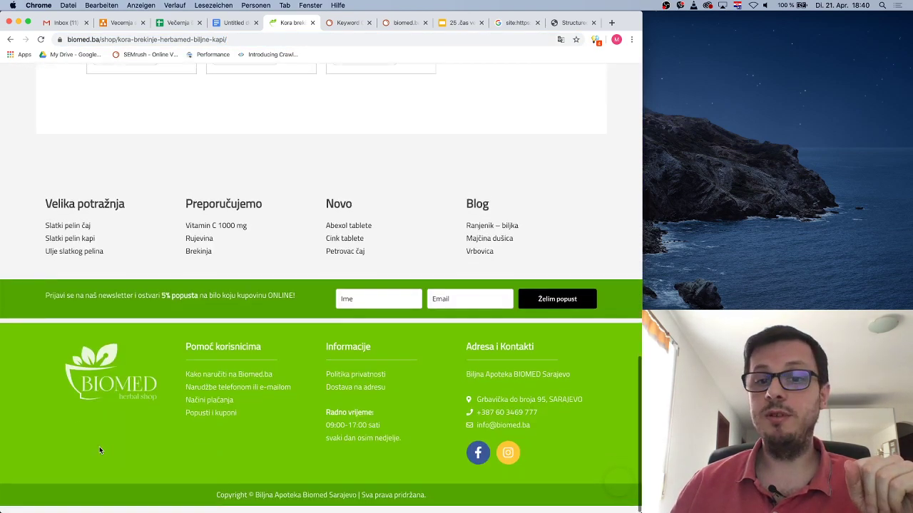
{"action": "scroll", "coordinate": [99, 446], "scroll_direction": "up", "scroll_amount": 15}
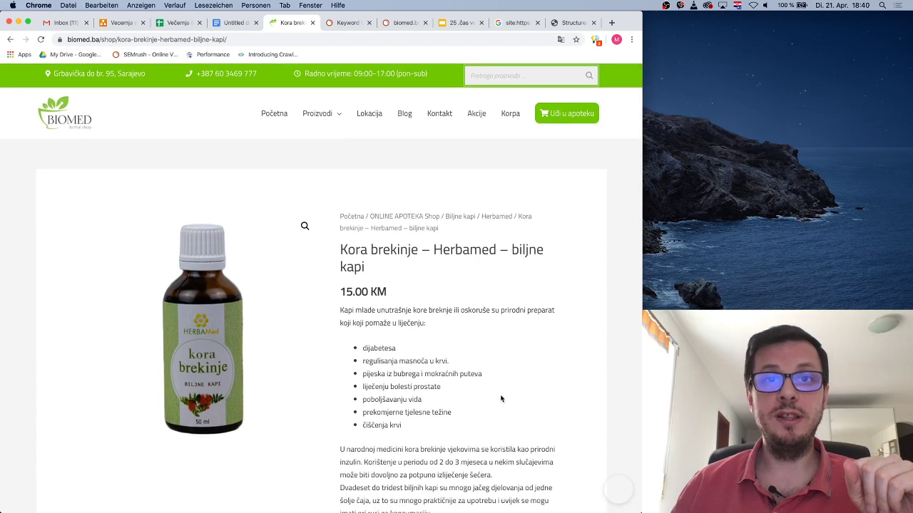
{"action": "scroll", "coordinate": [501, 398], "scroll_direction": "down", "scroll_amount": 15}
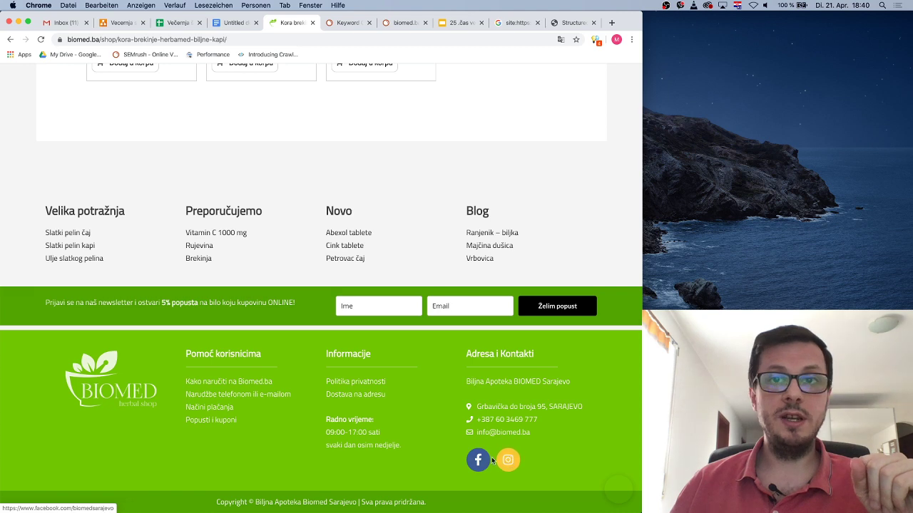
Open the shop's Instagram profile and Facebook page links in new tabs
{"action": "right_click", "coordinate": [503, 461]}
{"action": "left_click", "coordinate": [546, 422]}
{"action": "right_click", "coordinate": [477, 459]}
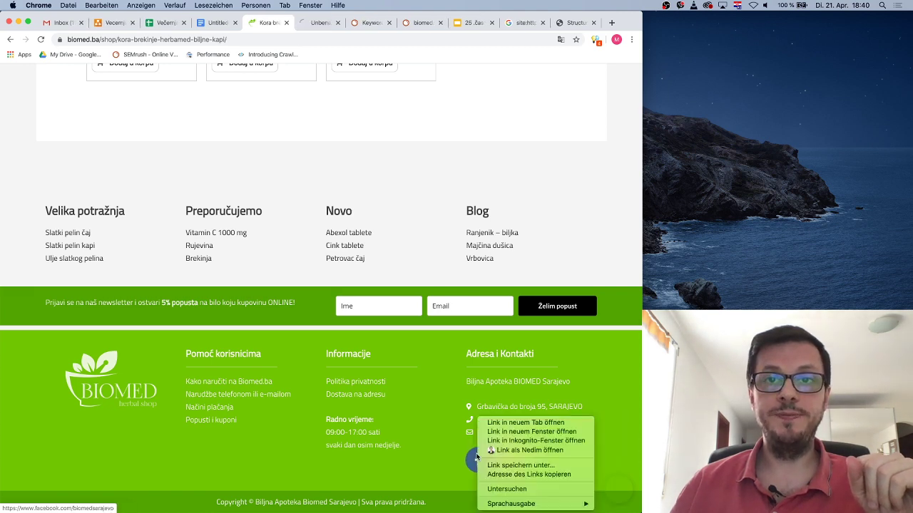
{"action": "left_click", "coordinate": [506, 423]}
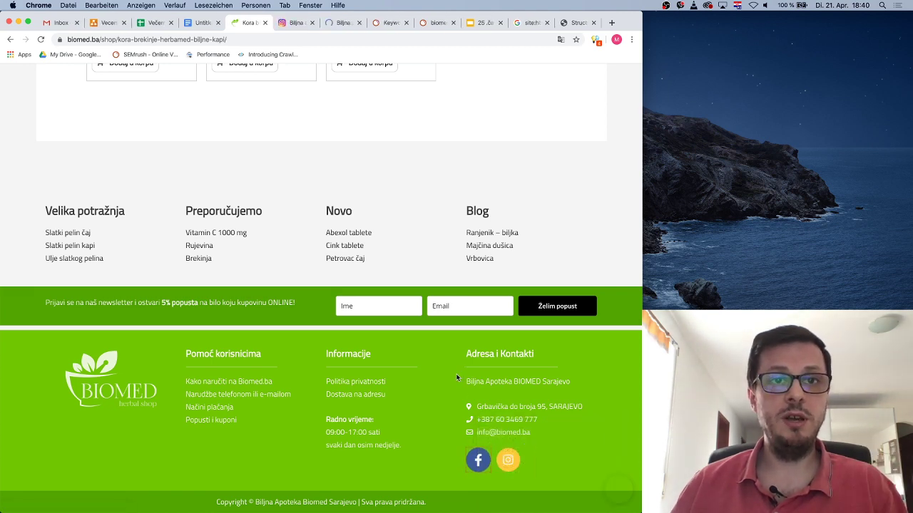
Scroll over the product page, then go back to the Biljne kapi category listing
{"action": "scroll", "coordinate": [457, 378], "scroll_direction": "up", "scroll_amount": 10}
{"action": "scroll", "coordinate": [457, 378], "scroll_direction": "down", "scroll_amount": 7}
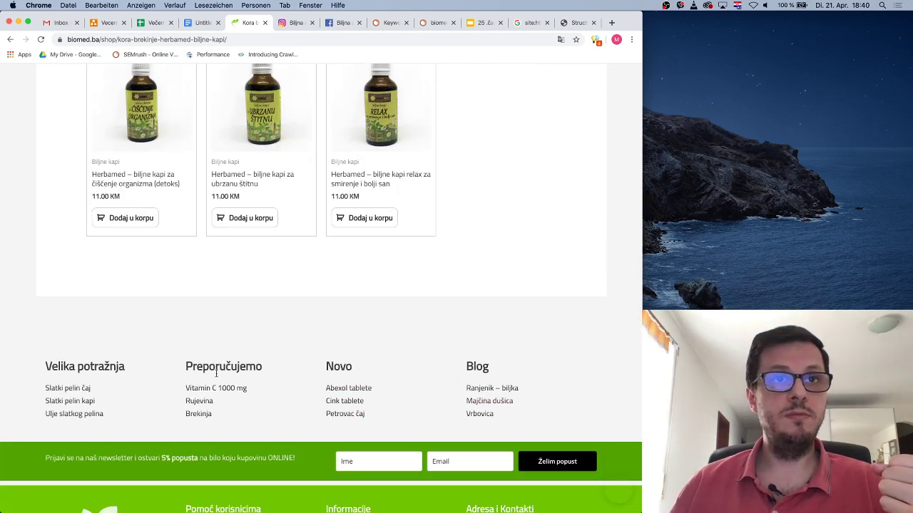
{"action": "scroll", "coordinate": [107, 343], "scroll_direction": "down", "scroll_amount": 3}
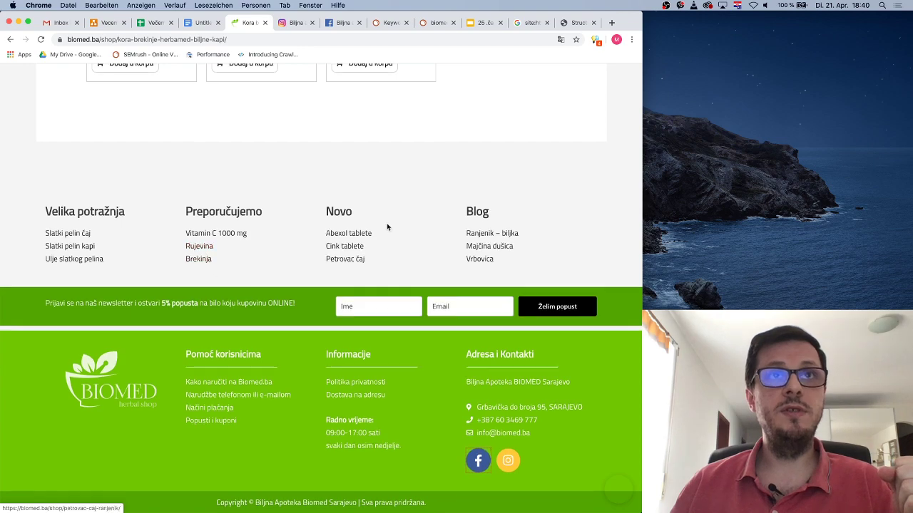
{"action": "scroll", "coordinate": [387, 226], "scroll_direction": "up", "scroll_amount": 6}
{"action": "scroll", "coordinate": [388, 224], "scroll_direction": "down", "scroll_amount": 5}
{"action": "scroll", "coordinate": [387, 226], "scroll_direction": "up", "scroll_amount": 10}
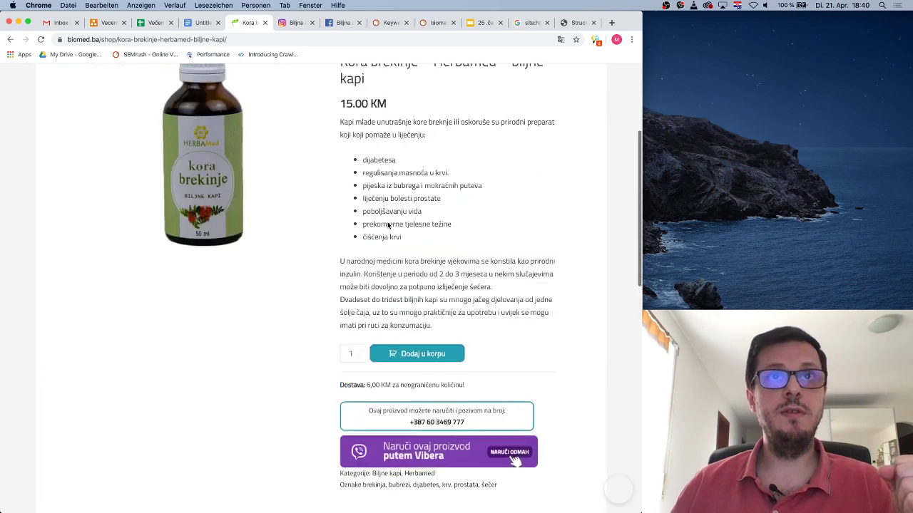
{"action": "left_click", "coordinate": [10, 39]}
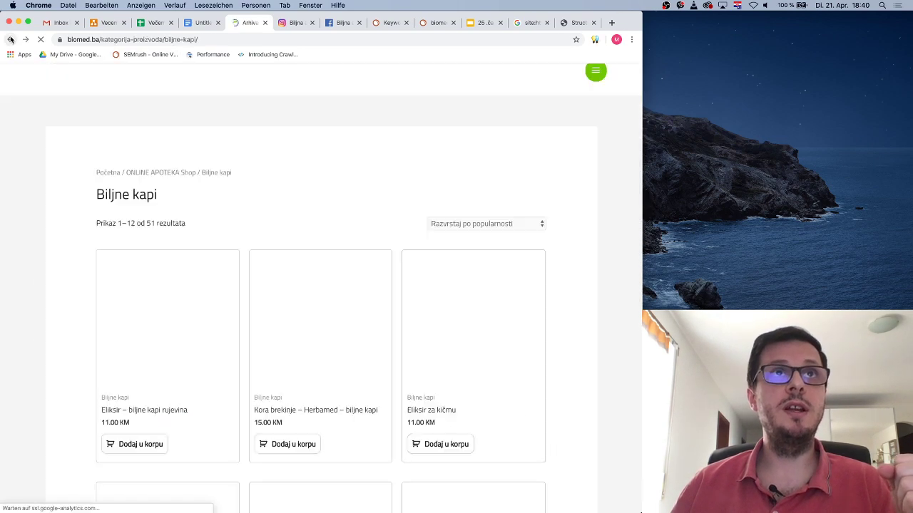
{"action": "left_click", "coordinate": [160, 172]}
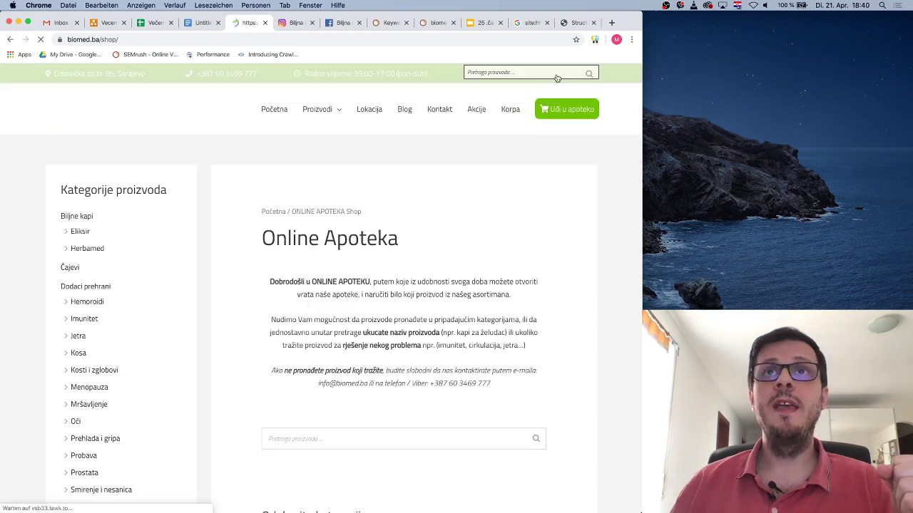
{"action": "scroll", "coordinate": [458, 228], "scroll_direction": "down", "scroll_amount": 3}
{"action": "scroll", "coordinate": [459, 245], "scroll_direction": "up", "scroll_amount": 5}
{"action": "left_click", "coordinate": [307, 298]}
{"action": "left_click", "coordinate": [502, 267]}
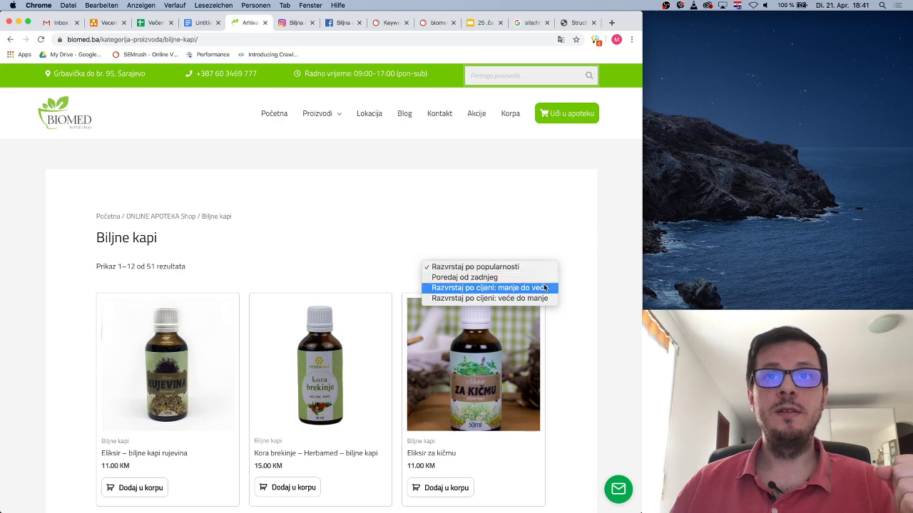
{"action": "left_click", "coordinate": [449, 214]}
{"action": "scroll", "coordinate": [281, 222], "scroll_direction": "down", "scroll_amount": 10}
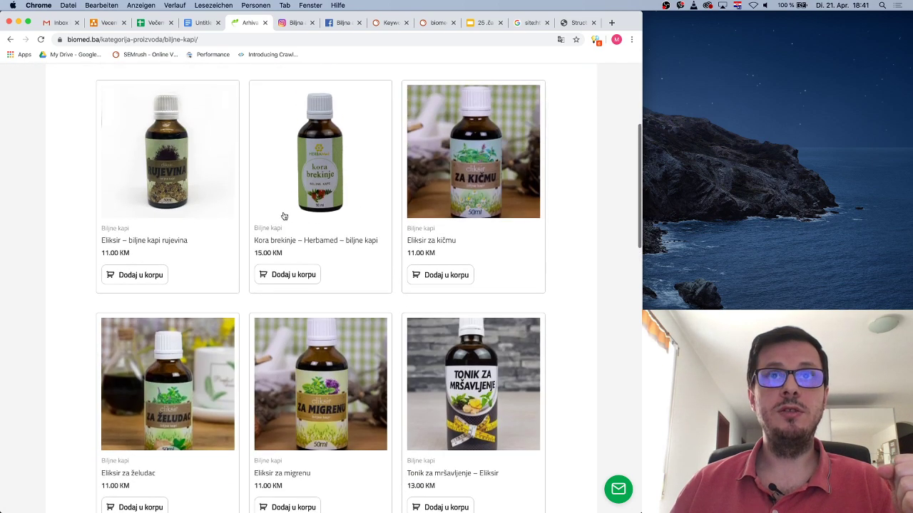
{"action": "scroll", "coordinate": [284, 215], "scroll_direction": "up", "scroll_amount": 8}
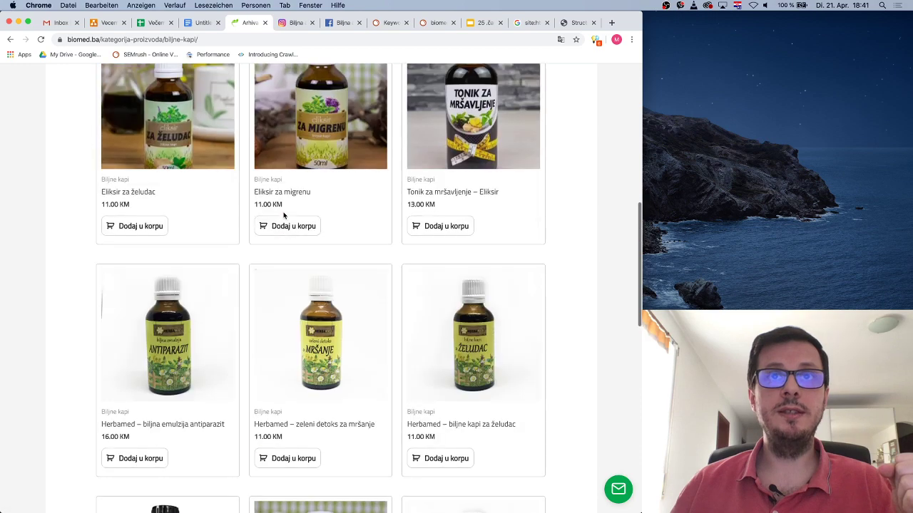
{"action": "scroll", "coordinate": [284, 216], "scroll_direction": "up", "scroll_amount": 3}
{"action": "right_click", "coordinate": [599, 179]}
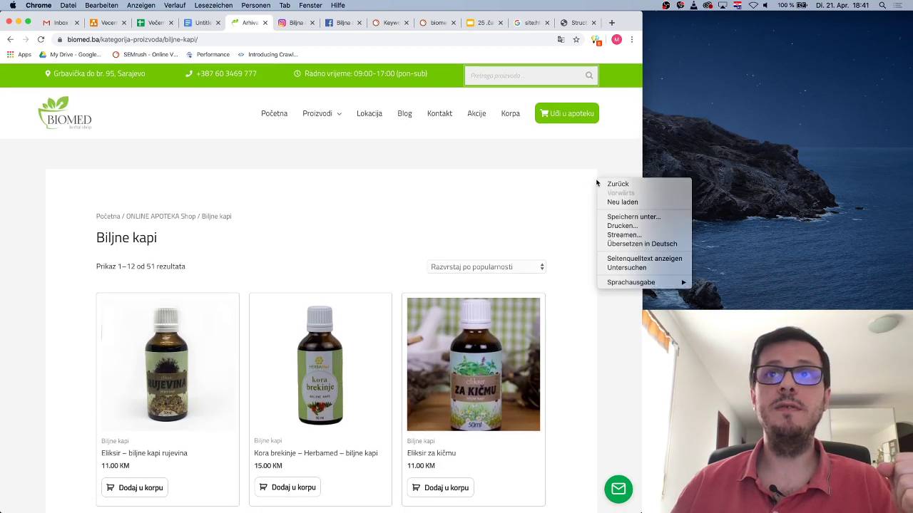
{"action": "left_click", "coordinate": [626, 259]}
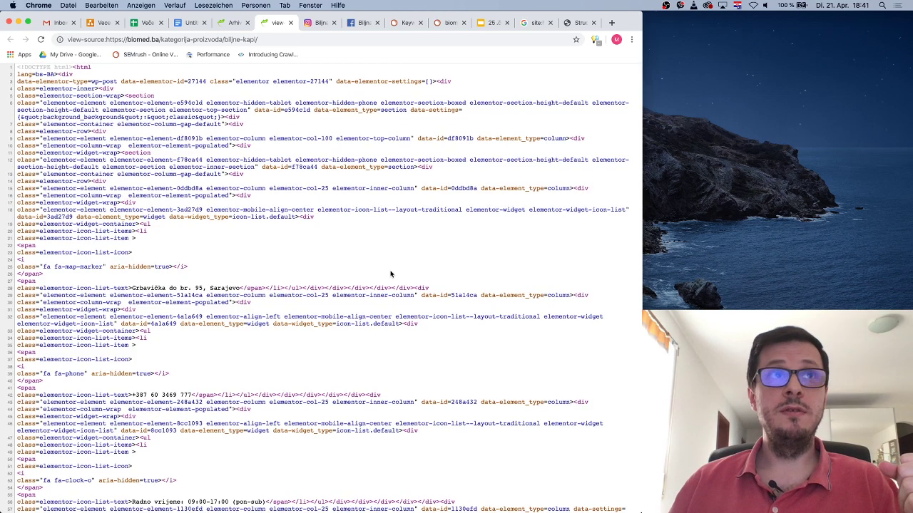
{"action": "scroll", "coordinate": [381, 264], "scroll_direction": "down", "scroll_amount": 10}
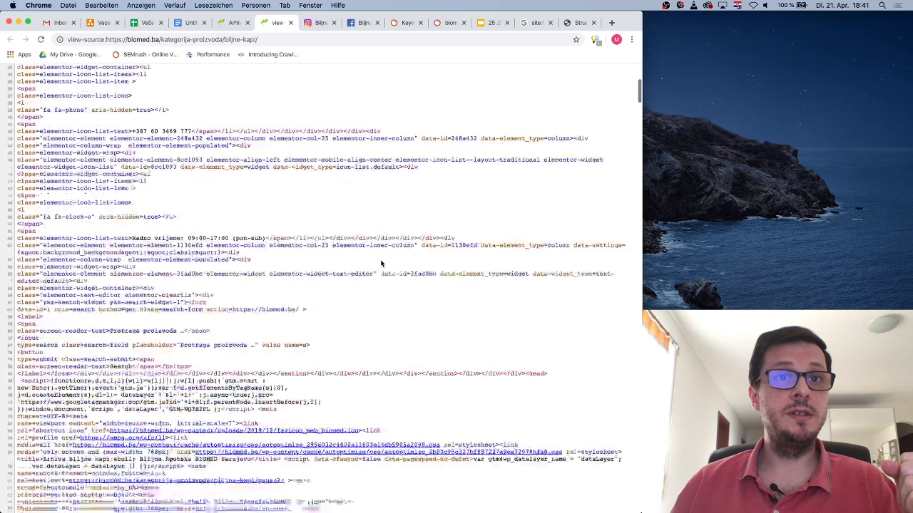
{"action": "key", "text": "super+f"}
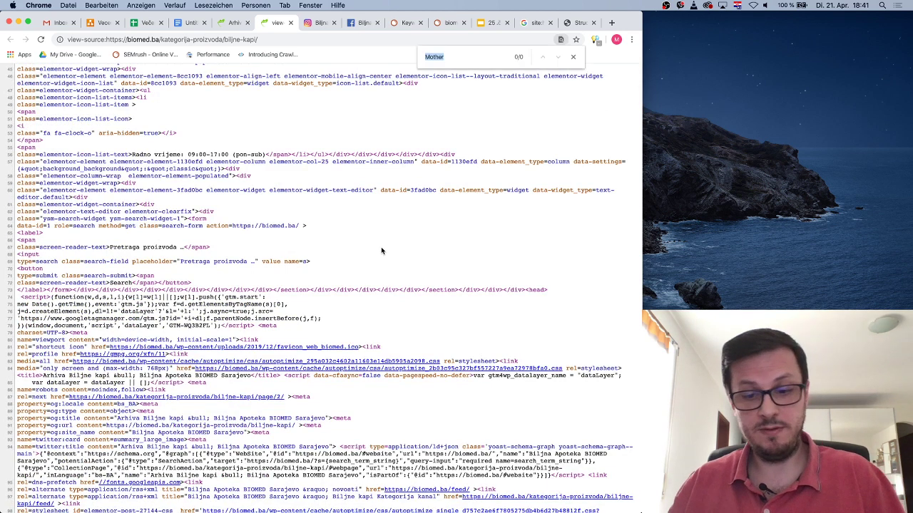
{"action": "type", "text": "woo"}
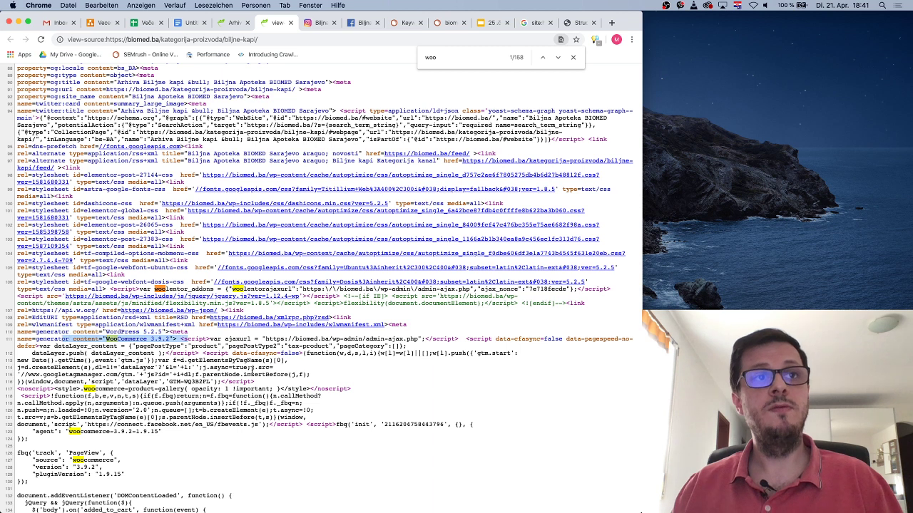
{"action": "left_click", "coordinate": [291, 22]}
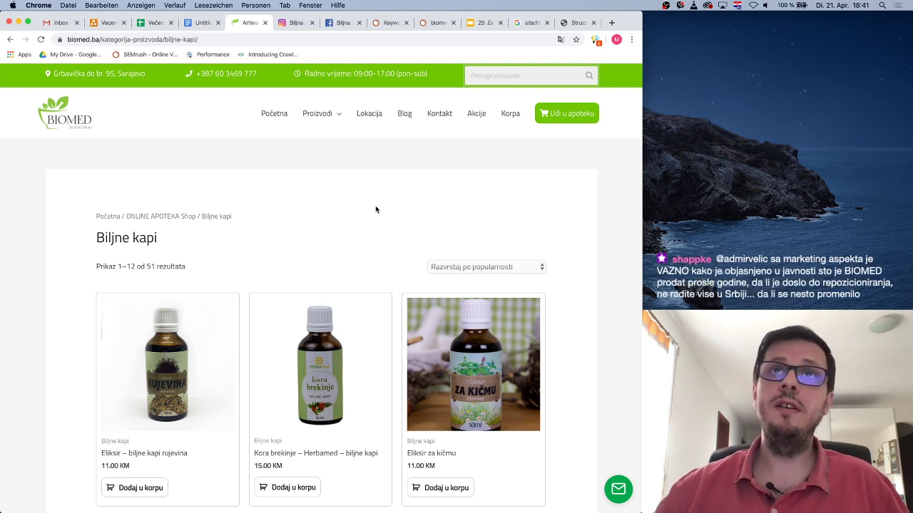
Go back to the Online Apoteka shop, browse the Čajevi category's 54 products, and return
{"action": "scroll", "coordinate": [298, 221], "scroll_direction": "down", "scroll_amount": 1}
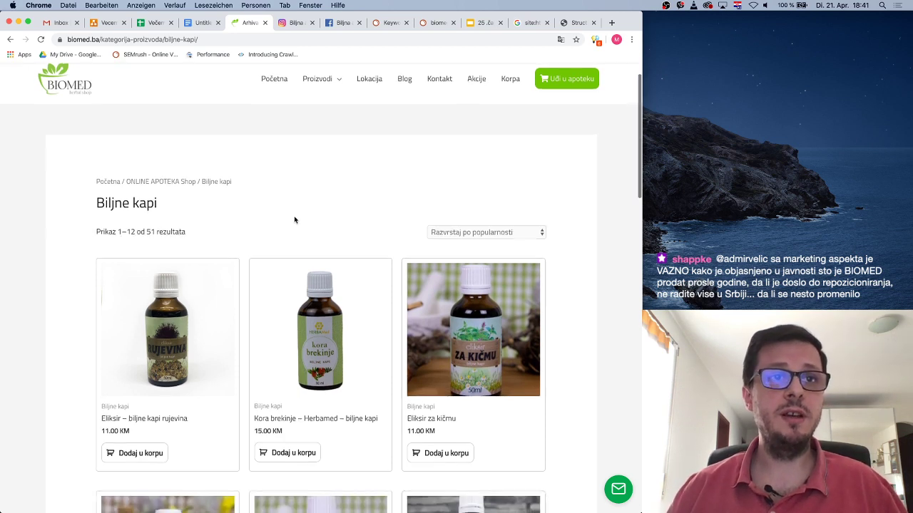
{"action": "scroll", "coordinate": [242, 279], "scroll_direction": "down", "scroll_amount": 2}
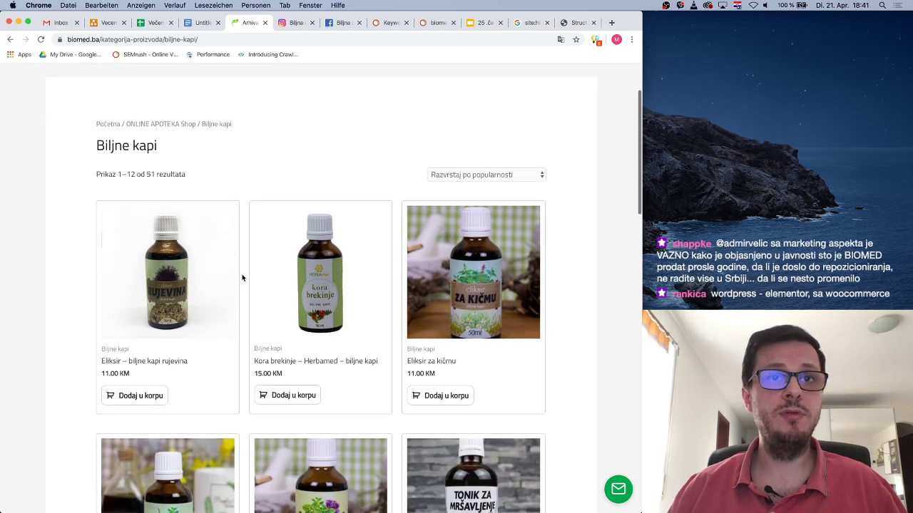
{"action": "scroll", "coordinate": [214, 250], "scroll_direction": "up", "scroll_amount": 3}
{"action": "key", "text": "super+Left"}
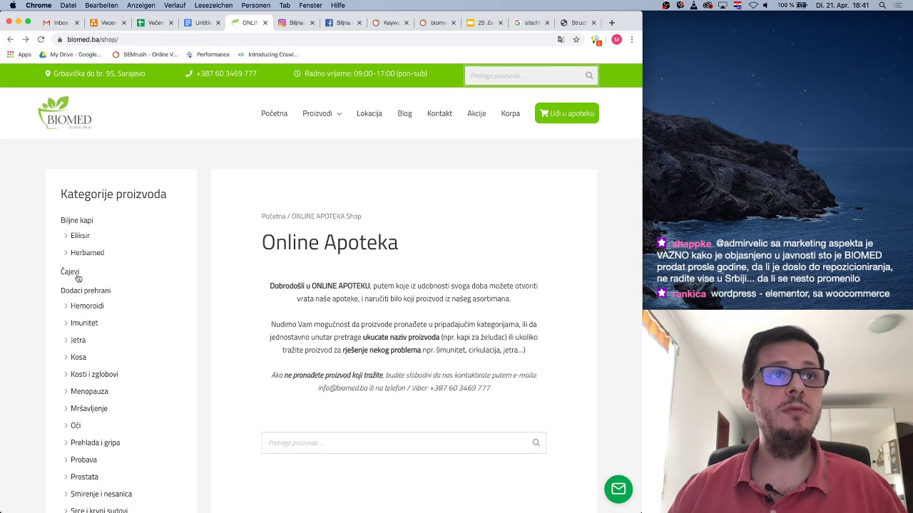
{"action": "left_click", "coordinate": [69, 272]}
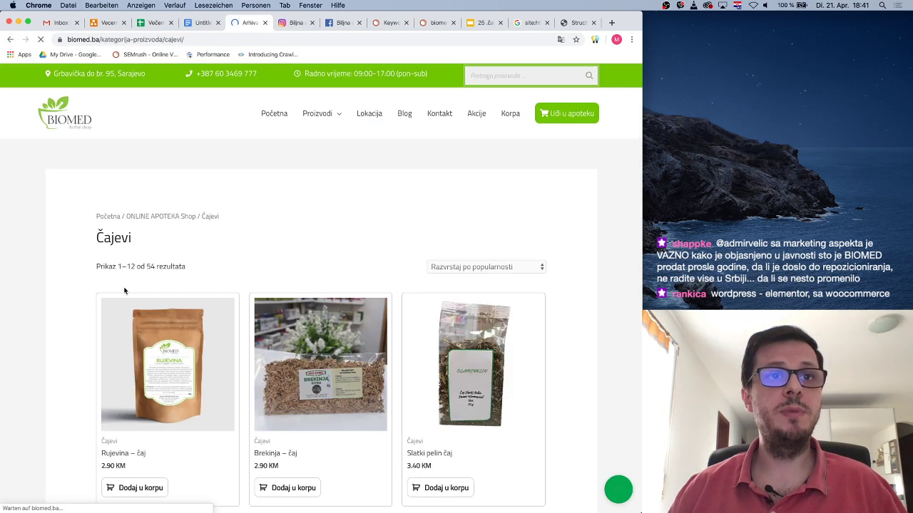
{"action": "scroll", "coordinate": [225, 349], "scroll_direction": "down", "scroll_amount": 2}
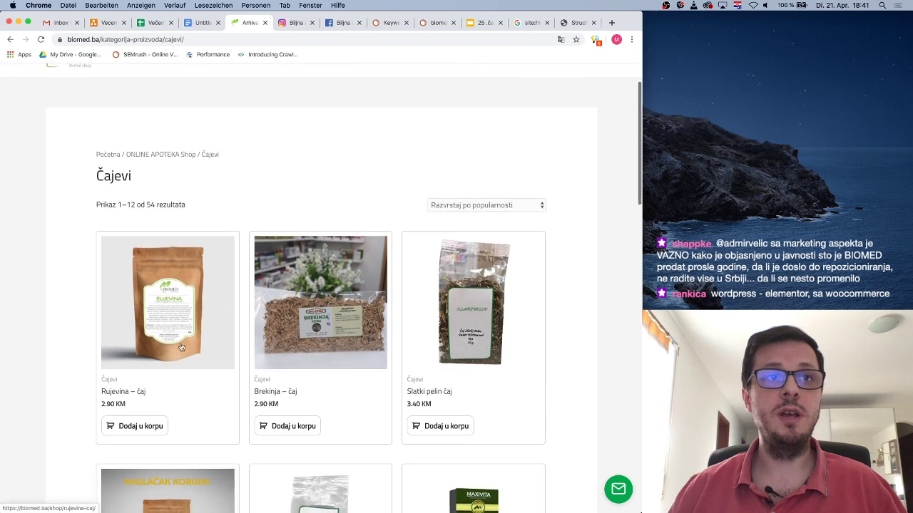
{"action": "left_click", "coordinate": [11, 40]}
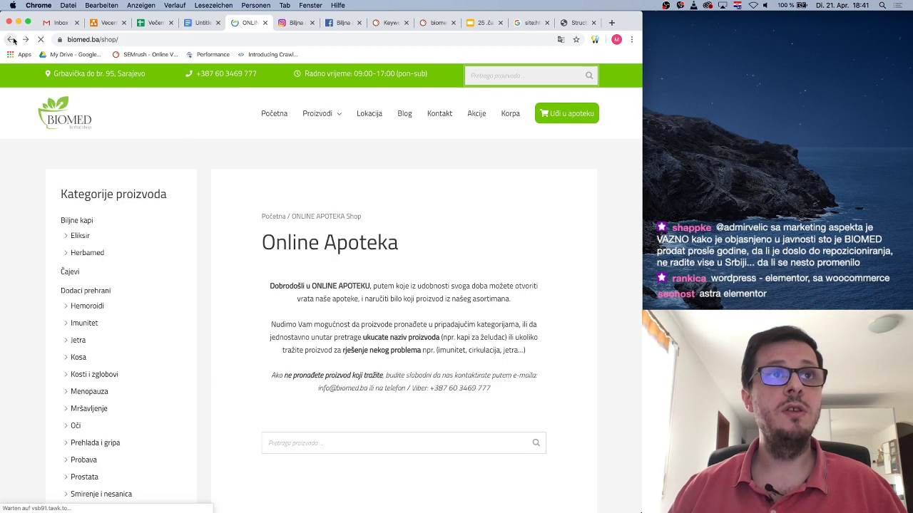
Open the Dodaci prehrani category and scroll through its product grid
{"action": "left_click", "coordinate": [96, 293]}
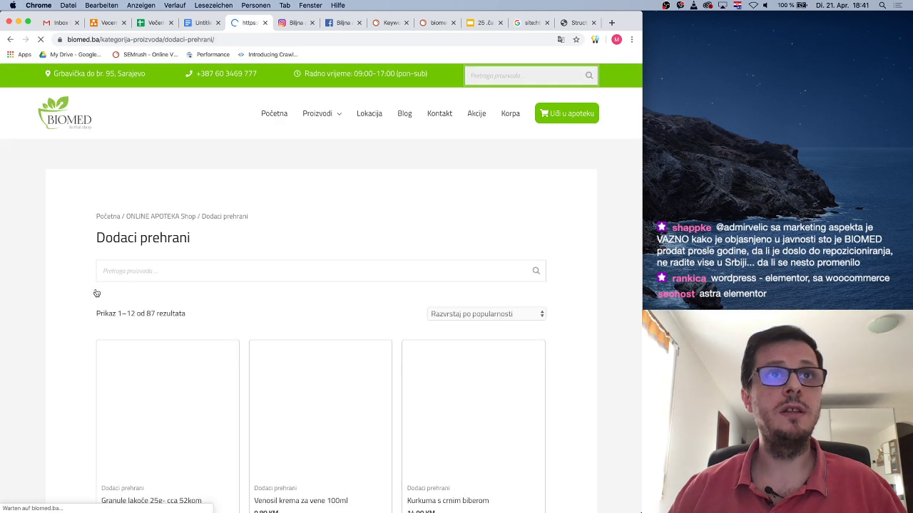
{"action": "scroll", "coordinate": [246, 305], "scroll_direction": "down", "scroll_amount": 3}
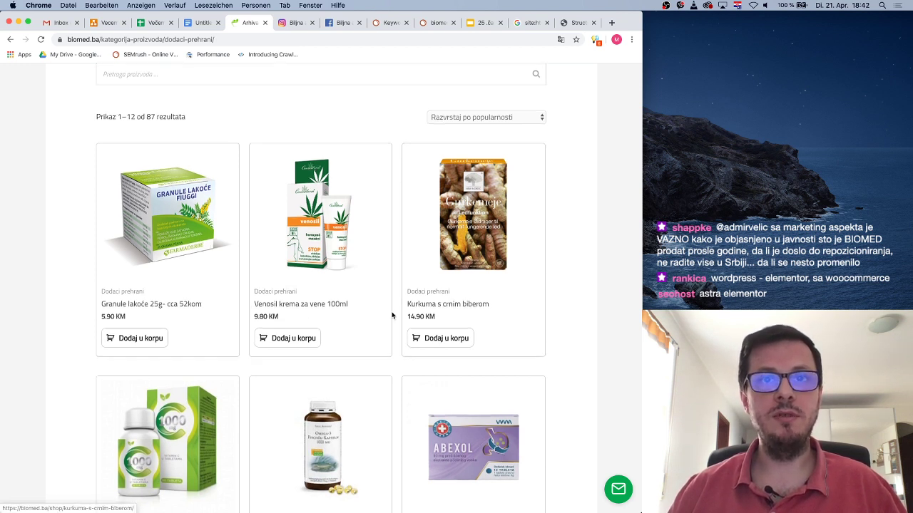
{"action": "scroll", "coordinate": [392, 315], "scroll_direction": "down", "scroll_amount": 4}
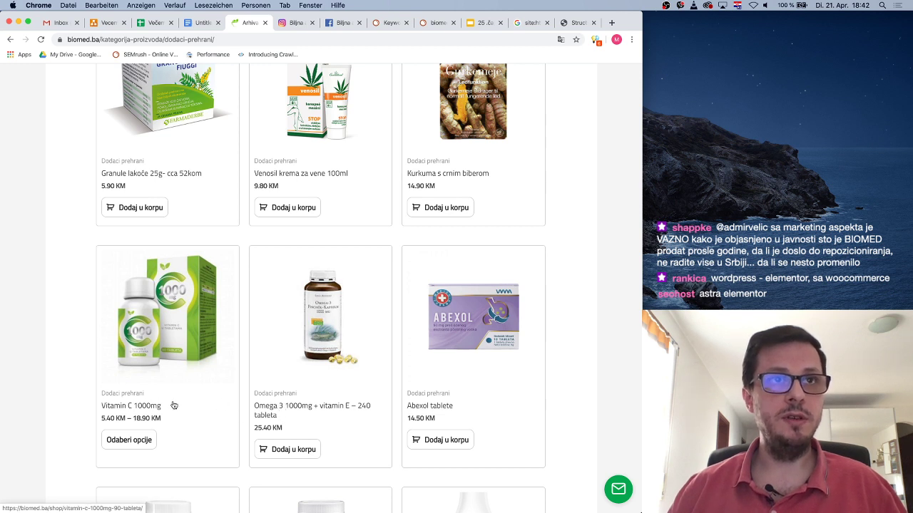
{"action": "scroll", "coordinate": [184, 401], "scroll_direction": "down", "scroll_amount": 1}
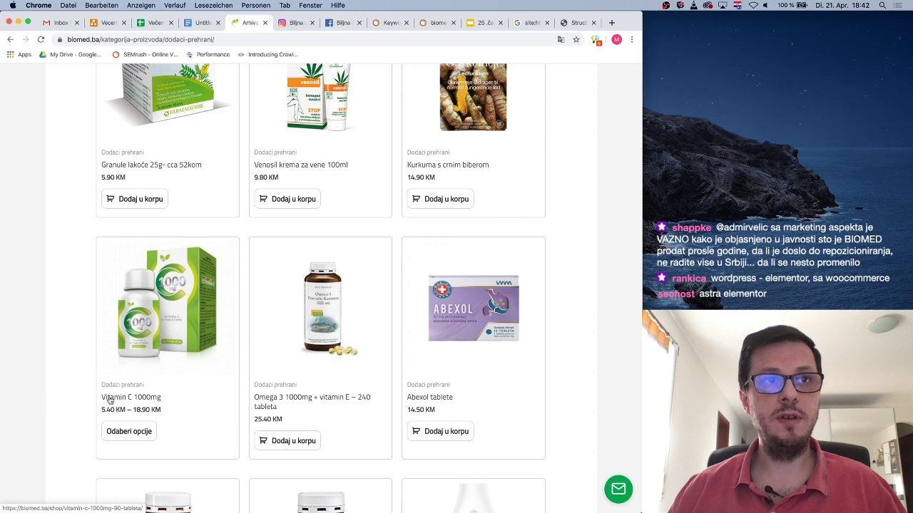
{"action": "scroll", "coordinate": [221, 401], "scroll_direction": "down", "scroll_amount": 10}
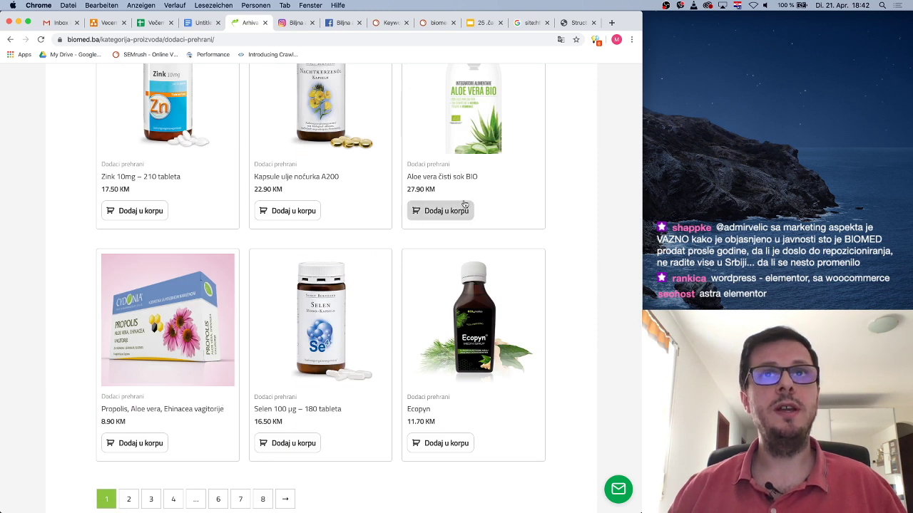
{"action": "scroll", "coordinate": [483, 201], "scroll_direction": "up", "scroll_amount": 2}
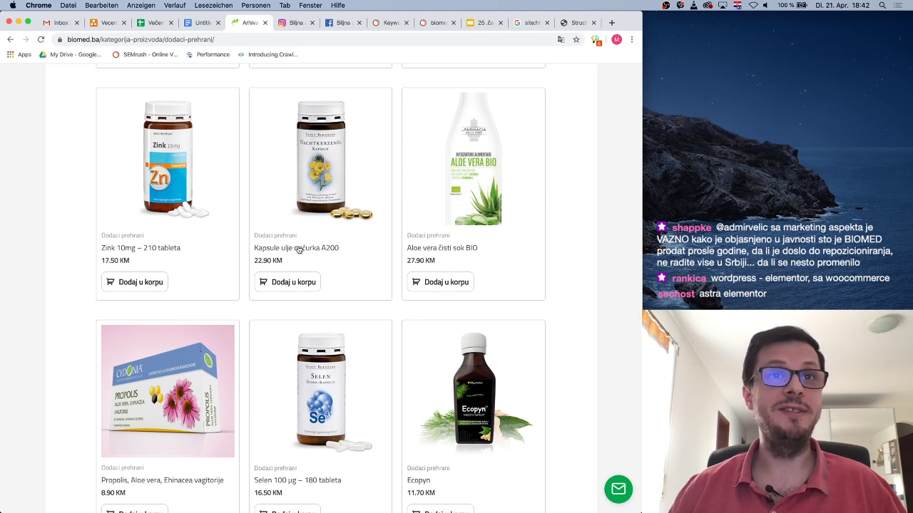
{"action": "scroll", "coordinate": [219, 220], "scroll_direction": "up", "scroll_amount": 10}
{"action": "scroll", "coordinate": [219, 220], "scroll_direction": "up", "scroll_amount": 2}
{"action": "scroll", "coordinate": [219, 221], "scroll_direction": "down", "scroll_amount": 5}
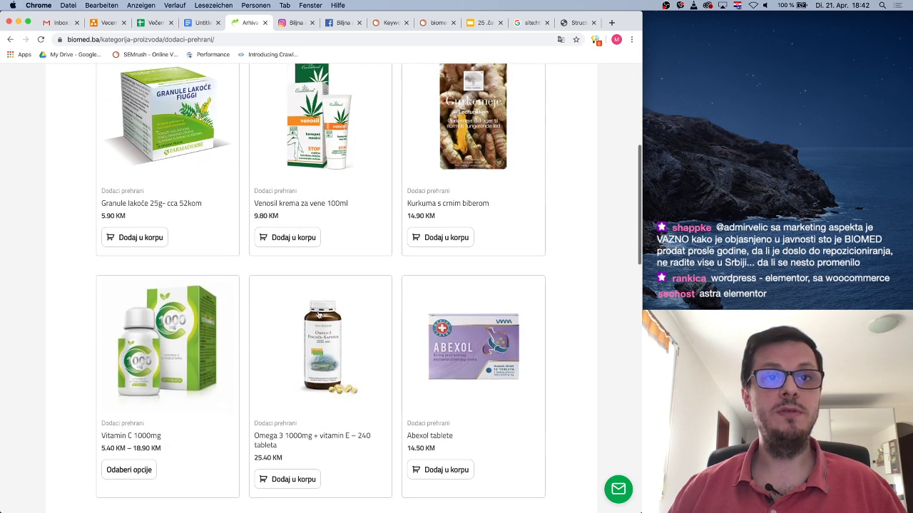
{"action": "scroll", "coordinate": [343, 356], "scroll_direction": "up", "scroll_amount": 2}
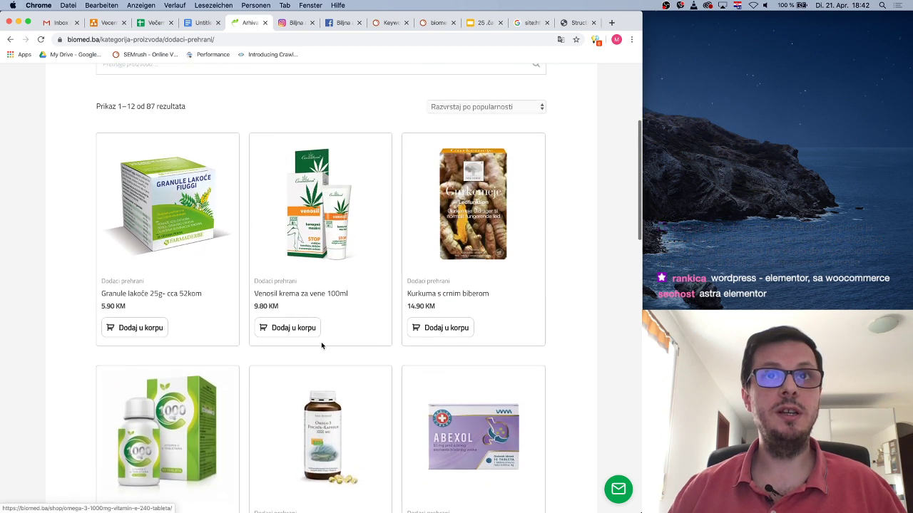
{"action": "scroll", "coordinate": [321, 341], "scroll_direction": "down", "scroll_amount": 3}
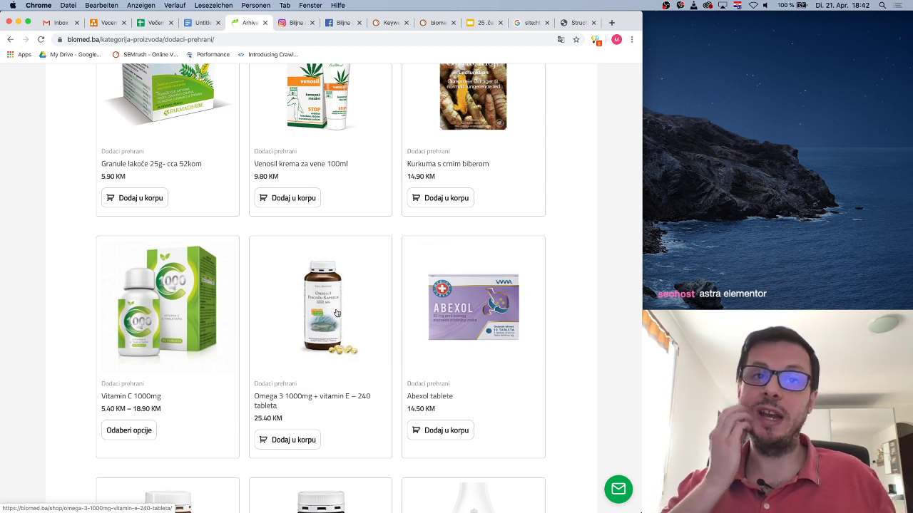
Keep reviewing the supplements and select the product name 'Aloe vera čisti sok BIO'
{"action": "scroll", "coordinate": [336, 313], "scroll_direction": "down", "scroll_amount": 3}
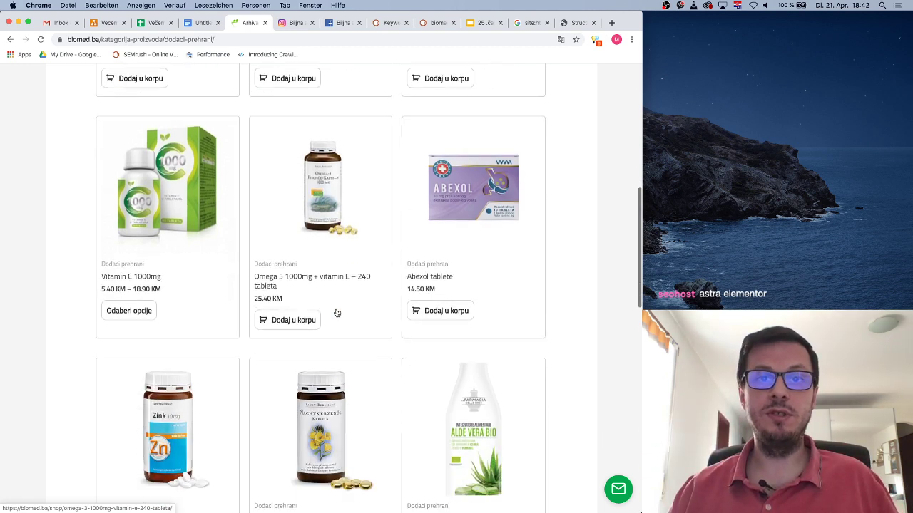
{"action": "scroll", "coordinate": [336, 313], "scroll_direction": "up", "scroll_amount": 4}
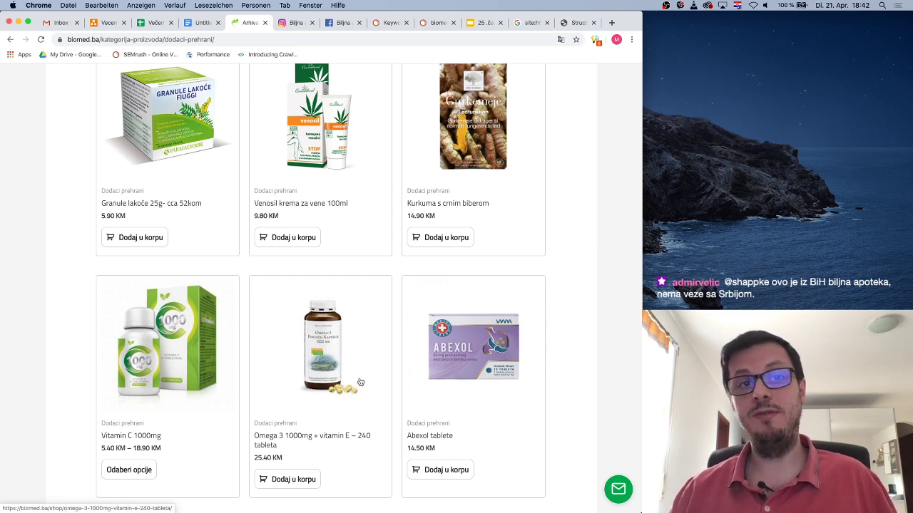
{"action": "scroll", "coordinate": [365, 365], "scroll_direction": "down", "scroll_amount": 3}
{"action": "scroll", "coordinate": [361, 364], "scroll_direction": "up", "scroll_amount": 2}
{"action": "scroll", "coordinate": [360, 363], "scroll_direction": "up", "scroll_amount": 1}
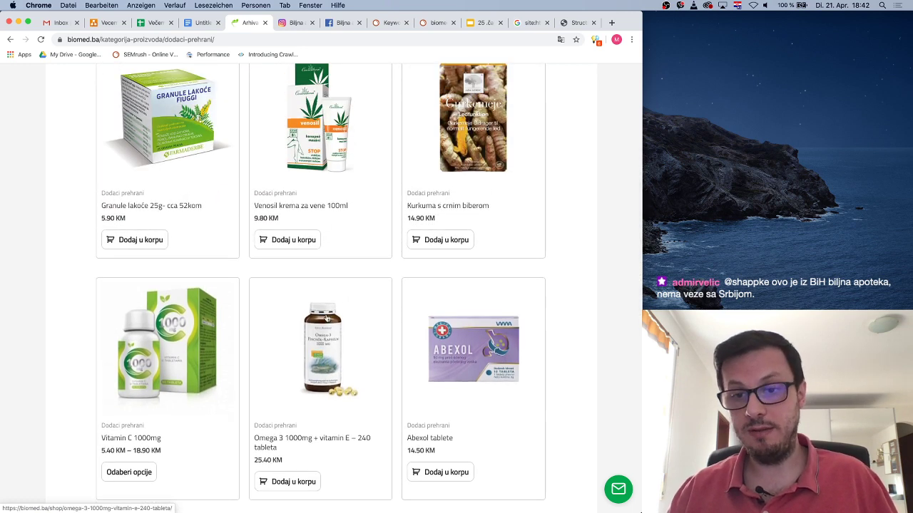
{"action": "scroll", "coordinate": [363, 322], "scroll_direction": "down", "scroll_amount": 6}
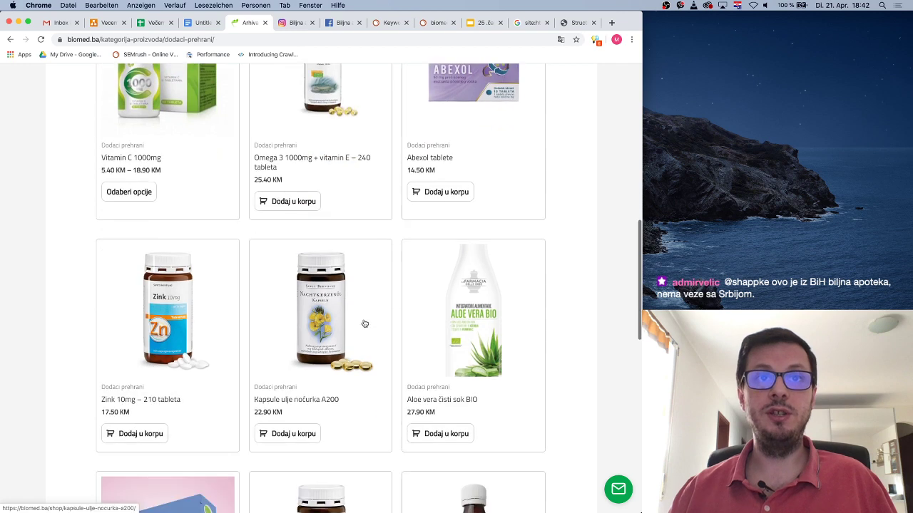
{"action": "scroll", "coordinate": [325, 252], "scroll_direction": "down", "scroll_amount": 1}
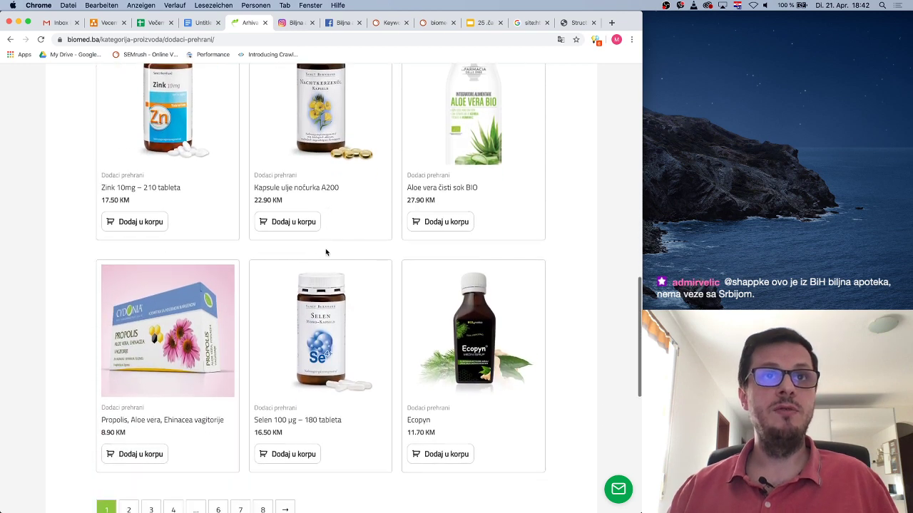
{"action": "scroll", "coordinate": [325, 253], "scroll_direction": "up", "scroll_amount": 4}
{"action": "scroll", "coordinate": [326, 250], "scroll_direction": "down", "scroll_amount": 2}
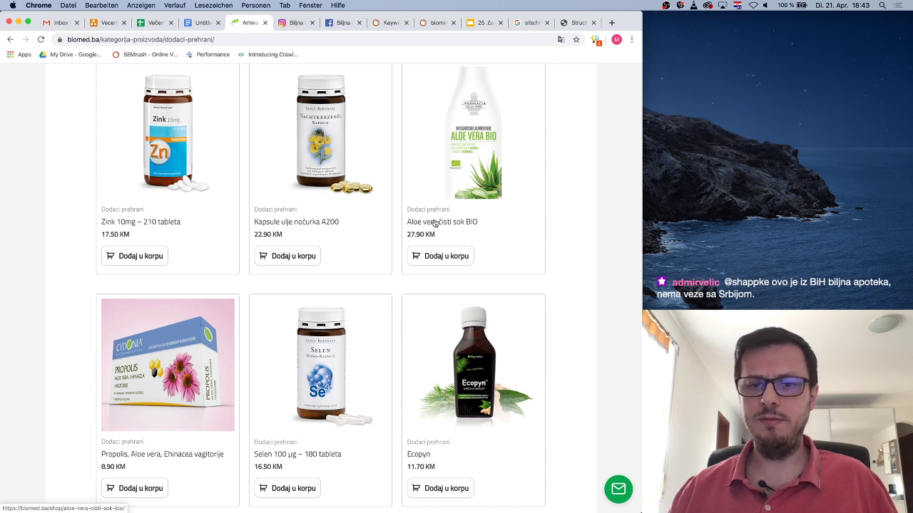
{"action": "left_click_drag", "start_coordinate": [405, 224], "coordinate": [479, 223]}
{"action": "key", "text": "super+c"}
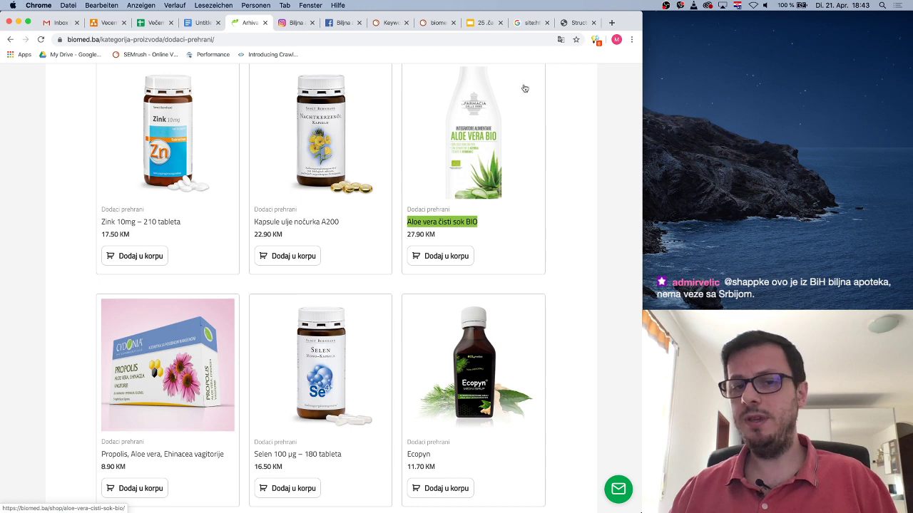
{"action": "left_click", "coordinate": [611, 22]}
Run a SEMrush Keyword Overview for 'Aloe vera sok' with Bosnia and Herzegovina data
{"action": "left_click", "coordinate": [150, 57]}
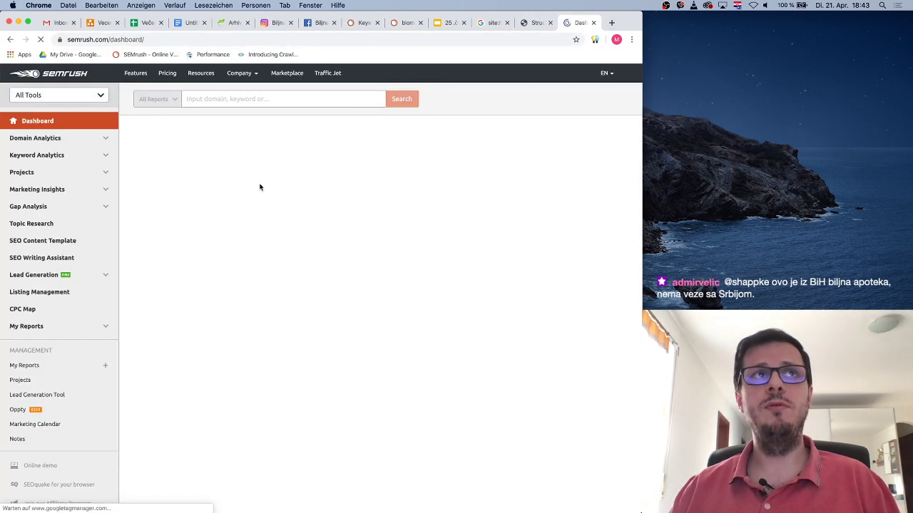
{"action": "left_click", "coordinate": [244, 100]}
{"action": "key", "text": "super+v"}
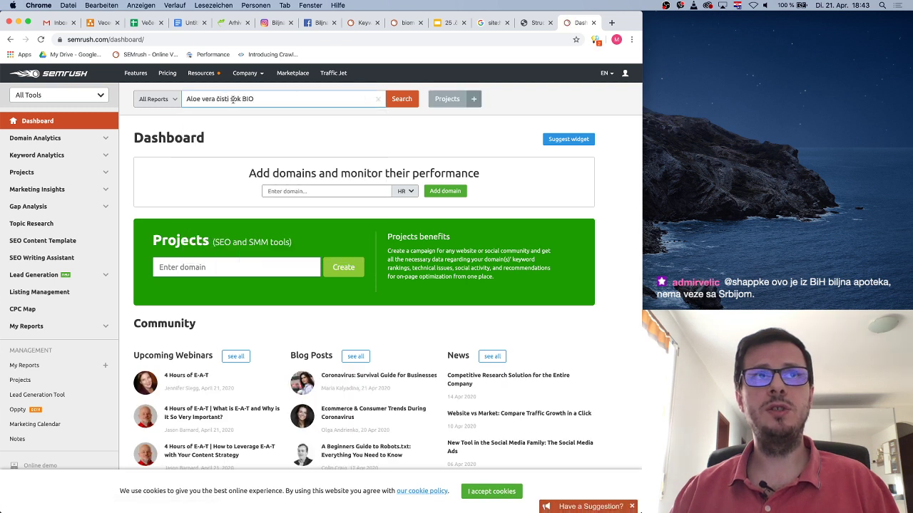
{"action": "key", "text": "BackSpace"}
{"action": "left_click", "coordinate": [247, 98]}
{"action": "left_click", "coordinate": [402, 99]}
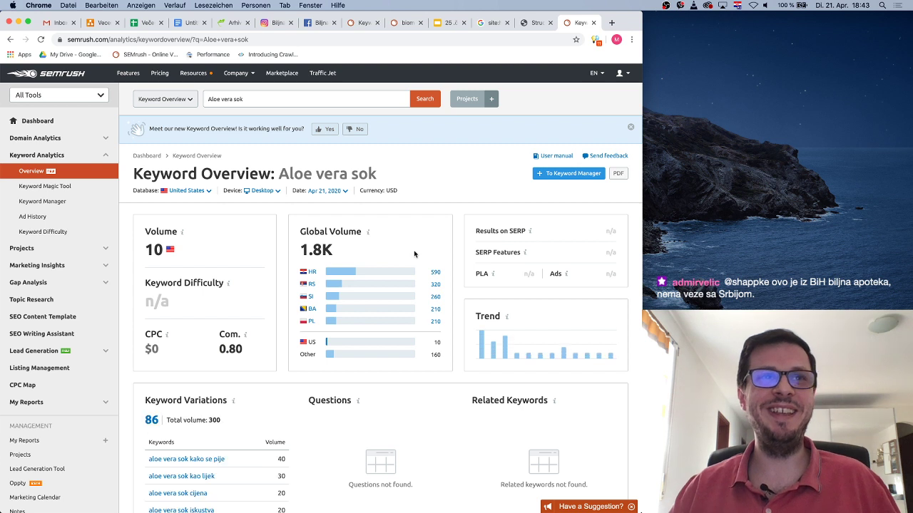
{"action": "mouse_move", "coordinate": [406, 276]}
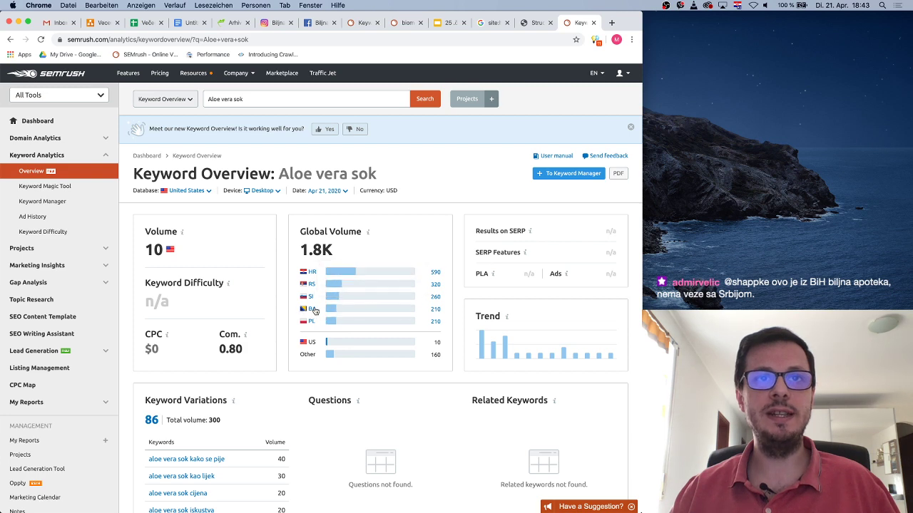
{"action": "left_click", "coordinate": [314, 310]}
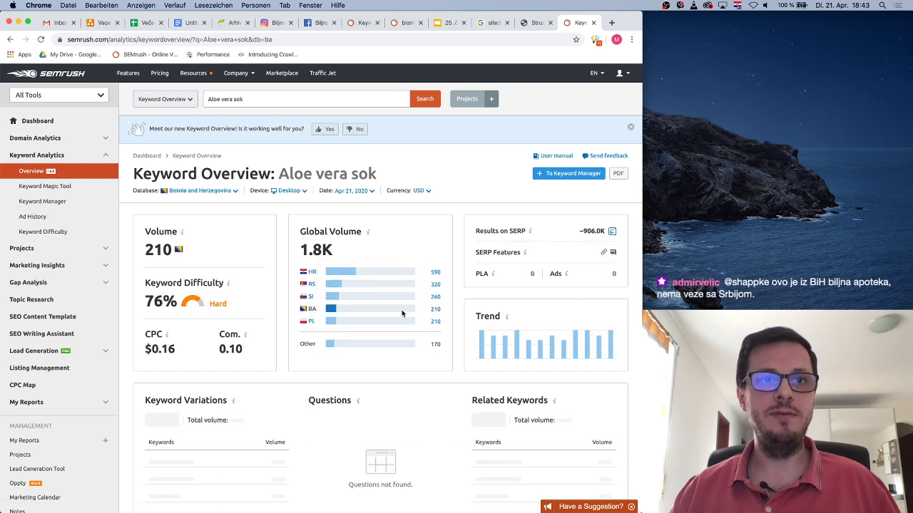
{"action": "mouse_move", "coordinate": [401, 313]}
{"action": "scroll", "coordinate": [402, 313], "scroll_direction": "down", "scroll_amount": 5}
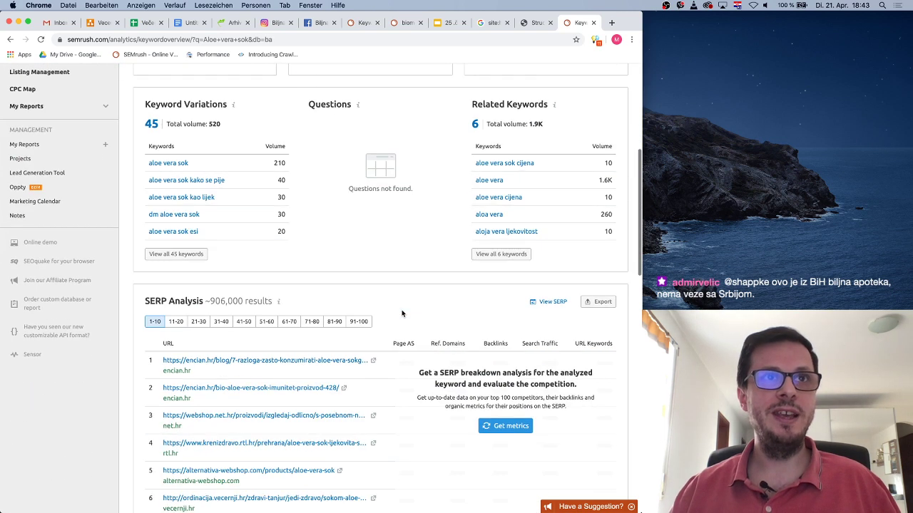
{"action": "scroll", "coordinate": [238, 167], "scroll_direction": "up", "scroll_amount": 1}
{"action": "scroll", "coordinate": [238, 166], "scroll_direction": "up", "scroll_amount": 4}
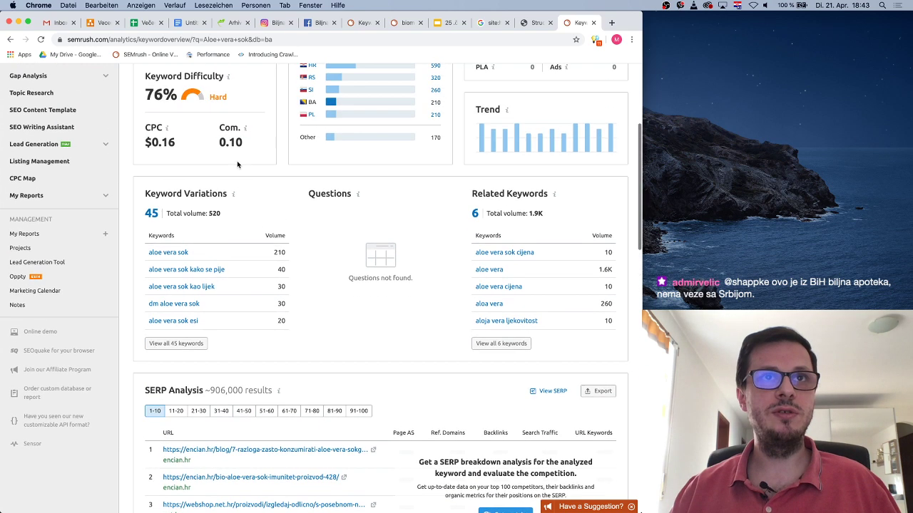
Look up the variants 'Aloe vera čisti sok' and 'Aloe vera 100% sok'
{"action": "left_click", "coordinate": [230, 100]}
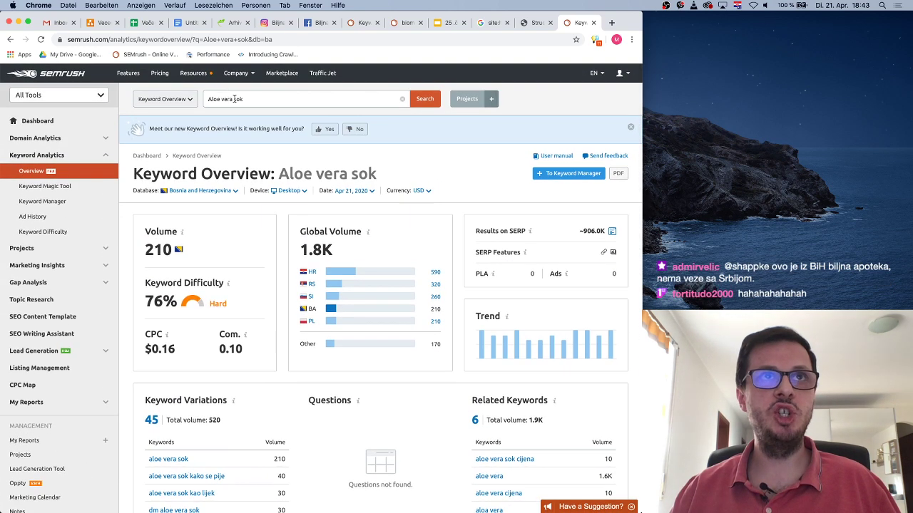
{"action": "type", "text": "čeist"}
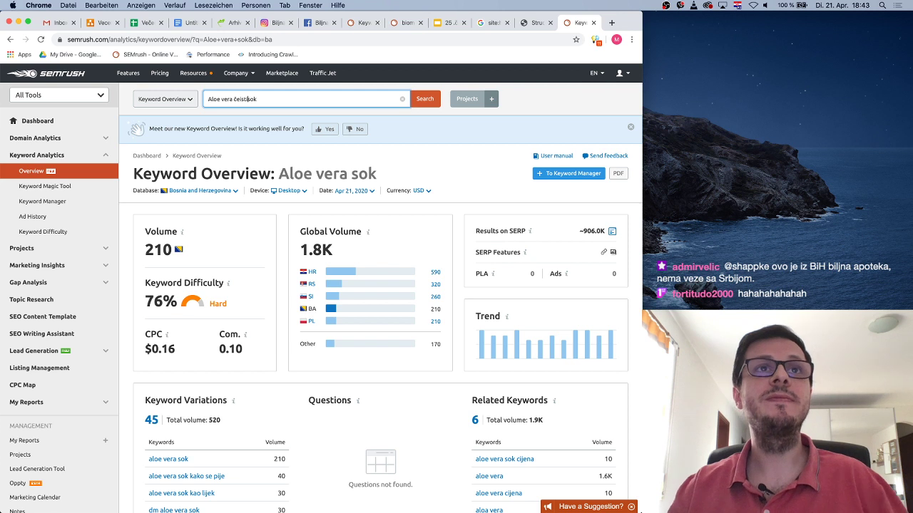
{"action": "key", "text": "BackSpace"}
{"action": "key", "text": "BackSpace"}
{"action": "type", "text": "ist"}
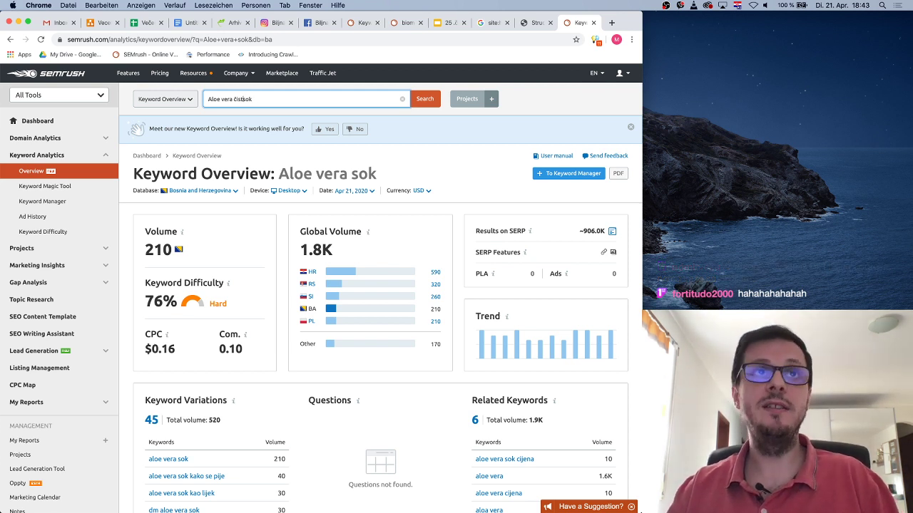
{"action": "type", "text": "i"}
{"action": "key", "text": "Return"}
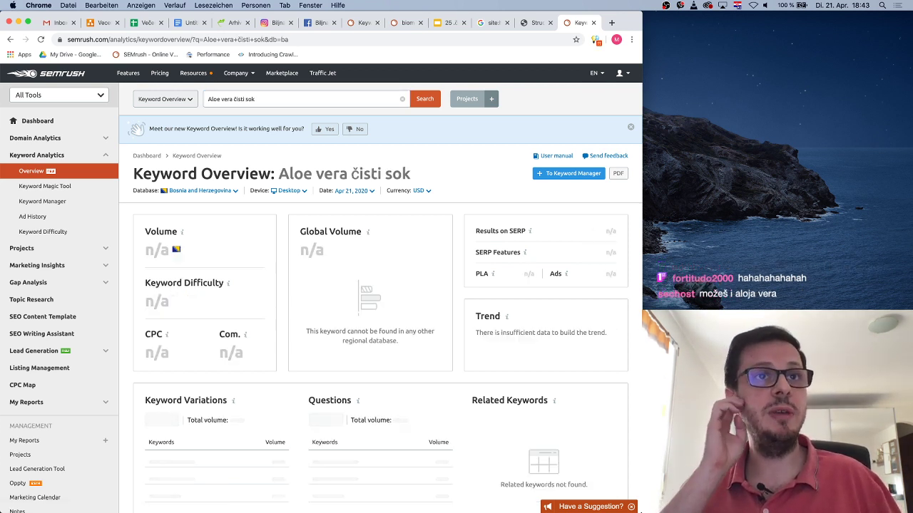
{"action": "left_click", "coordinate": [241, 99]}
{"action": "type", "text": "100%"}
{"action": "key", "text": "Return"}
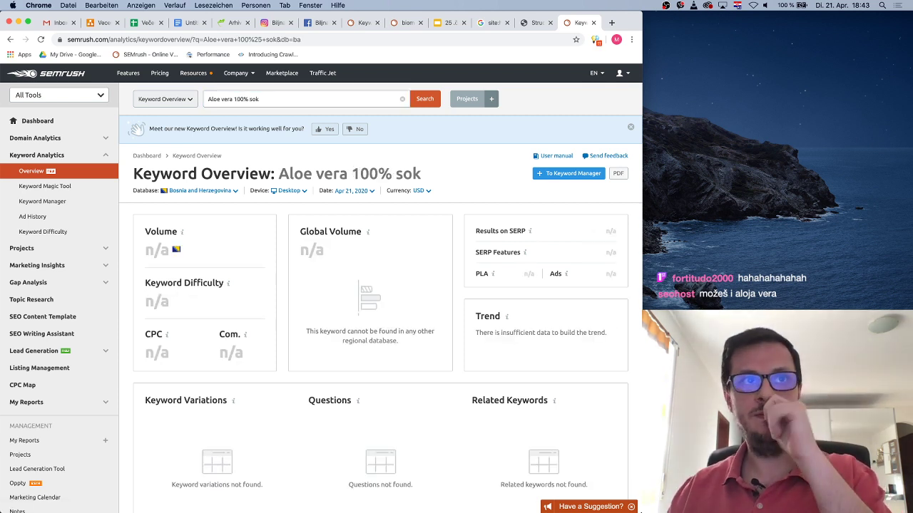
Go back twice to the 'Aloe vera sok' overview (210 volume, 76% difficulty)
{"action": "left_click", "coordinate": [8, 40]}
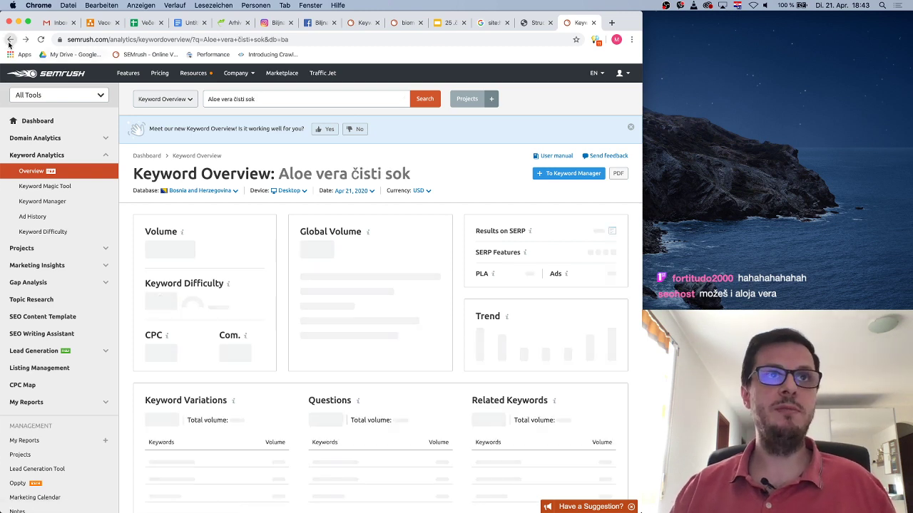
{"action": "left_click", "coordinate": [9, 40]}
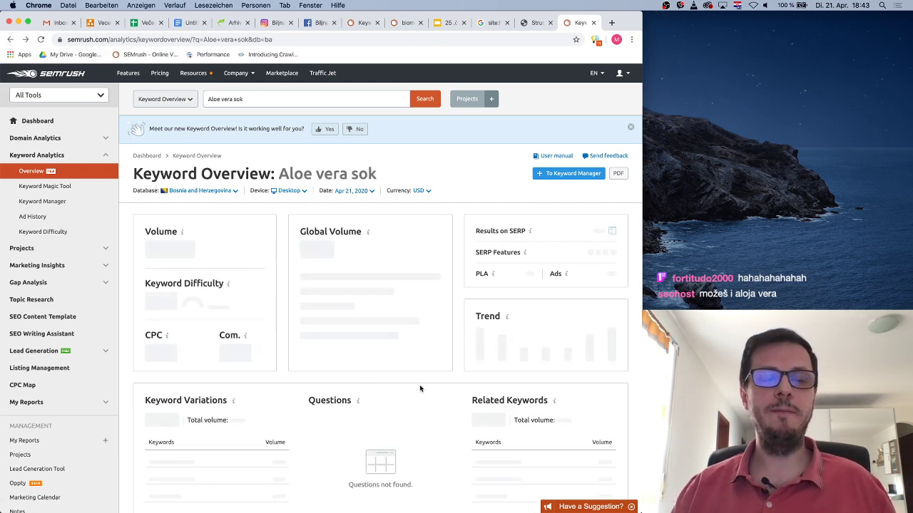
{"action": "scroll", "coordinate": [414, 371], "scroll_direction": "down", "scroll_amount": 3}
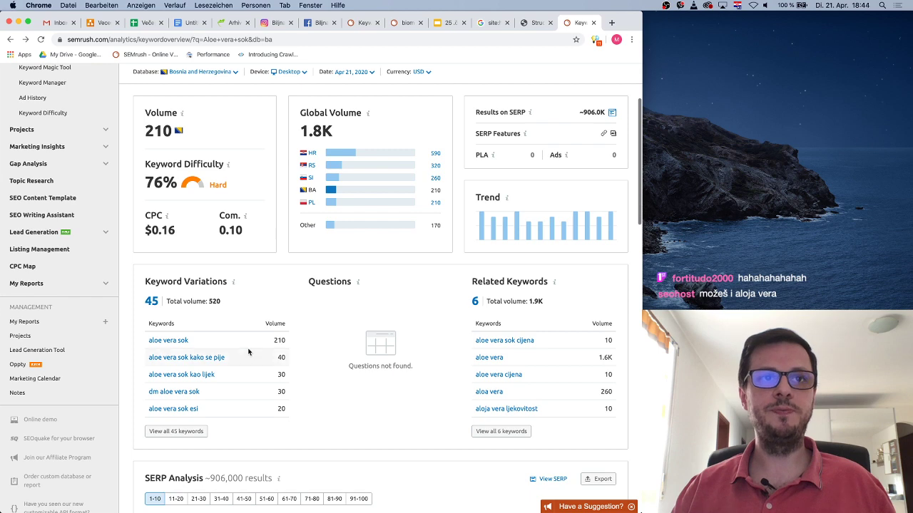
Switch back to the biomed.ba Dodaci prehrani tab and look over the Aloe vera and Selen products
{"action": "left_click", "coordinate": [537, 23]}
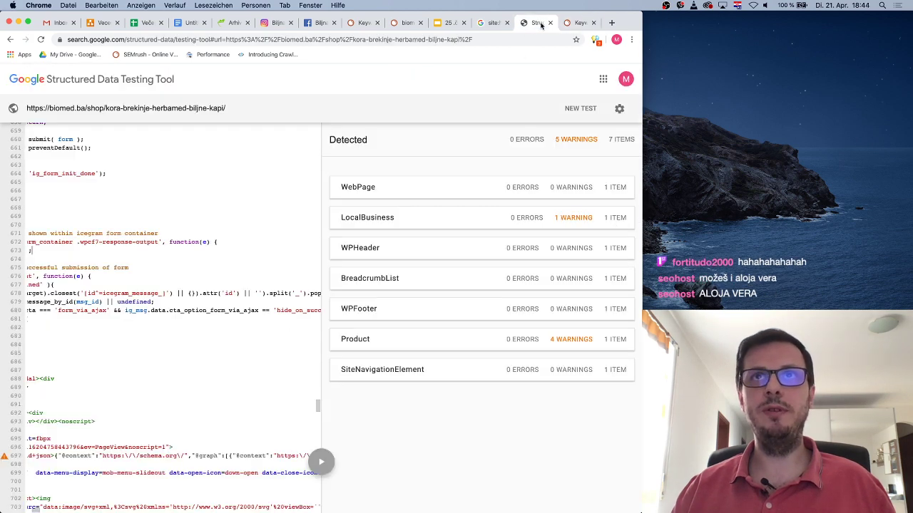
{"action": "left_click", "coordinate": [232, 23]}
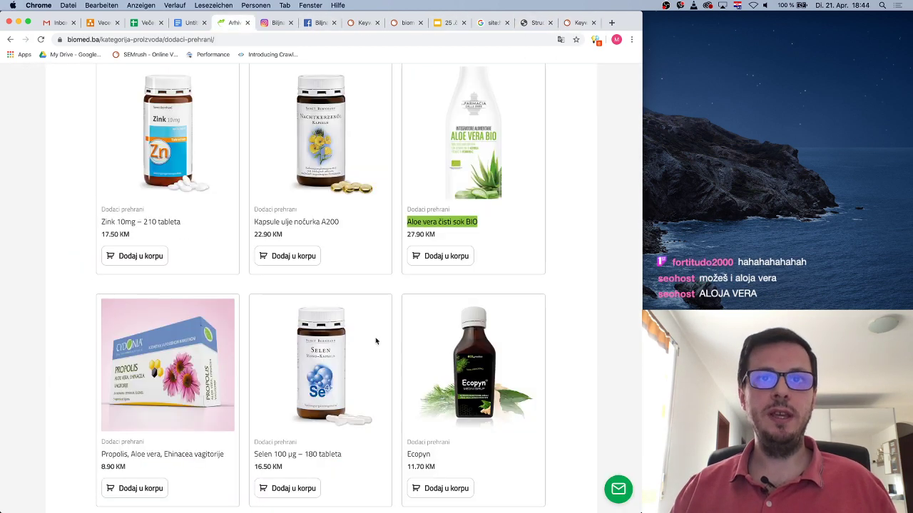
{"action": "scroll", "coordinate": [521, 313], "scroll_direction": "down", "scroll_amount": 4}
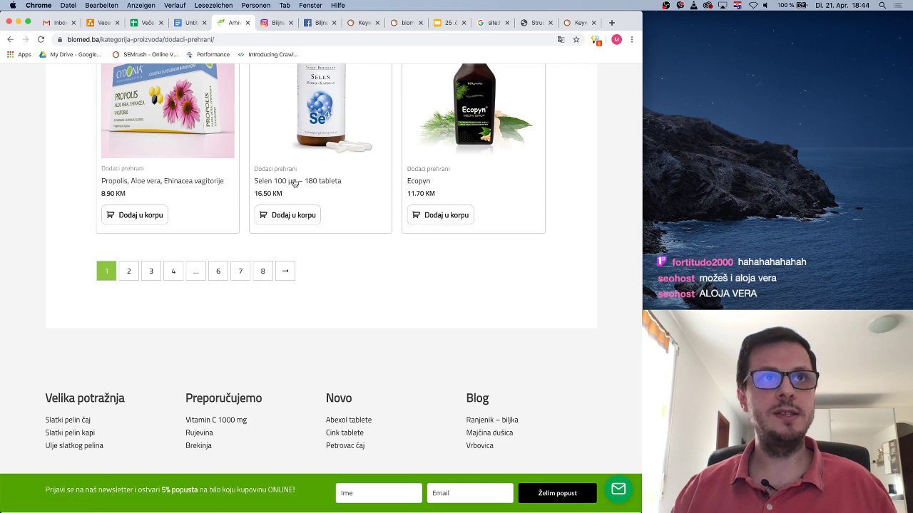
{"action": "scroll", "coordinate": [357, 196], "scroll_direction": "up", "scroll_amount": 3}
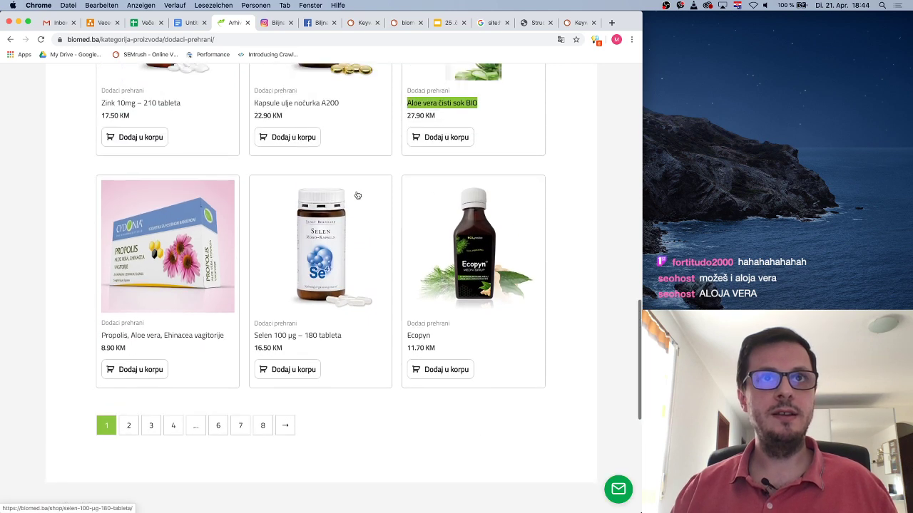
{"action": "scroll", "coordinate": [357, 195], "scroll_direction": "up", "scroll_amount": 1}
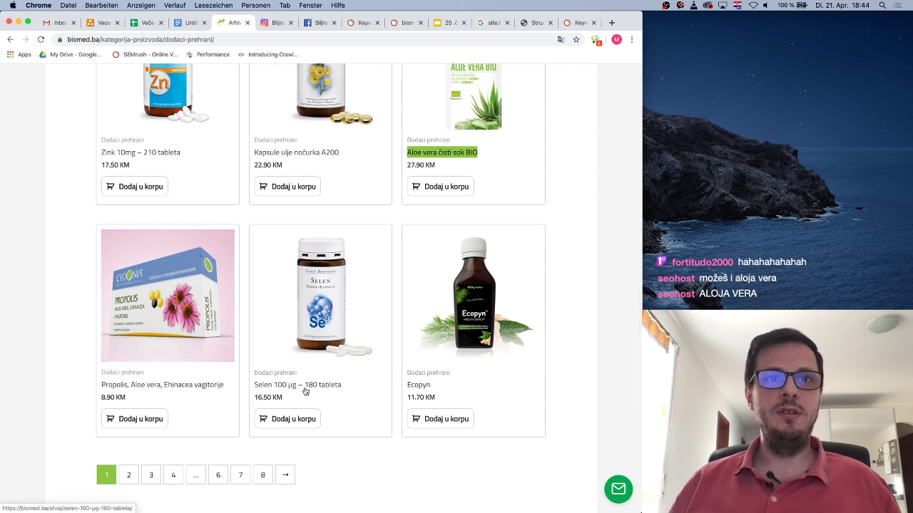
Look up 'selen' in Keyword Overview, glancing back at the biomed.ba product listing
{"action": "left_click", "coordinate": [578, 22]}
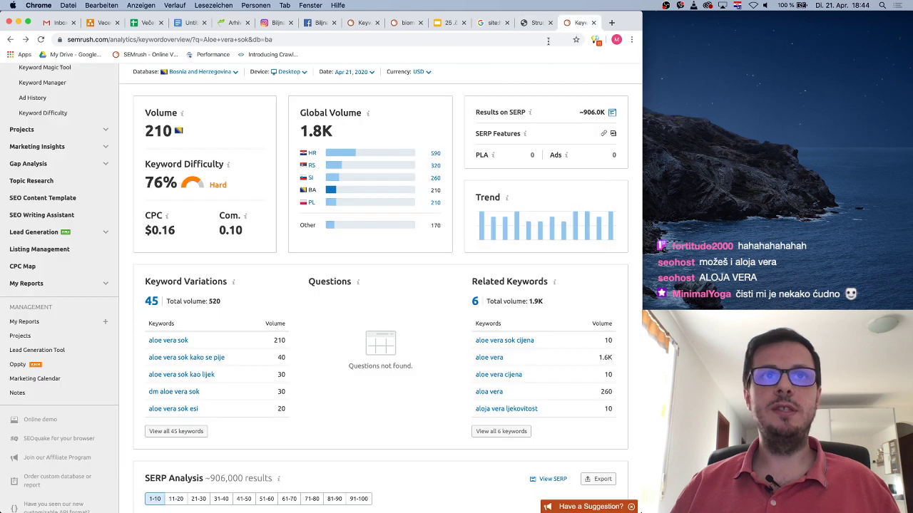
{"action": "left_click_drag", "start_coordinate": [243, 99], "coordinate": [211, 100]}
{"action": "type", "text": "selen"}
{"action": "key", "text": "Return"}
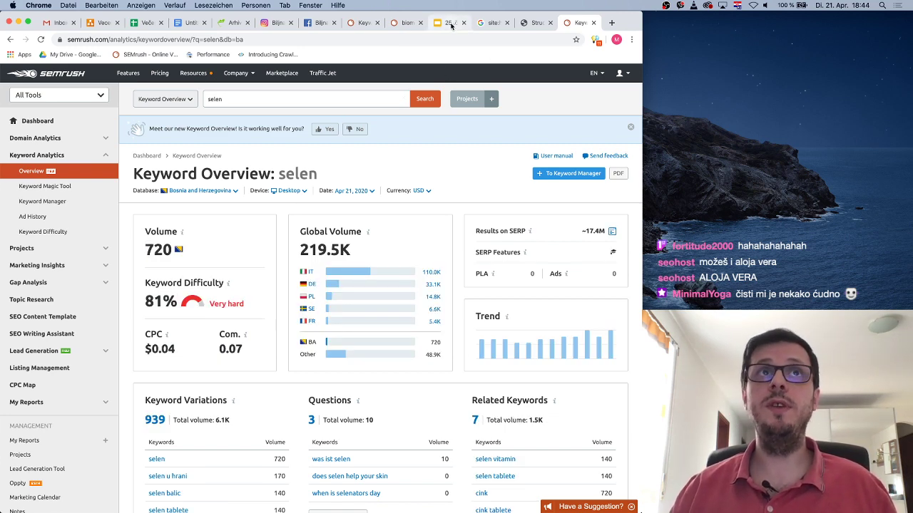
{"action": "left_click", "coordinate": [233, 22]}
{"action": "scroll", "coordinate": [365, 292], "scroll_direction": "up", "scroll_amount": 10}
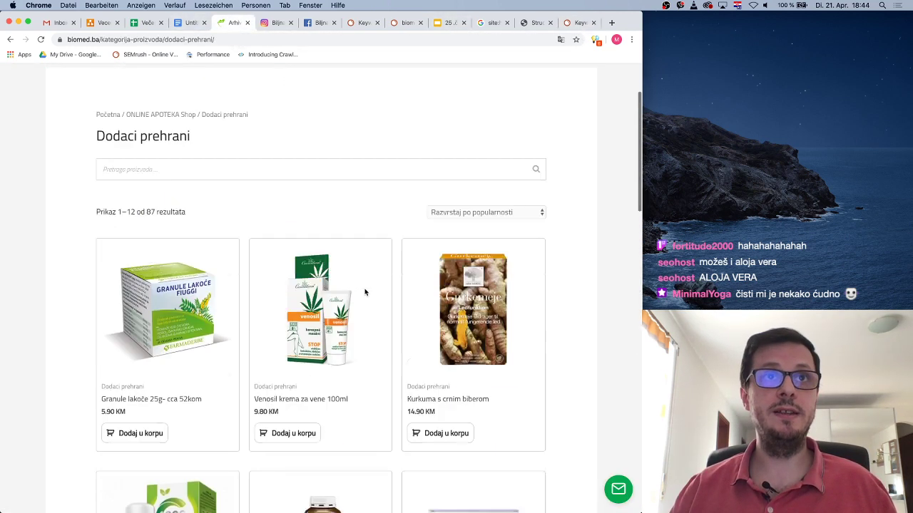
{"action": "scroll", "coordinate": [364, 290], "scroll_direction": "down", "scroll_amount": 10}
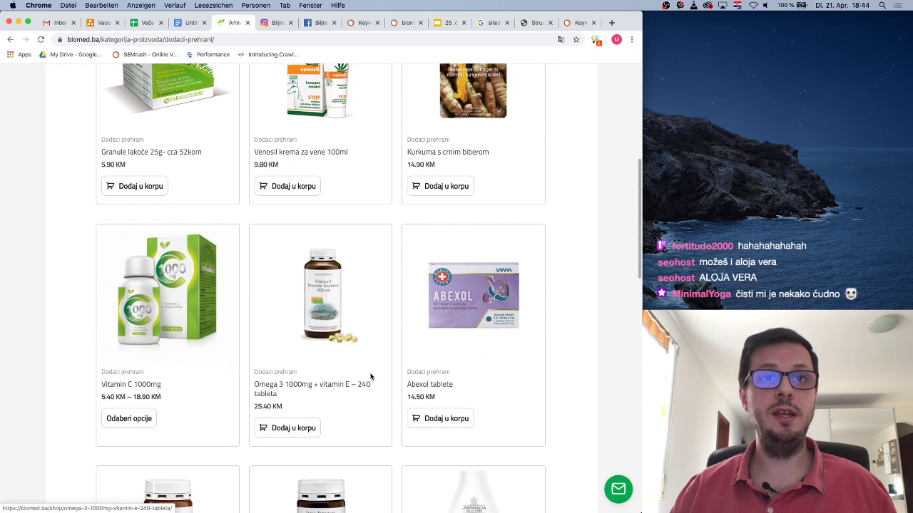
{"action": "left_click", "coordinate": [581, 22]}
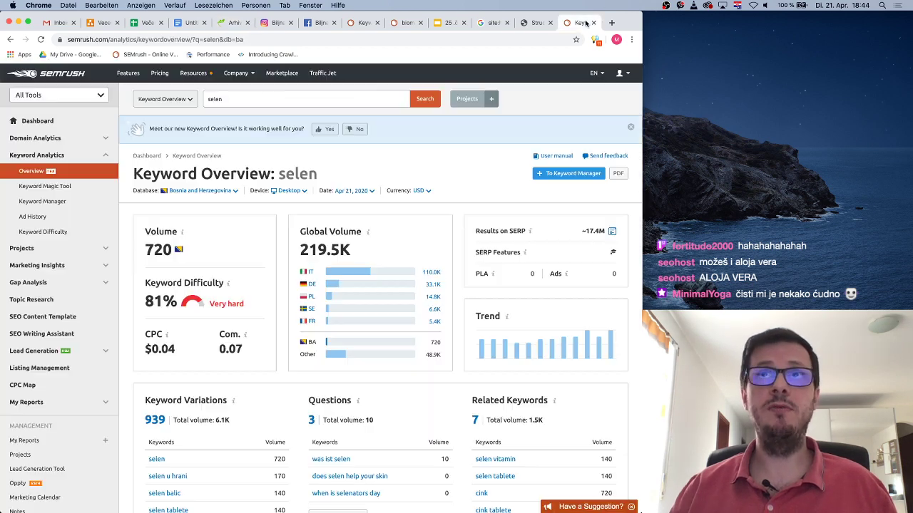
Search 'omega 3 tableta', then correct it to 'omega 3 tablete' and review its results
{"action": "left_click", "coordinate": [209, 99]}
{"action": "type", "text": "omega 3 tableta"}
{"action": "key", "text": "Return"}
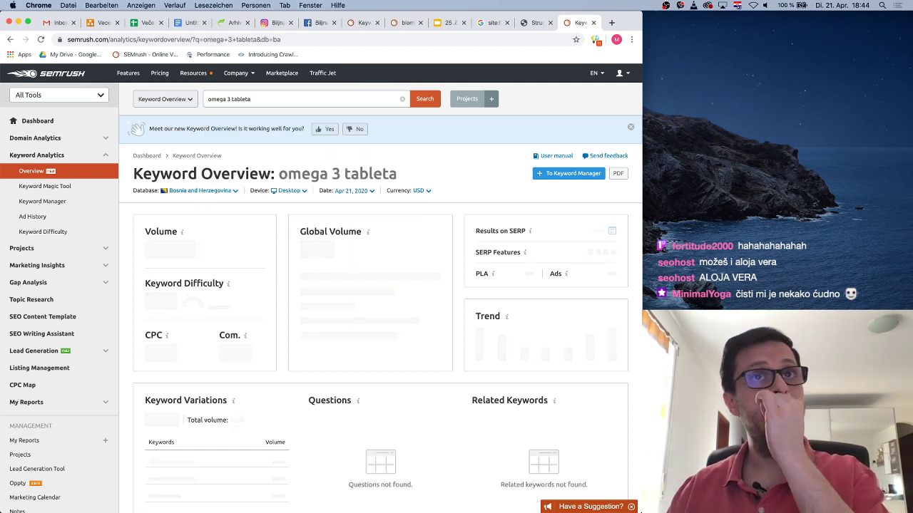
{"action": "left_click", "coordinate": [257, 101]}
{"action": "key", "text": "BackSpace"}
{"action": "type", "text": "e"}
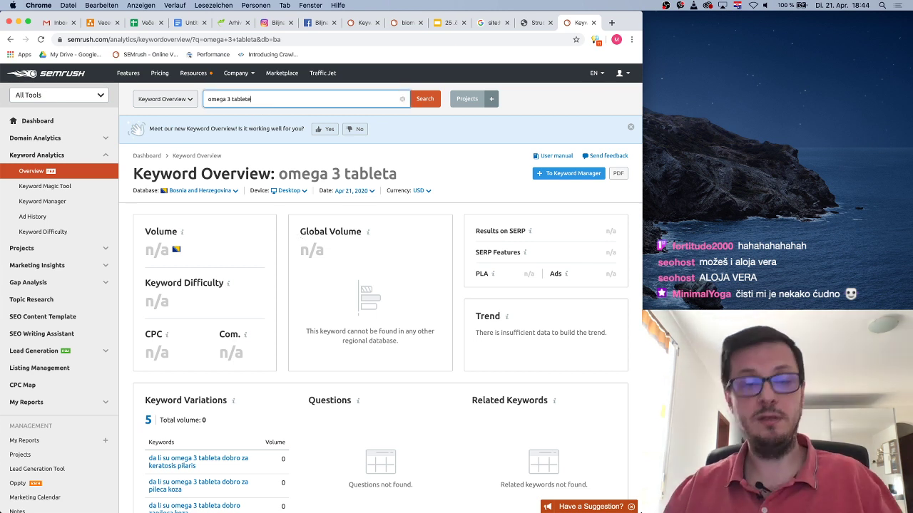
{"action": "key", "text": "Return"}
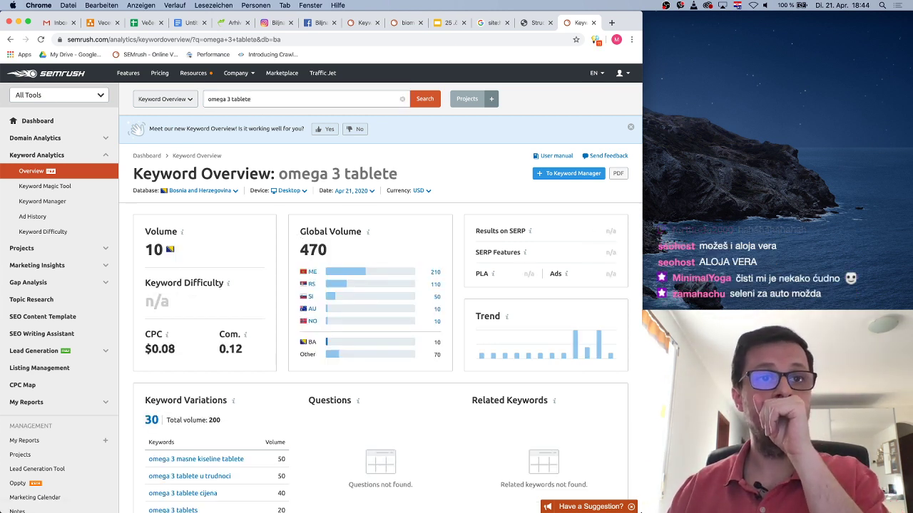
{"action": "scroll", "coordinate": [290, 442], "scroll_direction": "down", "scroll_amount": 2}
{"action": "scroll", "coordinate": [290, 442], "scroll_direction": "down", "scroll_amount": 1}
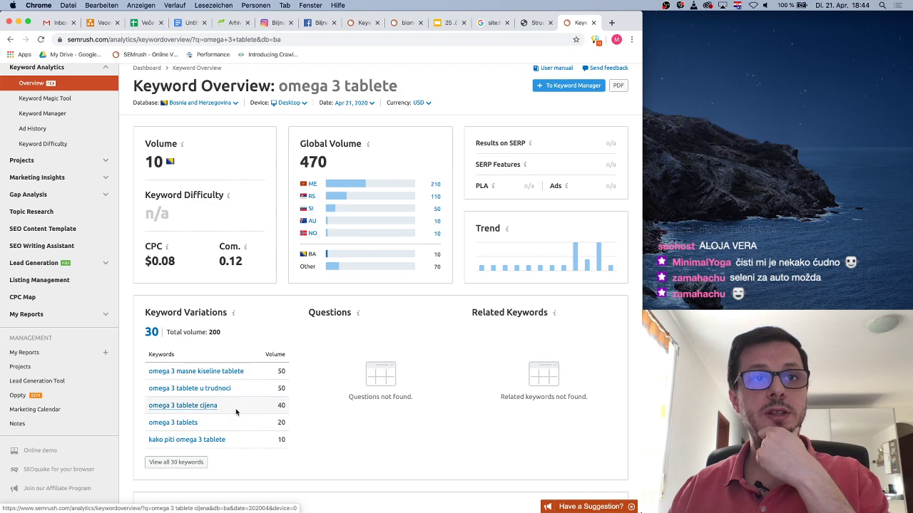
{"action": "scroll", "coordinate": [285, 427], "scroll_direction": "up", "scroll_amount": 3}
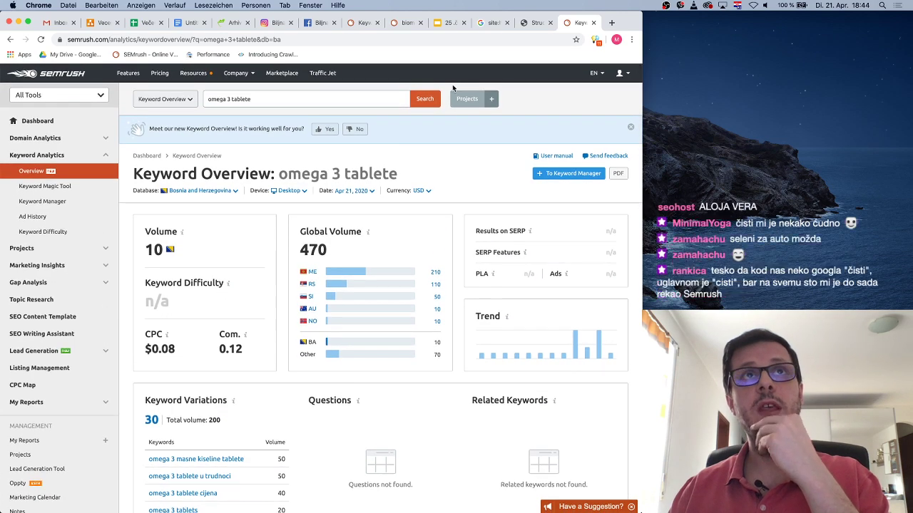
From the biomed.ba shop page, browse the products in the Gelovi, masti i kreme category
{"action": "left_click", "coordinate": [234, 23]}
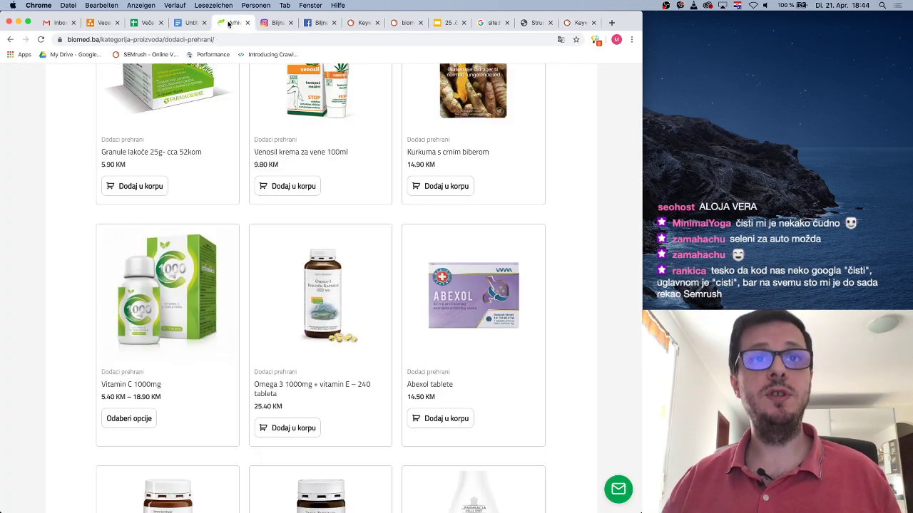
{"action": "scroll", "coordinate": [354, 265], "scroll_direction": "up", "scroll_amount": 5}
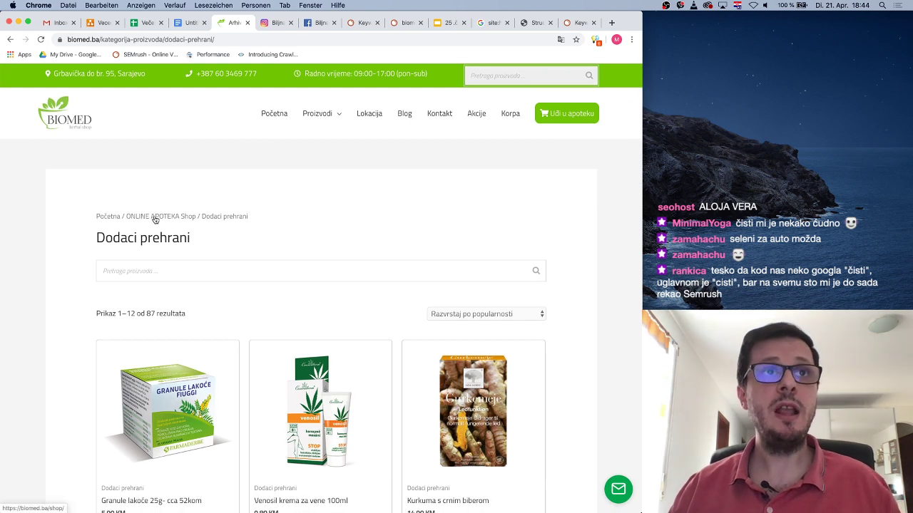
{"action": "left_click", "coordinate": [10, 37]}
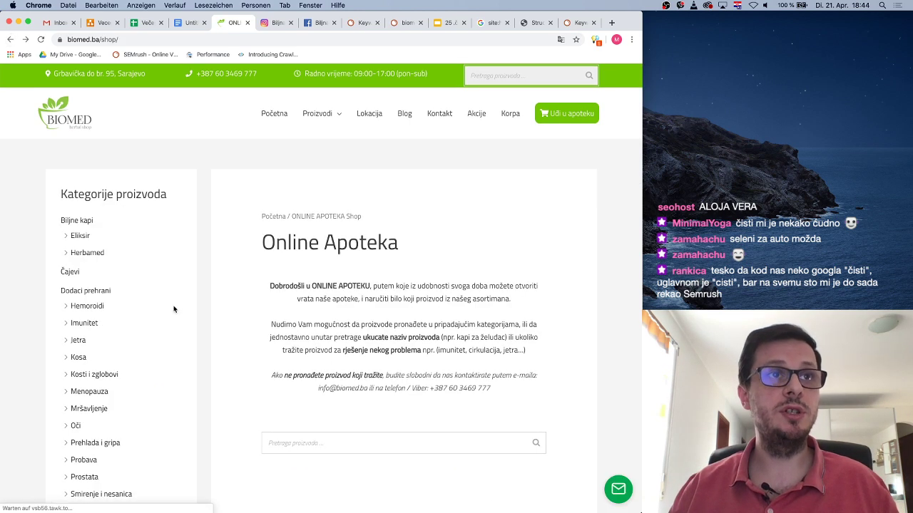
{"action": "scroll", "coordinate": [170, 308], "scroll_direction": "down", "scroll_amount": 2}
{"action": "scroll", "coordinate": [116, 356], "scroll_direction": "down", "scroll_amount": 5}
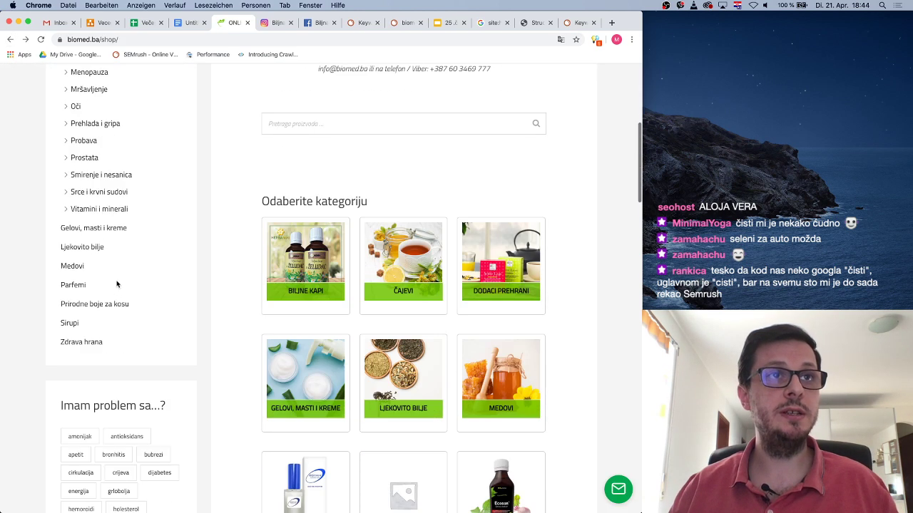
{"action": "left_click", "coordinate": [98, 229]}
{"action": "scroll", "coordinate": [326, 259], "scroll_direction": "down", "scroll_amount": 3}
{"action": "scroll", "coordinate": [326, 258], "scroll_direction": "down", "scroll_amount": 1}
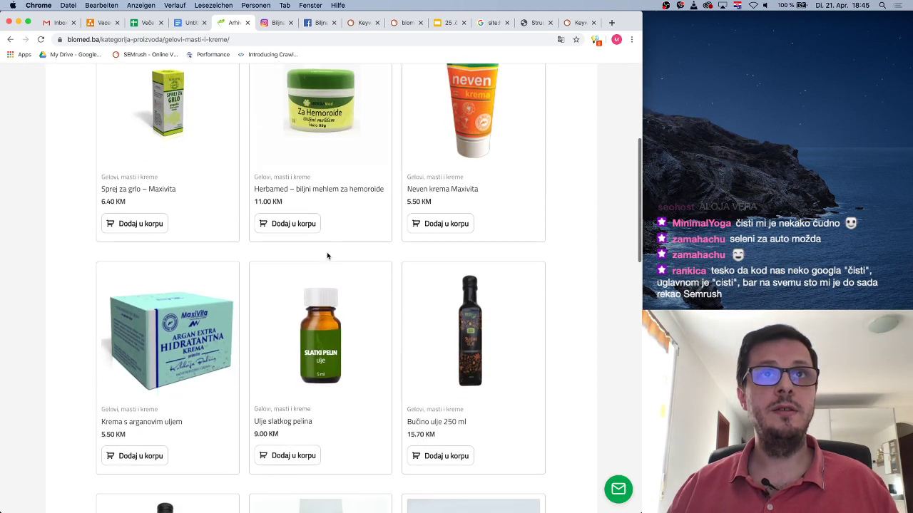
{"action": "scroll", "coordinate": [318, 197], "scroll_direction": "up", "scroll_amount": 1}
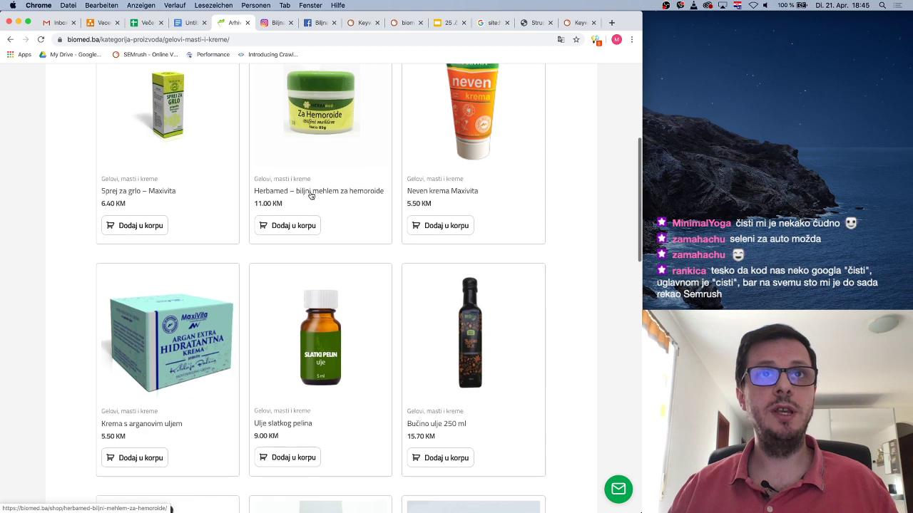
{"action": "scroll", "coordinate": [342, 201], "scroll_direction": "down", "scroll_amount": 1}
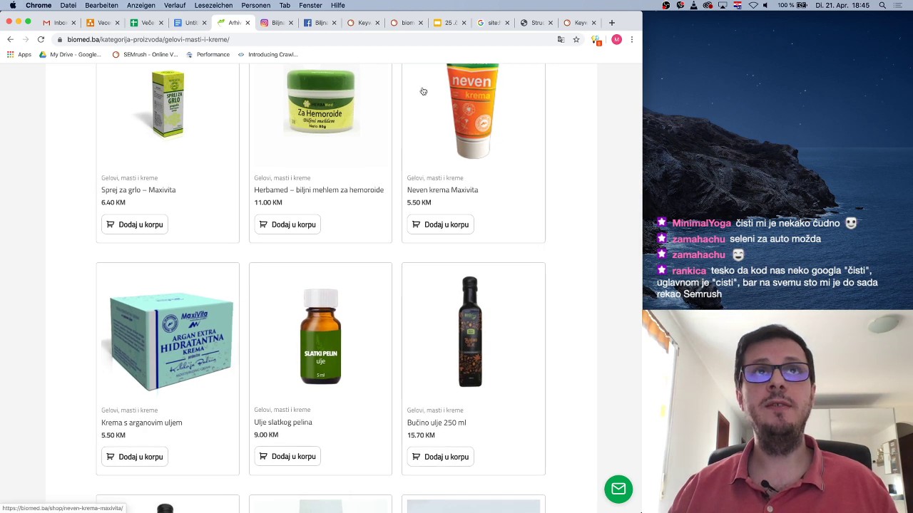
{"action": "left_click", "coordinate": [578, 23]}
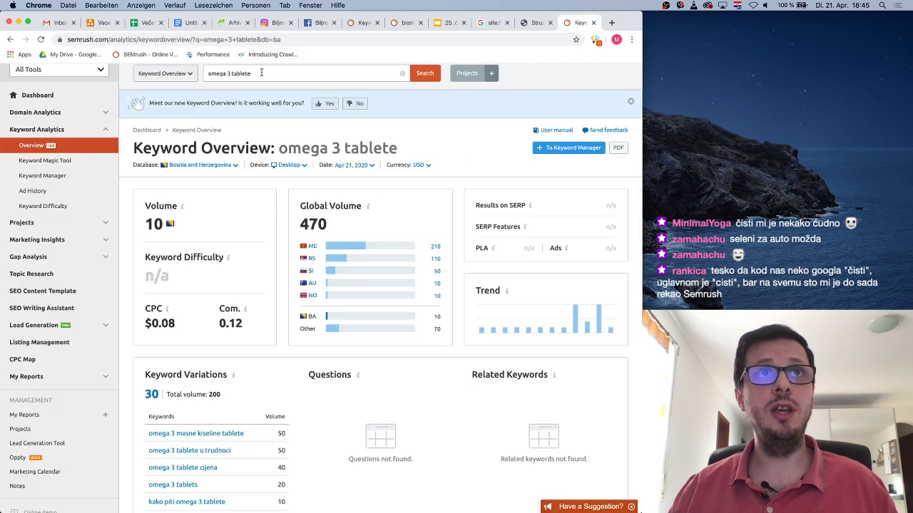
Check Keyword Overview data for 'za hemoroide', then switch to the biomed.ba creams listing
{"action": "type", "text": "za"}
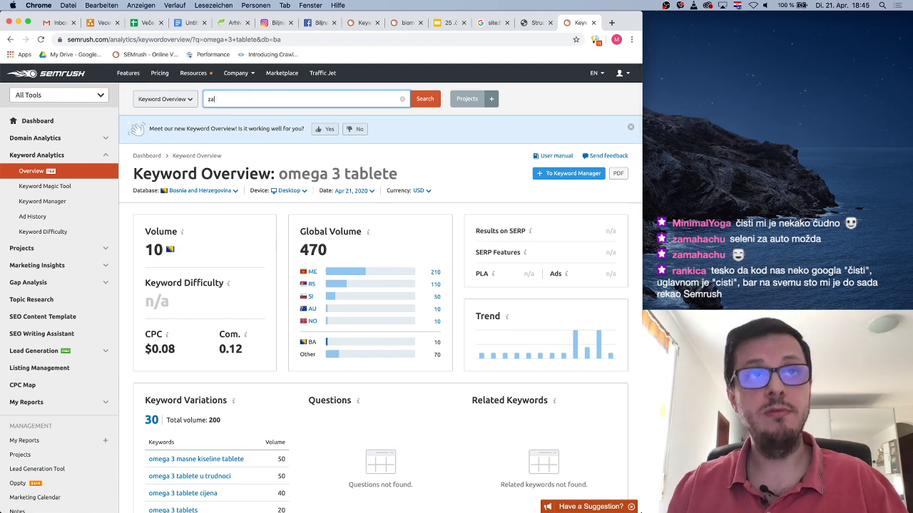
{"action": "type", "text": " hemoroid"}
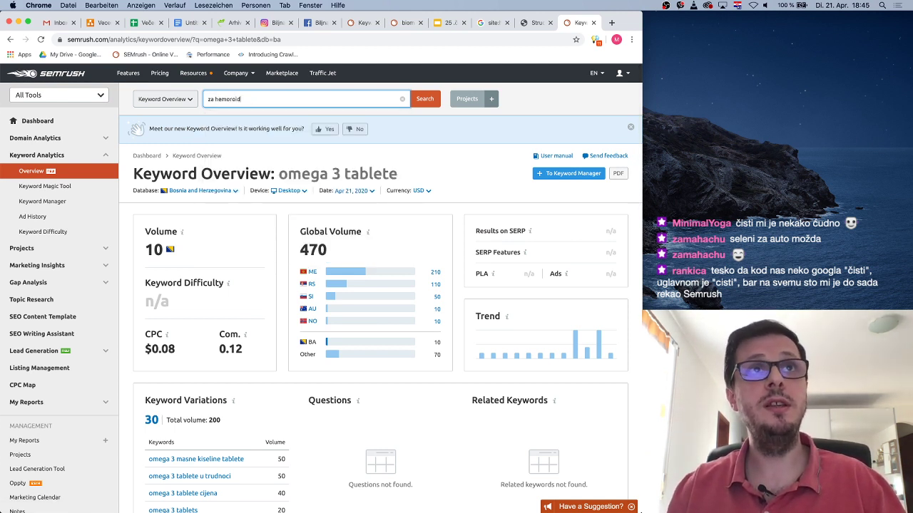
{"action": "type", "text": "e"}
{"action": "key", "text": "Return"}
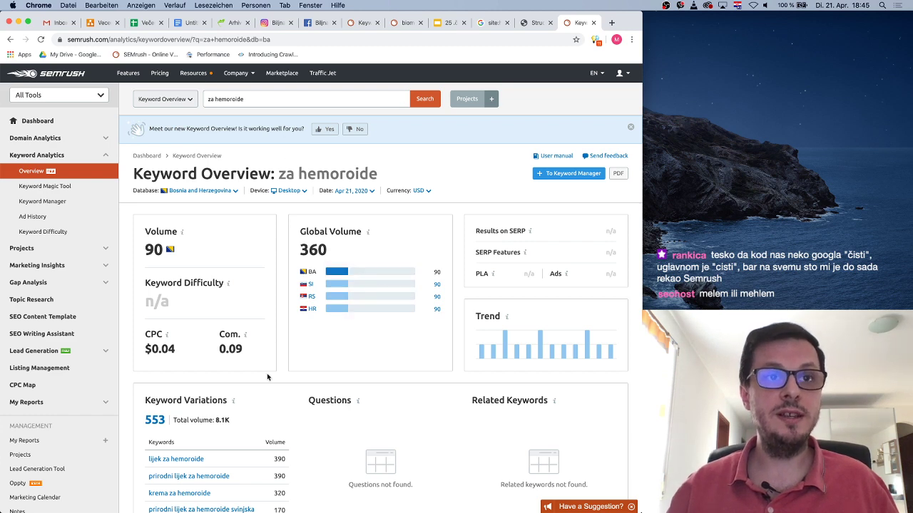
{"action": "scroll", "coordinate": [268, 377], "scroll_direction": "down", "scroll_amount": 4}
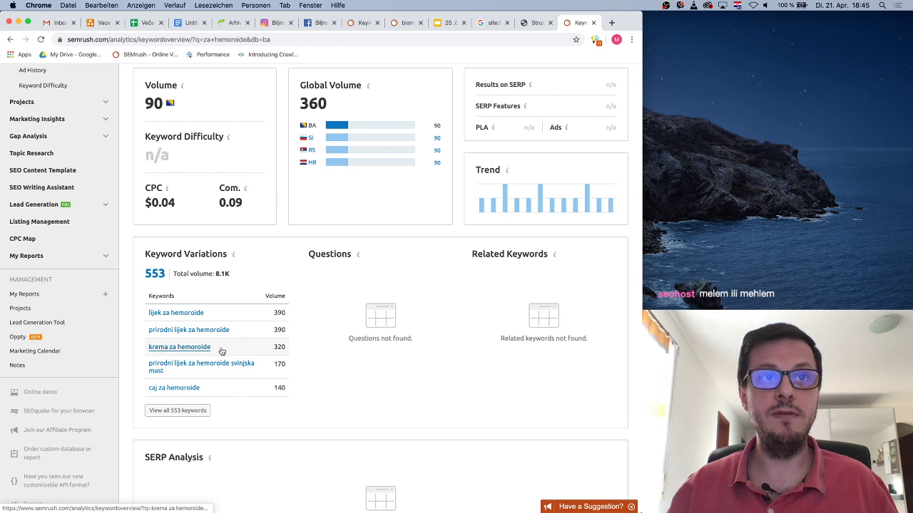
{"action": "left_click", "coordinate": [233, 24]}
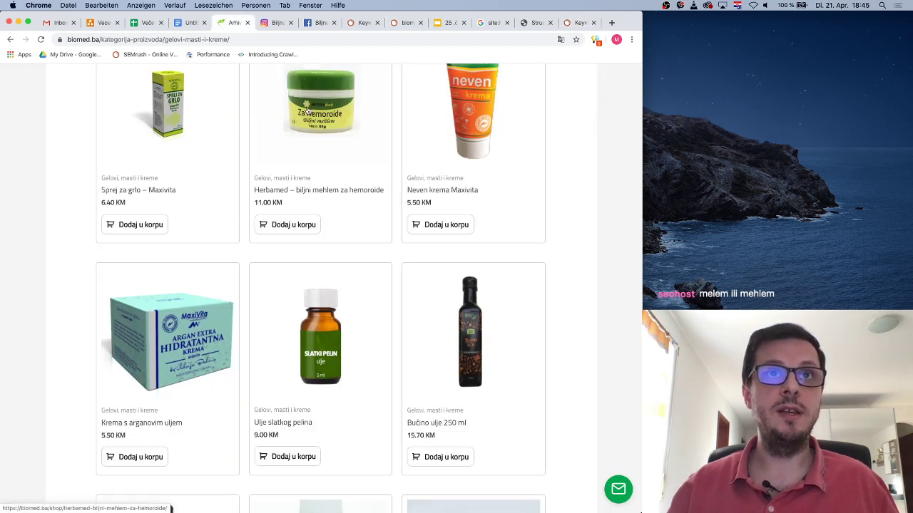
Check the Herbamed – biljni mehlem za hemoroide card, then return to the 'za hemoroide' overview
{"action": "scroll", "coordinate": [361, 183], "scroll_direction": "up", "scroll_amount": 2}
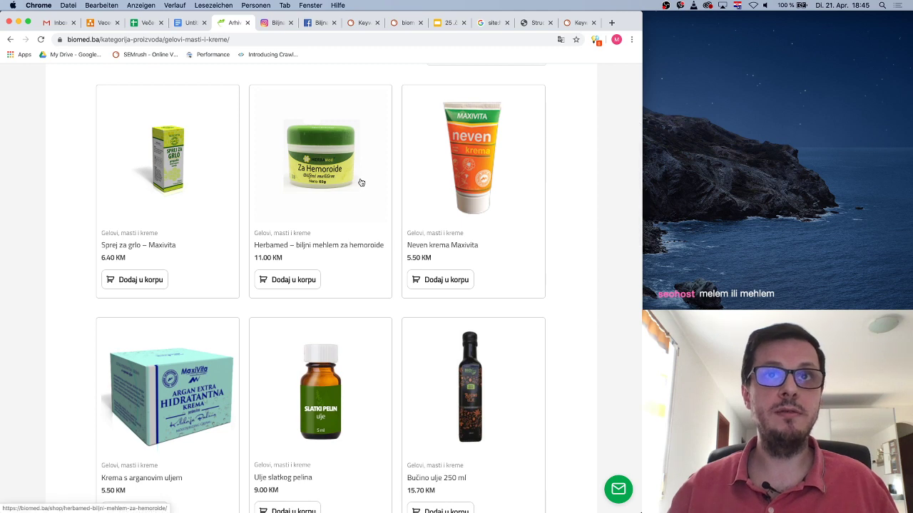
{"action": "scroll", "coordinate": [354, 235], "scroll_direction": "down", "scroll_amount": 2}
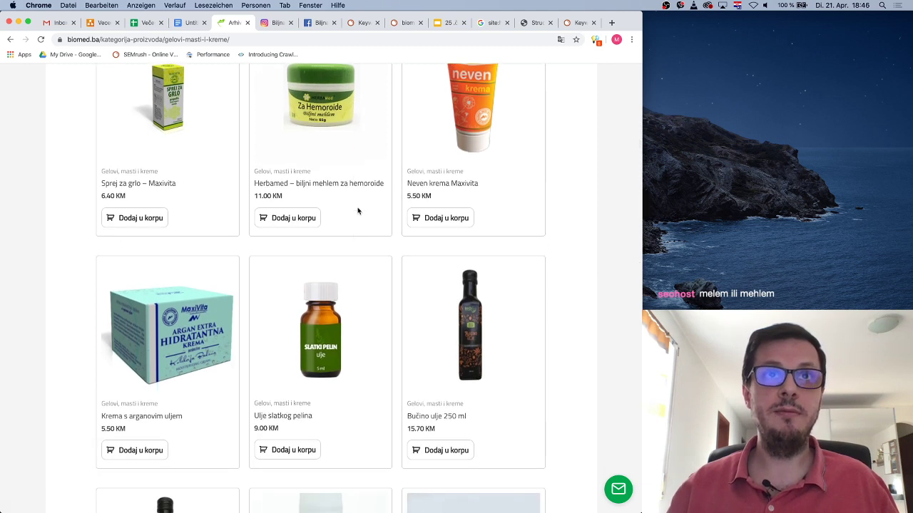
{"action": "scroll", "coordinate": [350, 191], "scroll_direction": "up", "scroll_amount": 1}
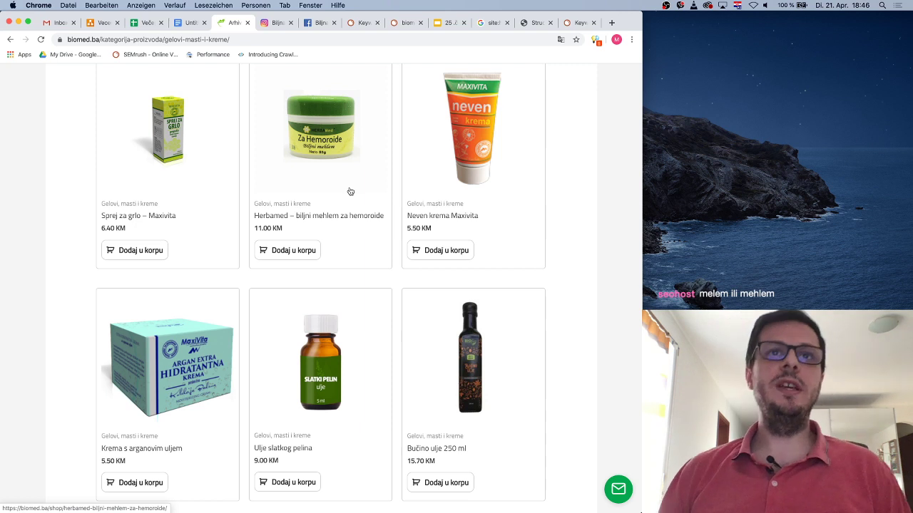
{"action": "left_click", "coordinate": [575, 23]}
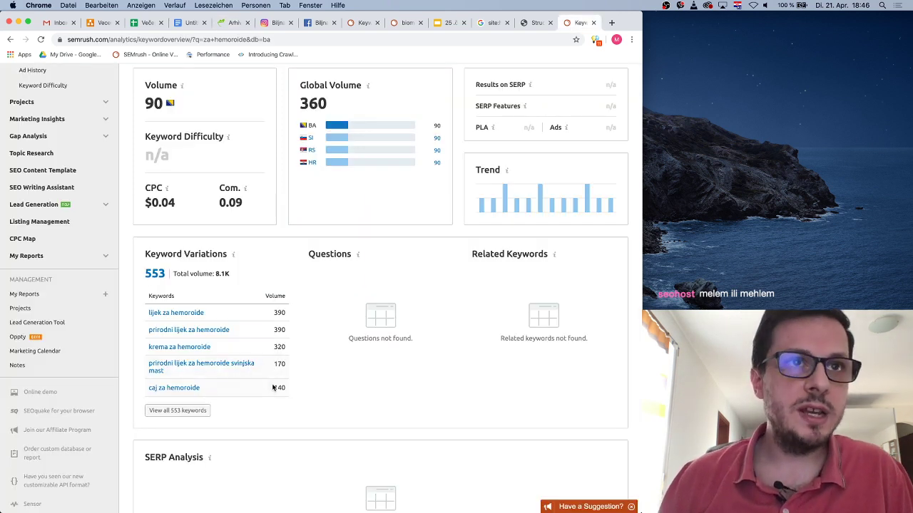
Browse all 553 'za hemoroide' keyword ideas in Keyword Magic Tool, then return to the biomed.ba creams listing
{"action": "left_click", "coordinate": [199, 412]}
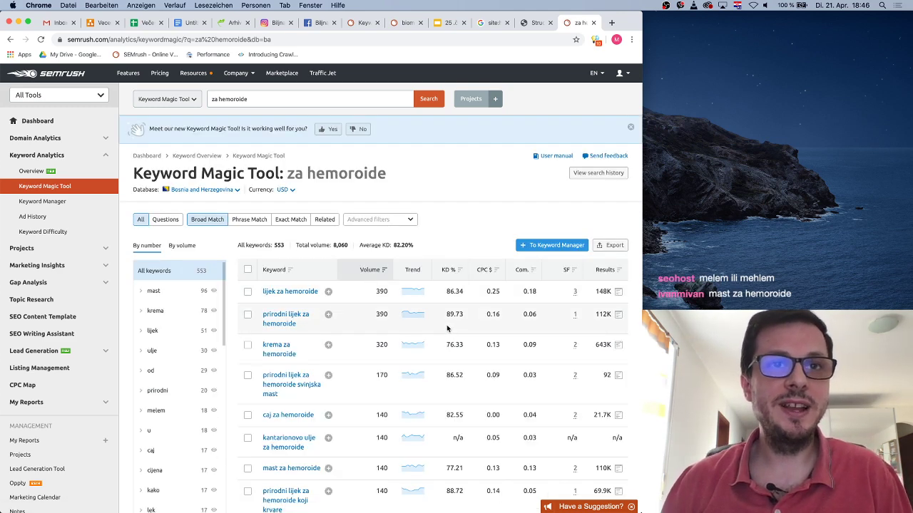
{"action": "scroll", "coordinate": [449, 328], "scroll_direction": "down", "scroll_amount": 5}
{"action": "scroll", "coordinate": [449, 328], "scroll_direction": "down", "scroll_amount": 1}
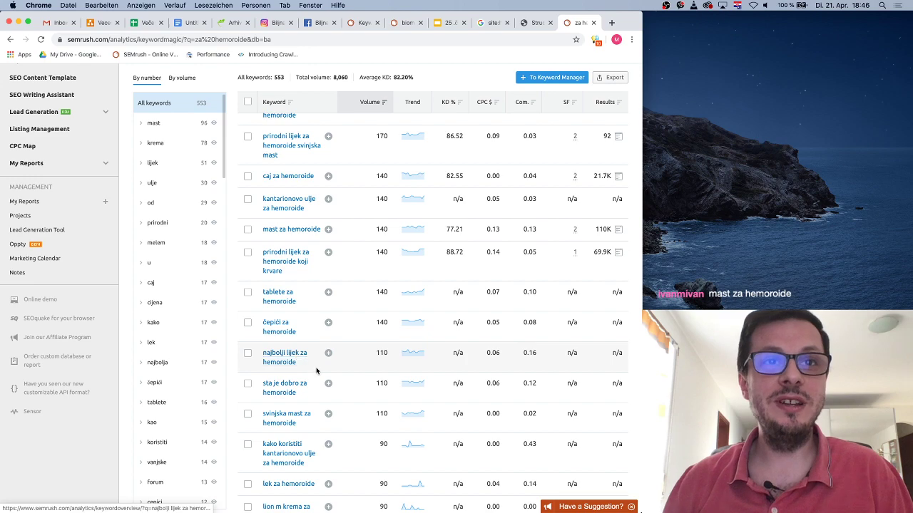
{"action": "scroll", "coordinate": [318, 393], "scroll_direction": "down", "scroll_amount": 5}
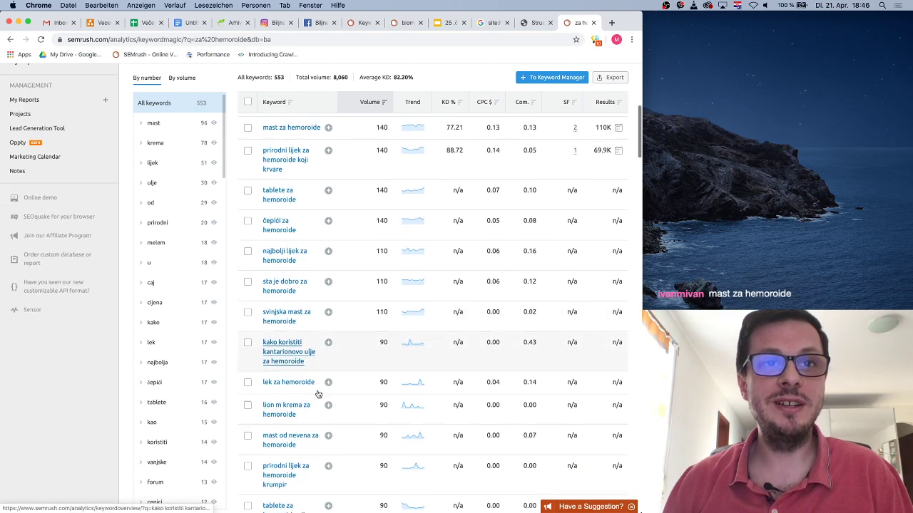
{"action": "scroll", "coordinate": [456, 297], "scroll_direction": "up", "scroll_amount": 10}
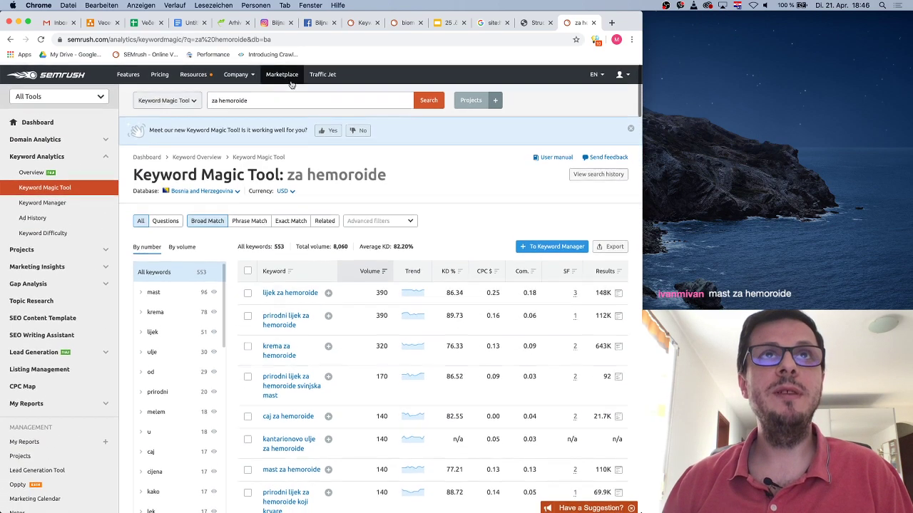
{"action": "left_click", "coordinate": [230, 22]}
{"action": "scroll", "coordinate": [436, 447], "scroll_direction": "down", "scroll_amount": 8}
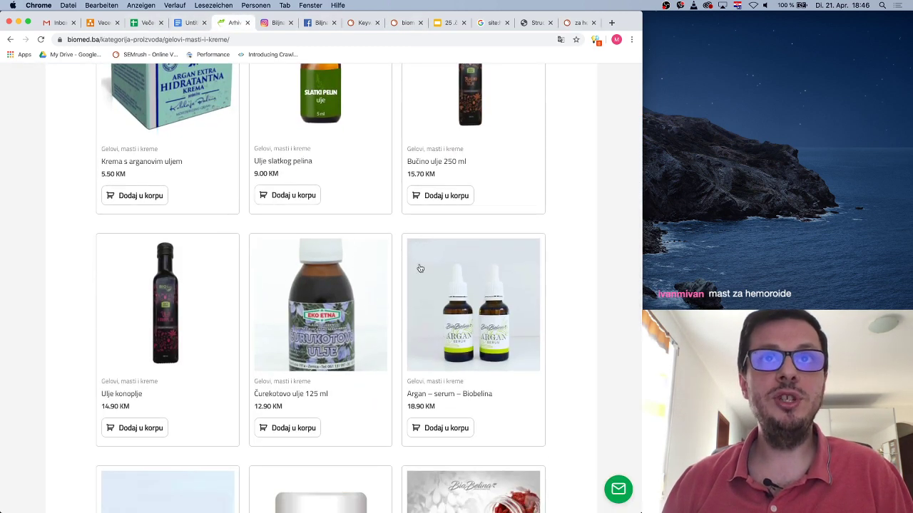
Search Keyword Magic Tool for 'bučino ulje', returning 74 keywords totalling 1,160 volume
{"action": "scroll", "coordinate": [405, 301], "scroll_direction": "up", "scroll_amount": 5}
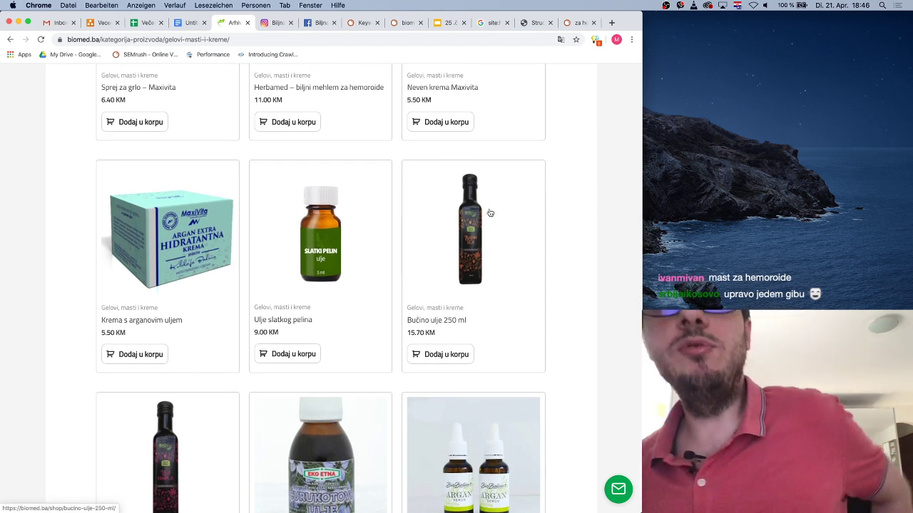
{"action": "left_click", "coordinate": [578, 23]}
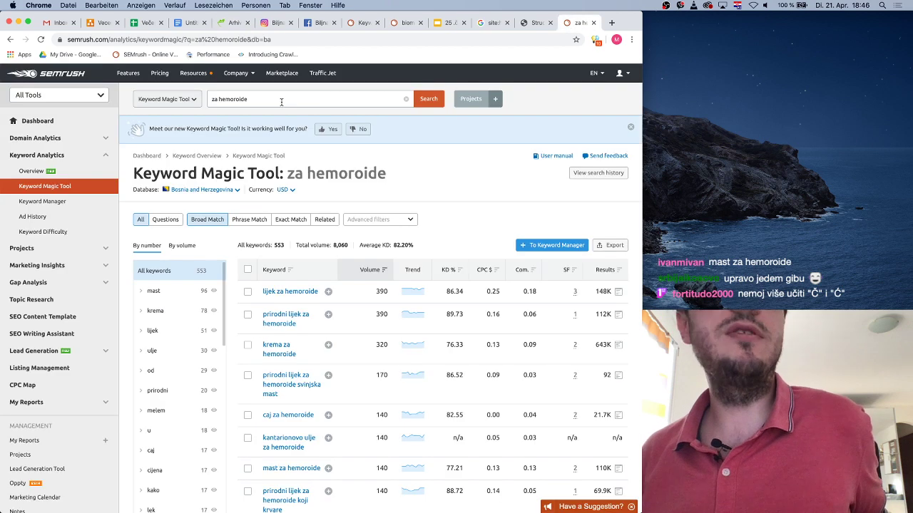
{"action": "triple_click", "coordinate": [285, 102]}
{"action": "type", "text": "buči"}
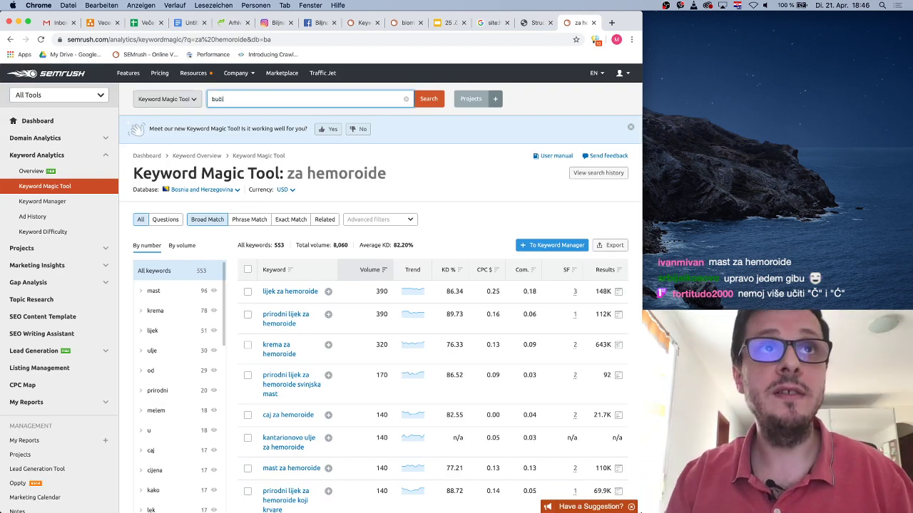
{"action": "type", "text": "no ulje"}
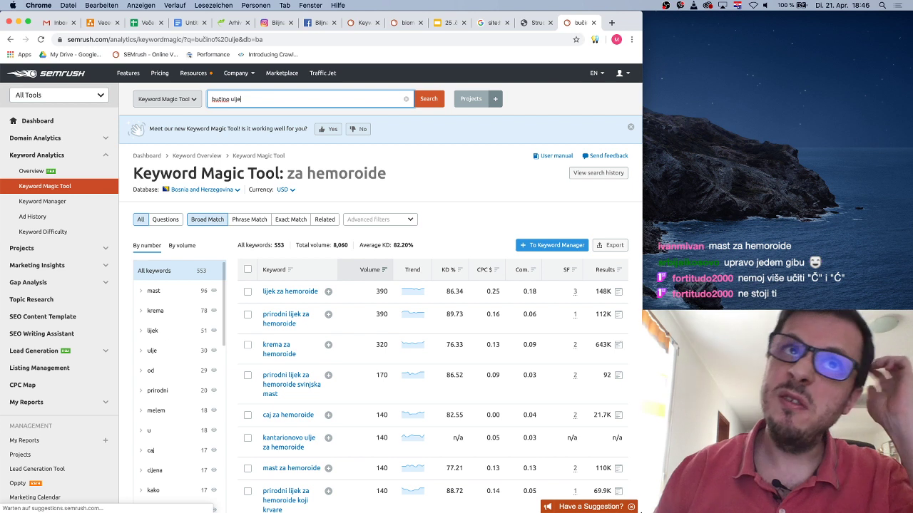
{"action": "key", "text": "Return"}
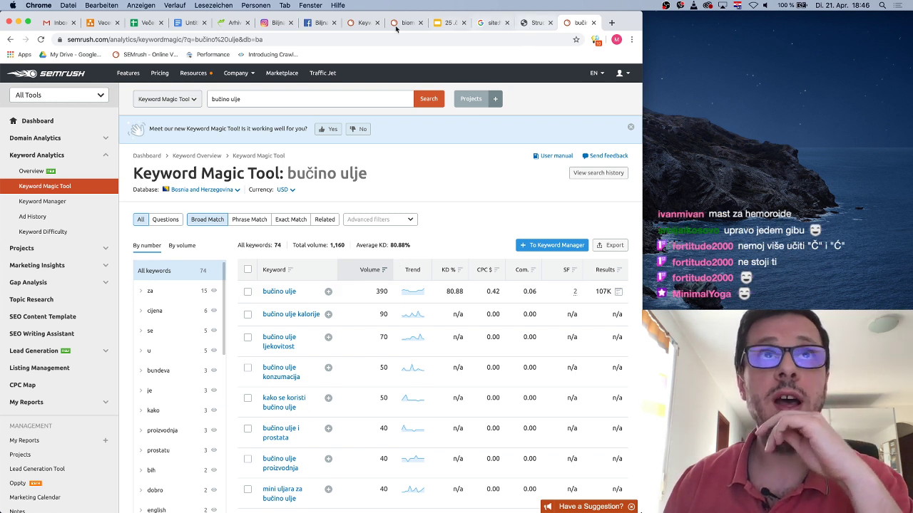
Scan the biomed.ba creams listing down to Goji krema – Biobelina and the pagination, then return to SEMrush
{"action": "left_click", "coordinate": [235, 22]}
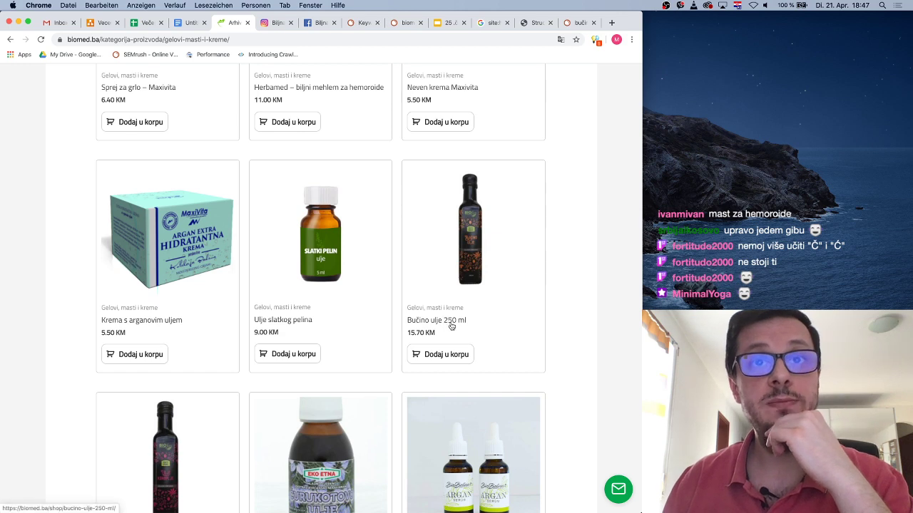
{"action": "scroll", "coordinate": [458, 335], "scroll_direction": "down", "scroll_amount": 5}
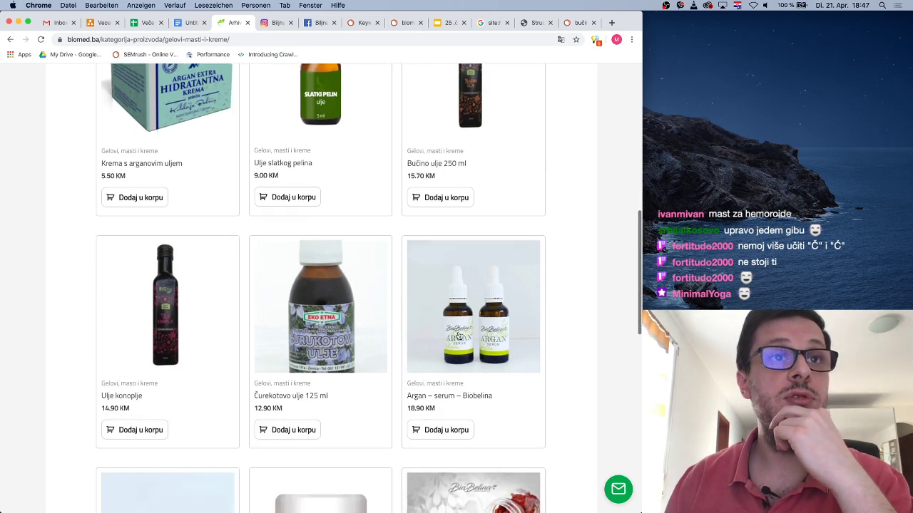
{"action": "scroll", "coordinate": [458, 333], "scroll_direction": "down", "scroll_amount": 3}
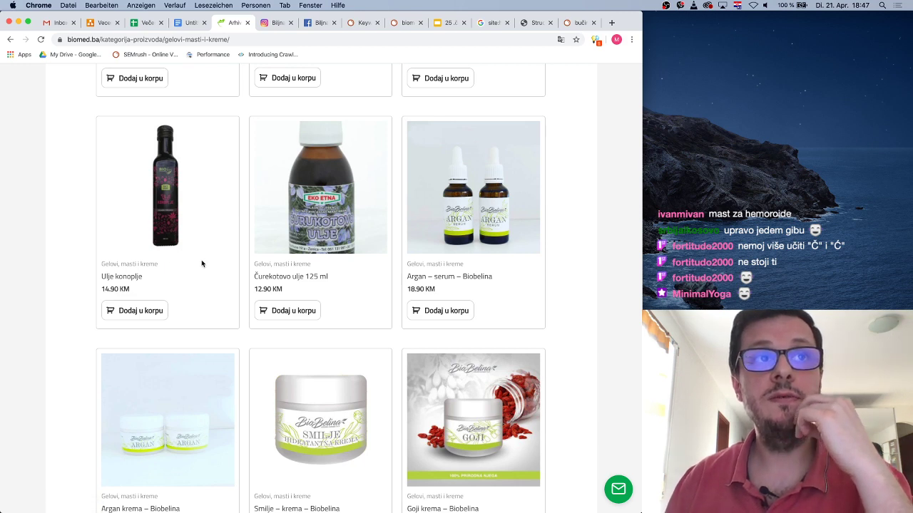
{"action": "scroll", "coordinate": [202, 264], "scroll_direction": "down", "scroll_amount": 6}
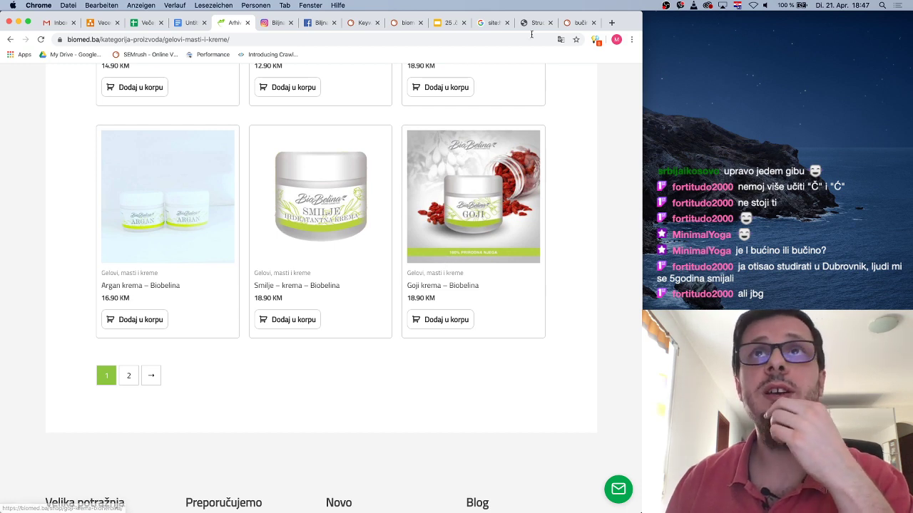
{"action": "left_click", "coordinate": [578, 22]}
Run a SEMrush search for 'argan krema', fixing the typed extra letter
{"action": "left_click_drag", "start_coordinate": [242, 99], "coordinate": [219, 99]}
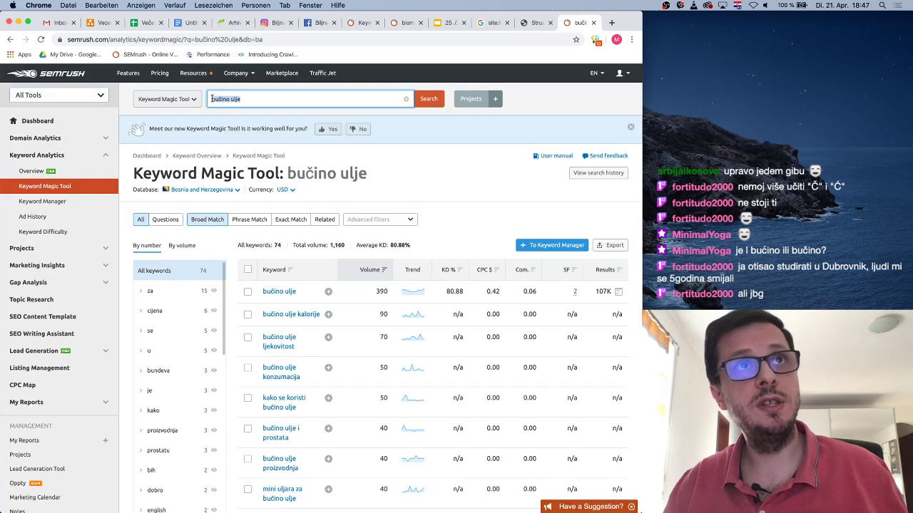
{"action": "type", "text": "argan kreman"}
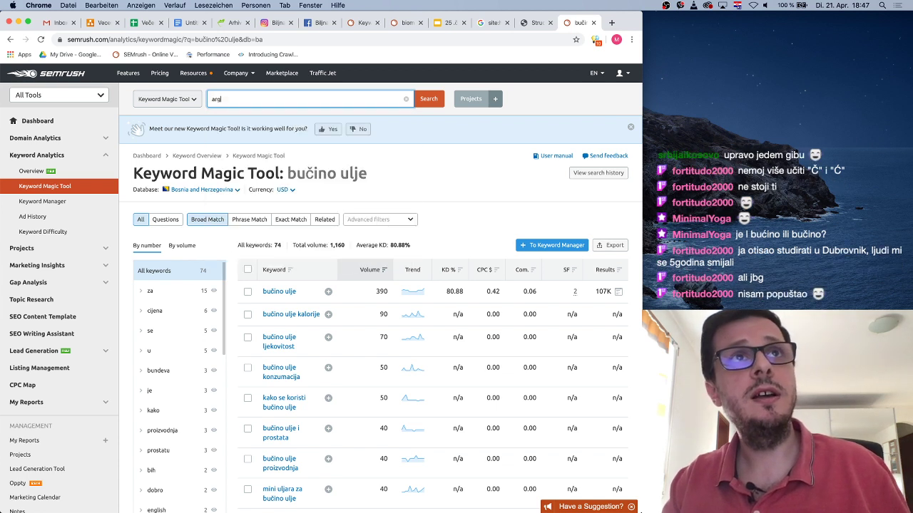
{"action": "key", "text": "BackSpace"}
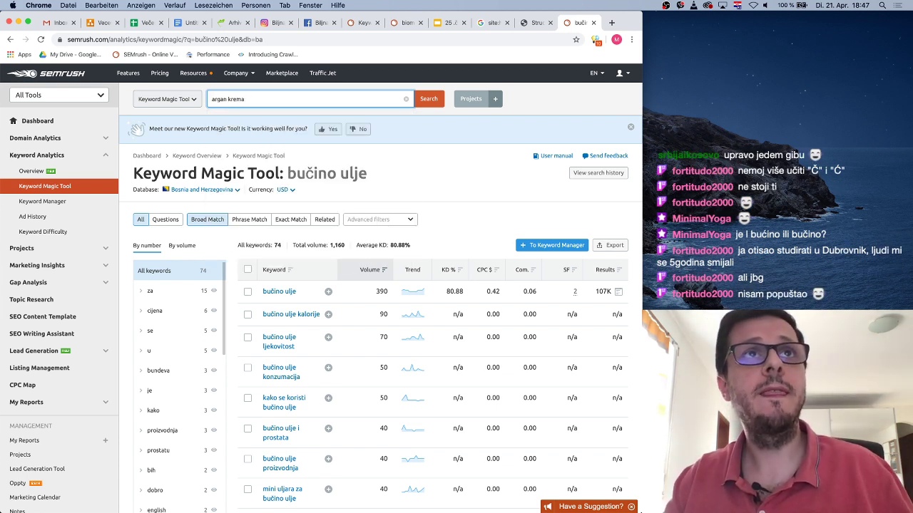
{"action": "key", "text": "Return"}
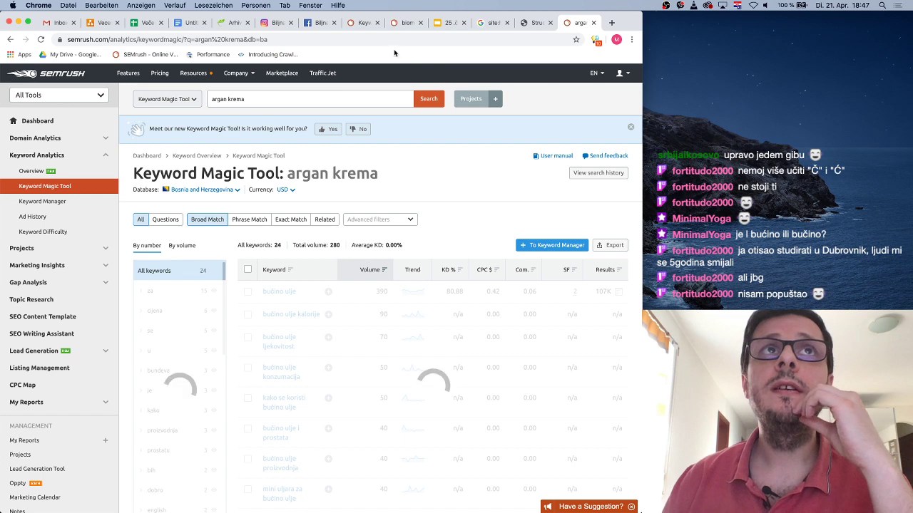
{"action": "left_click", "coordinate": [229, 23]}
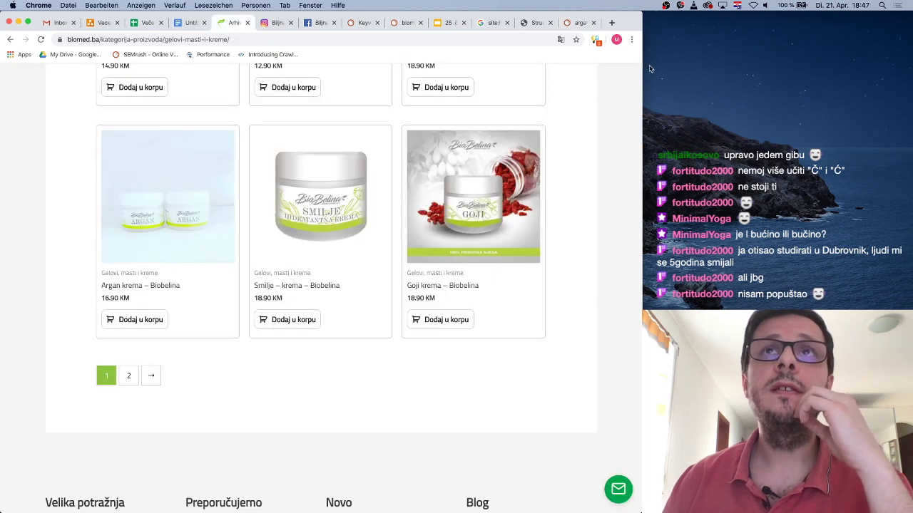
{"action": "left_click", "coordinate": [580, 23]}
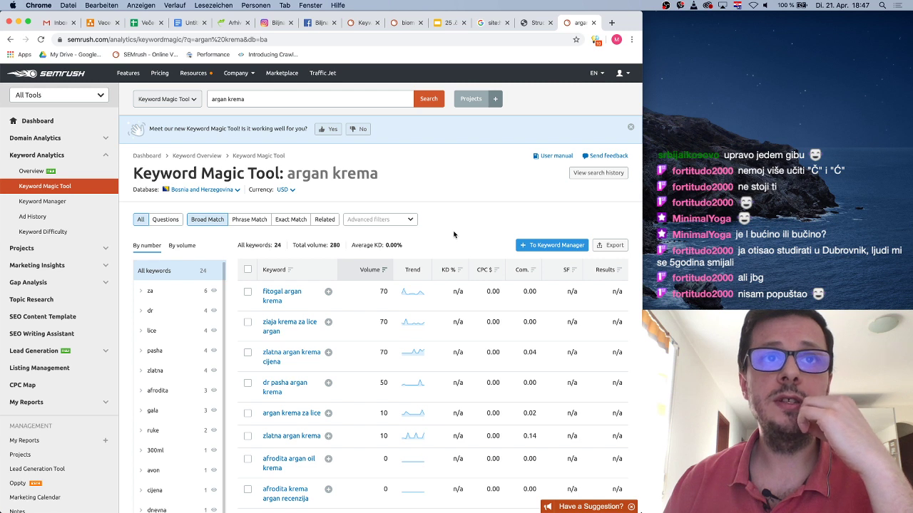
Review the 'argan krema' Keyword Overview (volume 10, 24 variations), then go back to biomed.ba
{"action": "left_click", "coordinate": [31, 171]}
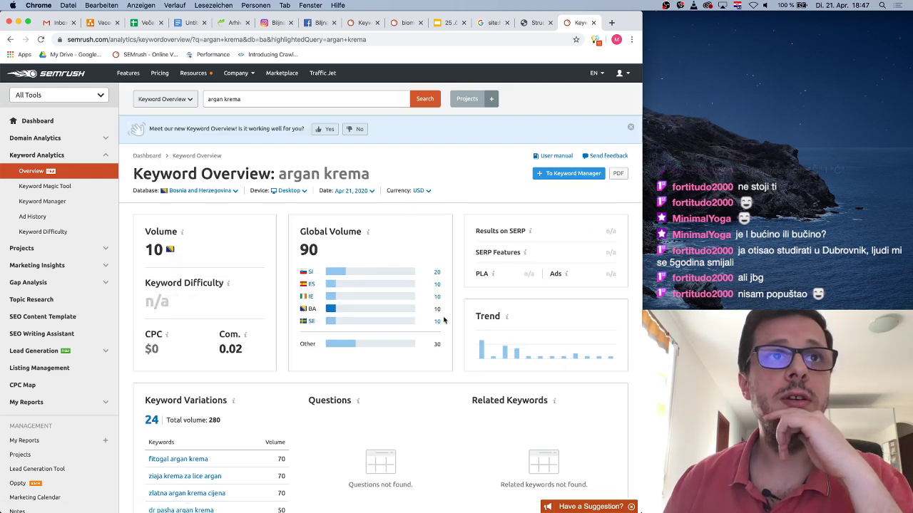
{"action": "scroll", "coordinate": [430, 322], "scroll_direction": "down", "scroll_amount": 5}
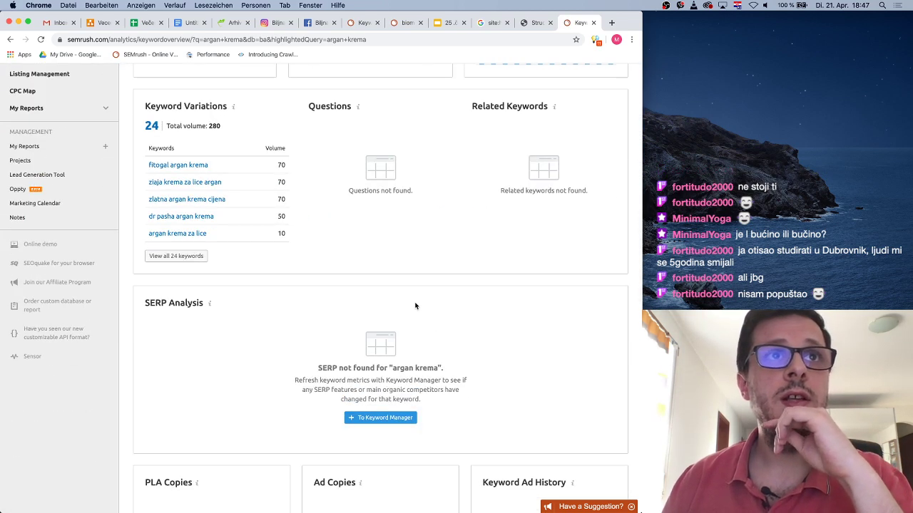
{"action": "scroll", "coordinate": [415, 306], "scroll_direction": "up", "scroll_amount": 3}
{"action": "scroll", "coordinate": [335, 332], "scroll_direction": "up", "scroll_amount": 5}
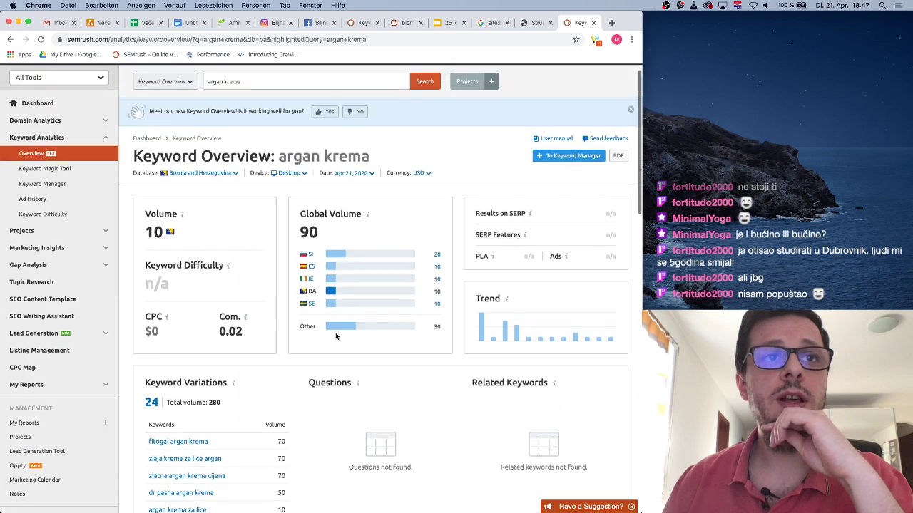
{"action": "scroll", "coordinate": [332, 336], "scroll_direction": "down", "scroll_amount": 2}
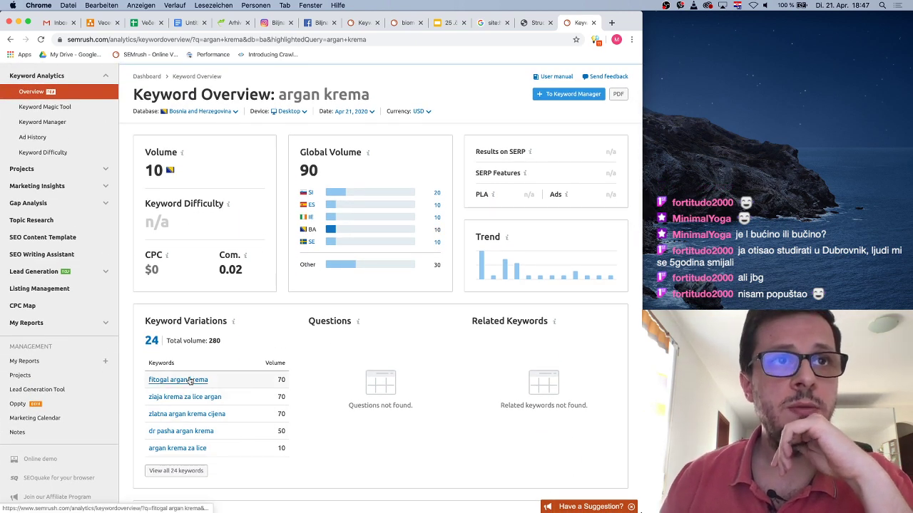
{"action": "scroll", "coordinate": [475, 83], "scroll_direction": "down", "scroll_amount": 3}
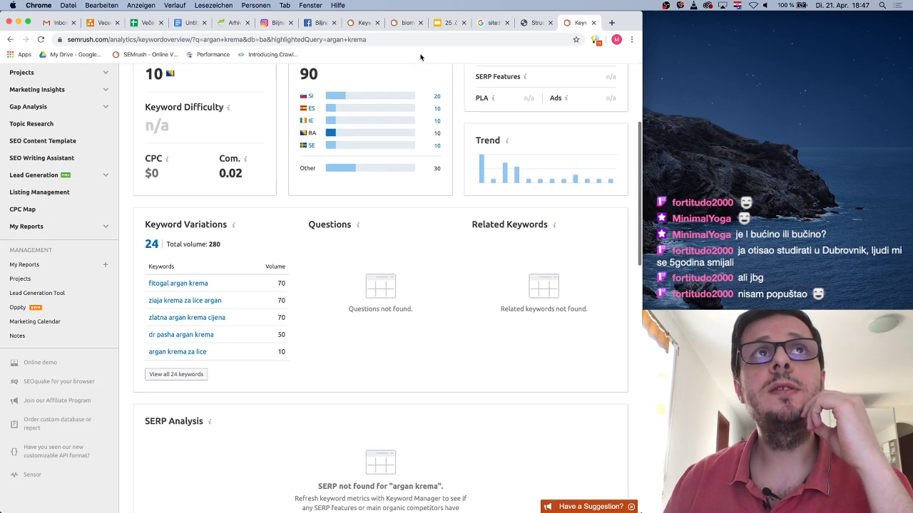
{"action": "left_click", "coordinate": [233, 24]}
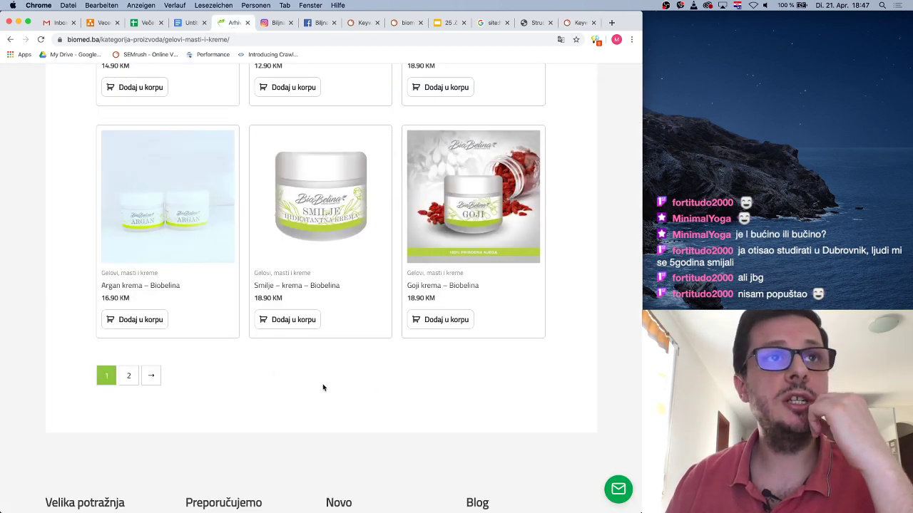
Go back to the shop, browse the 7-product Ljekovito bilje category and open Crvotočina – jastuci
{"action": "scroll", "coordinate": [314, 278], "scroll_direction": "up", "scroll_amount": 1}
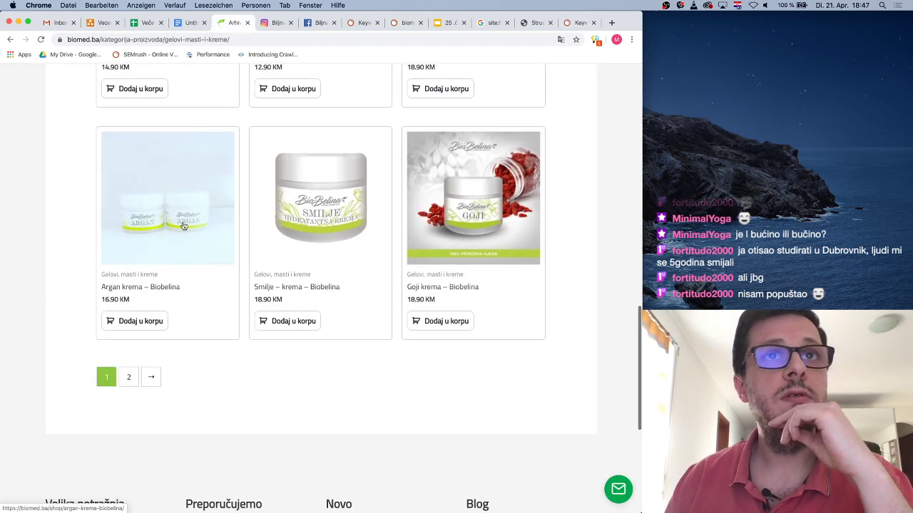
{"action": "scroll", "coordinate": [318, 276], "scroll_direction": "up", "scroll_amount": 15}
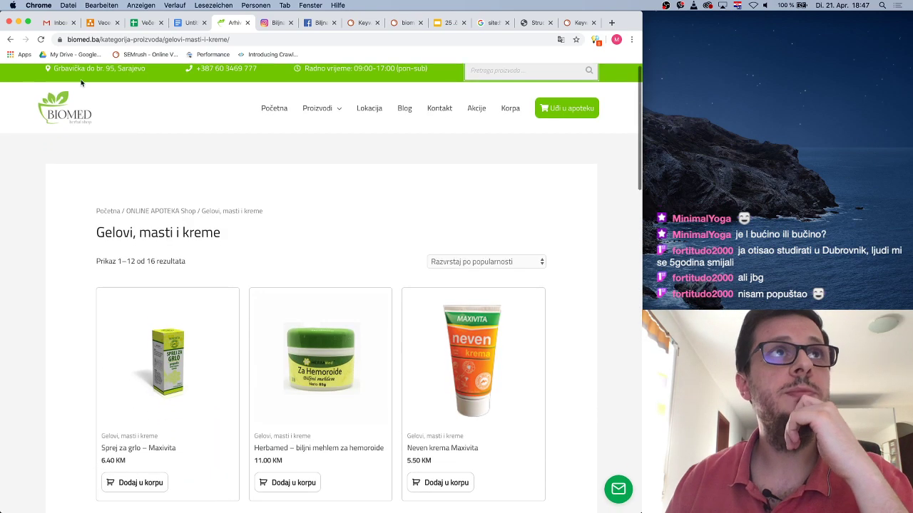
{"action": "left_click", "coordinate": [15, 39]}
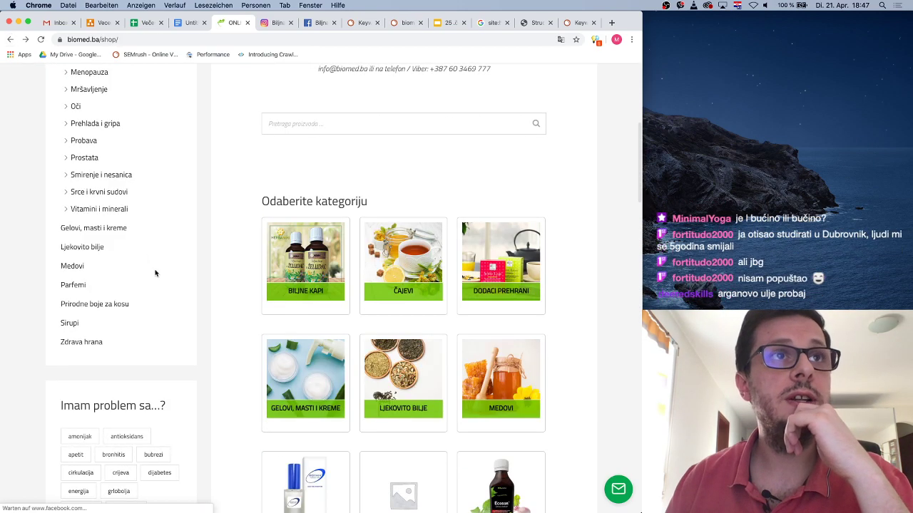
{"action": "left_click", "coordinate": [91, 249]}
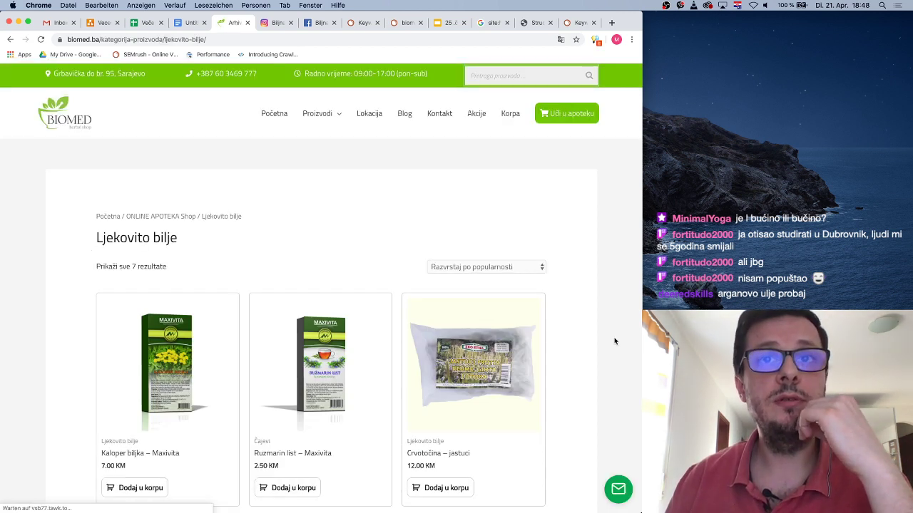
{"action": "scroll", "coordinate": [566, 336], "scroll_direction": "down", "scroll_amount": 3}
{"action": "scroll", "coordinate": [566, 336], "scroll_direction": "down", "scroll_amount": 4}
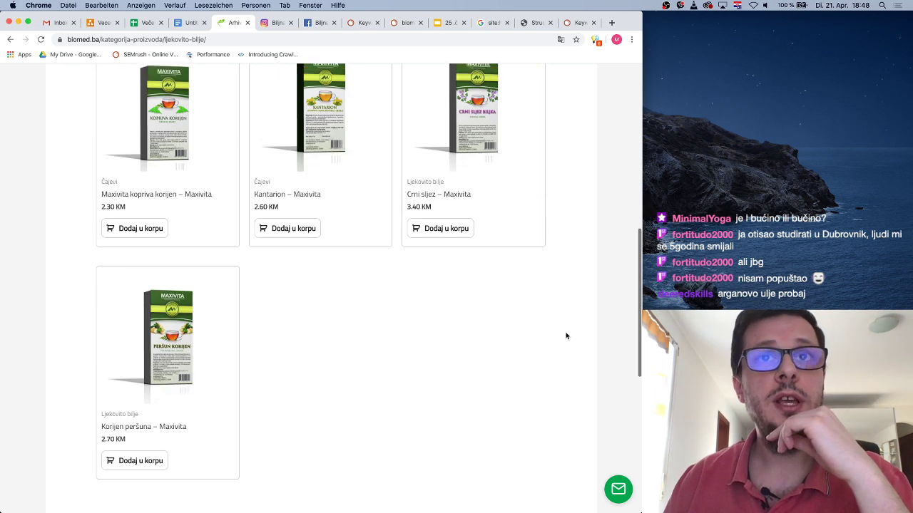
{"action": "scroll", "coordinate": [566, 336], "scroll_direction": "up", "scroll_amount": 3}
{"action": "scroll", "coordinate": [566, 336], "scroll_direction": "up", "scroll_amount": 2}
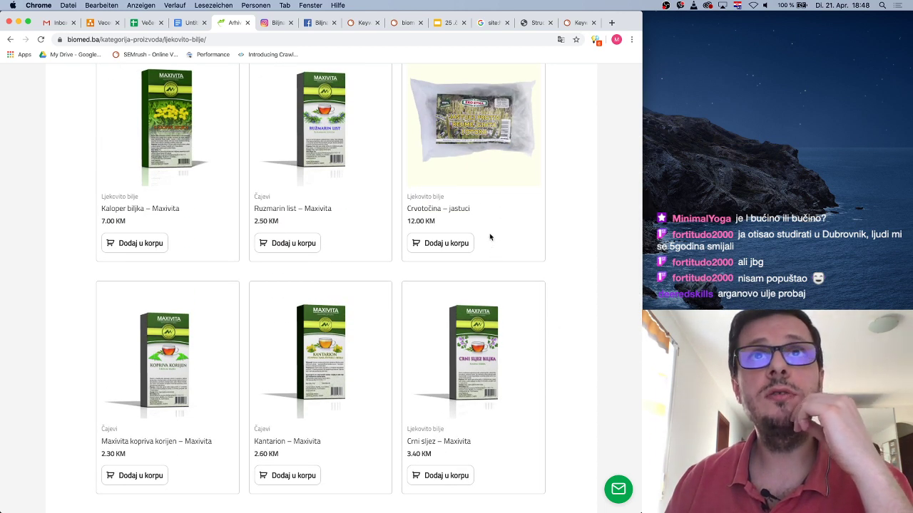
{"action": "left_click", "coordinate": [421, 211]}
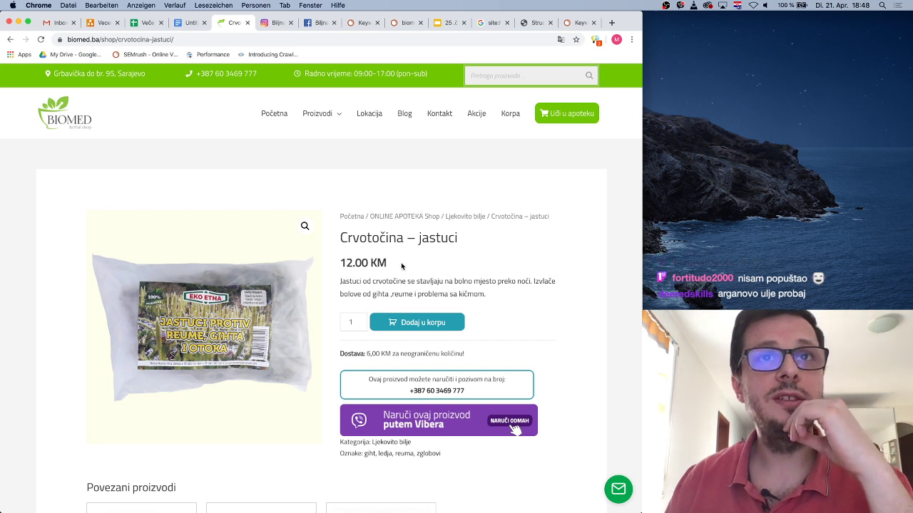
Look up the copied 'Crvotočina jastuci' title in SEMrush (no data), then return to the 12.00 KM product page
{"action": "left_click_drag", "start_coordinate": [340, 238], "coordinate": [464, 244]}
{"action": "key", "text": "super+c"}
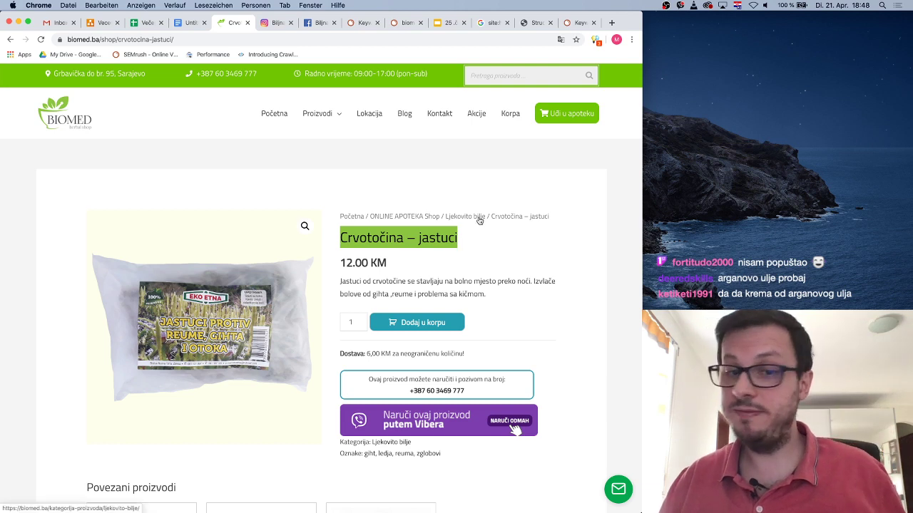
{"action": "left_click", "coordinate": [575, 23]}
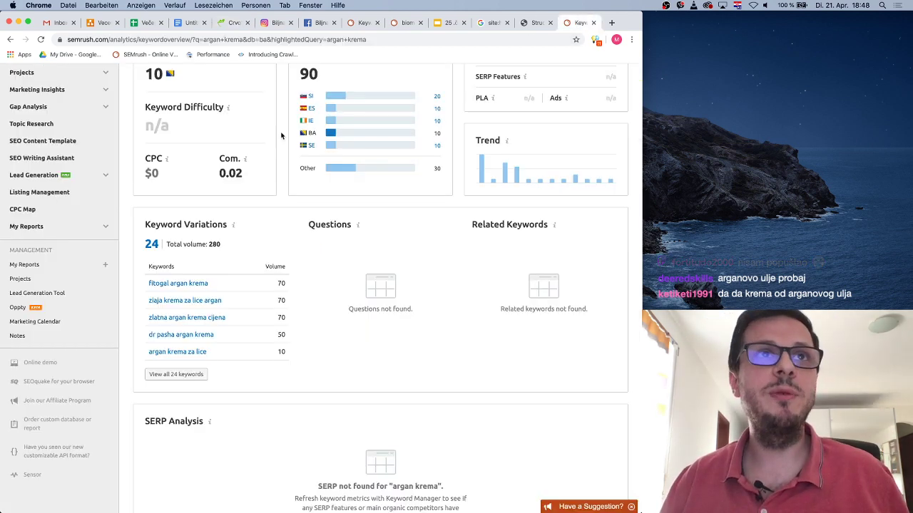
{"action": "scroll", "coordinate": [285, 133], "scroll_direction": "up", "scroll_amount": 3}
{"action": "left_click_drag", "start_coordinate": [246, 100], "coordinate": [197, 101]}
{"action": "key", "text": "super+v"}
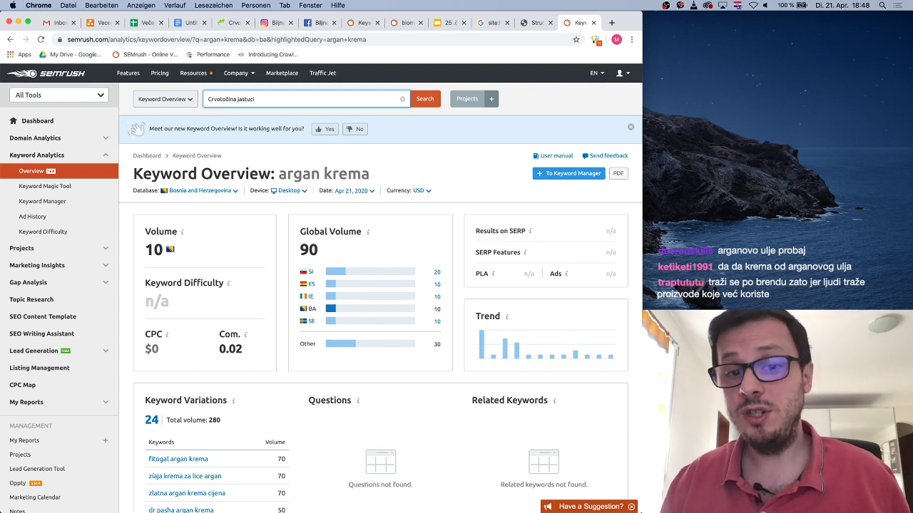
{"action": "key", "text": "Return"}
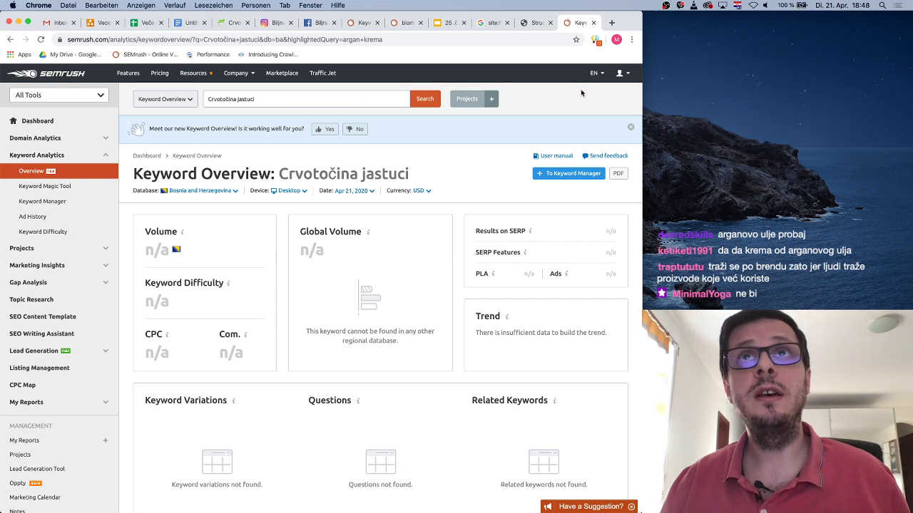
{"action": "left_click", "coordinate": [535, 23]}
{"action": "left_click", "coordinate": [233, 23]}
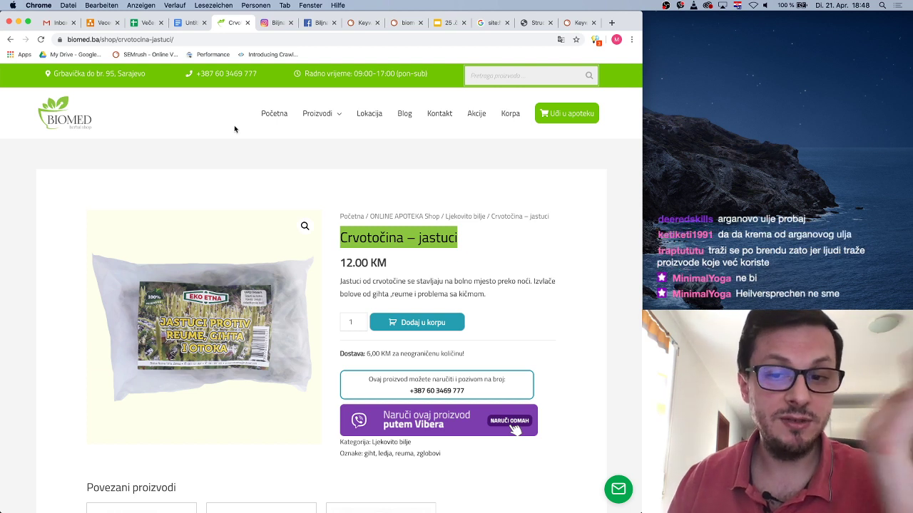
Go back to the shop overview, browse the 8-product Medovi category and open Med – borove iglice
{"action": "left_click", "coordinate": [10, 40]}
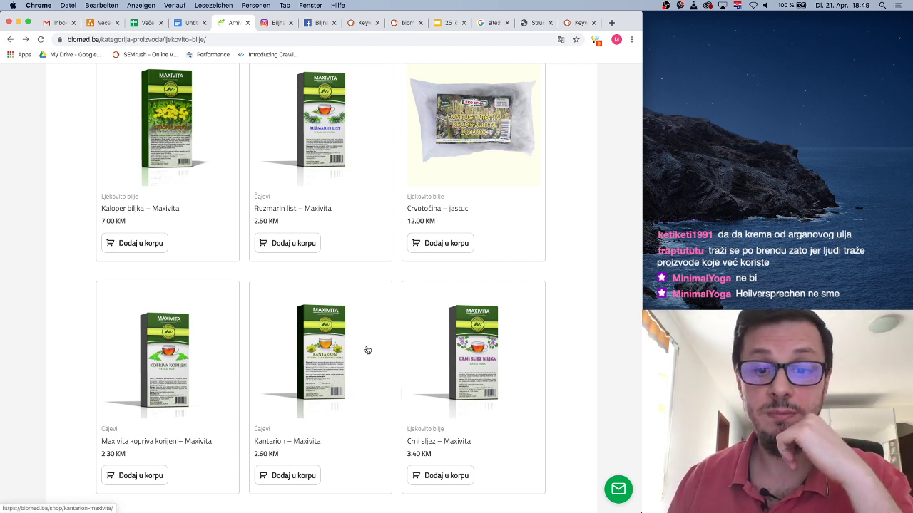
{"action": "scroll", "coordinate": [392, 347], "scroll_direction": "down", "scroll_amount": 4}
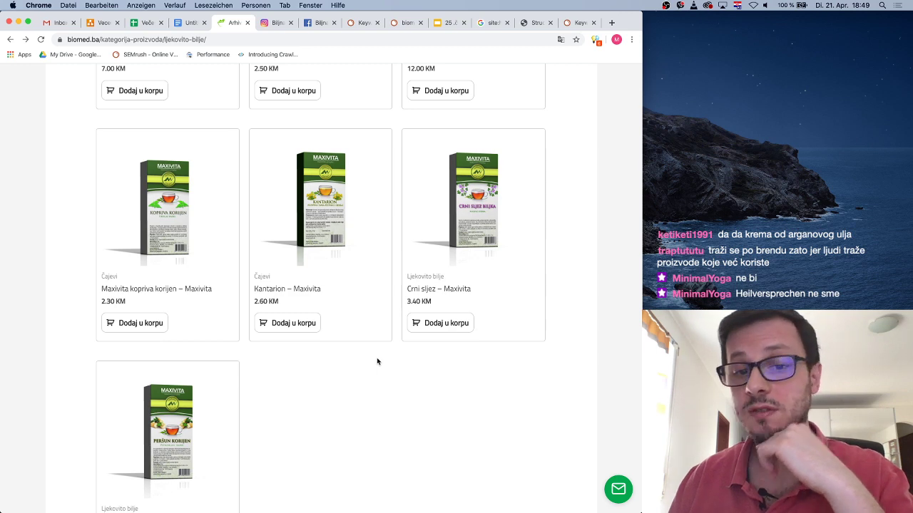
{"action": "scroll", "coordinate": [377, 361], "scroll_direction": "down", "scroll_amount": 3}
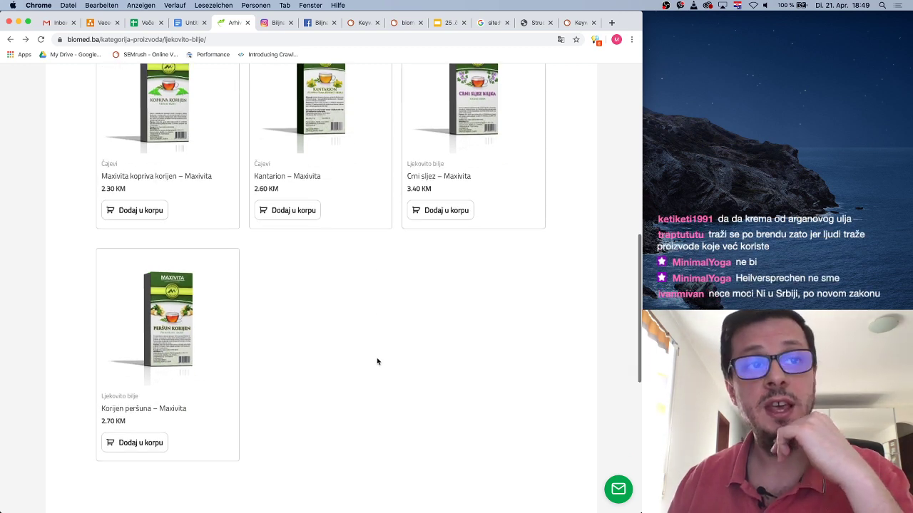
{"action": "scroll", "coordinate": [377, 361], "scroll_direction": "up", "scroll_amount": 10}
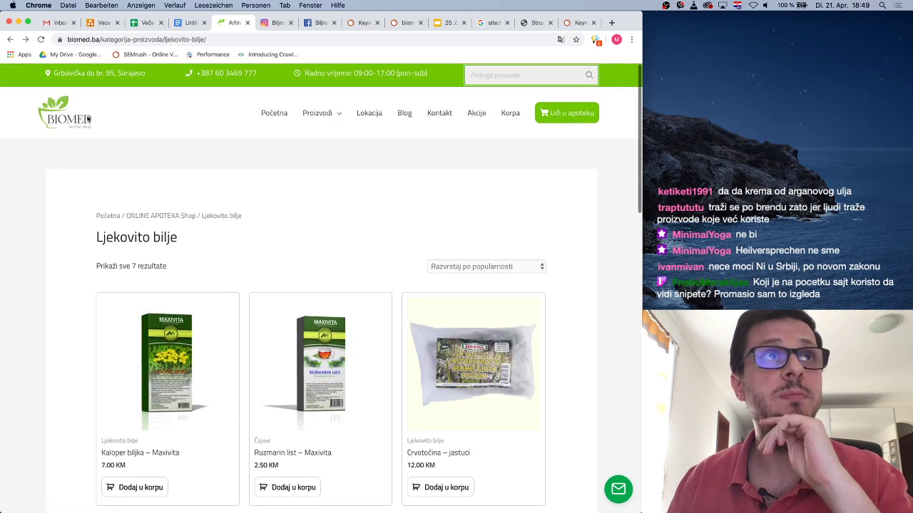
{"action": "left_click", "coordinate": [10, 39]}
{"action": "left_click", "coordinate": [77, 266]}
{"action": "scroll", "coordinate": [603, 381], "scroll_direction": "down", "scroll_amount": 5}
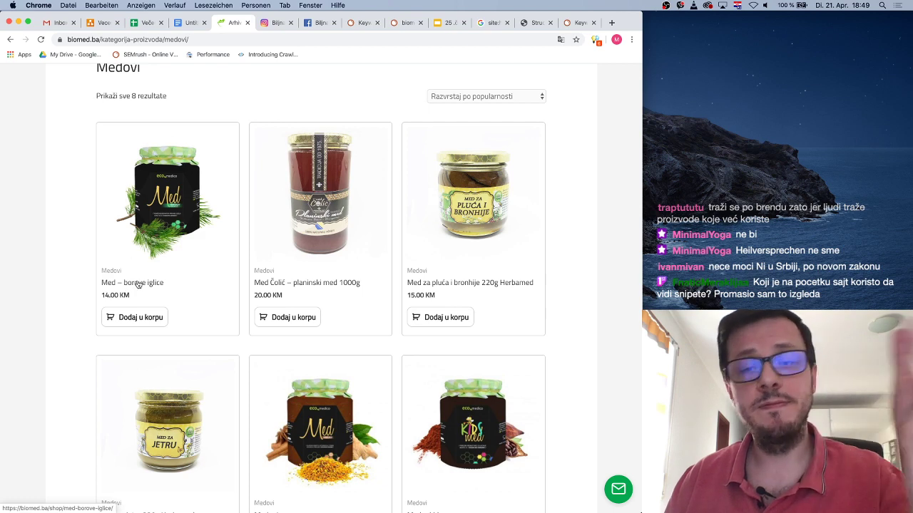
{"action": "left_click", "coordinate": [137, 284]}
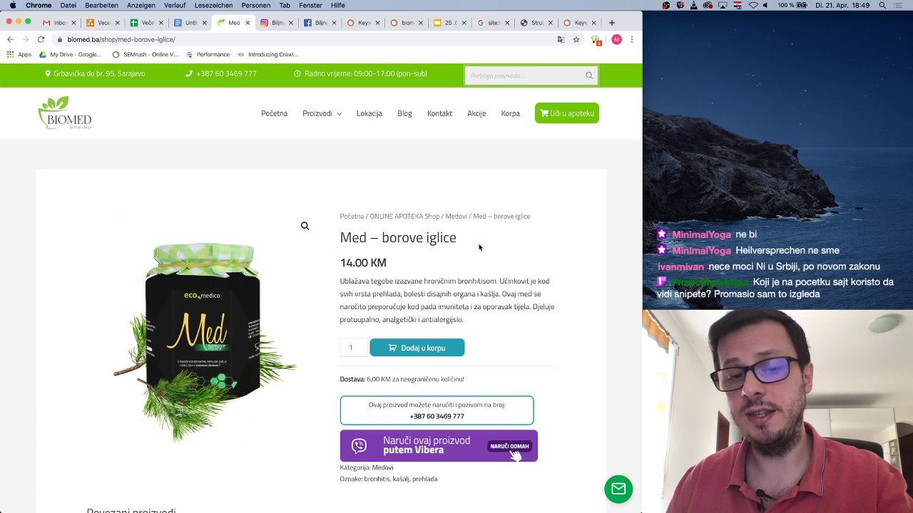
Reopen the Med – borove iglice product page (14.00 KM), then switch to the SEMrush Keyword Overview
{"action": "left_click", "coordinate": [9, 40]}
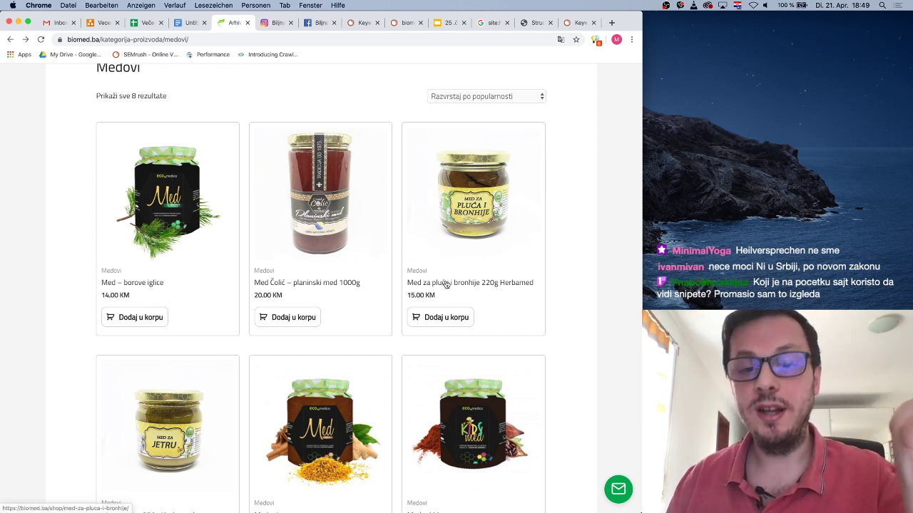
{"action": "left_click", "coordinate": [132, 284]}
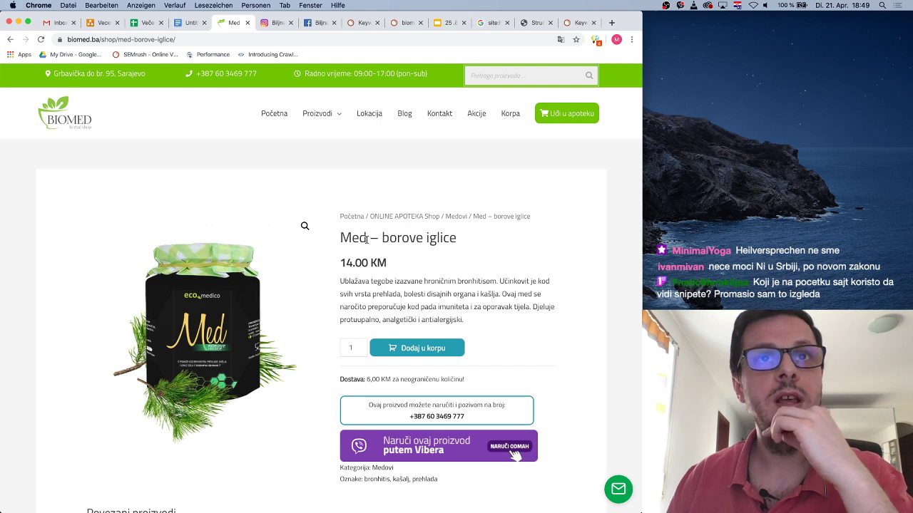
{"action": "left_click", "coordinate": [579, 22]}
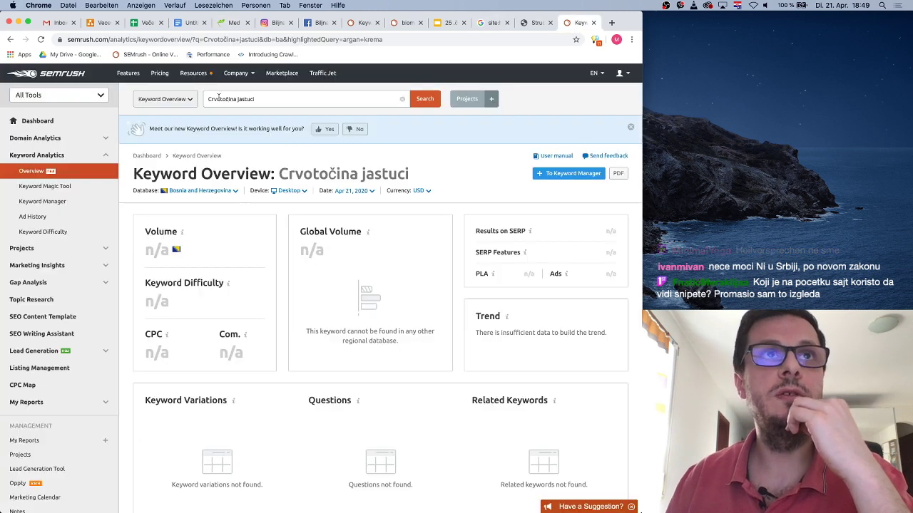
Replace the SEMrush search with 'med' and review its Keyword Overview
{"action": "left_click_drag", "start_coordinate": [268, 98], "coordinate": [205, 99]}
{"action": "type", "text": "med"}
{"action": "key", "text": "Return"}
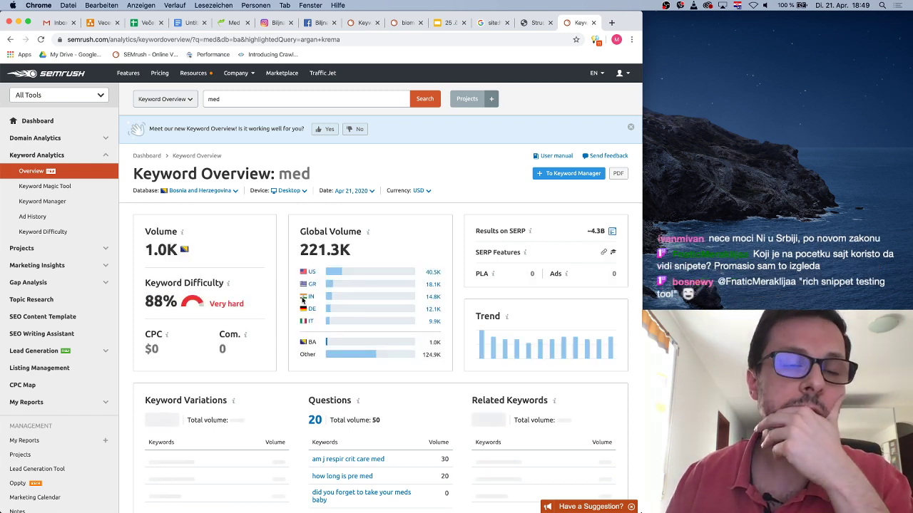
{"action": "scroll", "coordinate": [300, 296], "scroll_direction": "down", "scroll_amount": 3}
{"action": "scroll", "coordinate": [301, 297], "scroll_direction": "down", "scroll_amount": 3}
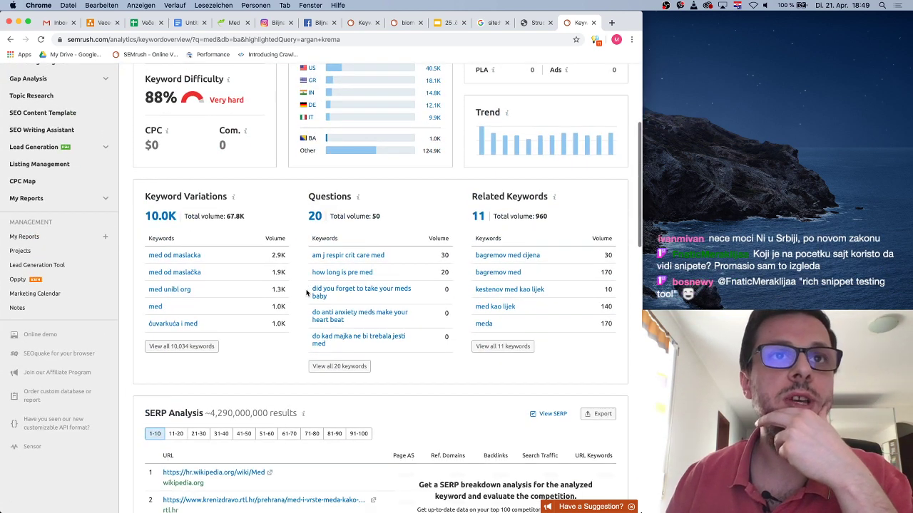
List all 10,034 'med' keywords down to 'med od borovih iglica' (volume 170), then return to biomed.ba
{"action": "left_click", "coordinate": [202, 346]}
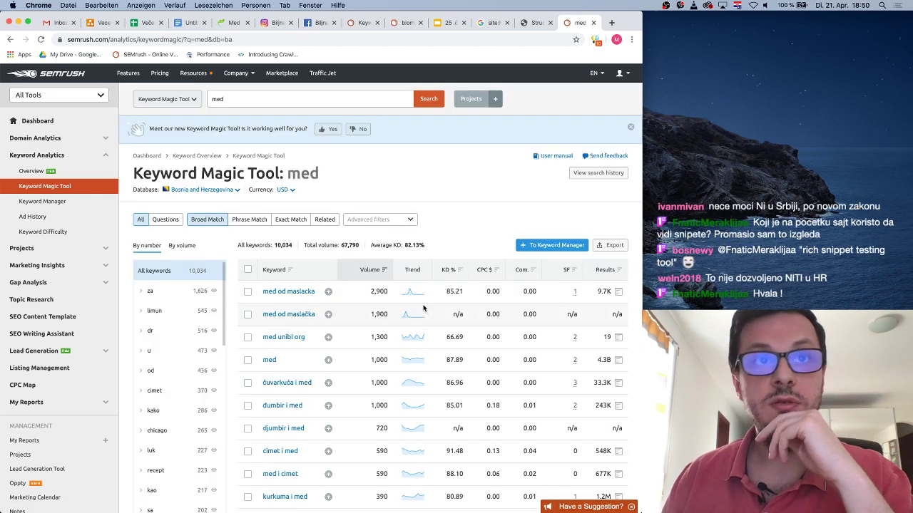
{"action": "scroll", "coordinate": [420, 330], "scroll_direction": "down", "scroll_amount": 3}
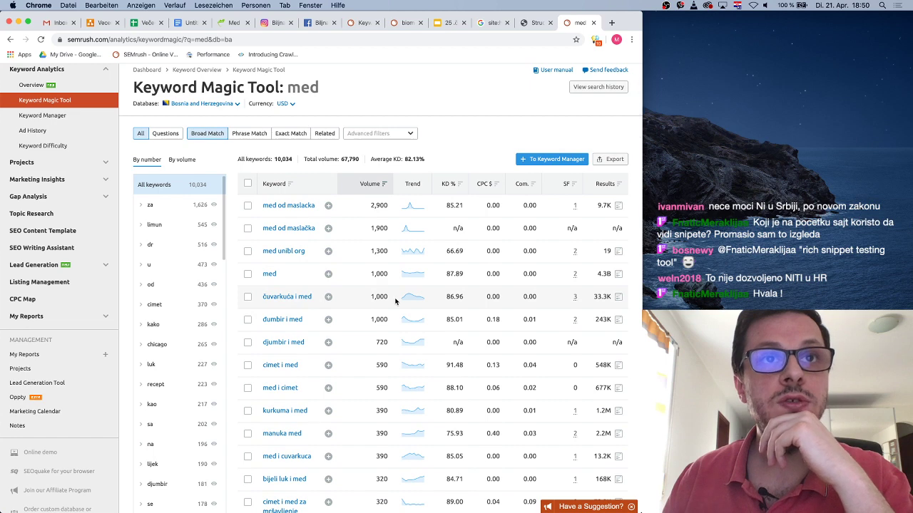
{"action": "scroll", "coordinate": [395, 300], "scroll_direction": "down", "scroll_amount": 5}
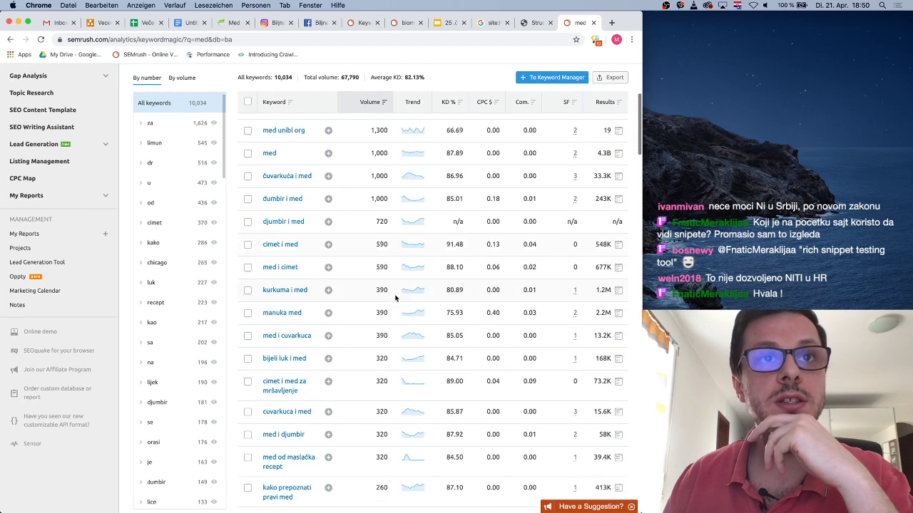
{"action": "scroll", "coordinate": [395, 298], "scroll_direction": "down", "scroll_amount": 5}
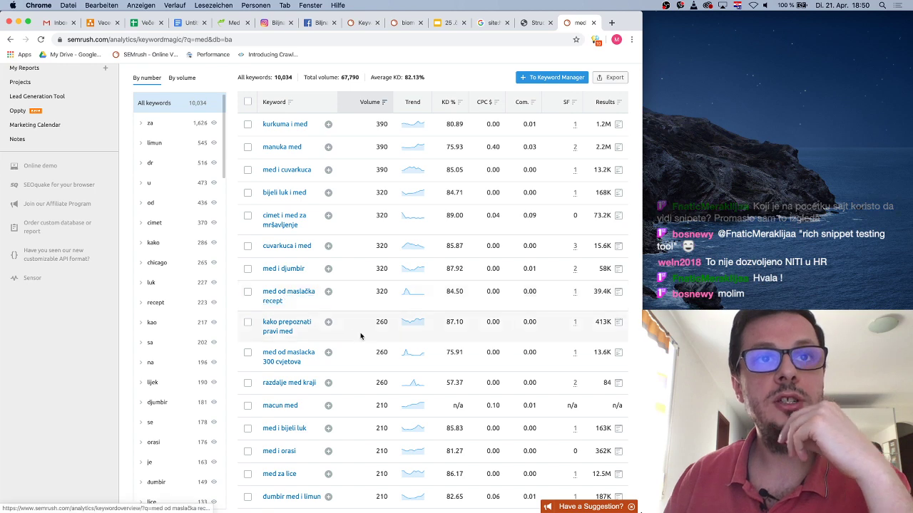
{"action": "scroll", "coordinate": [361, 335], "scroll_direction": "down", "scroll_amount": 3}
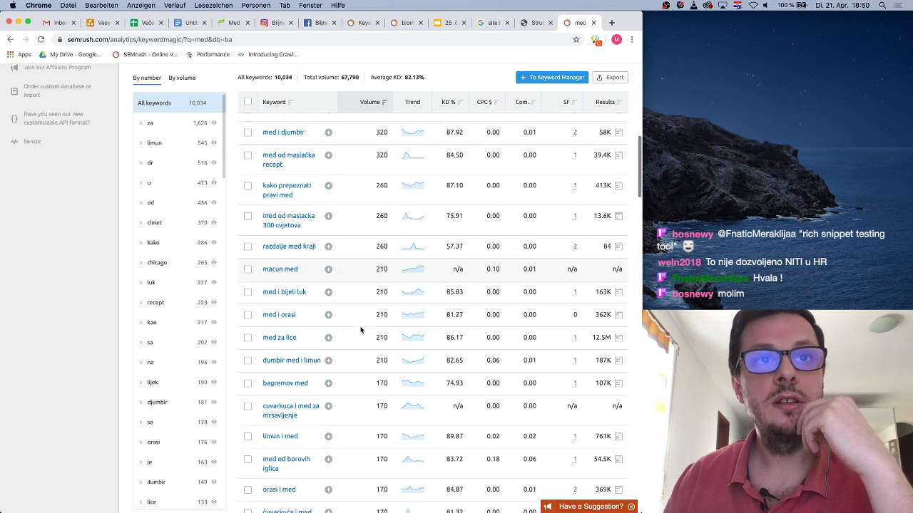
{"action": "scroll", "coordinate": [360, 330], "scroll_direction": "down", "scroll_amount": 3}
{"action": "scroll", "coordinate": [363, 328], "scroll_direction": "down", "scroll_amount": 3}
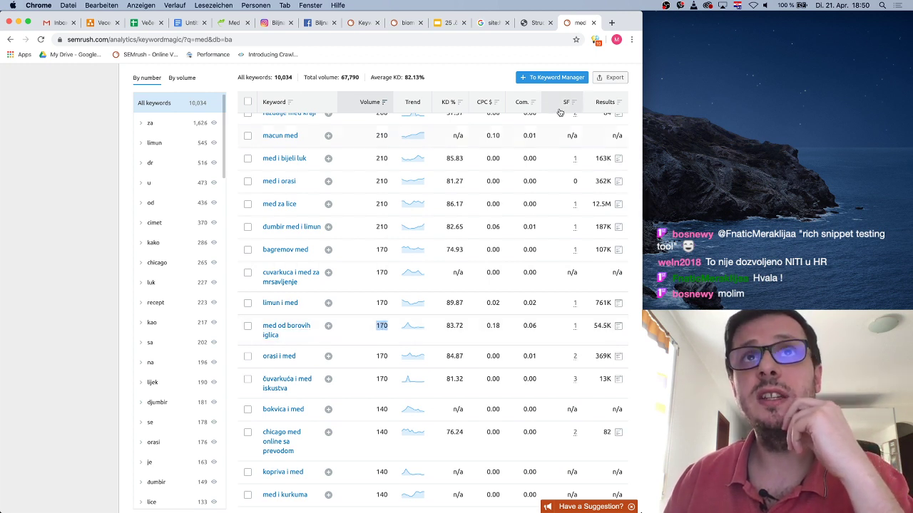
{"action": "left_click", "coordinate": [233, 23]}
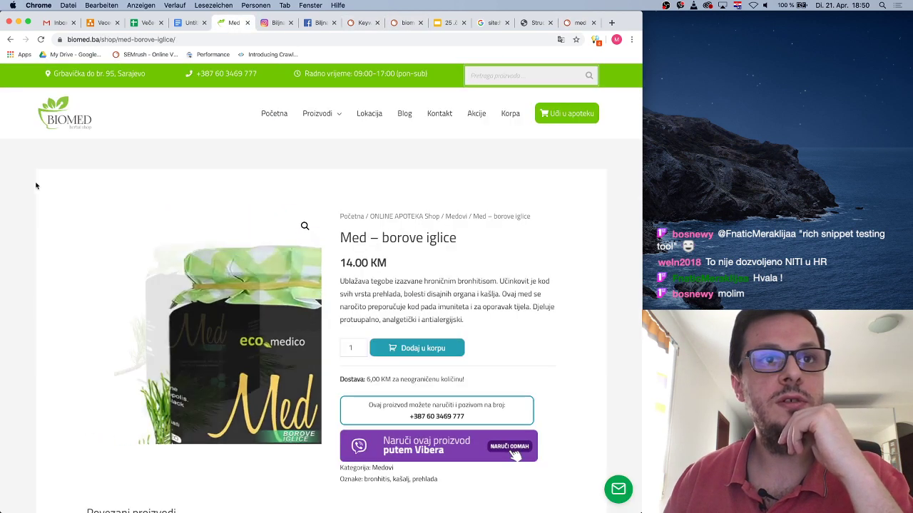
Return to the Medovi category and scroll through its eight honey products
{"action": "scroll", "coordinate": [69, 151], "scroll_direction": "down", "scroll_amount": 1}
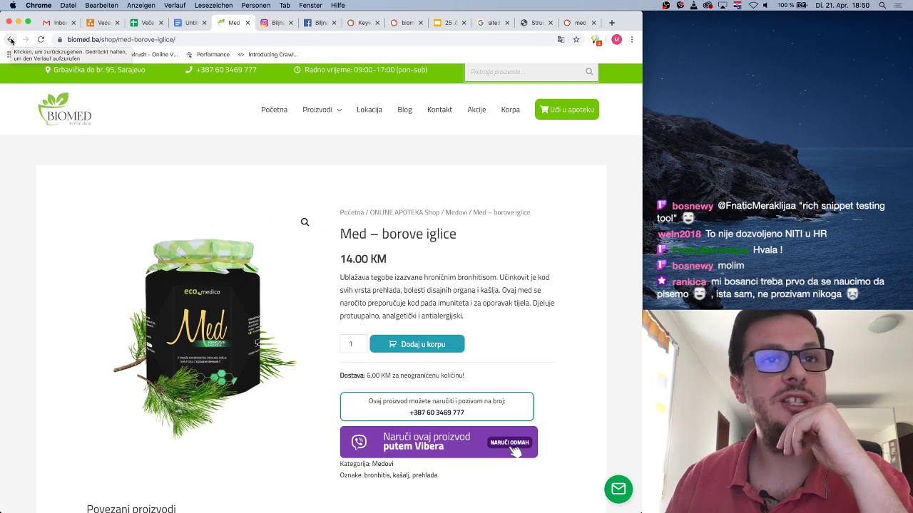
{"action": "left_click", "coordinate": [10, 40]}
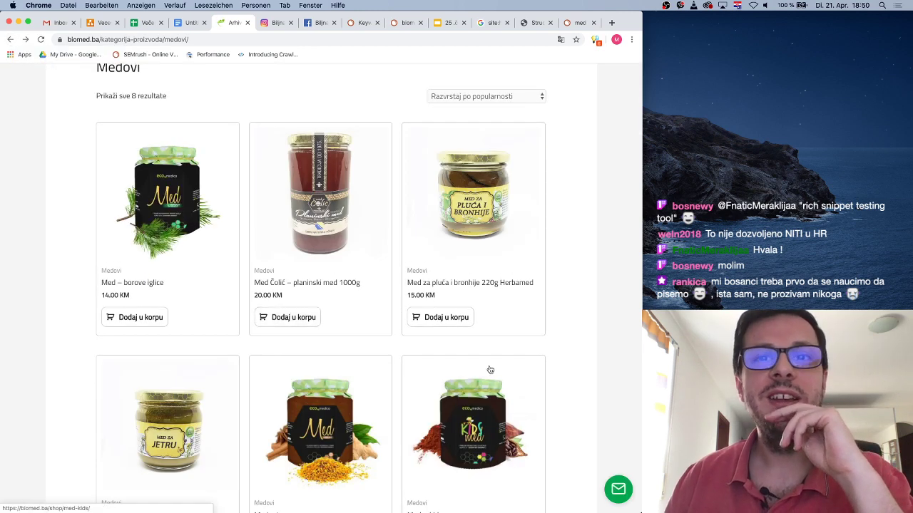
{"action": "scroll", "coordinate": [526, 370], "scroll_direction": "down", "scroll_amount": 3}
{"action": "scroll", "coordinate": [545, 339], "scroll_direction": "down", "scroll_amount": 3}
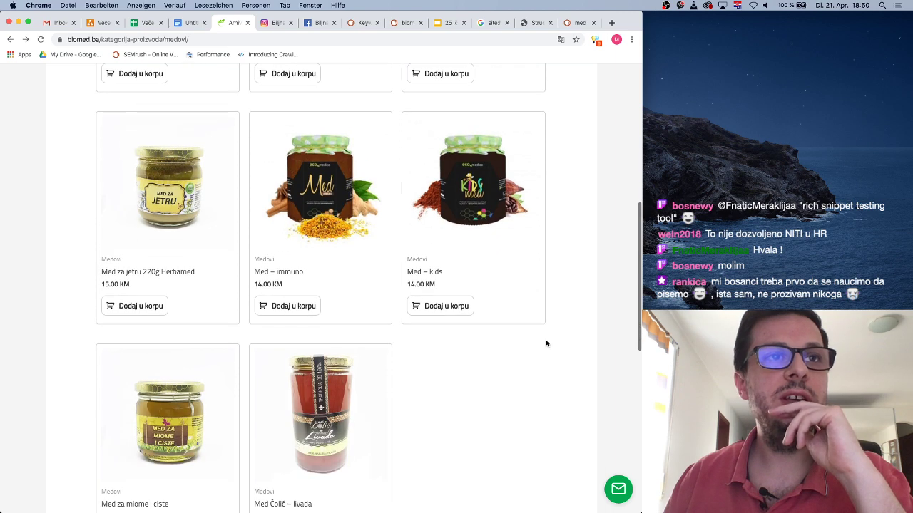
{"action": "scroll", "coordinate": [546, 344], "scroll_direction": "down", "scroll_amount": 2}
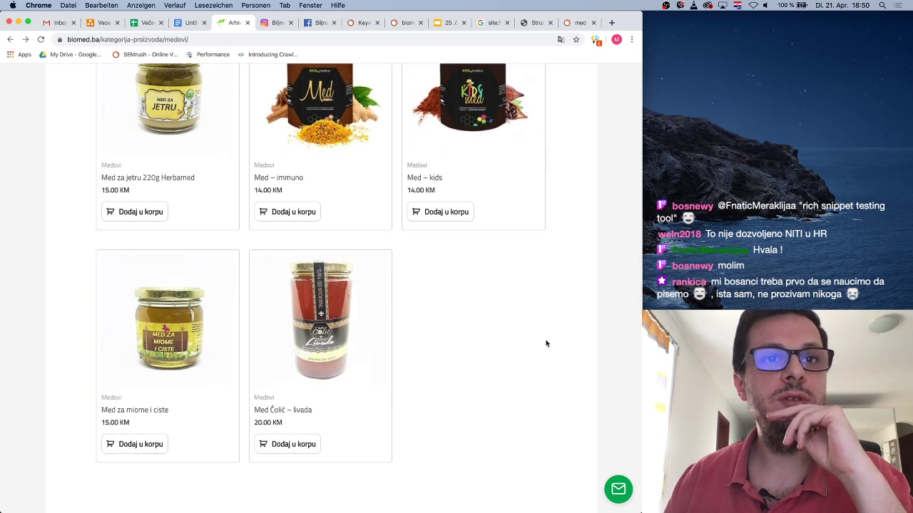
{"action": "scroll", "coordinate": [545, 344], "scroll_direction": "up", "scroll_amount": 10}
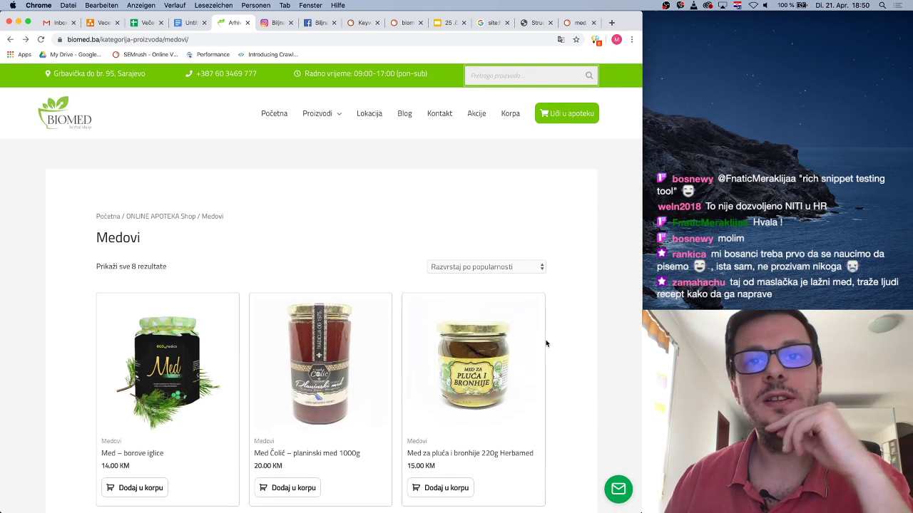
Revisit Medovi through the shop overview, check the SEMrush 'med' keyword ideas, then return to Medovi
{"action": "left_click", "coordinate": [10, 40]}
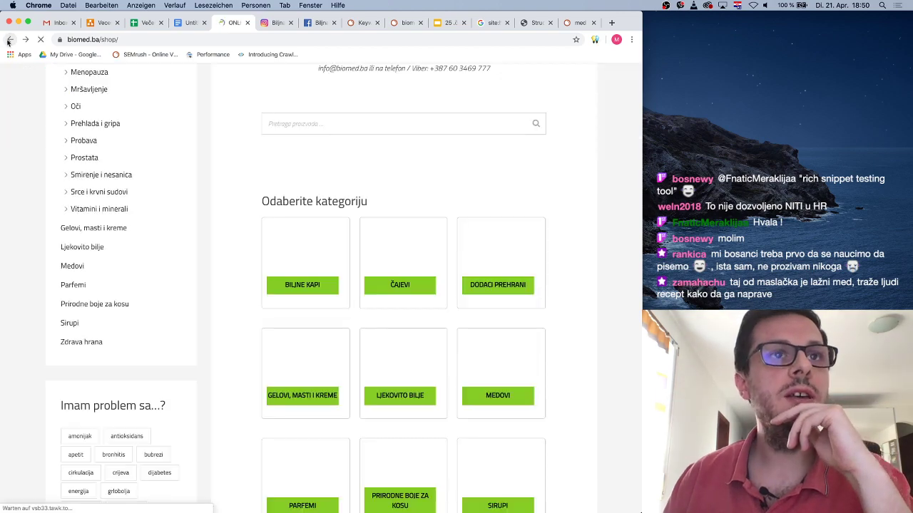
{"action": "left_click", "coordinate": [25, 40]}
{"action": "scroll", "coordinate": [246, 310], "scroll_direction": "down", "scroll_amount": 5}
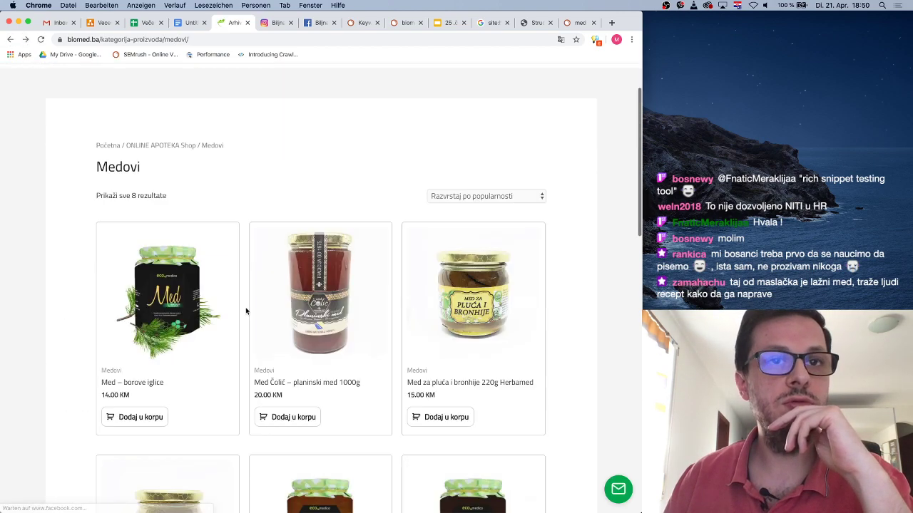
{"action": "scroll", "coordinate": [246, 310], "scroll_direction": "down", "scroll_amount": 3}
{"action": "scroll", "coordinate": [246, 310], "scroll_direction": "up", "scroll_amount": 5}
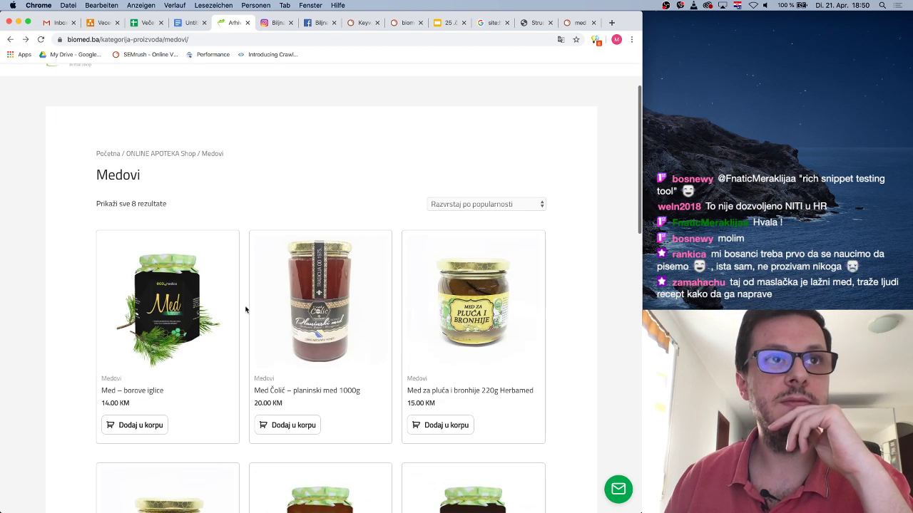
{"action": "left_click", "coordinate": [581, 23]}
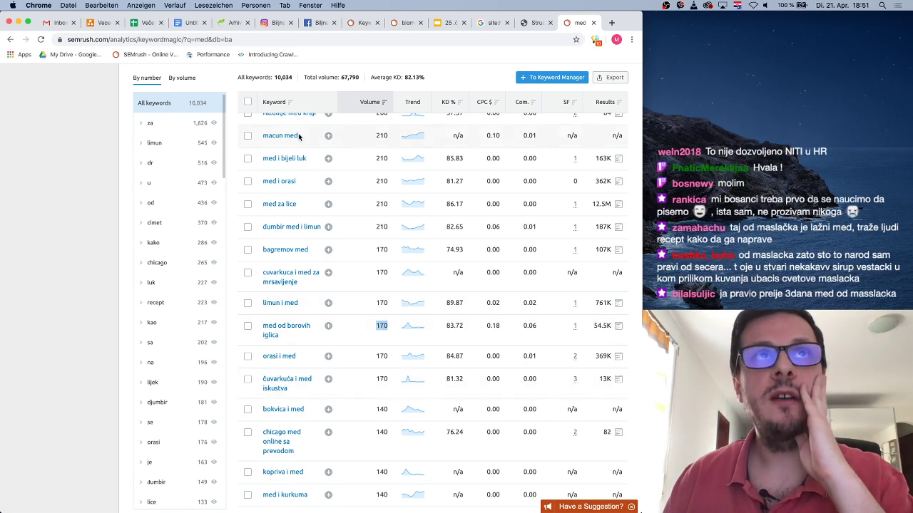
{"action": "left_click", "coordinate": [230, 22]}
Check the Parfemi category, then open Prirodne boje za kosu and copy its heading
{"action": "left_click", "coordinate": [10, 39]}
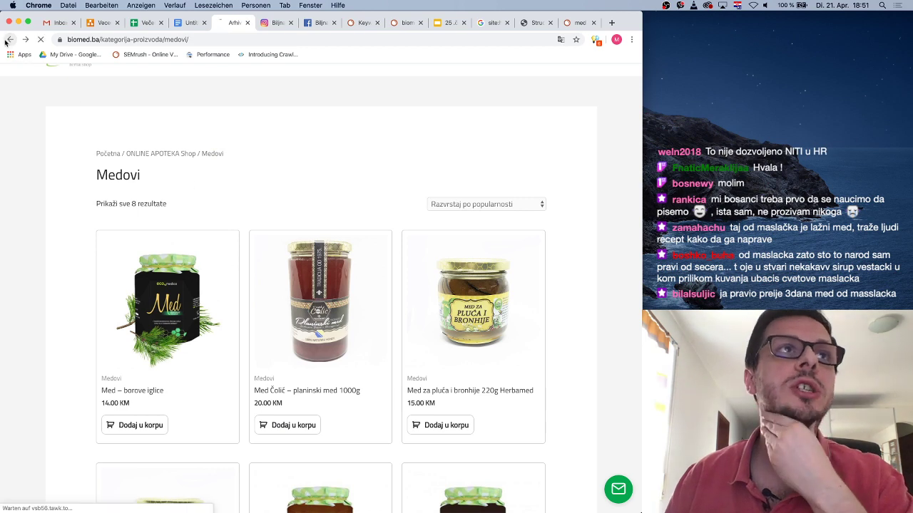
{"action": "left_click", "coordinate": [73, 284]}
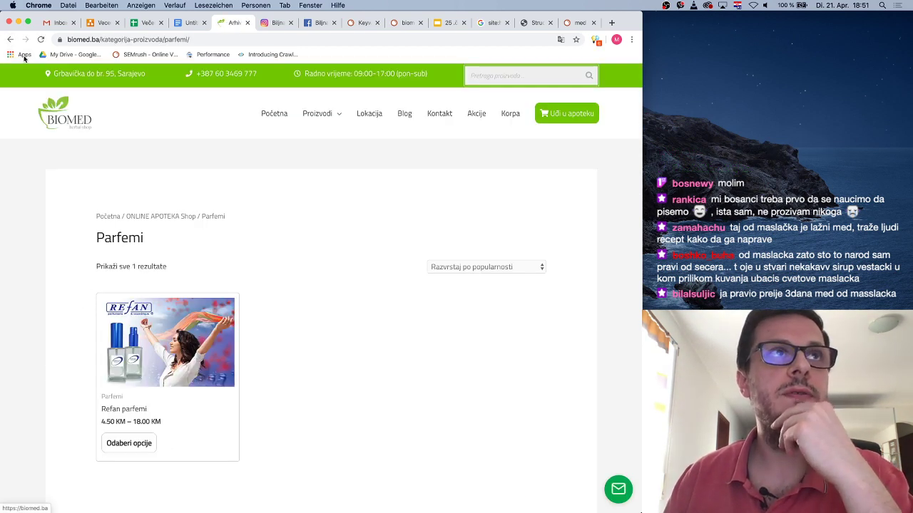
{"action": "left_click", "coordinate": [10, 39]}
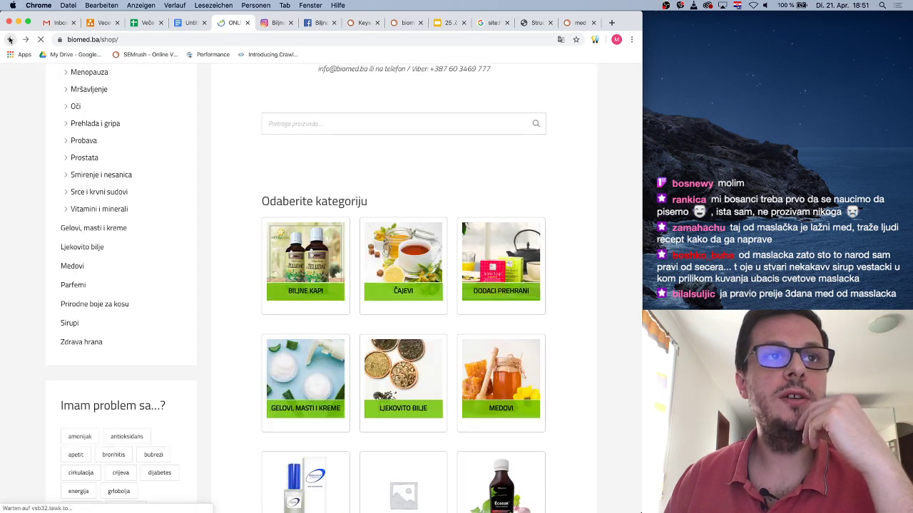
{"action": "left_click", "coordinate": [95, 303]}
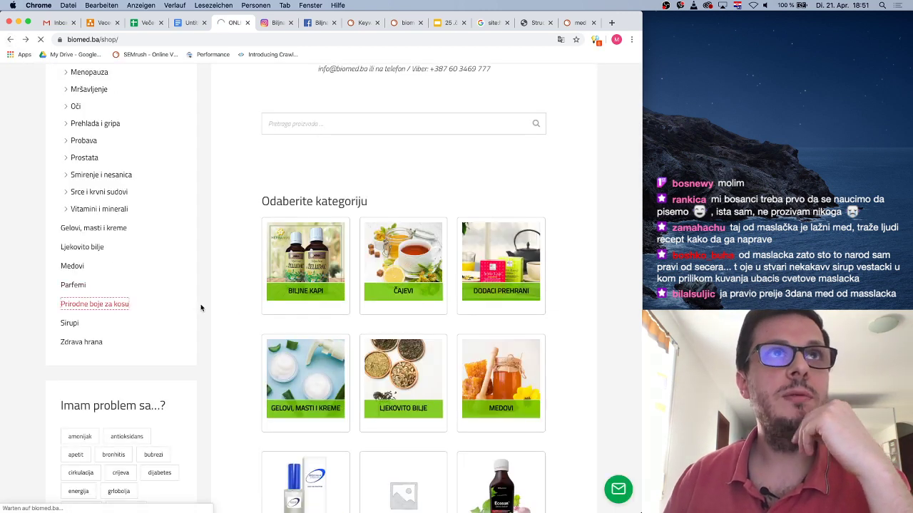
{"action": "scroll", "coordinate": [214, 314], "scroll_direction": "down", "scroll_amount": 5}
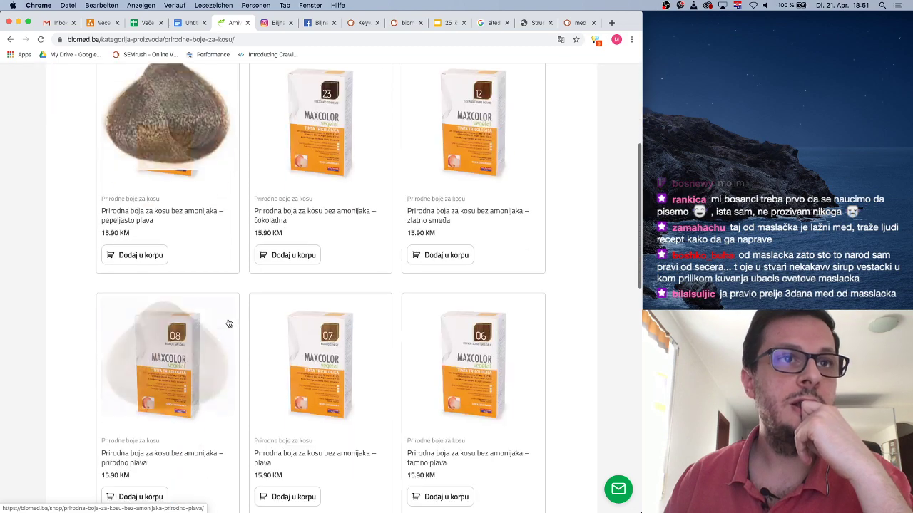
{"action": "scroll", "coordinate": [229, 323], "scroll_direction": "up", "scroll_amount": 4}
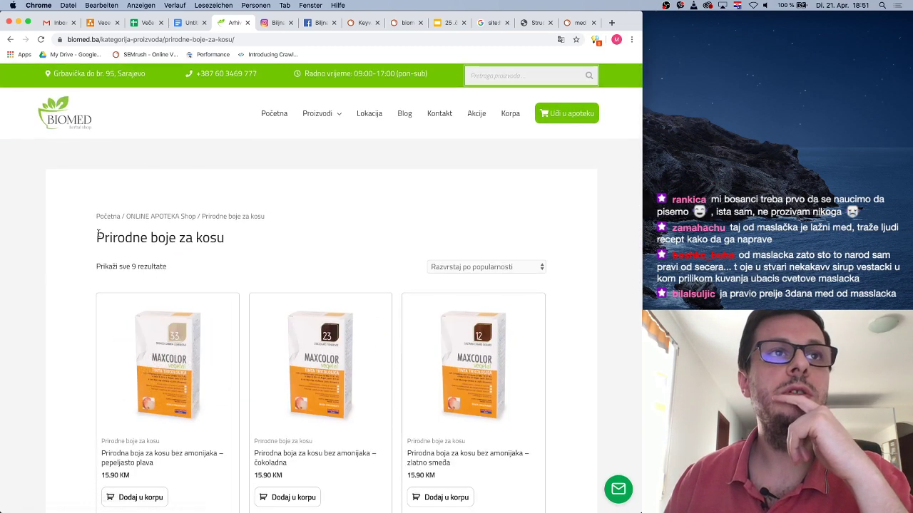
{"action": "left_click_drag", "start_coordinate": [95, 236], "coordinate": [271, 241]}
{"action": "key", "text": "super+c"}
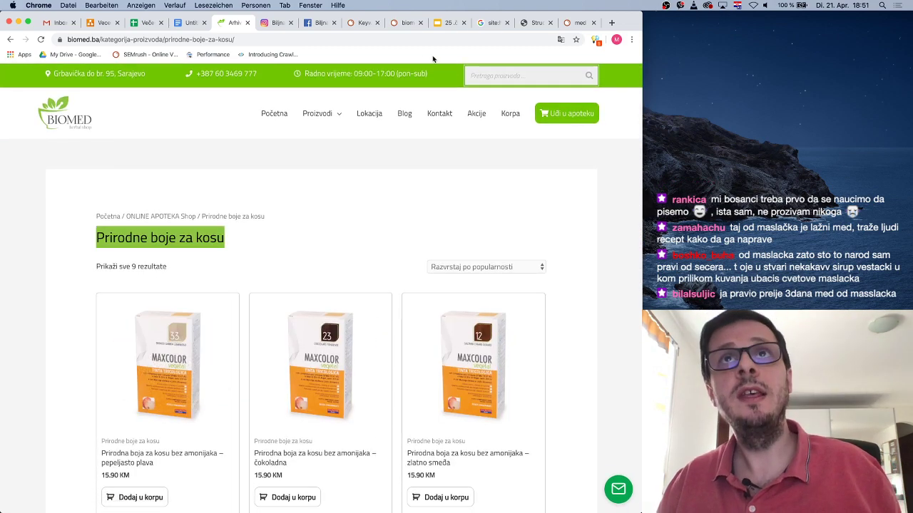
Replace 'med' with 'Prirodne boje za kosu' in SEMrush and run the keyword search
{"action": "left_click", "coordinate": [579, 22]}
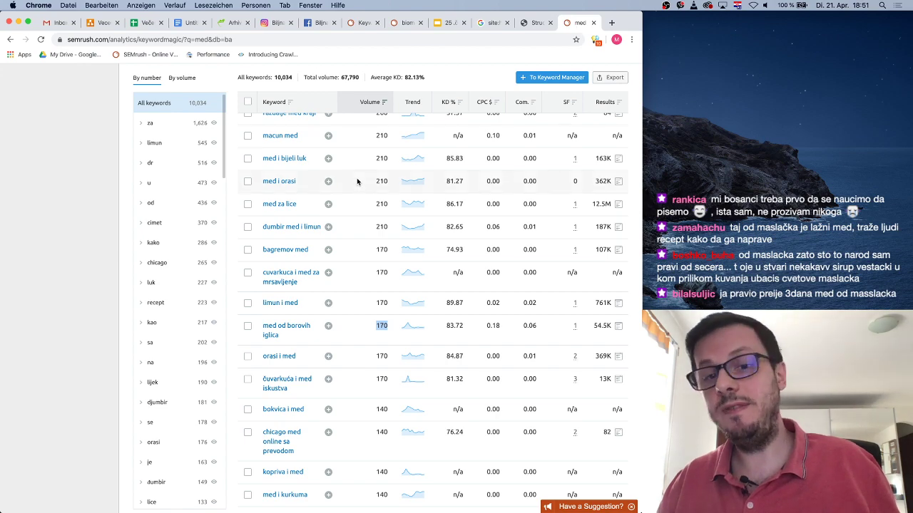
{"action": "scroll", "coordinate": [357, 182], "scroll_direction": "up", "scroll_amount": 10}
{"action": "left_click", "coordinate": [213, 100]}
{"action": "key", "text": "super+v"}
{"action": "left_click", "coordinate": [427, 100]}
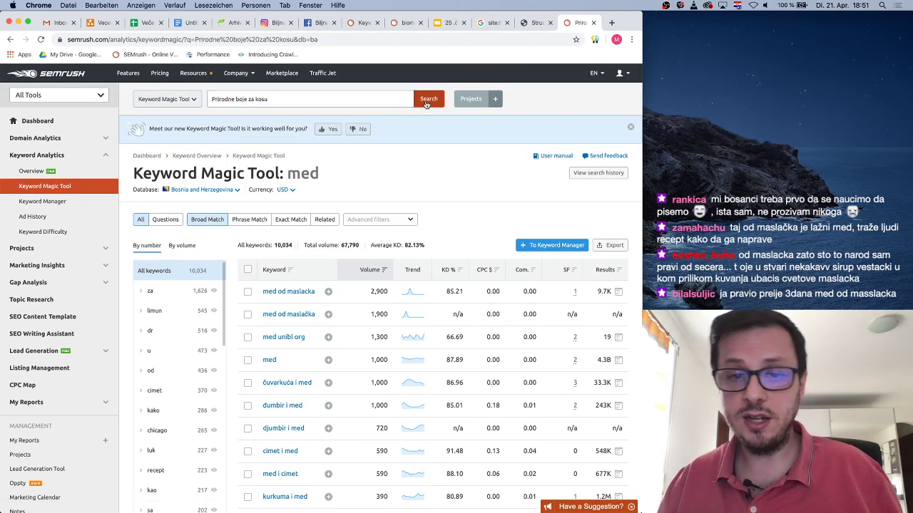
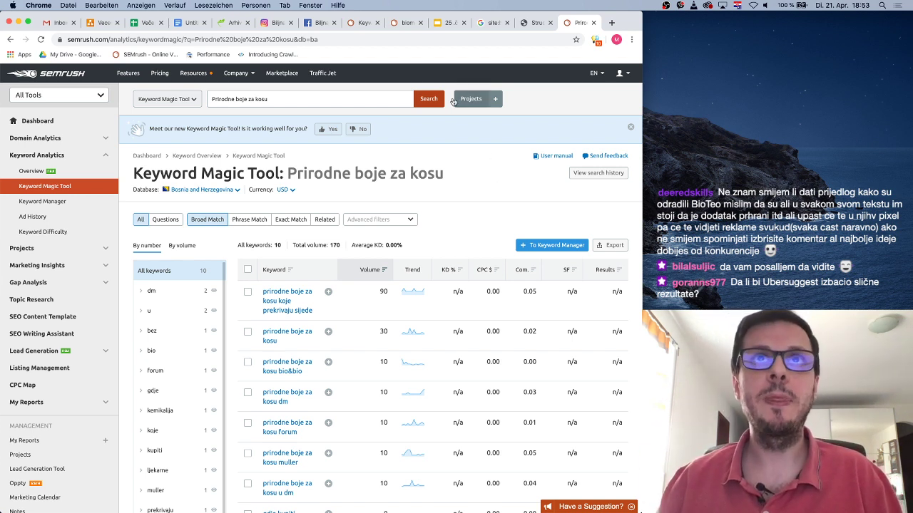
Glance at the biomed.ba Prirodne boje za kosu category page, then return to the SEMrush results
{"action": "left_click", "coordinate": [399, 26]}
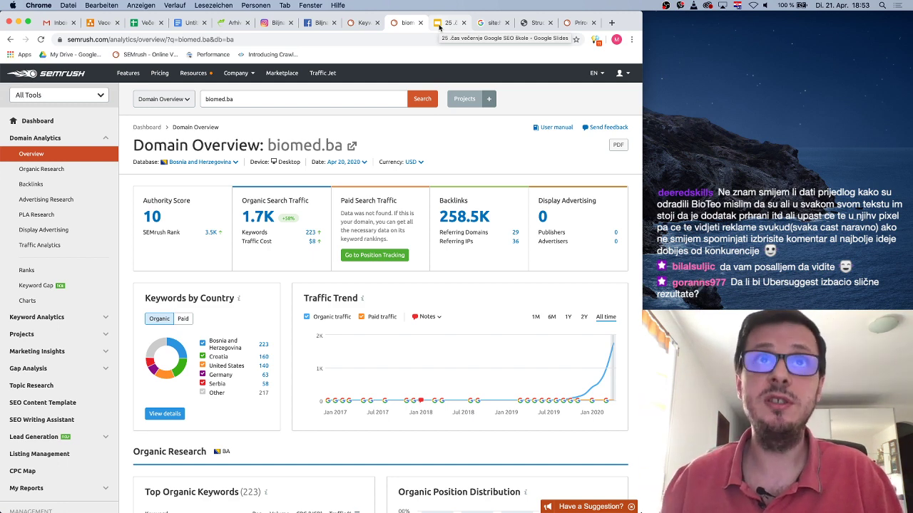
{"action": "left_click", "coordinate": [233, 22]}
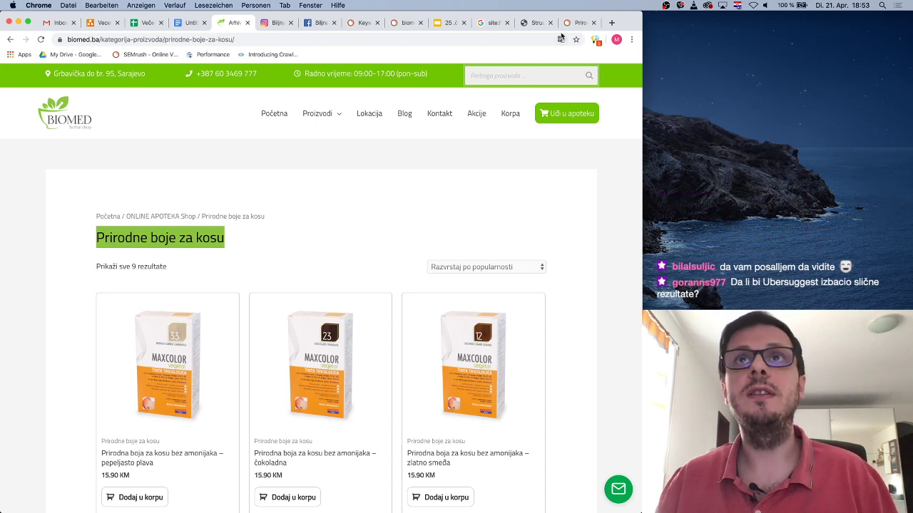
{"action": "left_click", "coordinate": [577, 23]}
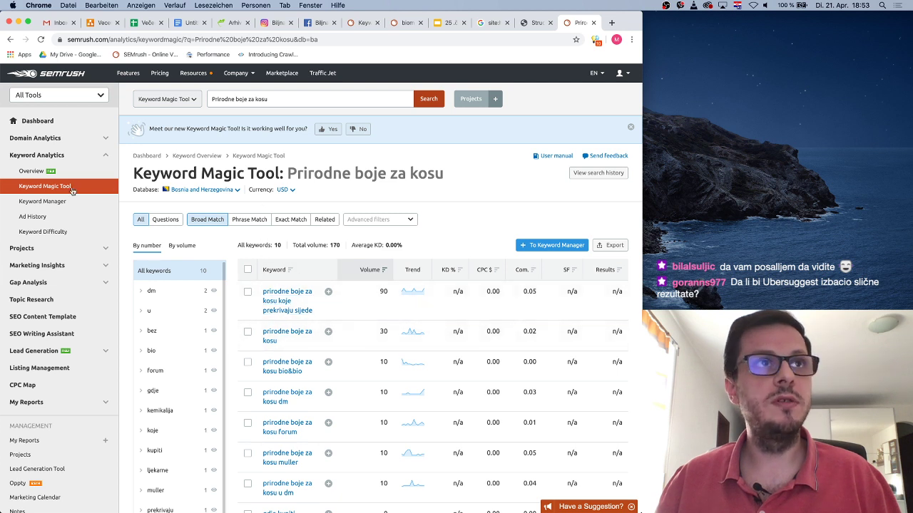
Load the Keyword Overview for 'Prirodne boje za kosu' (volume 30, global 520), retrying after an error
{"action": "left_click", "coordinate": [32, 174]}
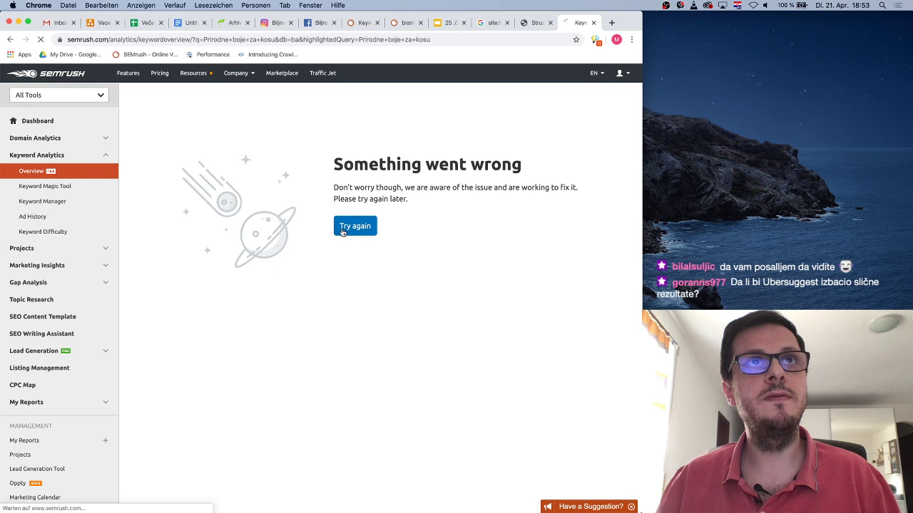
{"action": "left_click", "coordinate": [342, 232]}
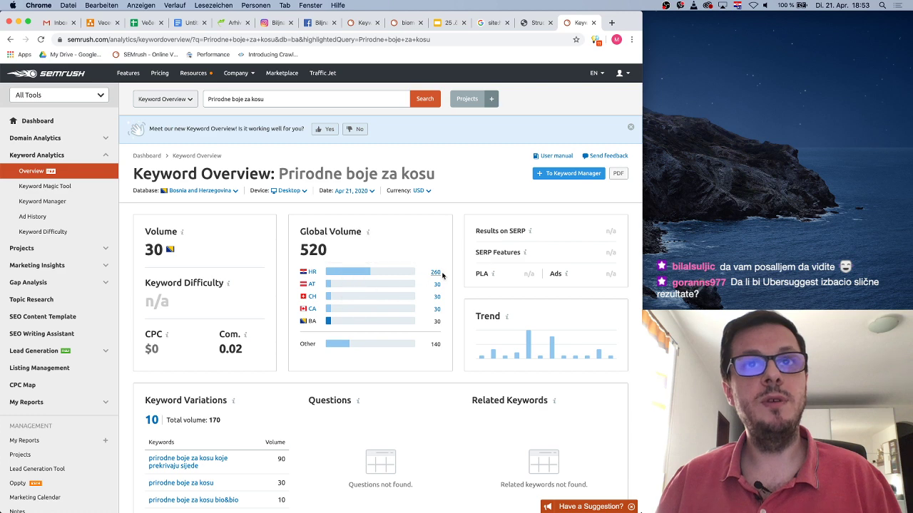
{"action": "scroll", "coordinate": [415, 378], "scroll_direction": "down", "scroll_amount": 5}
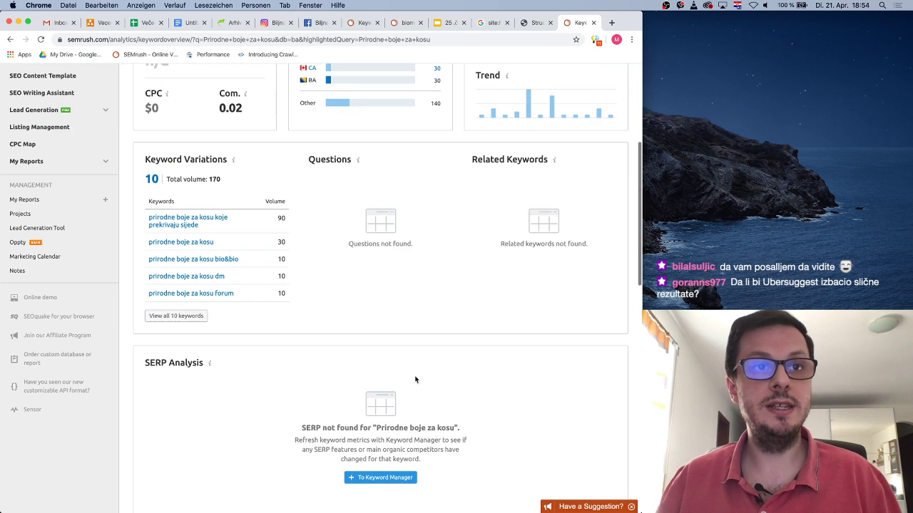
{"action": "scroll", "coordinate": [416, 380], "scroll_direction": "up", "scroll_amount": 5}
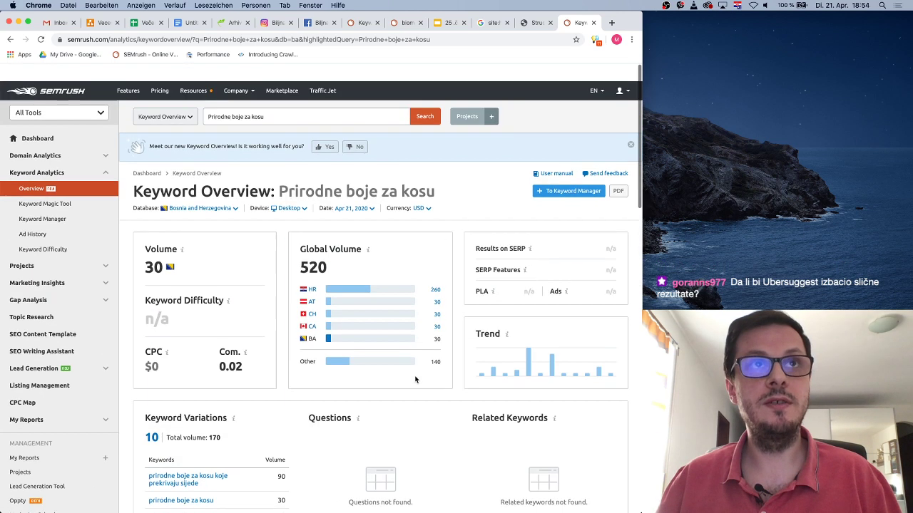
Review the biomed.ba hair dye category page by scrolling through its products
{"action": "left_click", "coordinate": [231, 23]}
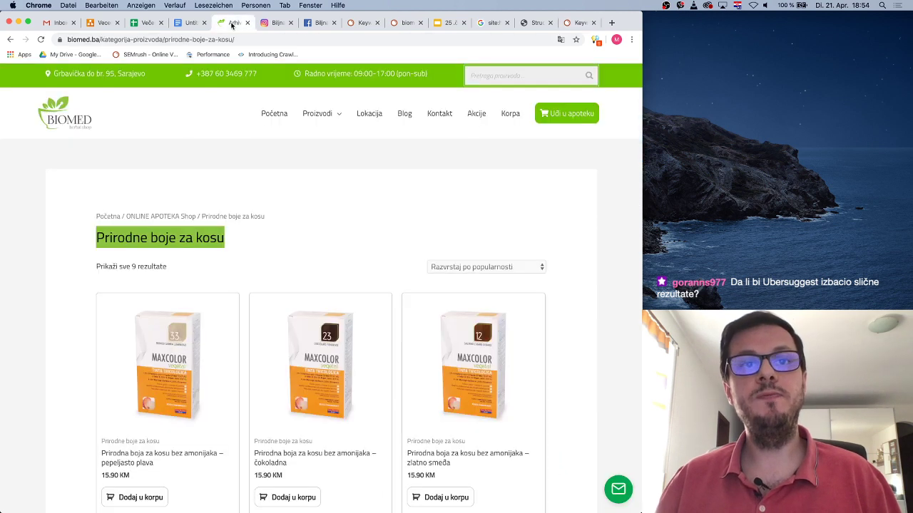
{"action": "left_click", "coordinate": [272, 251]}
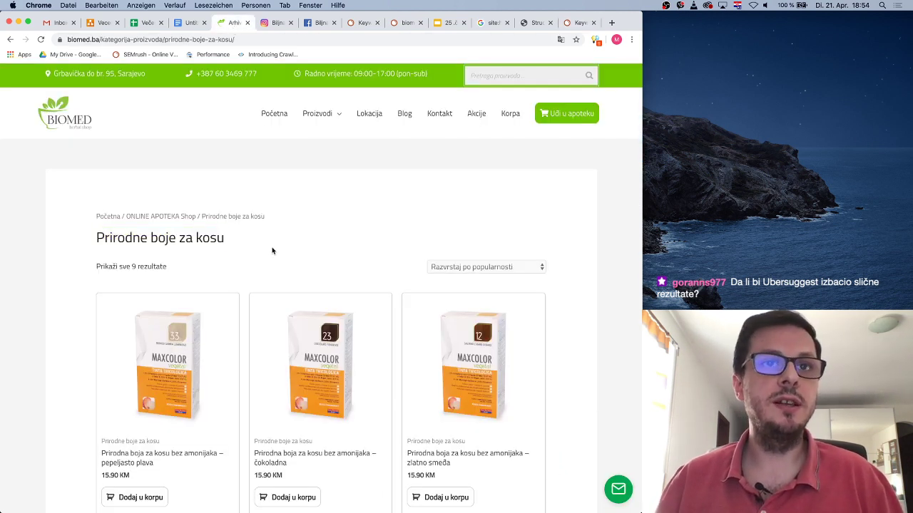
{"action": "scroll", "coordinate": [271, 250], "scroll_direction": "down", "scroll_amount": 4}
{"action": "scroll", "coordinate": [253, 238], "scroll_direction": "down", "scroll_amount": 2}
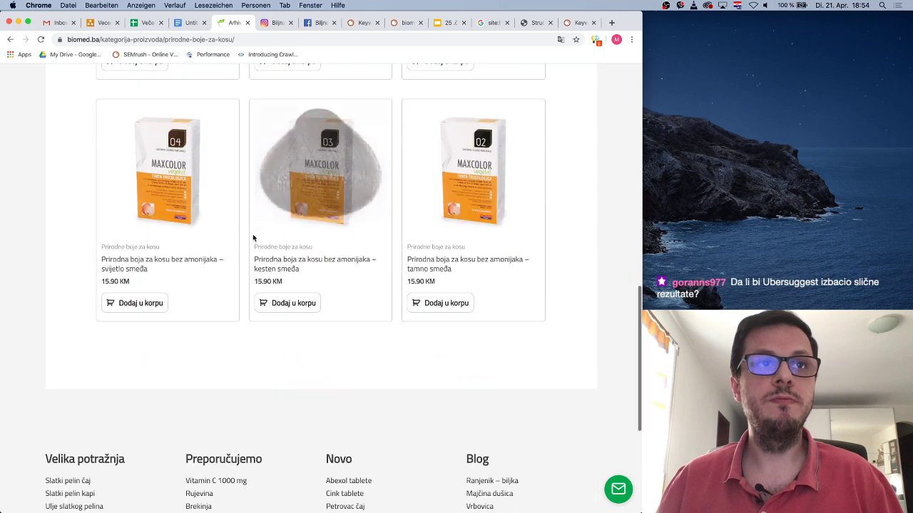
{"action": "scroll", "coordinate": [252, 236], "scroll_direction": "up", "scroll_amount": 9}
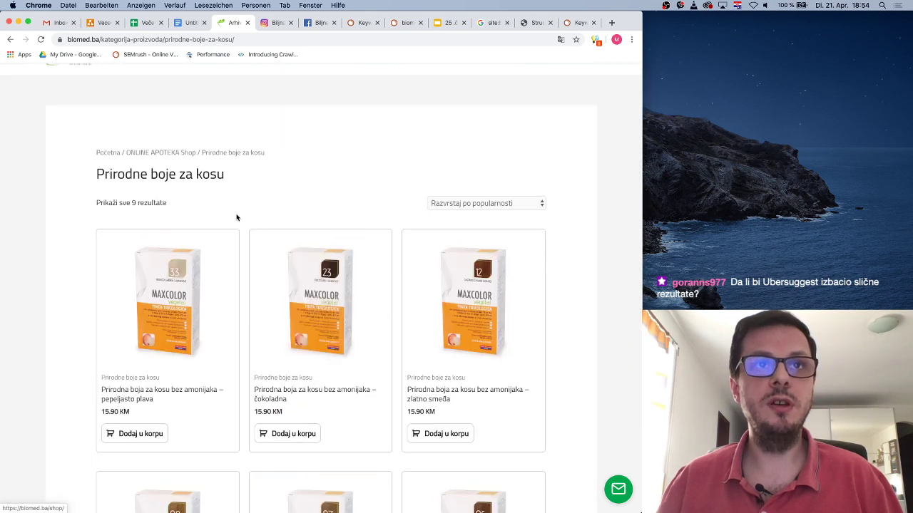
{"action": "scroll", "coordinate": [285, 166], "scroll_direction": "up", "scroll_amount": 3}
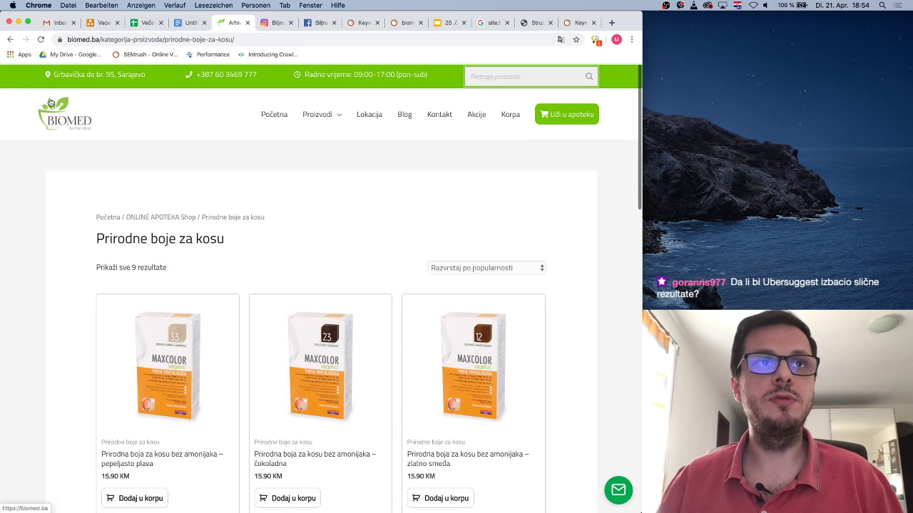
From the main shop page, browse the Sirupi category with Ecopyn, Ecosan and Ecovit syrups
{"action": "left_click", "coordinate": [10, 40]}
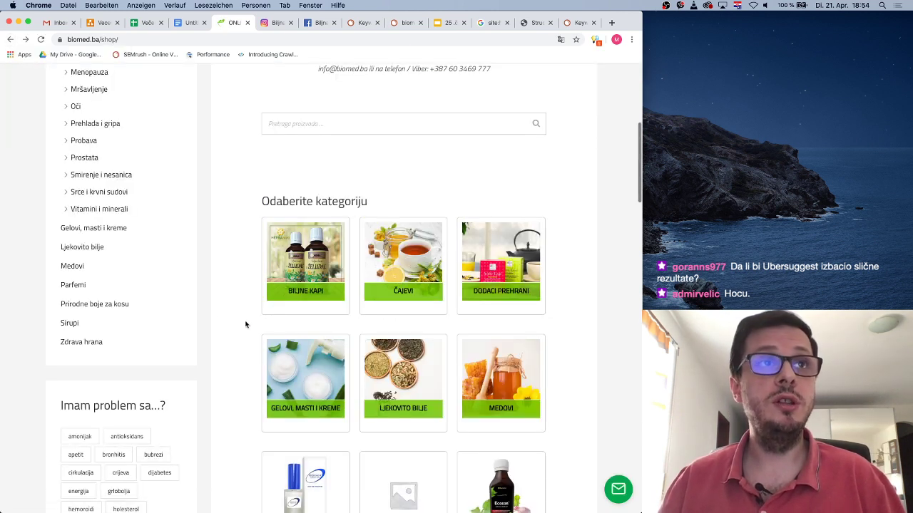
{"action": "left_click", "coordinate": [71, 325]}
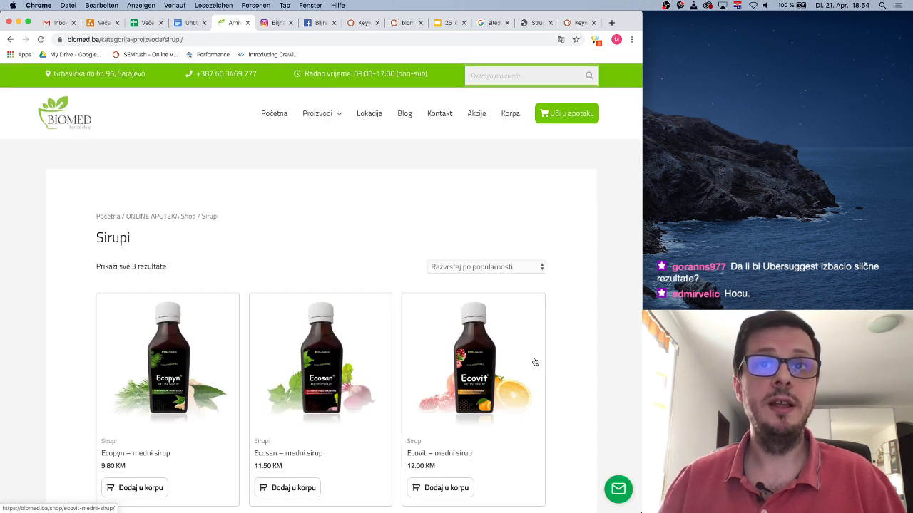
{"action": "scroll", "coordinate": [535, 362], "scroll_direction": "down", "scroll_amount": 3}
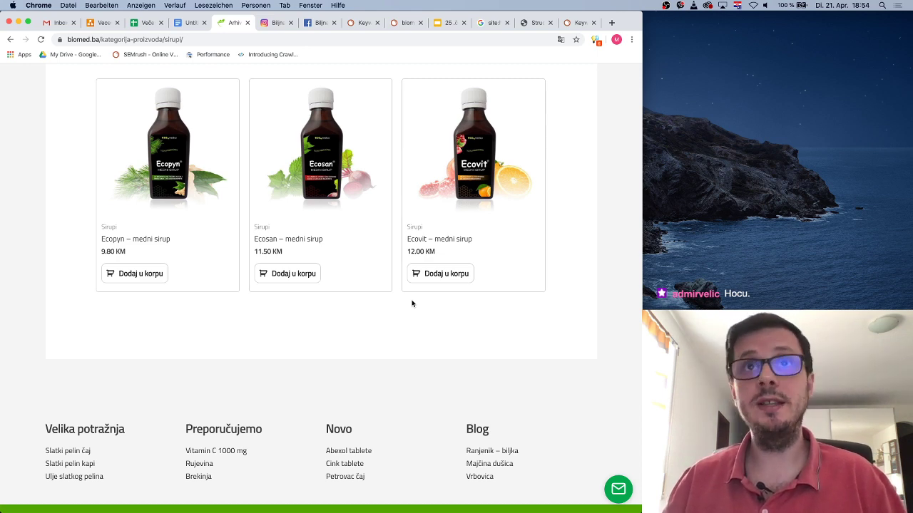
{"action": "scroll", "coordinate": [411, 303], "scroll_direction": "up", "scroll_amount": 3}
{"action": "scroll", "coordinate": [412, 303], "scroll_direction": "down", "scroll_amount": 2}
{"action": "scroll", "coordinate": [411, 304], "scroll_direction": "up", "scroll_amount": 1}
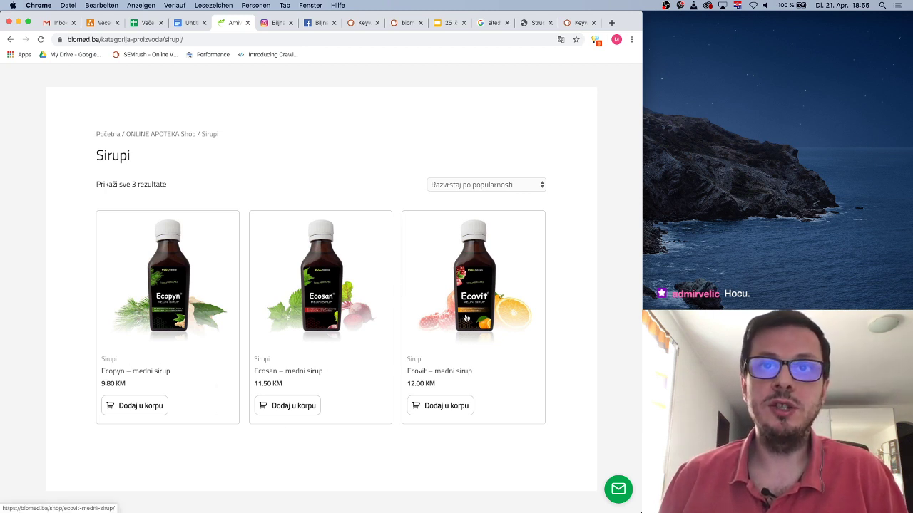
Read the Ecopyn syrup description, highlighting 'odbranu Vašeg organizma', then return to Sirupi
{"action": "left_click", "coordinate": [147, 373]}
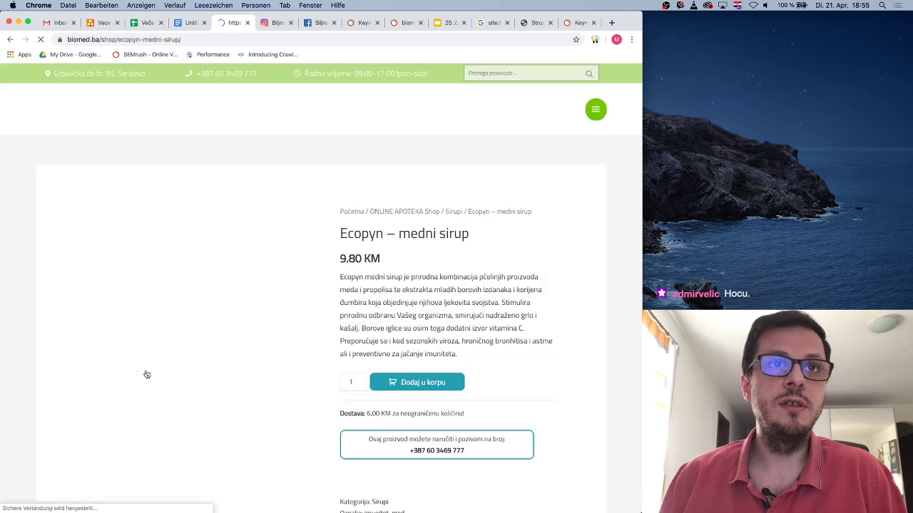
{"action": "left_click_drag", "start_coordinate": [490, 282], "coordinate": [496, 294]}
{"action": "left_click", "coordinate": [405, 294]}
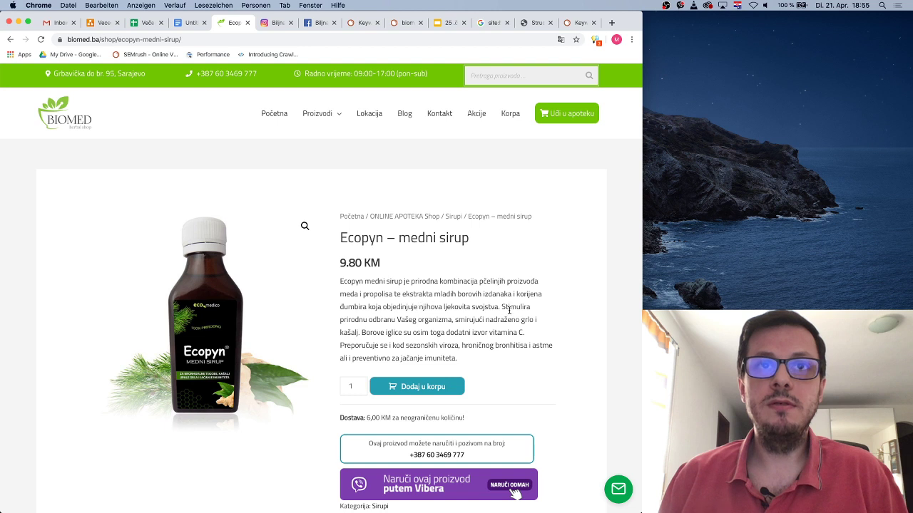
{"action": "left_click_drag", "start_coordinate": [368, 320], "coordinate": [449, 320]}
{"action": "left_click", "coordinate": [448, 319]}
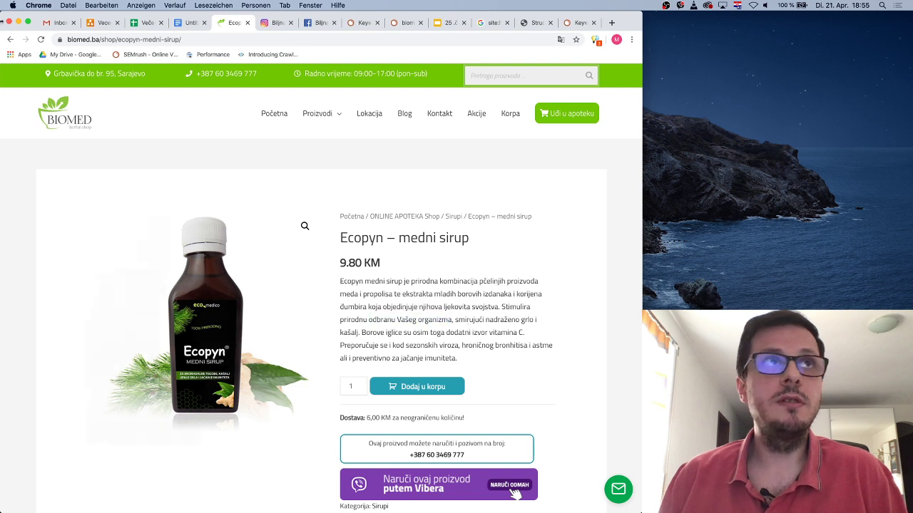
{"action": "left_click", "coordinate": [10, 39]}
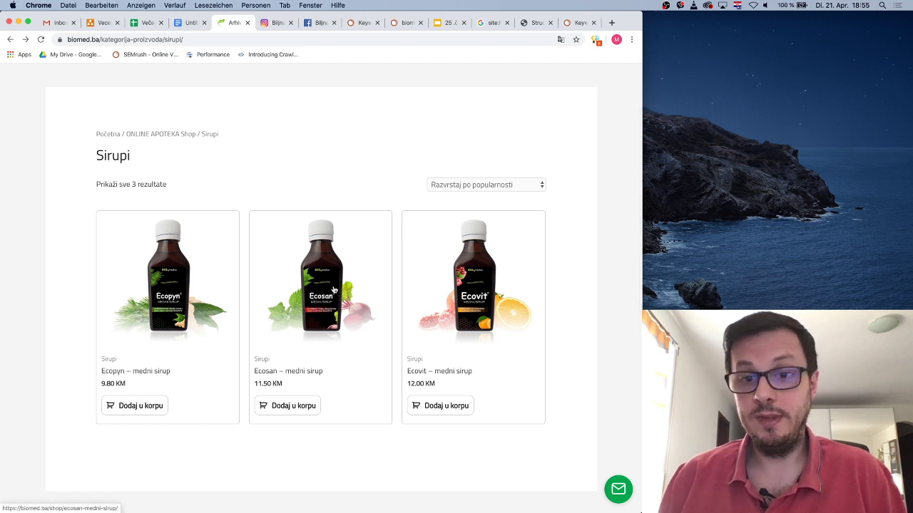
Read the Ecosan syrup description, noting 'jetre' and 'Pospješuje', then open the Ecovit product
{"action": "left_click", "coordinate": [333, 289]}
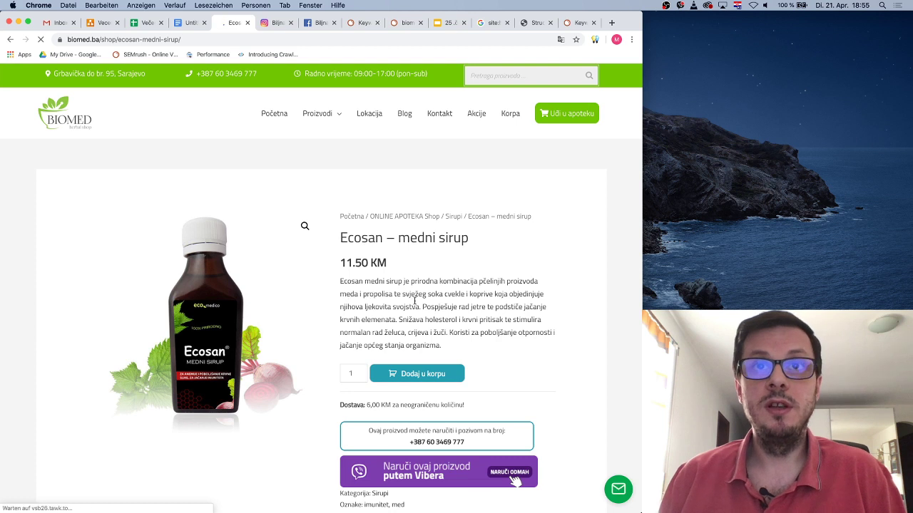
{"action": "double_click", "coordinate": [475, 307]}
{"action": "left_click", "coordinate": [476, 307]}
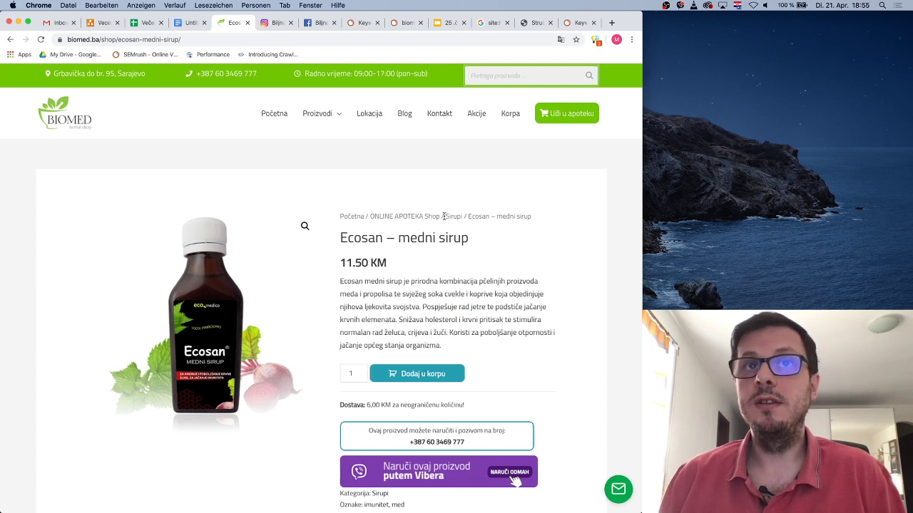
{"action": "double_click", "coordinate": [432, 308]}
{"action": "left_click", "coordinate": [479, 309]}
{"action": "scroll", "coordinate": [511, 306], "scroll_direction": "down", "scroll_amount": 1}
{"action": "scroll", "coordinate": [511, 306], "scroll_direction": "down", "scroll_amount": 1}
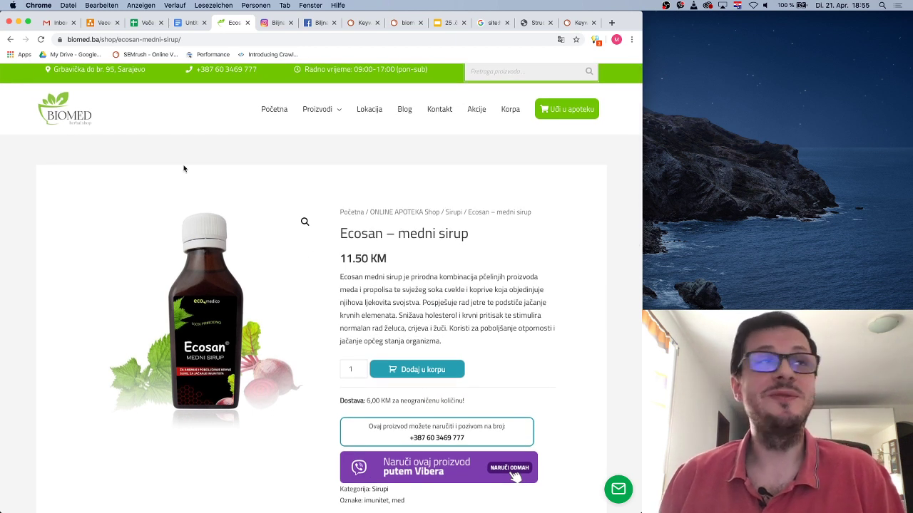
{"action": "scroll", "coordinate": [310, 253], "scroll_direction": "down", "scroll_amount": 1}
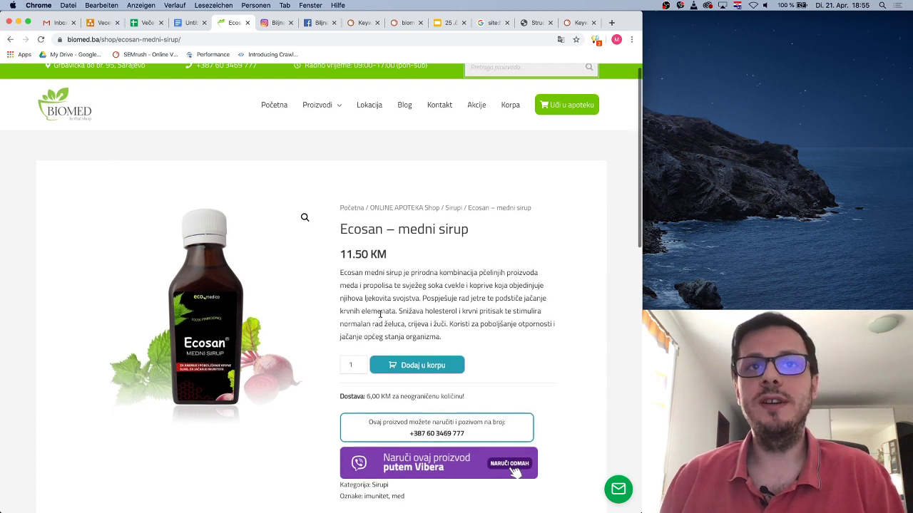
{"action": "left_click", "coordinate": [10, 39]}
{"action": "left_click", "coordinate": [464, 246]}
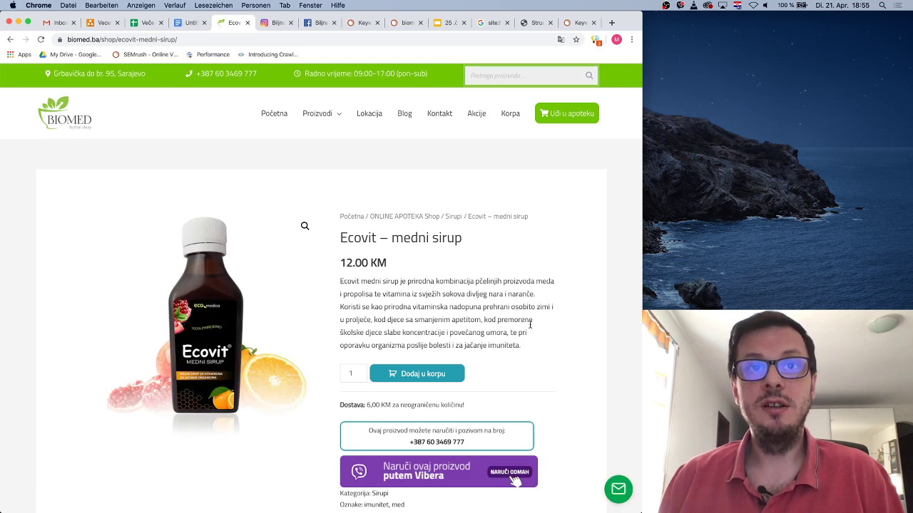
Read the Ecovit description, highlighting the schoolchildren, 'smanjenim' and fatigue passages
{"action": "left_click_drag", "start_coordinate": [348, 333], "coordinate": [481, 320]}
{"action": "left_click", "coordinate": [448, 332]}
{"action": "left_click", "coordinate": [441, 321]}
{"action": "left_click", "coordinate": [394, 238]}
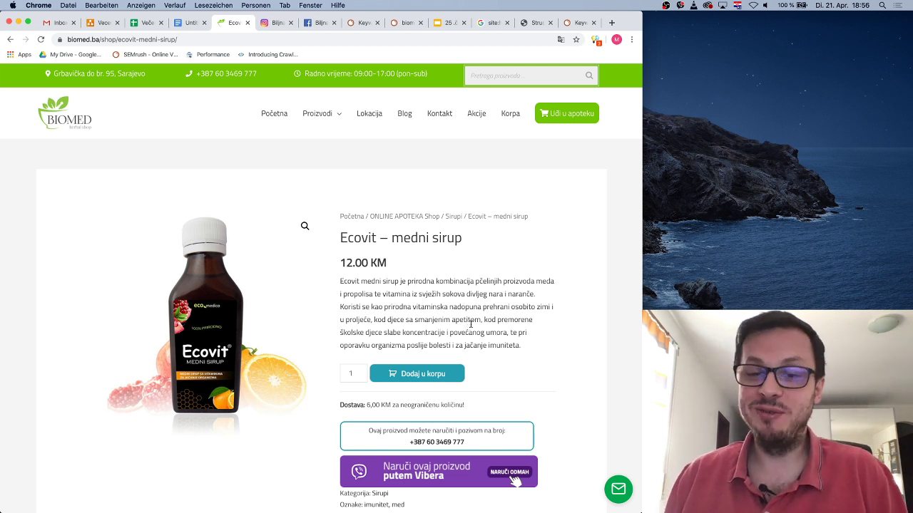
{"action": "scroll", "coordinate": [470, 325], "scroll_direction": "down", "scroll_amount": 2}
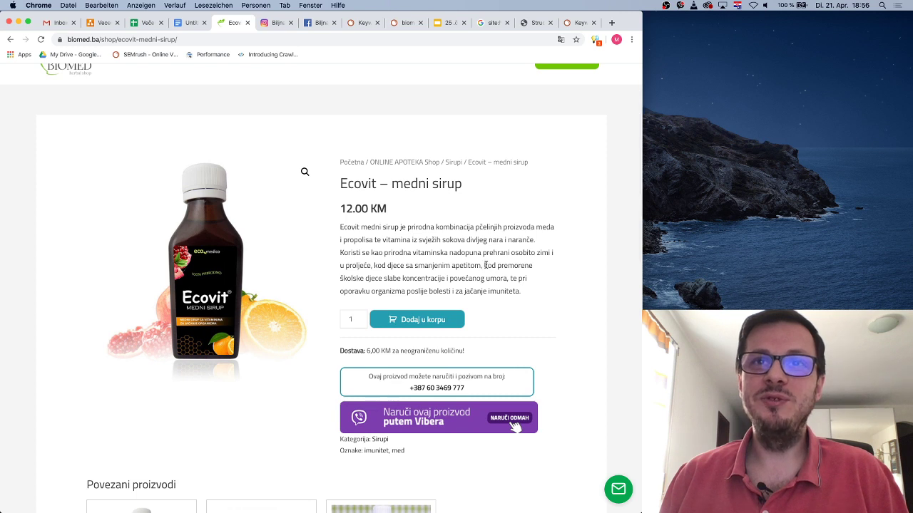
{"action": "left_click_drag", "start_coordinate": [485, 265], "coordinate": [507, 278]}
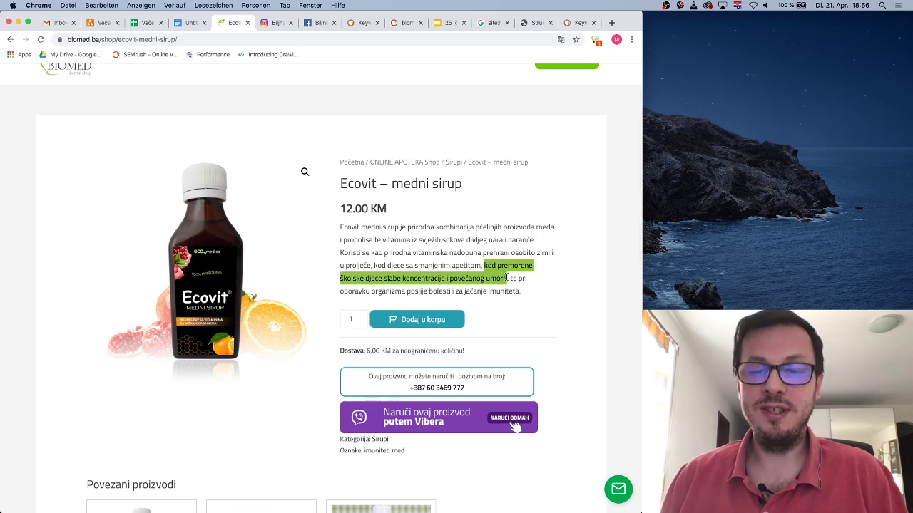
{"action": "left_click", "coordinate": [514, 283]}
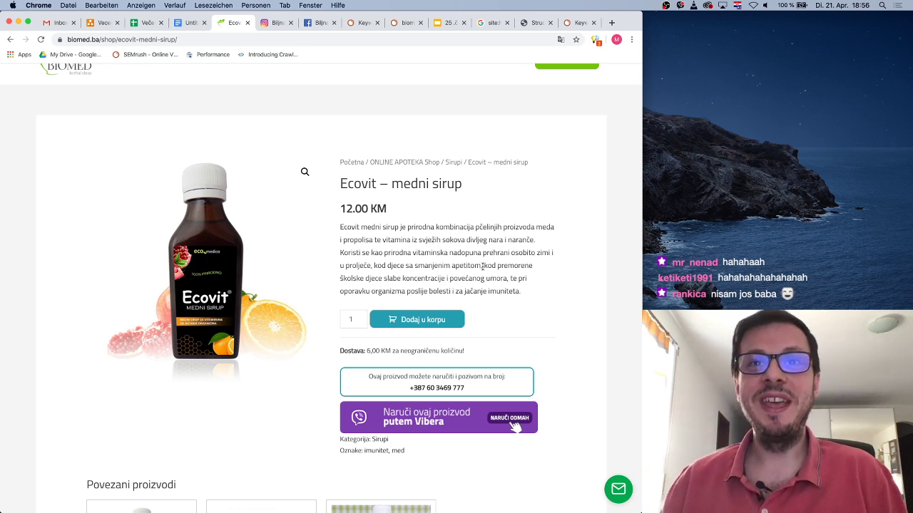
Highlight Ecovit's concentration, fatigue and immunity claims, then return to the Sirupi category
{"action": "left_click_drag", "start_coordinate": [485, 265], "coordinate": [511, 277]}
{"action": "left_click", "coordinate": [511, 277]}
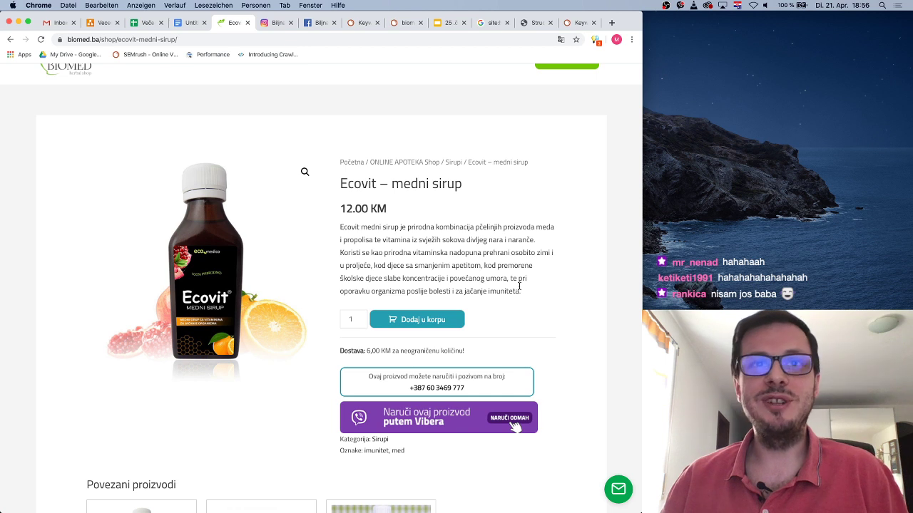
{"action": "left_click_drag", "start_coordinate": [385, 278], "coordinate": [508, 278]}
{"action": "left_click", "coordinate": [430, 275]}
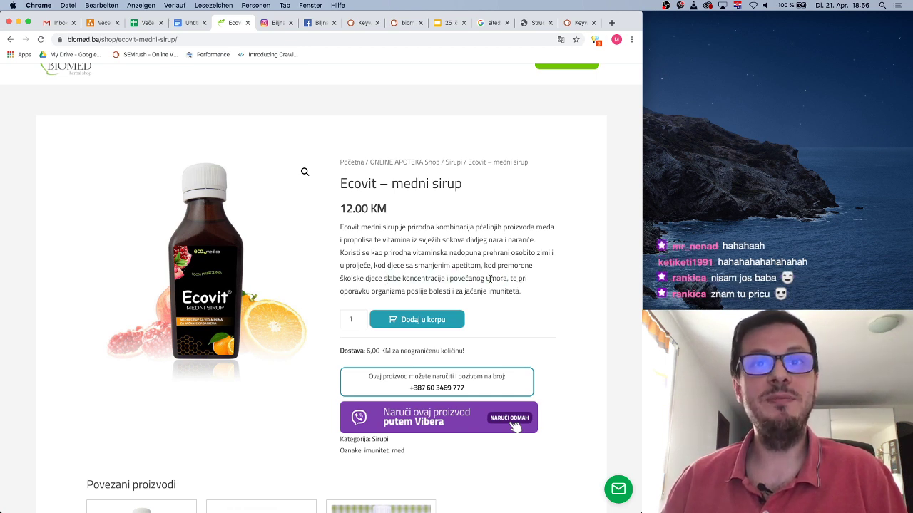
{"action": "left_click_drag", "start_coordinate": [385, 293], "coordinate": [512, 291]}
{"action": "left_click", "coordinate": [522, 295]}
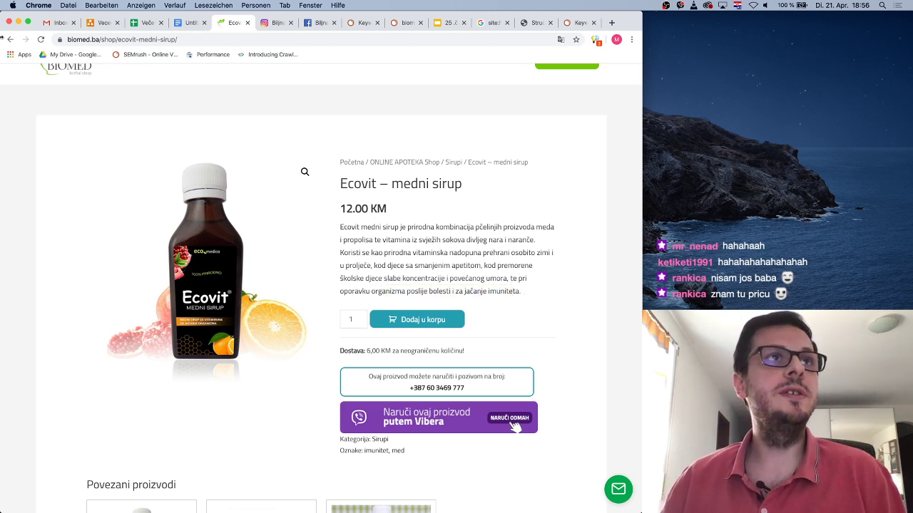
{"action": "left_click", "coordinate": [8, 40]}
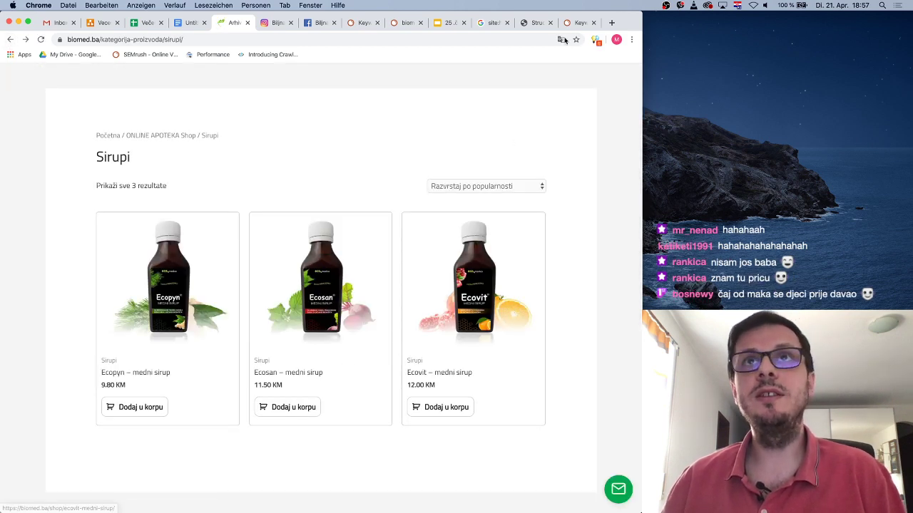
Run a SEMrush Keyword Overview for 'medni sirup'
{"action": "left_click", "coordinate": [580, 22]}
{"action": "triple_click", "coordinate": [281, 100]}
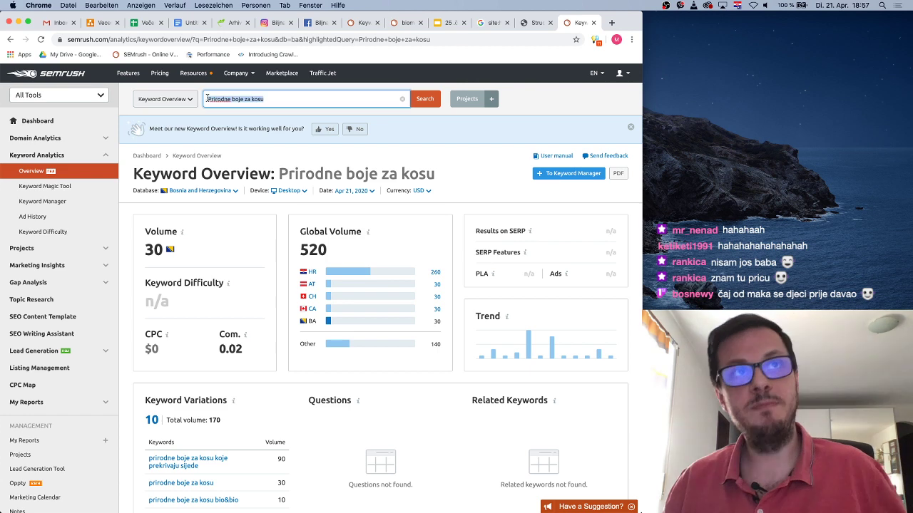
{"action": "type", "text": "medni sirup"}
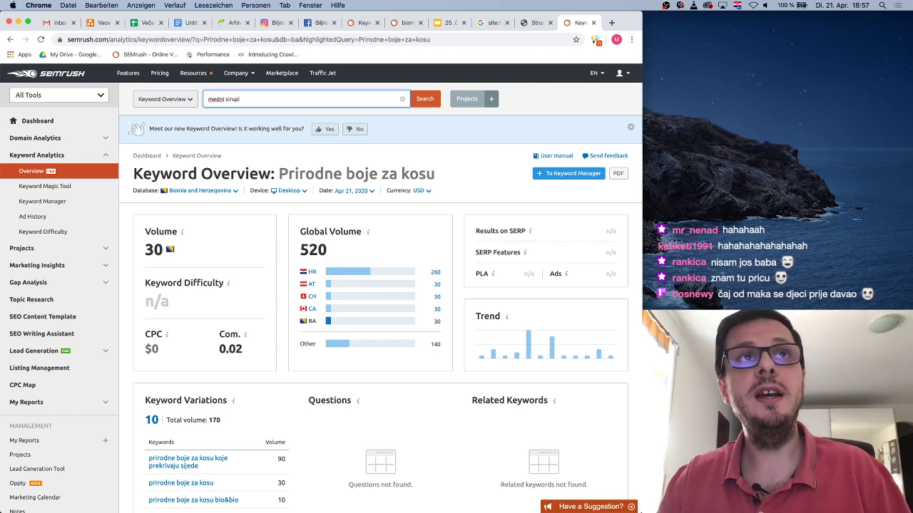
{"action": "key", "text": "Return"}
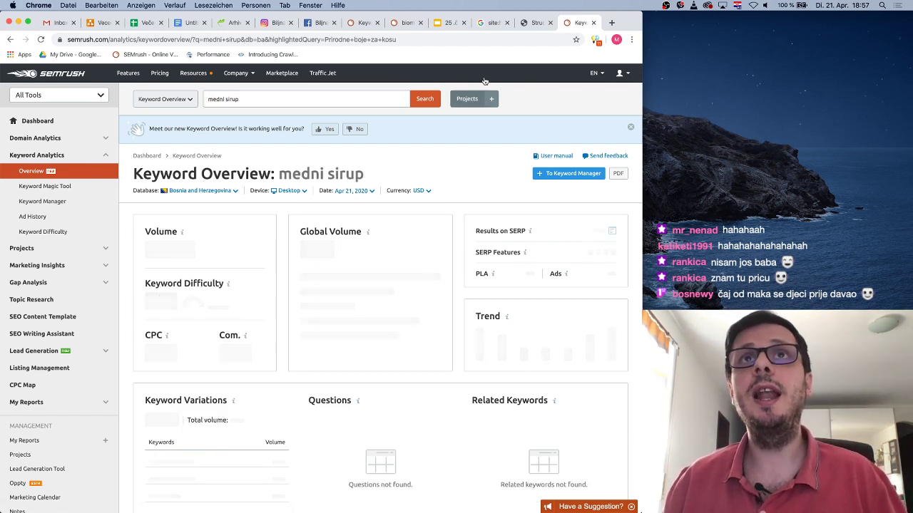
Check the structured data test results and the biomed.ba Sirupi category heading
{"action": "left_click", "coordinate": [535, 22]}
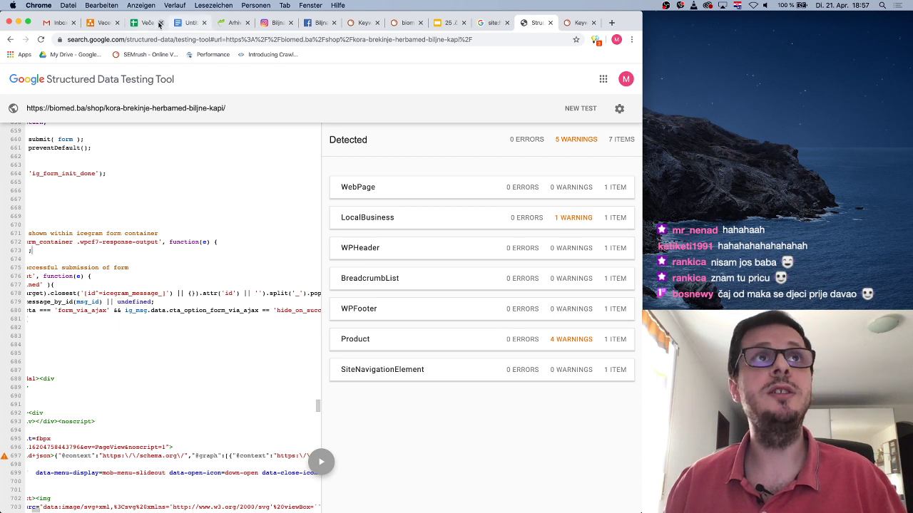
{"action": "left_click", "coordinate": [232, 22]}
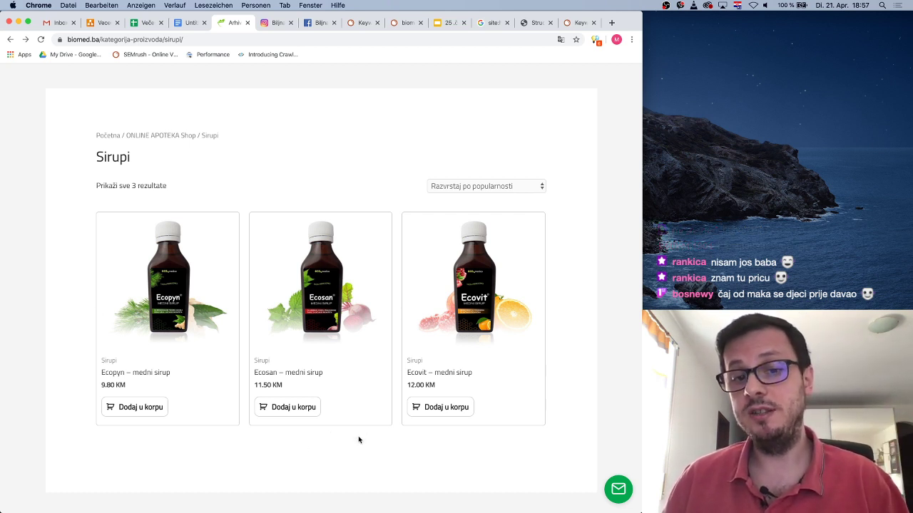
{"action": "left_click_drag", "start_coordinate": [88, 160], "coordinate": [201, 163]}
{"action": "left_click", "coordinate": [129, 166]}
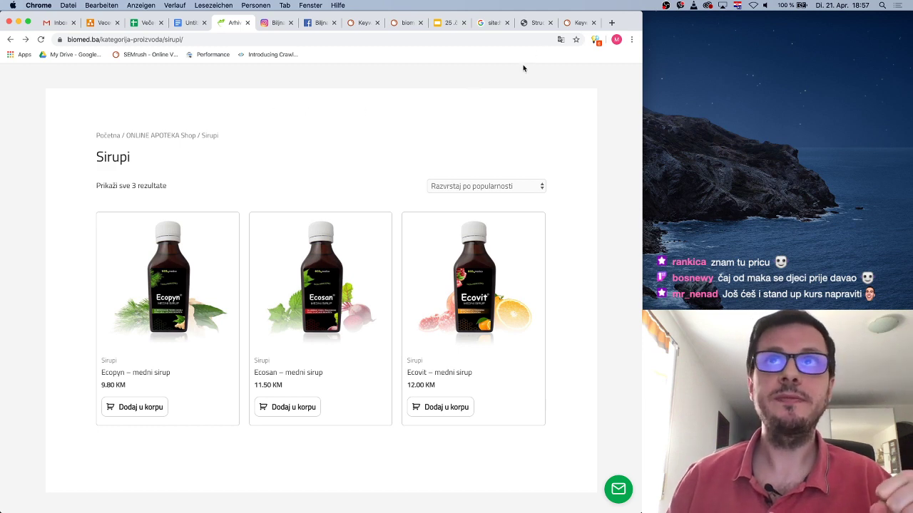
Review the 'medni sirup' overview, noting its search volume of 10
{"action": "left_click", "coordinate": [578, 22]}
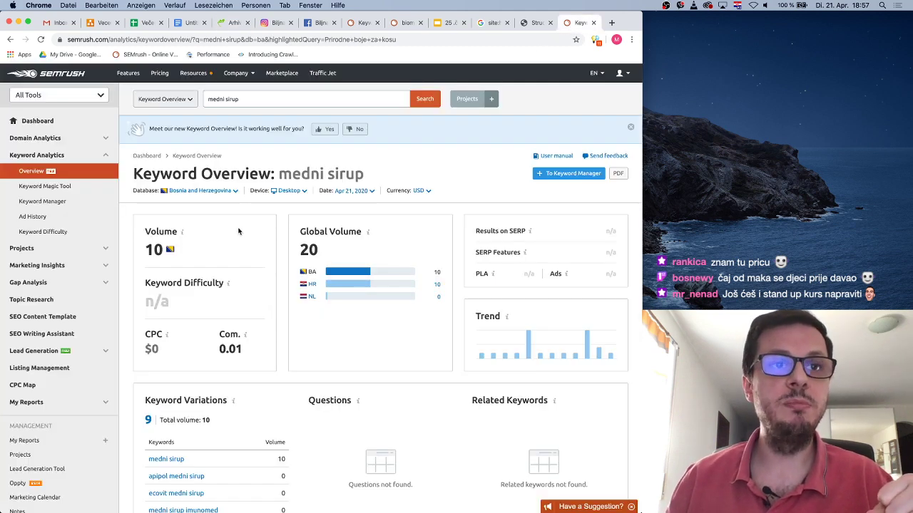
{"action": "scroll", "coordinate": [247, 294], "scroll_direction": "down", "scroll_amount": 1}
{"action": "left_click_drag", "start_coordinate": [158, 196], "coordinate": [146, 196]}
{"action": "left_click", "coordinate": [221, 201]}
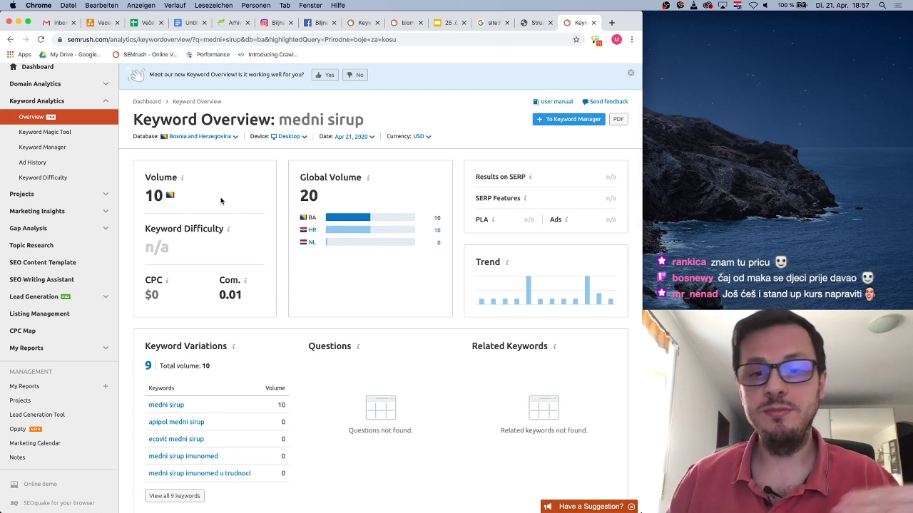
{"action": "scroll", "coordinate": [240, 231], "scroll_direction": "up", "scroll_amount": 2}
{"action": "scroll", "coordinate": [239, 231], "scroll_direction": "up", "scroll_amount": 1}
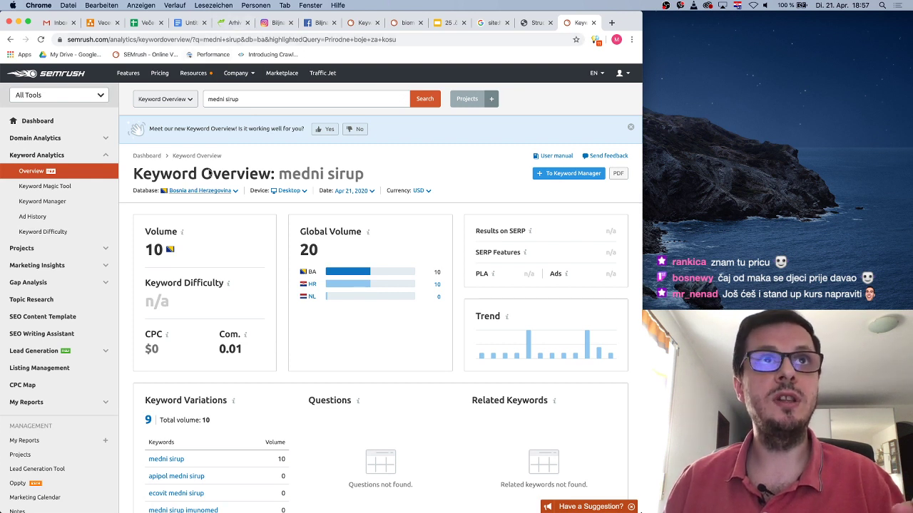
Search 'sirup imunitet', note 'sirup za imunitet' at 210, and return to biomed.ba
{"action": "left_click_drag", "start_coordinate": [225, 99], "coordinate": [208, 99]}
{"action": "key", "text": "BackSpace"}
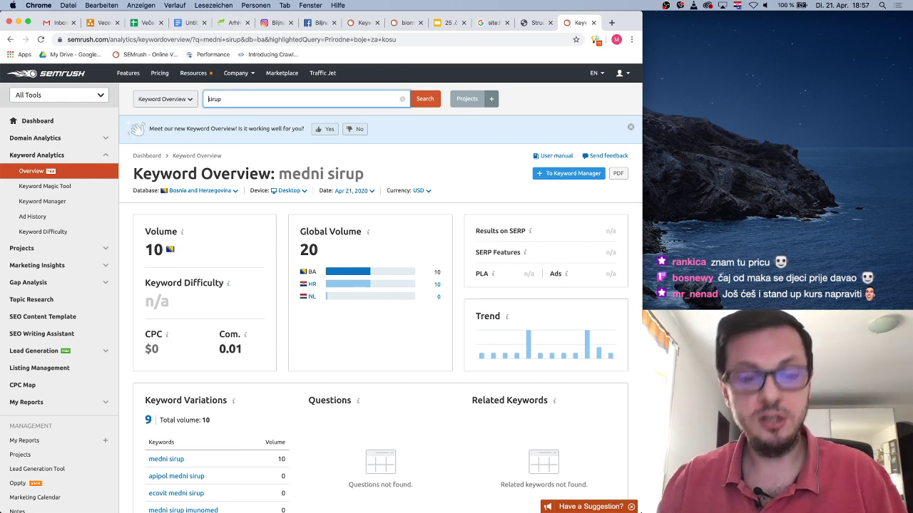
{"action": "type", "text": "imunitet"}
{"action": "key", "text": "Return"}
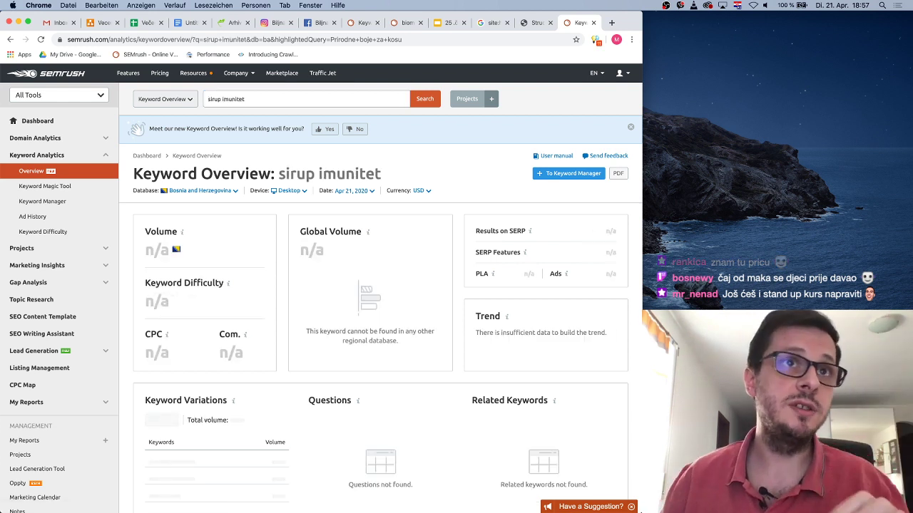
{"action": "scroll", "coordinate": [264, 399], "scroll_direction": "down", "scroll_amount": 2}
{"action": "double_click", "coordinate": [279, 390]}
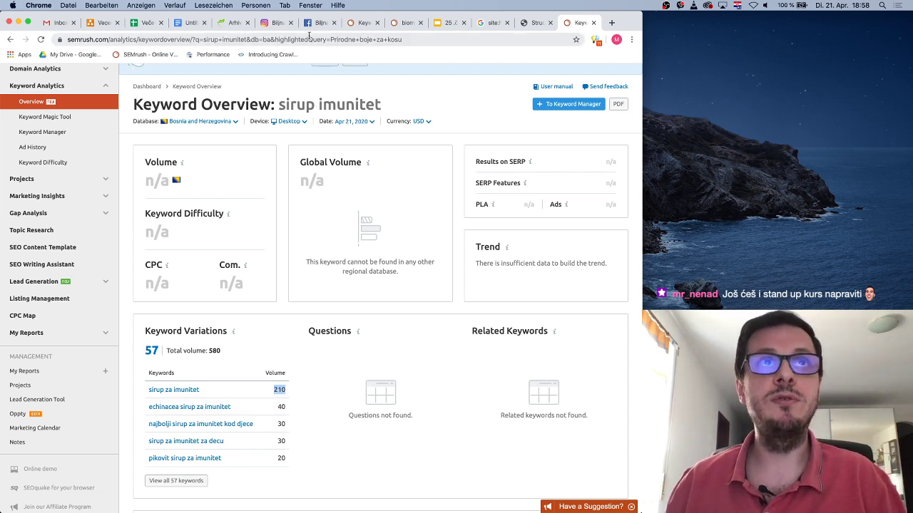
{"action": "left_click", "coordinate": [236, 23]}
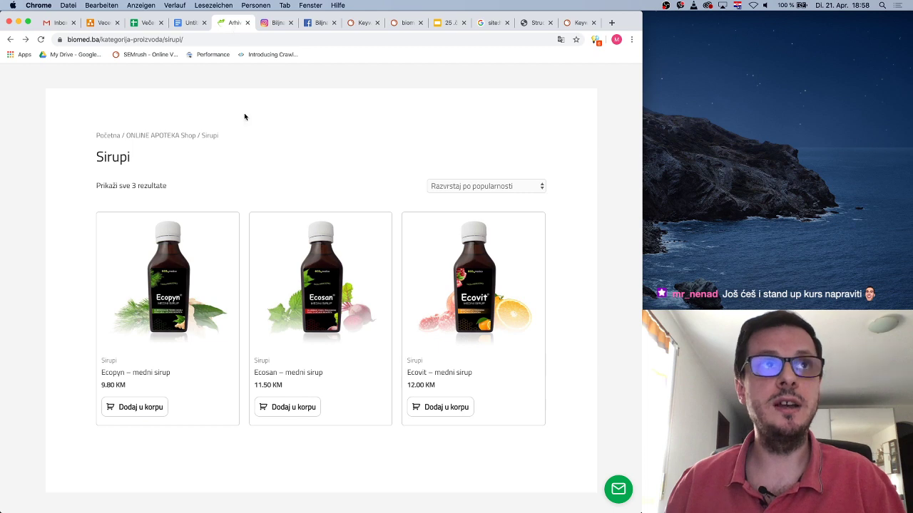
Open Ashwagandha u prahu 100g (9.70 KM) from Zdrava hrana and select the word Ashwagandha
{"action": "left_click", "coordinate": [10, 39]}
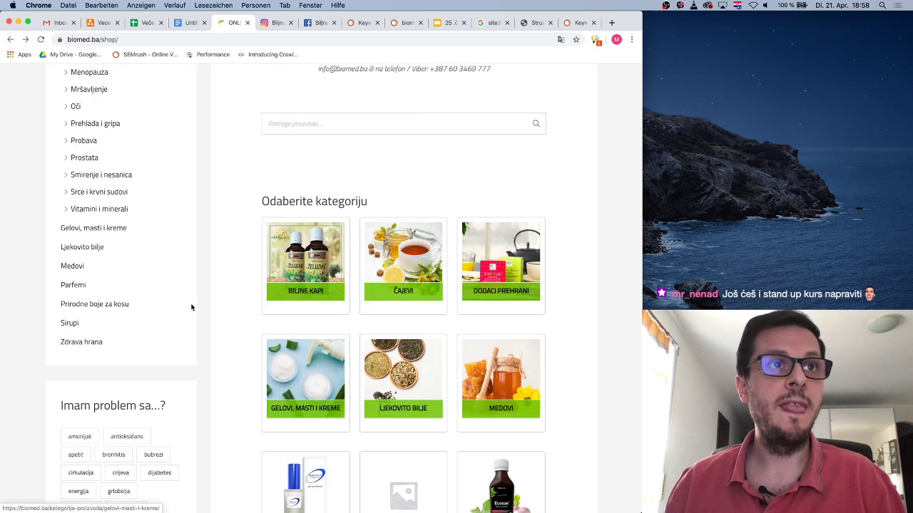
{"action": "left_click", "coordinate": [80, 344]}
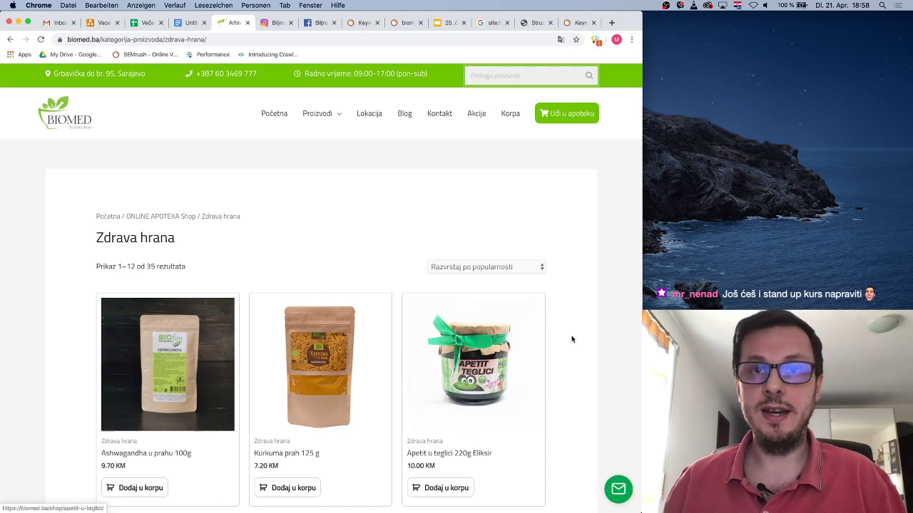
{"action": "scroll", "coordinate": [570, 335], "scroll_direction": "down", "scroll_amount": 4}
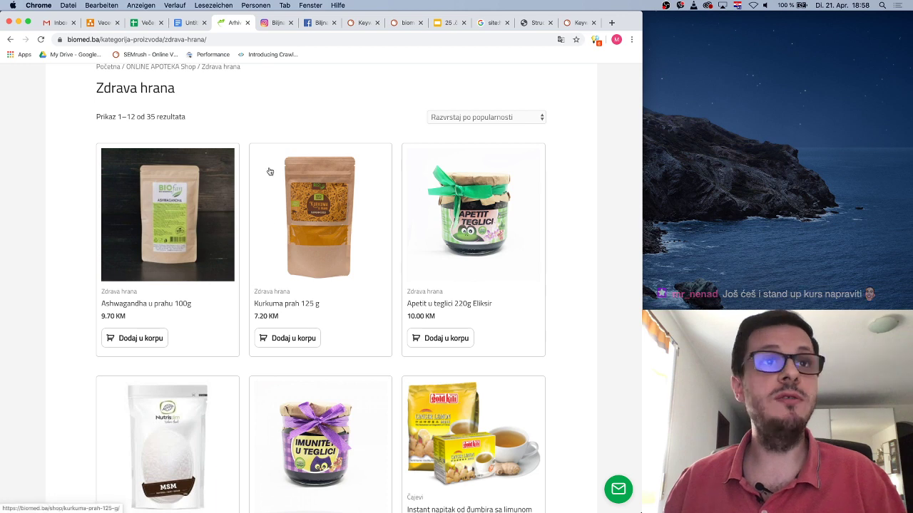
{"action": "left_click", "coordinate": [156, 305]}
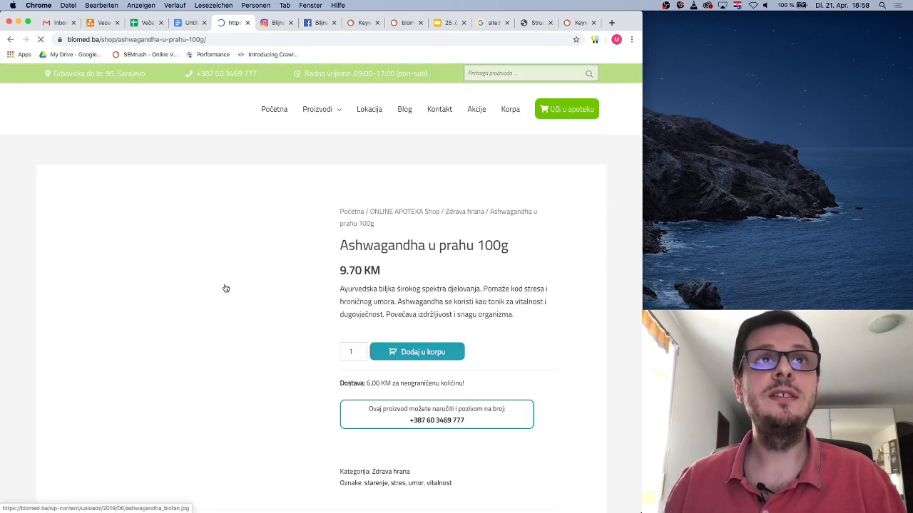
{"action": "double_click", "coordinate": [378, 249]}
{"action": "key", "text": "cmd+c"}
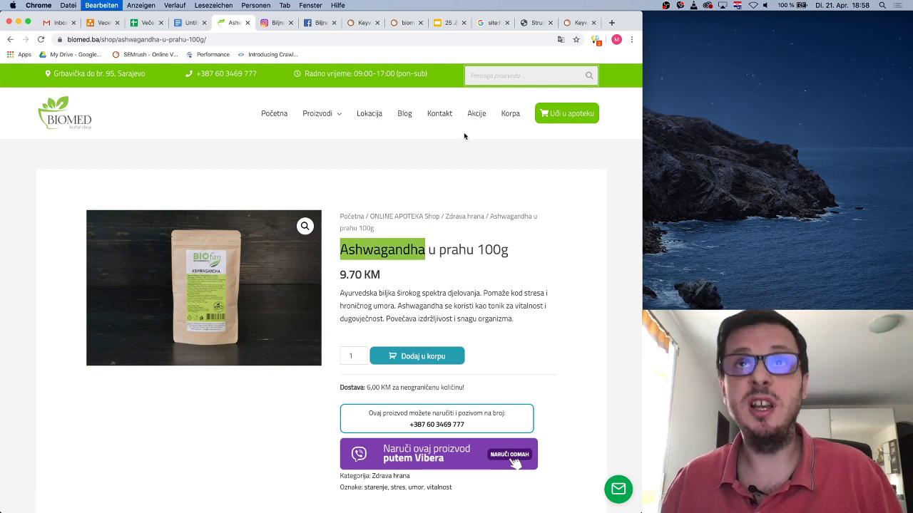
Look up 'Ashwagandha' in SEMrush (volume 210, 70% difficulty), then go back to its product page
{"action": "left_click", "coordinate": [579, 22]}
{"action": "scroll", "coordinate": [266, 136], "scroll_direction": "up", "scroll_amount": 2}
{"action": "triple_click", "coordinate": [300, 99]}
{"action": "key", "text": "cmd+v"}
{"action": "key", "text": "Return"}
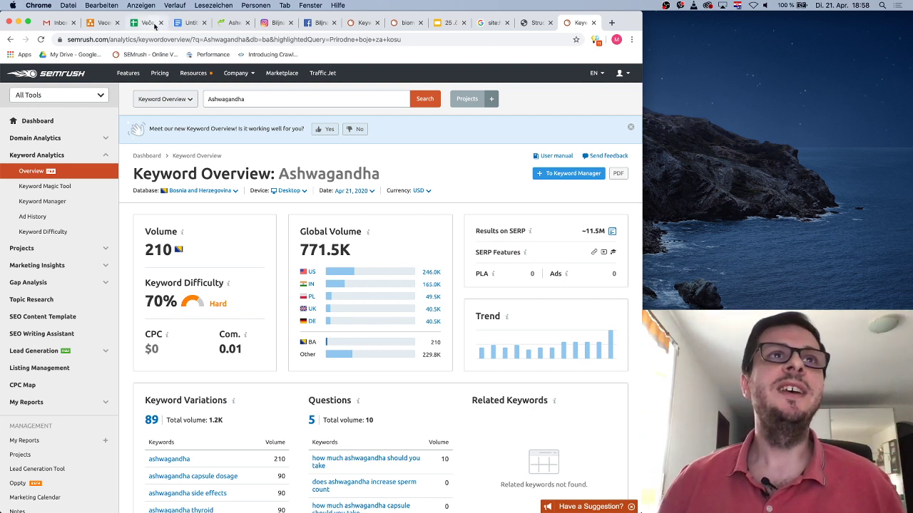
{"action": "left_click", "coordinate": [223, 25]}
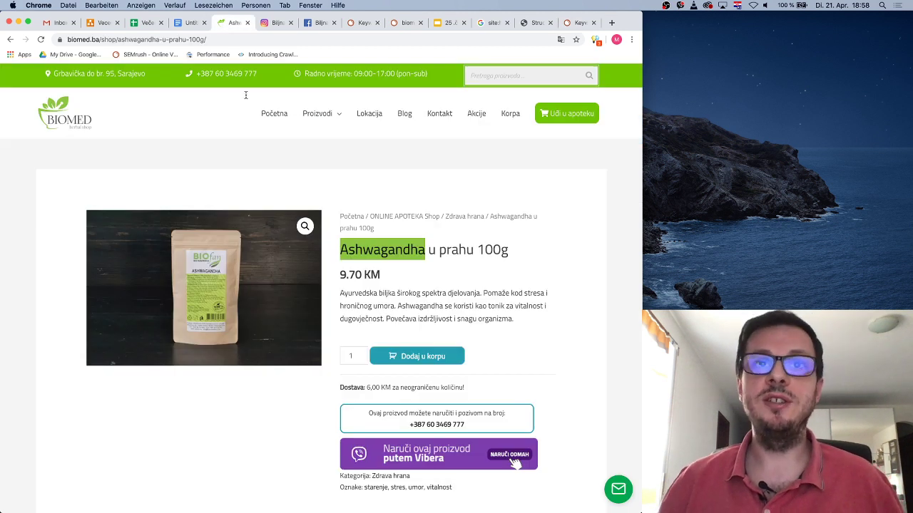
Read through the Ashwagandha u prahu 100g description, highlighting passages about fatigue
{"action": "left_click", "coordinate": [437, 301]}
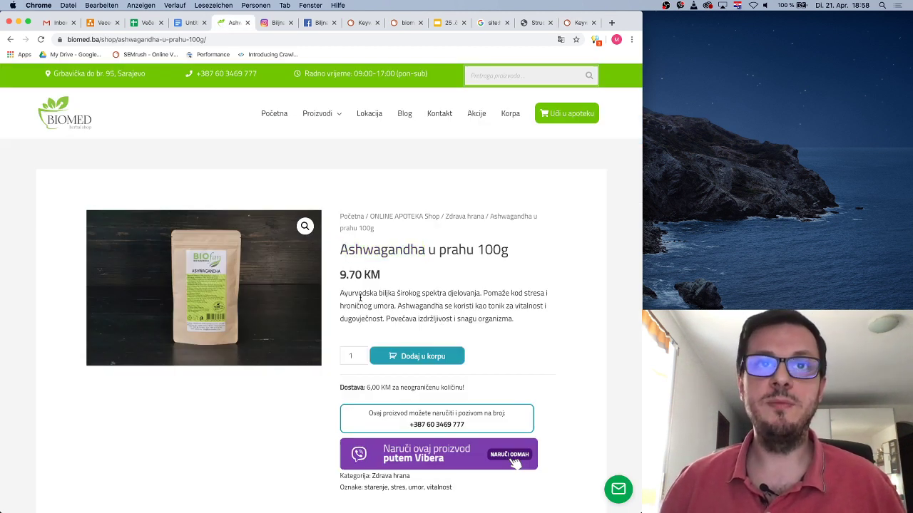
{"action": "left_click_drag", "start_coordinate": [351, 294], "coordinate": [480, 294]}
{"action": "left_click", "coordinate": [484, 293]}
{"action": "left_click_drag", "start_coordinate": [371, 306], "coordinate": [388, 306]}
{"action": "left_click", "coordinate": [452, 310]}
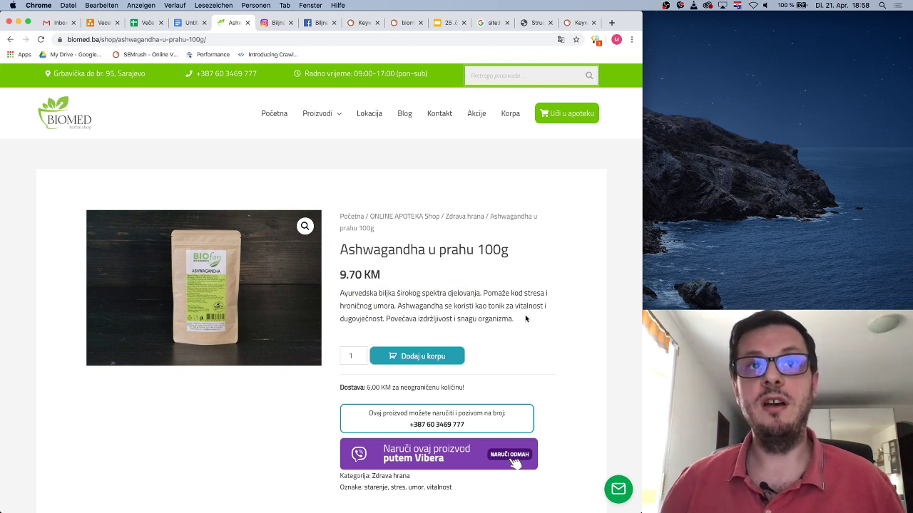
{"action": "scroll", "coordinate": [499, 278], "scroll_direction": "down", "scroll_amount": 1}
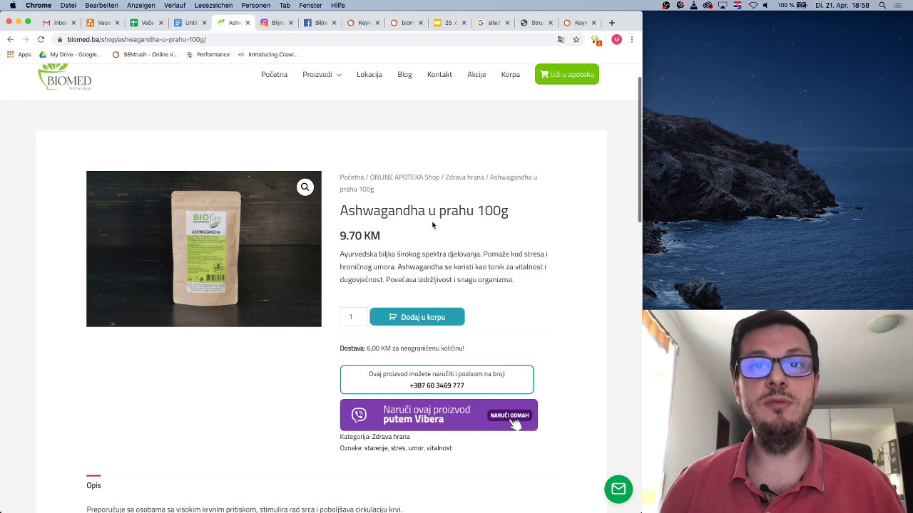
{"action": "scroll", "coordinate": [470, 238], "scroll_direction": "down", "scroll_amount": 2}
{"action": "scroll", "coordinate": [485, 264], "scroll_direction": "up", "scroll_amount": 4}
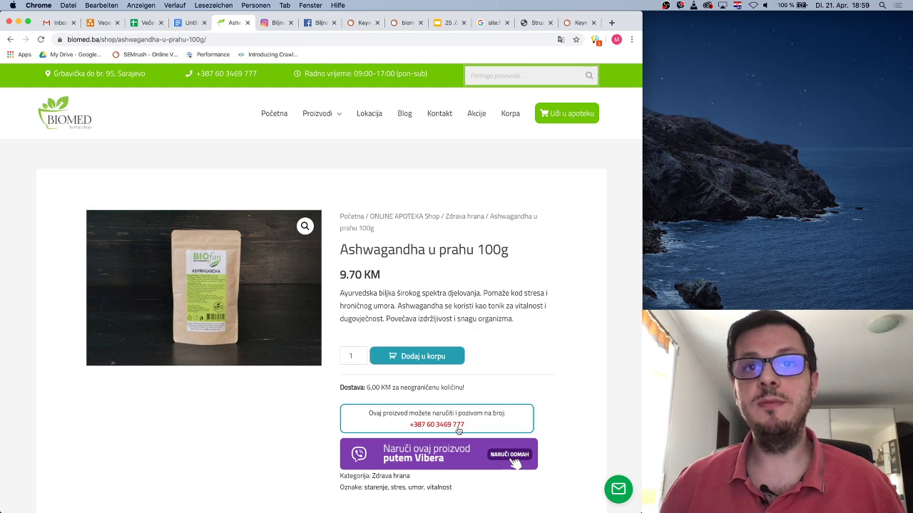
Revisit the Ecopyn – medni sirup page, then reopen Ashwagandha u prahu 100g via Zdrava hrana
{"action": "left_click", "coordinate": [9, 40]}
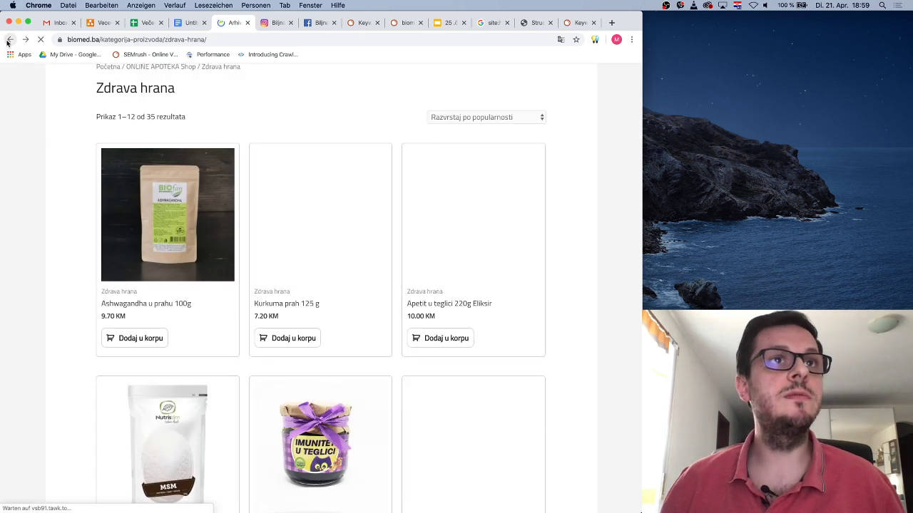
{"action": "left_click", "coordinate": [9, 39]}
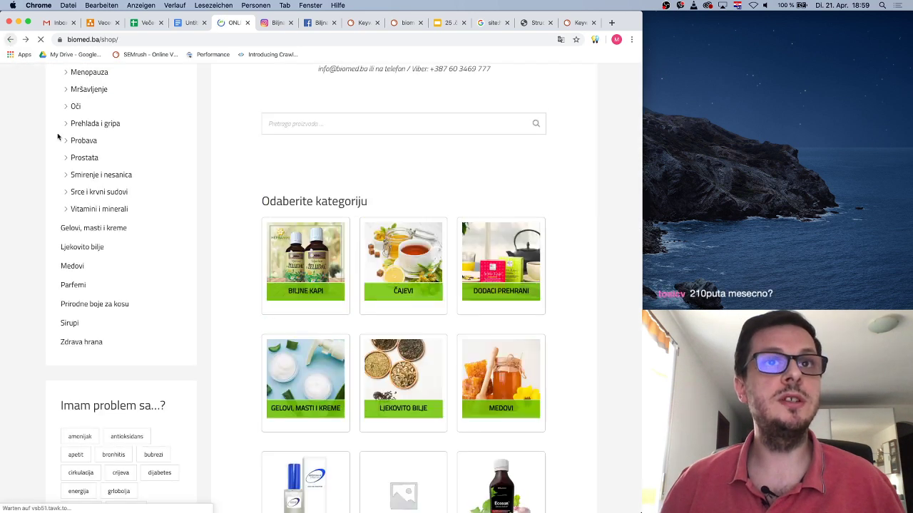
{"action": "left_click", "coordinate": [69, 323]}
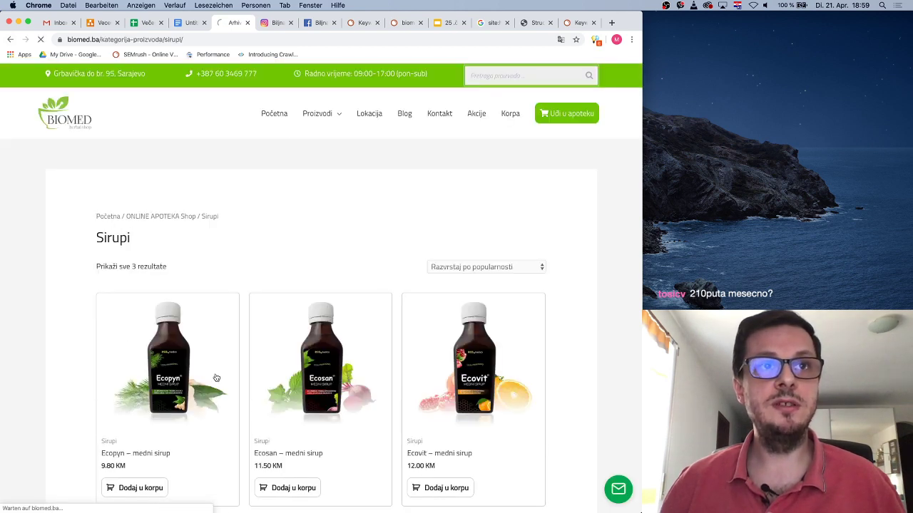
{"action": "left_click", "coordinate": [216, 377]}
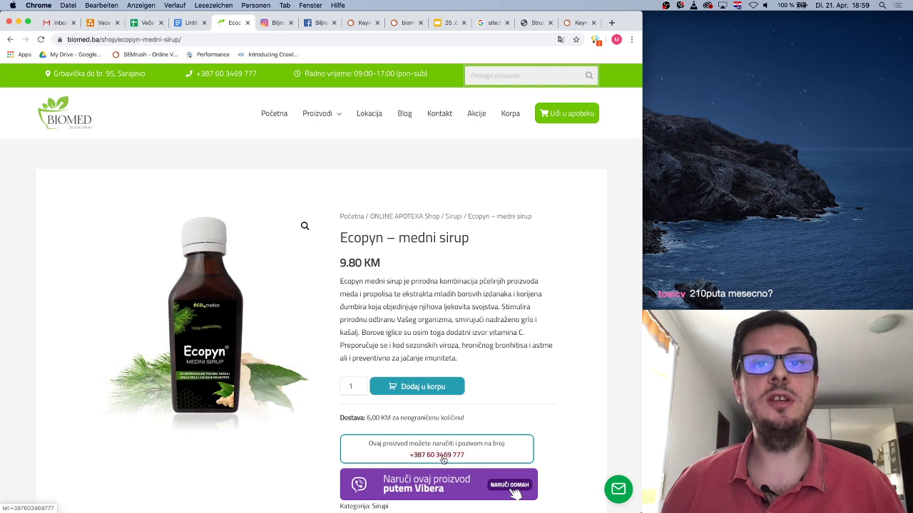
{"action": "key", "text": "super+bracketleft"}
{"action": "key", "text": "super+bracketleft"}
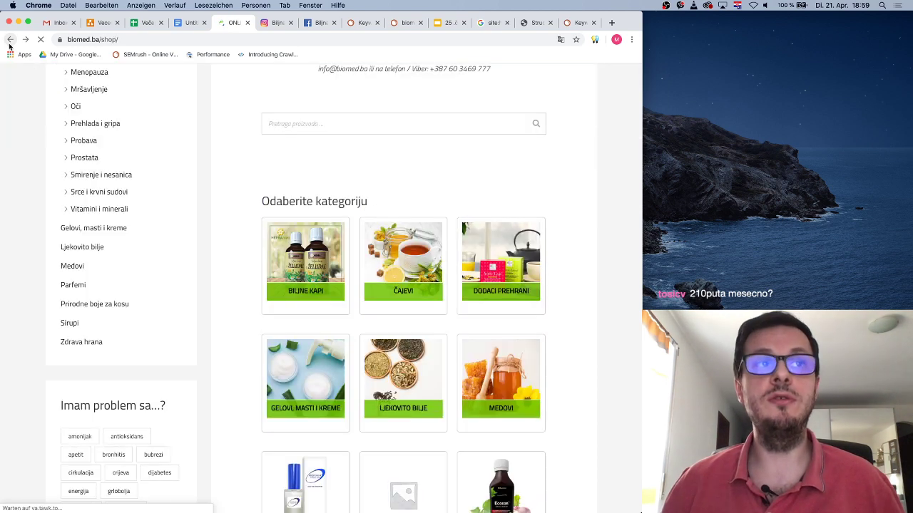
{"action": "left_click", "coordinate": [87, 342]}
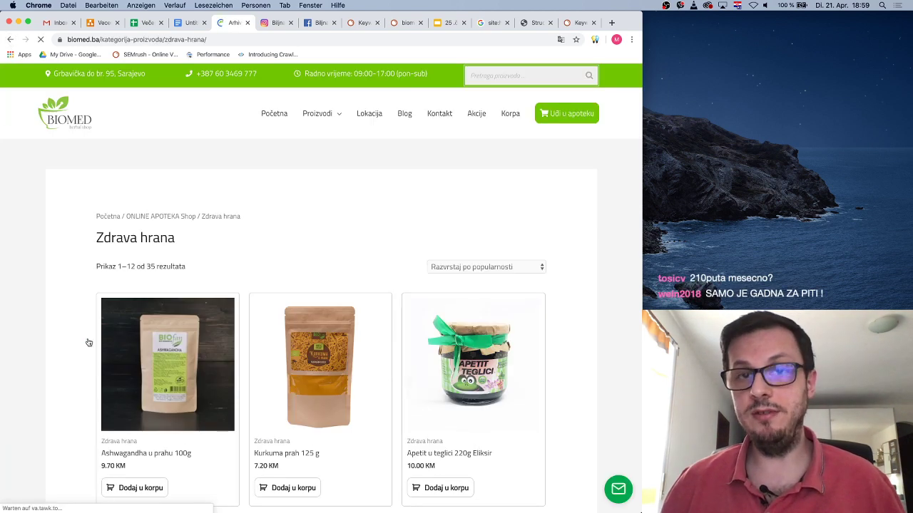
{"action": "left_click", "coordinate": [164, 364]}
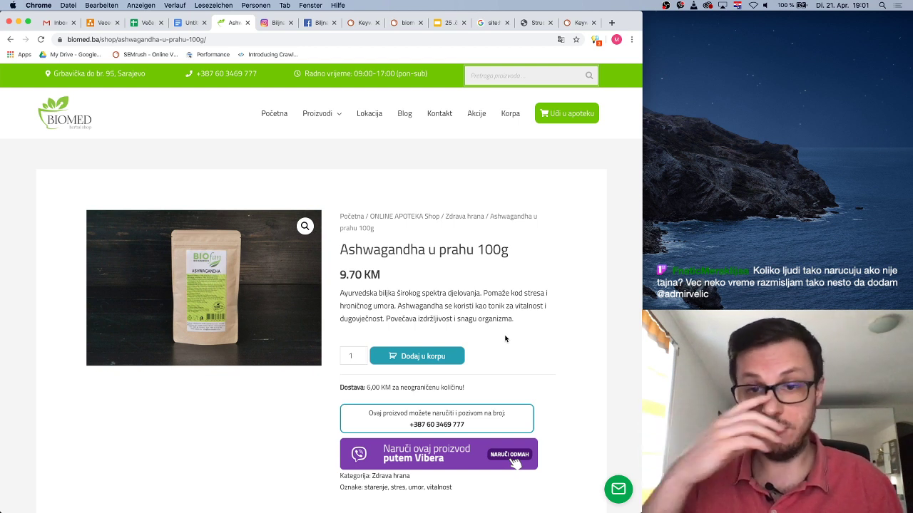
Scroll the Ashwagandha page to see the 6,00 KM shipping and phone/Viber ordering options
{"action": "scroll", "coordinate": [217, 124], "scroll_direction": "down", "scroll_amount": 1}
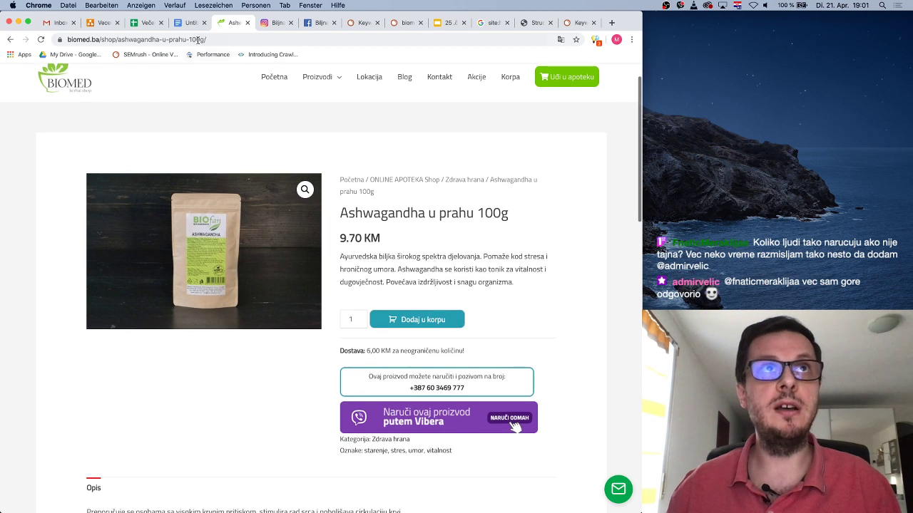
Add a 'Napomene' heading to the notes doc with a bullet recommending a 10% online-purchase discount
{"action": "left_click", "coordinate": [190, 23]}
{"action": "key", "text": "Return"}
{"action": "type", "text": "Napo"}
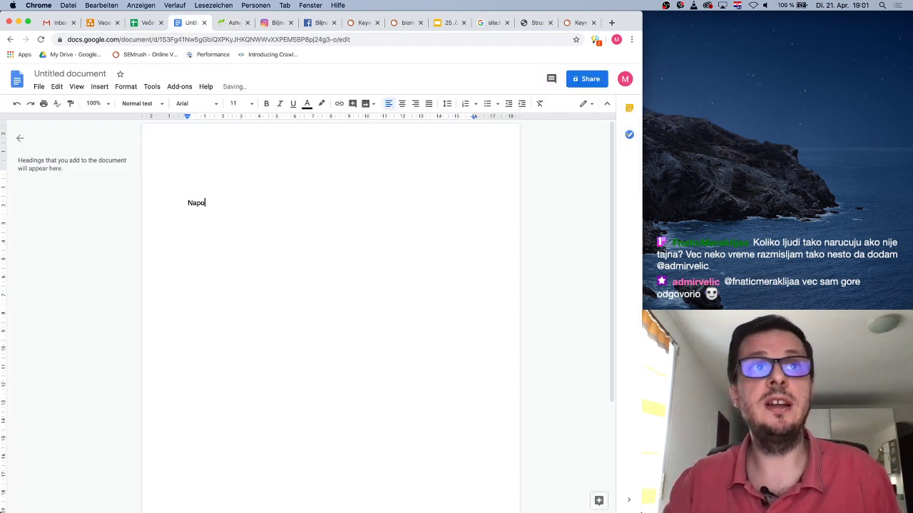
{"action": "type", "text": "menen"}
{"action": "key", "text": "Return"}
{"action": "type", "text": "- "}
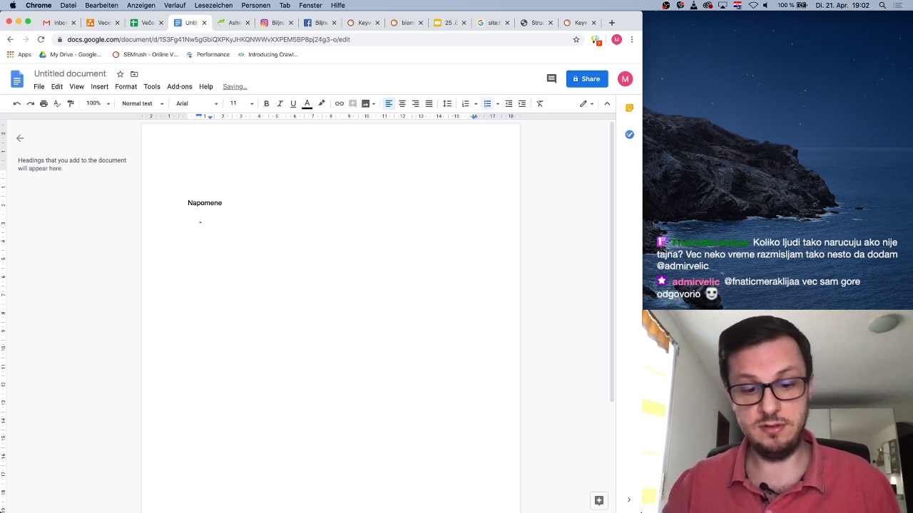
{"action": "type", "text": "Savjetujem da za"}
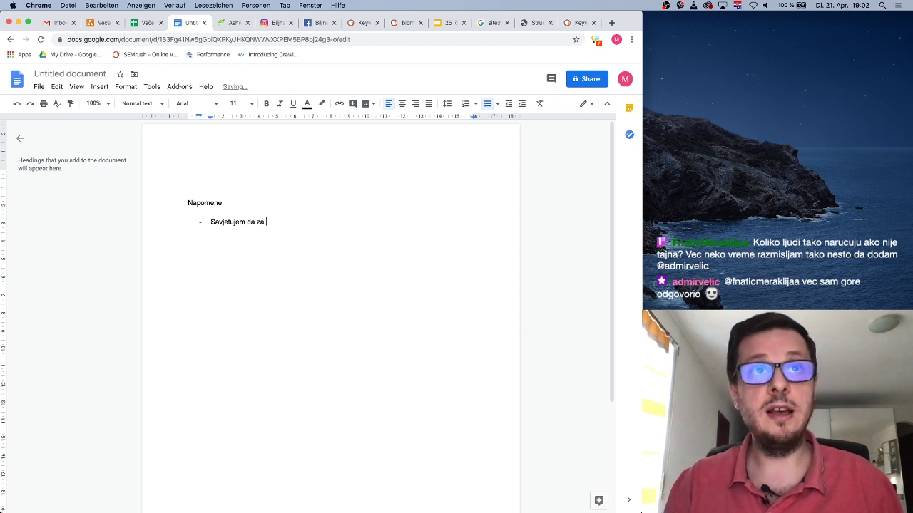
{"action": "type", "text": " online kupovinu d"}
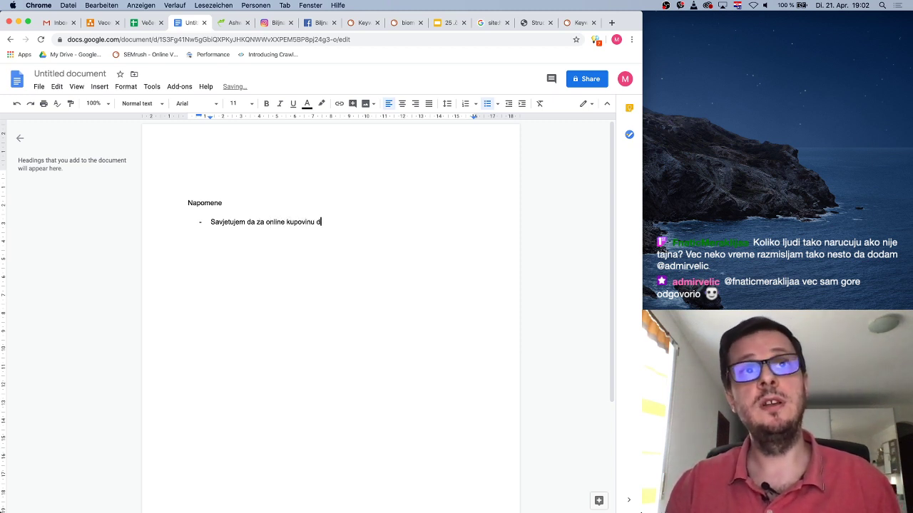
{"action": "key", "text": "BackSpace"}
{"action": "type", "text": "podarite"}
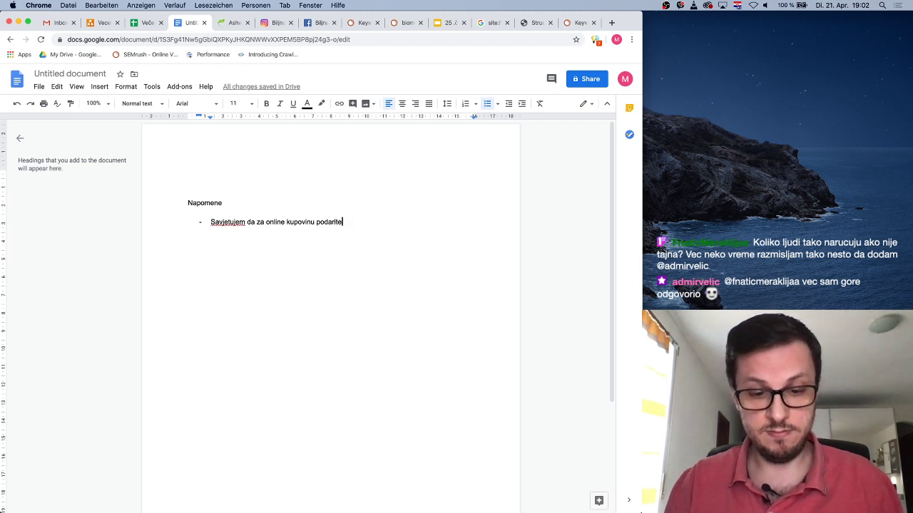
{"action": "type", "text": " određen pop"}
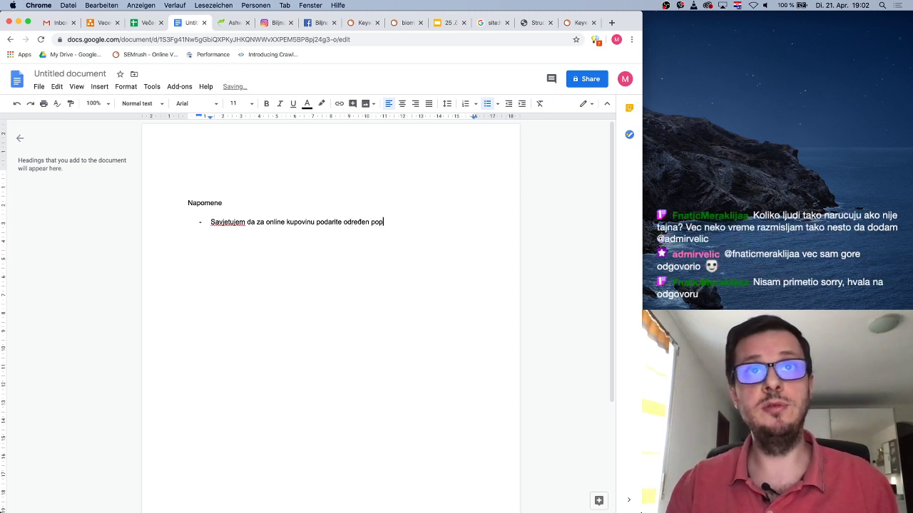
{"action": "type", "text": "ust (tipa 10%)"}
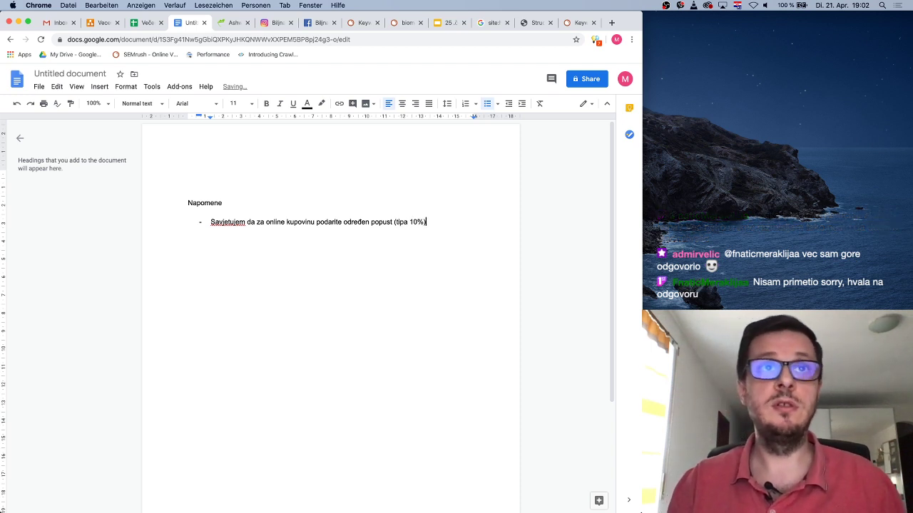
{"action": "type", "text": " naspram"}
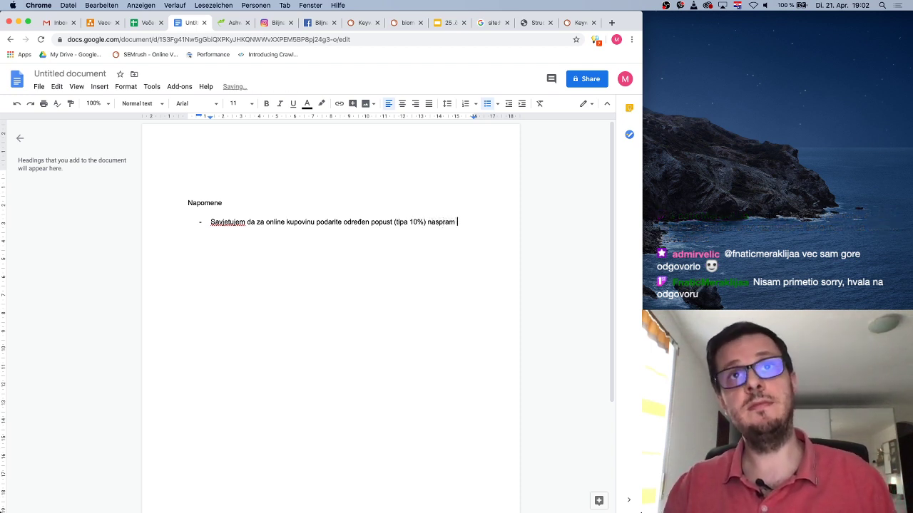
{"action": "type", "text": " nardu"}
{"action": "key", "text": "BackSpace"}
{"action": "key", "text": "BackSpace"}
{"action": "type", "text": "d"}
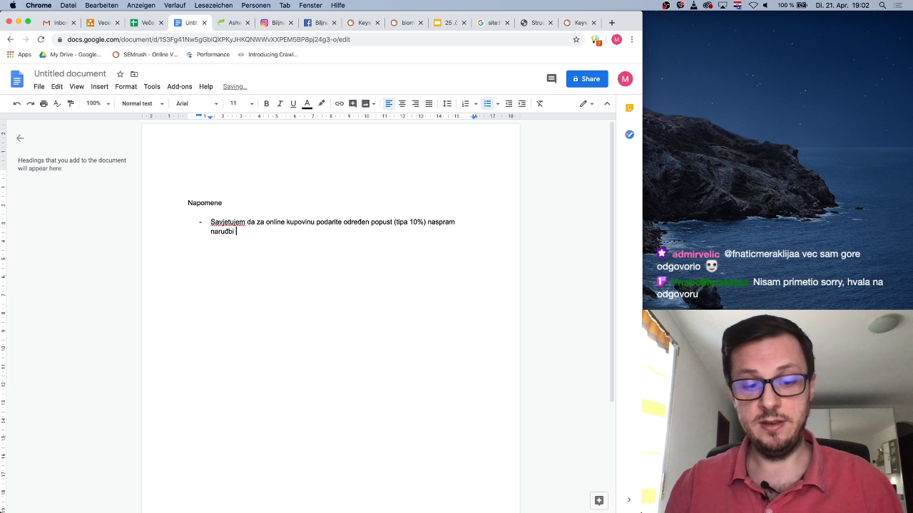
{"action": "type", "text": "bi putem Vibera ili telefona"}
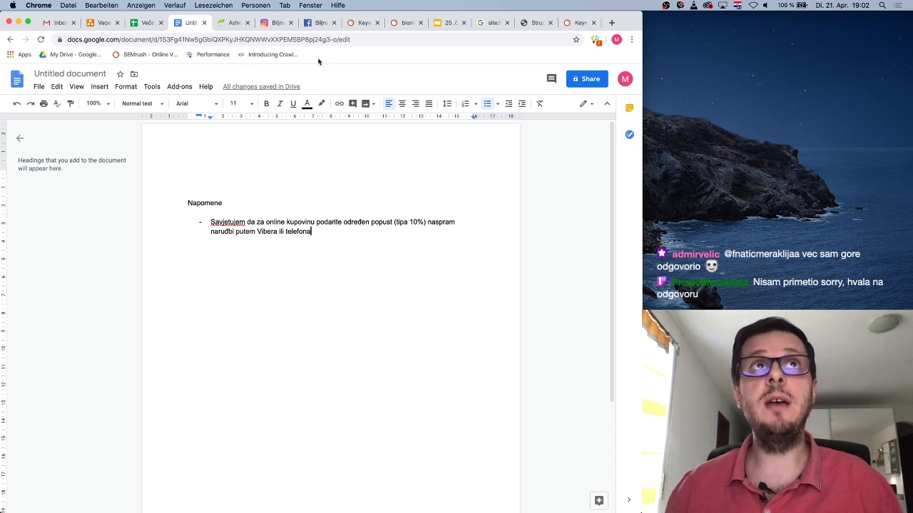
{"action": "left_click", "coordinate": [235, 27]}
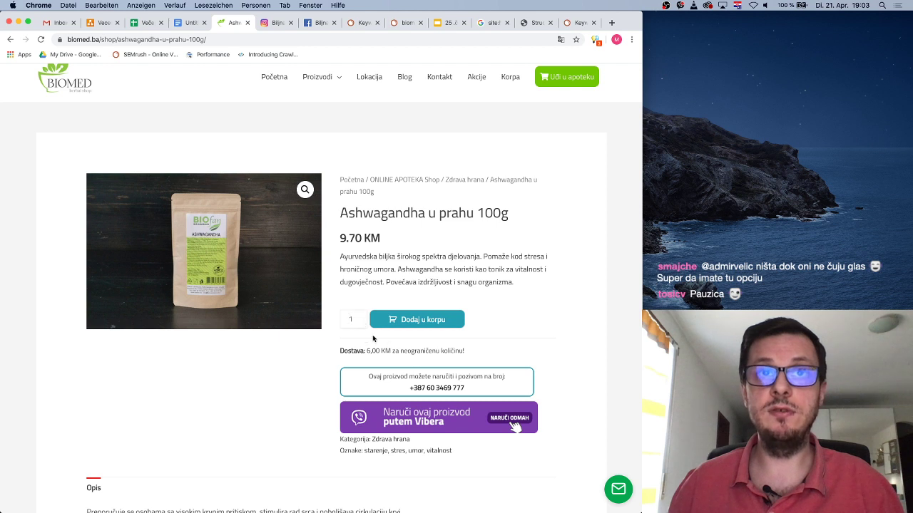
Check the Ashwagandha u prahu 100g product page, then return to the Zdrava hrana listing
{"action": "left_click", "coordinate": [361, 320]}
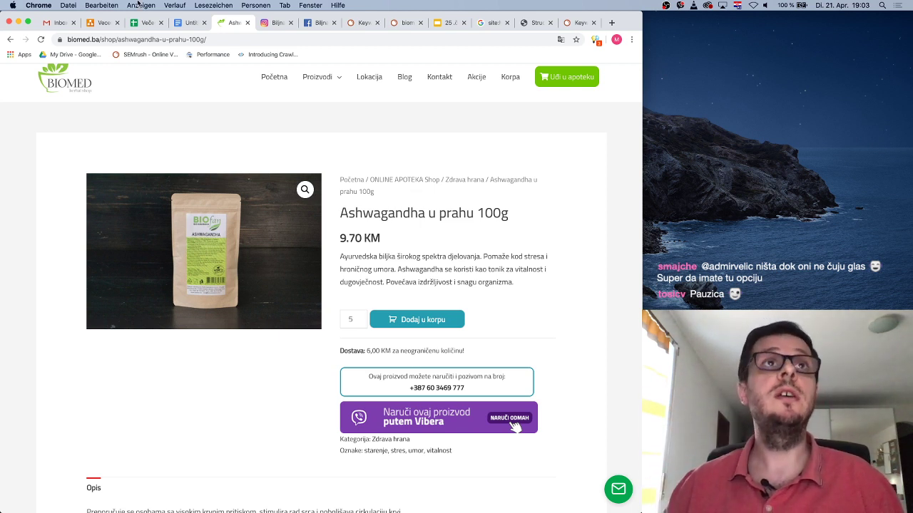
{"action": "left_click", "coordinate": [10, 39]}
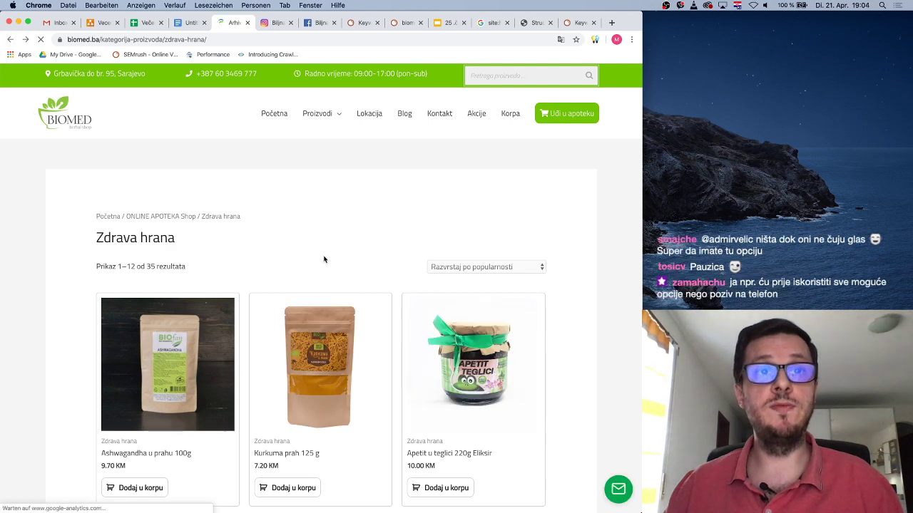
{"action": "scroll", "coordinate": [413, 261], "scroll_direction": "down", "scroll_amount": 3}
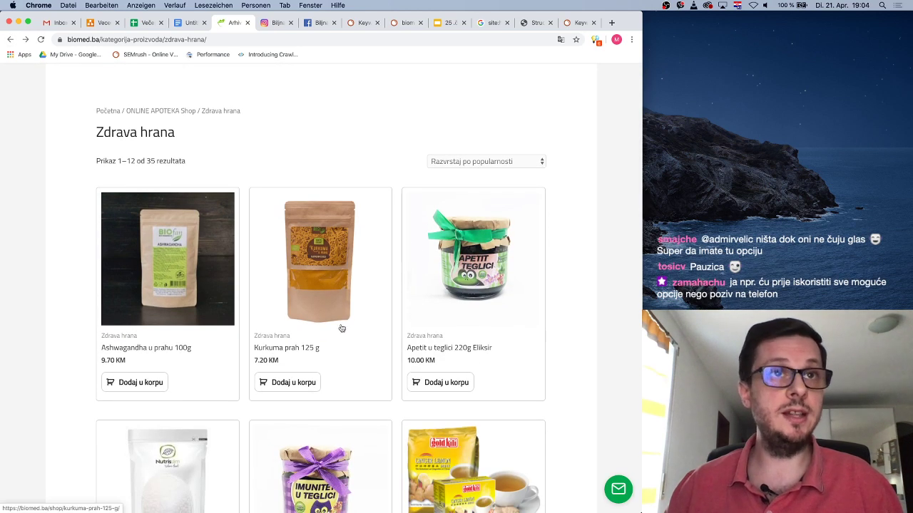
{"action": "scroll", "coordinate": [228, 265], "scroll_direction": "down", "scroll_amount": 2}
{"action": "left_click", "coordinate": [200, 236]}
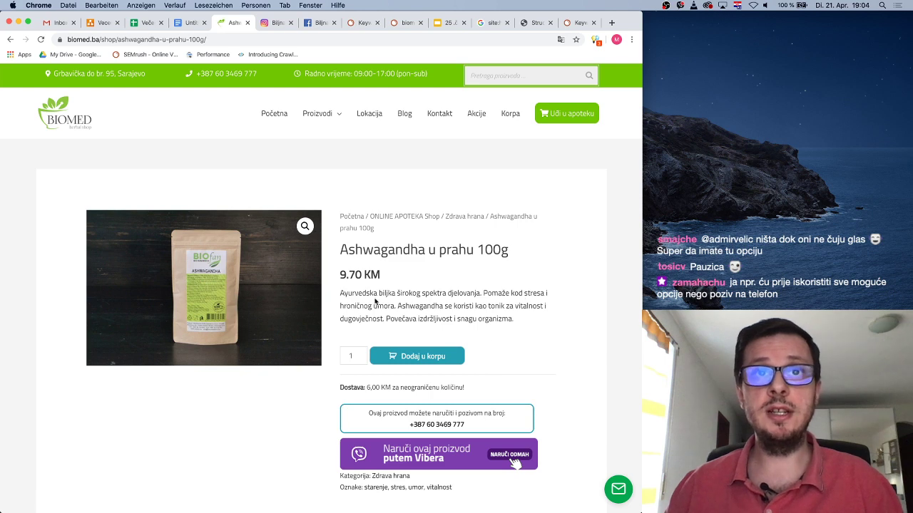
{"action": "key", "text": "alt+Left"}
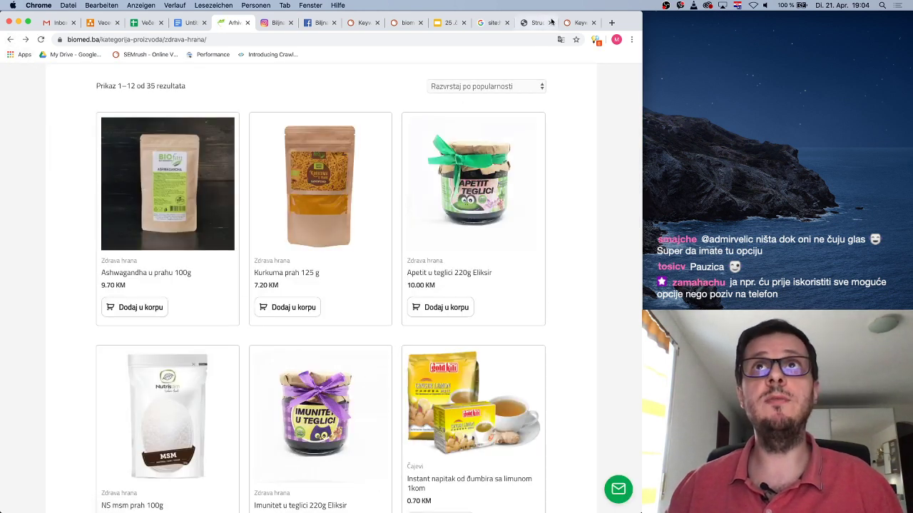
{"action": "left_click", "coordinate": [579, 22]}
Look up 'ašvaganda' in SEMrush Keyword Overview: 260 searches in Bosnia, 6.5K globally
{"action": "left_click_drag", "start_coordinate": [246, 99], "coordinate": [201, 100]}
{"action": "type", "text": "kurkua"}
{"action": "key", "text": "BackSpace"}
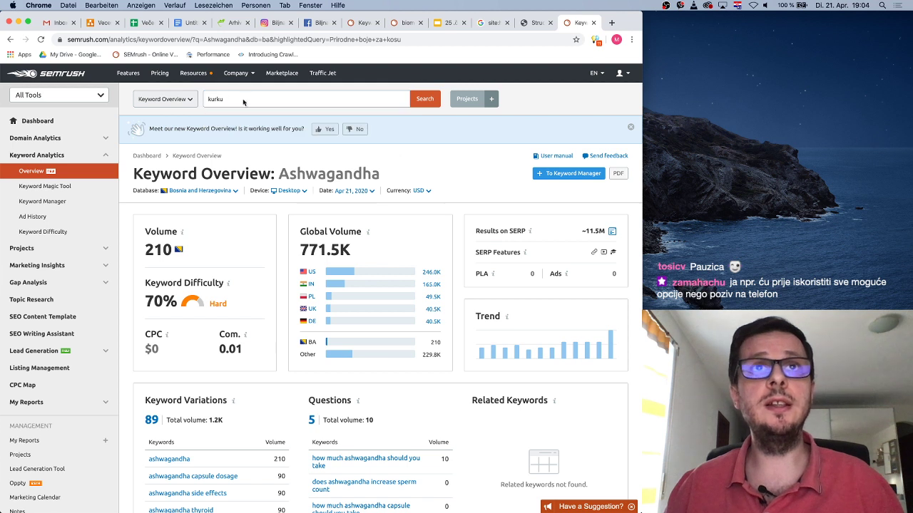
{"action": "left_click_drag", "start_coordinate": [231, 98], "coordinate": [204, 98]}
{"action": "type", "text": "ašvaganda"}
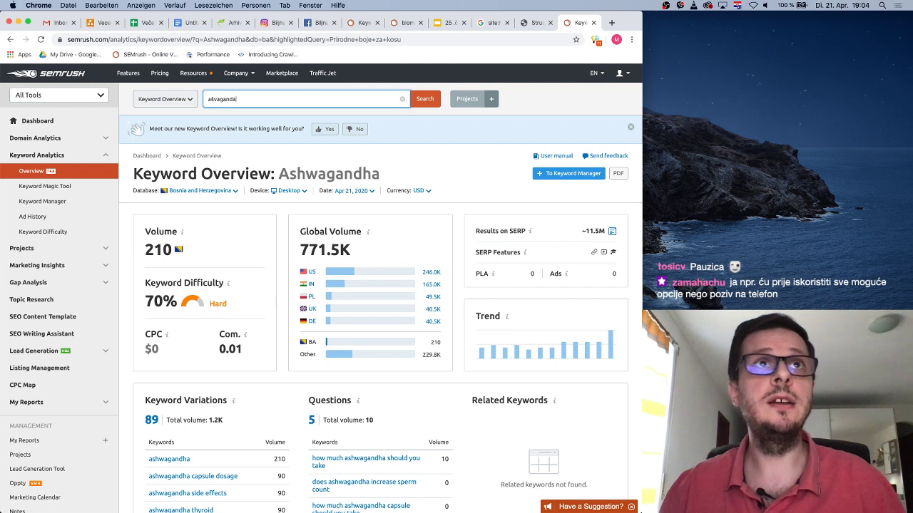
{"action": "key", "text": "Return"}
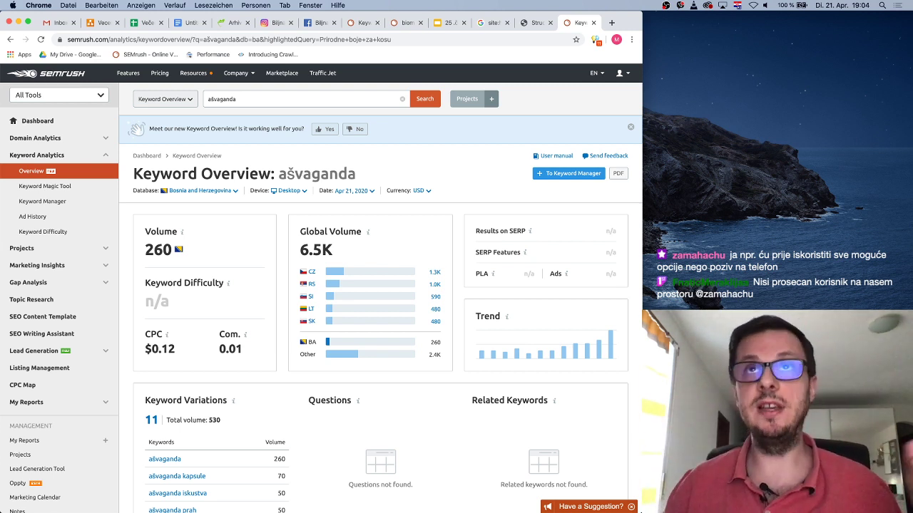
{"action": "left_click", "coordinate": [231, 22]}
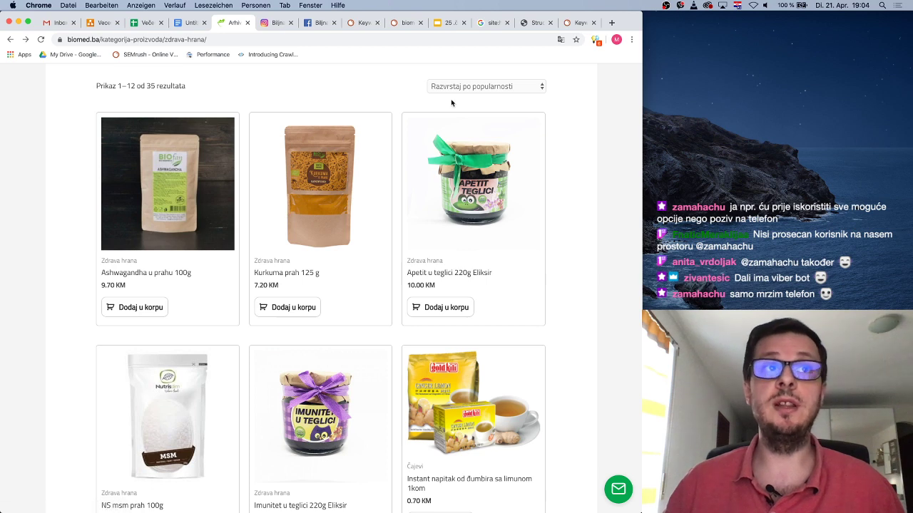
{"action": "left_click", "coordinate": [585, 24]}
Select the ašvaganda keyword in the SEMrush search box, ready to replace it
{"action": "left_click", "coordinate": [243, 97]}
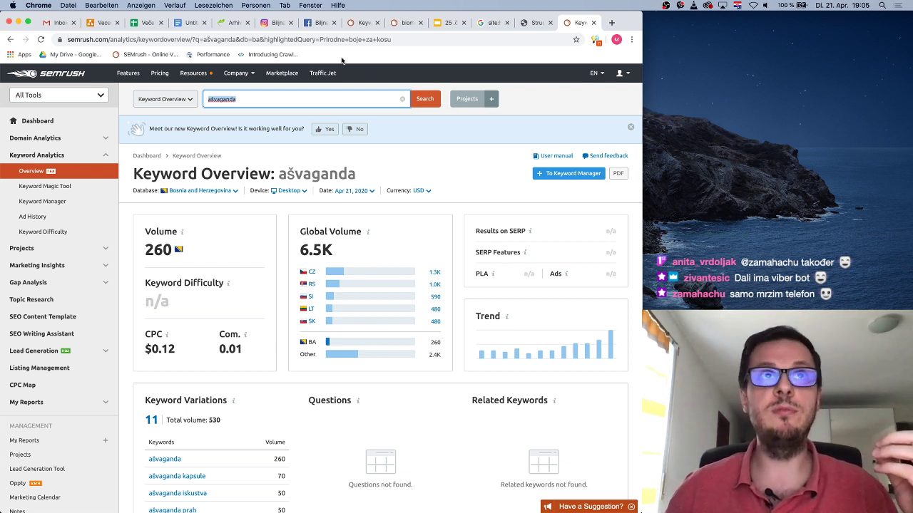
Look up 'kurkuma prah': no Bosnian volume, 140 global searches, 8 variations
{"action": "type", "text": "kurk"}
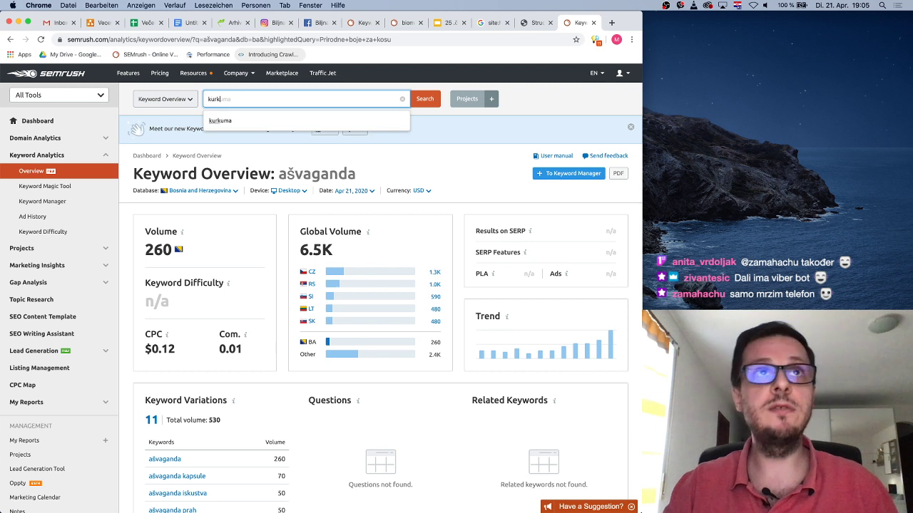
{"action": "type", "text": "uma prah"}
{"action": "key", "text": "Return"}
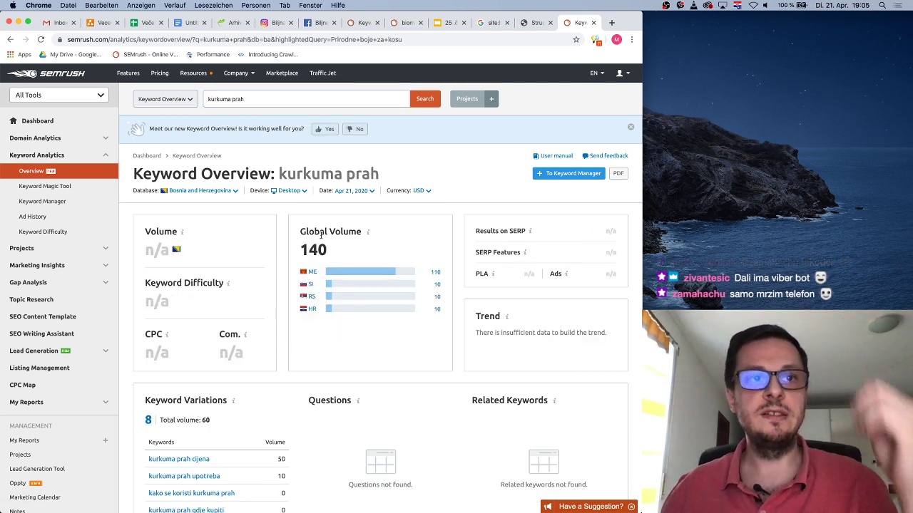
{"action": "scroll", "coordinate": [269, 378], "scroll_direction": "down", "scroll_amount": 1}
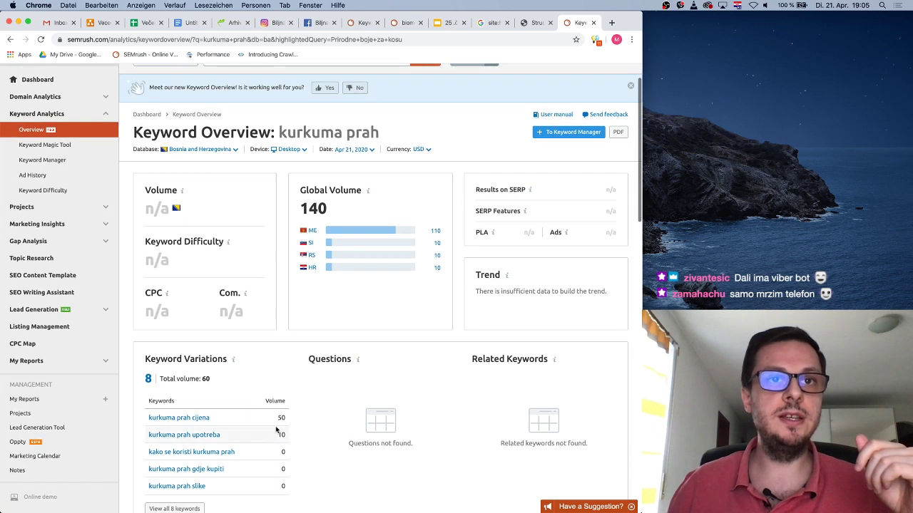
{"action": "scroll", "coordinate": [251, 313], "scroll_direction": "up", "scroll_amount": 1}
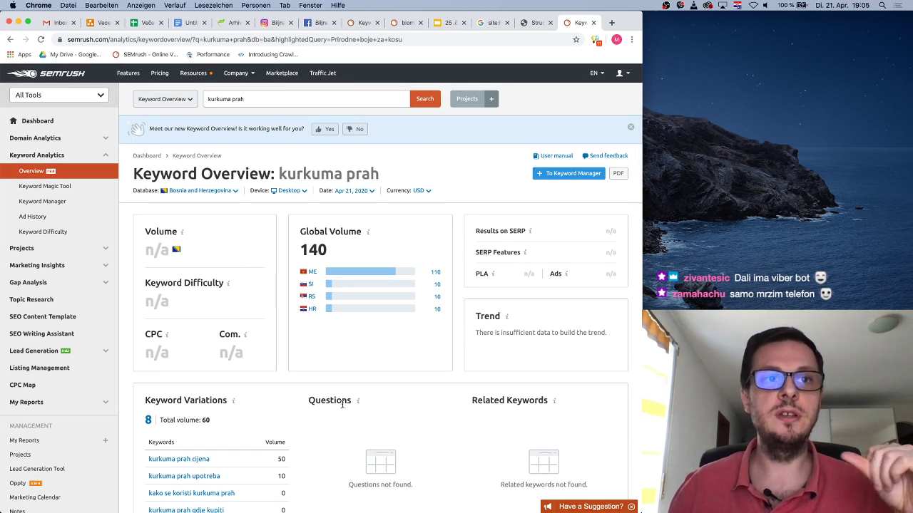
{"action": "scroll", "coordinate": [343, 405], "scroll_direction": "down", "scroll_amount": 1}
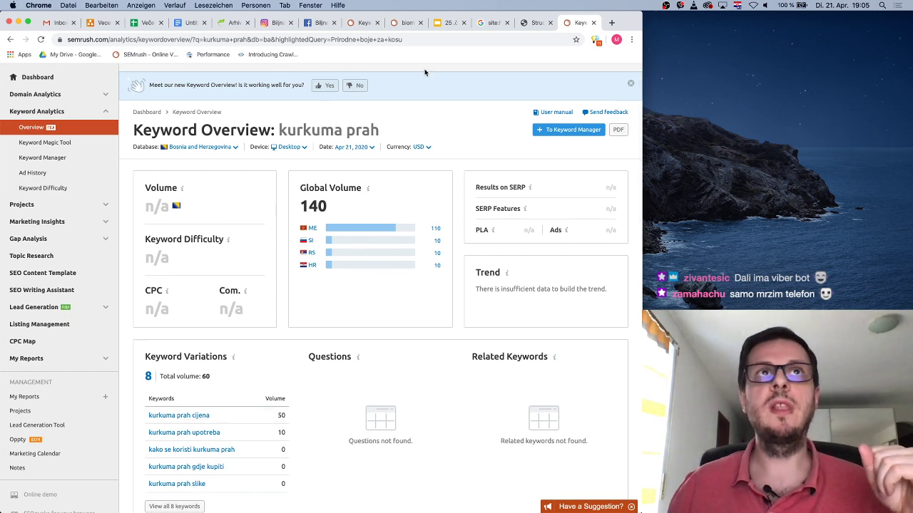
{"action": "left_click", "coordinate": [230, 22]}
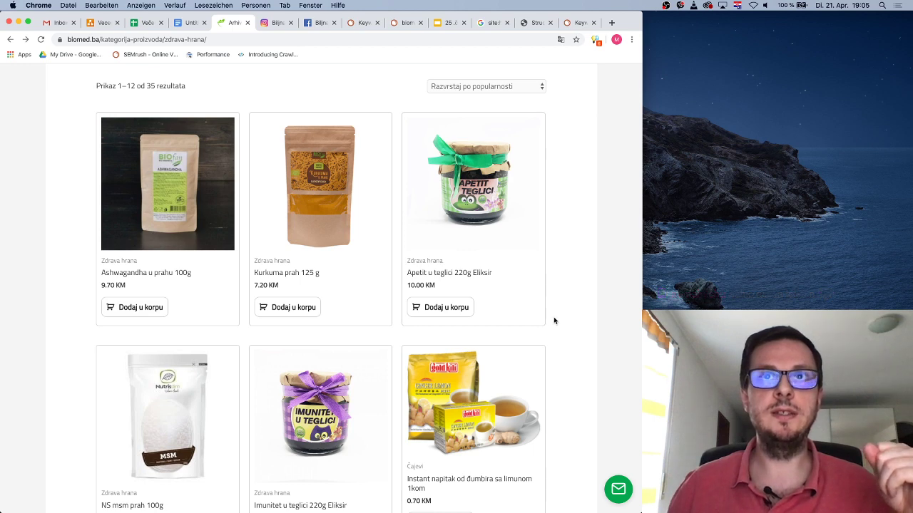
Check the Apetit u teglici 220g Eliksir product, then browse back through the Zdrava hrana listing
{"action": "left_click", "coordinate": [463, 273]}
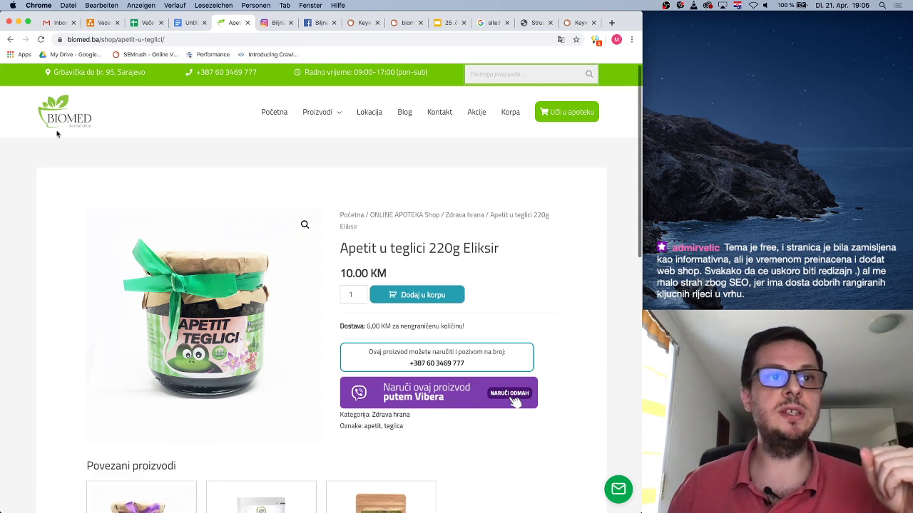
{"action": "left_click", "coordinate": [10, 39]}
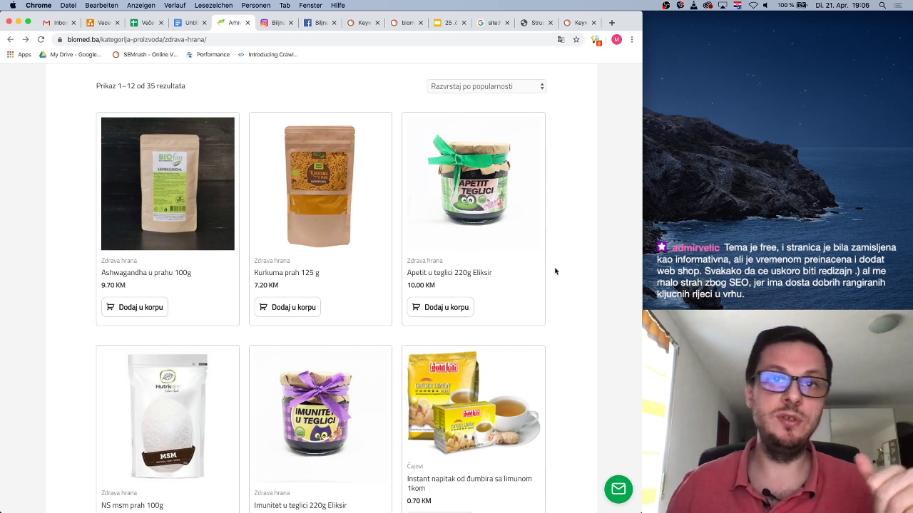
{"action": "scroll", "coordinate": [548, 323], "scroll_direction": "down", "scroll_amount": 4}
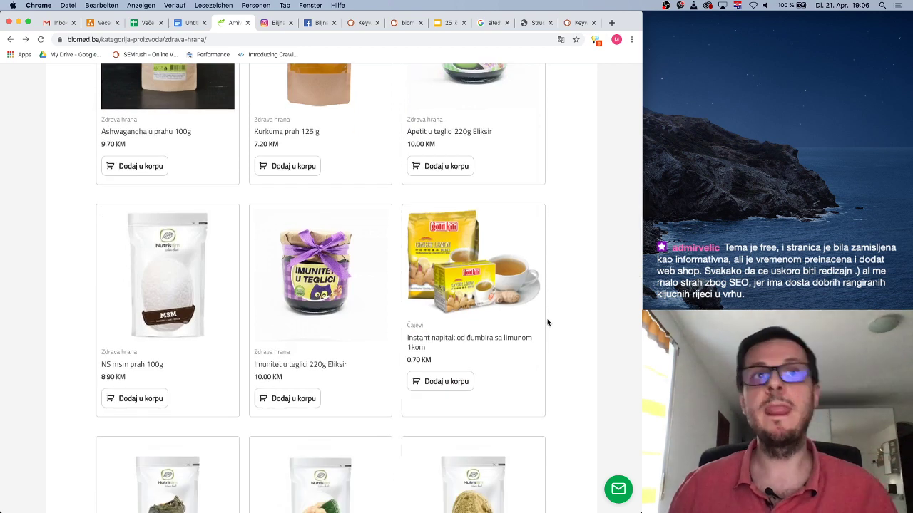
{"action": "scroll", "coordinate": [544, 324], "scroll_direction": "up", "scroll_amount": 5}
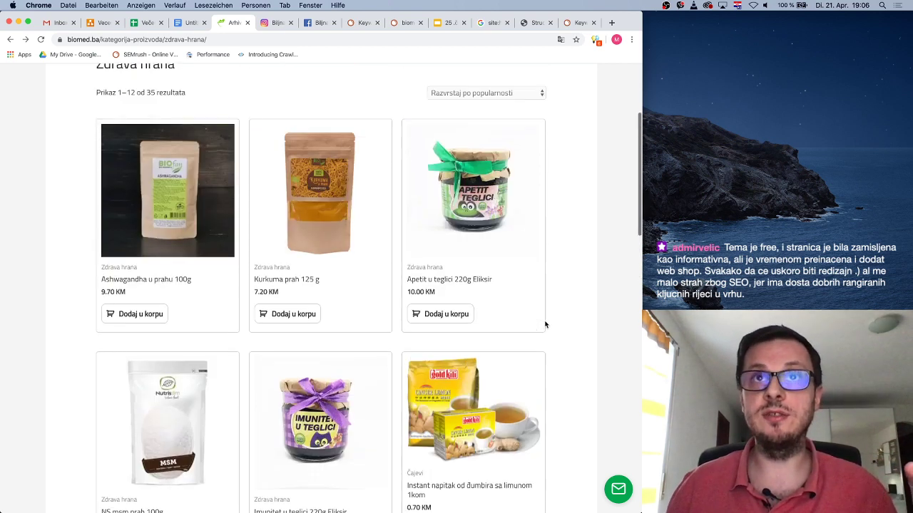
{"action": "scroll", "coordinate": [545, 325], "scroll_direction": "down", "scroll_amount": 3}
{"action": "scroll", "coordinate": [542, 323], "scroll_direction": "up", "scroll_amount": 5}
{"action": "scroll", "coordinate": [528, 325], "scroll_direction": "down", "scroll_amount": 6}
{"action": "scroll", "coordinate": [461, 100], "scroll_direction": "up", "scroll_amount": 1}
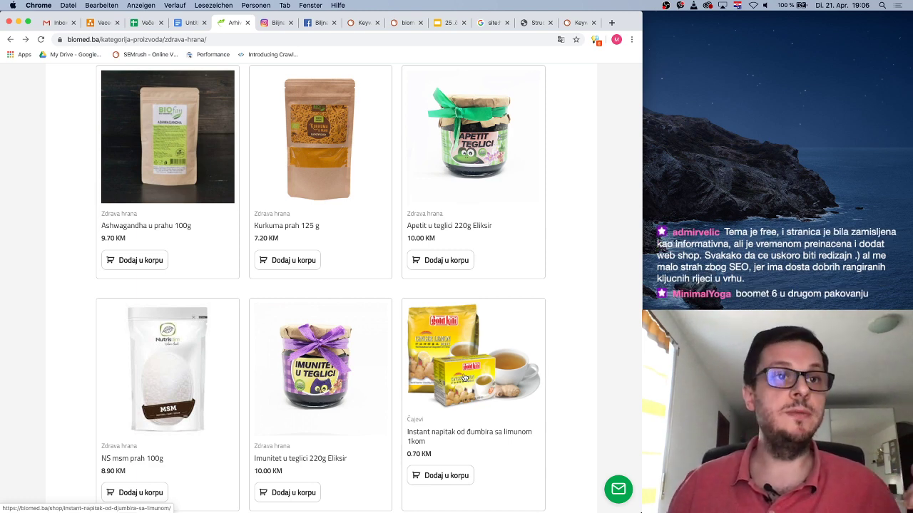
{"action": "scroll", "coordinate": [502, 378], "scroll_direction": "down", "scroll_amount": 1}
{"action": "scroll", "coordinate": [502, 378], "scroll_direction": "down", "scroll_amount": 2}
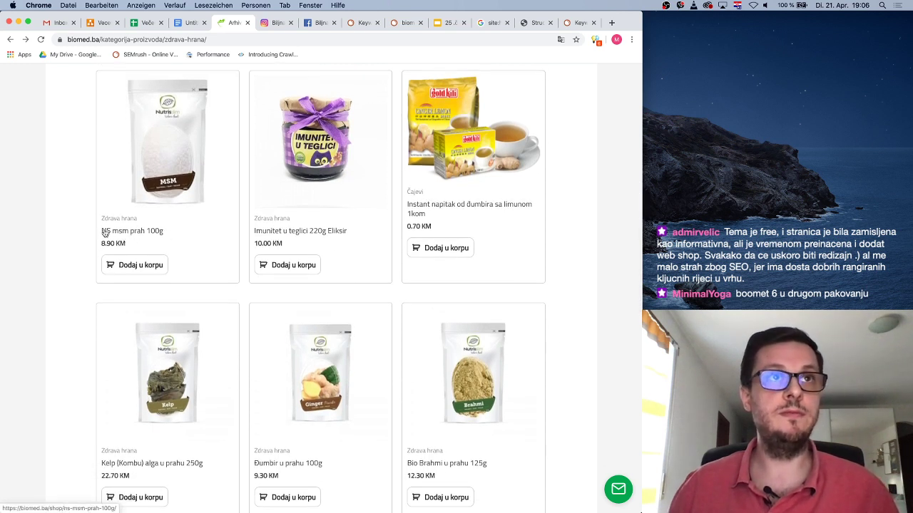
Copy the 'NS msm prah' product name and reopen the closed SEMrush keyword tab
{"action": "left_click_drag", "start_coordinate": [99, 231], "coordinate": [147, 231]}
{"action": "key", "text": "ctrl+c"}
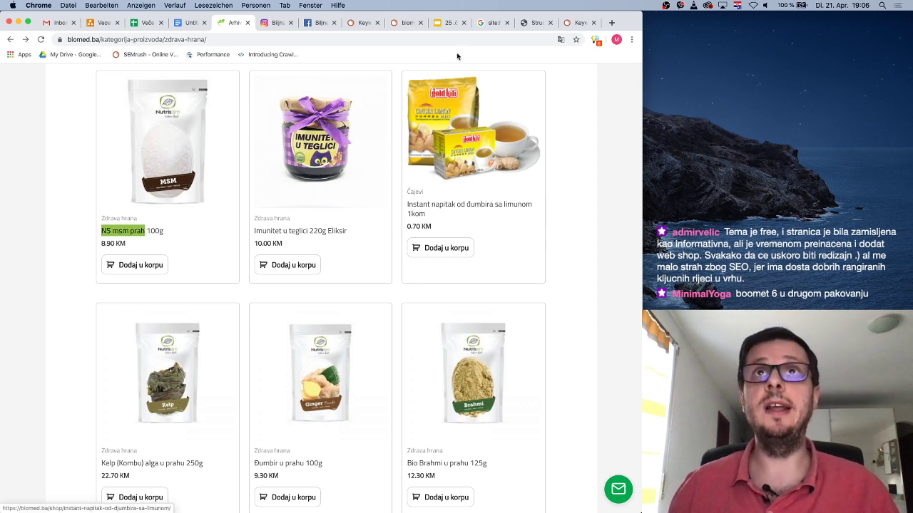
{"action": "left_click", "coordinate": [594, 22]}
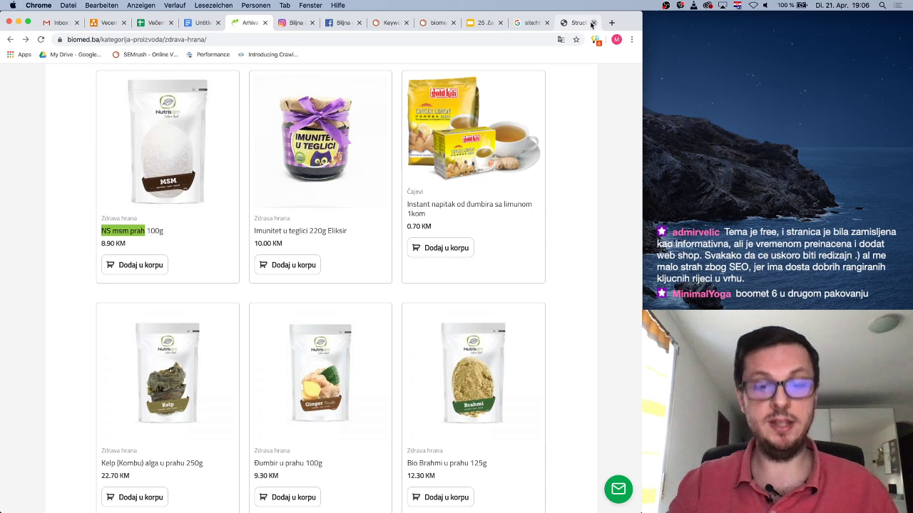
{"action": "key", "text": "super+shift+t"}
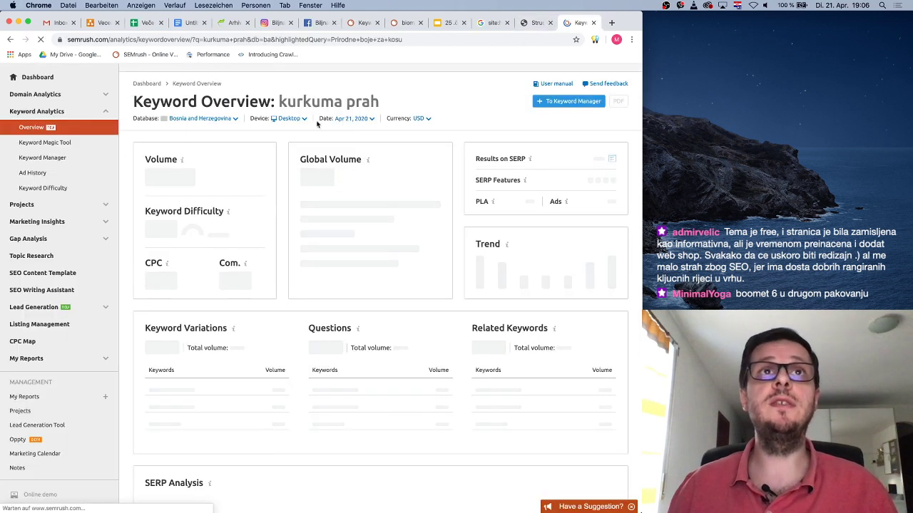
Run a keyword overview for the pasted 'NS msm prah'
{"action": "triple_click", "coordinate": [260, 98]}
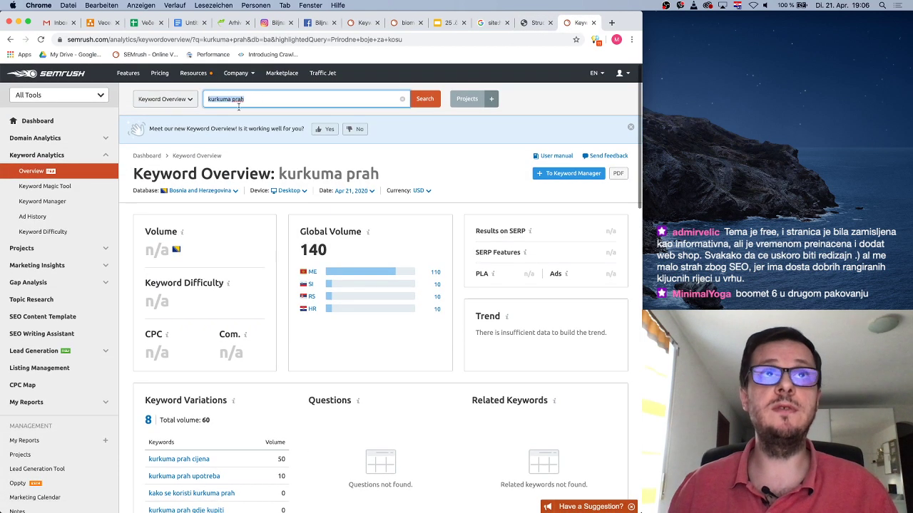
{"action": "key", "text": "ctrl+v"}
{"action": "key", "text": "Return"}
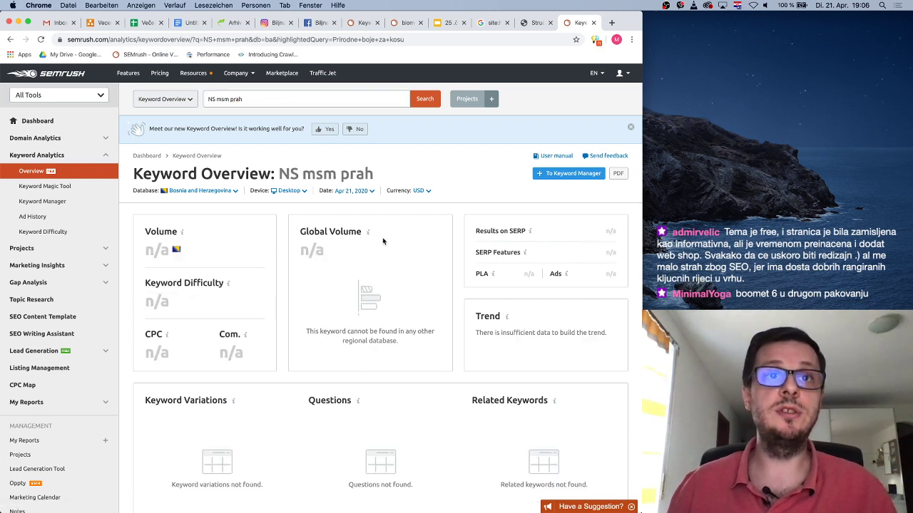
{"action": "scroll", "coordinate": [402, 274], "scroll_direction": "down", "scroll_amount": 5}
{"action": "scroll", "coordinate": [402, 274], "scroll_direction": "up", "scroll_amount": 5}
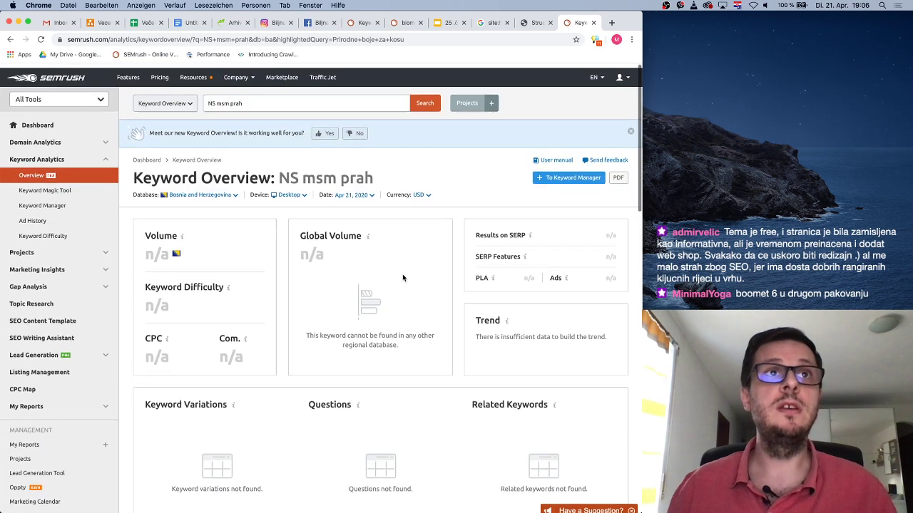
Narrow the keyword to 'NS msm', then 'msm' (volume 170, 73% difficulty)
{"action": "double_click", "coordinate": [232, 99]}
{"action": "key", "text": "BackSpace"}
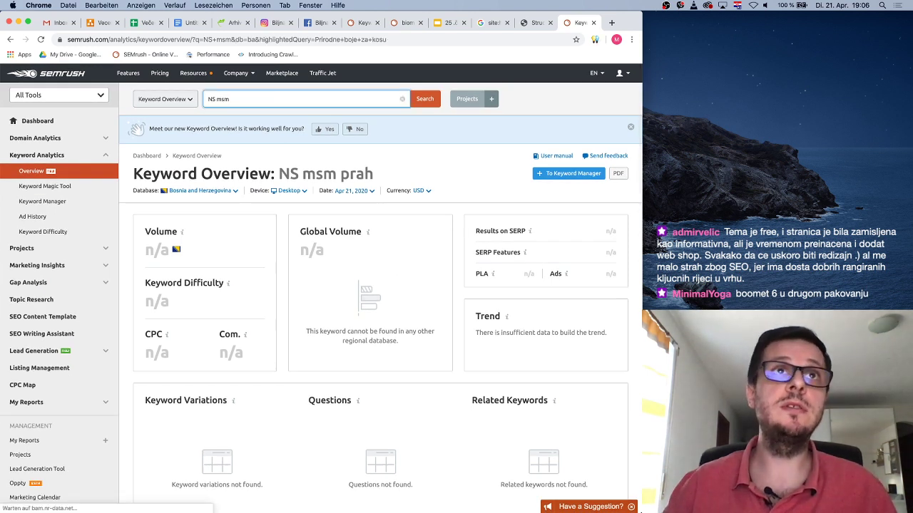
{"action": "key", "text": "Return"}
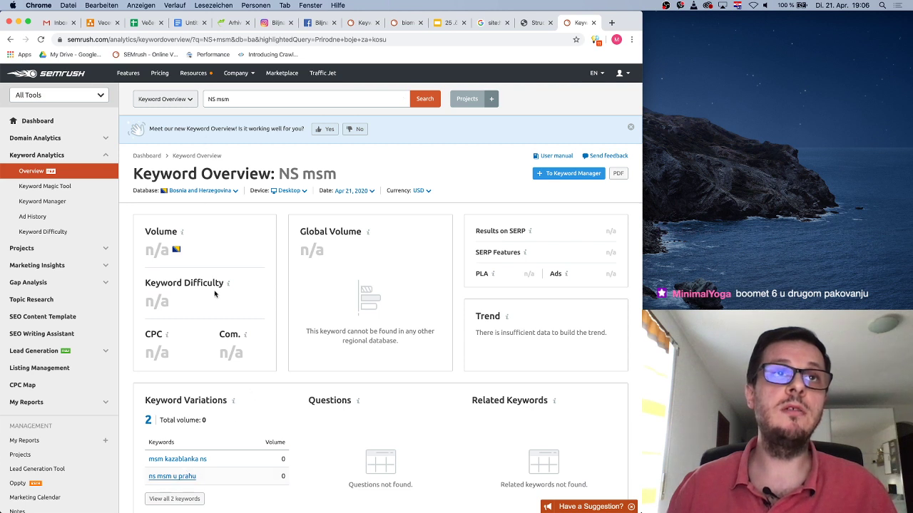
{"action": "left_click", "coordinate": [213, 99]}
{"action": "key", "text": "BackSpace"}
{"action": "key", "text": "BackSpace"}
{"action": "key", "text": "BackSpace"}
{"action": "key", "text": "Return"}
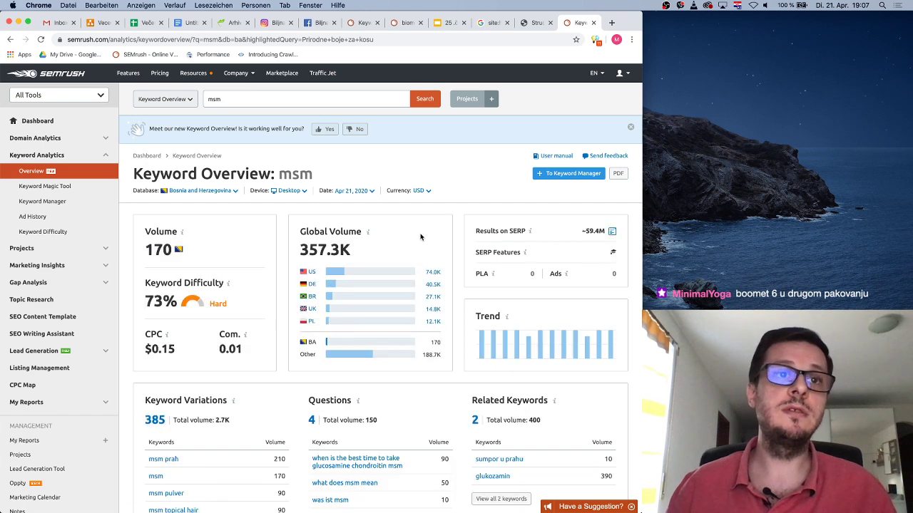
{"action": "left_click", "coordinate": [610, 23]}
Search Google for 'msm prah' and open the top tvornicazdravehrane.com article
{"action": "type", "text": "msm prah"}
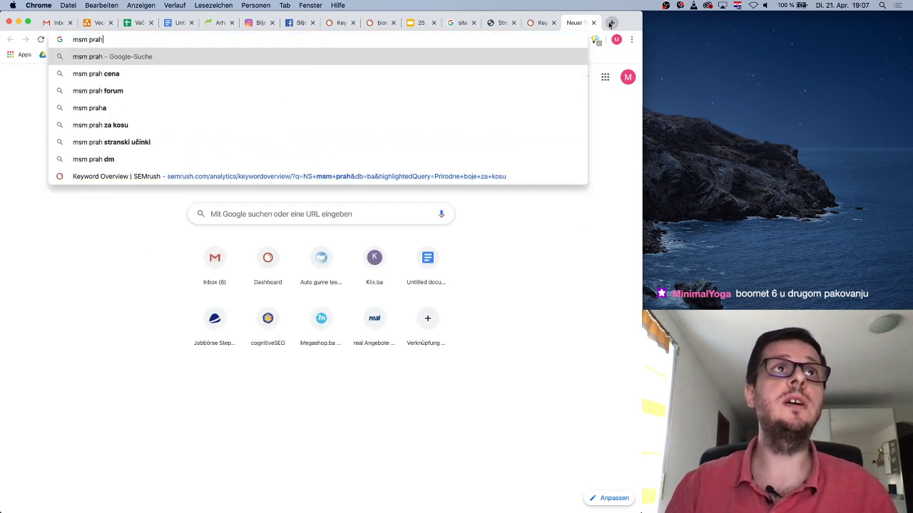
{"action": "key", "text": "Return"}
{"action": "left_click", "coordinate": [189, 169]}
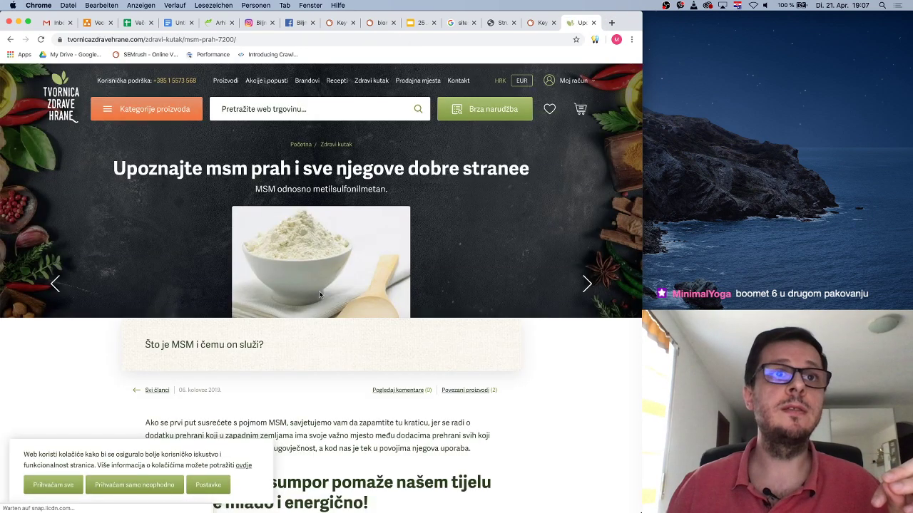
{"action": "scroll", "coordinate": [378, 342], "scroll_direction": "down", "scroll_amount": 5}
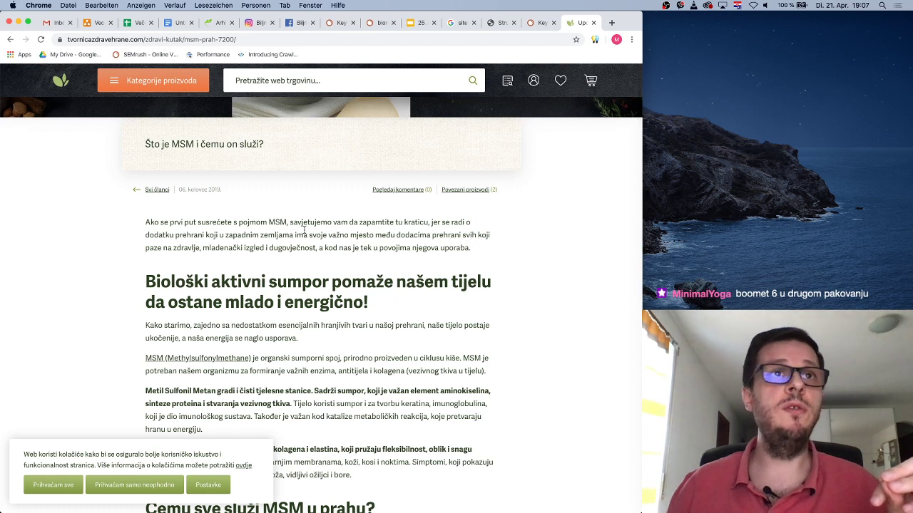
Read through the MSM article's opening paragraphs, comparing it against the biomed.ba listing
{"action": "left_click_drag", "start_coordinate": [168, 221], "coordinate": [403, 229]}
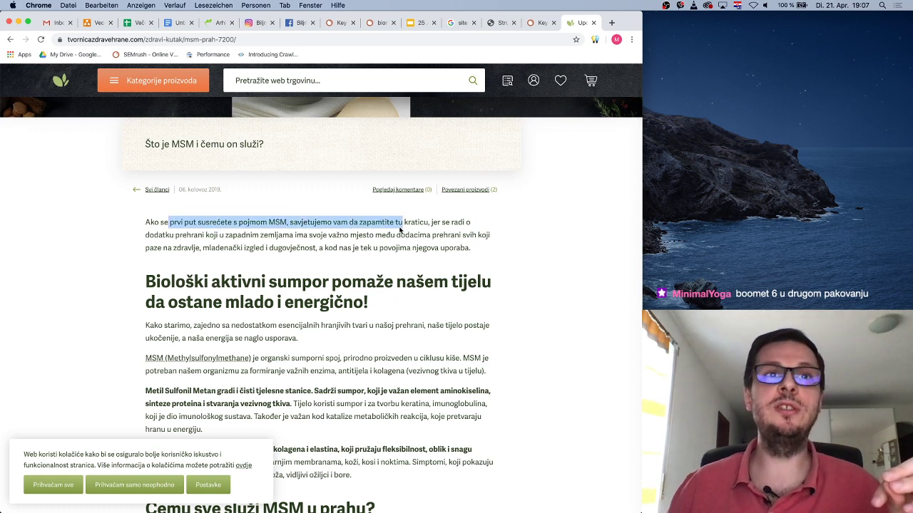
{"action": "left_click", "coordinate": [321, 226]}
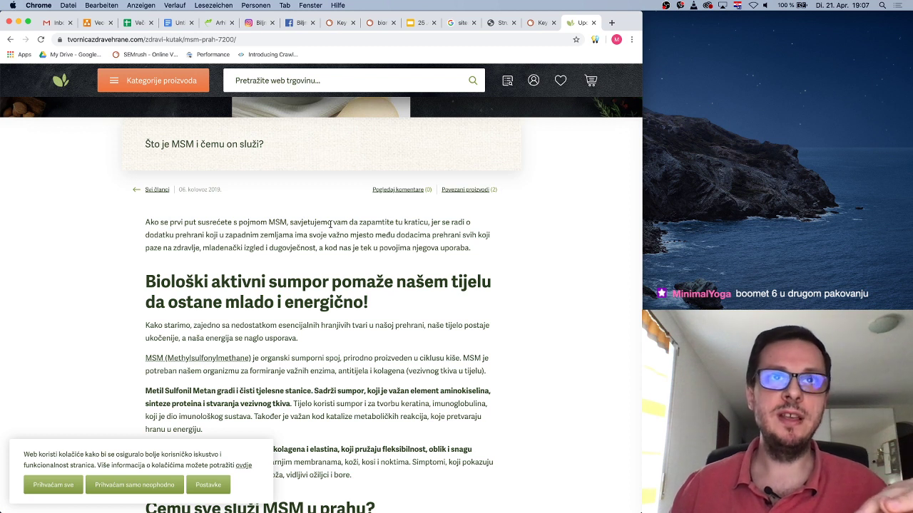
{"action": "left_click_drag", "start_coordinate": [367, 222], "coordinate": [438, 225]}
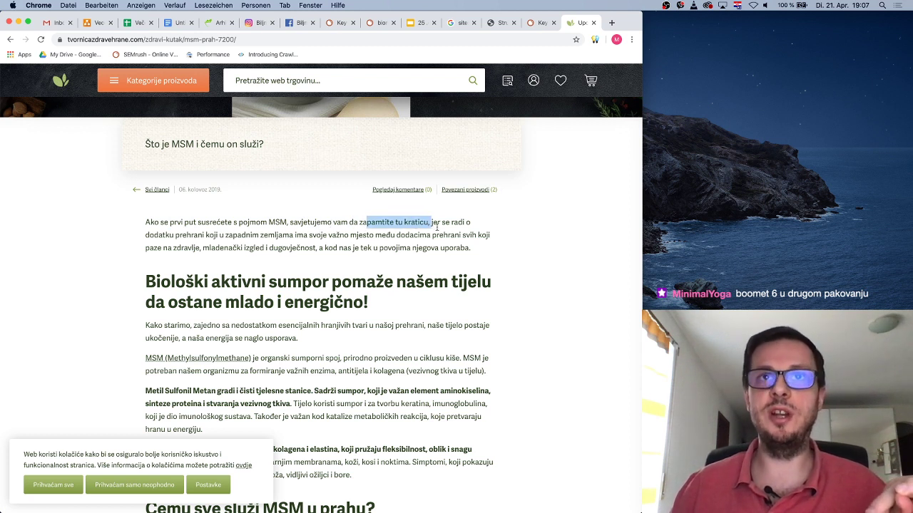
{"action": "left_click", "coordinate": [438, 226]}
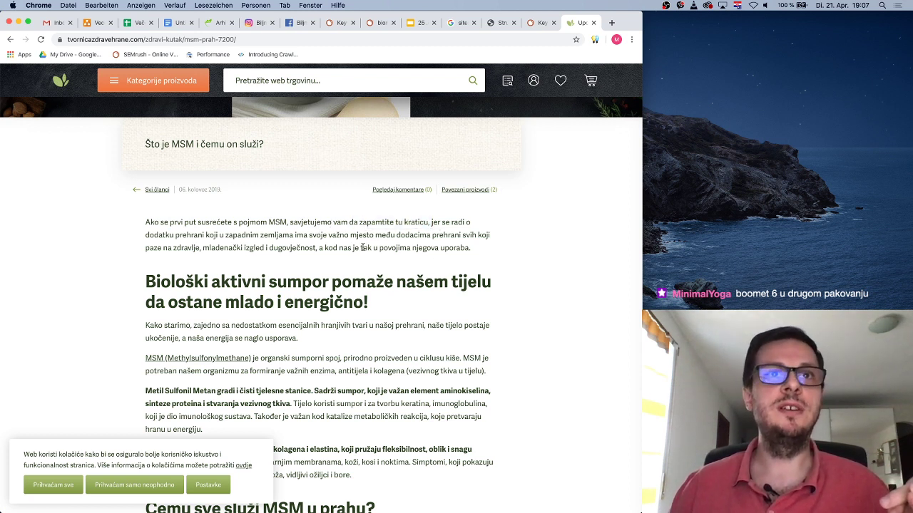
{"action": "scroll", "coordinate": [453, 258], "scroll_direction": "down", "scroll_amount": 1}
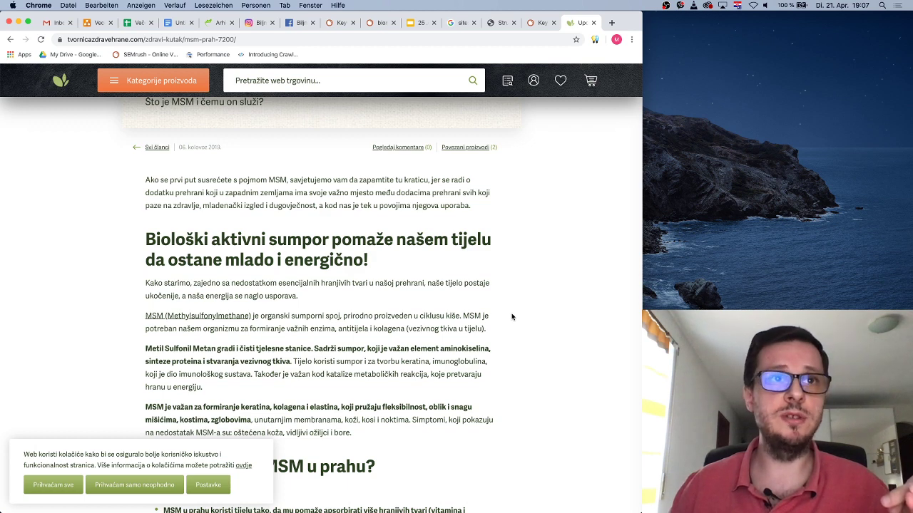
{"action": "scroll", "coordinate": [509, 317], "scroll_direction": "down", "scroll_amount": 2}
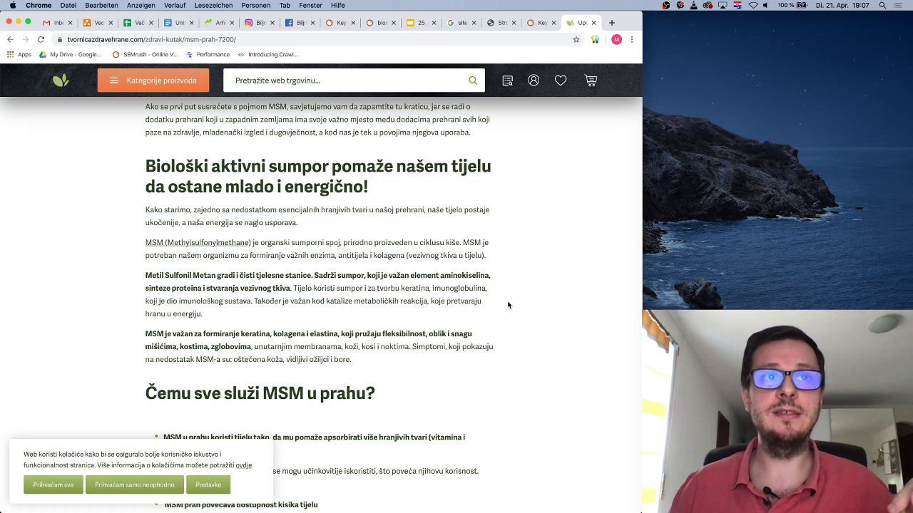
{"action": "left_click", "coordinate": [218, 24]}
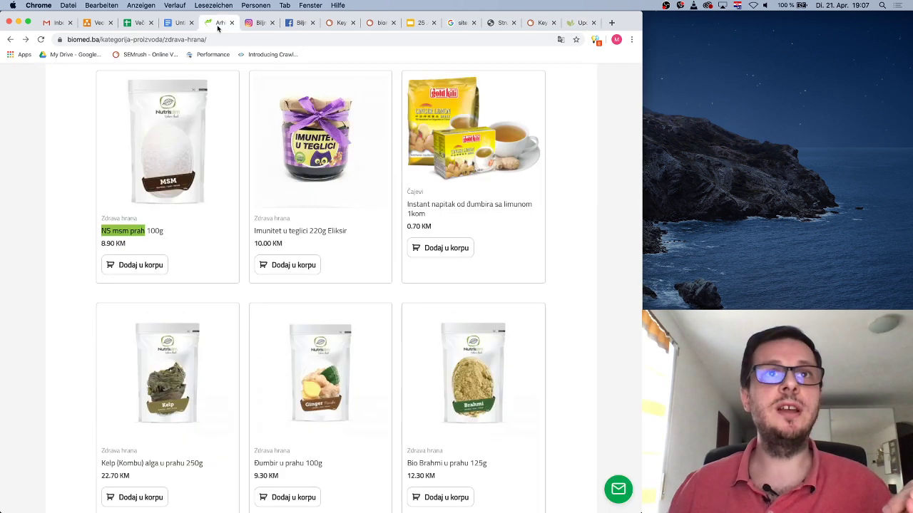
{"action": "left_click", "coordinate": [567, 24]}
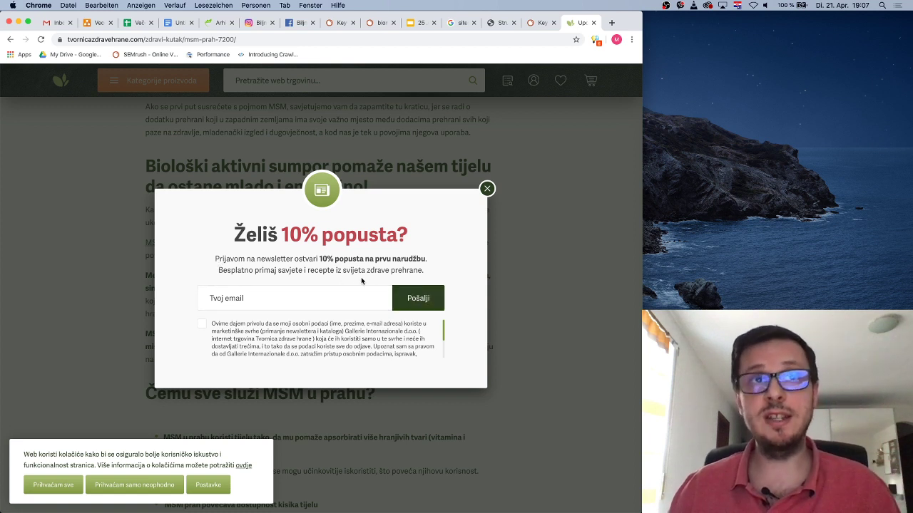
Using Inspect (Untersuchen), edit the popup heading '10% popusta' to '10% penal', then close DevTools
{"action": "left_click_drag", "start_coordinate": [282, 229], "coordinate": [312, 228]}
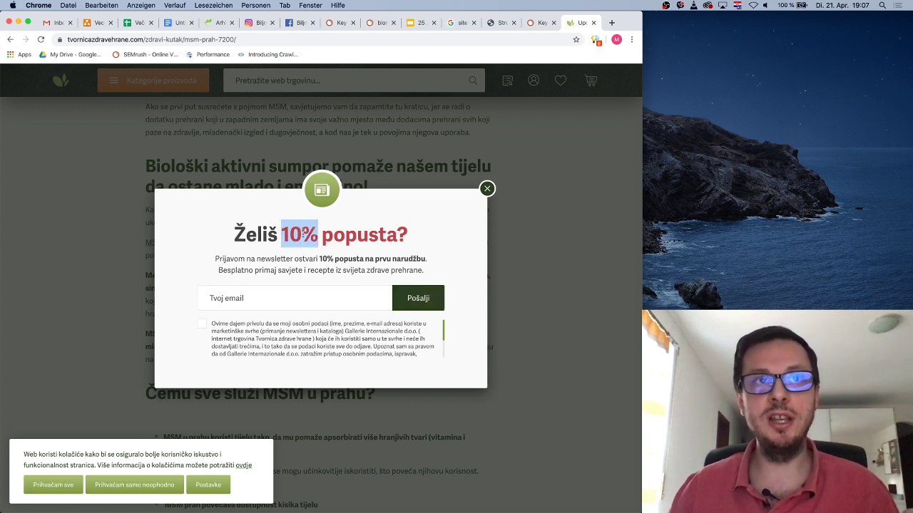
{"action": "left_click", "coordinate": [278, 236]}
{"action": "double_click", "coordinate": [364, 241]}
{"action": "right_click", "coordinate": [368, 234]}
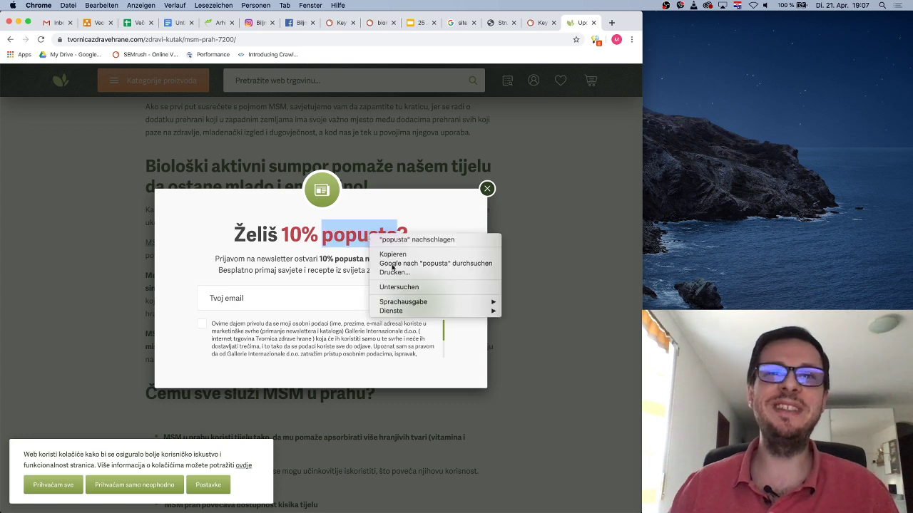
{"action": "left_click", "coordinate": [435, 287]}
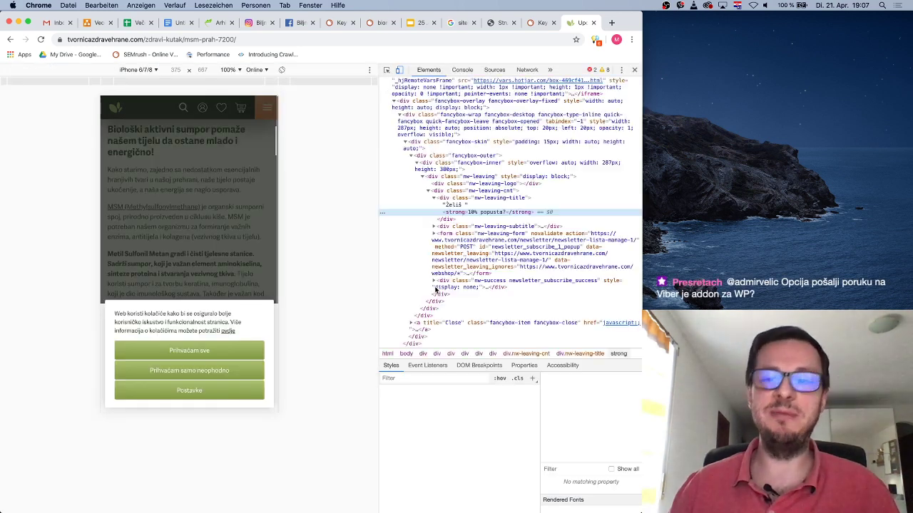
{"action": "double_click", "coordinate": [491, 212]}
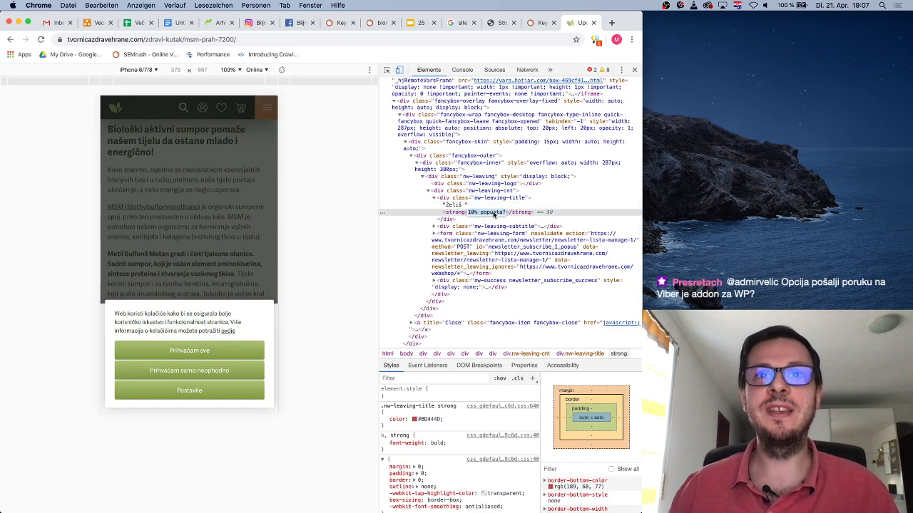
{"action": "double_click", "coordinate": [493, 213]}
{"action": "type", "text": "penal"}
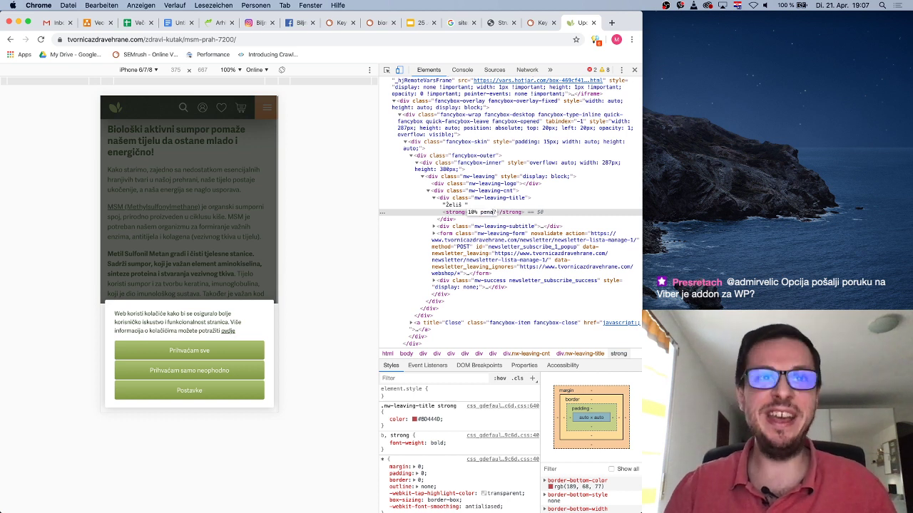
{"action": "key", "text": "Return"}
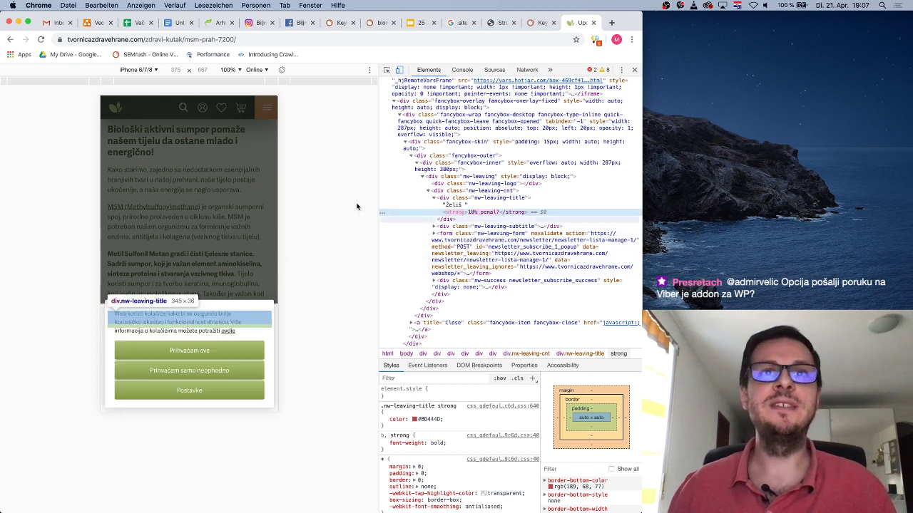
{"action": "left_click", "coordinate": [634, 69]}
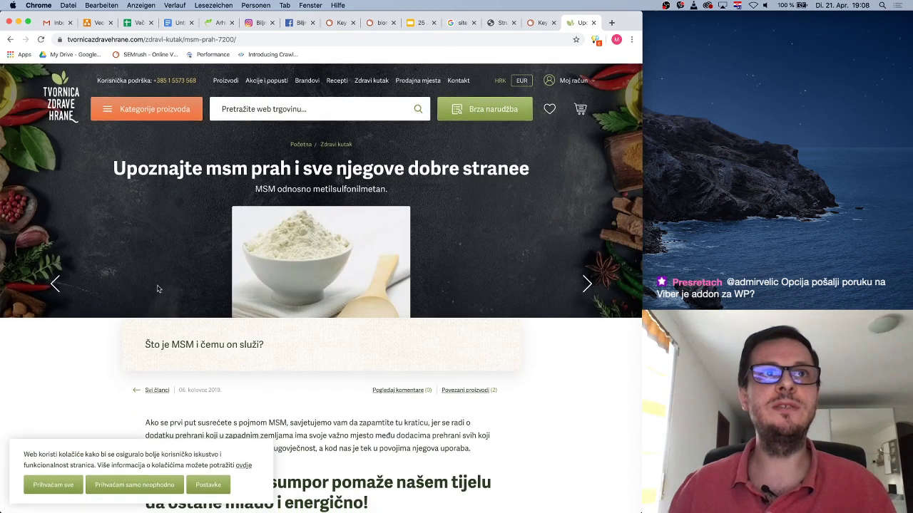
Scroll through the MSM article page
{"action": "scroll", "coordinate": [420, 470], "scroll_direction": "down", "scroll_amount": 15}
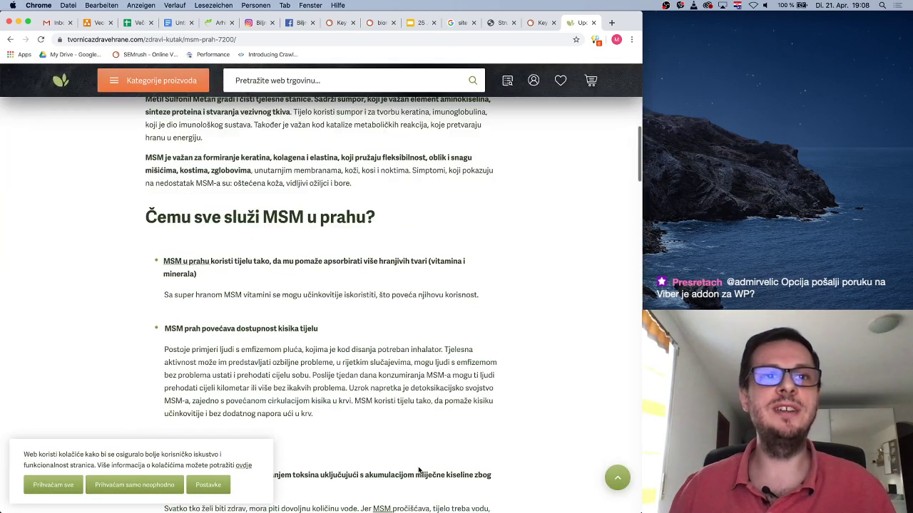
{"action": "scroll", "coordinate": [419, 470], "scroll_direction": "up", "scroll_amount": 5}
{"action": "scroll", "coordinate": [420, 471], "scroll_direction": "up", "scroll_amount": 10}
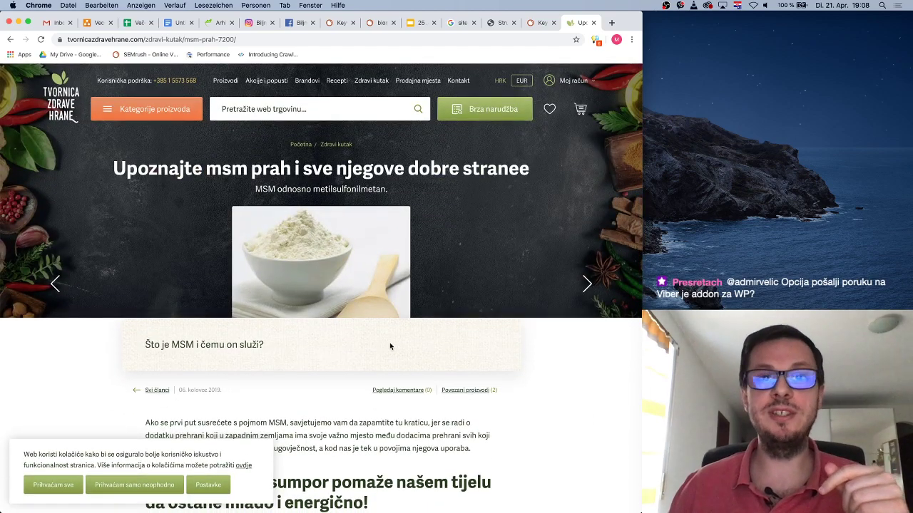
{"action": "scroll", "coordinate": [389, 346], "scroll_direction": "down", "scroll_amount": 3}
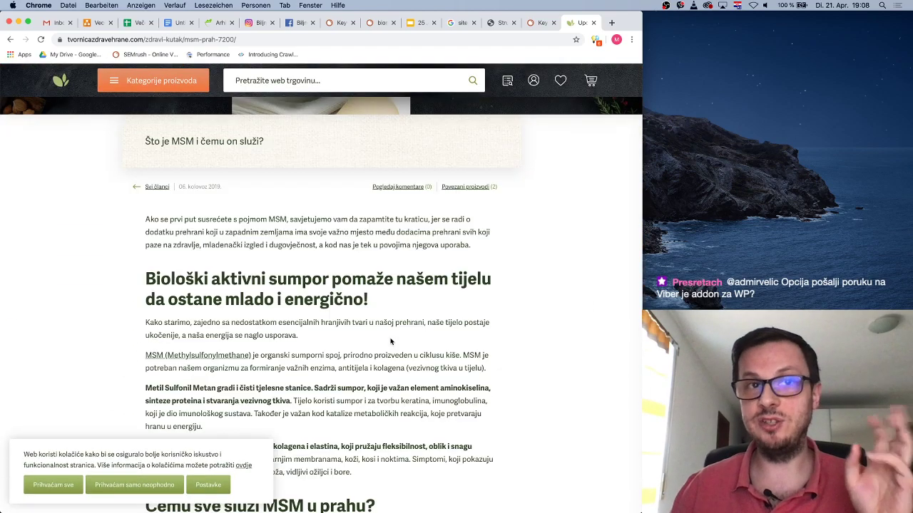
{"action": "scroll", "coordinate": [391, 342], "scroll_direction": "down", "scroll_amount": 6}
{"action": "scroll", "coordinate": [391, 341], "scroll_direction": "up", "scroll_amount": 3}
{"action": "scroll", "coordinate": [390, 341], "scroll_direction": "up", "scroll_amount": 2}
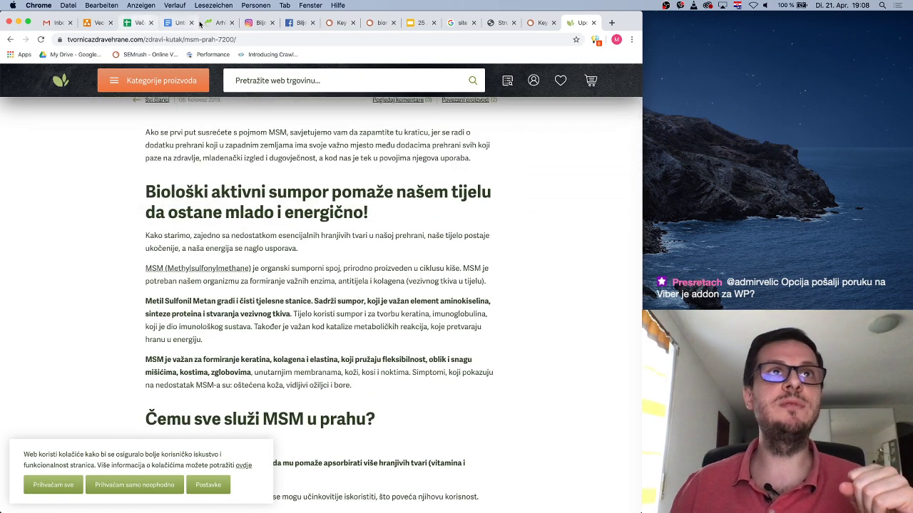
Browse the biomed.ba Zdrava hrana grid, noting the 0.70 KM ginger drink, down to the Kelp row
{"action": "left_click", "coordinate": [208, 22]}
{"action": "scroll", "coordinate": [470, 346], "scroll_direction": "down", "scroll_amount": 2}
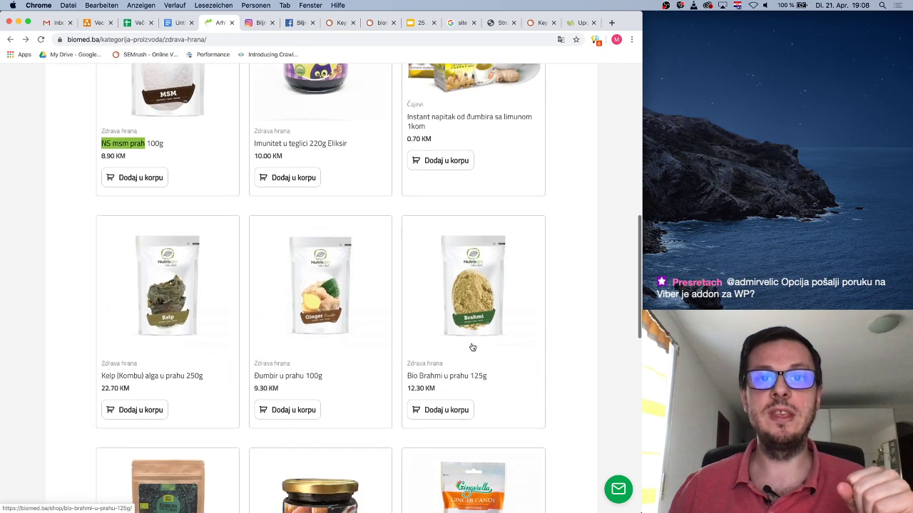
{"action": "scroll", "coordinate": [474, 347], "scroll_direction": "up", "scroll_amount": 8}
{"action": "scroll", "coordinate": [473, 347], "scroll_direction": "down", "scroll_amount": 5}
{"action": "scroll", "coordinate": [475, 349], "scroll_direction": "up", "scroll_amount": 2}
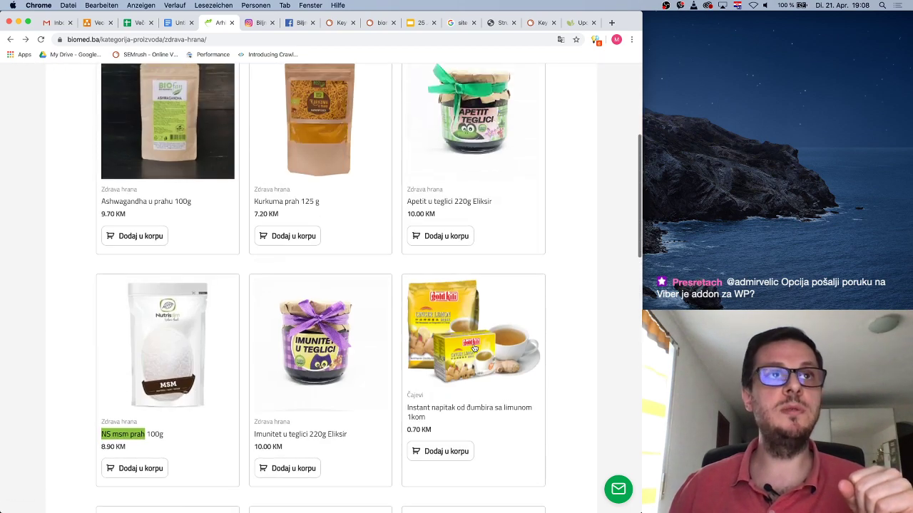
{"action": "scroll", "coordinate": [477, 438], "scroll_direction": "down", "scroll_amount": 1}
{"action": "scroll", "coordinate": [477, 438], "scroll_direction": "down", "scroll_amount": 4}
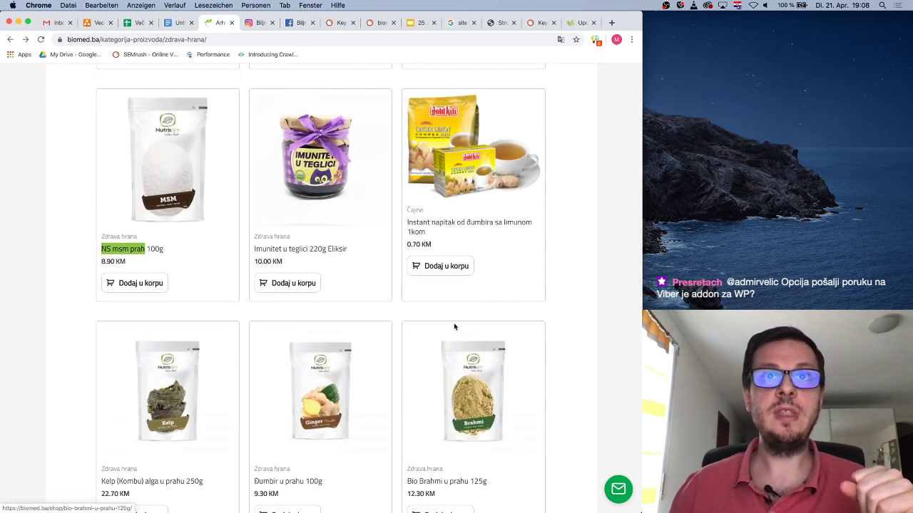
{"action": "left_click_drag", "start_coordinate": [408, 243], "coordinate": [432, 245]}
{"action": "left_click", "coordinate": [448, 245]}
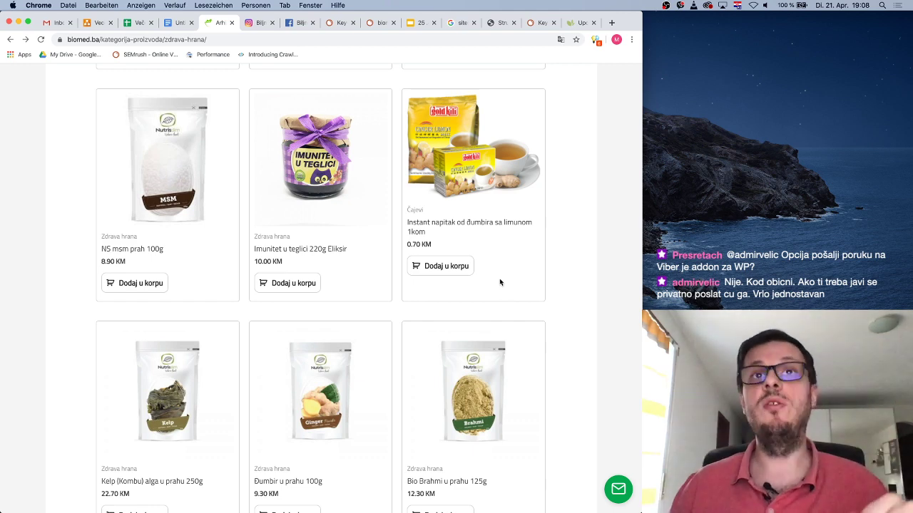
{"action": "scroll", "coordinate": [499, 280], "scroll_direction": "down", "scroll_amount": 5}
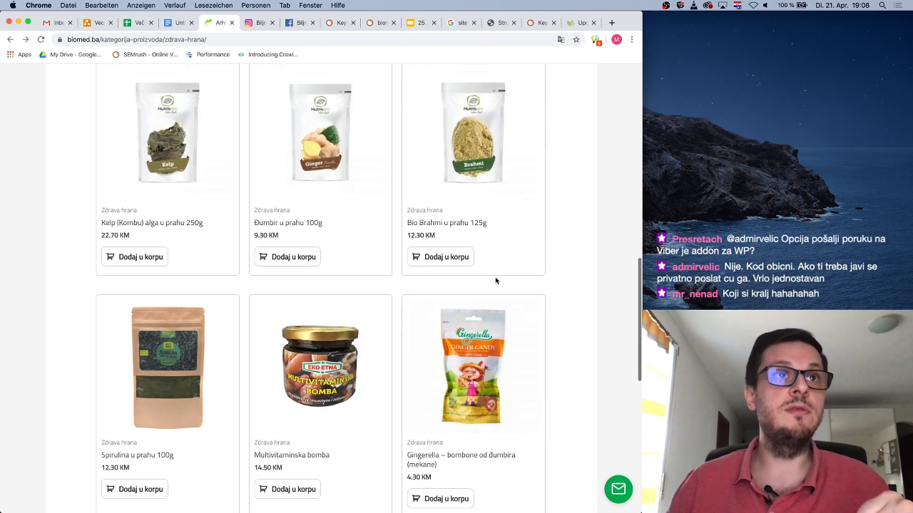
Take 'Kelp' from the Kelp (Kombu) alga powder title and check its SEMrush volume (10)
{"action": "left_click", "coordinate": [172, 226]}
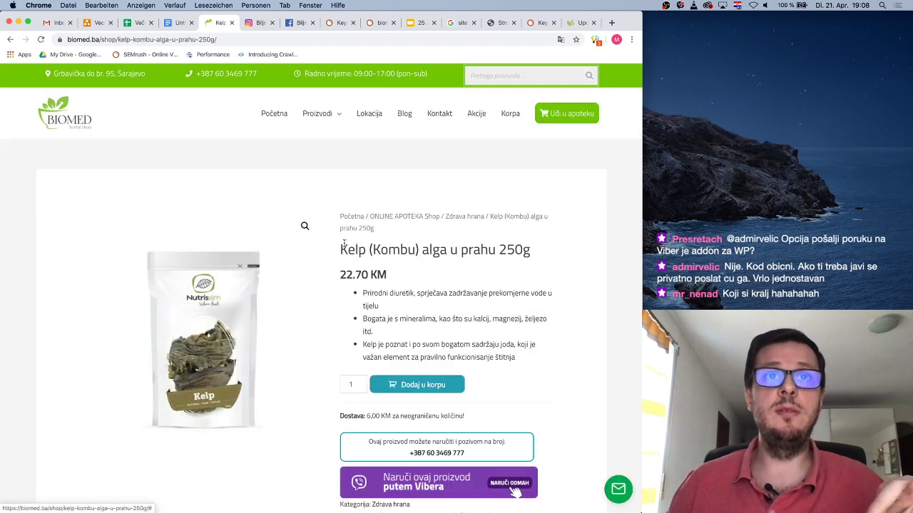
{"action": "double_click", "coordinate": [342, 248]}
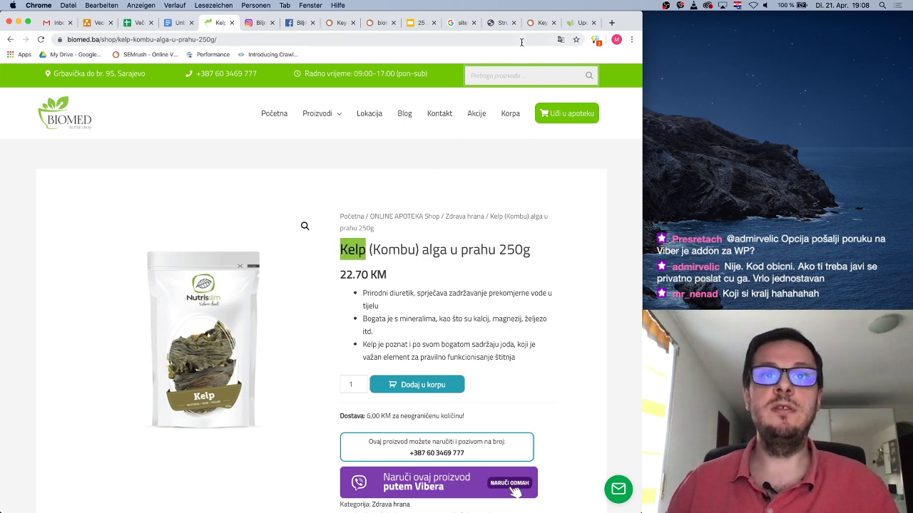
{"action": "left_click", "coordinate": [535, 22]}
{"action": "double_click", "coordinate": [231, 100]}
{"action": "key", "text": "ctrl+v"}
{"action": "left_click", "coordinate": [424, 99]}
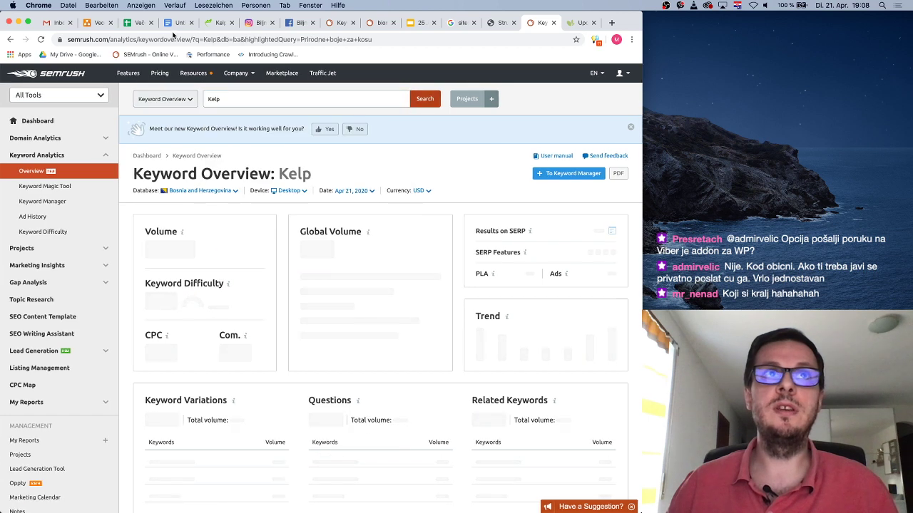
Copy 'Kombu' from the same title, check its volume (10), and return to the Kelp product page
{"action": "left_click", "coordinate": [218, 24]}
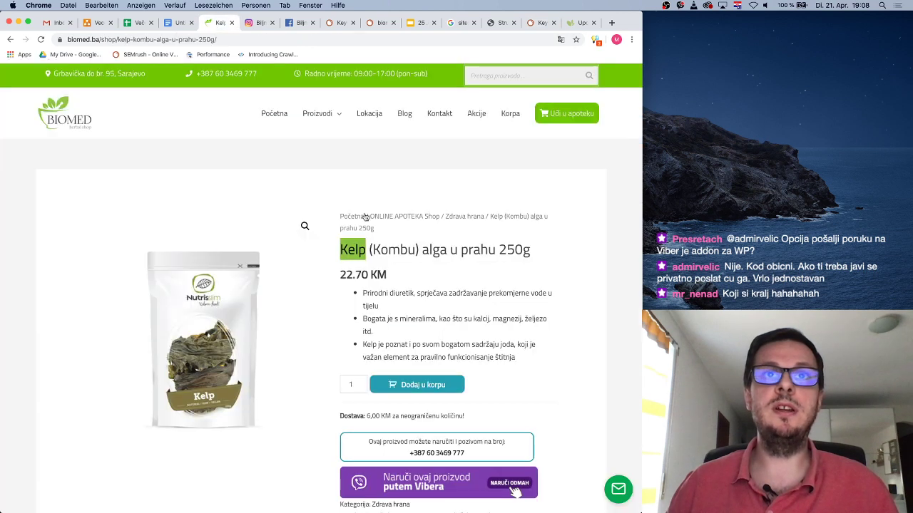
{"action": "double_click", "coordinate": [394, 250]}
{"action": "key", "text": "super+c"}
{"action": "left_click", "coordinate": [524, 25]}
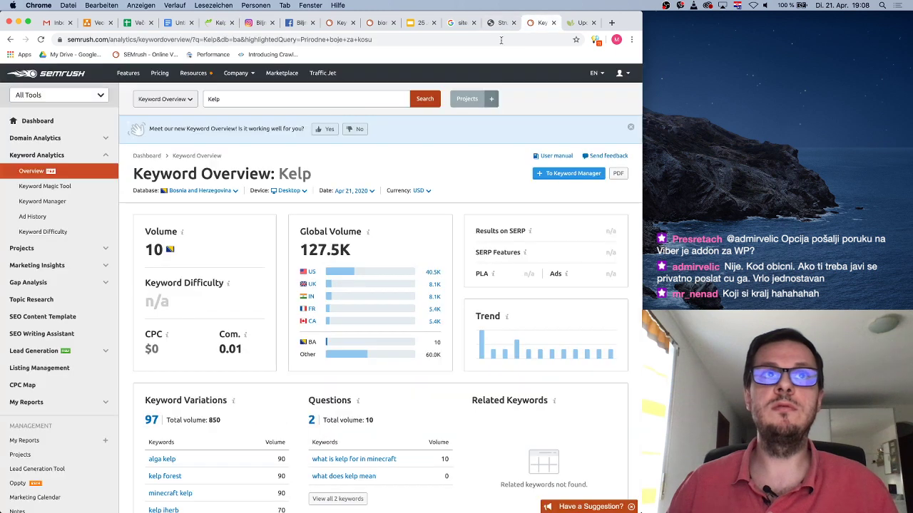
{"action": "scroll", "coordinate": [253, 321], "scroll_direction": "down", "scroll_amount": 2}
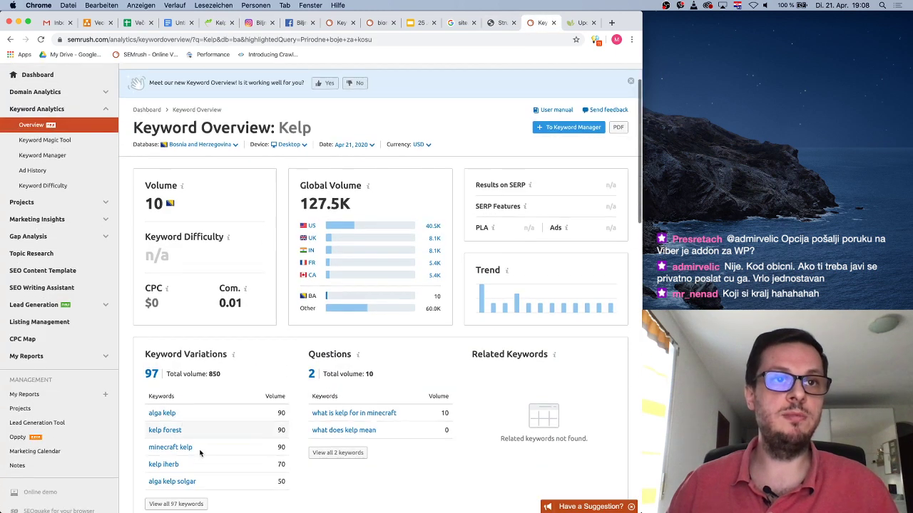
{"action": "scroll", "coordinate": [230, 258], "scroll_direction": "up", "scroll_amount": 2}
{"action": "double_click", "coordinate": [235, 100]}
{"action": "key", "text": "super+v"}
{"action": "key", "text": "Return"}
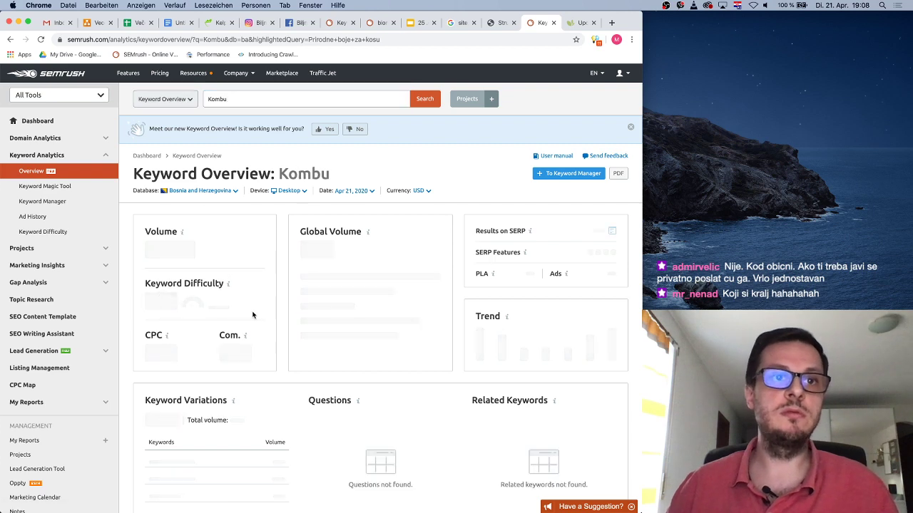
{"action": "scroll", "coordinate": [259, 316], "scroll_direction": "down", "scroll_amount": 2}
{"action": "scroll", "coordinate": [228, 375], "scroll_direction": "up", "scroll_amount": 3}
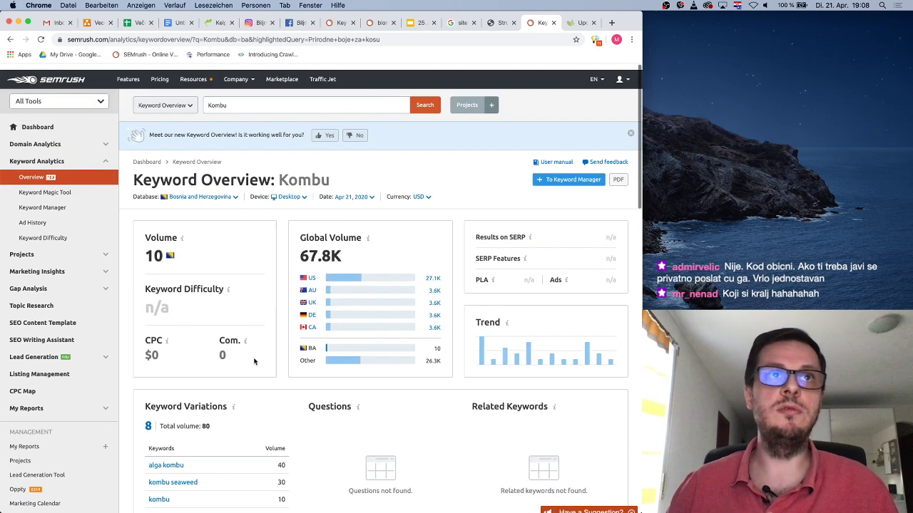
{"action": "left_click", "coordinate": [579, 22]}
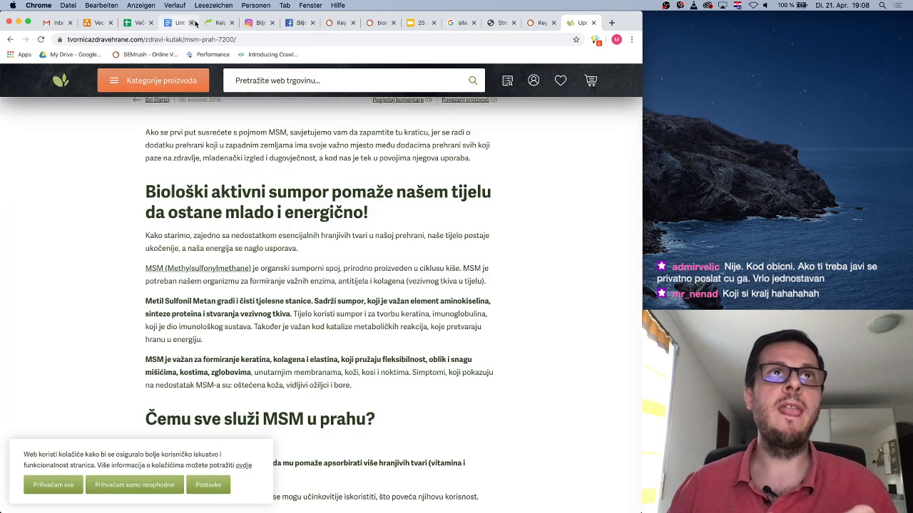
{"action": "left_click", "coordinate": [214, 22]}
{"action": "scroll", "coordinate": [378, 261], "scroll_direction": "down", "scroll_amount": 15}
Add 100 packs of Kelp (Kombu) alga u prahu 250g to the biomed.ba cart
{"action": "scroll", "coordinate": [378, 261], "scroll_direction": "up", "scroll_amount": 20}
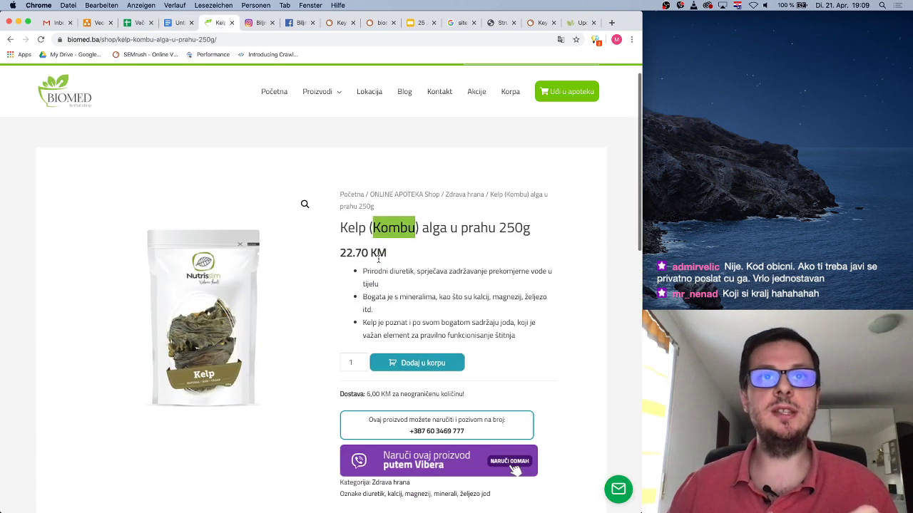
{"action": "left_click", "coordinate": [509, 367]}
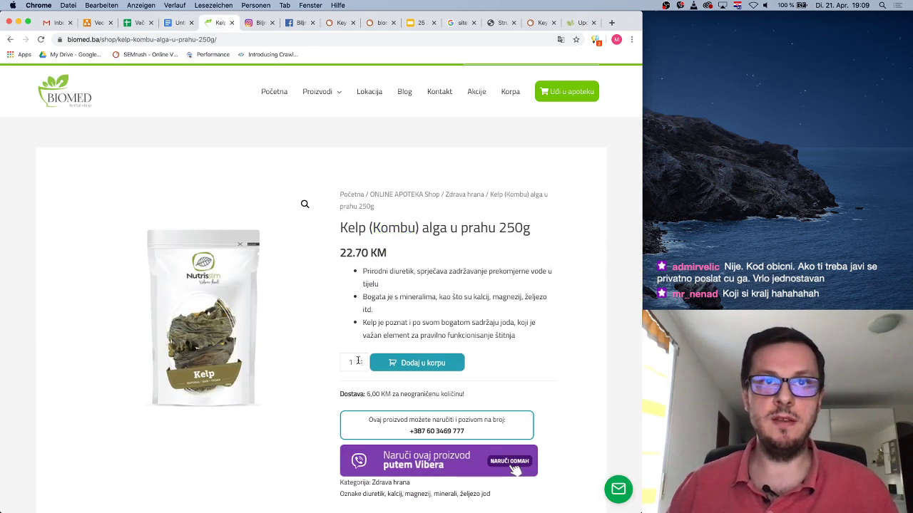
{"action": "left_click", "coordinate": [395, 364]}
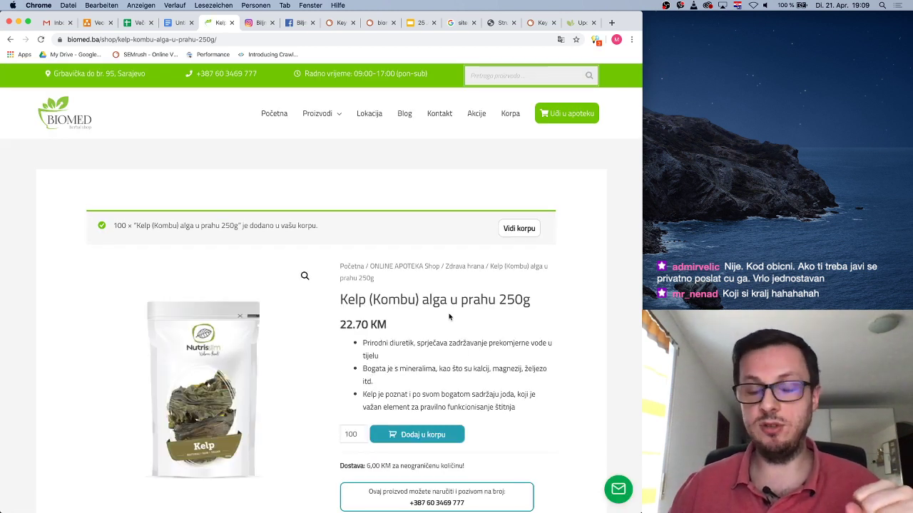
Select the whole 'Dostava: 6,00 KM' shipping line on the product page
{"action": "scroll", "coordinate": [449, 308], "scroll_direction": "down", "scroll_amount": 2}
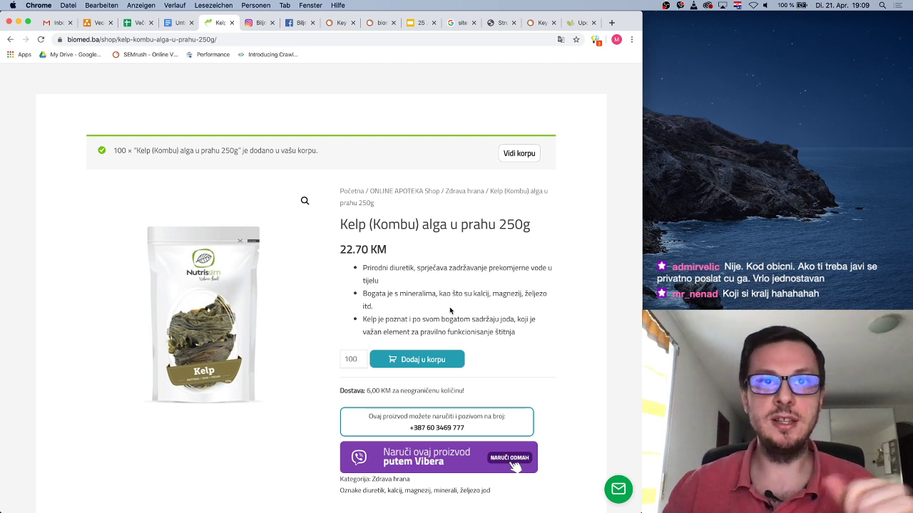
{"action": "scroll", "coordinate": [489, 314], "scroll_direction": "down", "scroll_amount": 1}
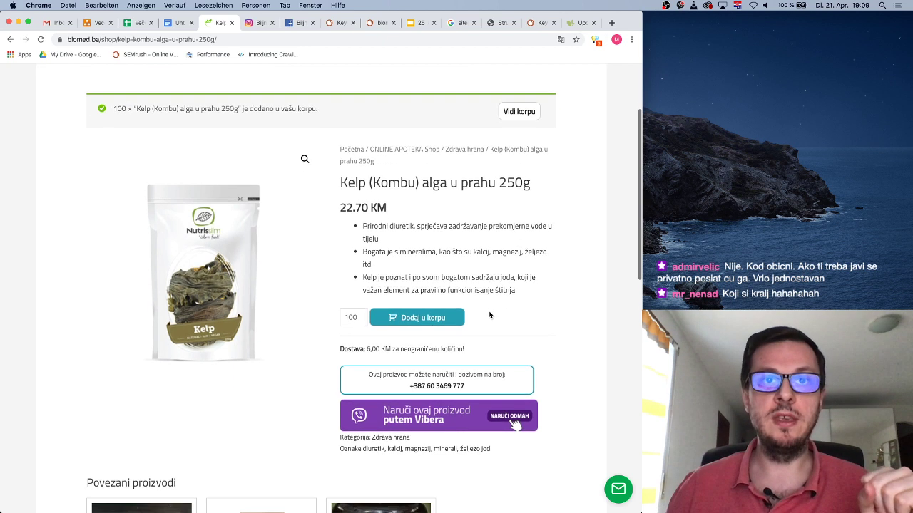
{"action": "left_click_drag", "start_coordinate": [367, 349], "coordinate": [465, 353]}
{"action": "left_click", "coordinate": [425, 349]}
{"action": "left_click", "coordinate": [467, 351]}
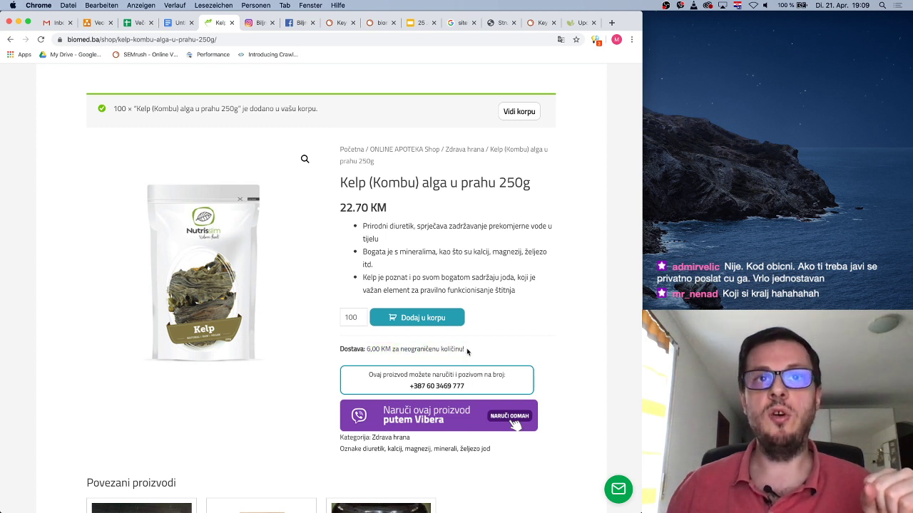
{"action": "triple_click", "coordinate": [467, 348]}
{"action": "scroll", "coordinate": [505, 353], "scroll_direction": "down", "scroll_amount": 1}
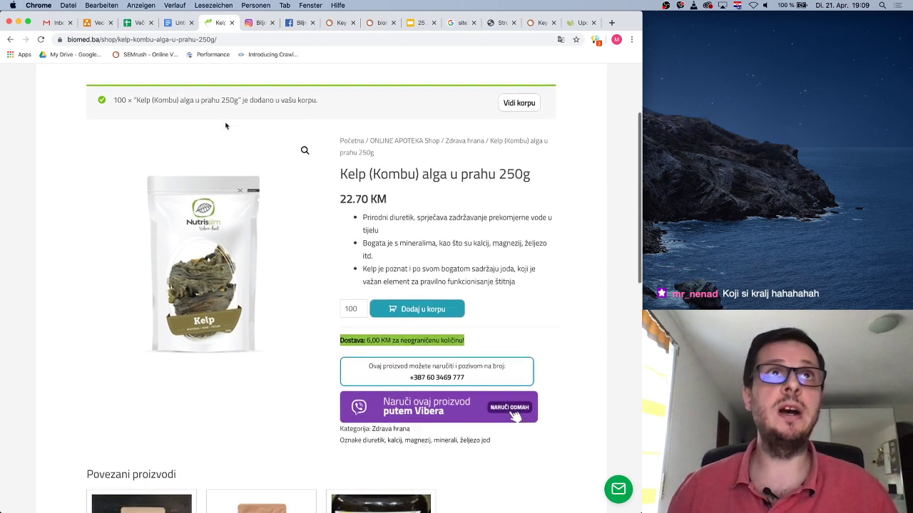
Insert a 'Usability:' heading above Napomene with a bullet starting 'Meni nije jasno šta oznaka "'
{"action": "left_click", "coordinate": [178, 22]}
{"action": "key", "text": "super+Up"}
{"action": "key", "text": "Return"}
{"action": "type", "text": "Us"}
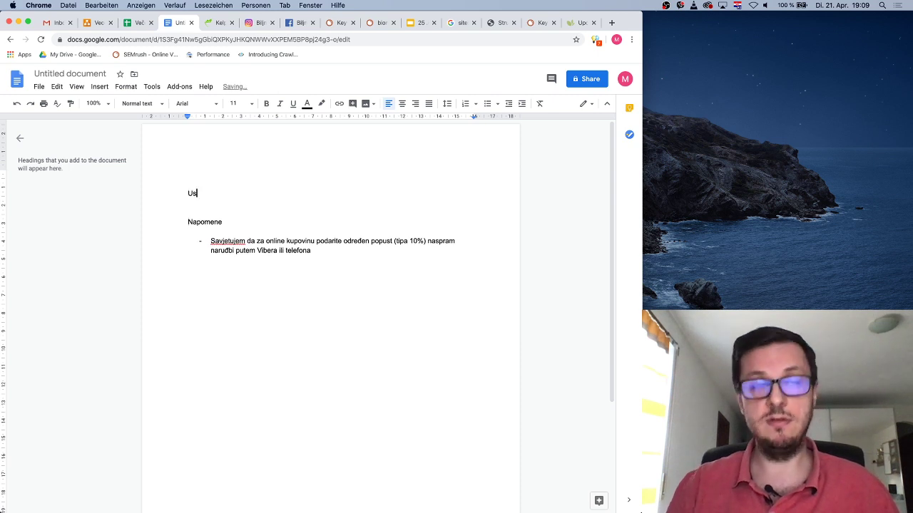
{"action": "type", "text": "ability:"}
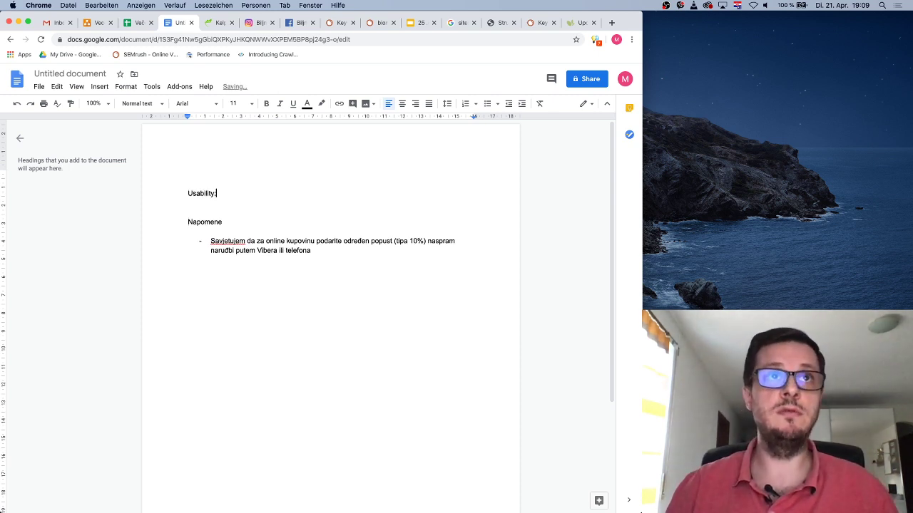
{"action": "key", "text": "Return"}
{"action": "type", "text": "- M"}
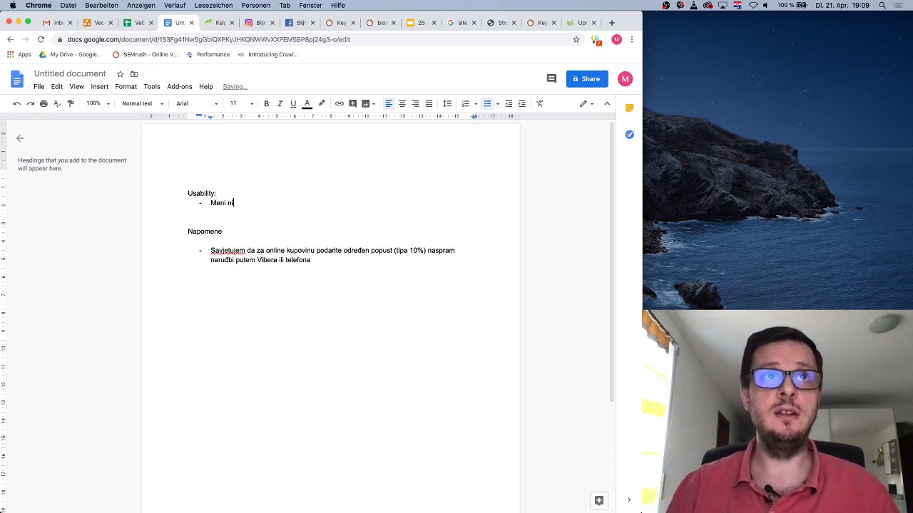
{"action": "type", "text": "eni nije jasno šta oznaka \""}
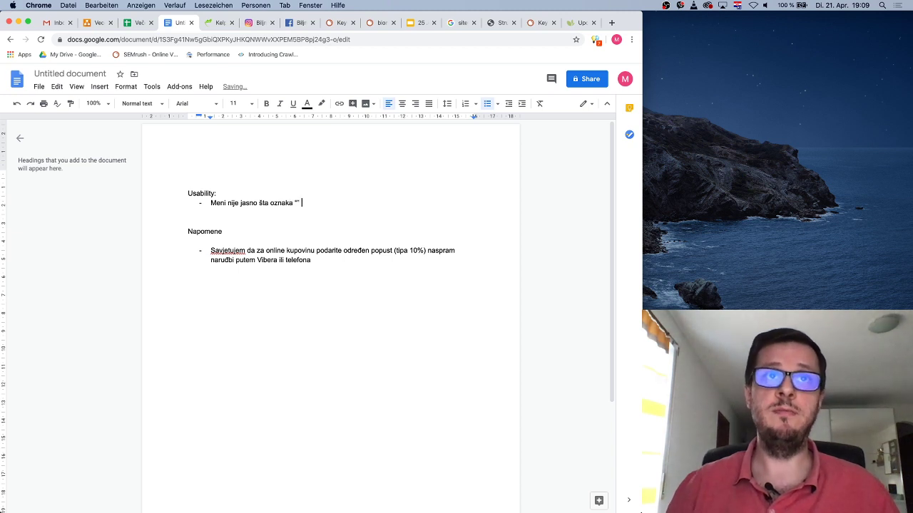
Paste the Dostava shipping text and finish the bullet with 'ispod CTA button-a za "dodaj u korpu"'
{"action": "left_click", "coordinate": [325, 203]}
{"action": "key", "text": "super+v"}
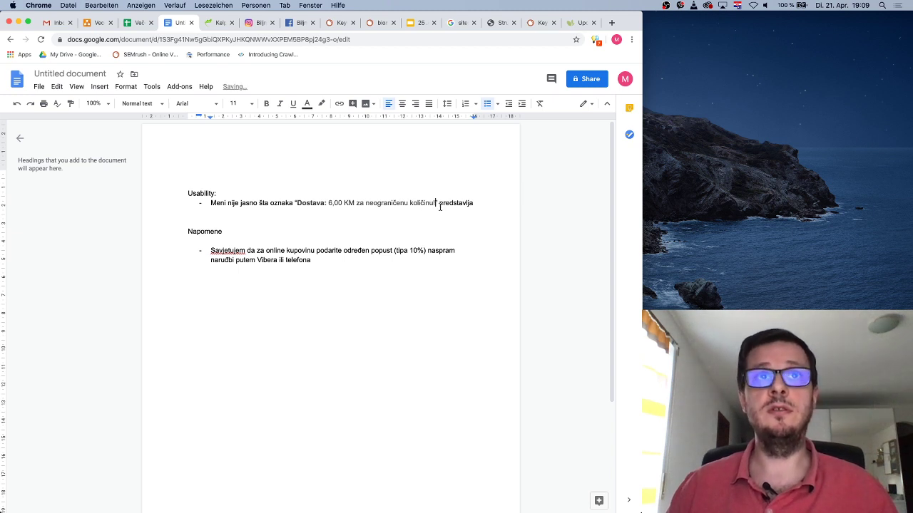
{"action": "type", "text": "ispod"}
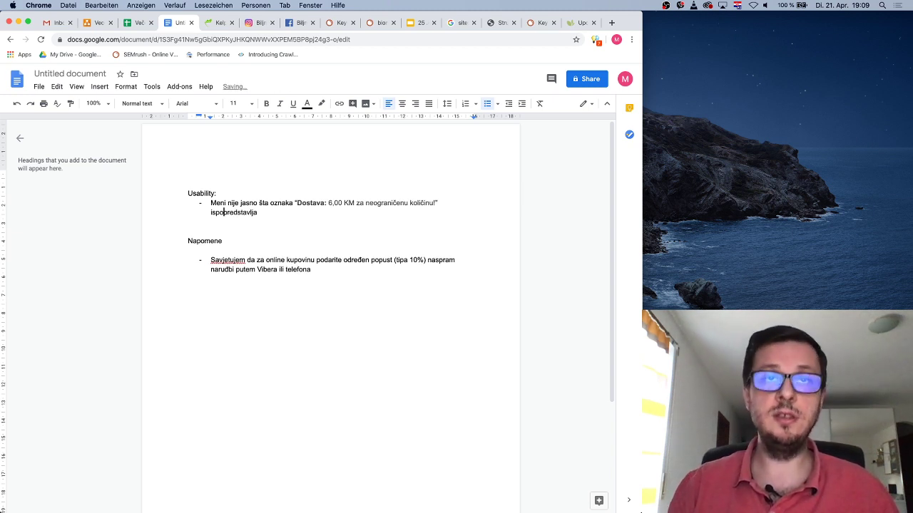
{"action": "key", "text": "BackSpace"}
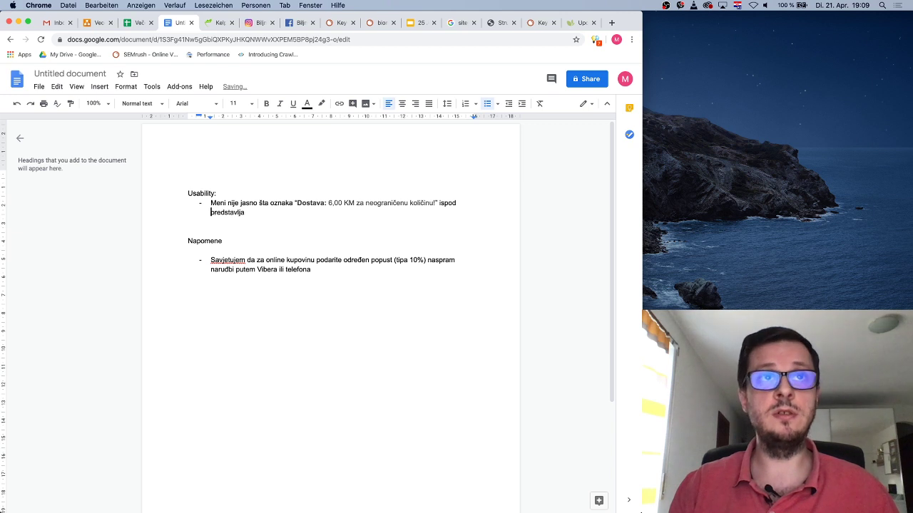
{"action": "type", "text": "CTA button-a "}
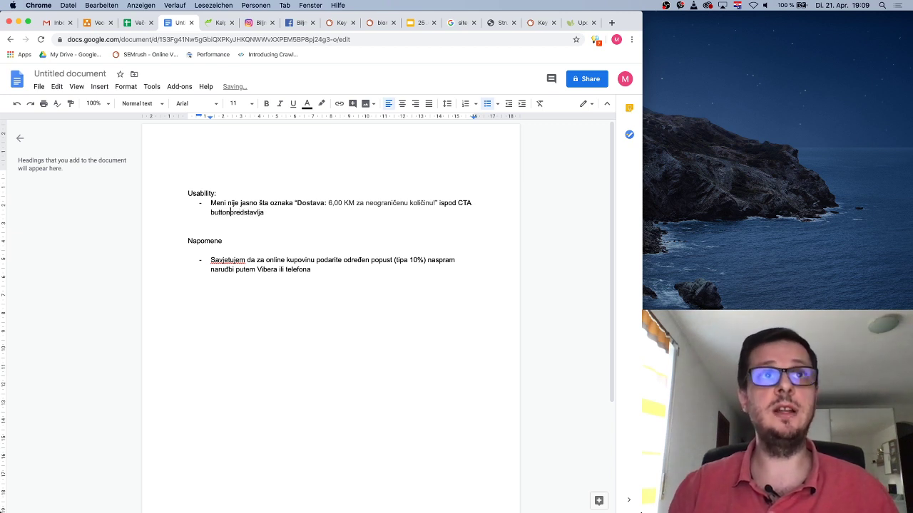
{"action": "type", "text": "za "}
{"action": "type", "text": "\""}
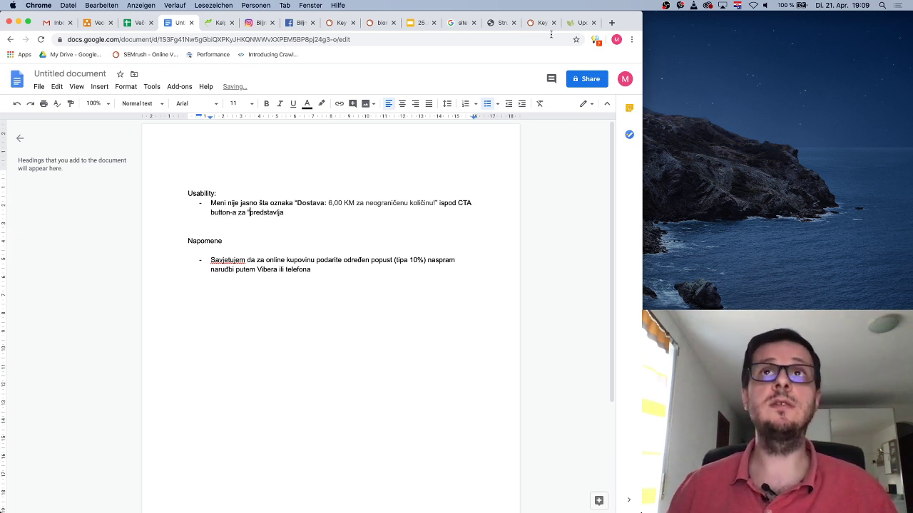
{"action": "left_click", "coordinate": [206, 22]}
{"action": "left_click", "coordinate": [180, 22]}
{"action": "type", "text": "dodaj"}
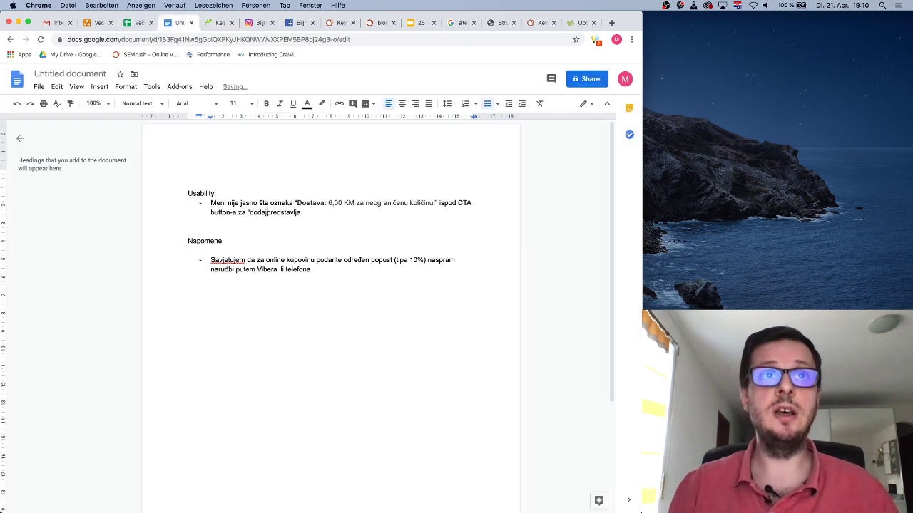
{"action": "type", "text": " u korpu\""}
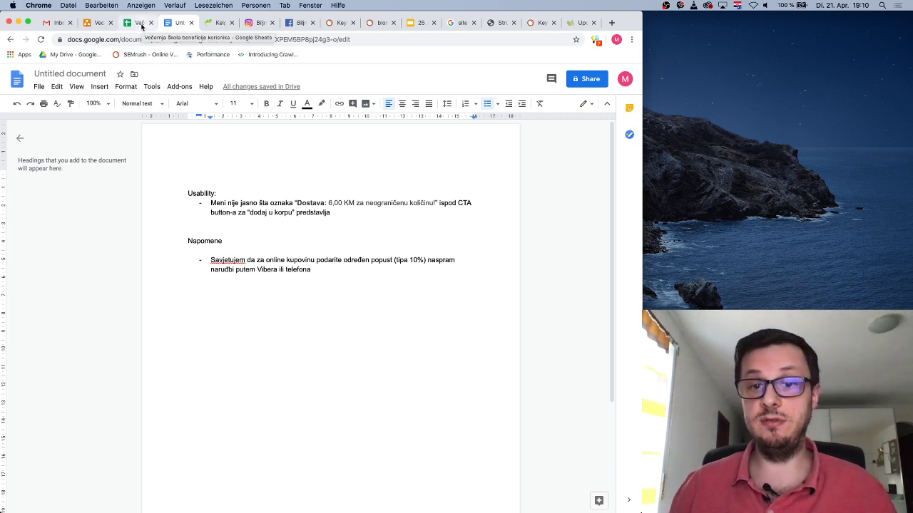
{"action": "left_click", "coordinate": [211, 23]}
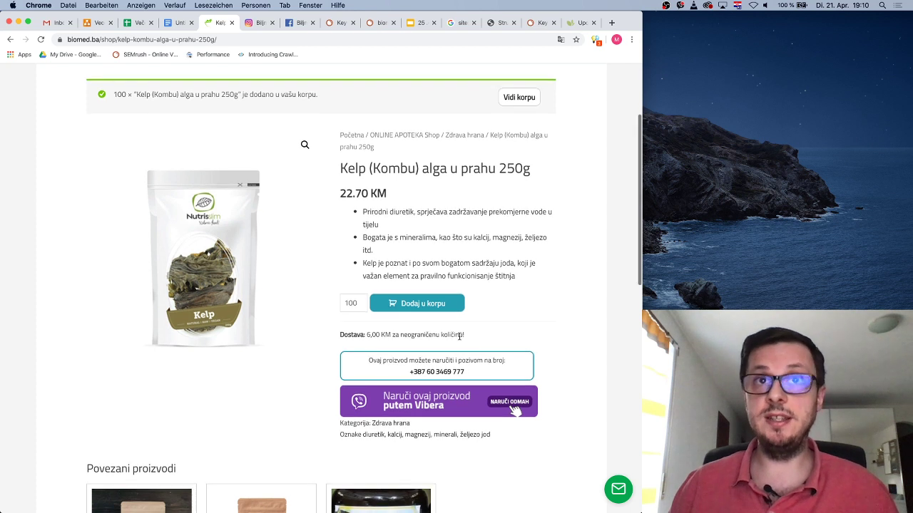
Inspect the delivery fee line, then add another 100 Kelp packs to the cart
{"action": "left_click_drag", "start_coordinate": [465, 337], "coordinate": [340, 335]}
{"action": "left_click", "coordinate": [434, 338]}
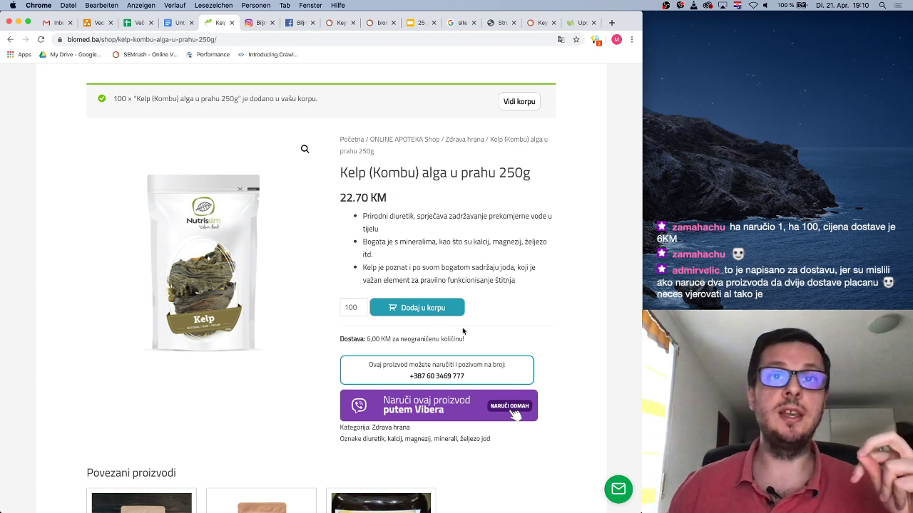
{"action": "left_click", "coordinate": [441, 312]}
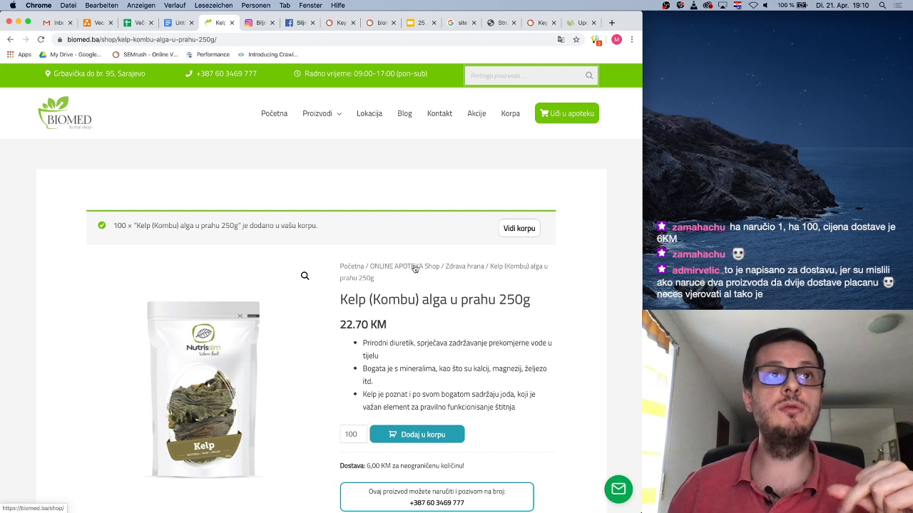
In the cart, change the Kelp quantity from 200 to 2000 and update the cart
{"action": "left_click", "coordinate": [521, 227]}
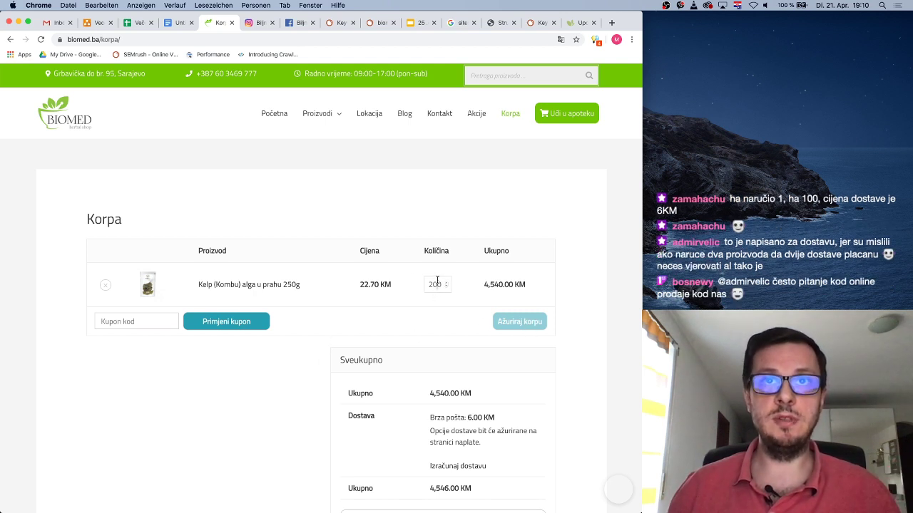
{"action": "left_click", "coordinate": [439, 283]}
{"action": "type", "text": "0"}
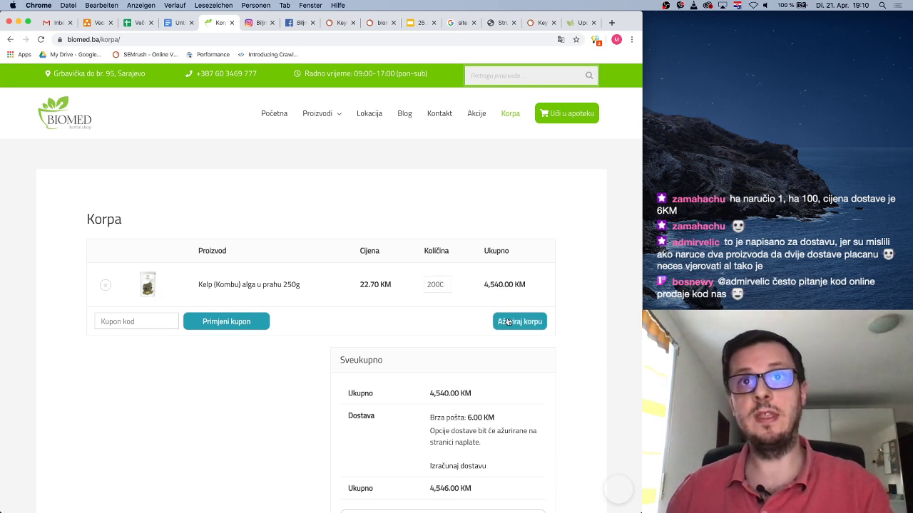
{"action": "left_click", "coordinate": [508, 322]}
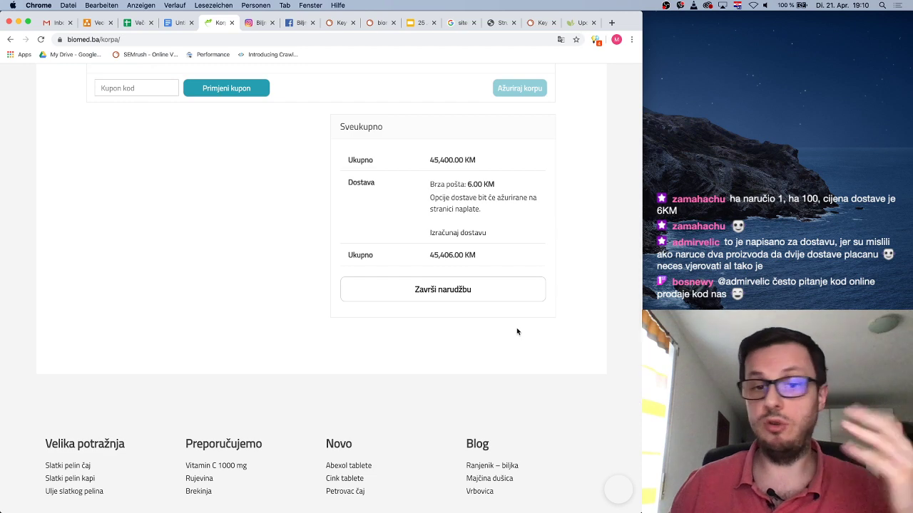
{"action": "scroll", "coordinate": [516, 328], "scroll_direction": "up", "scroll_amount": 4}
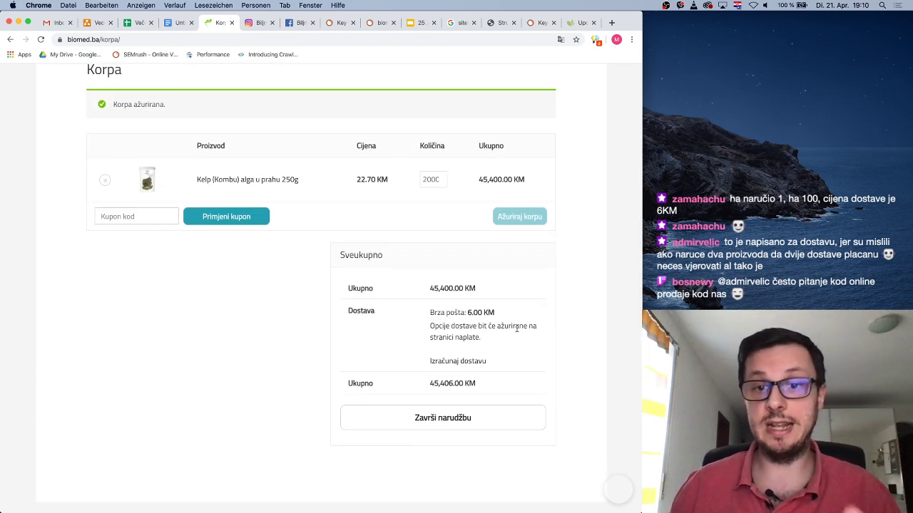
{"action": "scroll", "coordinate": [516, 328], "scroll_direction": "up", "scroll_amount": 2}
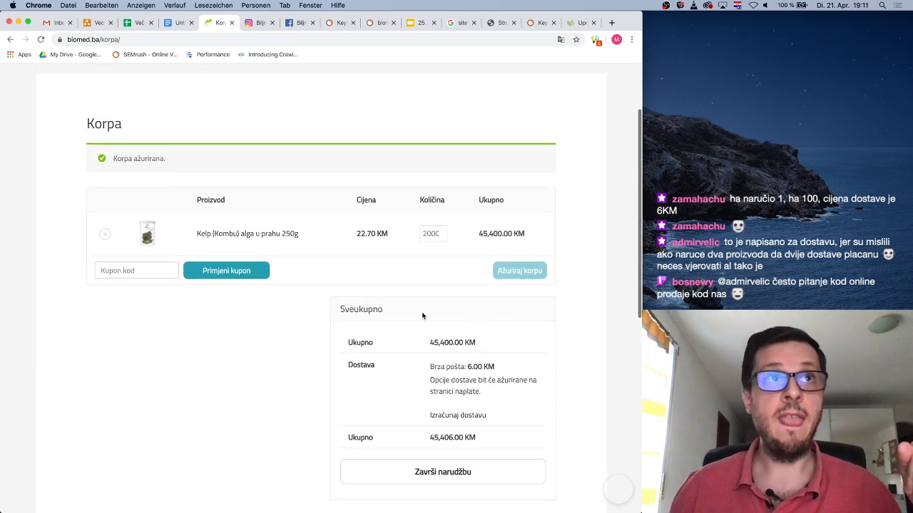
{"action": "scroll", "coordinate": [435, 459], "scroll_direction": "down", "scroll_amount": 1}
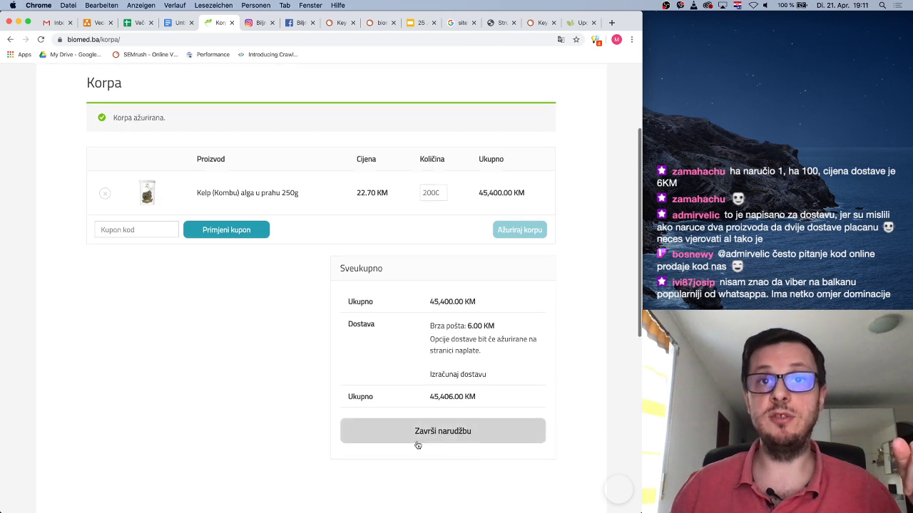
{"action": "scroll", "coordinate": [188, 326], "scroll_direction": "up", "scroll_amount": 1}
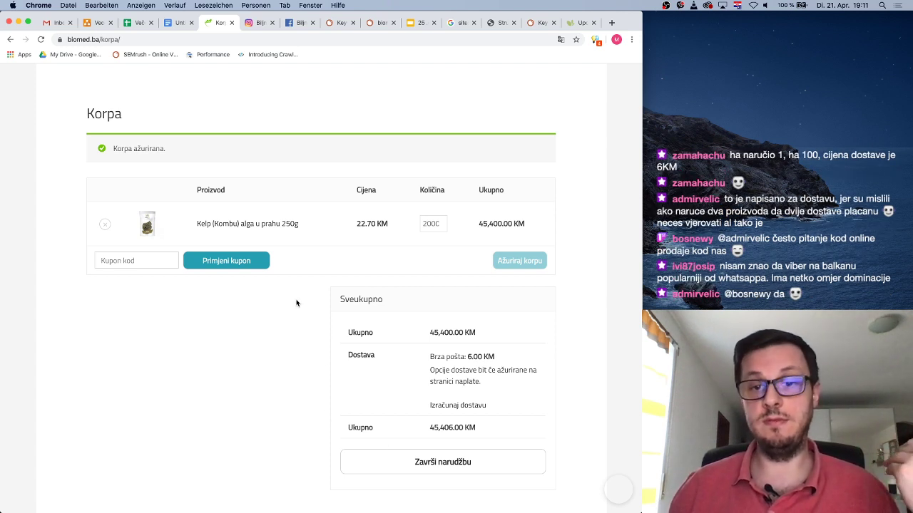
{"action": "scroll", "coordinate": [297, 303], "scroll_direction": "down", "scroll_amount": 1}
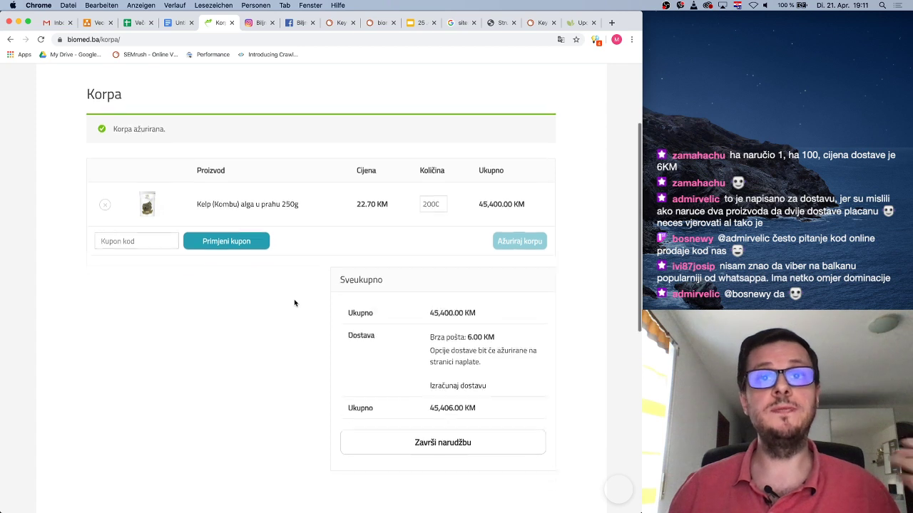
Add a bullet noting the white 'završi narudžbu' checkout button should draw the most attention
{"action": "left_click", "coordinate": [179, 23]}
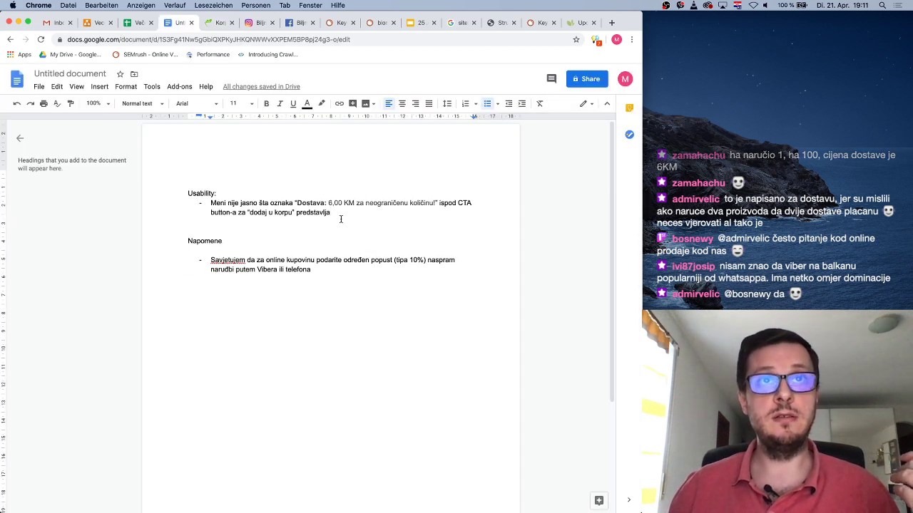
{"action": "key", "text": "Return"}
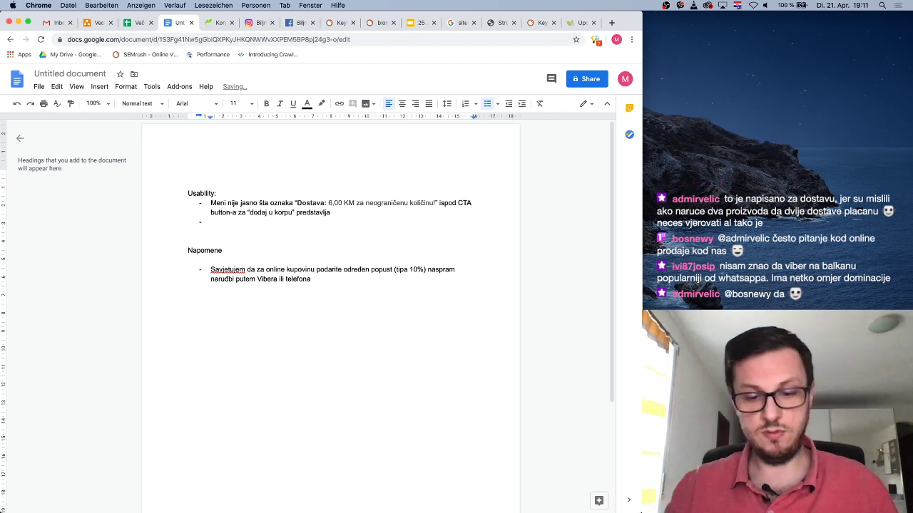
{"action": "type", "text": "Industrijski standard za checkout dugme, u vašem slučaju “"}
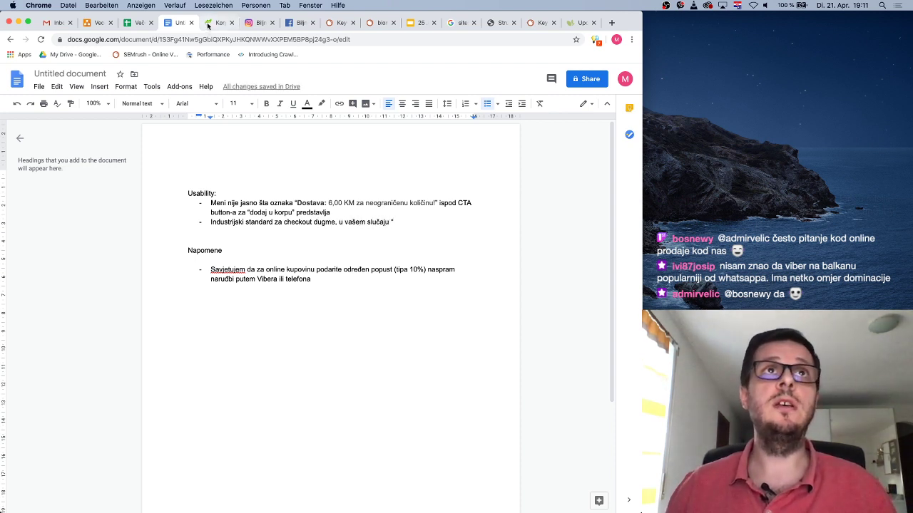
{"action": "left_click", "coordinate": [218, 23]}
{"action": "left_click", "coordinate": [175, 23]}
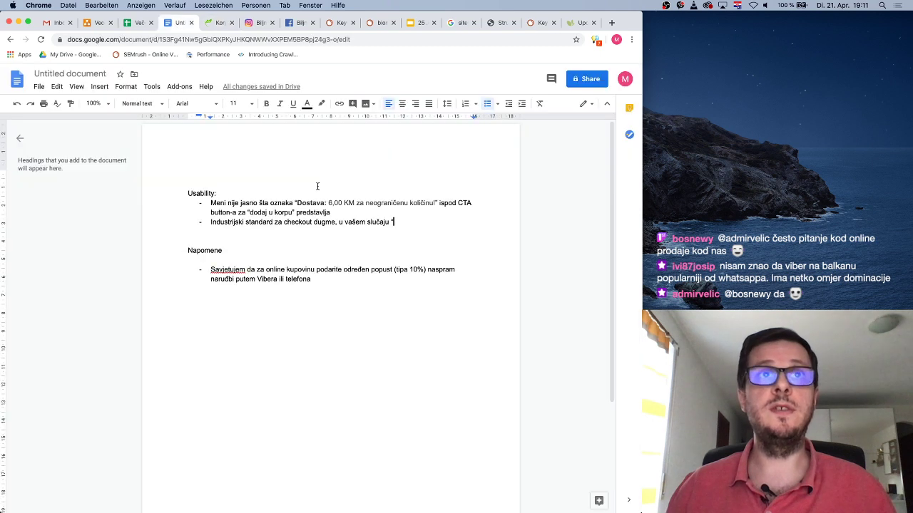
{"action": "type", "text": "\"završi narudžu"}
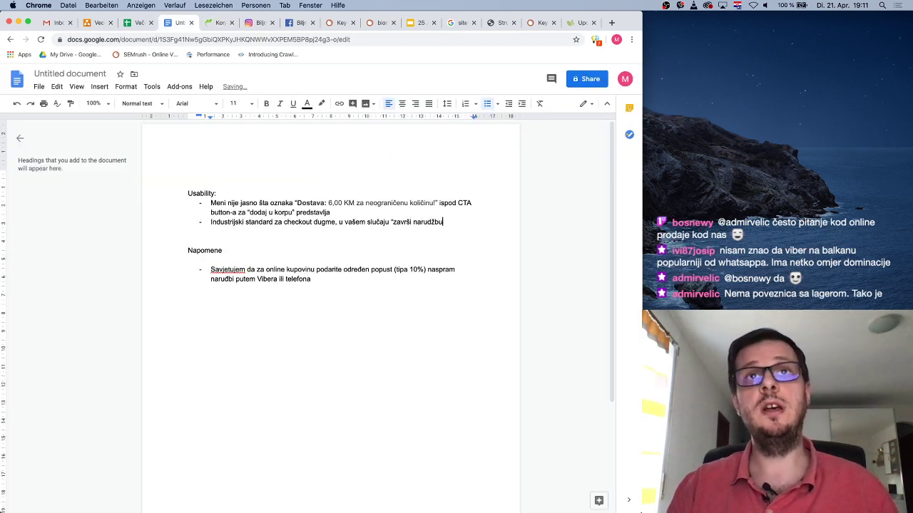
{"action": "type", "text": "\" "}
{"action": "type", "text": "bi trebao da"}
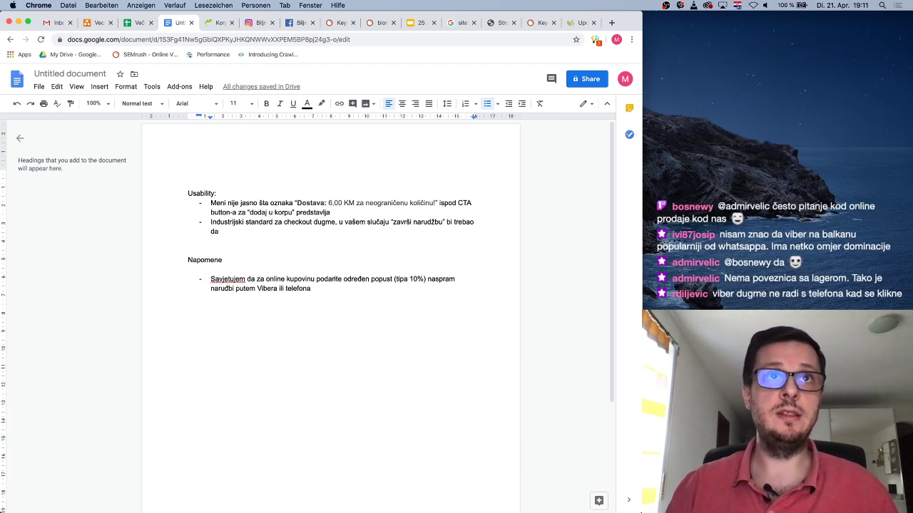
{"action": "key", "text": "BackSpace"}
{"action": "key", "text": "BackSpace"}
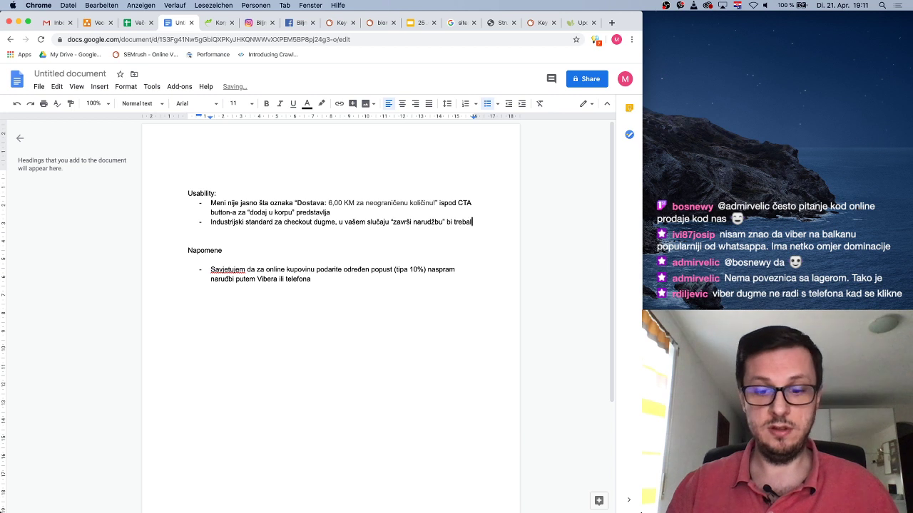
{"action": "type", "text": "o privlačiti najviše pažnje"}
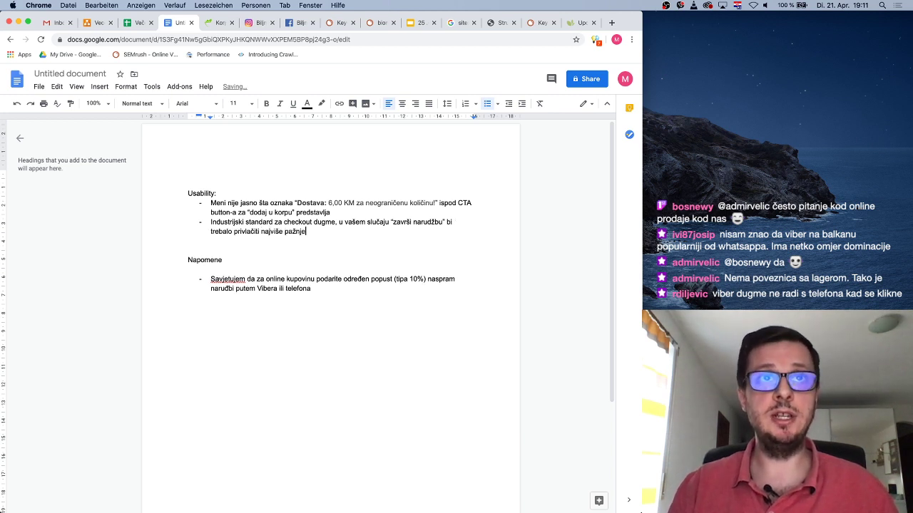
{"action": "type", "text": " u t"}
{"action": "key", "text": "BackSpace"}
{"action": "key", "text": "BackSpace"}
{"action": "key", "text": "BackSpace"}
{"action": "type", "text": "na tom kor"}
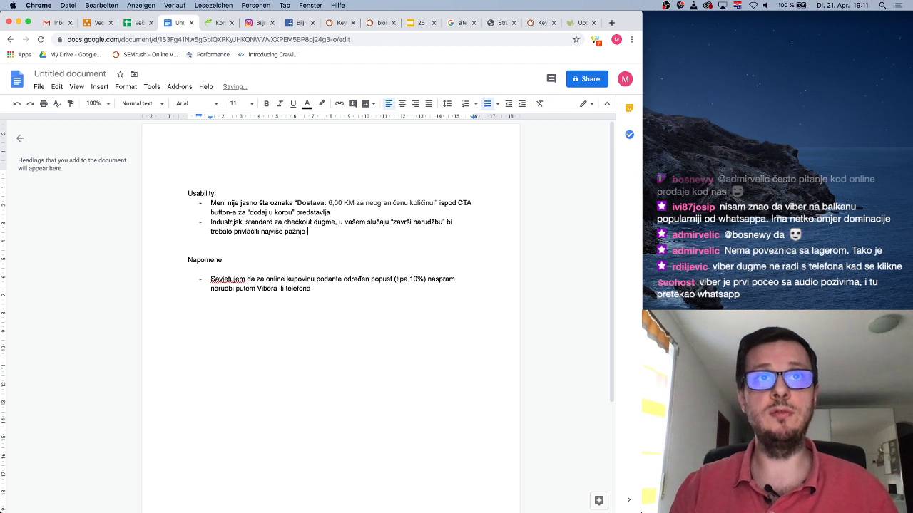
{"action": "type", "text": "aku, a trenutno je bijelo"}
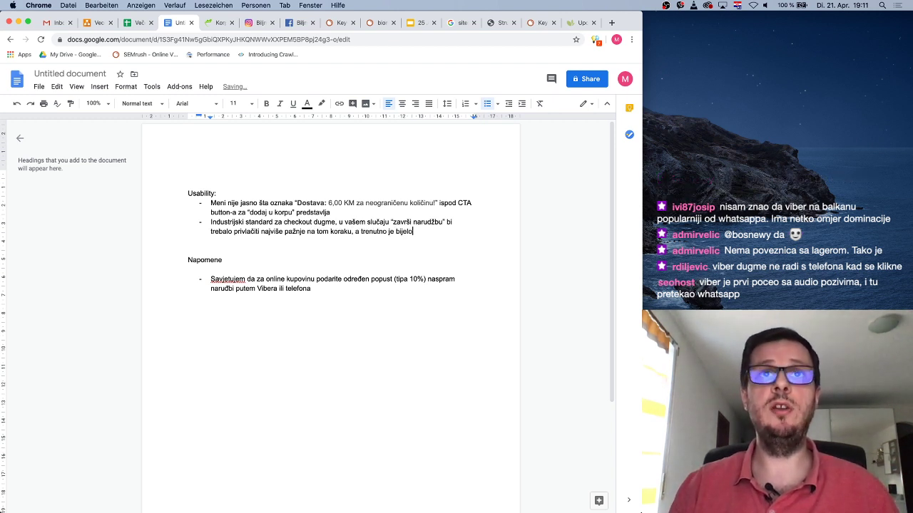
{"action": "type", "text": ", što je vjerovatno suboptimalno"}
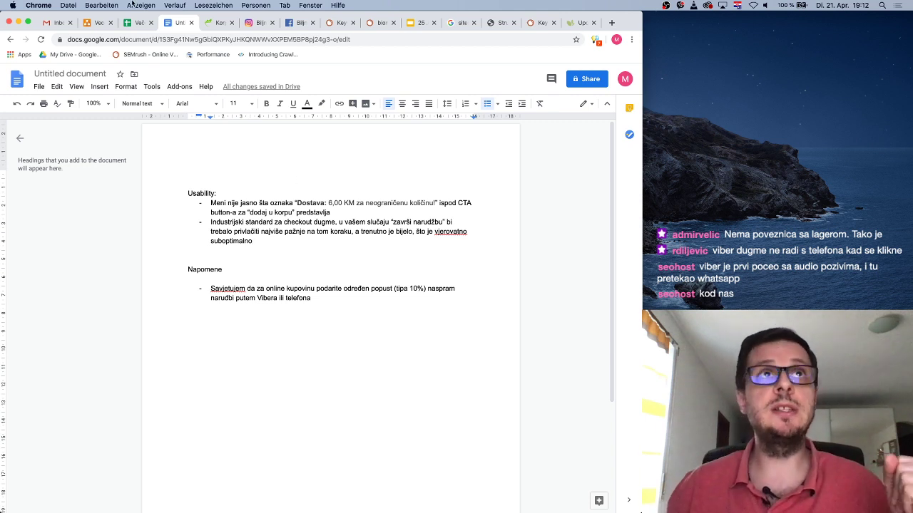
{"action": "left_click", "coordinate": [216, 24]}
Go to the Narudžba checkout page via 'Završi narudžbu', review it, and open the chat bubble
{"action": "left_click", "coordinate": [487, 445]}
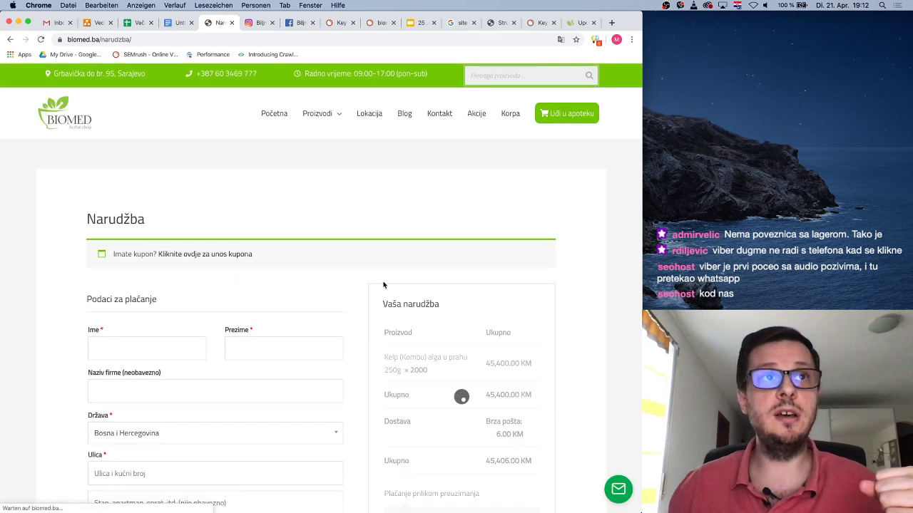
{"action": "scroll", "coordinate": [372, 283], "scroll_direction": "down", "scroll_amount": 5}
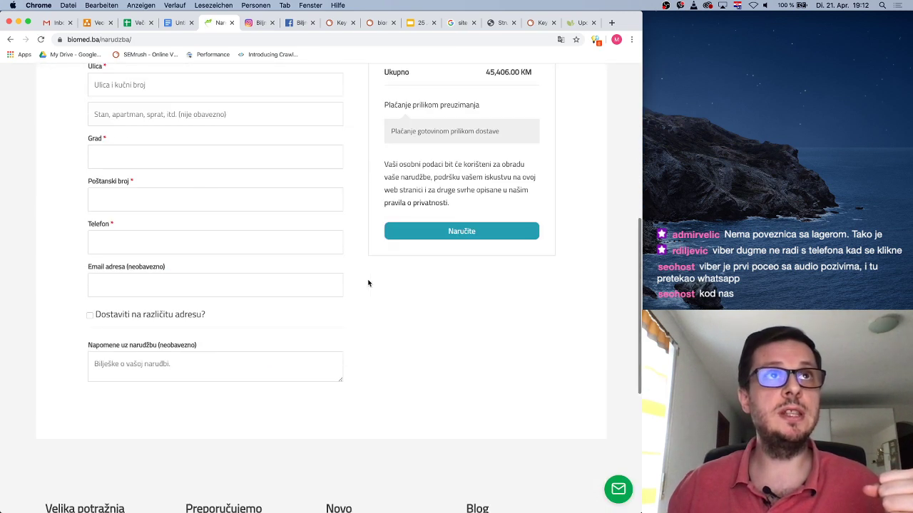
{"action": "scroll", "coordinate": [369, 283], "scroll_direction": "up", "scroll_amount": 3}
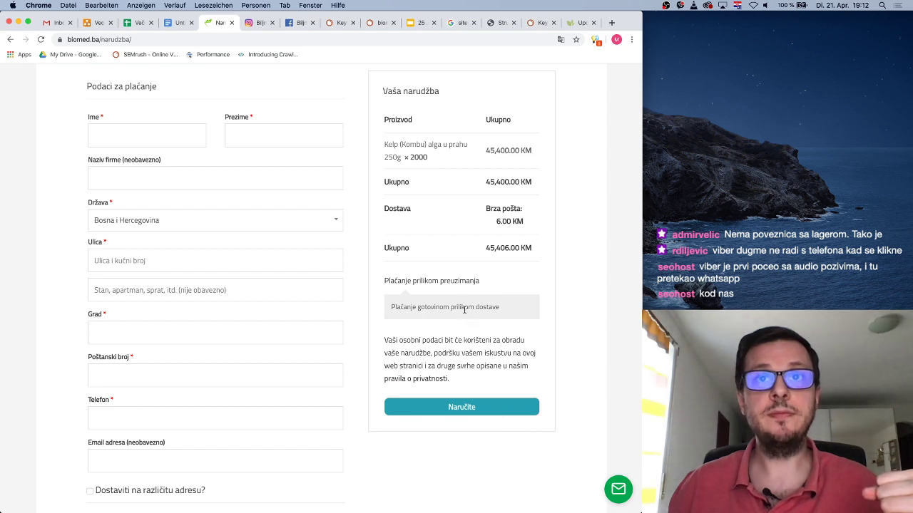
{"action": "scroll", "coordinate": [445, 317], "scroll_direction": "up", "scroll_amount": 3}
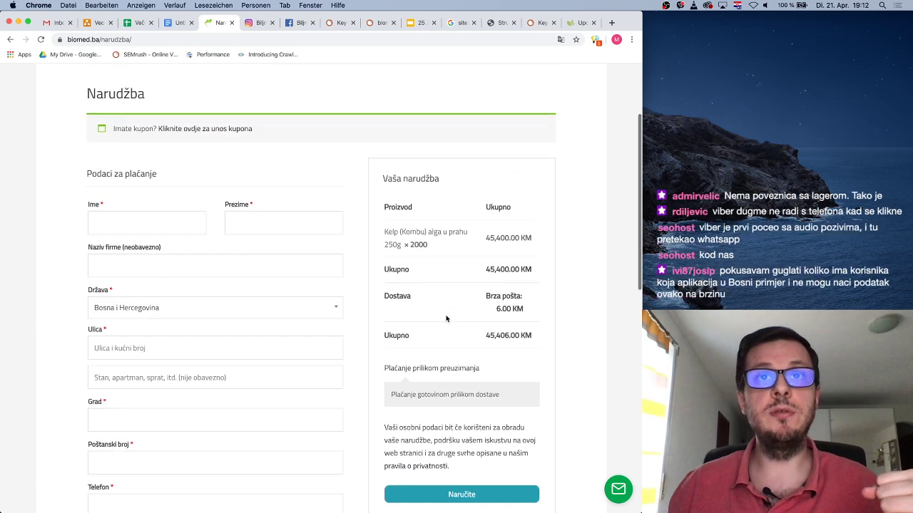
{"action": "scroll", "coordinate": [446, 318], "scroll_direction": "down", "scroll_amount": 6}
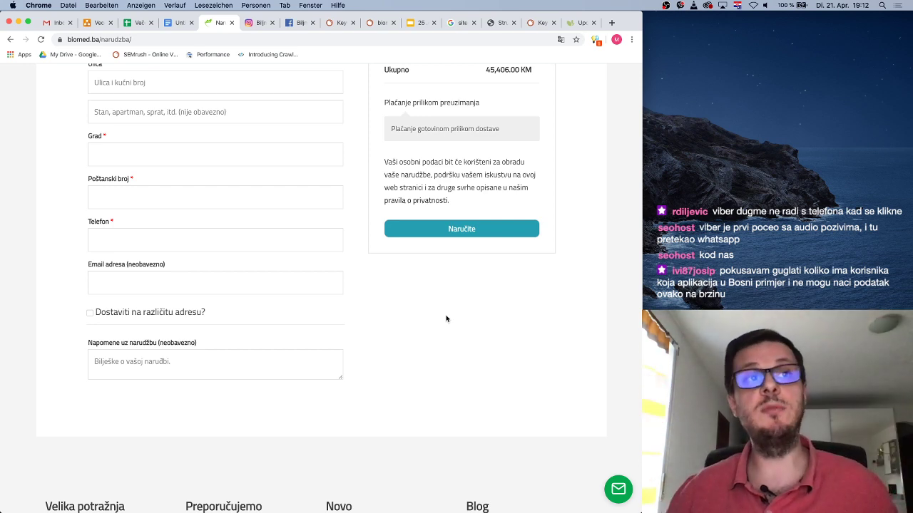
{"action": "scroll", "coordinate": [446, 319], "scroll_direction": "up", "scroll_amount": 6}
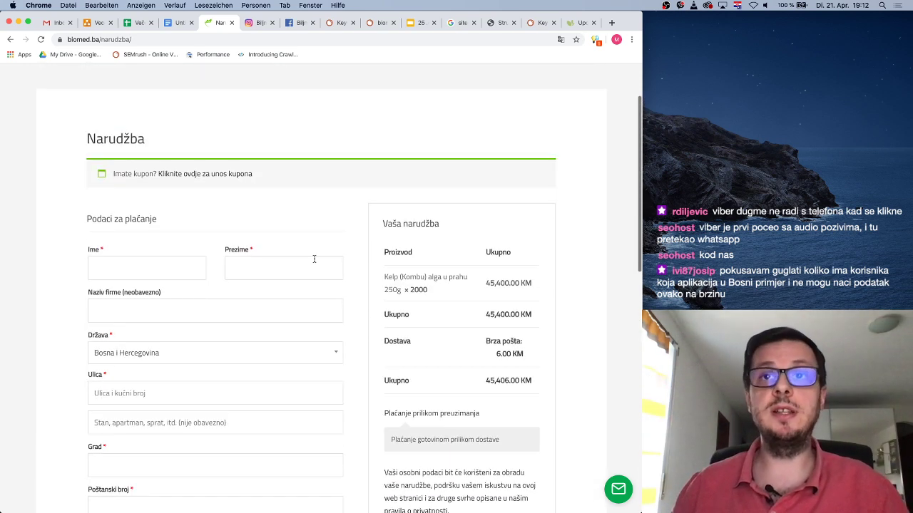
{"action": "scroll", "coordinate": [293, 244], "scroll_direction": "down", "scroll_amount": 1}
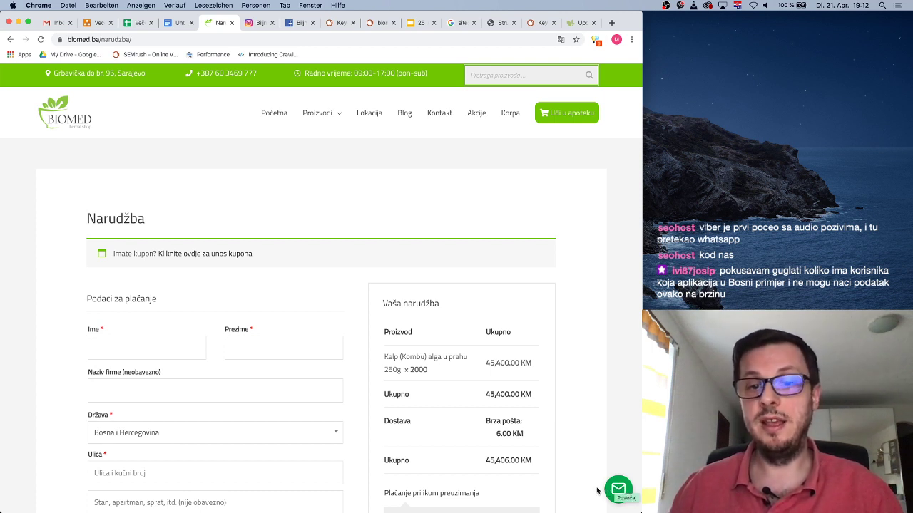
{"action": "left_click", "coordinate": [615, 491]}
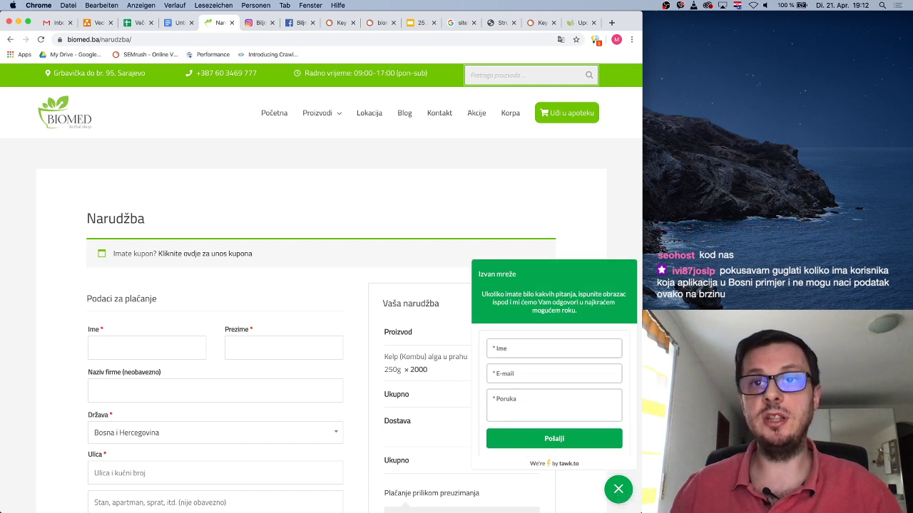
Close the chat widget and browse the Početna, Proizvodi, Biljne kapi and Akcije pages
{"action": "left_click", "coordinate": [617, 489]}
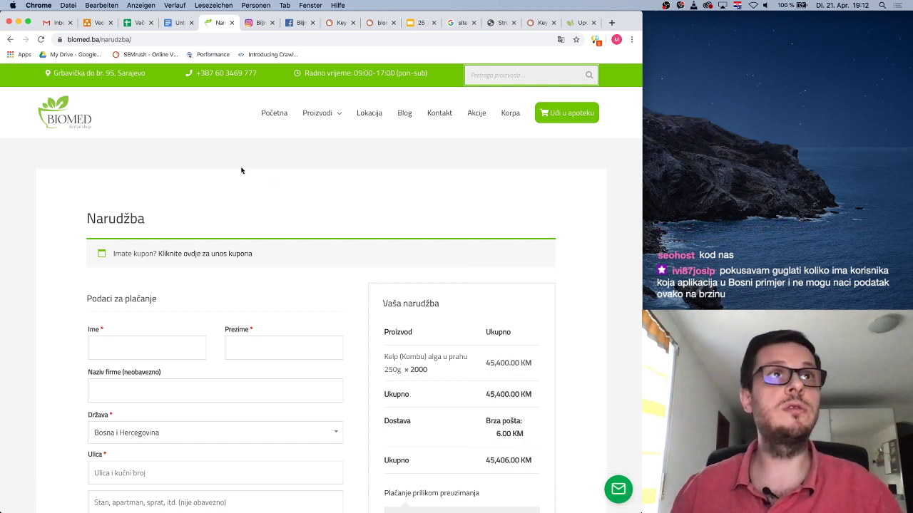
{"action": "left_click", "coordinate": [273, 112]}
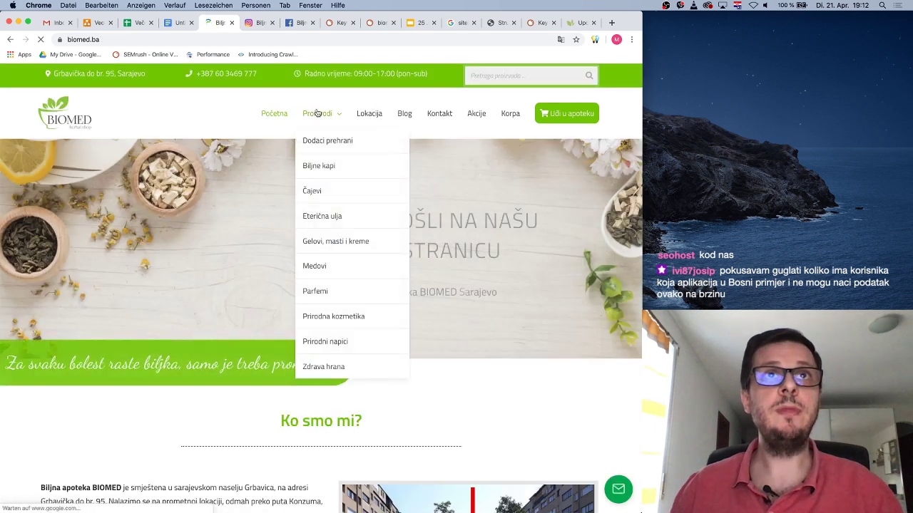
{"action": "left_click", "coordinate": [317, 112]}
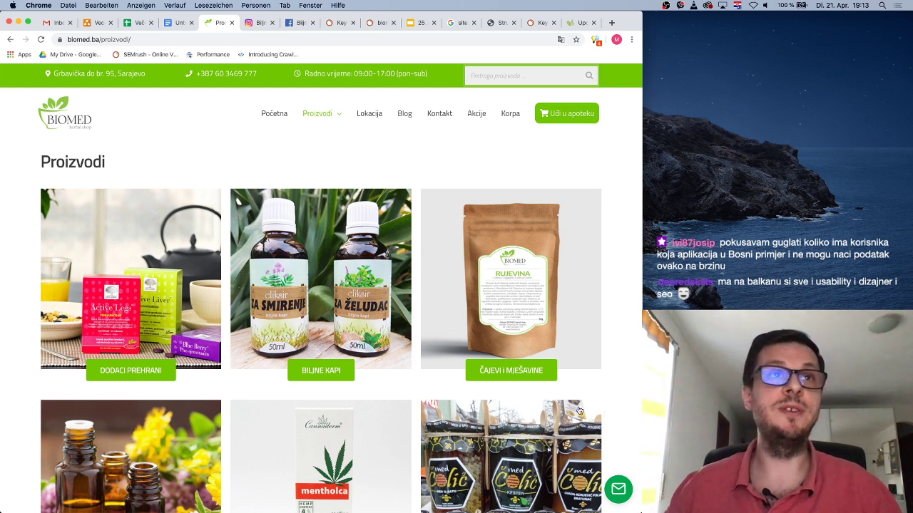
{"action": "scroll", "coordinate": [299, 118], "scroll_direction": "down", "scroll_amount": 1}
{"action": "mouse_move", "coordinate": [329, 87]}
{"action": "scroll", "coordinate": [327, 88], "scroll_direction": "up", "scroll_amount": 1}
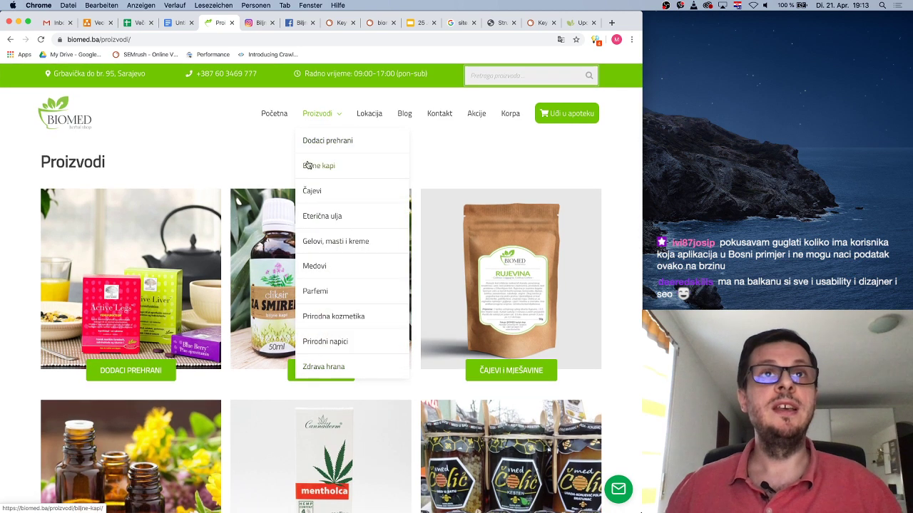
{"action": "left_click", "coordinate": [318, 165]}
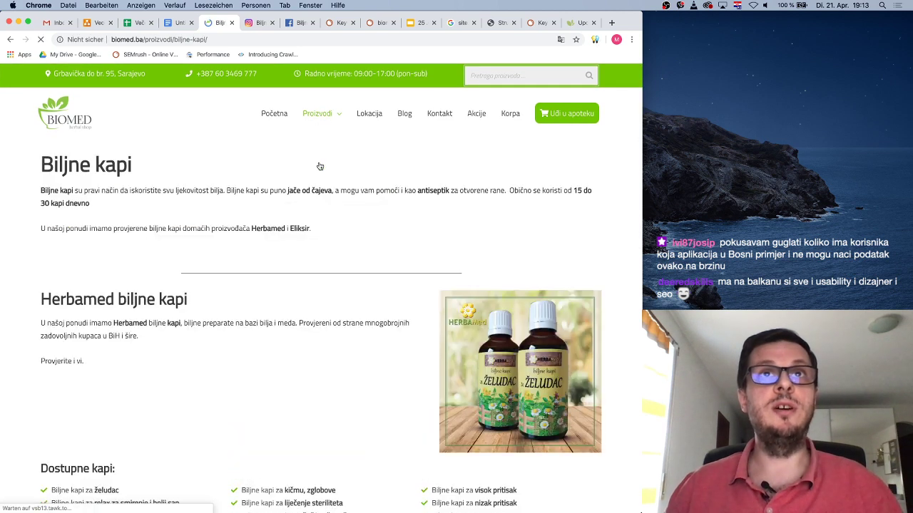
{"action": "left_click", "coordinate": [478, 111]}
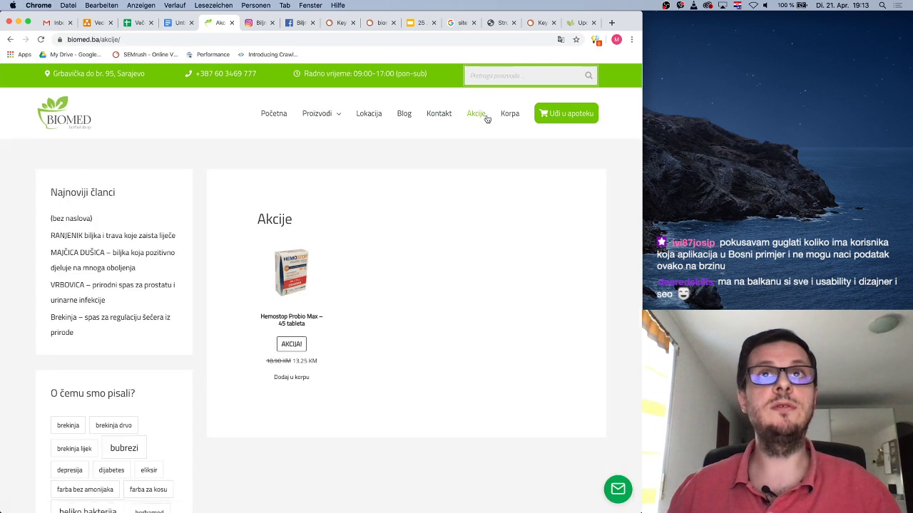
Open the Blog and move to its second page of posts
{"action": "left_click", "coordinate": [410, 117]}
{"action": "scroll", "coordinate": [205, 318], "scroll_direction": "down", "scroll_amount": 10}
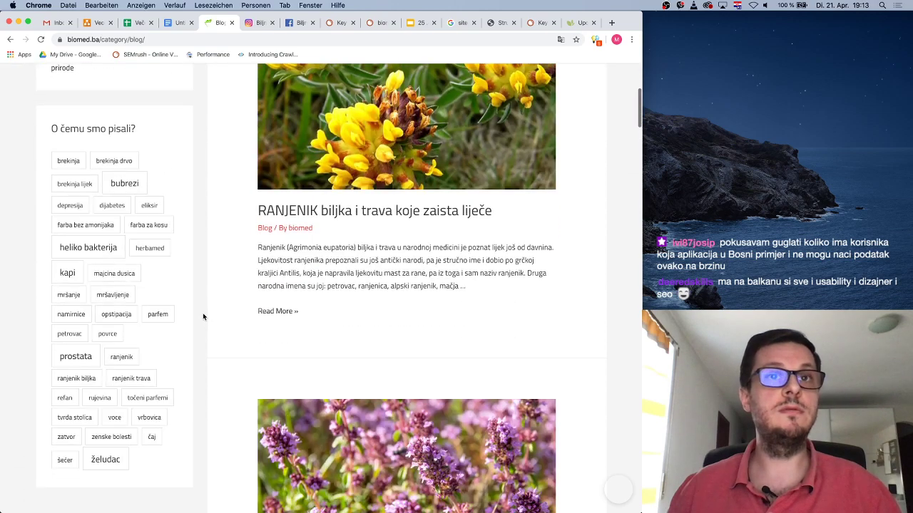
{"action": "scroll", "coordinate": [205, 316], "scroll_direction": "down", "scroll_amount": 15}
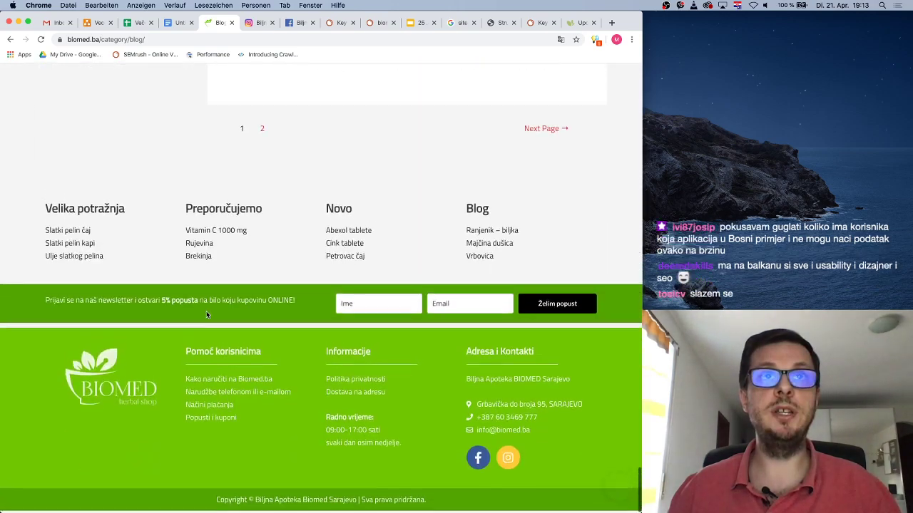
{"action": "scroll", "coordinate": [206, 315], "scroll_direction": "up", "scroll_amount": 4}
{"action": "left_click", "coordinate": [557, 378]}
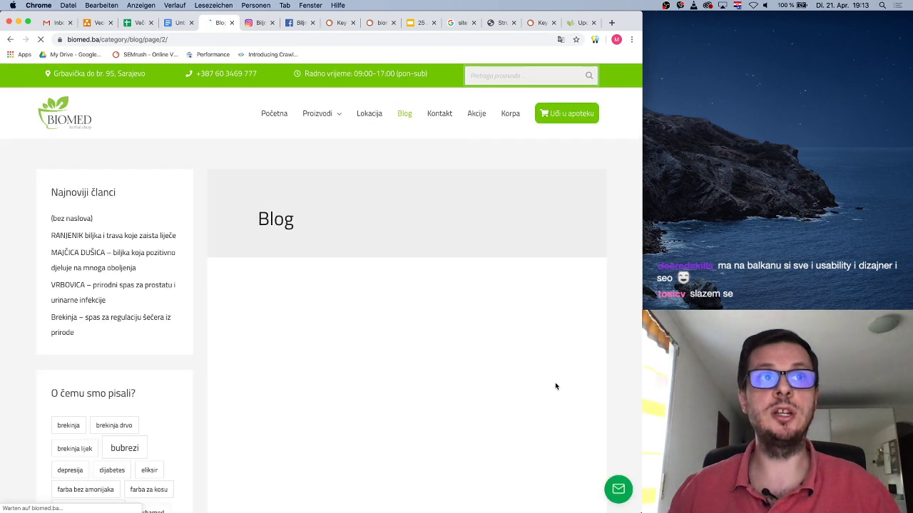
{"action": "scroll", "coordinate": [555, 384], "scroll_direction": "down", "scroll_amount": 5}
{"action": "scroll", "coordinate": [554, 386], "scroll_direction": "down", "scroll_amount": 3}
{"action": "scroll", "coordinate": [554, 386], "scroll_direction": "up", "scroll_amount": 4}
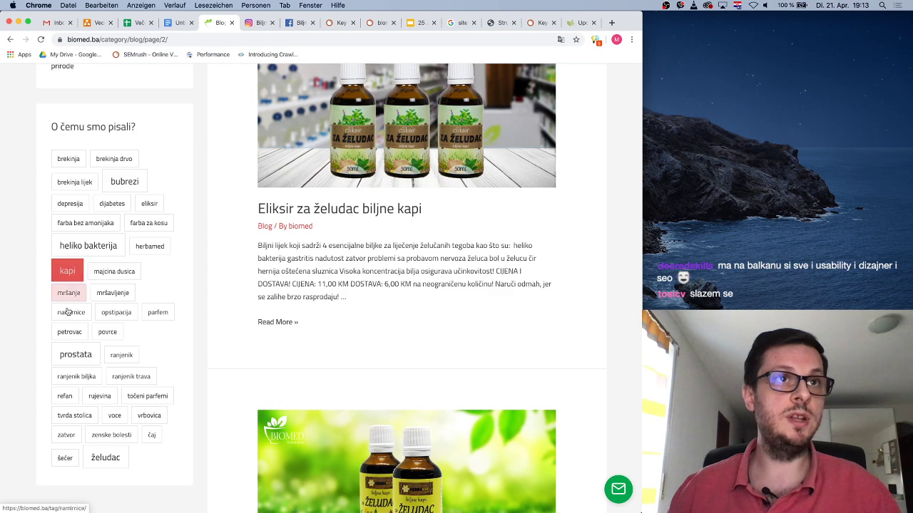
{"action": "scroll", "coordinate": [362, 271], "scroll_direction": "up", "scroll_amount": 1}
{"action": "scroll", "coordinate": [362, 271], "scroll_direction": "up", "scroll_amount": 3}
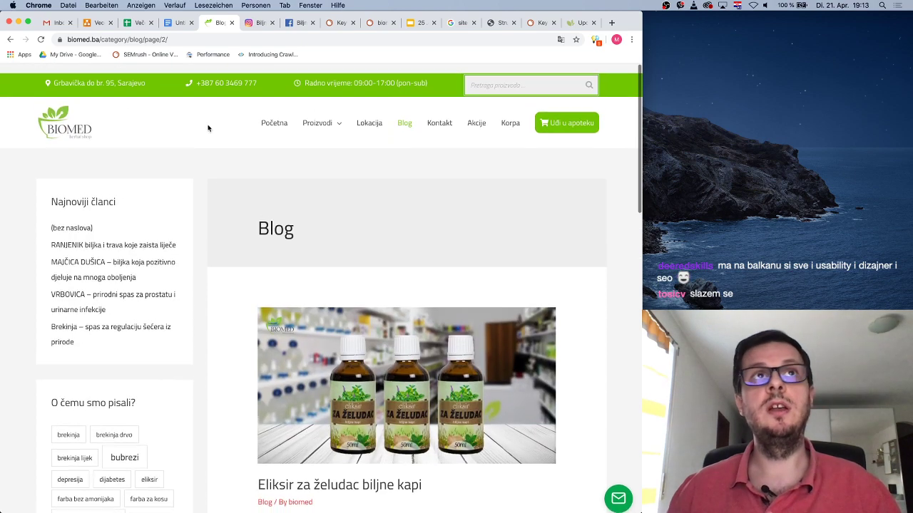
Return to the home page via the BIOMED logo, scroll through its sections, then switch to Gmail
{"action": "left_click", "coordinate": [74, 120]}
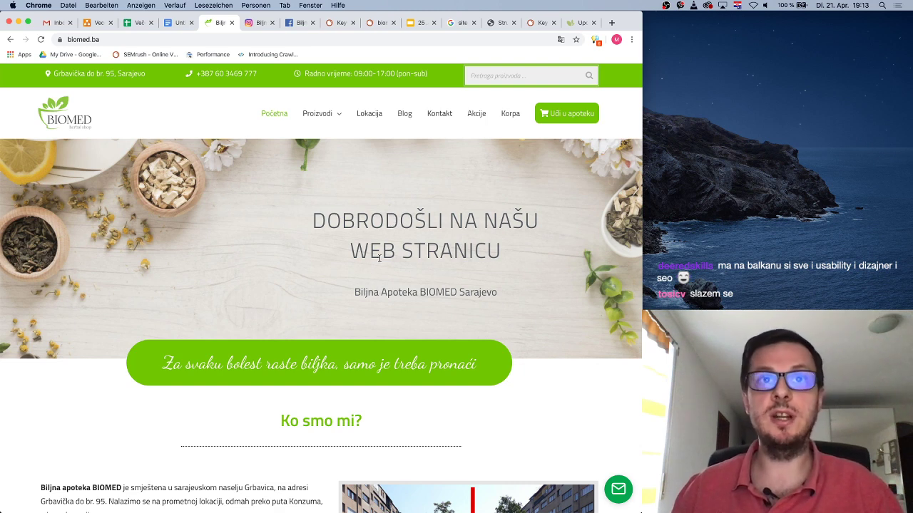
{"action": "left_click_drag", "start_coordinate": [355, 292], "coordinate": [416, 294]}
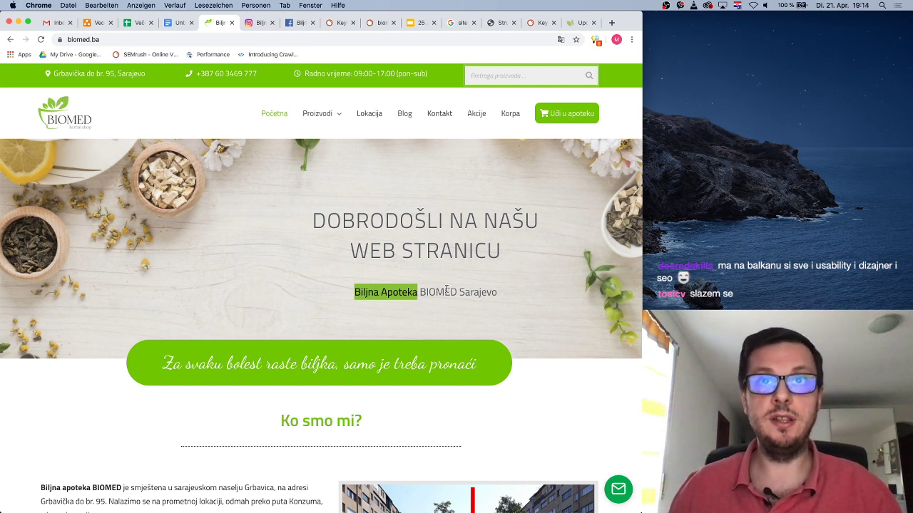
{"action": "left_click", "coordinate": [447, 290]}
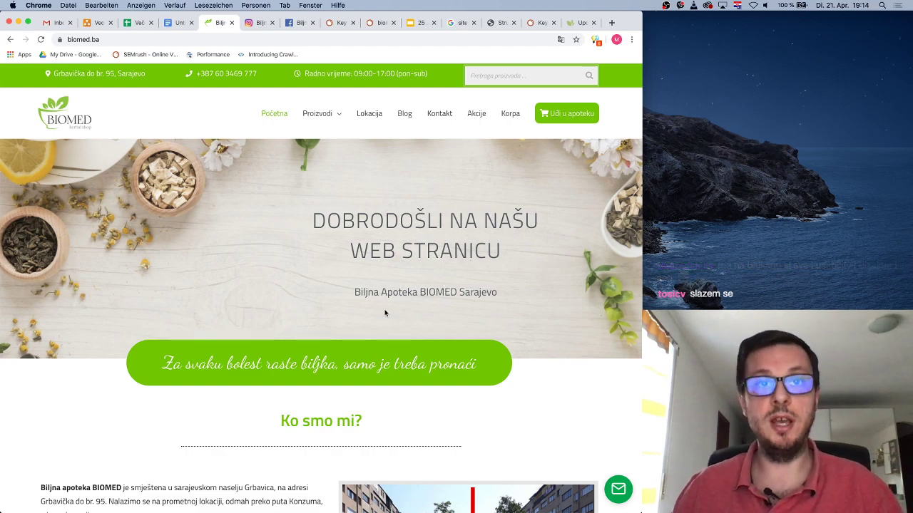
{"action": "scroll", "coordinate": [387, 310], "scroll_direction": "down", "scroll_amount": 6}
{"action": "scroll", "coordinate": [386, 311], "scroll_direction": "down", "scroll_amount": 2}
{"action": "scroll", "coordinate": [387, 309], "scroll_direction": "up", "scroll_amount": 3}
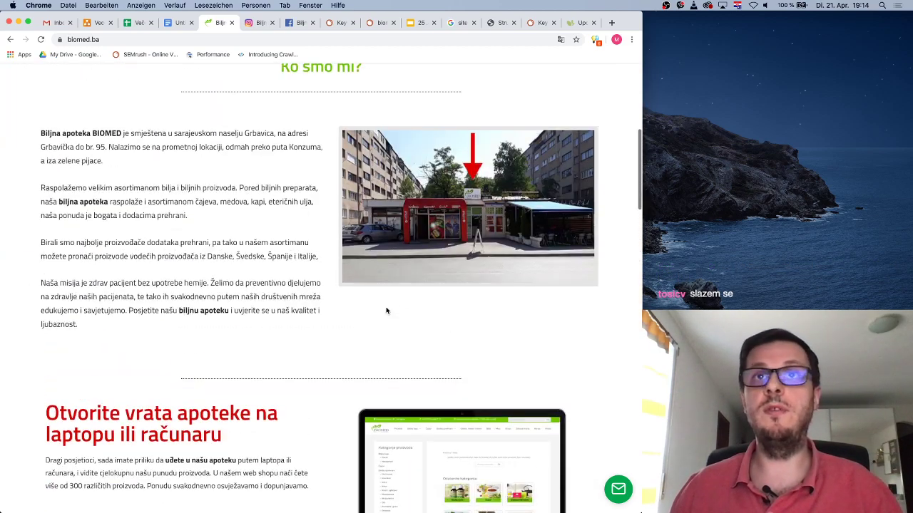
{"action": "scroll", "coordinate": [418, 326], "scroll_direction": "down", "scroll_amount": 8}
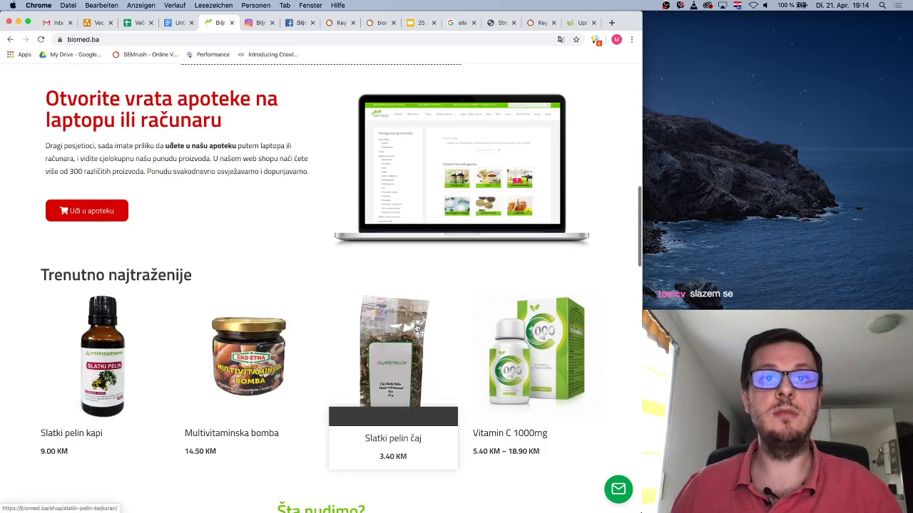
{"action": "scroll", "coordinate": [417, 327], "scroll_direction": "down", "scroll_amount": 14}
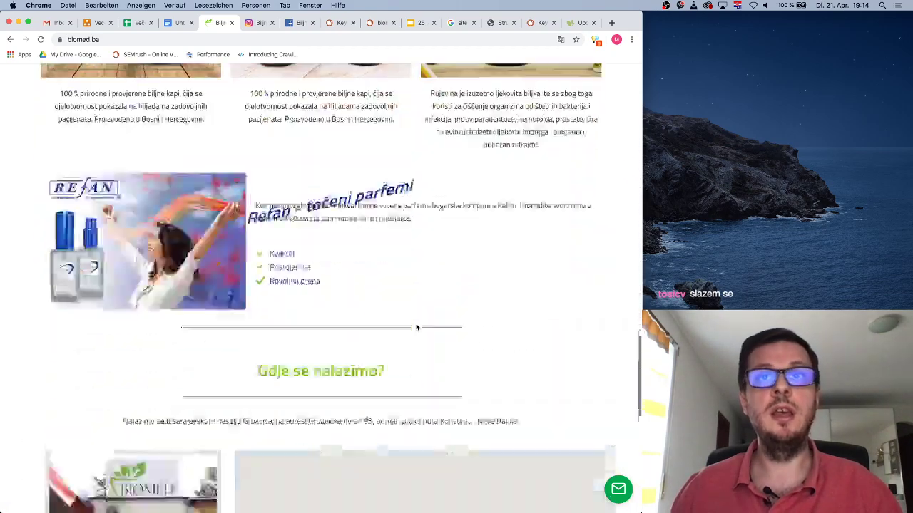
{"action": "scroll", "coordinate": [417, 327], "scroll_direction": "up", "scroll_amount": 20}
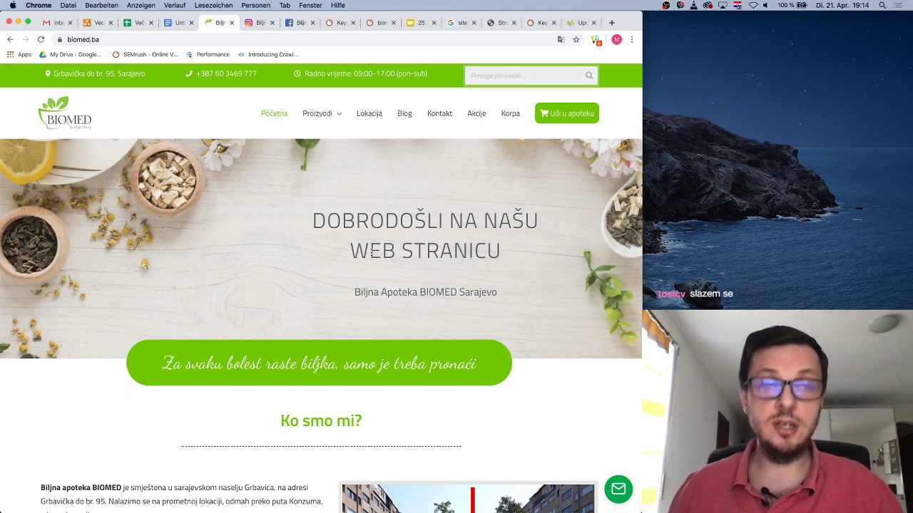
{"action": "left_click", "coordinate": [53, 26]}
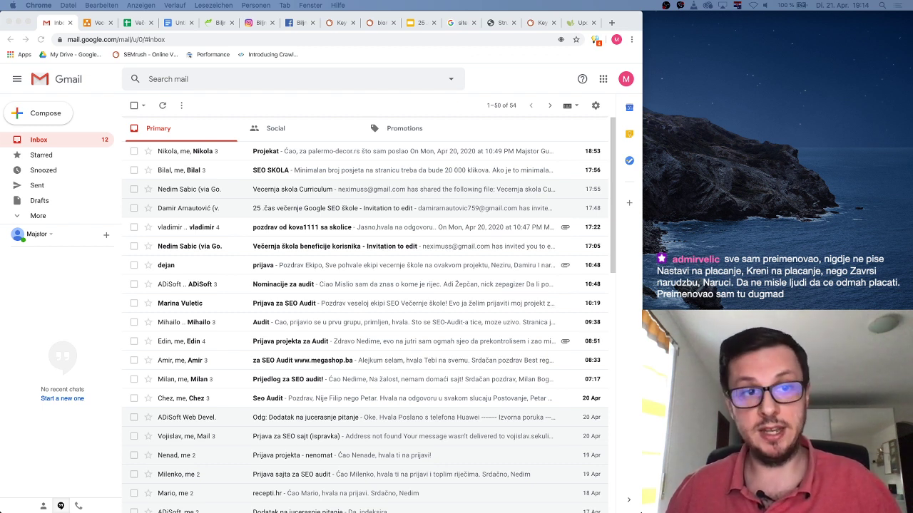
Switch to the biomedbiljnaapoteka Instagram profile tab
{"action": "left_click", "coordinate": [263, 23]}
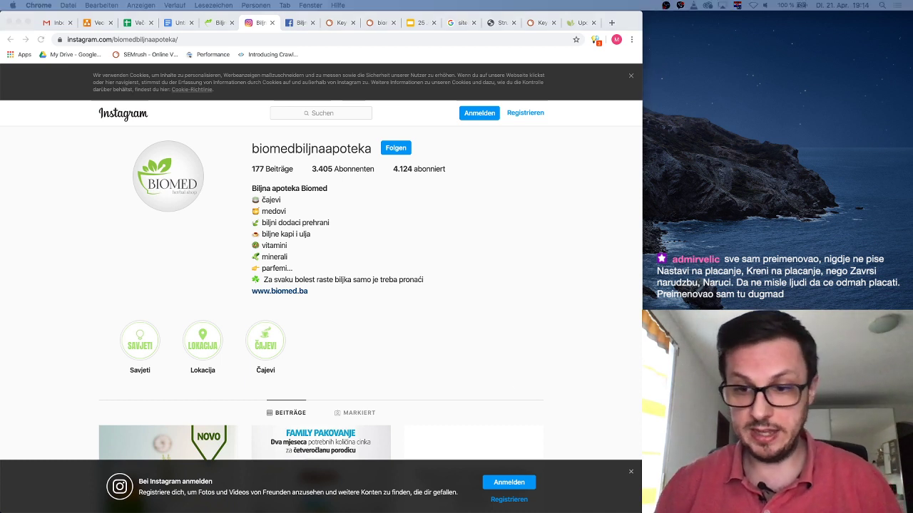
{"action": "left_click", "coordinate": [611, 22]}
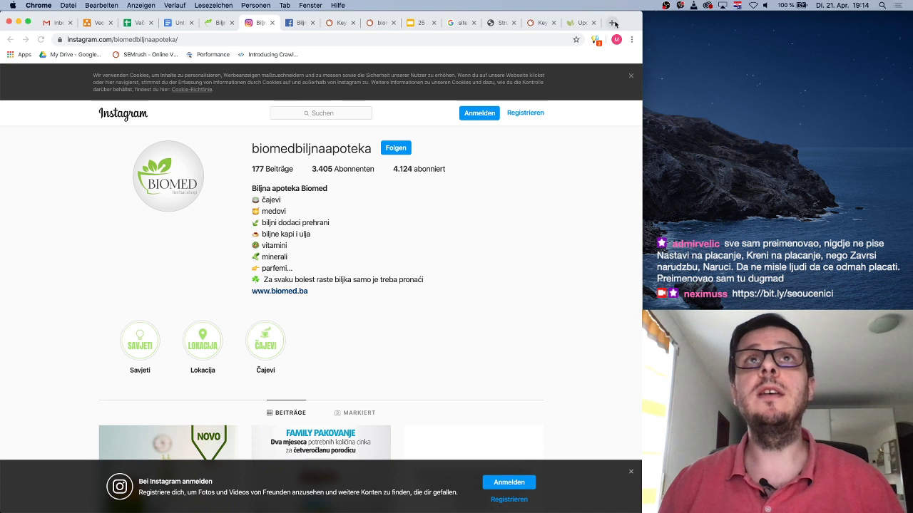
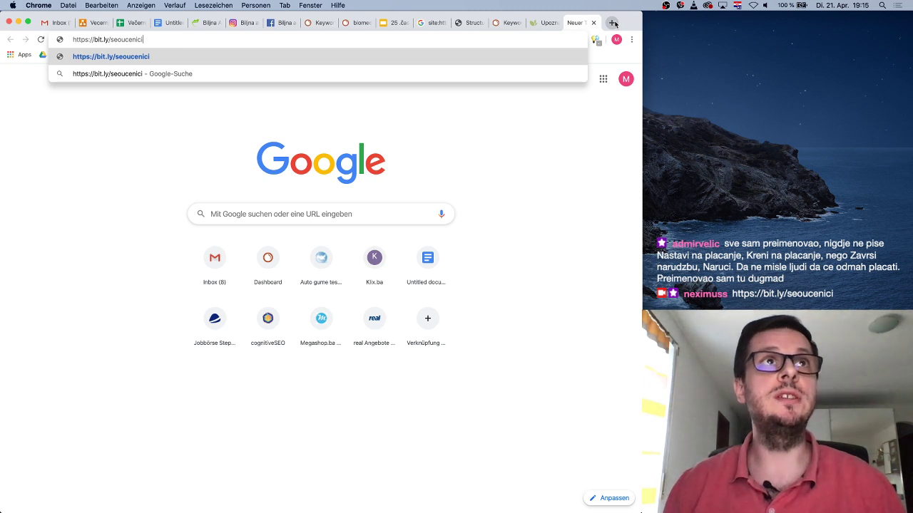
{"action": "key", "text": "Return"}
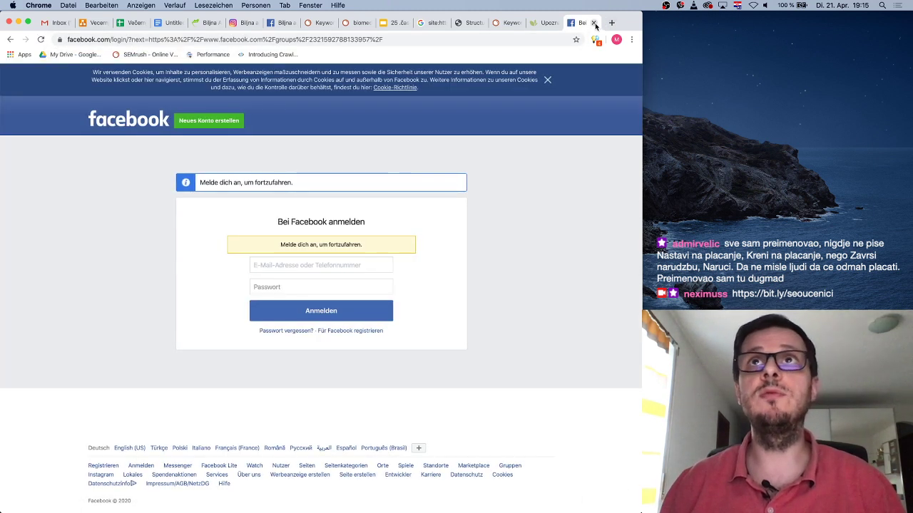
{"action": "left_click", "coordinate": [594, 23]}
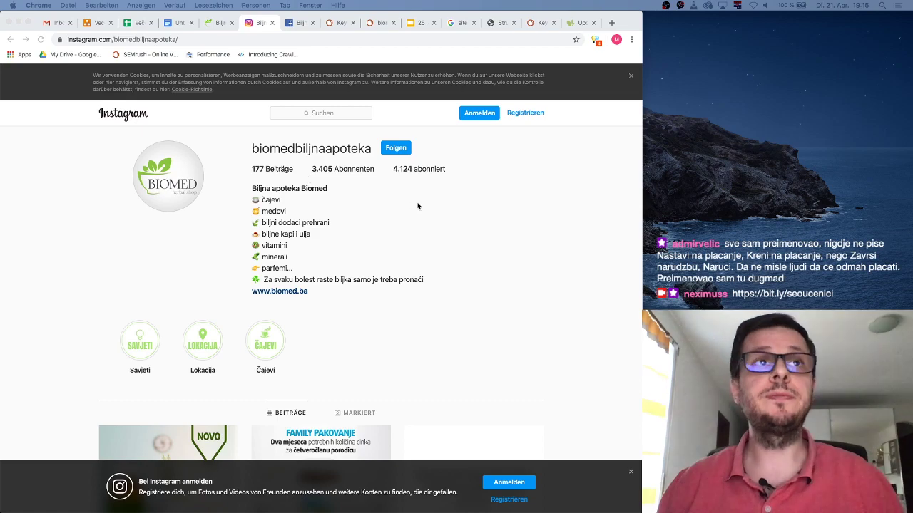
{"action": "scroll", "coordinate": [348, 217], "scroll_direction": "down", "scroll_amount": 20}
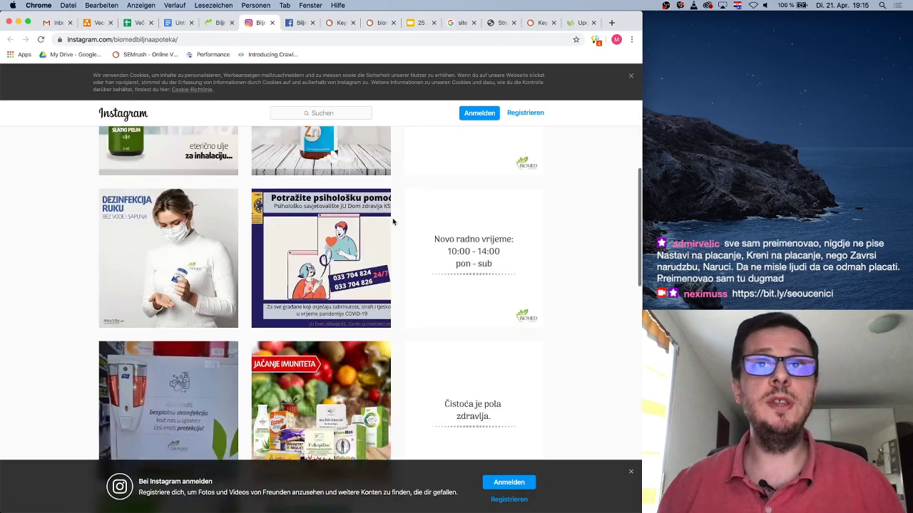
{"action": "scroll", "coordinate": [392, 221], "scroll_direction": "down", "scroll_amount": 5}
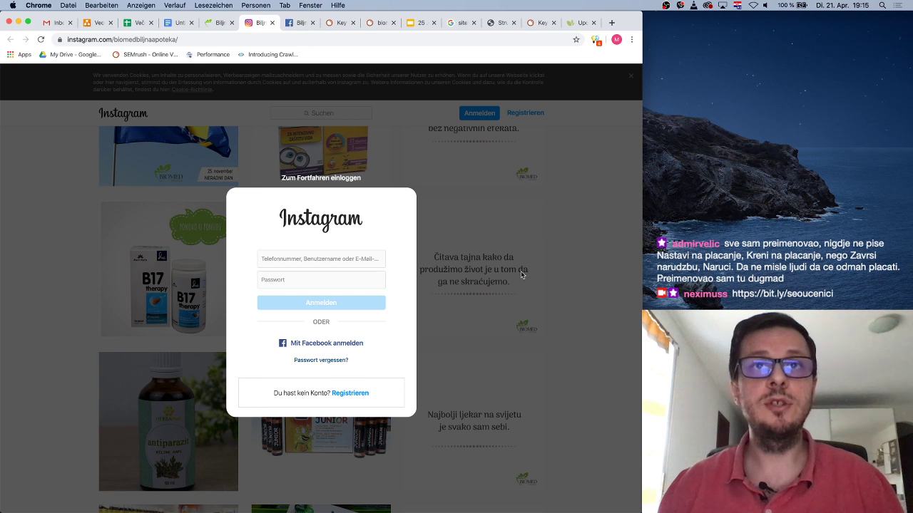
{"action": "left_click", "coordinate": [45, 43]}
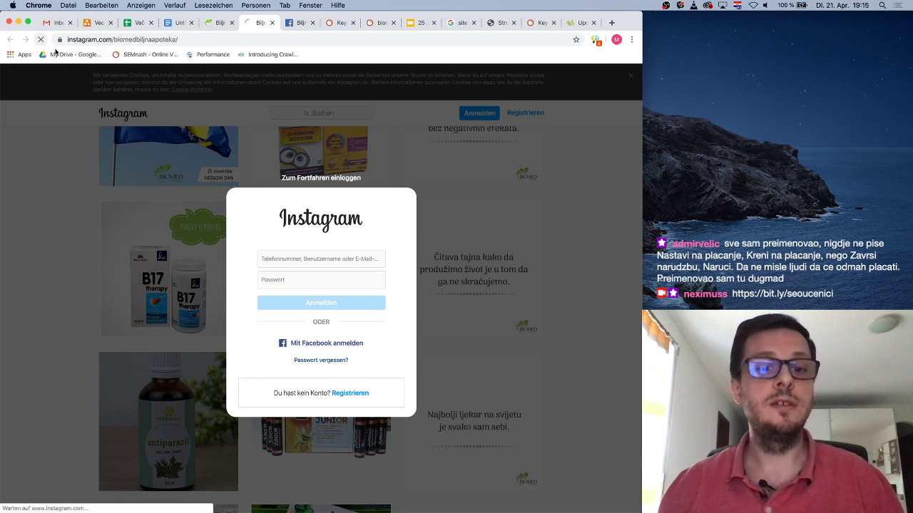
{"action": "scroll", "coordinate": [447, 254], "scroll_direction": "down", "scroll_amount": 6}
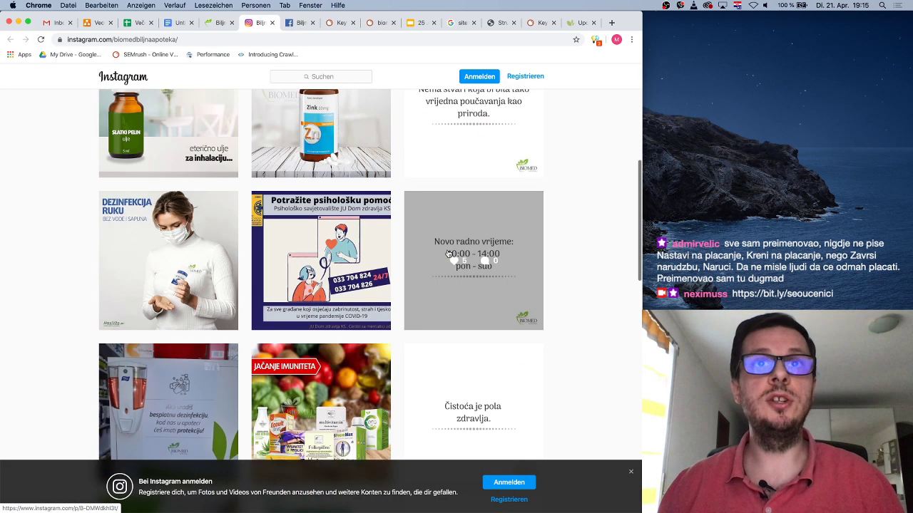
{"action": "scroll", "coordinate": [448, 254], "scroll_direction": "up", "scroll_amount": 6}
{"action": "scroll", "coordinate": [448, 254], "scroll_direction": "down", "scroll_amount": 3}
{"action": "scroll", "coordinate": [448, 254], "scroll_direction": "up", "scroll_amount": 3}
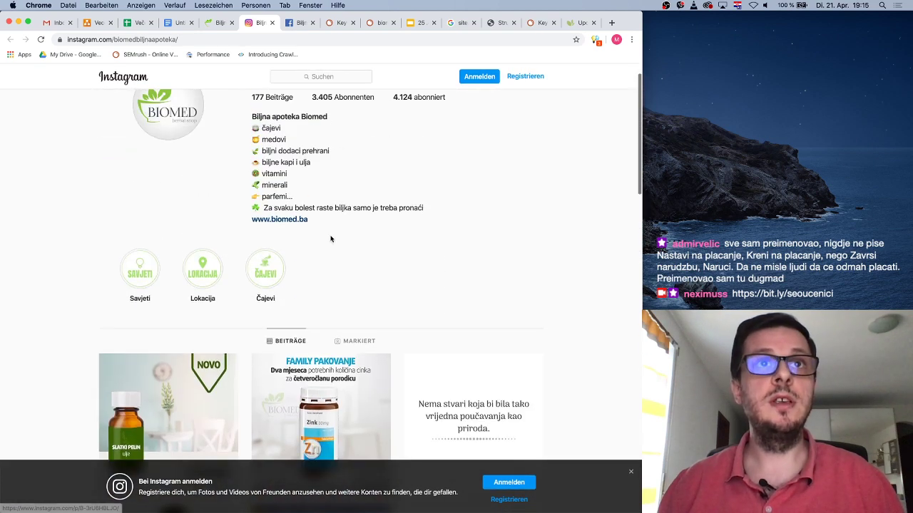
{"action": "left_click", "coordinate": [279, 214]}
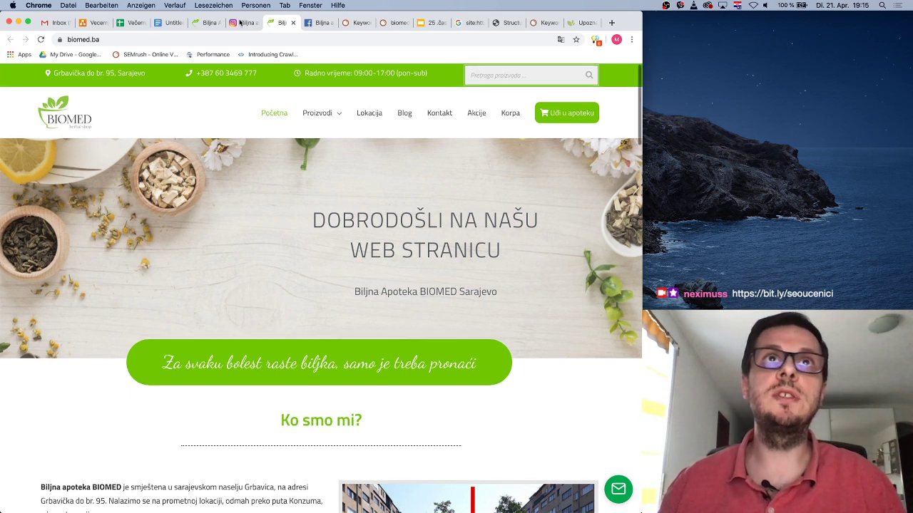
Return to the Biljna apoteka Biomed Facebook page and reload it
{"action": "left_click", "coordinate": [308, 26]}
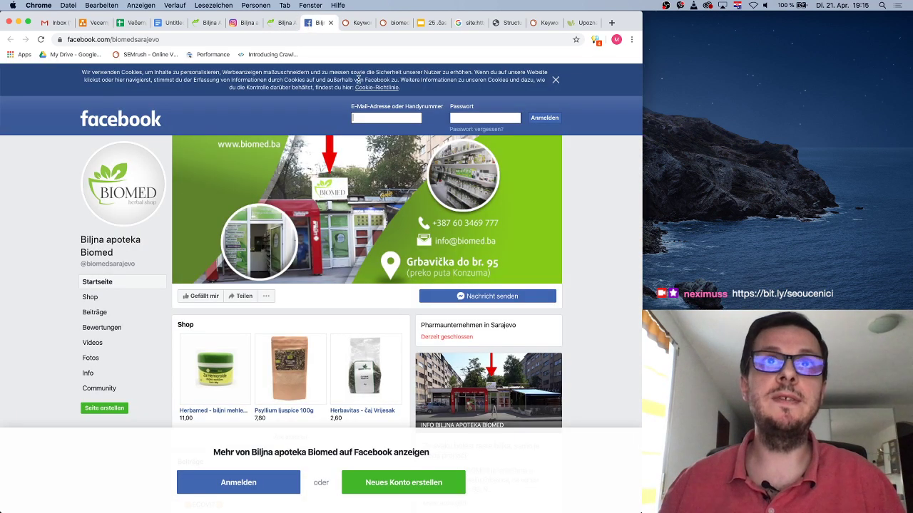
{"action": "scroll", "coordinate": [428, 250], "scroll_direction": "down", "scroll_amount": 6}
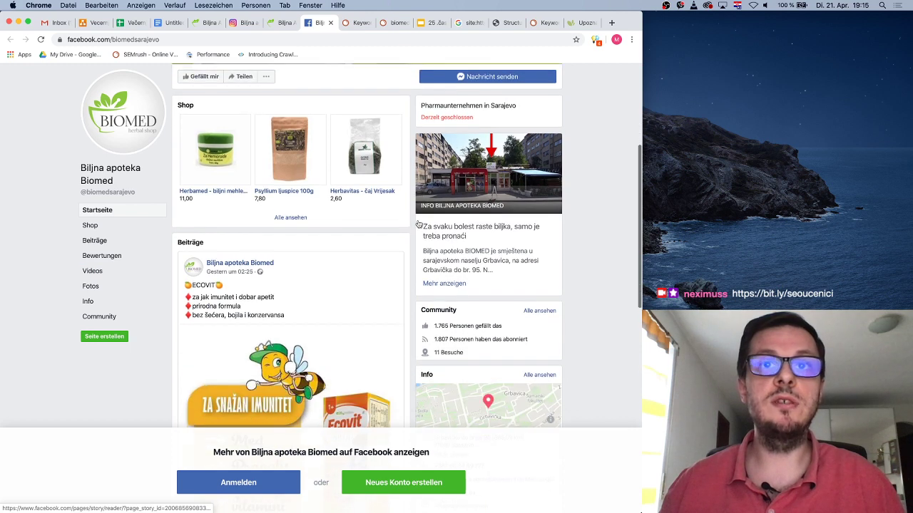
{"action": "scroll", "coordinate": [501, 290], "scroll_direction": "down", "scroll_amount": 5}
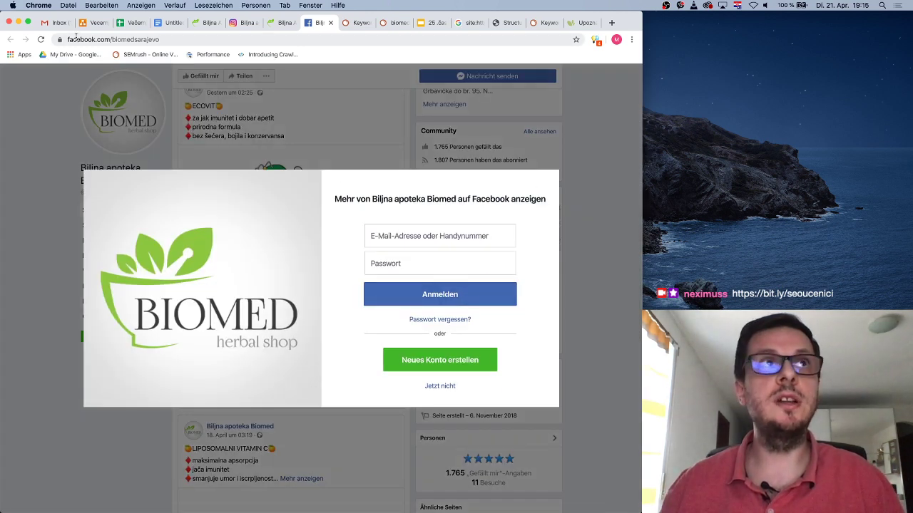
{"action": "left_click", "coordinate": [40, 40]}
{"action": "scroll", "coordinate": [568, 371], "scroll_direction": "down", "scroll_amount": 5}
{"action": "scroll", "coordinate": [567, 370], "scroll_direction": "down", "scroll_amount": 4}
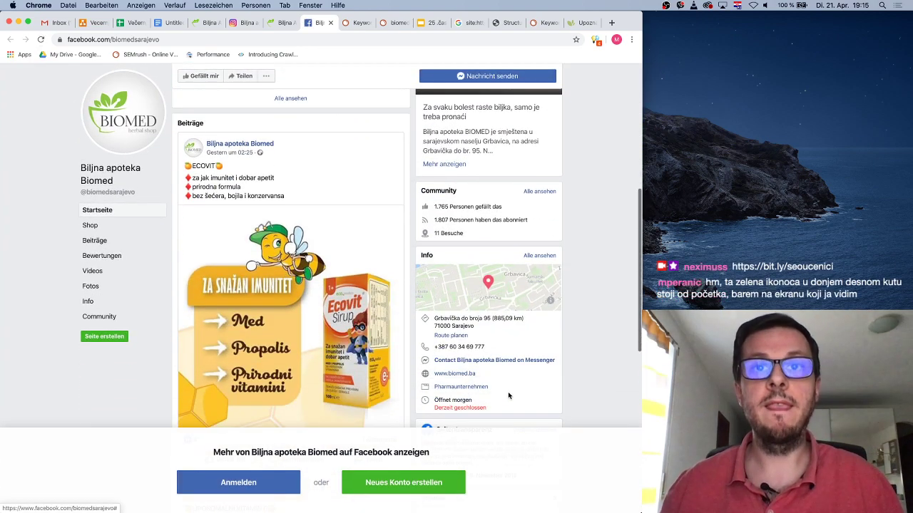
{"action": "left_click", "coordinate": [459, 374]}
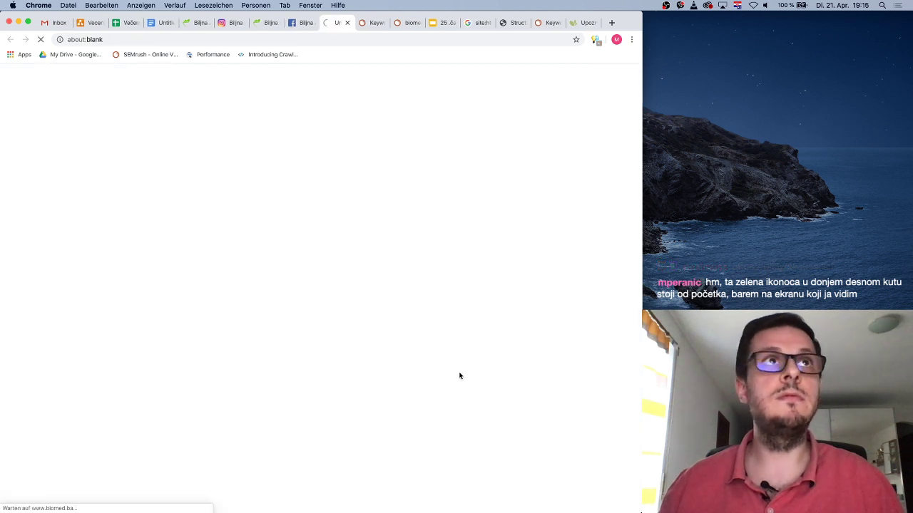
{"action": "left_click", "coordinate": [347, 23]}
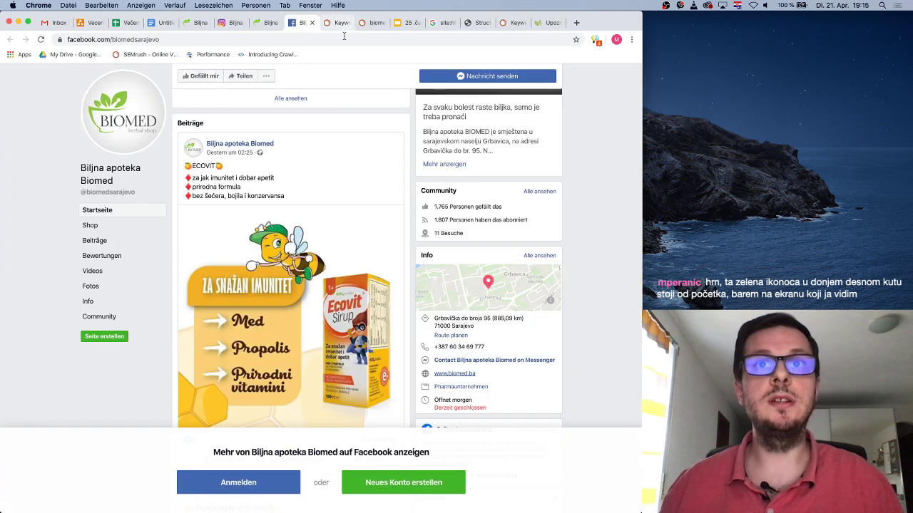
{"action": "scroll", "coordinate": [376, 270], "scroll_direction": "up", "scroll_amount": 5}
{"action": "scroll", "coordinate": [377, 270], "scroll_direction": "down", "scroll_amount": 10}
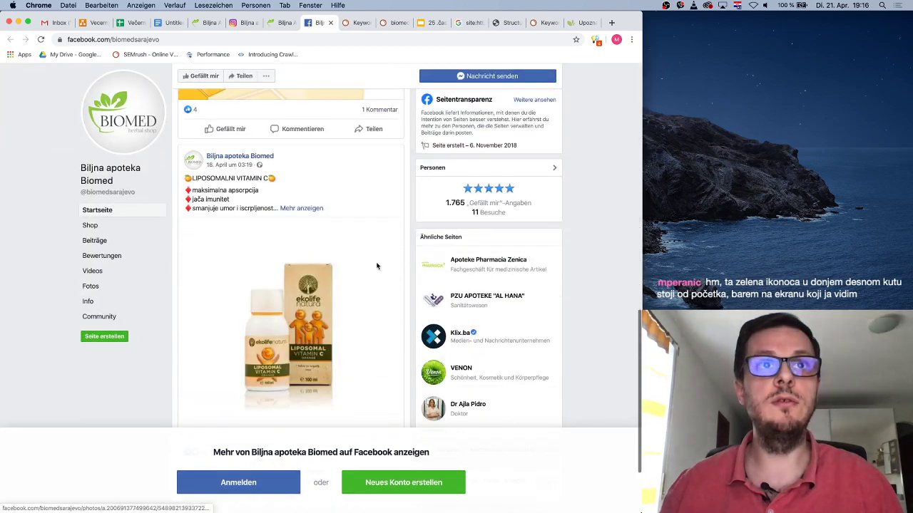
{"action": "scroll", "coordinate": [378, 266], "scroll_direction": "down", "scroll_amount": 2}
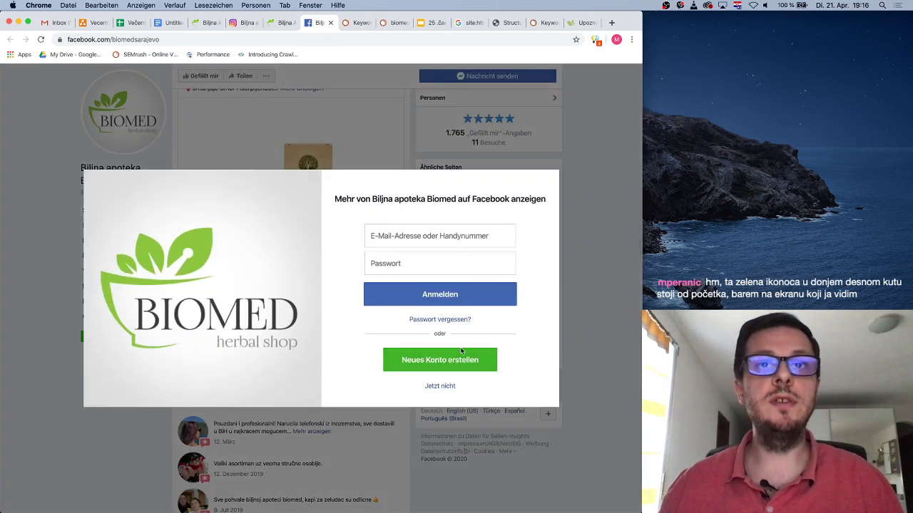
{"action": "left_click", "coordinate": [440, 385]}
{"action": "scroll", "coordinate": [341, 373], "scroll_direction": "down", "scroll_amount": 5}
{"action": "scroll", "coordinate": [341, 374], "scroll_direction": "up", "scroll_amount": 3}
Read all of the page's reviews, a 5,0 rating from 3 people
{"action": "left_click", "coordinate": [290, 414]}
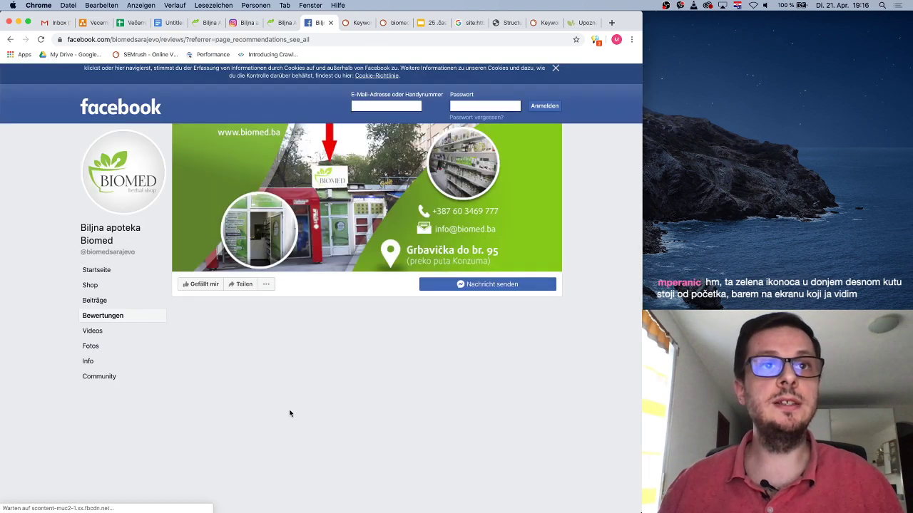
{"action": "scroll", "coordinate": [434, 371], "scroll_direction": "down", "scroll_amount": 5}
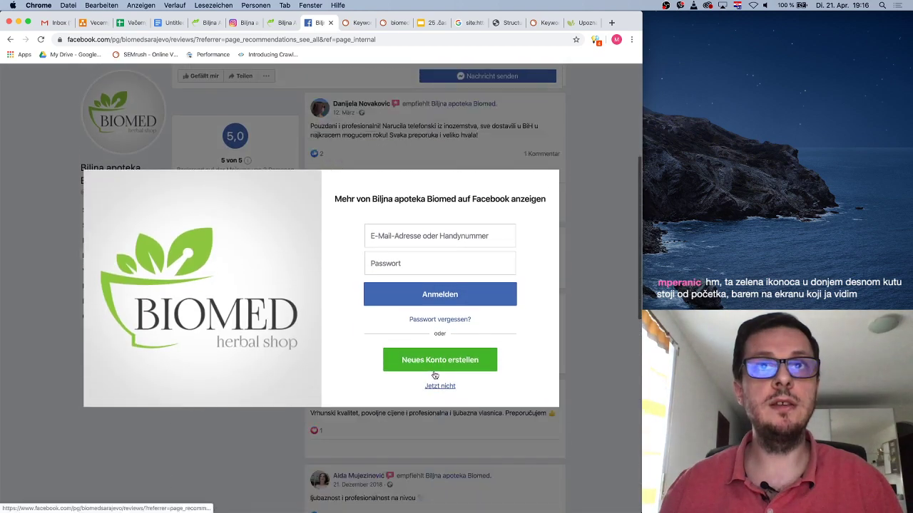
{"action": "left_click", "coordinate": [439, 386]}
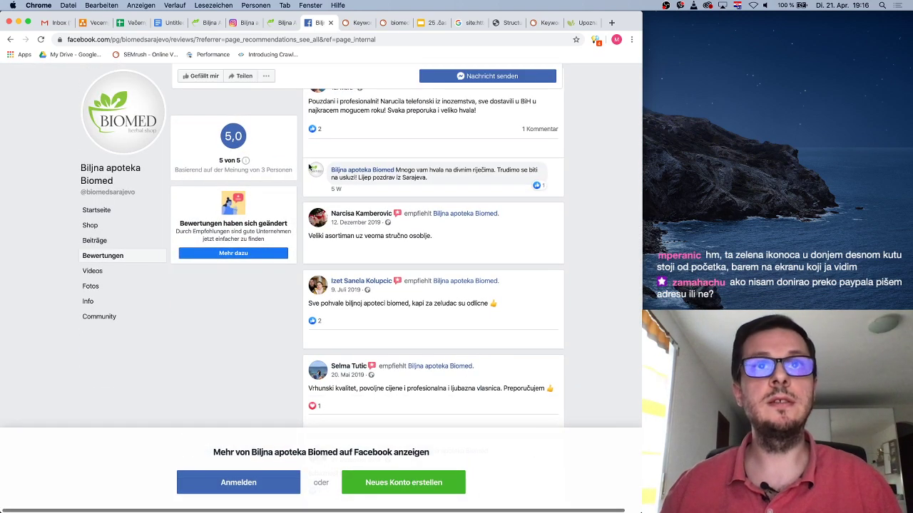
{"action": "scroll", "coordinate": [475, 248], "scroll_direction": "down", "scroll_amount": 4}
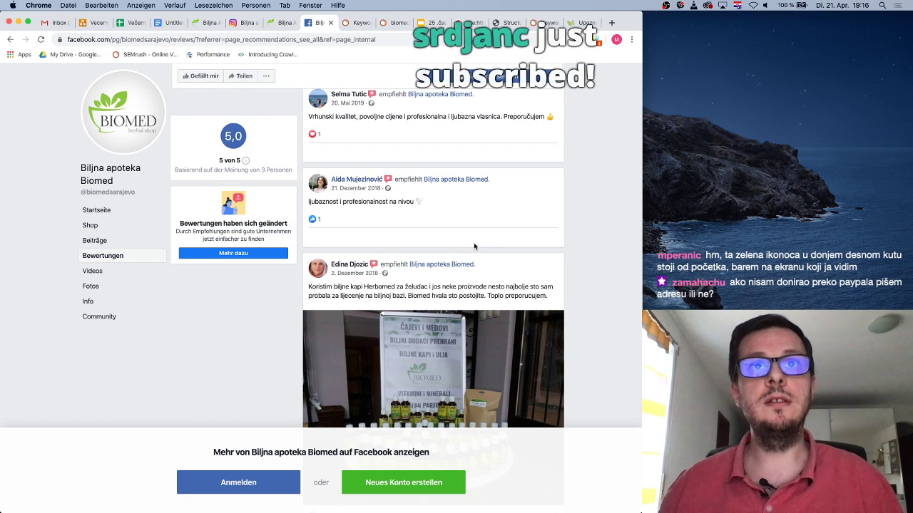
{"action": "scroll", "coordinate": [473, 246], "scroll_direction": "up", "scroll_amount": 7}
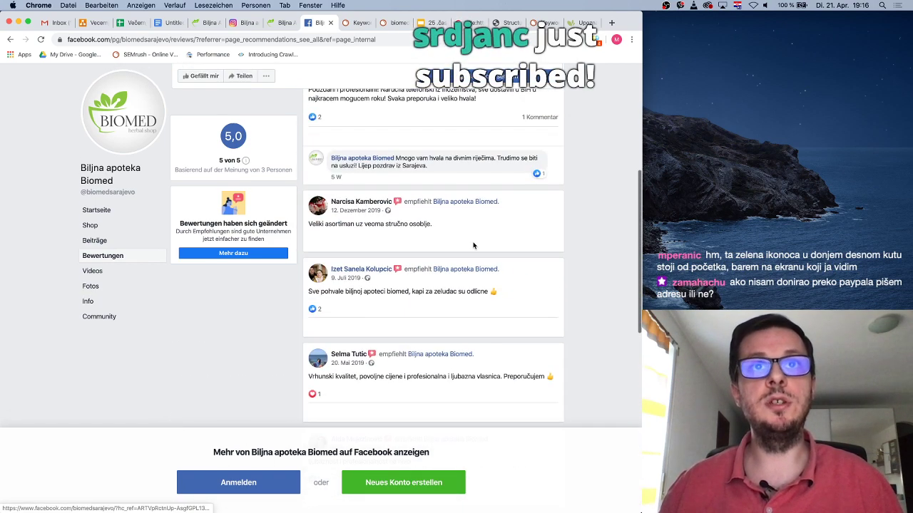
{"action": "scroll", "coordinate": [474, 246], "scroll_direction": "up", "scroll_amount": 3}
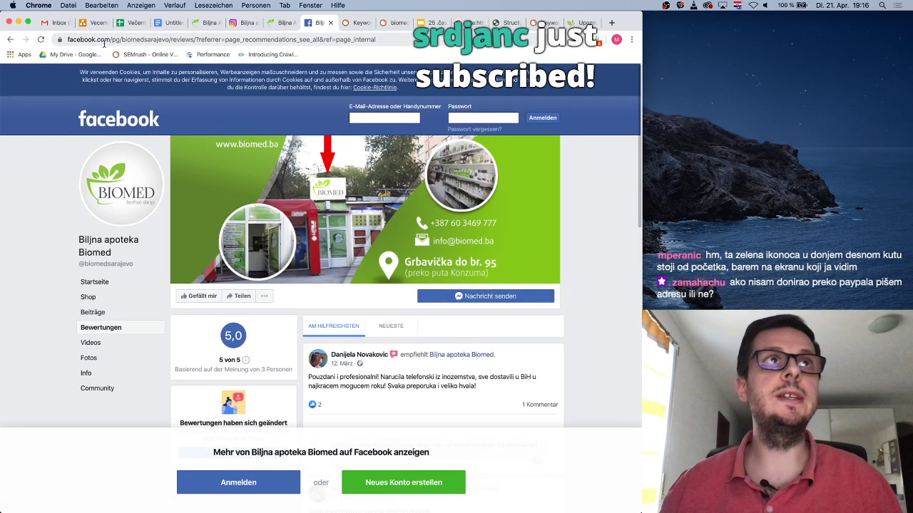
Go back to the main Facebook page, then switch to the biomed.ba website tab
{"action": "left_click", "coordinate": [10, 39]}
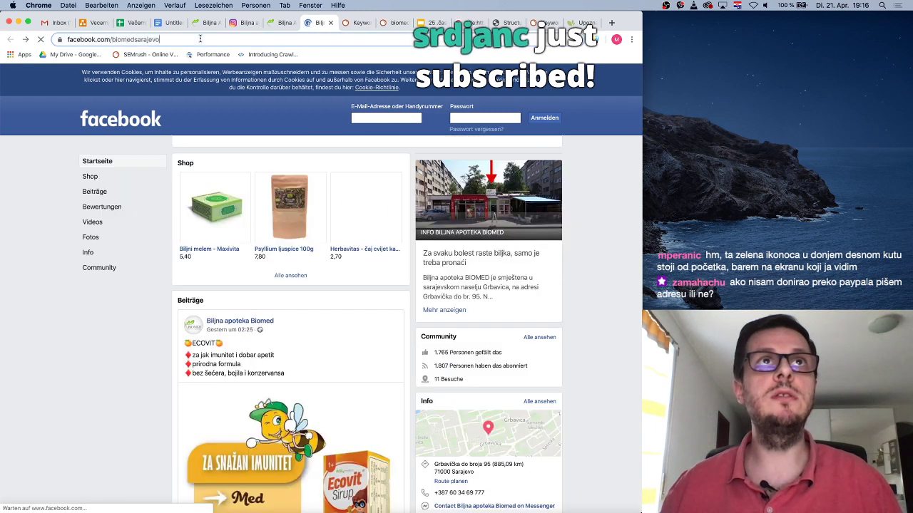
{"action": "left_click", "coordinate": [195, 41]}
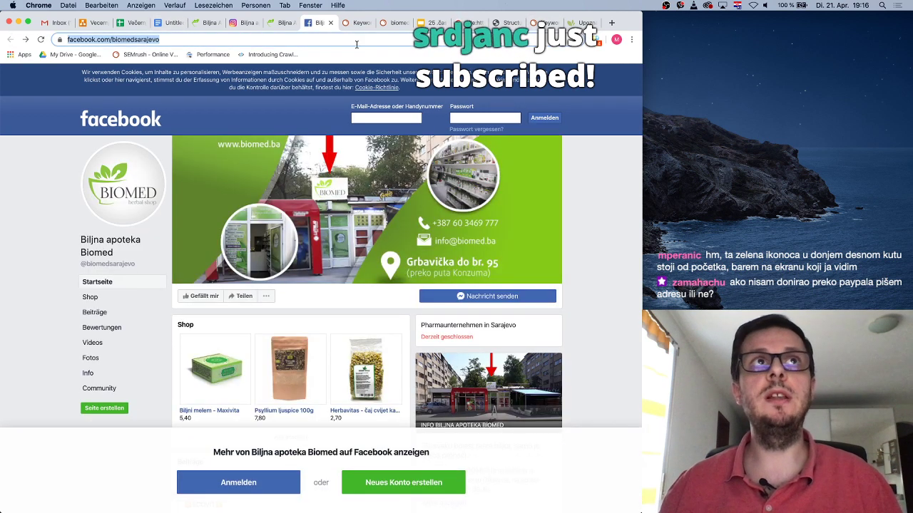
{"action": "left_click", "coordinate": [282, 22]}
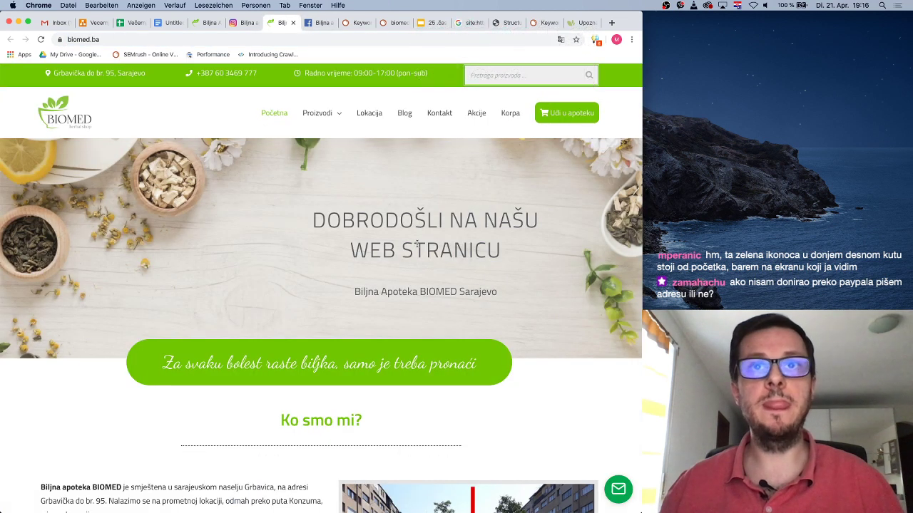
Google the banner subtitle 'Biljna Apoteka BIOMED Sarajevo' from biomed.ba in a new tab
{"action": "left_click_drag", "start_coordinate": [353, 292], "coordinate": [504, 292]}
{"action": "key", "text": "super+c"}
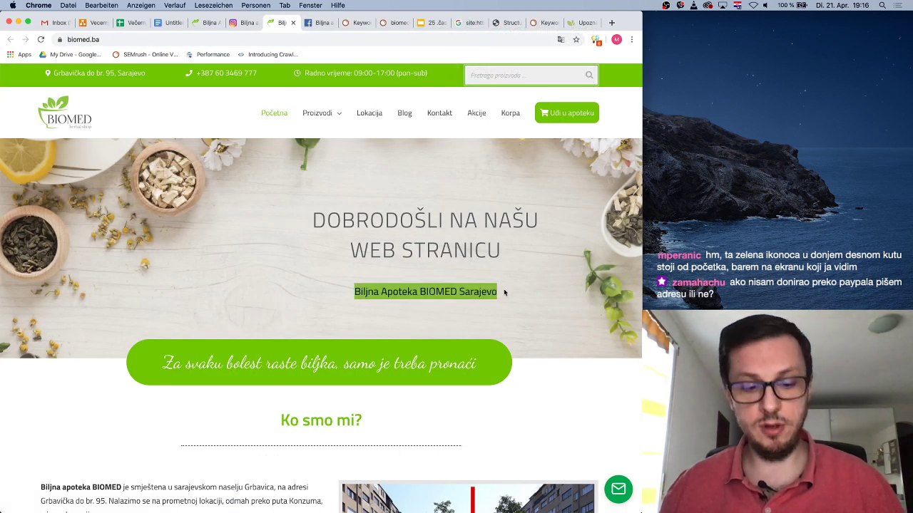
{"action": "left_click", "coordinate": [611, 23]}
{"action": "key", "text": "super+v"}
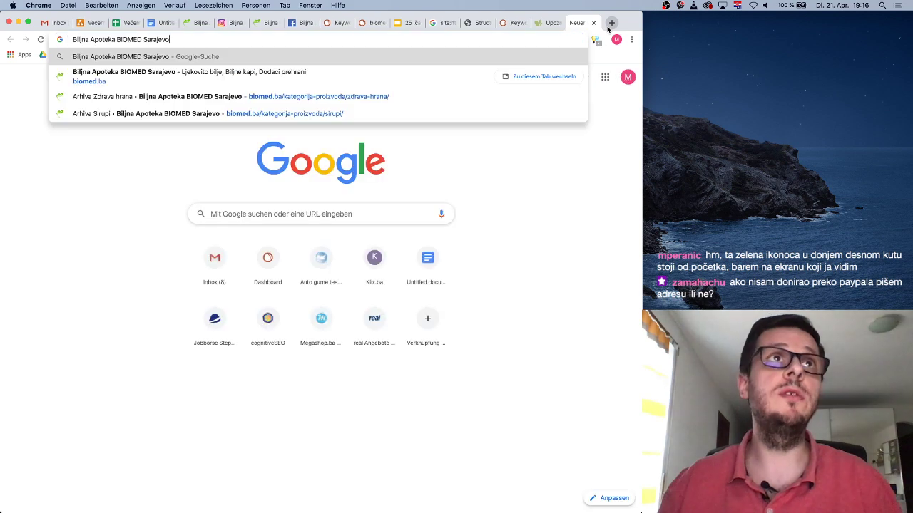
{"action": "key", "text": "Return"}
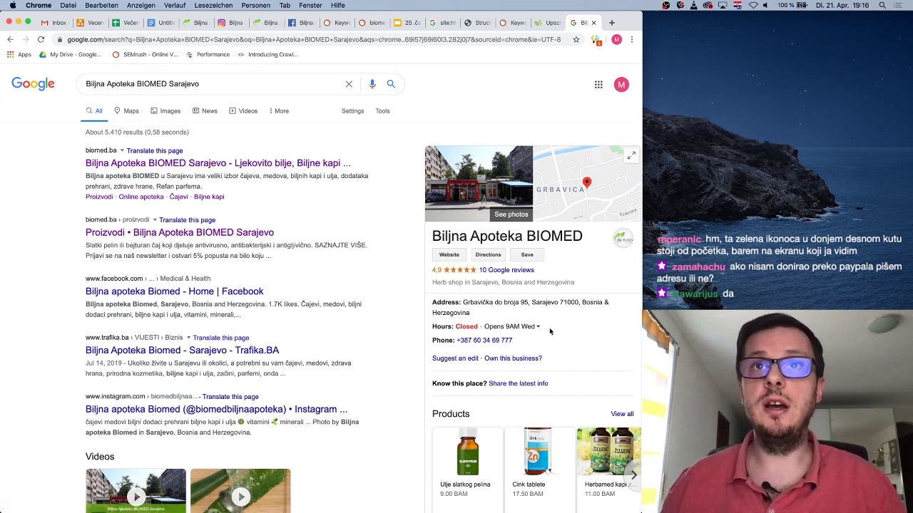
Review the search results and BIOMED's business knowledge panel with its linked profiles
{"action": "scroll", "coordinate": [550, 331], "scroll_direction": "down", "scroll_amount": 1}
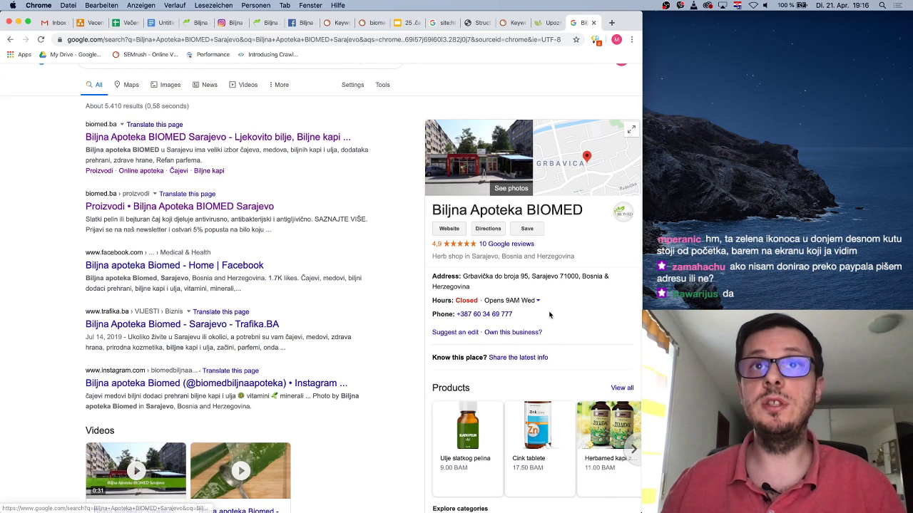
{"action": "scroll", "coordinate": [450, 266], "scroll_direction": "down", "scroll_amount": 1}
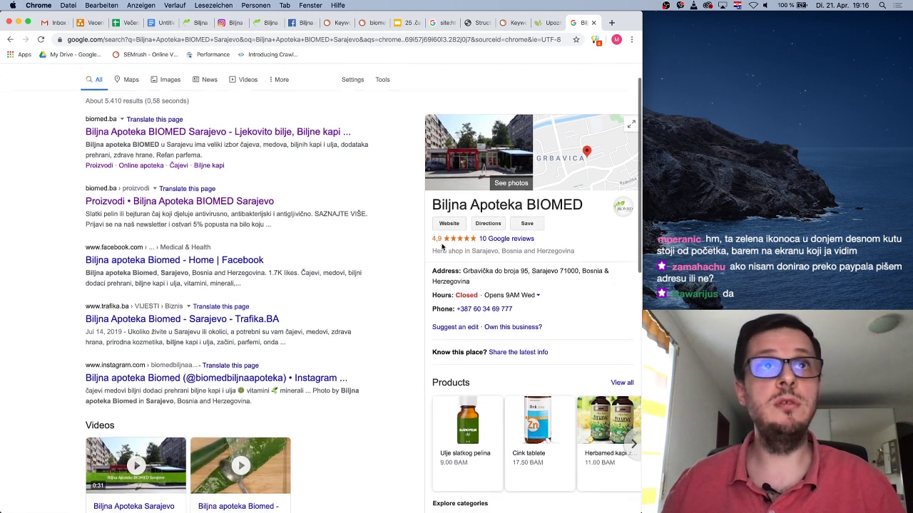
{"action": "left_click_drag", "start_coordinate": [87, 144], "coordinate": [155, 145]}
{"action": "left_click", "coordinate": [155, 144]}
{"action": "scroll", "coordinate": [565, 341], "scroll_direction": "down", "scroll_amount": 5}
{"action": "scroll", "coordinate": [564, 341], "scroll_direction": "down", "scroll_amount": 6}
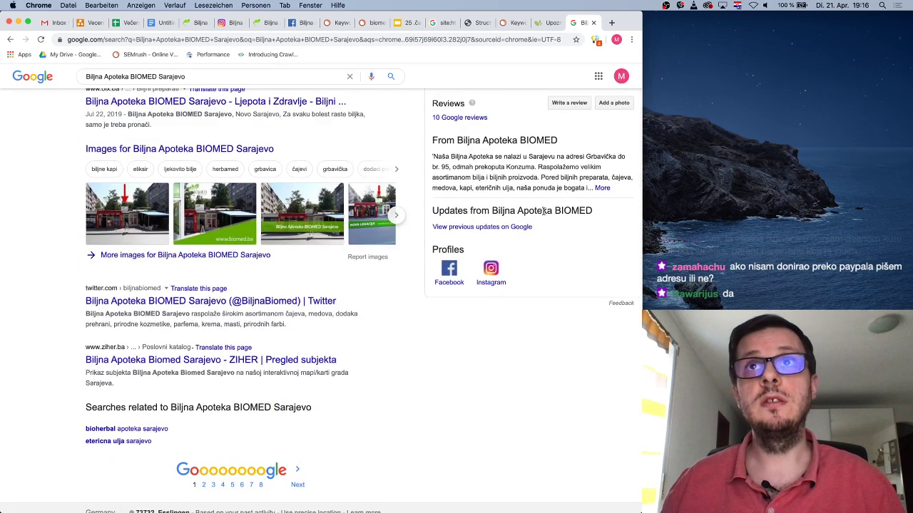
{"action": "scroll", "coordinate": [556, 249], "scroll_direction": "up", "scroll_amount": 10}
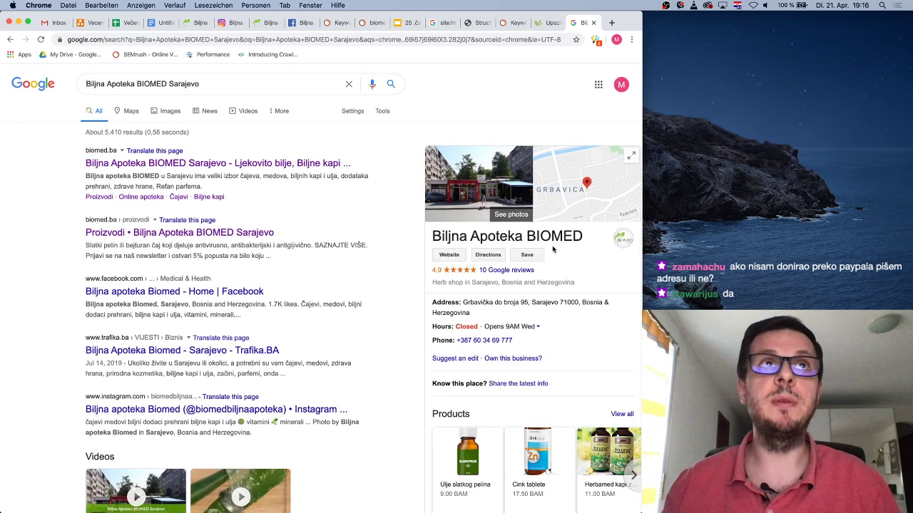
{"action": "scroll", "coordinate": [276, 85], "scroll_direction": "down", "scroll_amount": 1}
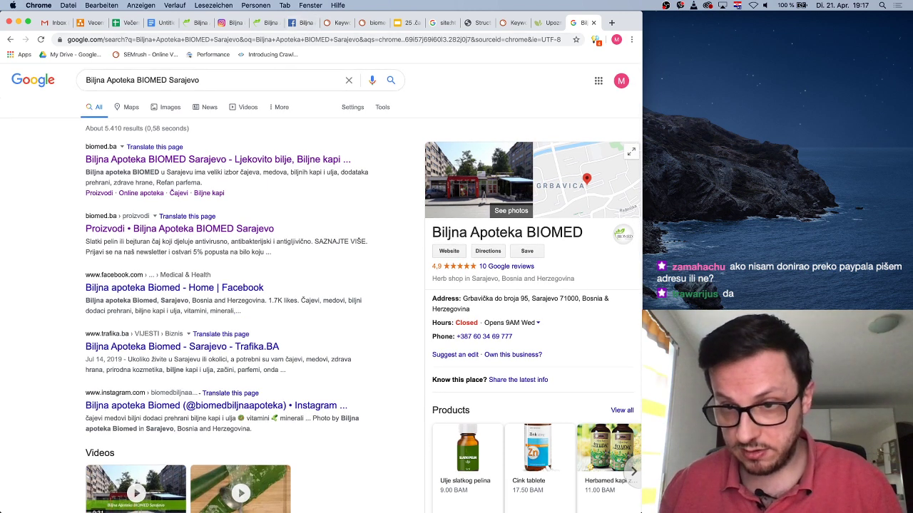
{"action": "left_click", "coordinate": [611, 23]}
{"action": "key", "text": "super+v"}
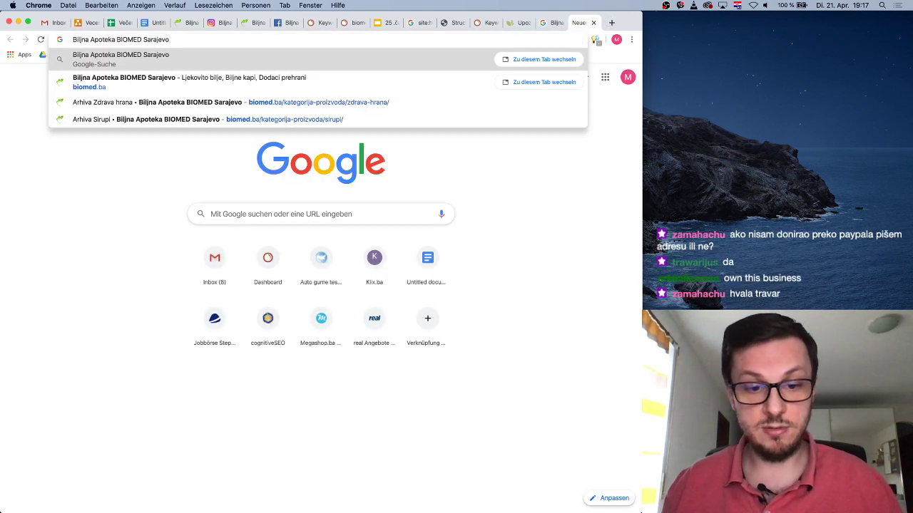
{"action": "left_click", "coordinate": [167, 37]}
{"action": "key", "text": "Return"}
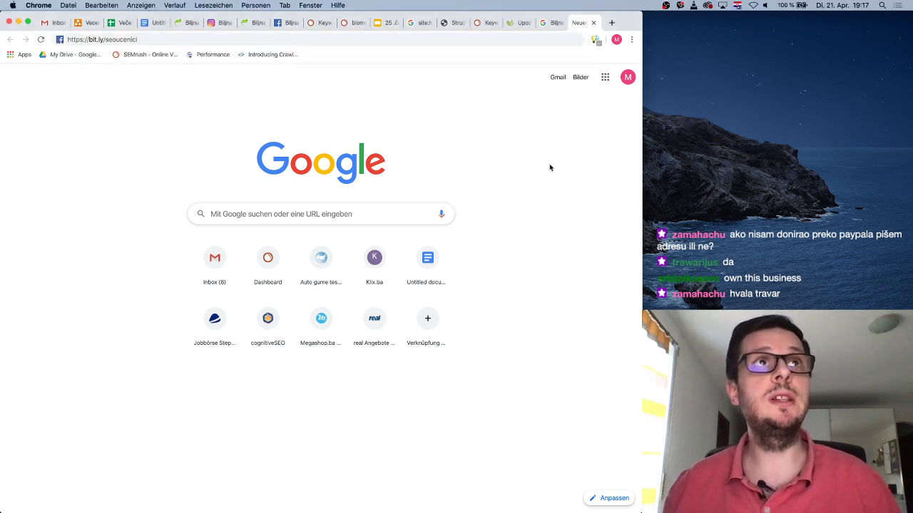
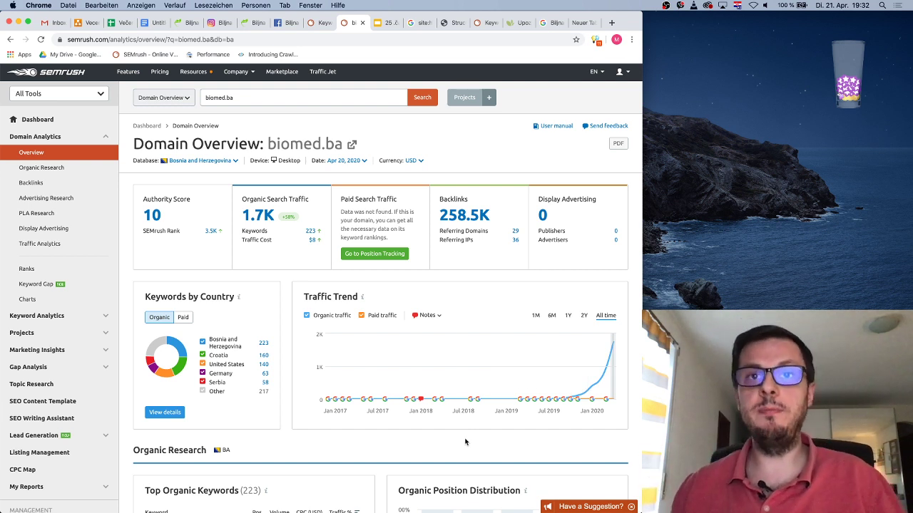
Review the Semrush ranking data, checking the 21-50 and 51-100 position ranges
{"action": "mouse_move", "coordinate": [610, 362]}
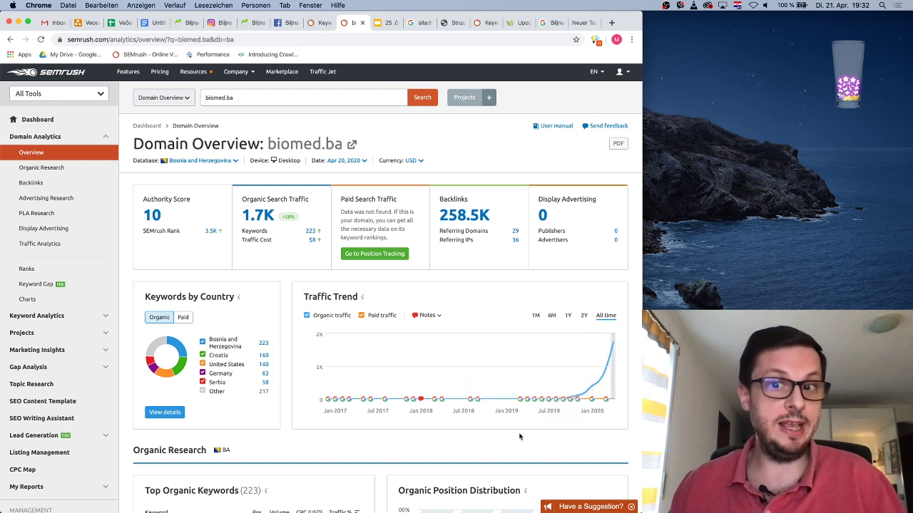
{"action": "mouse_move", "coordinate": [584, 353]}
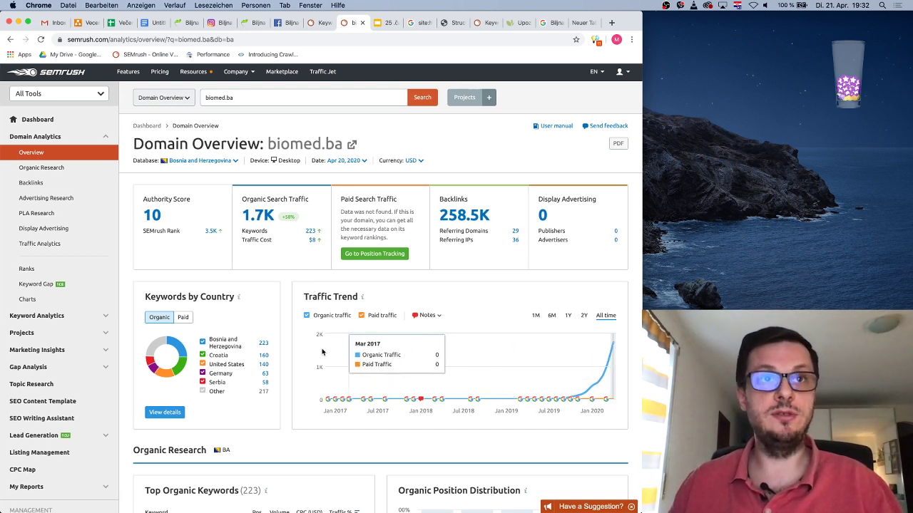
{"action": "scroll", "coordinate": [295, 343], "scroll_direction": "down", "scroll_amount": 2}
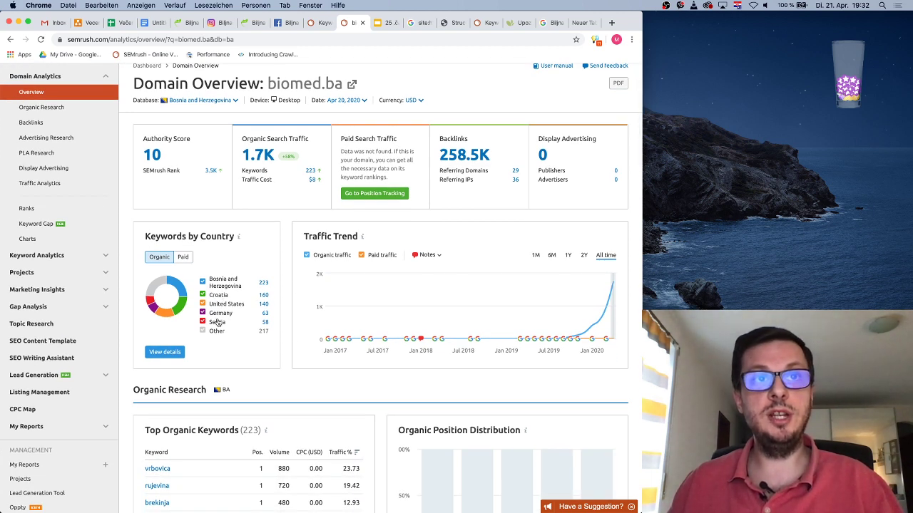
{"action": "scroll", "coordinate": [292, 322], "scroll_direction": "down", "scroll_amount": 5}
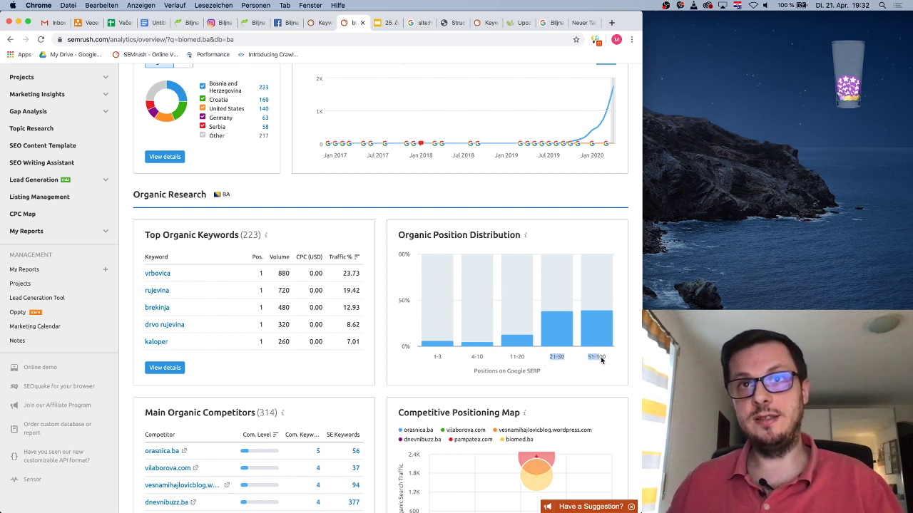
{"action": "left_click_drag", "start_coordinate": [591, 360], "coordinate": [599, 360]}
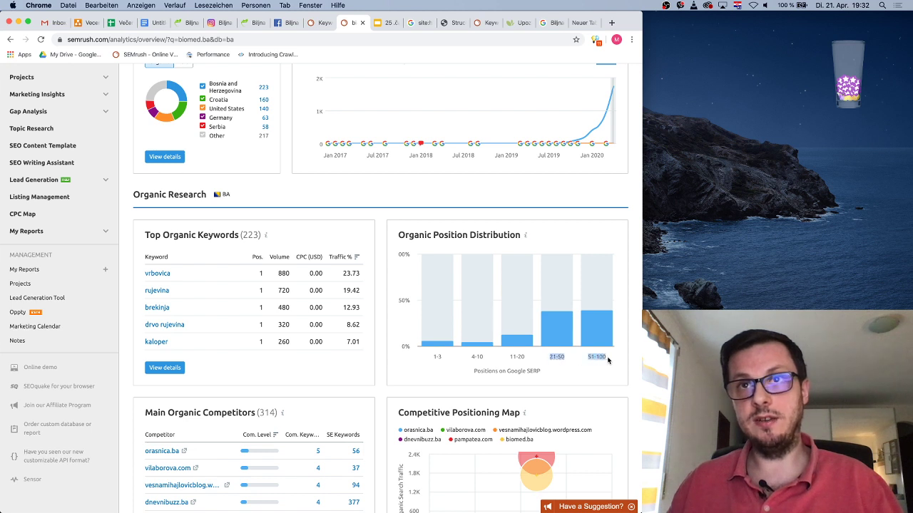
{"action": "left_click", "coordinate": [596, 361]}
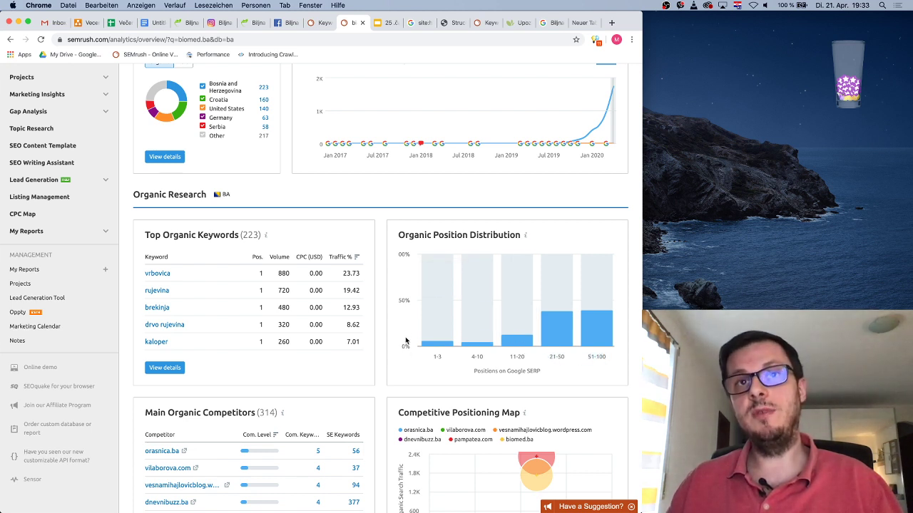
{"action": "mouse_move", "coordinate": [441, 347]}
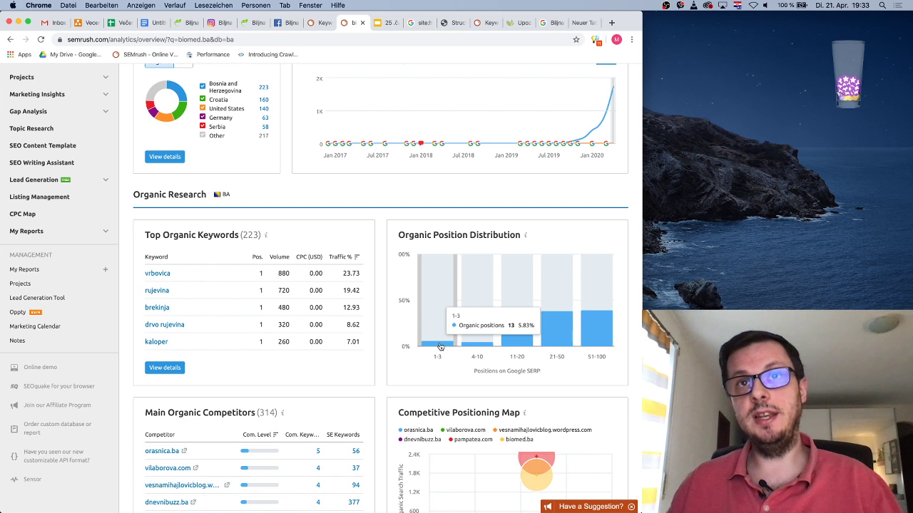
{"action": "mouse_move", "coordinate": [476, 347]}
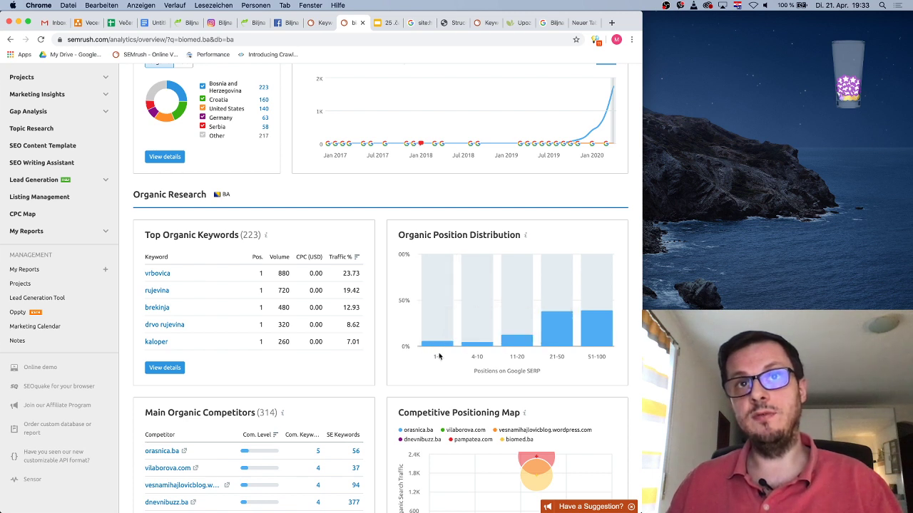
{"action": "mouse_move", "coordinate": [516, 346]}
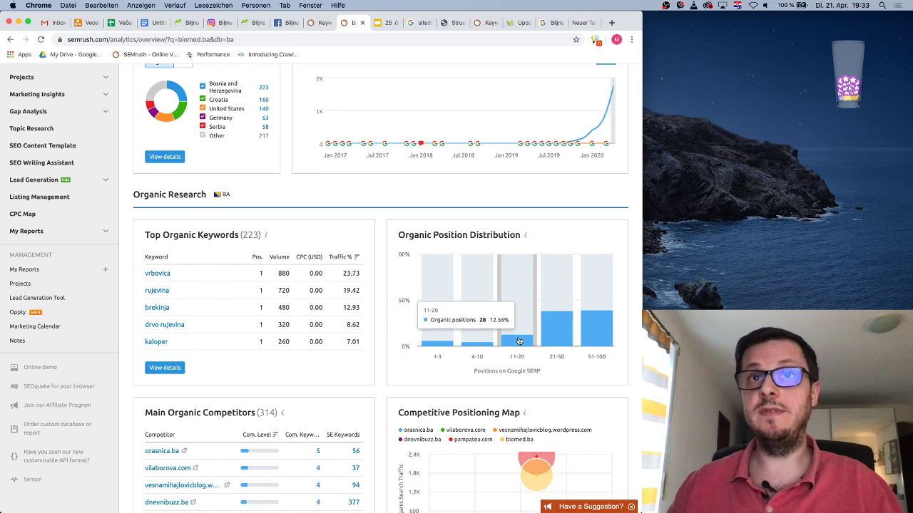
{"action": "scroll", "coordinate": [519, 340], "scroll_direction": "down", "scroll_amount": 1}
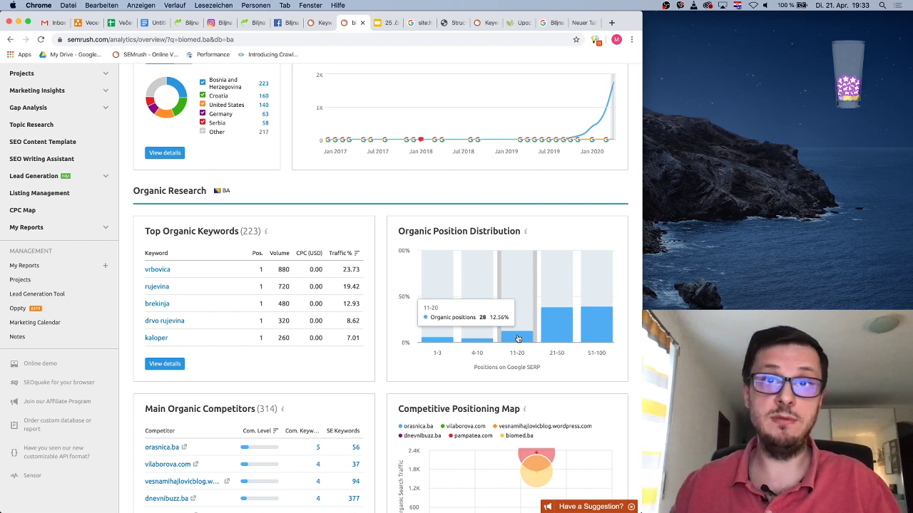
{"action": "scroll", "coordinate": [420, 351], "scroll_direction": "down", "scroll_amount": 4}
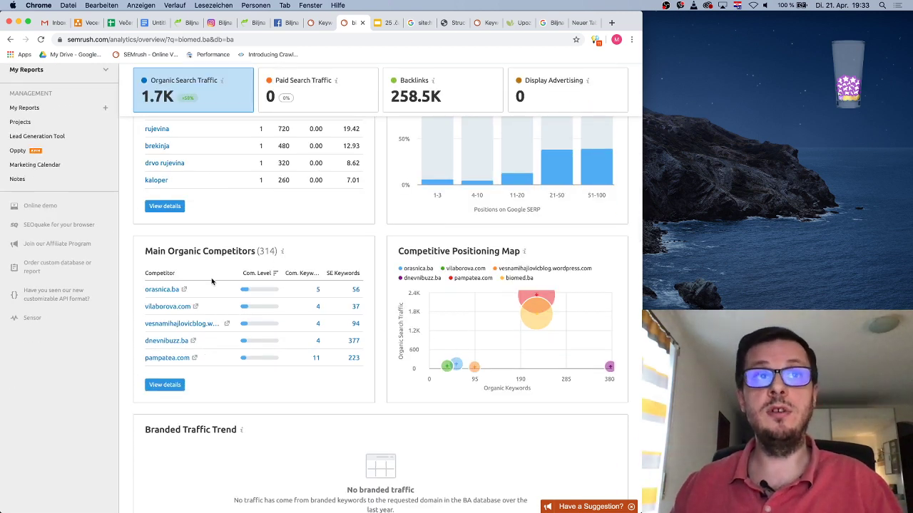
Select the competitor domain pampatea.com in the Semrush results
{"action": "mouse_move", "coordinate": [269, 309]}
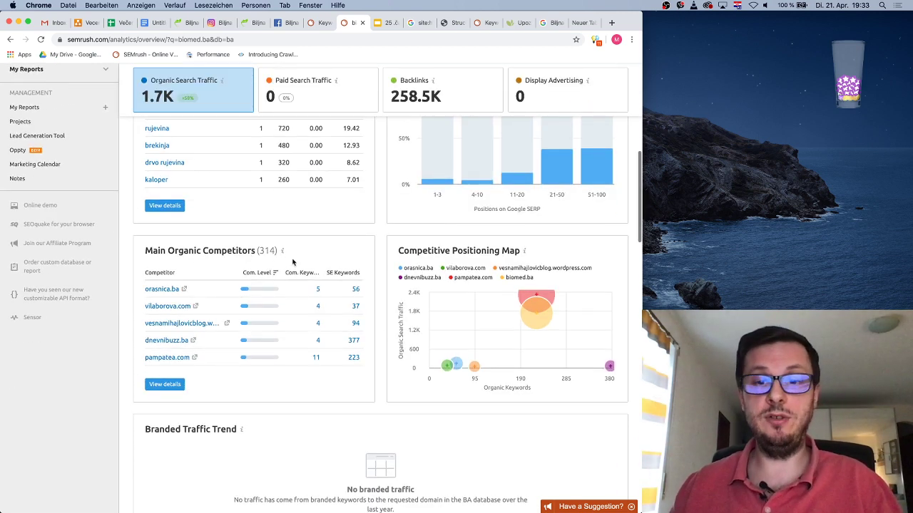
{"action": "mouse_move", "coordinate": [329, 271]}
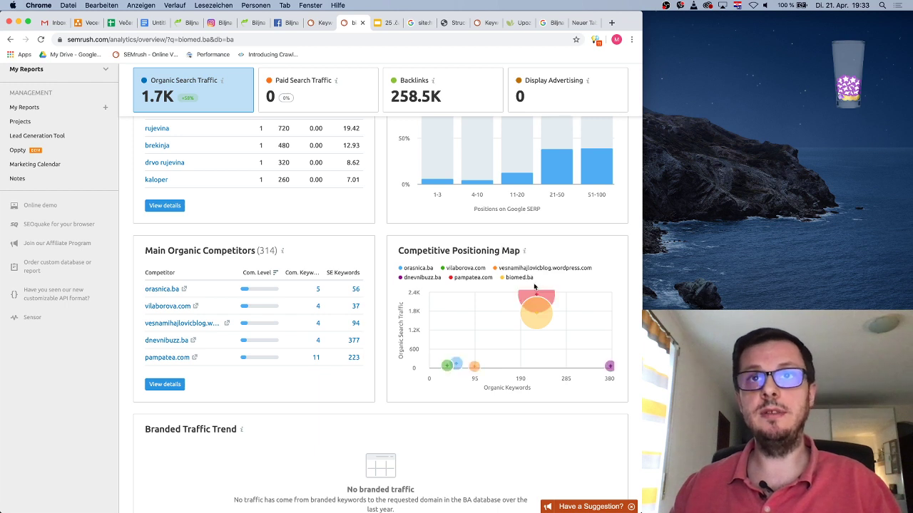
{"action": "mouse_move", "coordinate": [542, 296]}
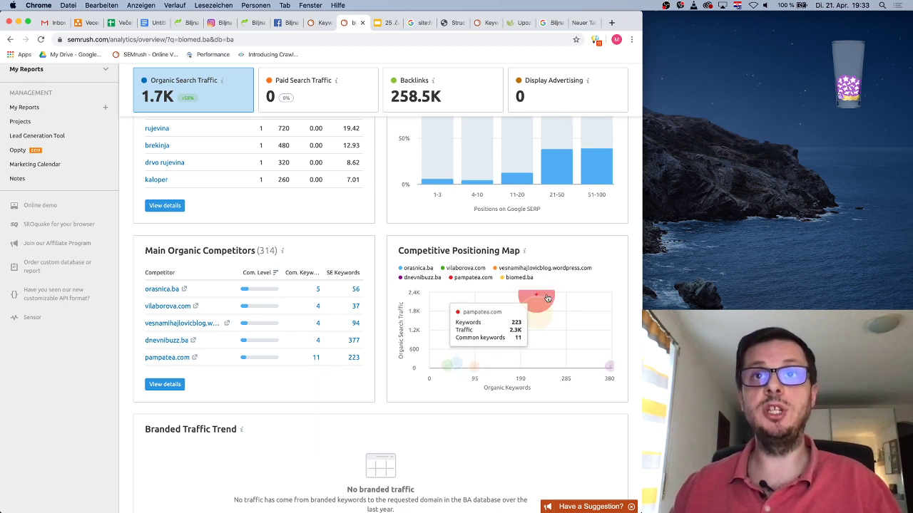
{"action": "mouse_move", "coordinate": [610, 368]}
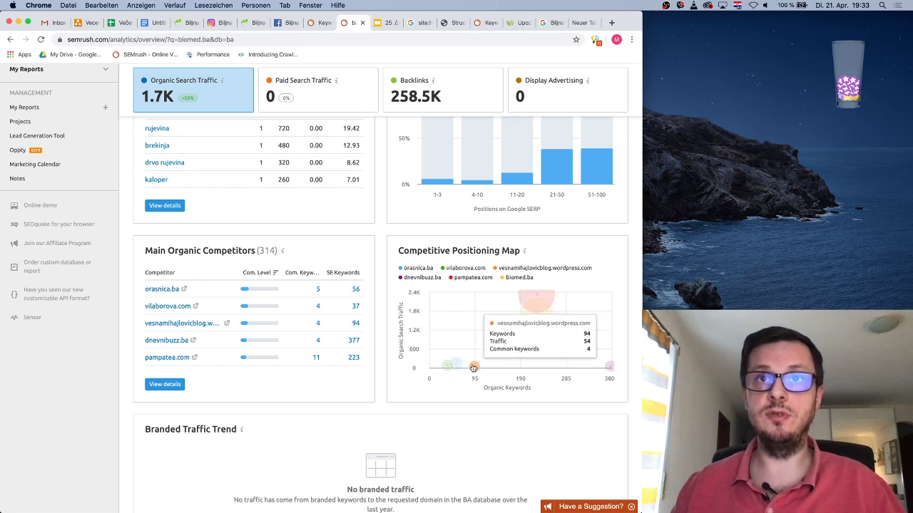
{"action": "mouse_move", "coordinate": [457, 365]}
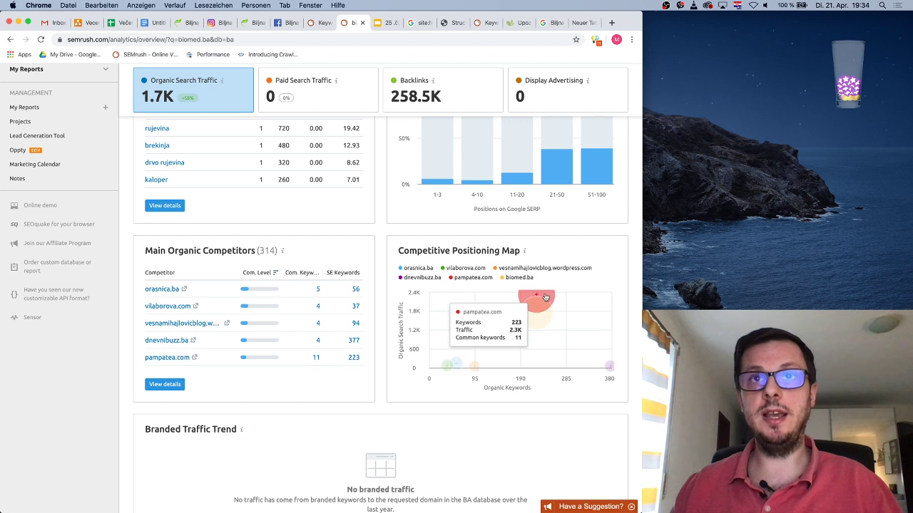
{"action": "double_click", "coordinate": [478, 276]}
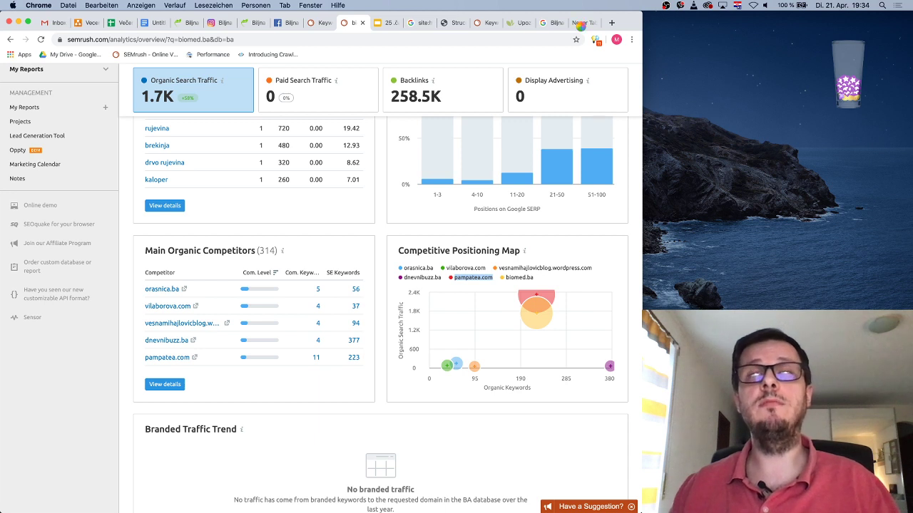
Load pampatea.com in the empty new Chrome tab
{"action": "left_click", "coordinate": [580, 23]}
{"action": "type", "text": "pampatea.com"}
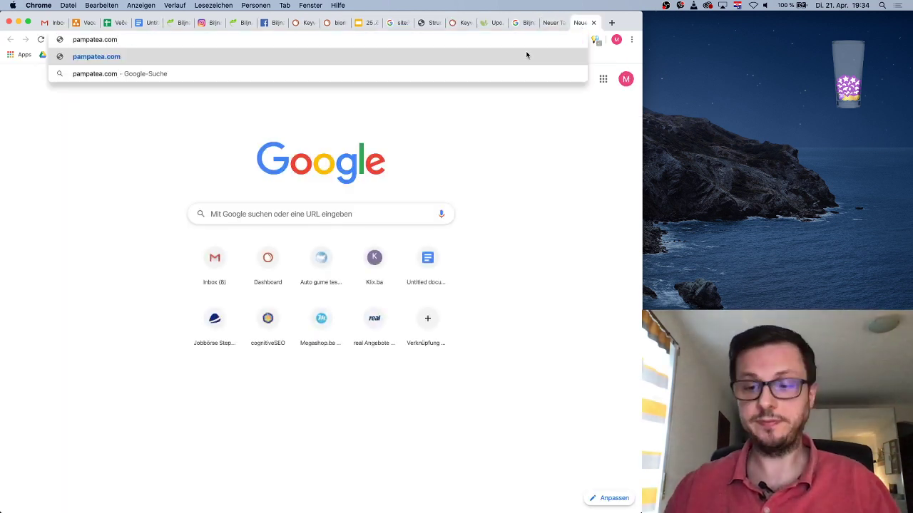
{"action": "key", "text": "Return"}
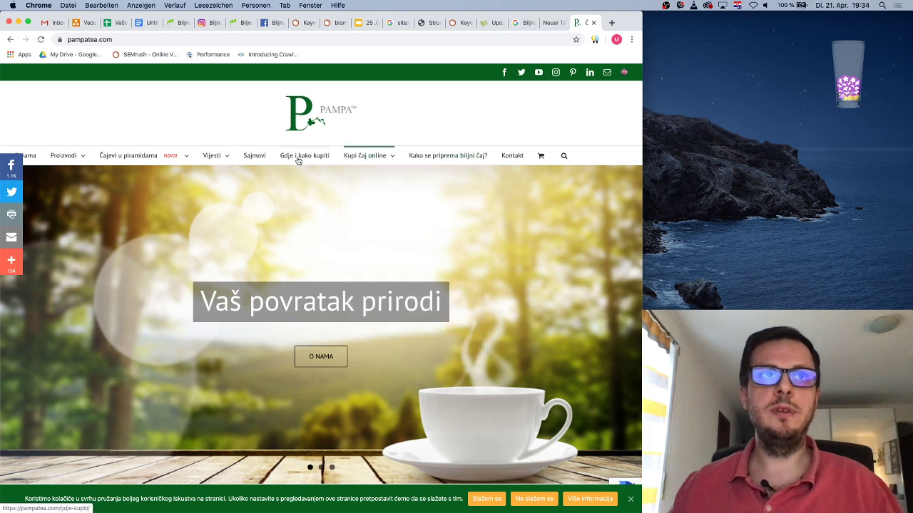
Browse the pampatea.com homepage, reading the pyramid tea paragraph and the Koprivnica contact address
{"action": "mouse_move", "coordinate": [100, 158]}
{"action": "mouse_move", "coordinate": [64, 159]}
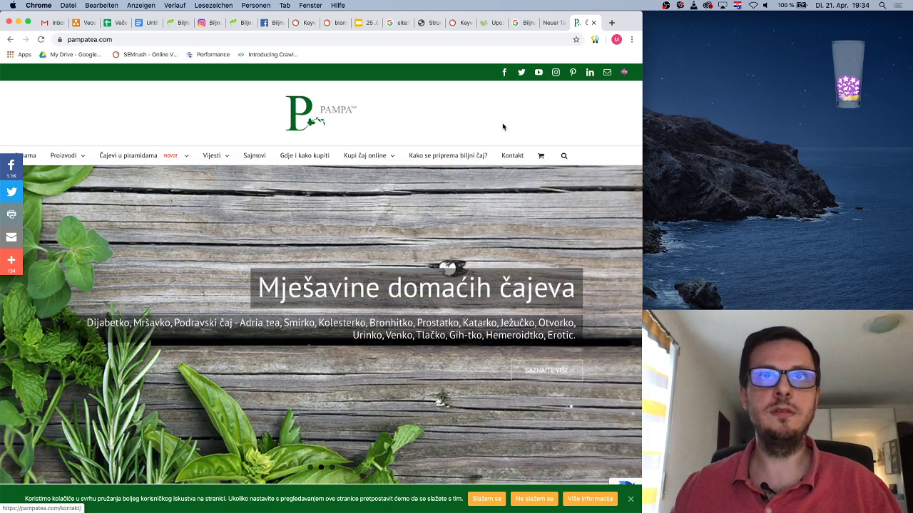
{"action": "scroll", "coordinate": [522, 206], "scroll_direction": "down", "scroll_amount": 10}
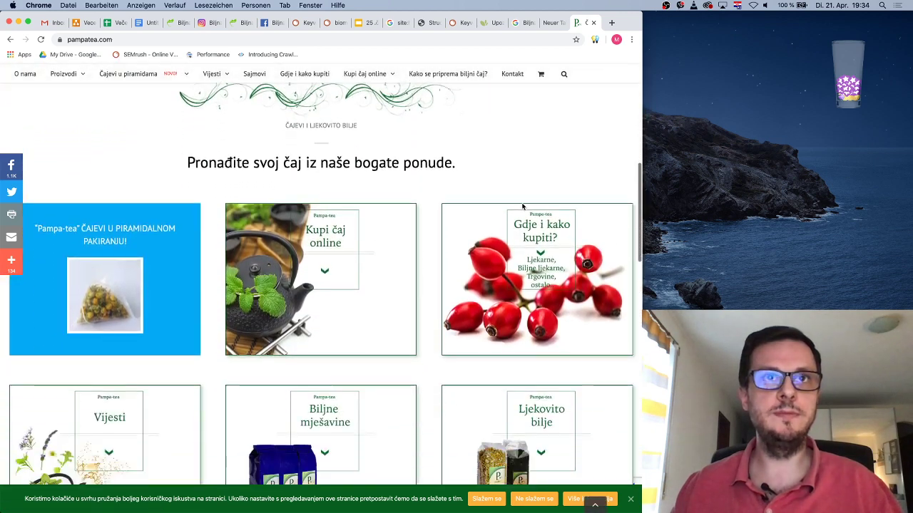
{"action": "scroll", "coordinate": [522, 206], "scroll_direction": "down", "scroll_amount": 10}
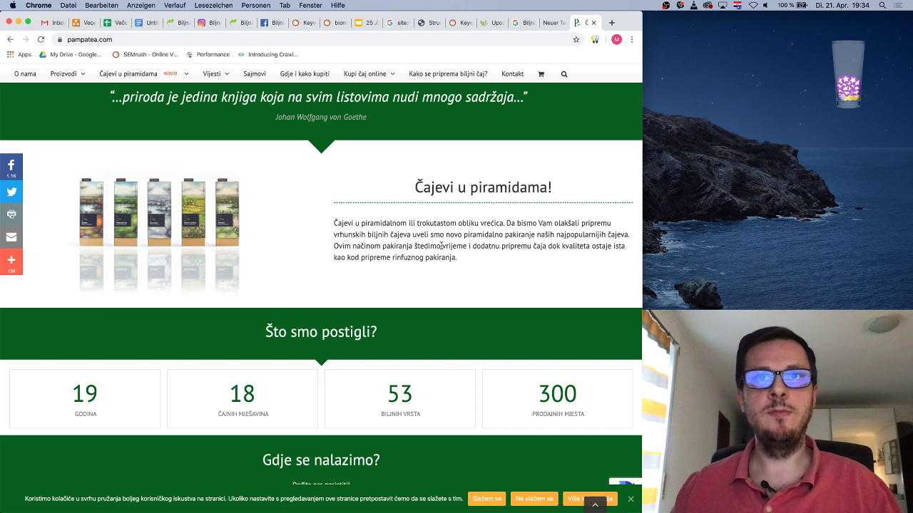
{"action": "left_click_drag", "start_coordinate": [441, 246], "coordinate": [477, 246]}
{"action": "left_click", "coordinate": [463, 248]}
{"action": "scroll", "coordinate": [464, 249], "scroll_direction": "down", "scroll_amount": 5}
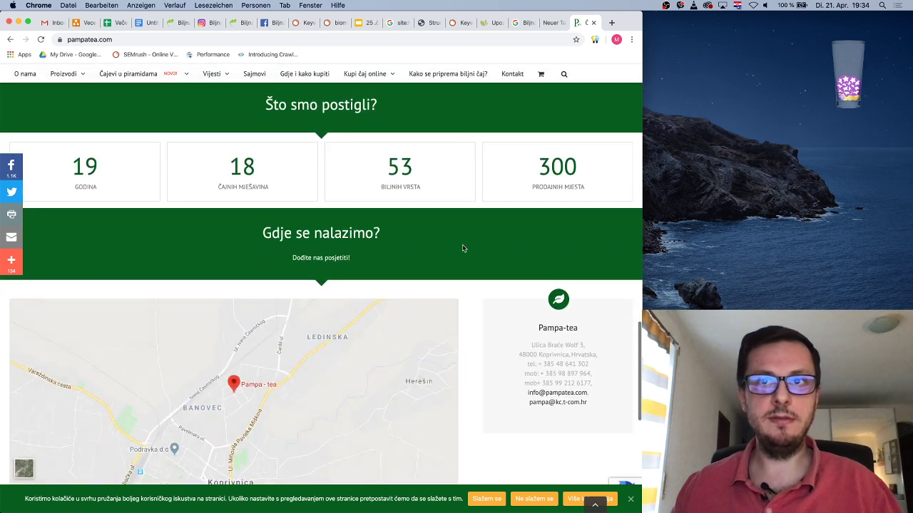
{"action": "scroll", "coordinate": [462, 249], "scroll_direction": "down", "scroll_amount": 2}
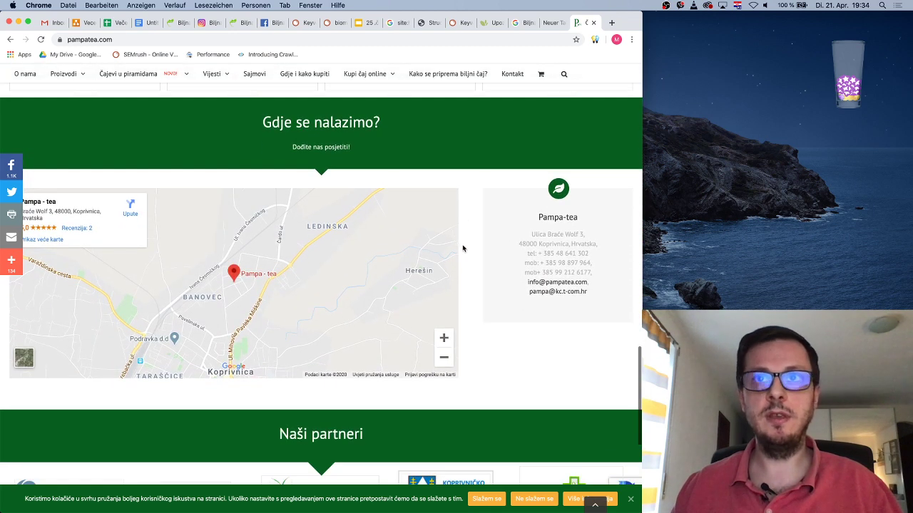
{"action": "double_click", "coordinate": [550, 243]}
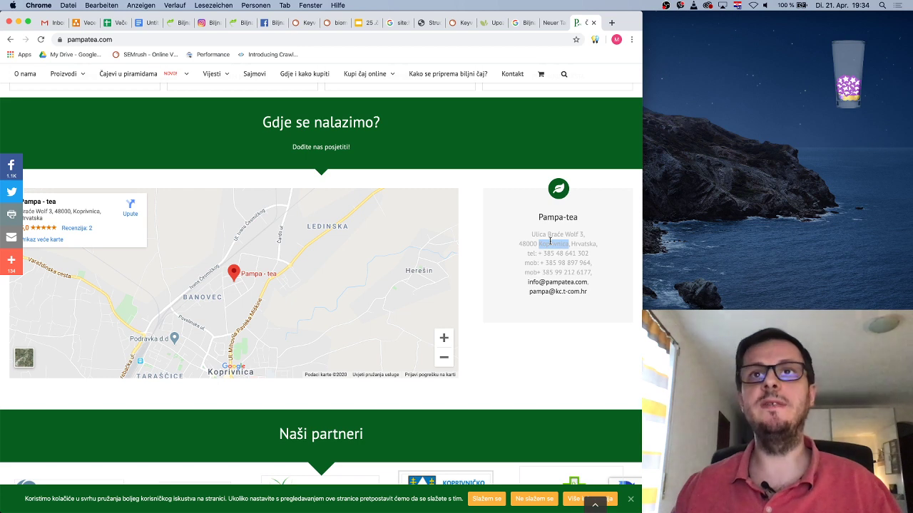
{"action": "left_click", "coordinate": [580, 312]}
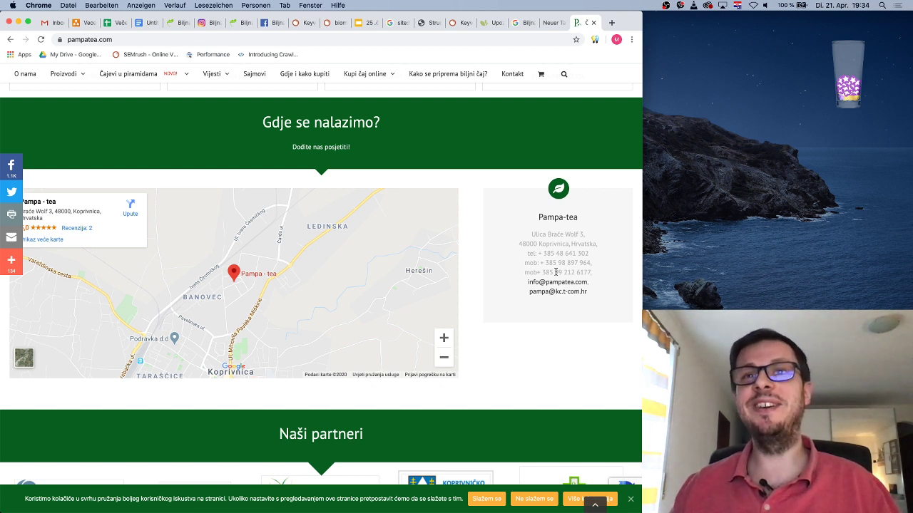
{"action": "double_click", "coordinate": [553, 244]}
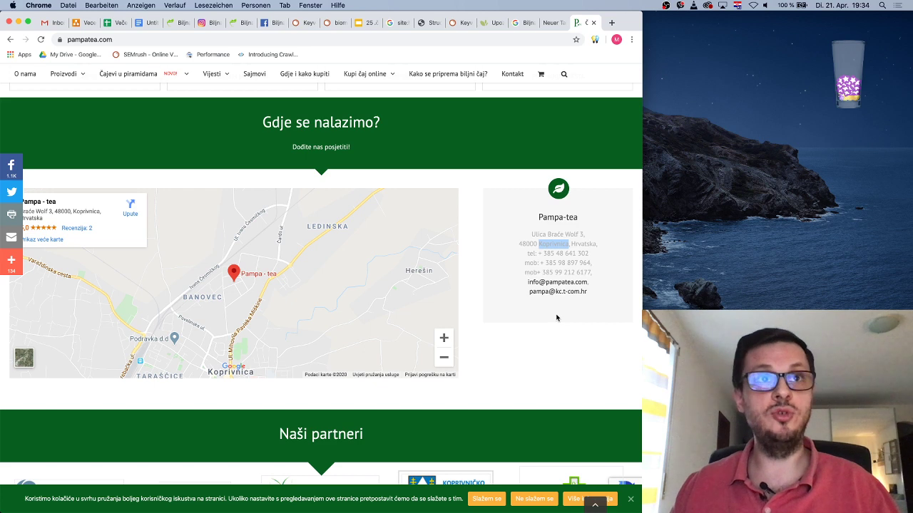
{"action": "left_click", "coordinate": [551, 261]}
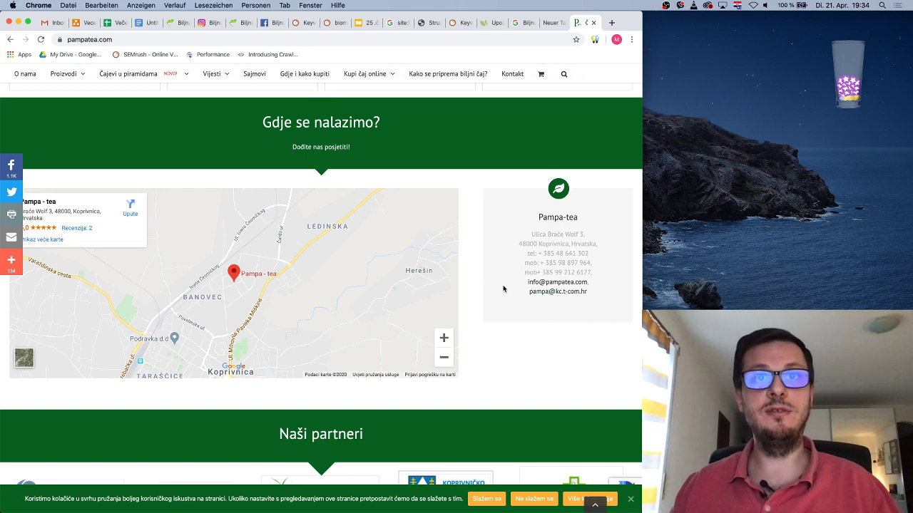
{"action": "scroll", "coordinate": [502, 289], "scroll_direction": "down", "scroll_amount": 5}
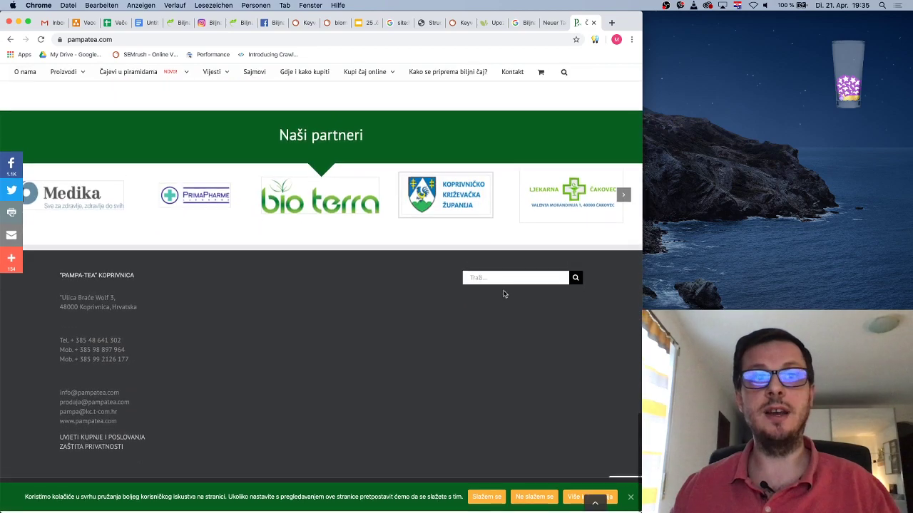
{"action": "scroll", "coordinate": [503, 294], "scroll_direction": "up", "scroll_amount": 20}
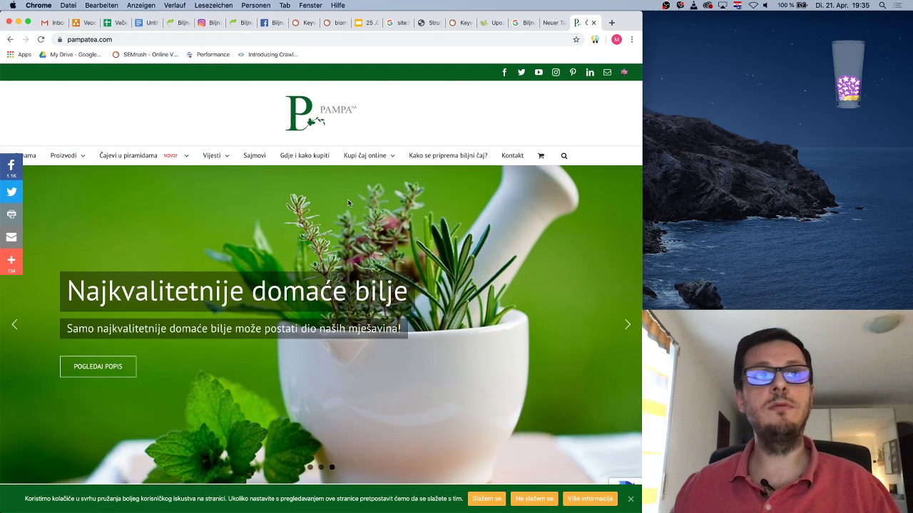
Go to the BIOMED cart with 2000 Kelp powder packs and proceed to the Narudžba checkout
{"action": "left_click", "coordinate": [171, 23]}
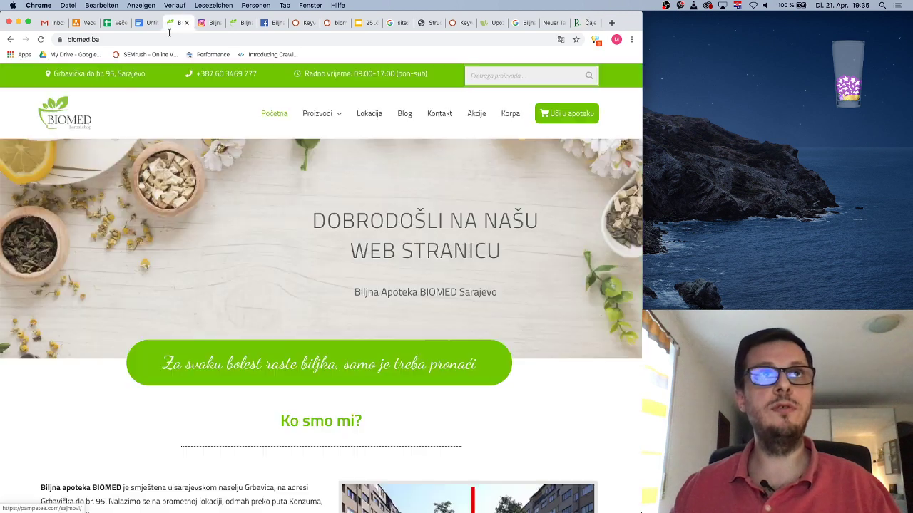
{"action": "left_click", "coordinate": [234, 23]}
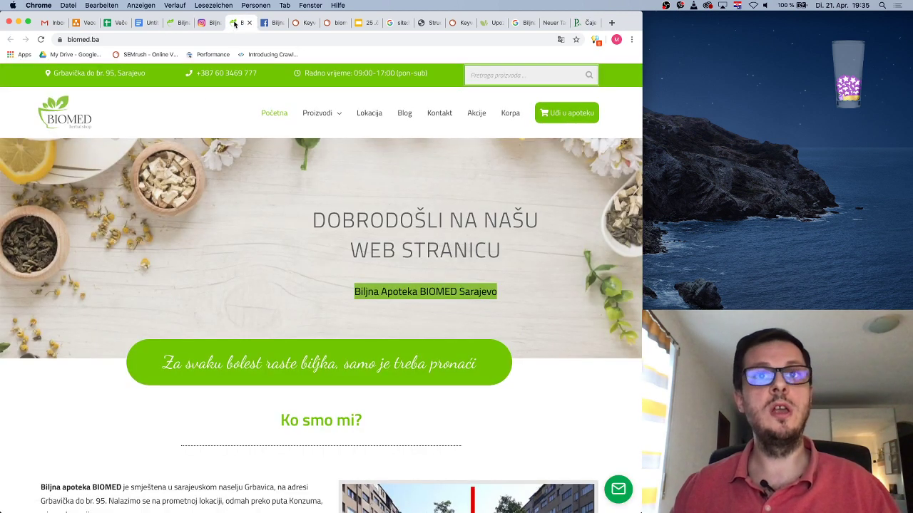
{"action": "left_click", "coordinate": [175, 23]}
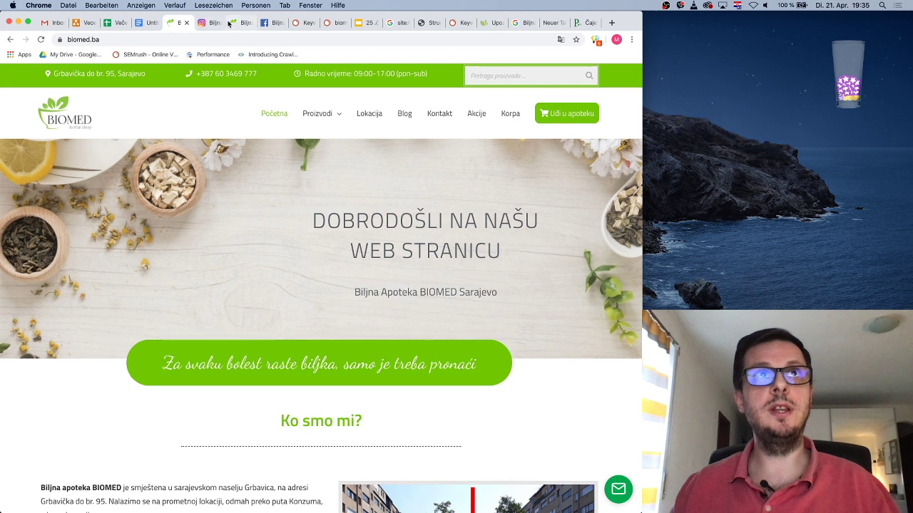
{"action": "left_click", "coordinate": [237, 24]}
{"action": "left_click", "coordinate": [514, 114]}
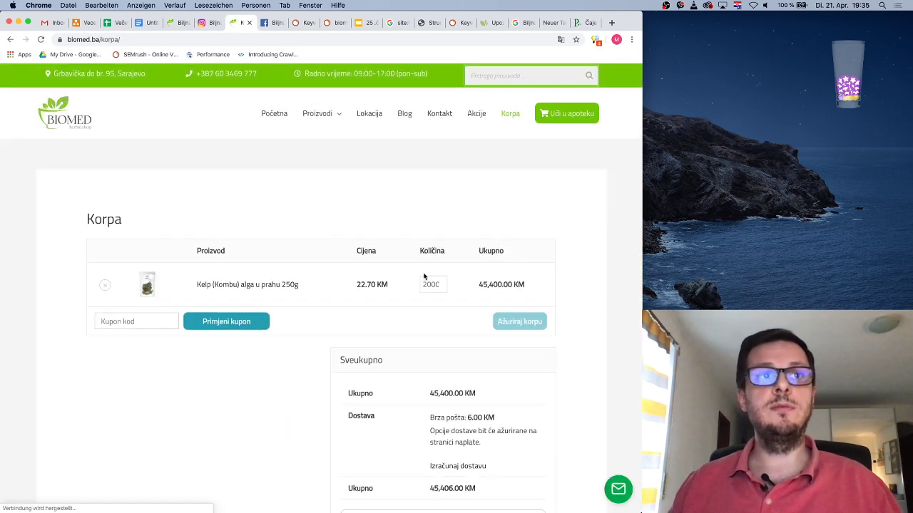
{"action": "scroll", "coordinate": [423, 279], "scroll_direction": "down", "scroll_amount": 5}
{"action": "scroll", "coordinate": [414, 275], "scroll_direction": "down", "scroll_amount": 3}
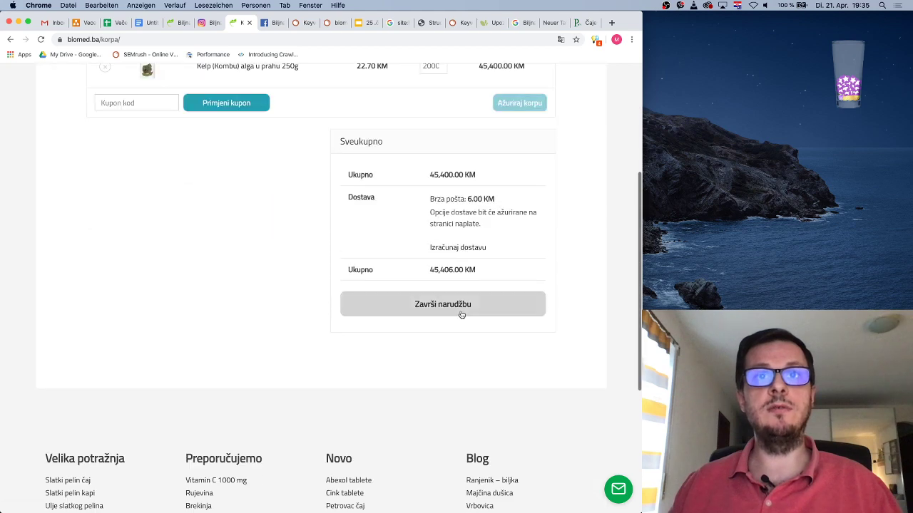
{"action": "left_click", "coordinate": [461, 315]}
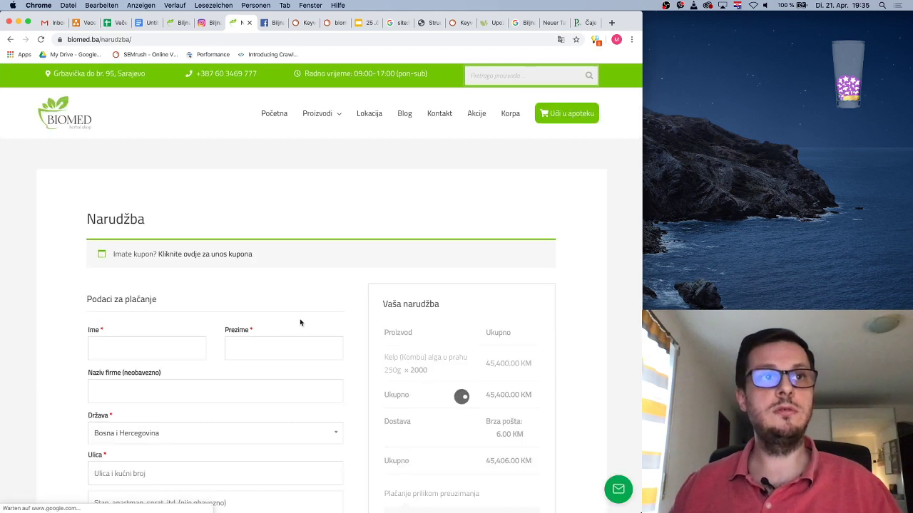
{"action": "scroll", "coordinate": [299, 319], "scroll_direction": "down", "scroll_amount": 3}
{"action": "left_click", "coordinate": [210, 291]}
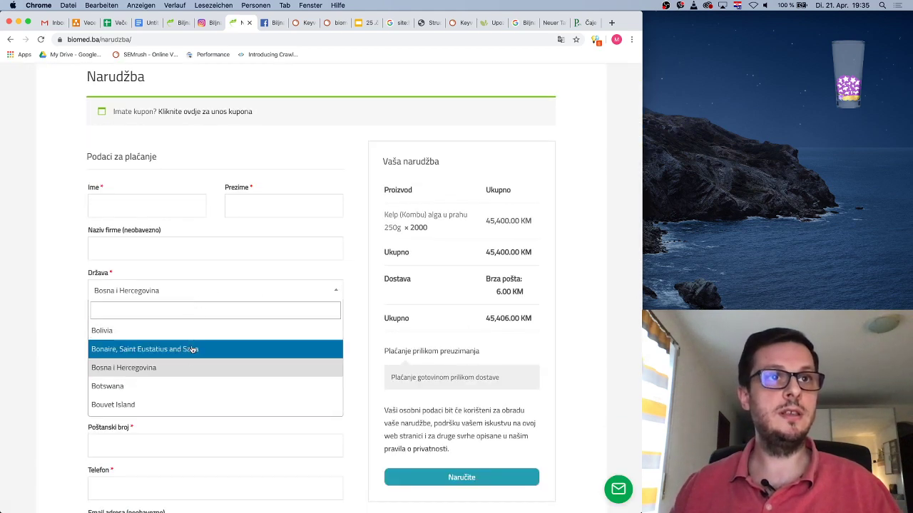
{"action": "scroll", "coordinate": [204, 333], "scroll_direction": "up", "scroll_amount": 2}
{"action": "scroll", "coordinate": [205, 333], "scroll_direction": "up", "scroll_amount": 6}
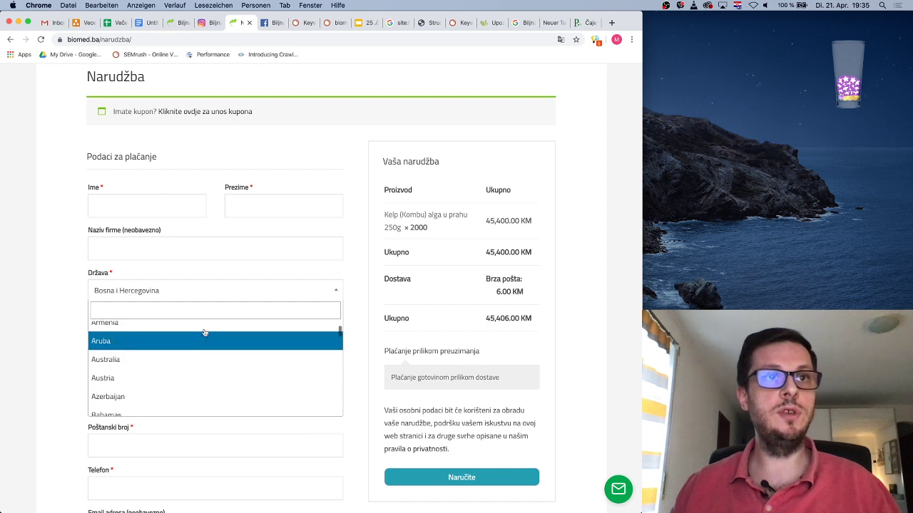
{"action": "scroll", "coordinate": [205, 333], "scroll_direction": "down", "scroll_amount": 15}
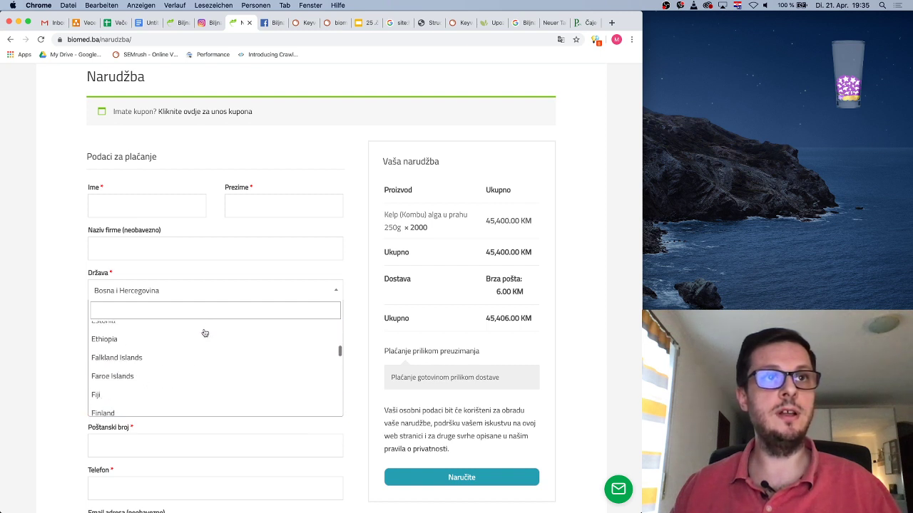
{"action": "left_click", "coordinate": [72, 252]}
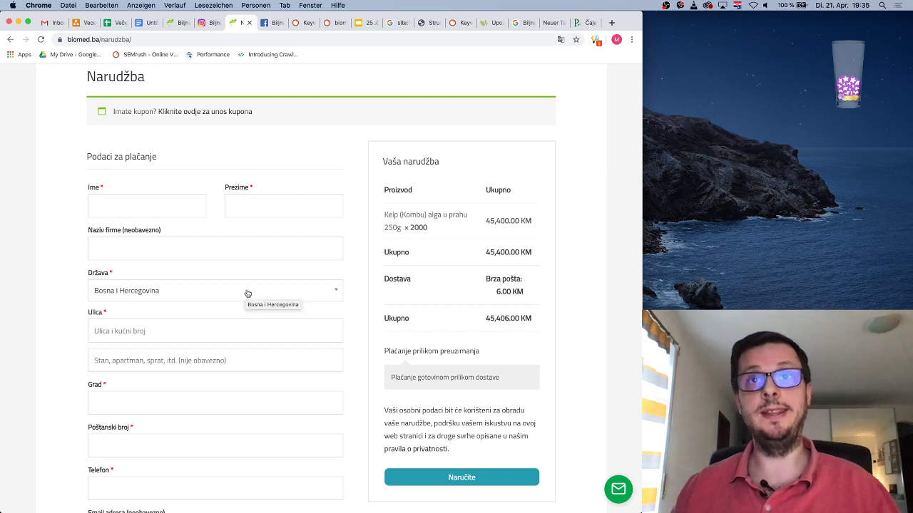
{"action": "left_click", "coordinate": [326, 291]}
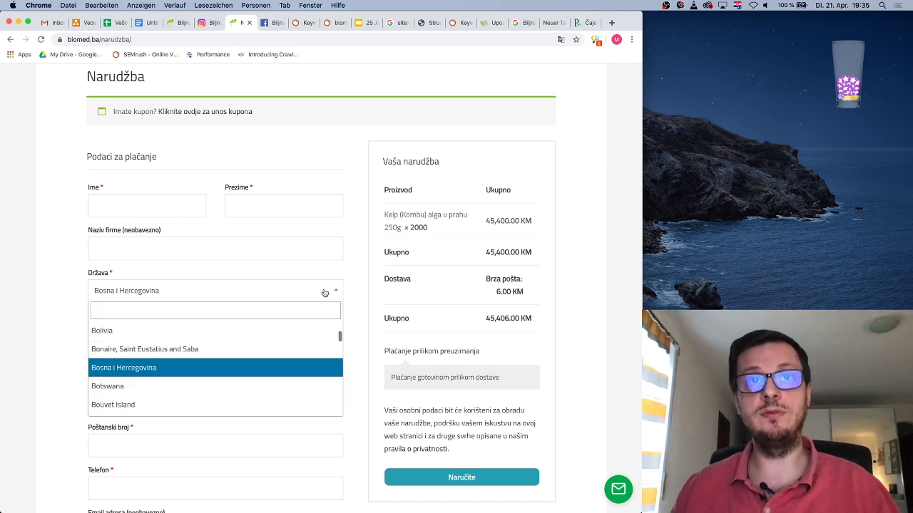
{"action": "scroll", "coordinate": [217, 350], "scroll_direction": "down", "scroll_amount": 20}
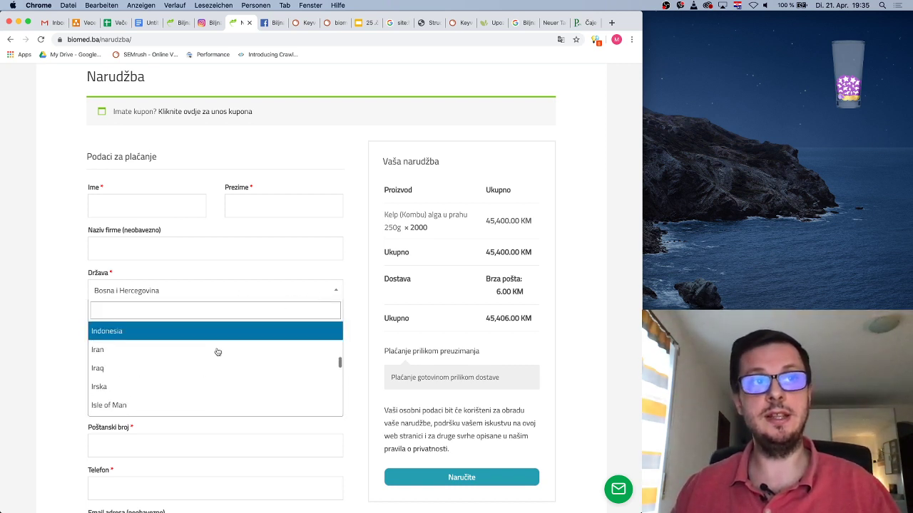
{"action": "scroll", "coordinate": [213, 352], "scroll_direction": "down", "scroll_amount": 15}
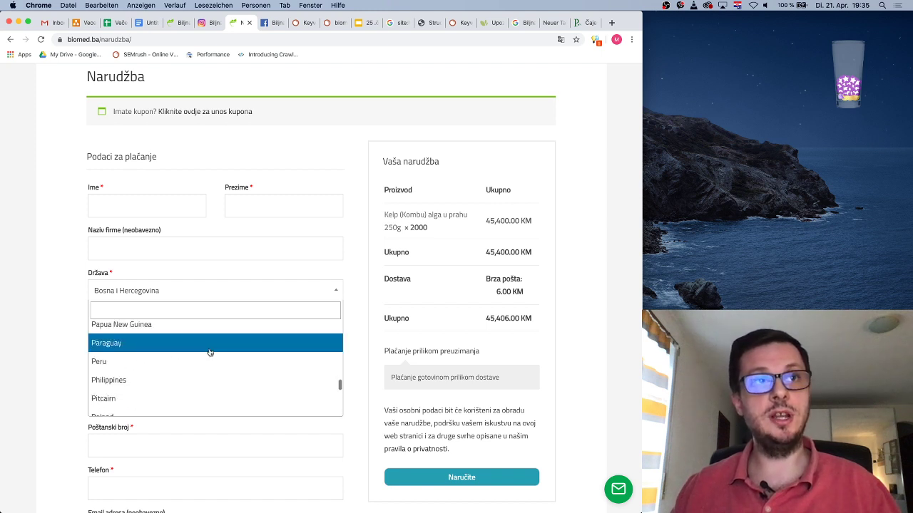
{"action": "scroll", "coordinate": [203, 352], "scroll_direction": "down", "scroll_amount": 2}
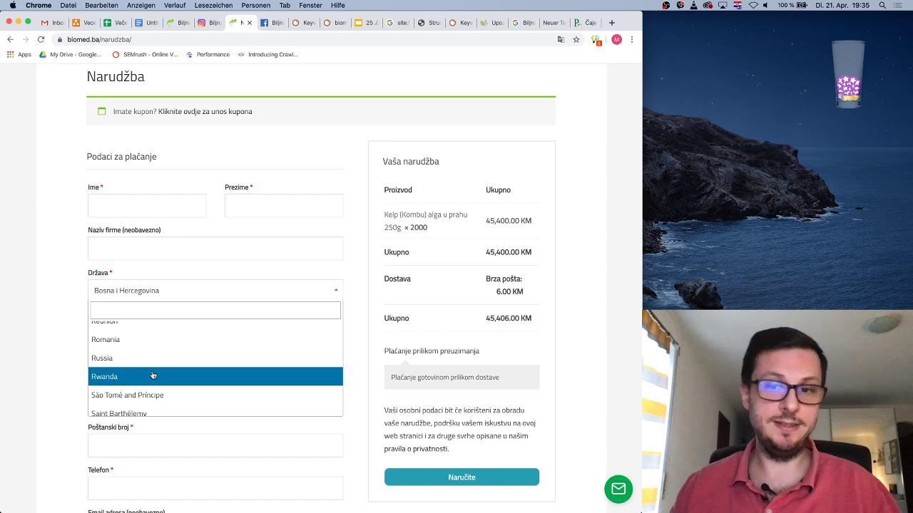
{"action": "left_click", "coordinate": [63, 313]}
{"action": "scroll", "coordinate": [353, 174], "scroll_direction": "up", "scroll_amount": 4}
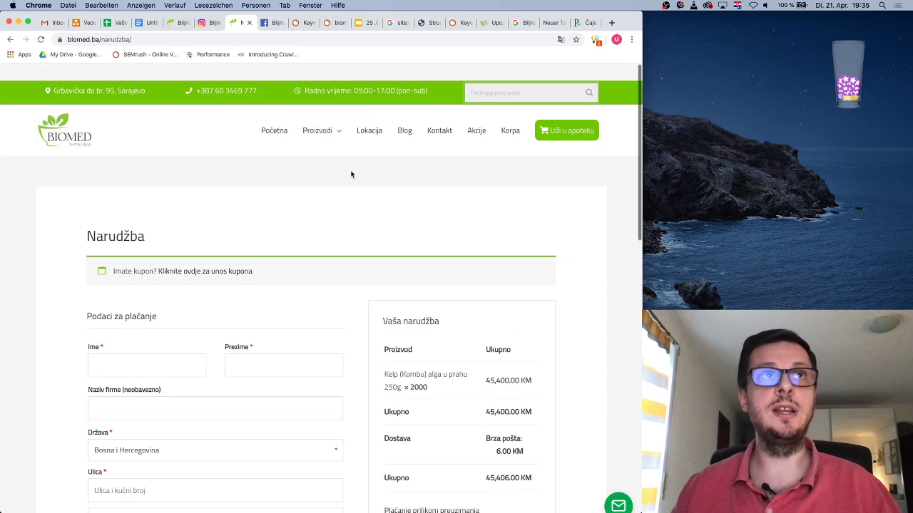
Switch to the Pampa tea site and browse to Kupi čaj online > Ljekovito bilje
{"action": "left_click", "coordinate": [182, 24]}
{"action": "left_click", "coordinate": [586, 22]}
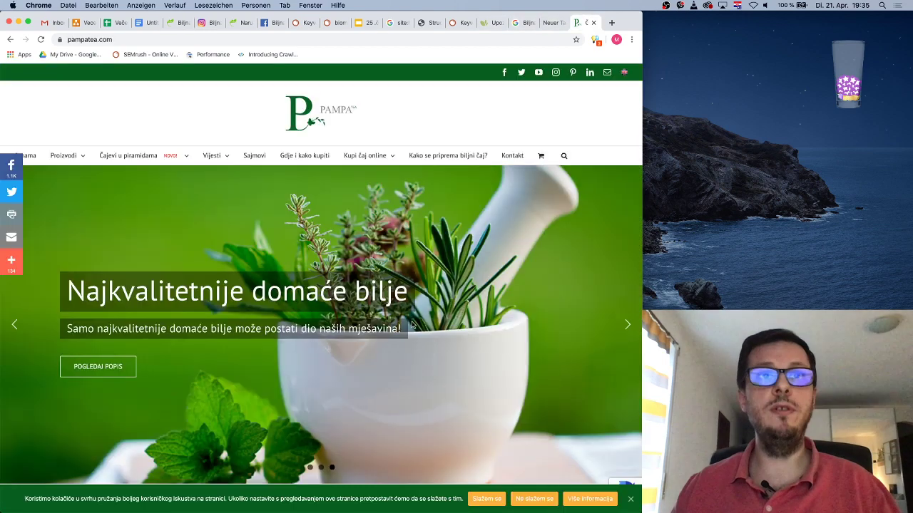
{"action": "scroll", "coordinate": [379, 331], "scroll_direction": "down", "scroll_amount": 4}
{"action": "scroll", "coordinate": [379, 331], "scroll_direction": "down", "scroll_amount": 5}
{"action": "scroll", "coordinate": [379, 330], "scroll_direction": "up", "scroll_amount": 2}
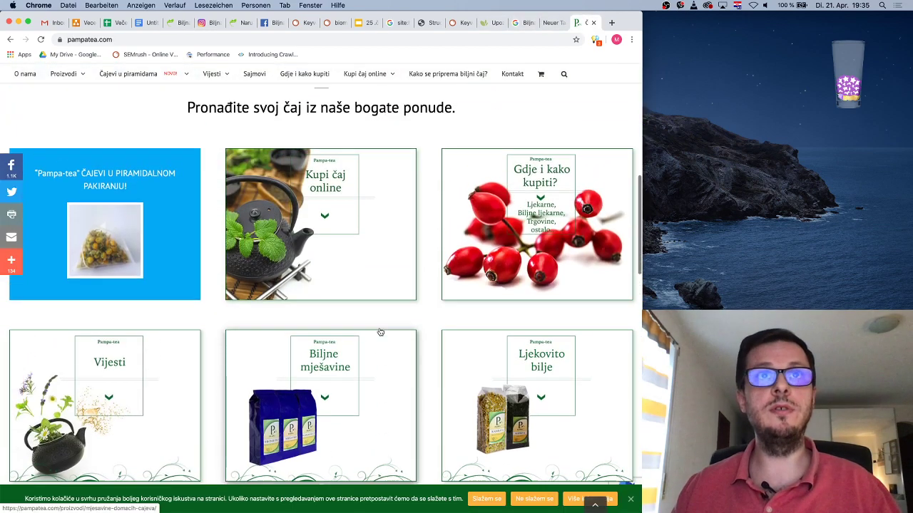
{"action": "left_click", "coordinate": [355, 202]}
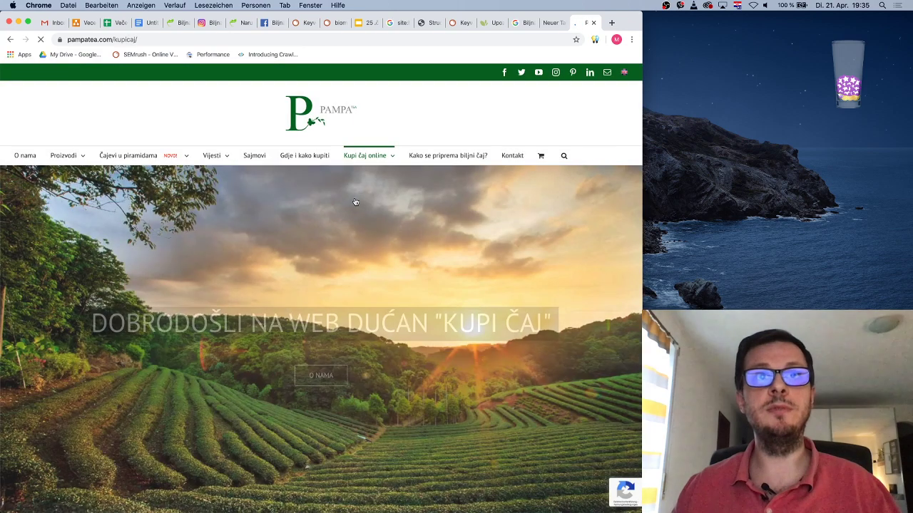
{"action": "scroll", "coordinate": [384, 283], "scroll_direction": "down", "scroll_amount": 5}
{"action": "scroll", "coordinate": [383, 284], "scroll_direction": "down", "scroll_amount": 6}
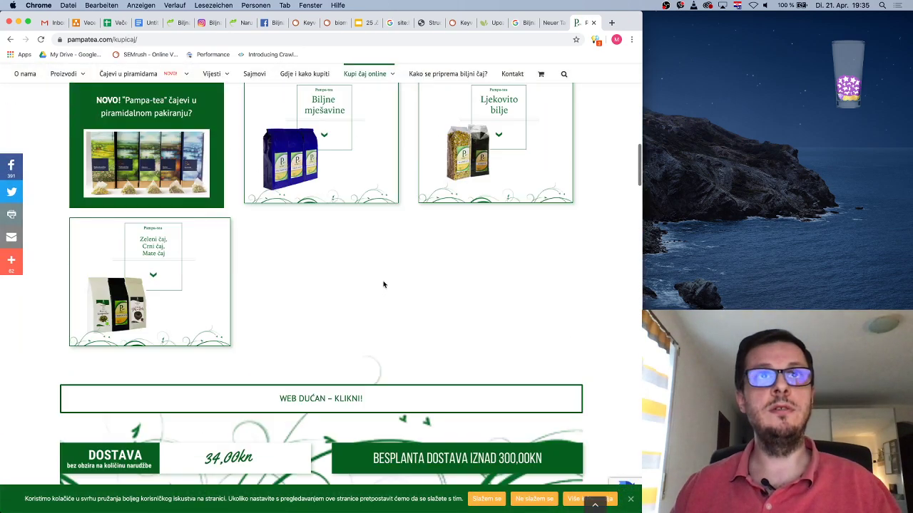
{"action": "scroll", "coordinate": [383, 283], "scroll_direction": "up", "scroll_amount": 1}
{"action": "left_click", "coordinate": [449, 170]}
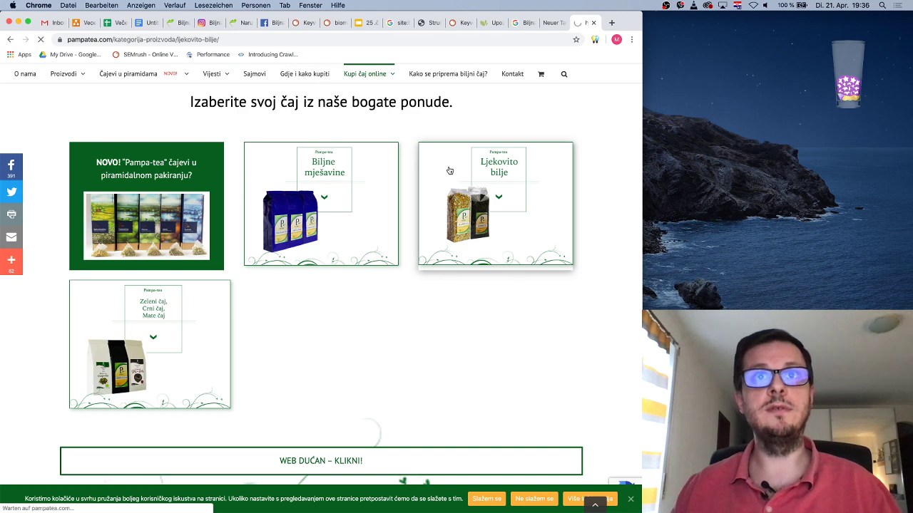
Add the 50 g Bijeli sljez tea to the cart and open its product page
{"action": "scroll", "coordinate": [496, 318], "scroll_direction": "down", "scroll_amount": 5}
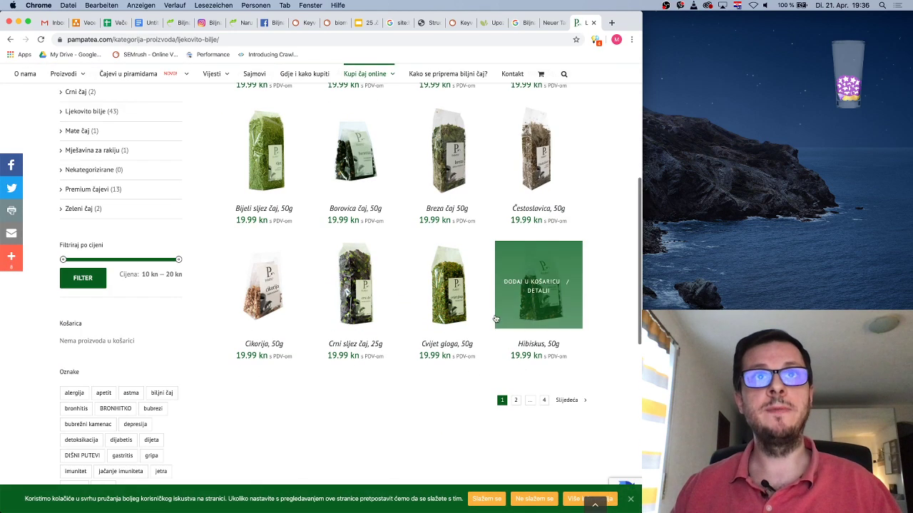
{"action": "scroll", "coordinate": [474, 290], "scroll_direction": "up", "scroll_amount": 3}
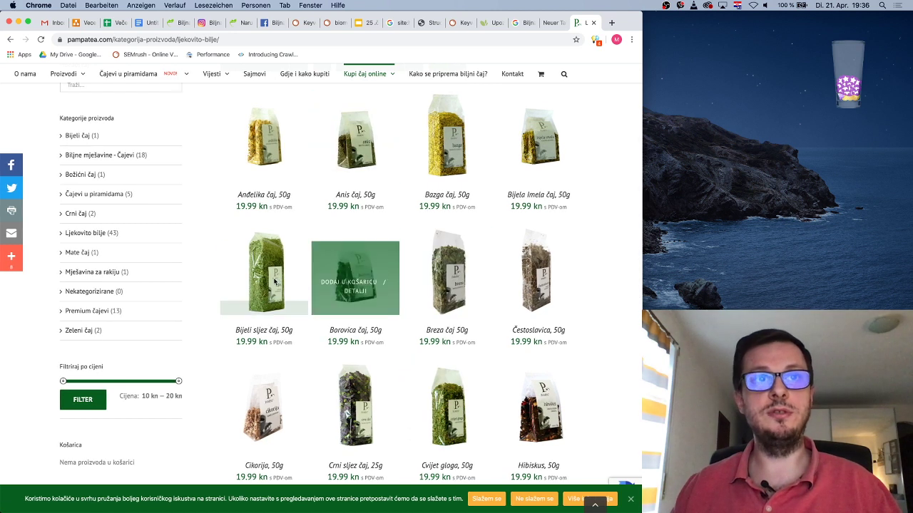
{"action": "left_click", "coordinate": [267, 272]}
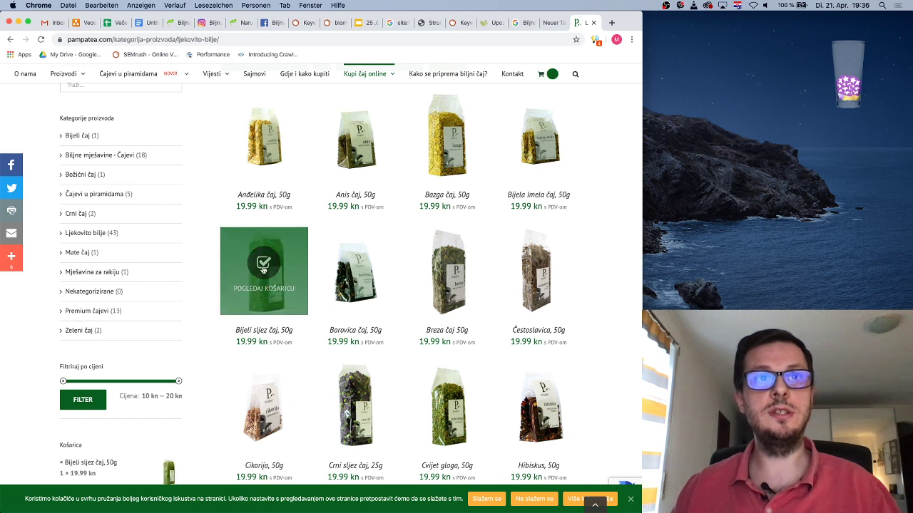
{"action": "left_click", "coordinate": [271, 335]}
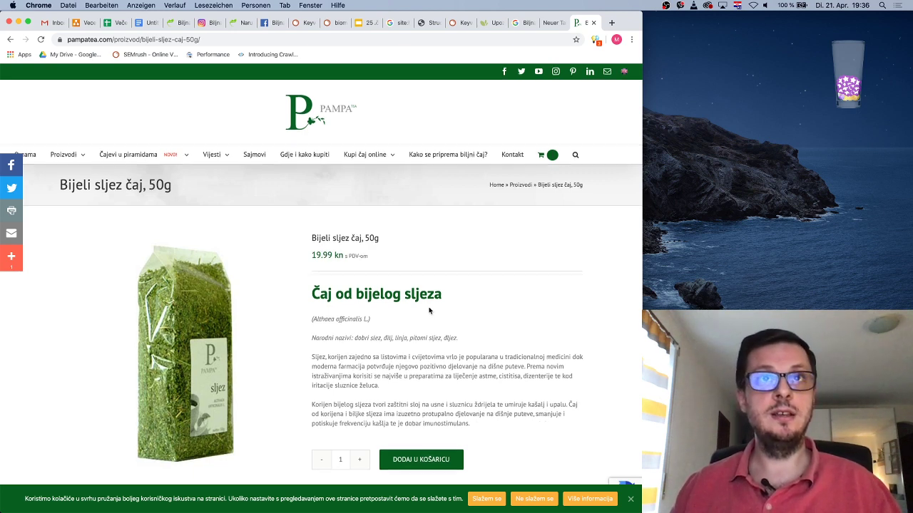
Open the Pampa cart holding one 50 g Bijeli sljez tea at 19.99 kn
{"action": "scroll", "coordinate": [430, 314], "scroll_direction": "down", "scroll_amount": 3}
{"action": "scroll", "coordinate": [380, 322], "scroll_direction": "up", "scroll_amount": 3}
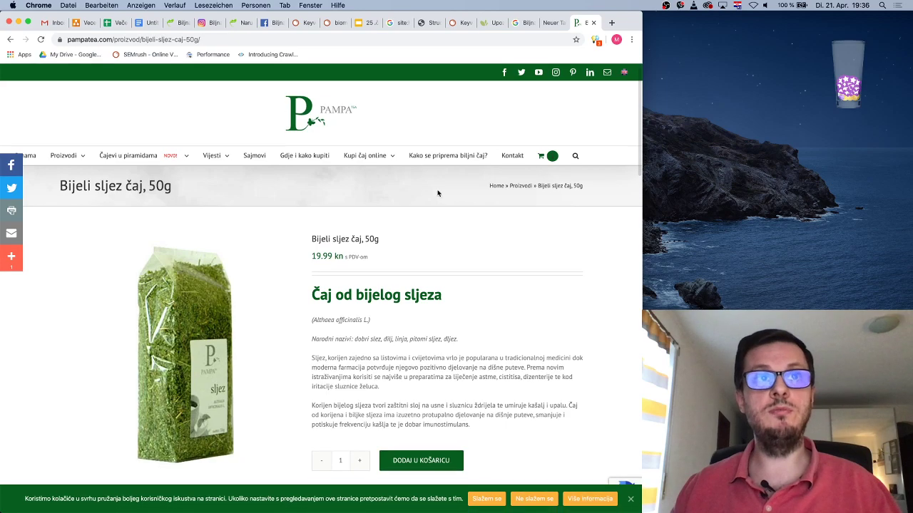
{"action": "scroll", "coordinate": [201, 316], "scroll_direction": "down", "scroll_amount": 5}
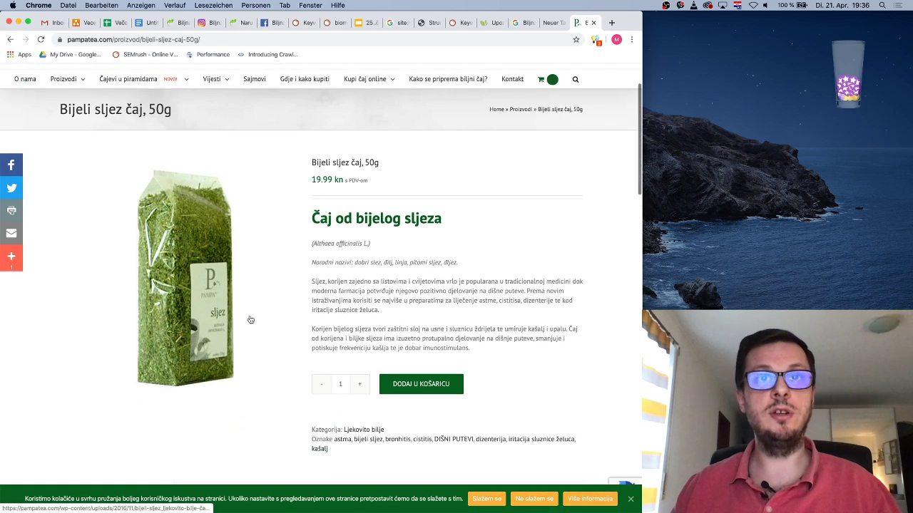
{"action": "scroll", "coordinate": [316, 321], "scroll_direction": "down", "scroll_amount": 10}
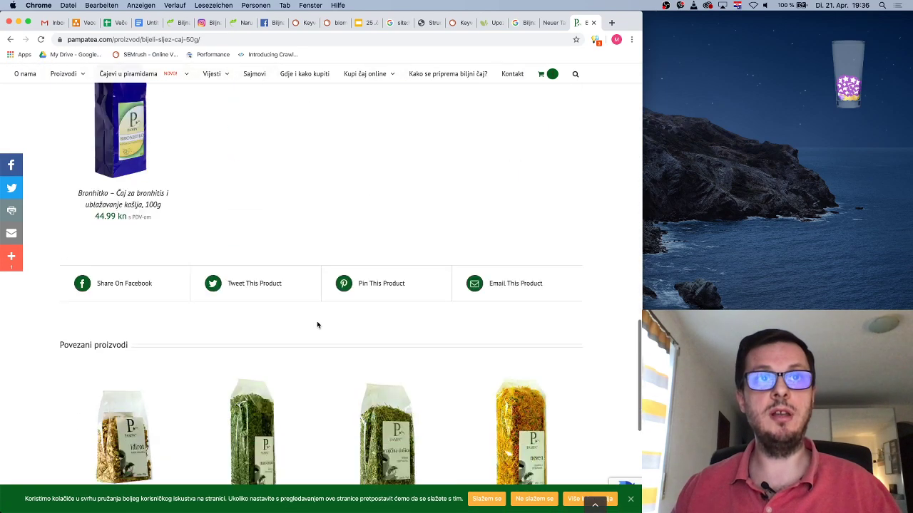
{"action": "scroll", "coordinate": [316, 321], "scroll_direction": "up", "scroll_amount": 15}
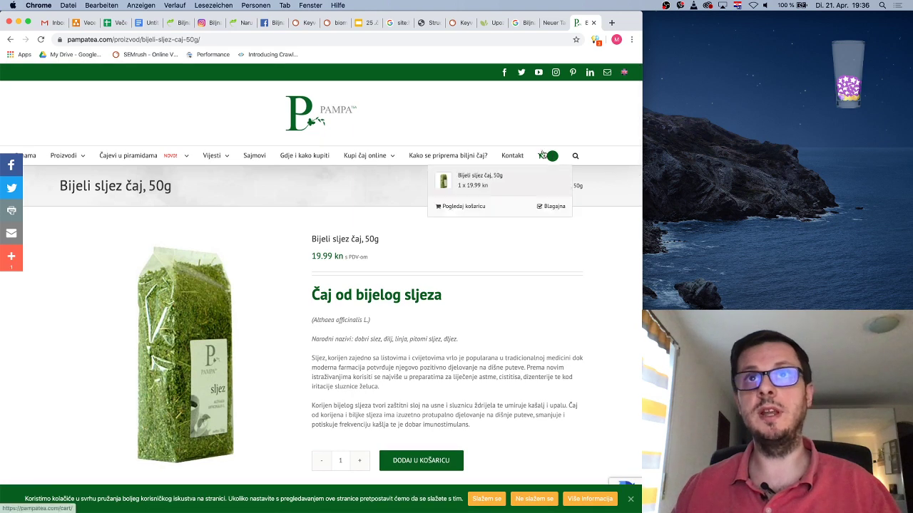
{"action": "left_click", "coordinate": [542, 154]}
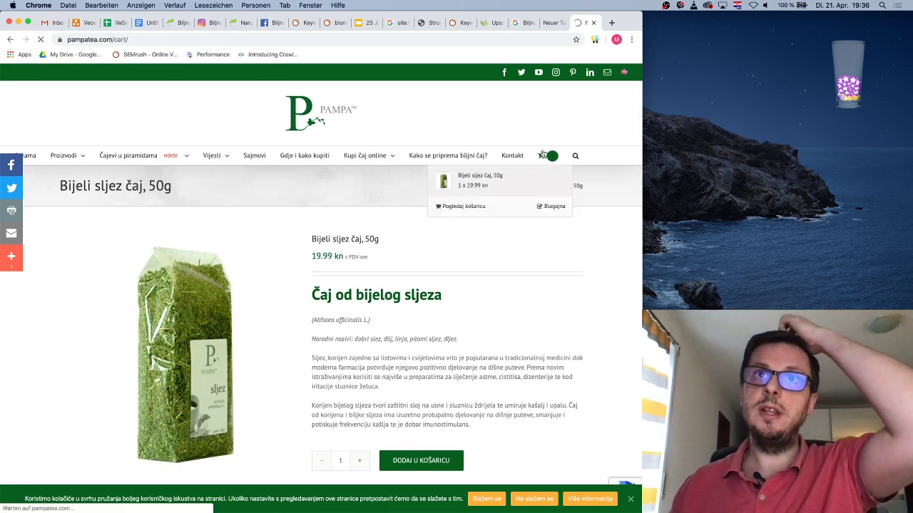
Check the shipping country, leaving it on Hrvatska, and review the cart total
{"action": "scroll", "coordinate": [465, 256], "scroll_direction": "down", "scroll_amount": 5}
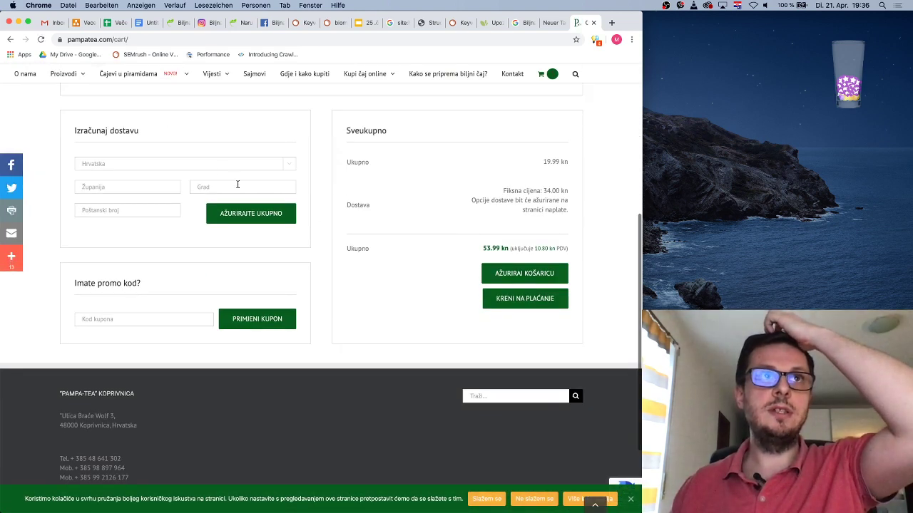
{"action": "left_click", "coordinate": [245, 166]}
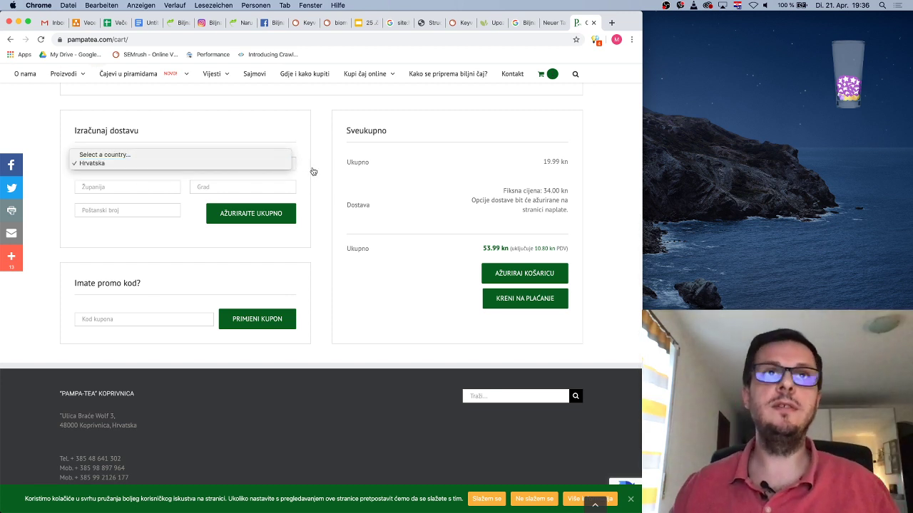
{"action": "left_click", "coordinate": [327, 186]}
{"action": "scroll", "coordinate": [327, 183], "scroll_direction": "up", "scroll_amount": 5}
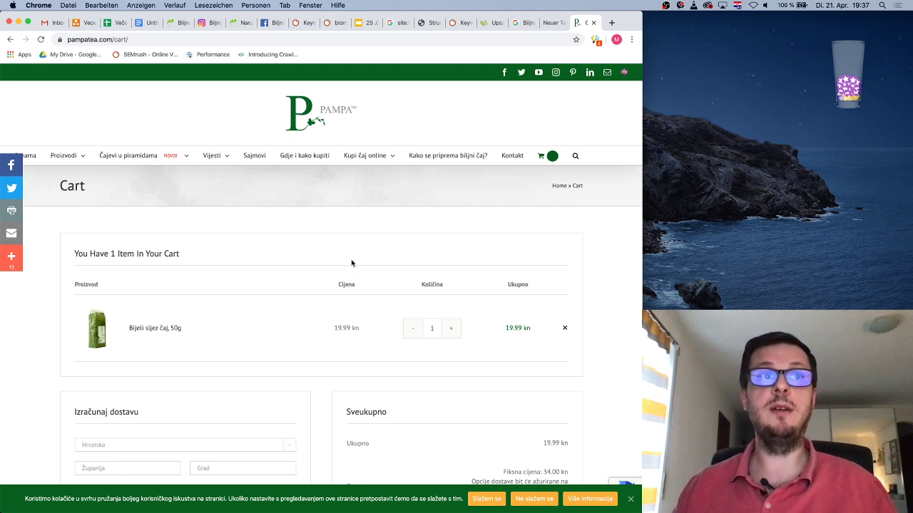
{"action": "scroll", "coordinate": [367, 230], "scroll_direction": "up", "scroll_amount": 1}
{"action": "scroll", "coordinate": [368, 230], "scroll_direction": "down", "scroll_amount": 6}
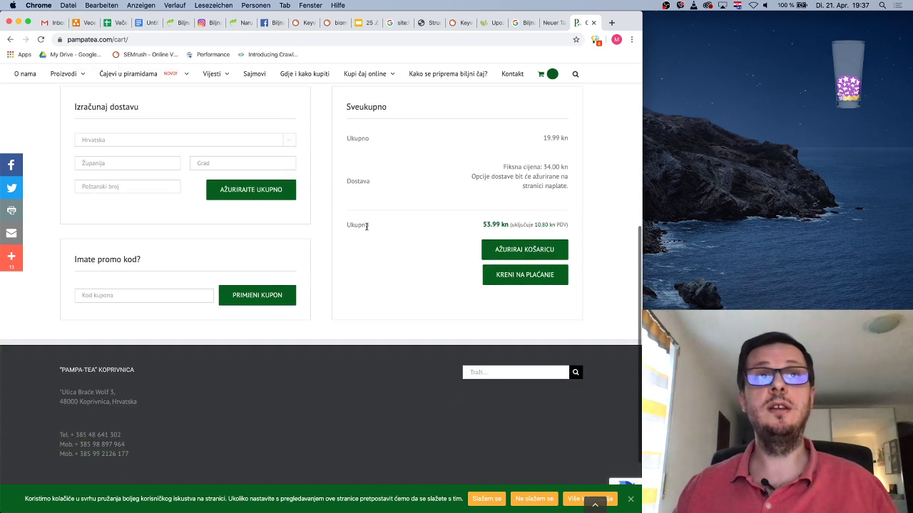
{"action": "scroll", "coordinate": [367, 229], "scroll_direction": "up", "scroll_amount": 6}
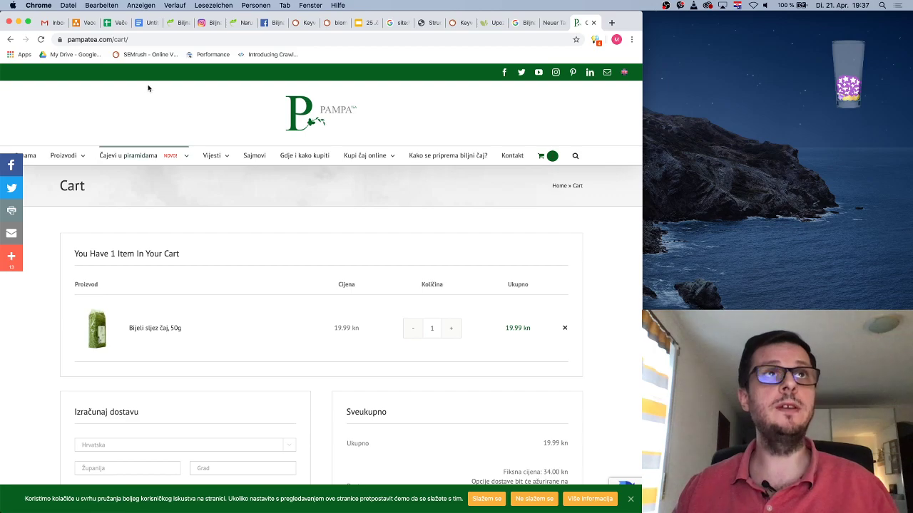
Glance over the biomed.ba homepage
{"action": "left_click", "coordinate": [176, 22]}
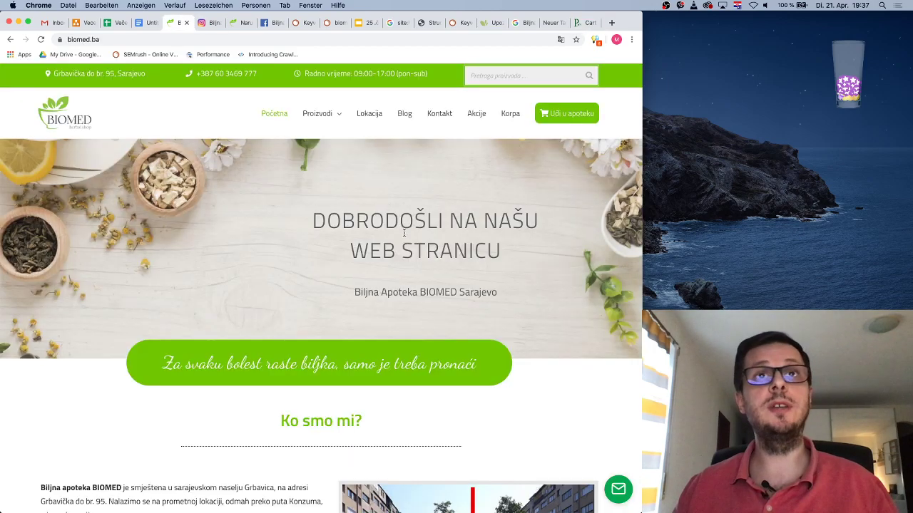
{"action": "scroll", "coordinate": [419, 182], "scroll_direction": "down", "scroll_amount": 20}
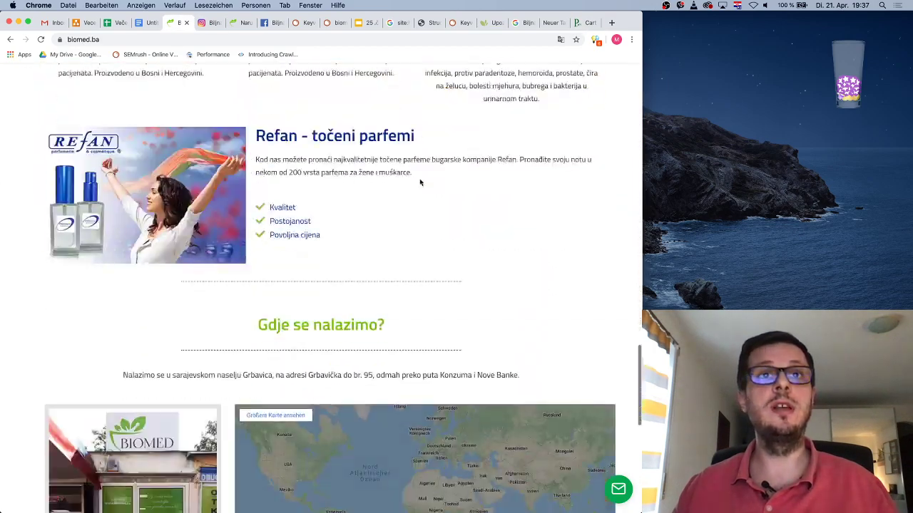
{"action": "scroll", "coordinate": [419, 182], "scroll_direction": "up", "scroll_amount": 20}
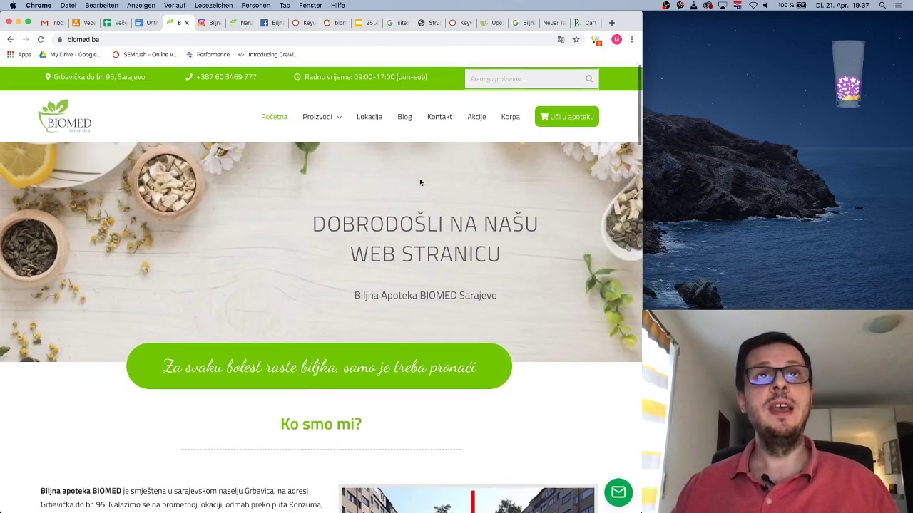
Back in the notes document, insert several blank lines above 'Usability:'
{"action": "left_click", "coordinate": [147, 22]}
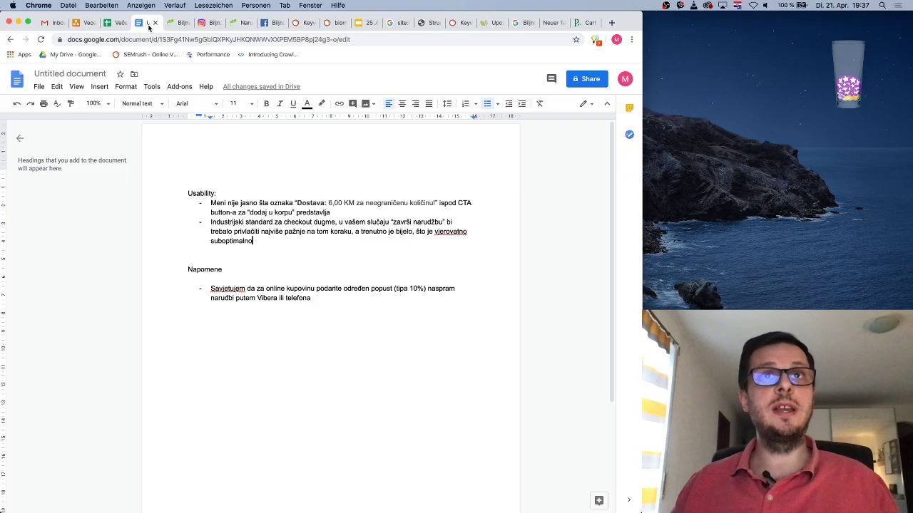
{"action": "left_click", "coordinate": [187, 192]}
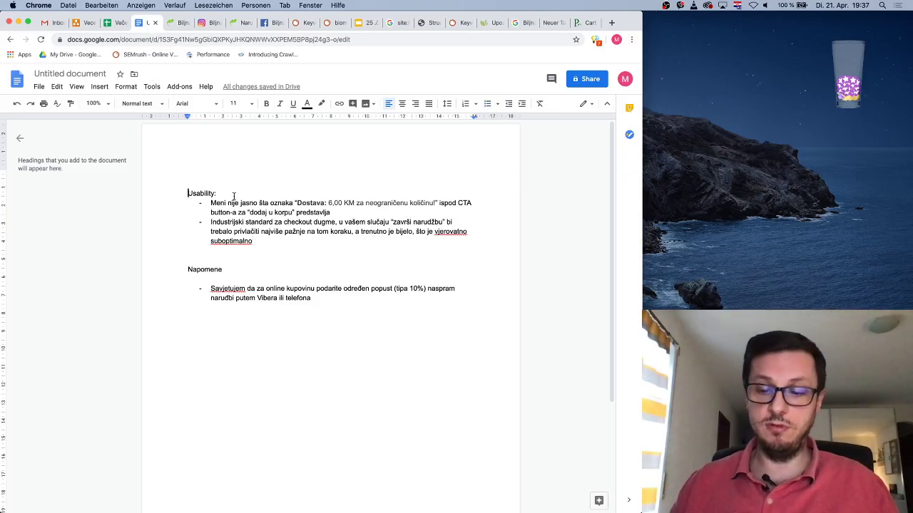
{"action": "key", "text": "Return"}
{"action": "key", "text": "Return"}
{"action": "key", "text": "Return"}
{"action": "key", "text": "Return"}
{"action": "key", "text": "Return"}
{"action": "key", "text": "Return"}
{"action": "key", "text": "Return"}
{"action": "key", "text": "Return"}
{"action": "key", "text": "Return"}
{"action": "key", "text": "Return"}
{"action": "key", "text": "Return"}
{"action": "key", "text": "Return"}
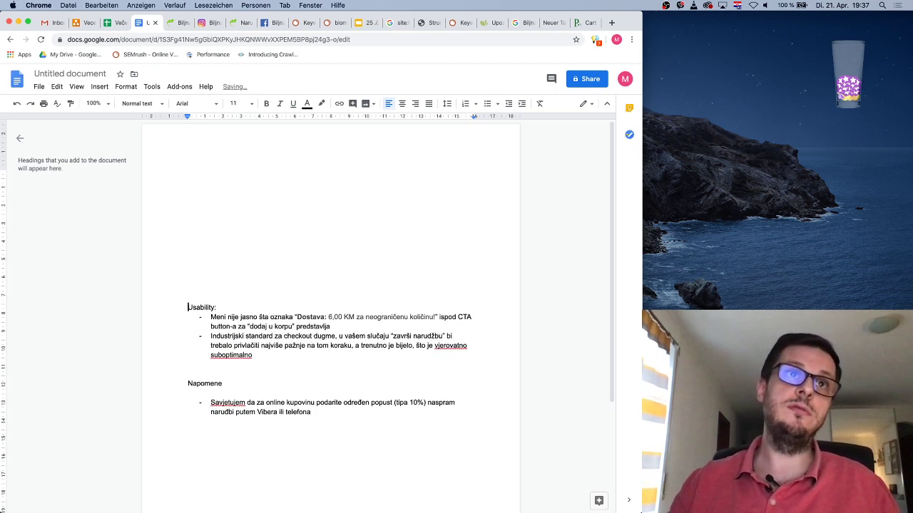
{"action": "key", "text": "Return"}
{"action": "key", "text": "Return"}
{"action": "key", "text": "Return"}
{"action": "key", "text": "Return"}
{"action": "key", "text": "Return"}
{"action": "key", "text": "Return"}
{"action": "key", "text": "Return"}
{"action": "key", "text": "Return"}
{"action": "key", "text": "Return"}
{"action": "key", "text": "Return"}
{"action": "key", "text": "Return"}
{"action": "key", "text": "Return"}
{"action": "key", "text": "Return"}
{"action": "key", "text": "Return"}
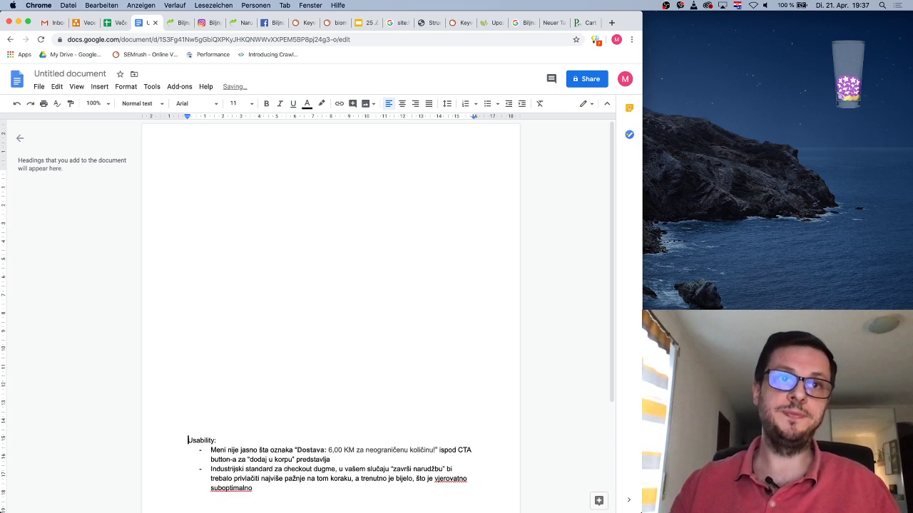
{"action": "key", "text": "Return"}
{"action": "key", "text": "Return"}
{"action": "key", "text": "Return"}
{"action": "key", "text": "Return"}
{"action": "key", "text": "Return"}
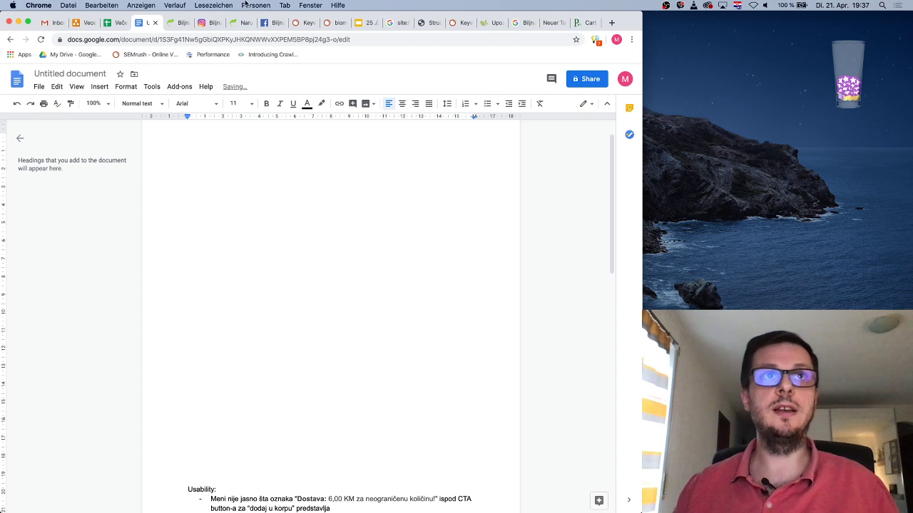
{"action": "key", "text": "Return"}
{"action": "key", "text": "Return"}
{"action": "key", "text": "Return"}
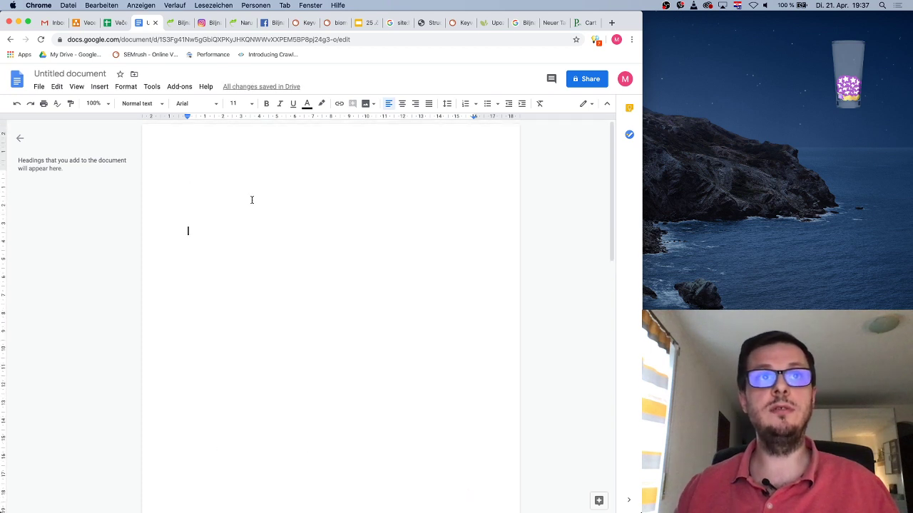
{"action": "key", "text": "BackSpace"}
{"action": "key", "text": "Return"}
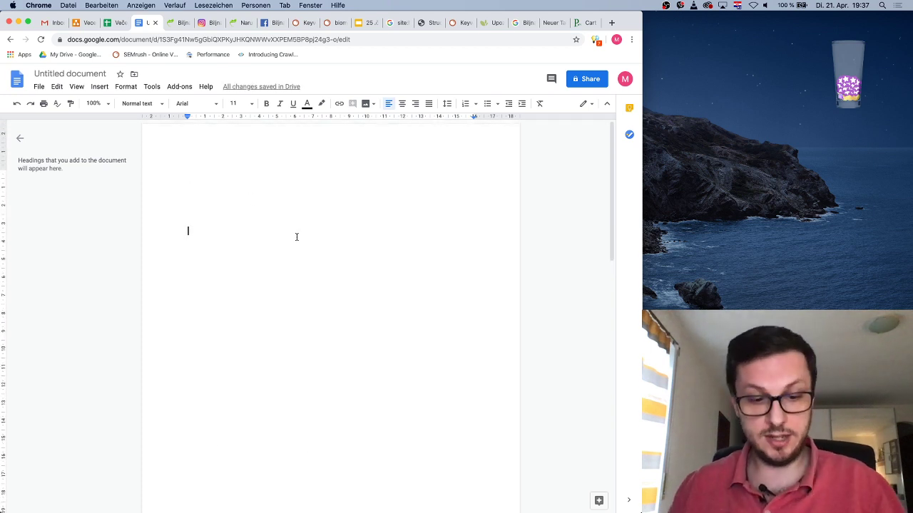
Type the title 'SEO (audit) plan' with 'Internet trgovine biomed.ba' on the line below
{"action": "type", "text": "SEO (au"}
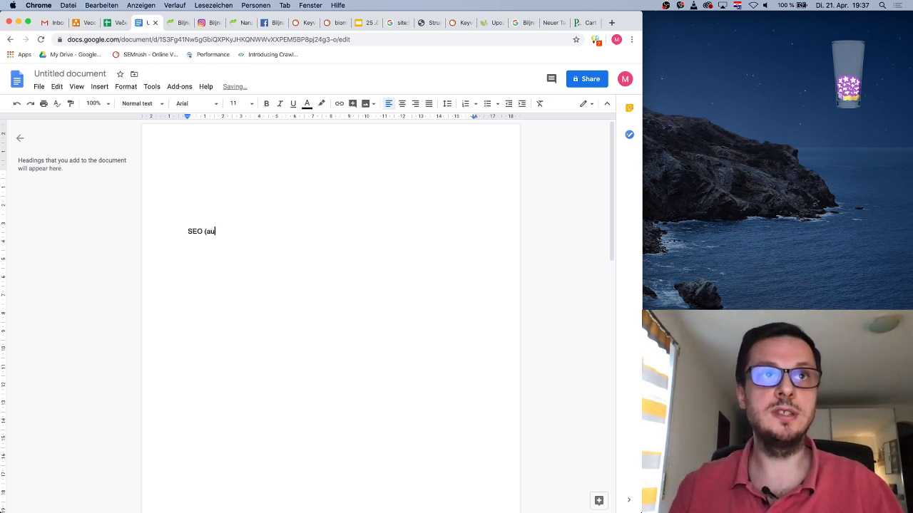
{"action": "type", "text": "dit) plan"}
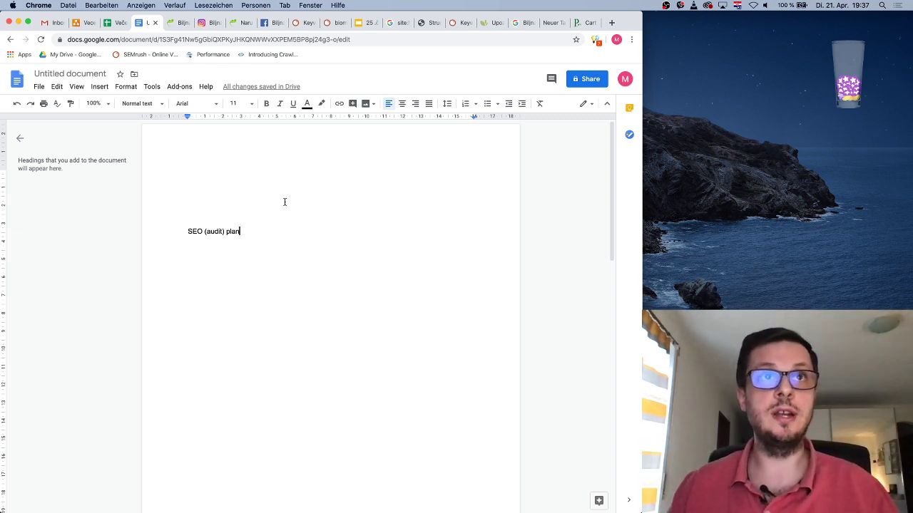
{"action": "key", "text": "Return"}
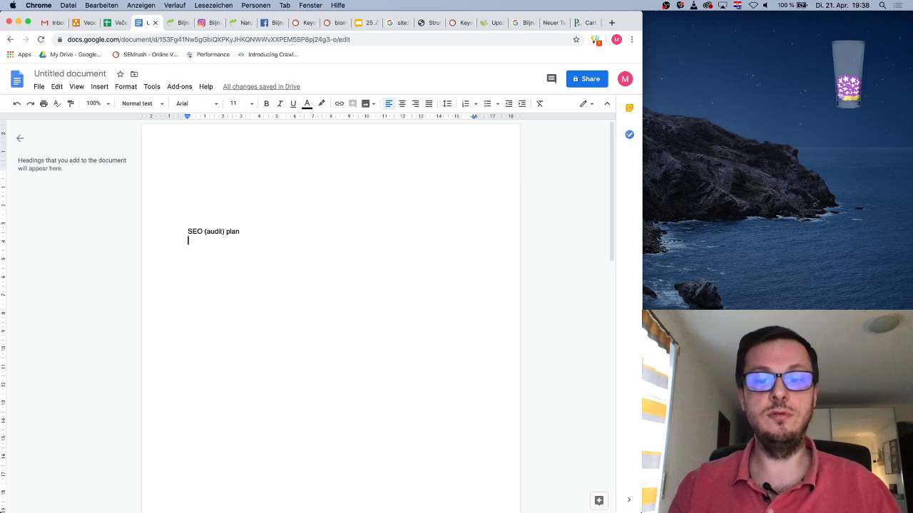
{"action": "type", "text": "Internet trgovine"}
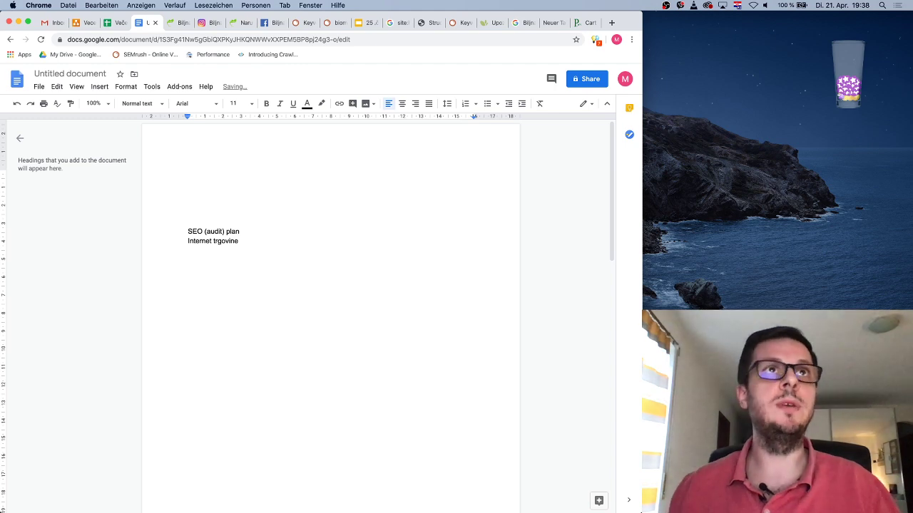
{"action": "left_click", "coordinate": [179, 22]}
{"action": "left_click", "coordinate": [148, 24]}
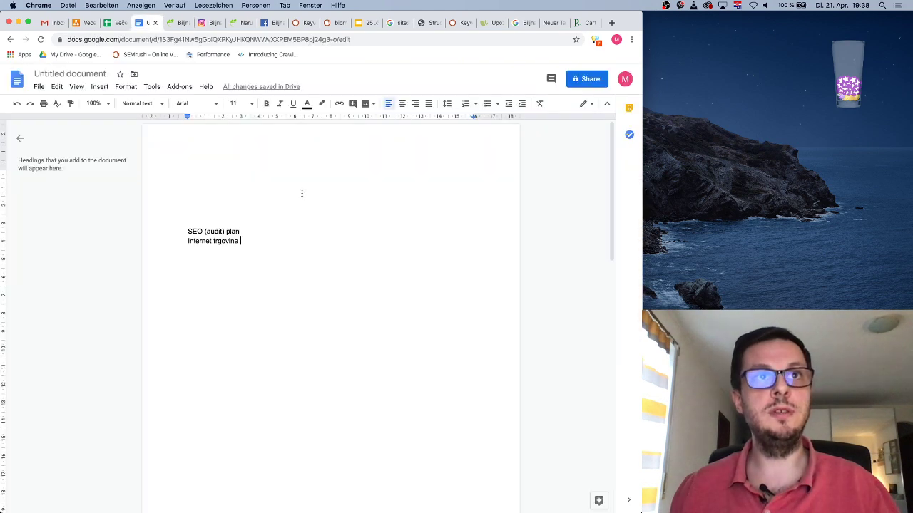
{"action": "type", "text": "biomed.ba"}
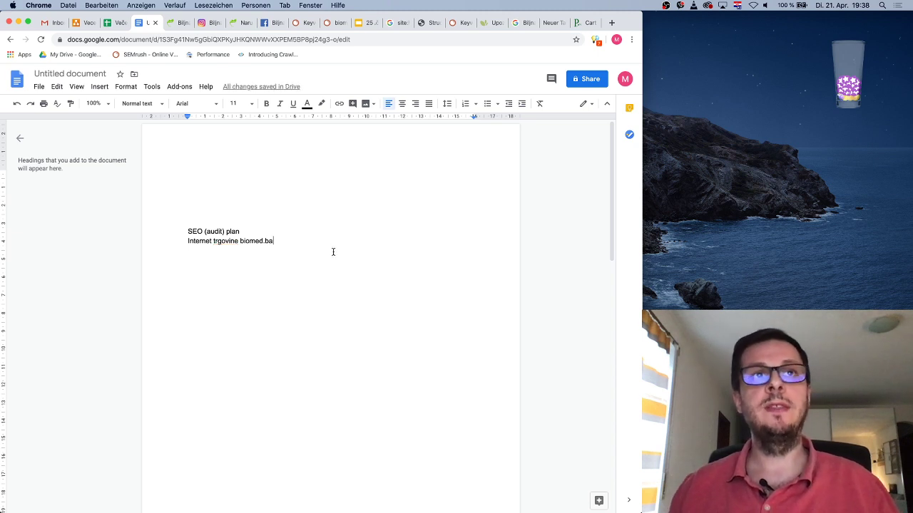
Centre both title lines and set their font to Roboto
{"action": "left_click_drag", "start_coordinate": [283, 241], "coordinate": [172, 229]}
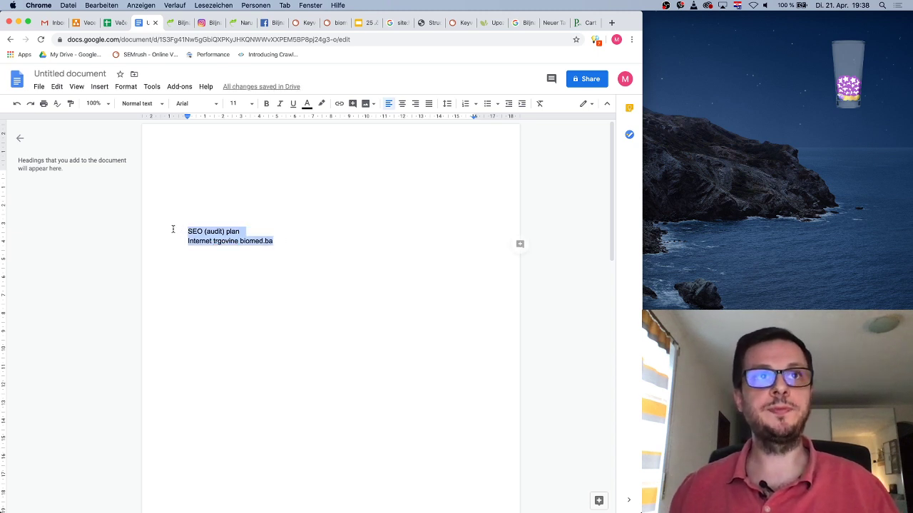
{"action": "left_click", "coordinate": [402, 103]}
{"action": "left_click", "coordinate": [191, 104]}
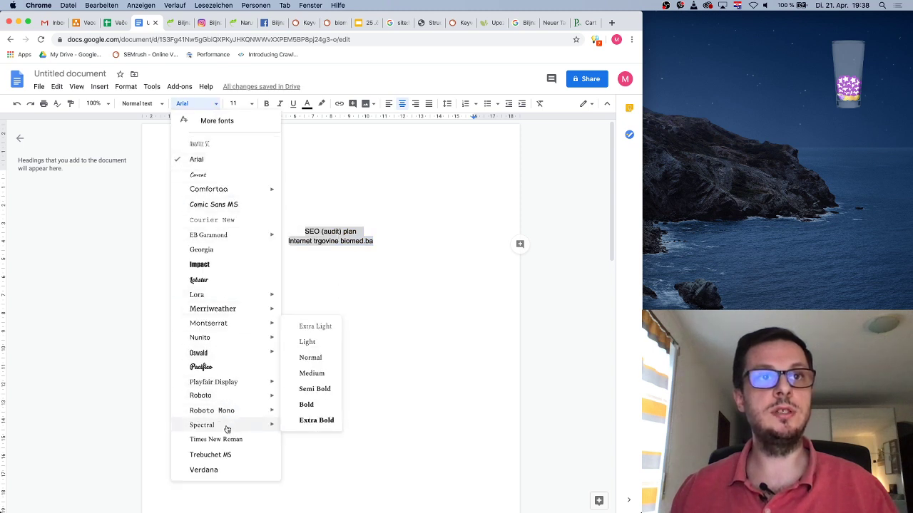
{"action": "mouse_move", "coordinate": [233, 385]}
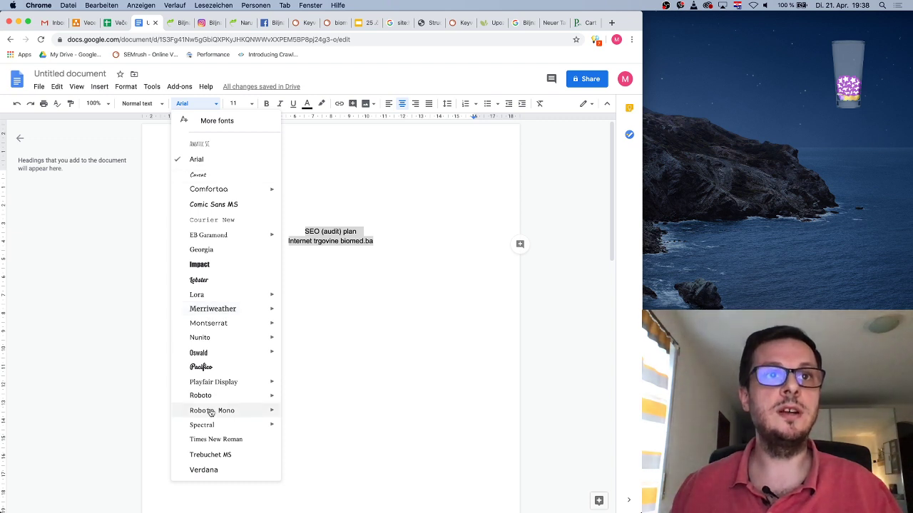
{"action": "left_click", "coordinate": [229, 396]}
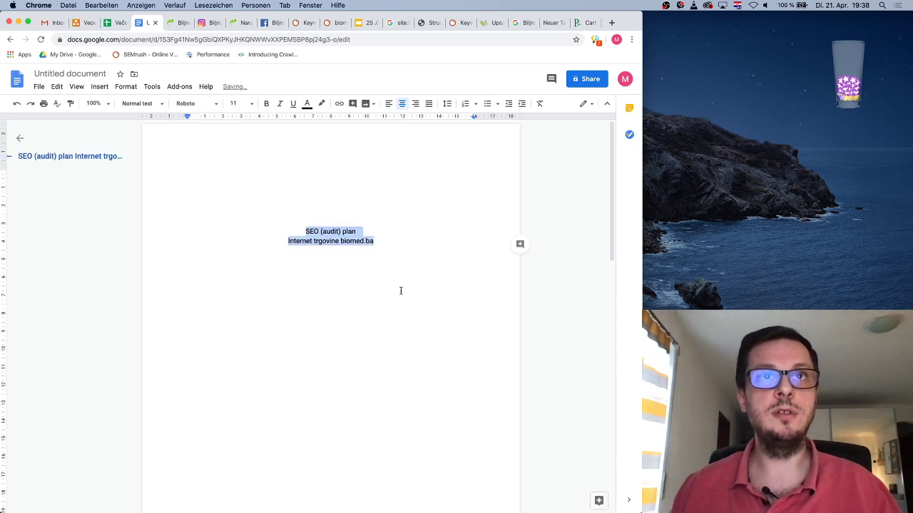
{"action": "left_click", "coordinate": [375, 264]}
{"action": "left_click_drag", "start_coordinate": [379, 240], "coordinate": [293, 233]}
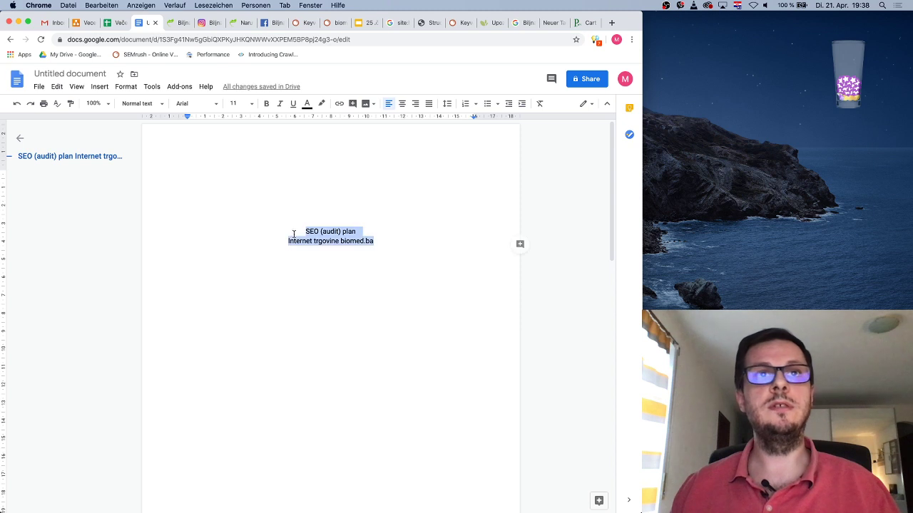
{"action": "left_click", "coordinate": [187, 212]}
Make the 'SEO (audit) plan' title 48 pt and the subtitle 24 pt
{"action": "left_click_drag", "start_coordinate": [357, 231], "coordinate": [299, 228]}
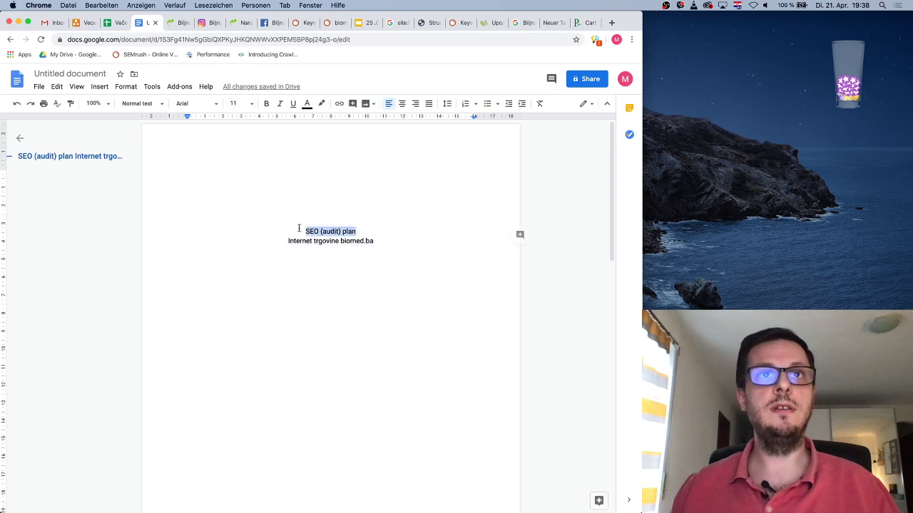
{"action": "left_click", "coordinate": [250, 103]}
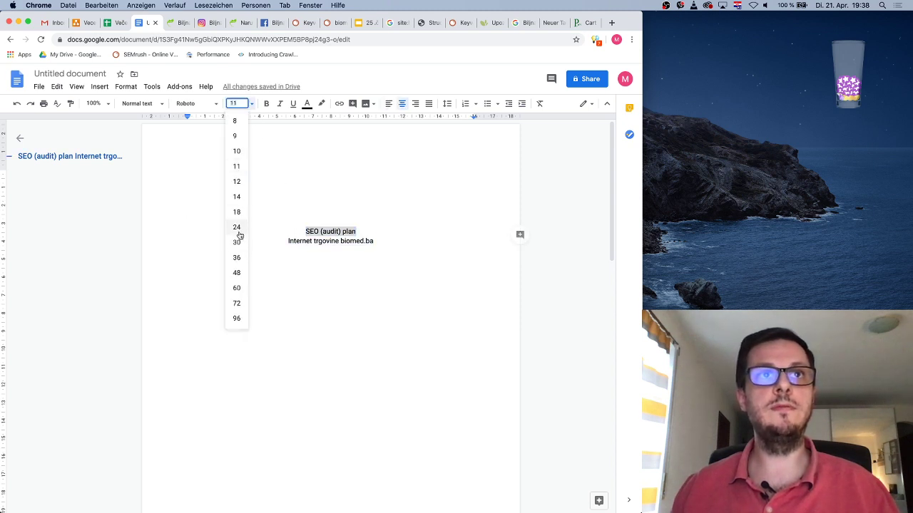
{"action": "left_click", "coordinate": [239, 233]}
{"action": "left_click", "coordinate": [250, 103]}
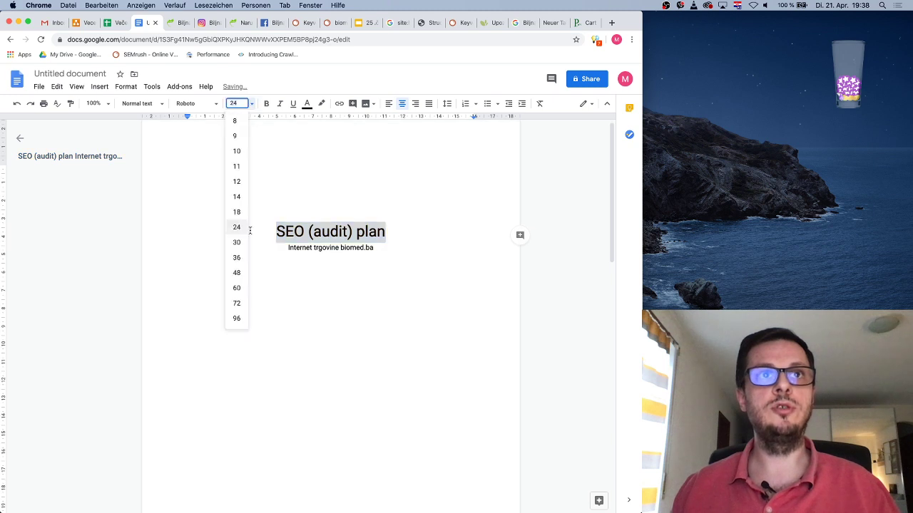
{"action": "left_click", "coordinate": [236, 272]}
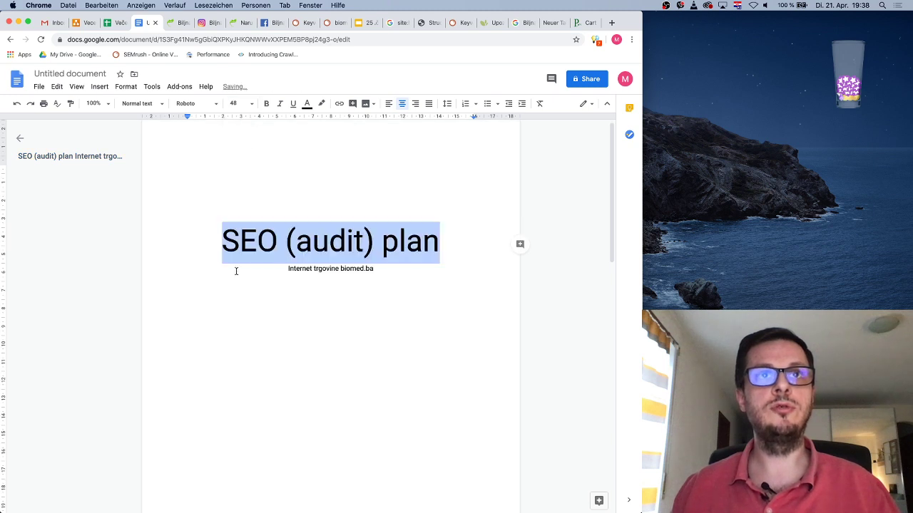
{"action": "left_click", "coordinate": [283, 280]}
{"action": "left_click_drag", "start_coordinate": [376, 269], "coordinate": [287, 269]}
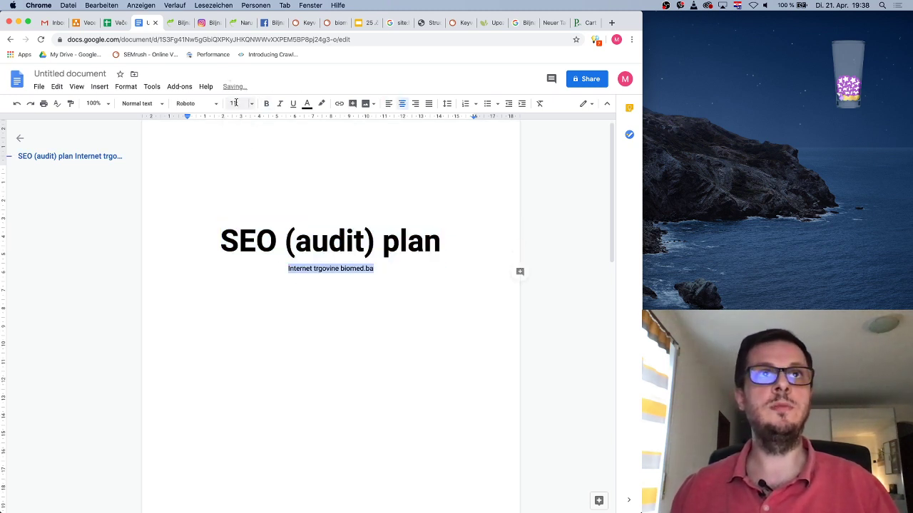
{"action": "left_click", "coordinate": [251, 103]}
{"action": "left_click", "coordinate": [236, 227]}
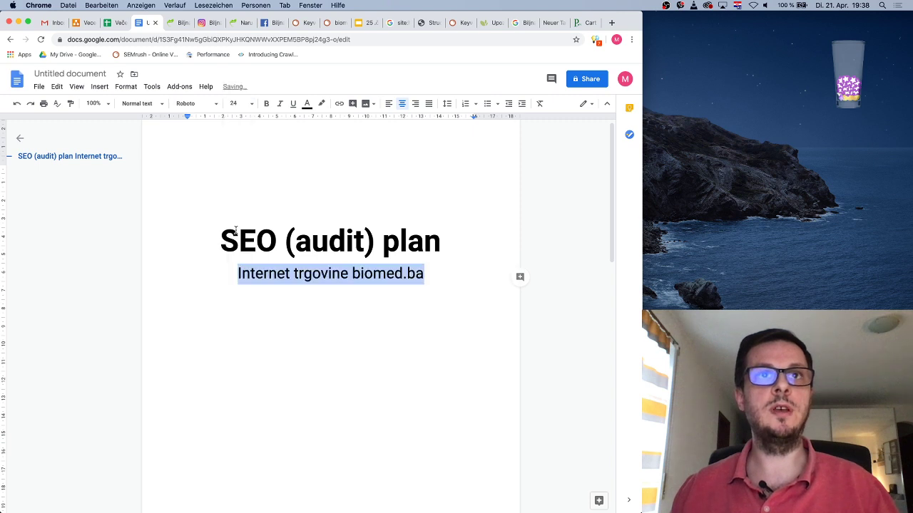
{"action": "left_click", "coordinate": [313, 309]}
Colour the title green and add an empty line below the subtitle
{"action": "left_click", "coordinate": [222, 241]}
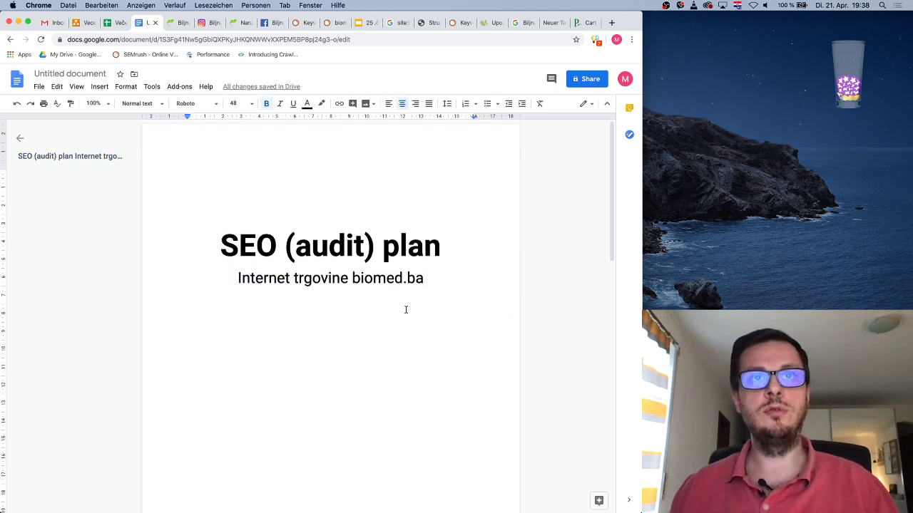
{"action": "left_click_drag", "start_coordinate": [440, 246], "coordinate": [191, 243]}
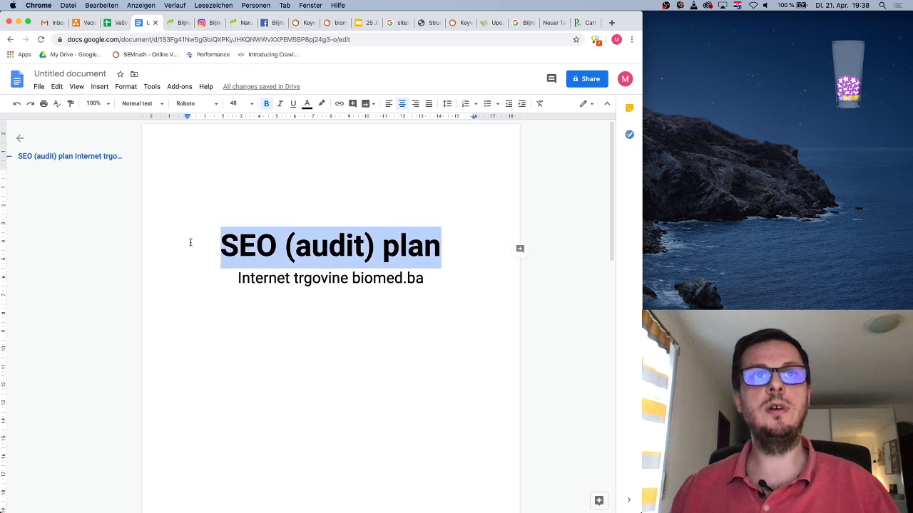
{"action": "left_click", "coordinate": [306, 104]}
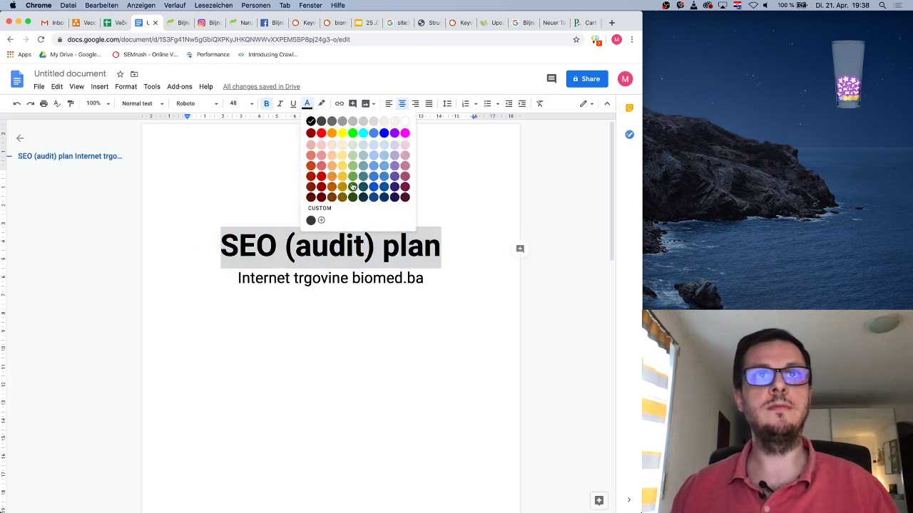
{"action": "left_click", "coordinate": [352, 176]}
{"action": "left_click", "coordinate": [432, 276]}
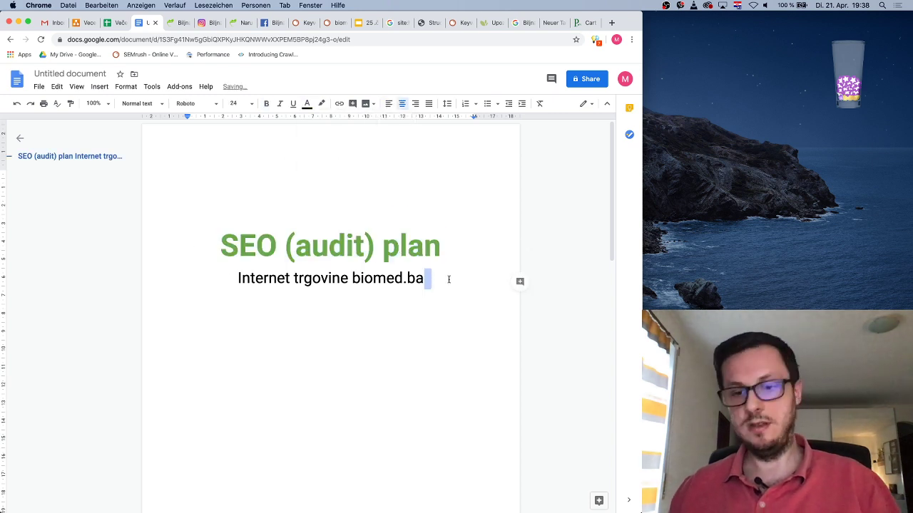
{"action": "key", "text": "Return"}
{"action": "key", "text": "Return"}
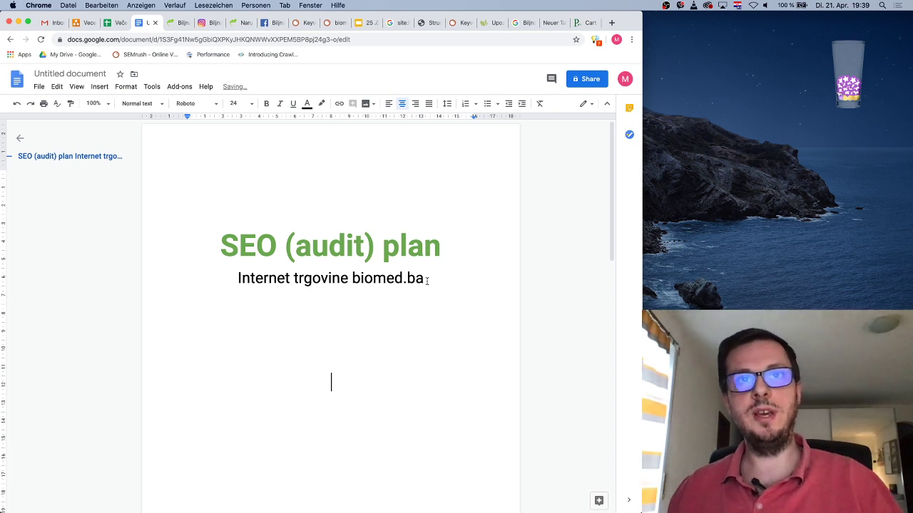
Add empty lines above the title and set a blank line below the subtitle to 14 pt
{"action": "left_click", "coordinate": [219, 245]}
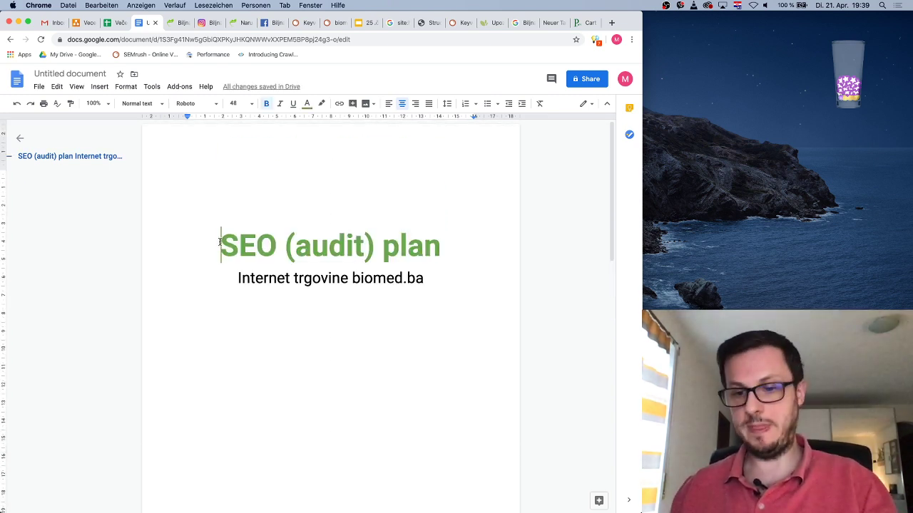
{"action": "key", "text": "Return"}
{"action": "key", "text": "Return"}
{"action": "scroll", "coordinate": [338, 281], "scroll_direction": "down", "scroll_amount": 3}
{"action": "left_click", "coordinate": [337, 281]}
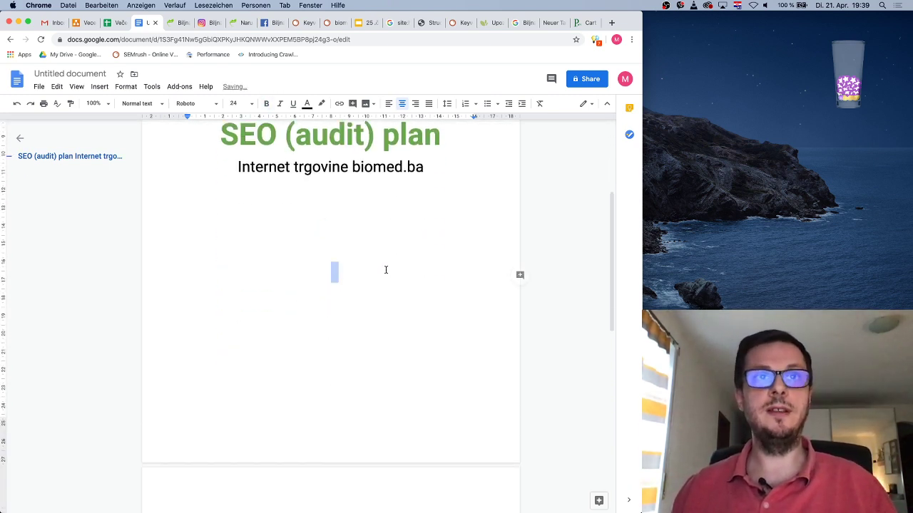
{"action": "left_click", "coordinate": [253, 104]}
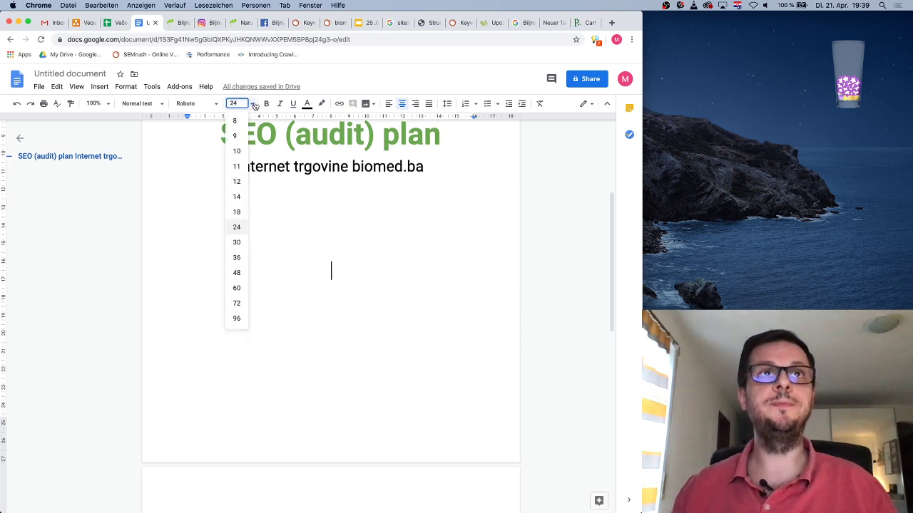
{"action": "left_click", "coordinate": [239, 200]}
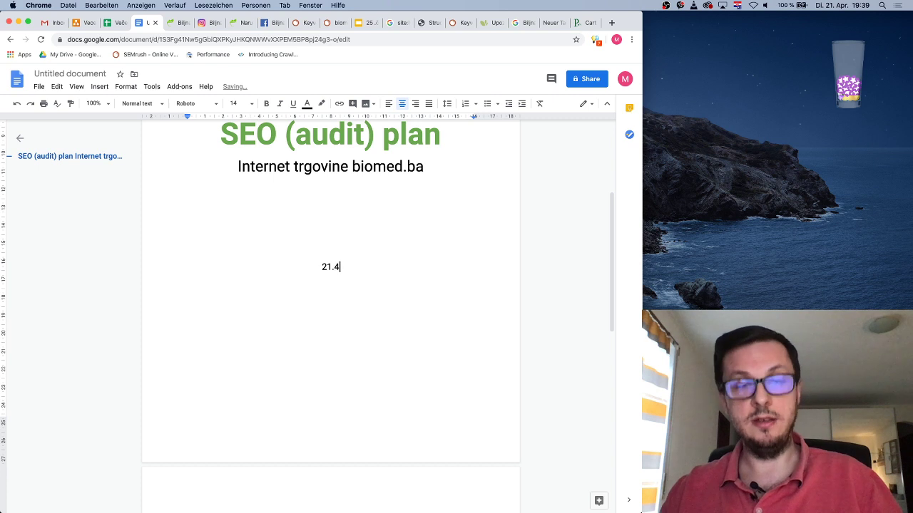
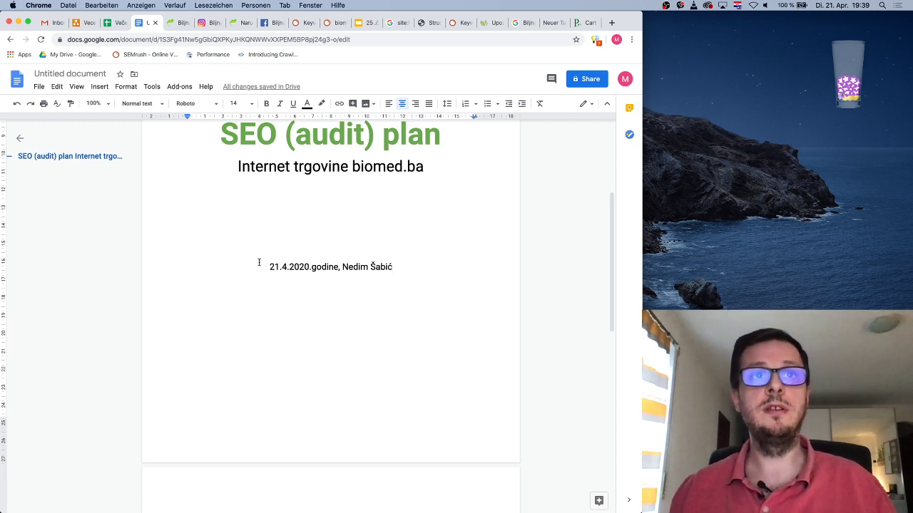
Type '21.2.2020.godine' plus the author's name, then make it italic, right-aligned and 10 pt
{"action": "left_click_drag", "start_coordinate": [267, 265], "coordinate": [395, 266]}
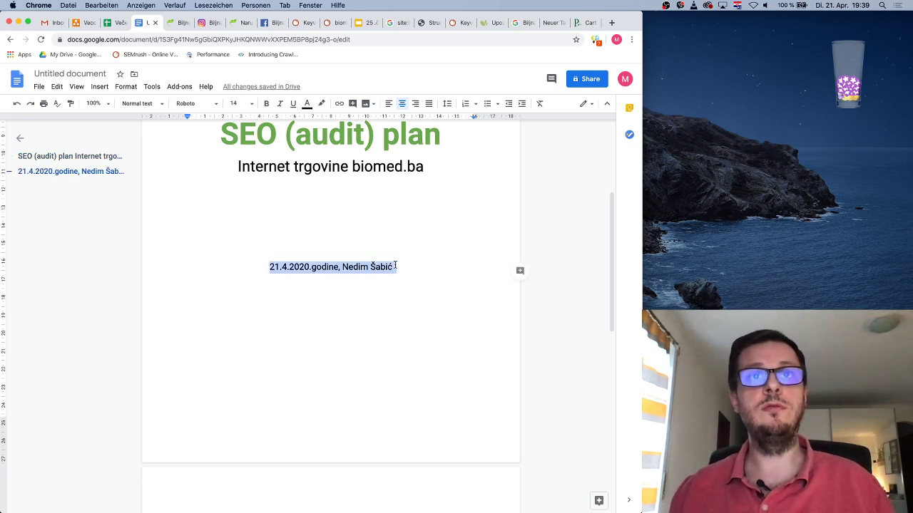
{"action": "left_click", "coordinate": [280, 104]}
{"action": "left_click", "coordinate": [415, 104]}
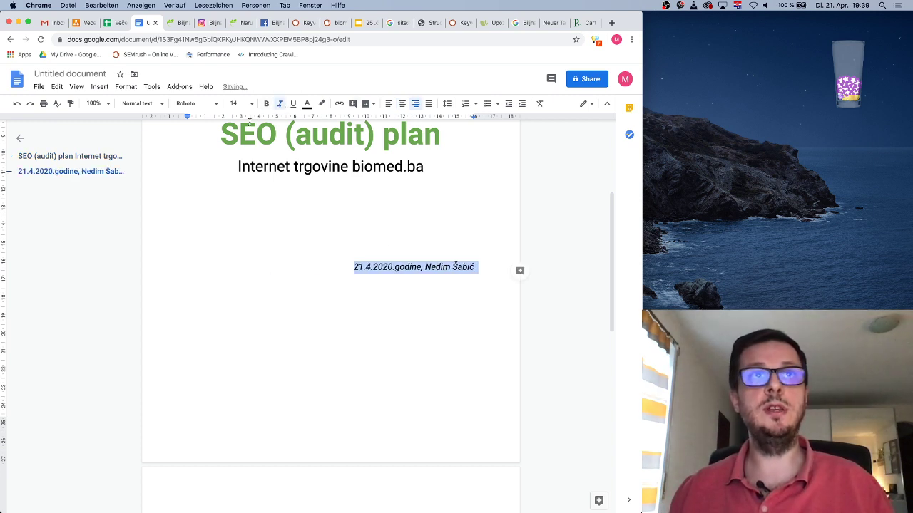
{"action": "left_click", "coordinate": [251, 104]}
{"action": "left_click", "coordinate": [236, 152]}
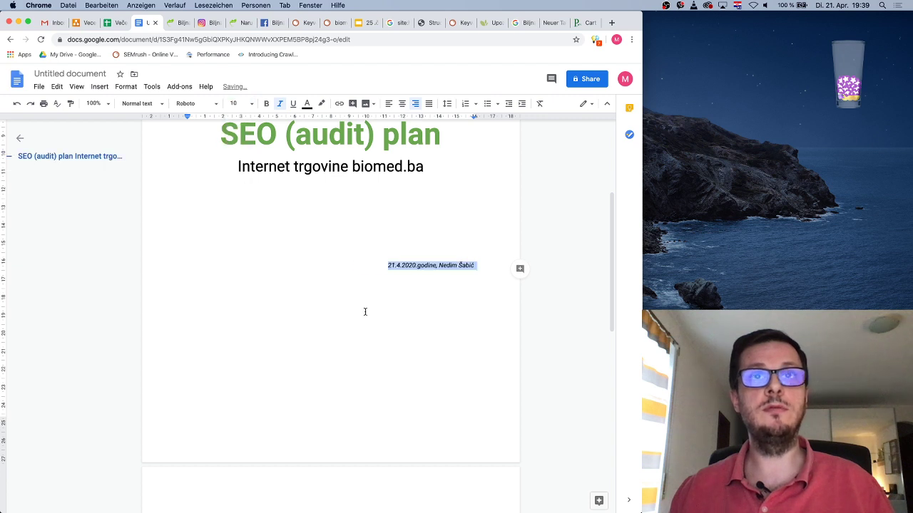
Push the right-aligned date line to page 1's bottom and start a left-aligned line on page 2
{"action": "left_click", "coordinate": [385, 265]}
{"action": "key", "text": "Return"}
{"action": "key", "text": "Return"}
{"action": "key", "text": "Return"}
{"action": "key", "text": "Return"}
{"action": "key", "text": "Return"}
{"action": "key", "text": "Return"}
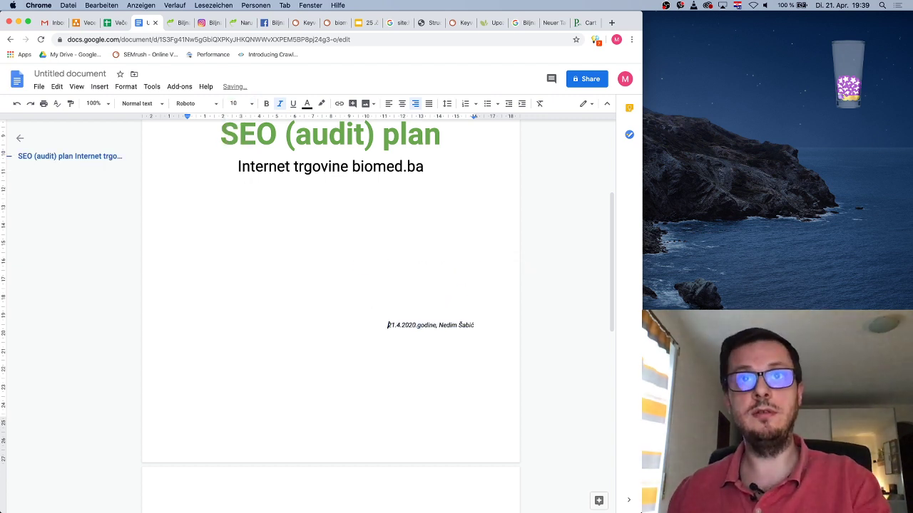
{"action": "key", "text": "Return"}
{"action": "key", "text": "Return"}
{"action": "key", "text": "Return"}
{"action": "key", "text": "Return"}
{"action": "key", "text": "Return"}
{"action": "key", "text": "Return"}
{"action": "key", "text": "Return"}
{"action": "key", "text": "Return"}
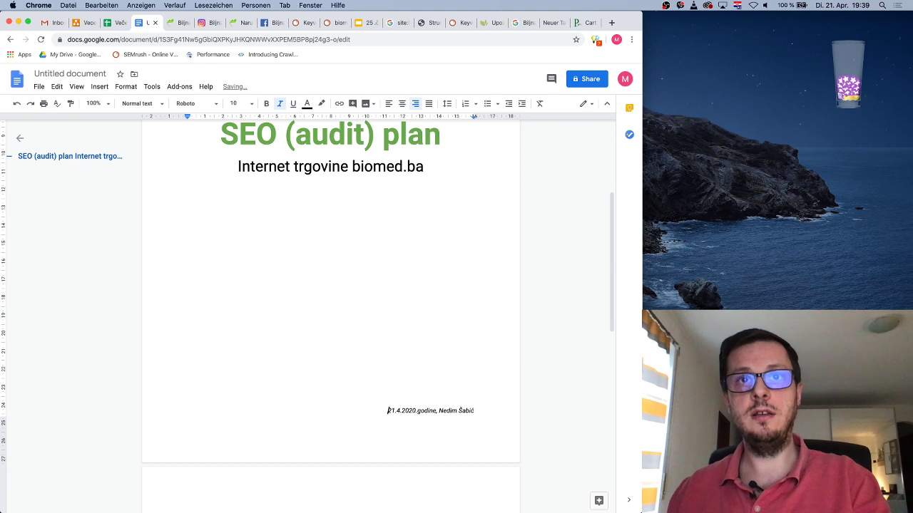
{"action": "key", "text": "super+shift+e"}
{"action": "key", "text": "super+shift+l"}
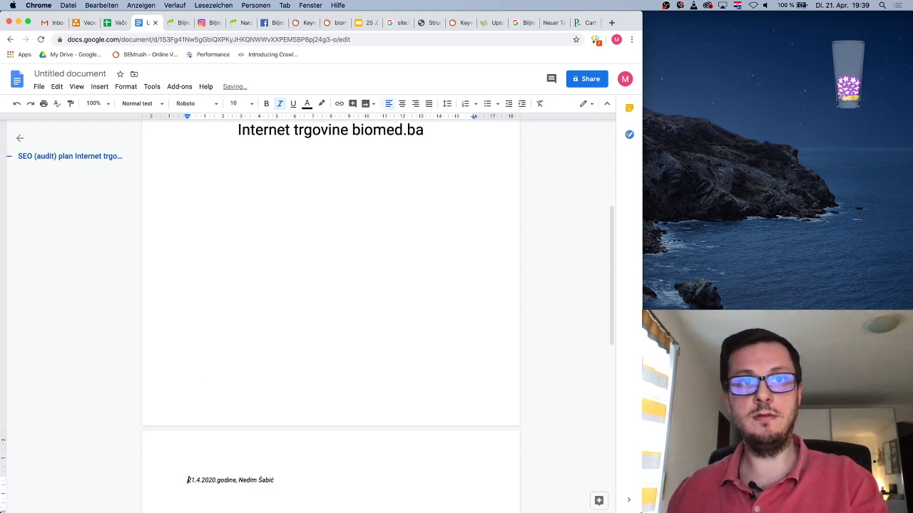
{"action": "key", "text": "BackSpace"}
{"action": "key", "text": "super+shift+r"}
{"action": "scroll", "coordinate": [467, 267], "scroll_direction": "up", "scroll_amount": 5}
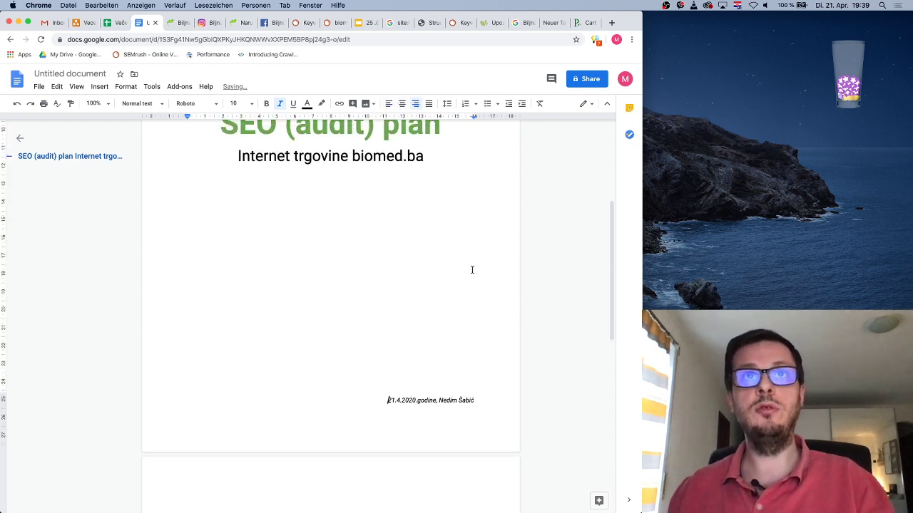
{"action": "scroll", "coordinate": [464, 267], "scroll_direction": "down", "scroll_amount": 5}
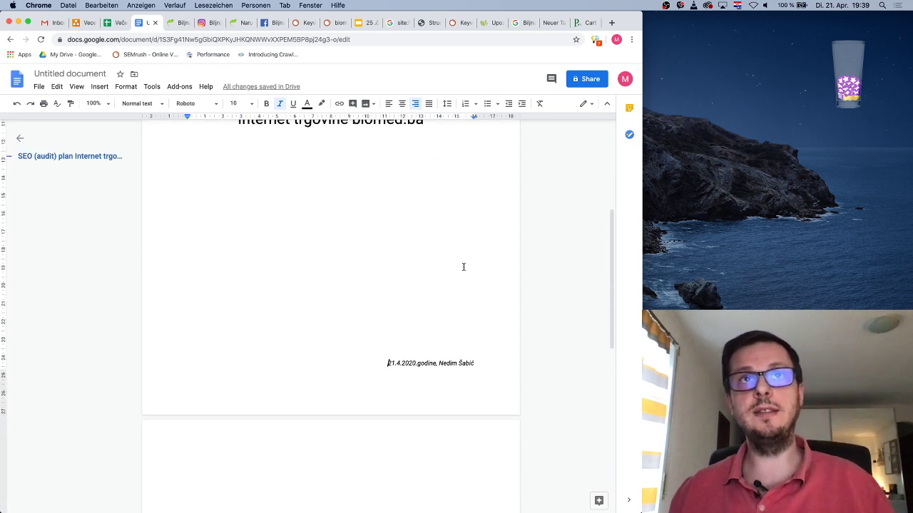
{"action": "key", "text": "Return"}
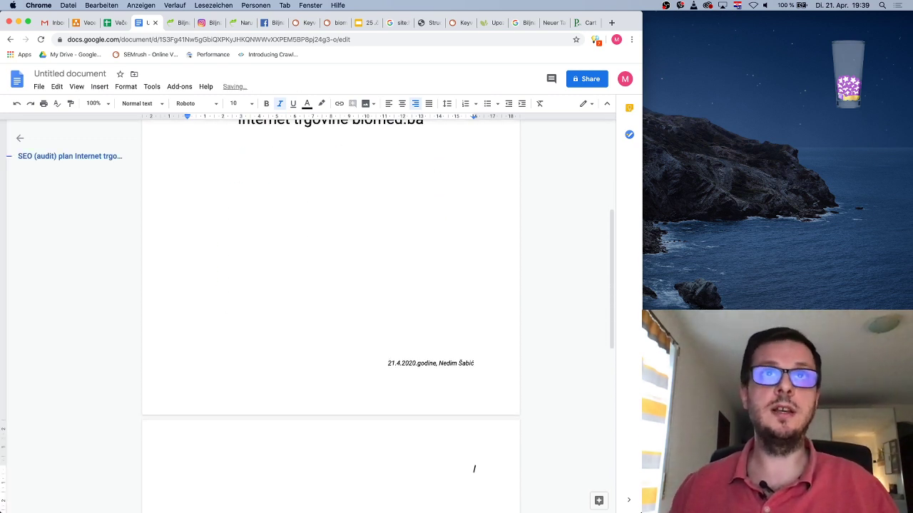
{"action": "key", "text": "super+shift+l"}
{"action": "scroll", "coordinate": [456, 324], "scroll_direction": "down", "scroll_amount": 5}
{"action": "scroll", "coordinate": [435, 293], "scroll_direction": "up", "scroll_amount": 4}
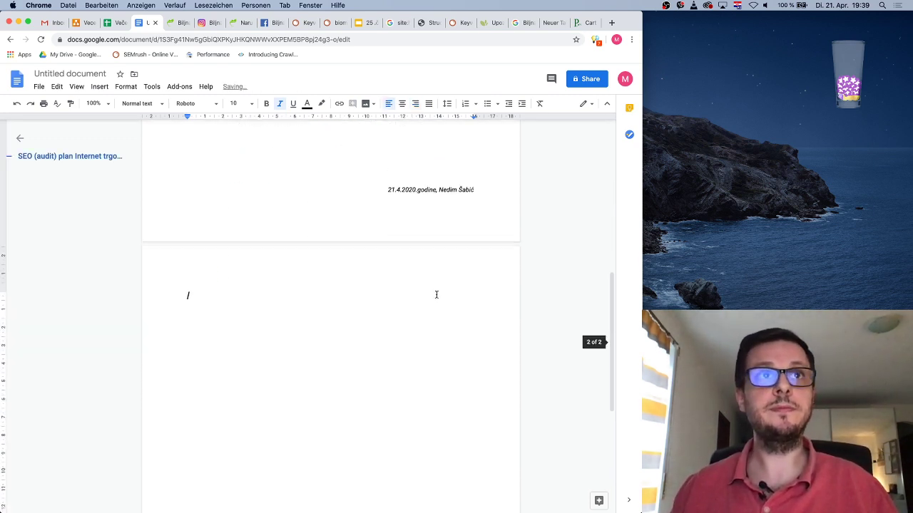
Turn off italics, set 12 pt, and type the title 'Cilj SEO plana' with 'Cilj' starting the next line
{"action": "left_click", "coordinate": [281, 106]}
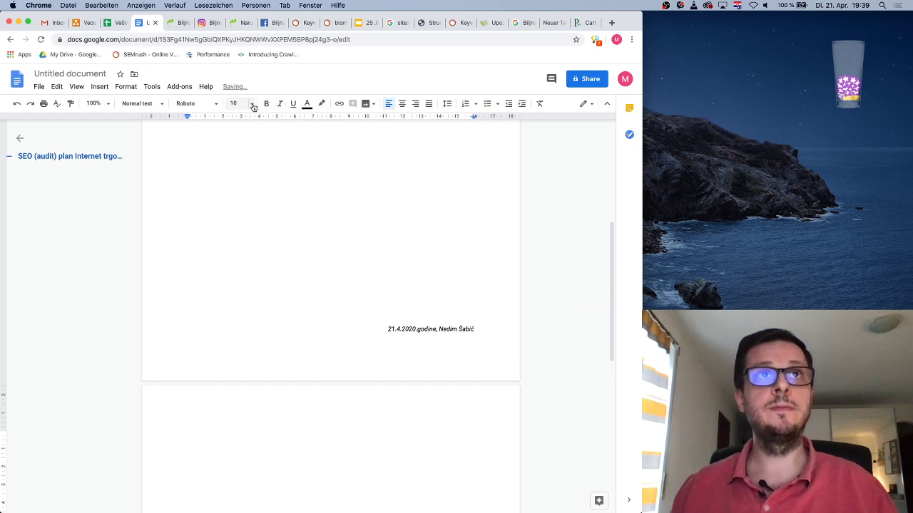
{"action": "left_click", "coordinate": [251, 103]}
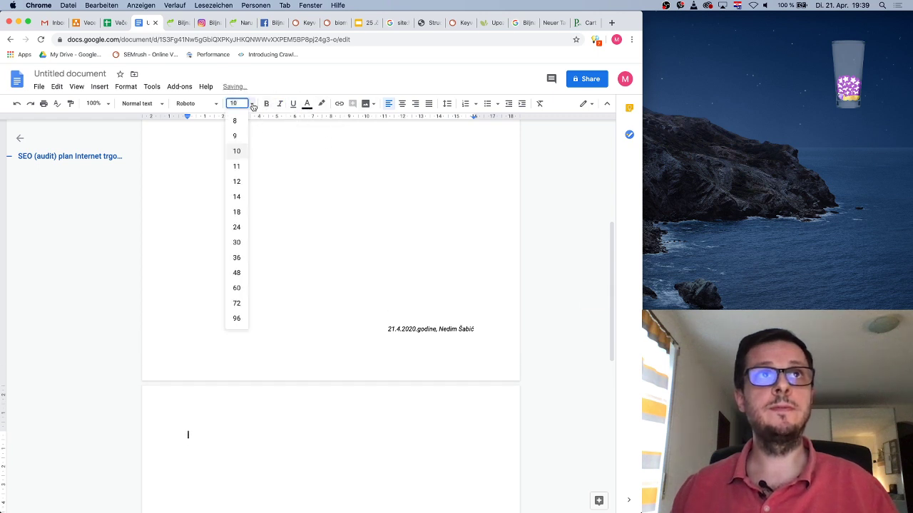
{"action": "left_click", "coordinate": [236, 181]}
{"action": "scroll", "coordinate": [362, 373], "scroll_direction": "down", "scroll_amount": 2}
{"action": "scroll", "coordinate": [362, 373], "scroll_direction": "down", "scroll_amount": 1}
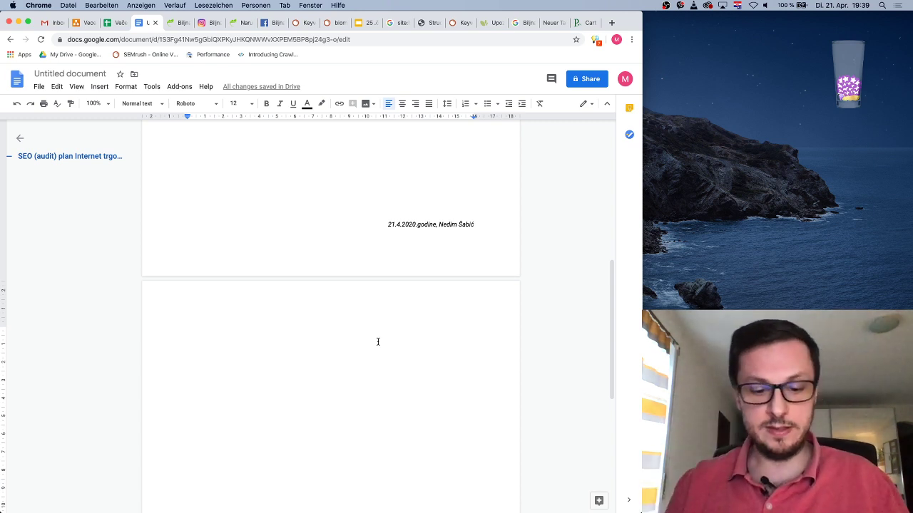
{"action": "type", "text": "Cilj SEO"}
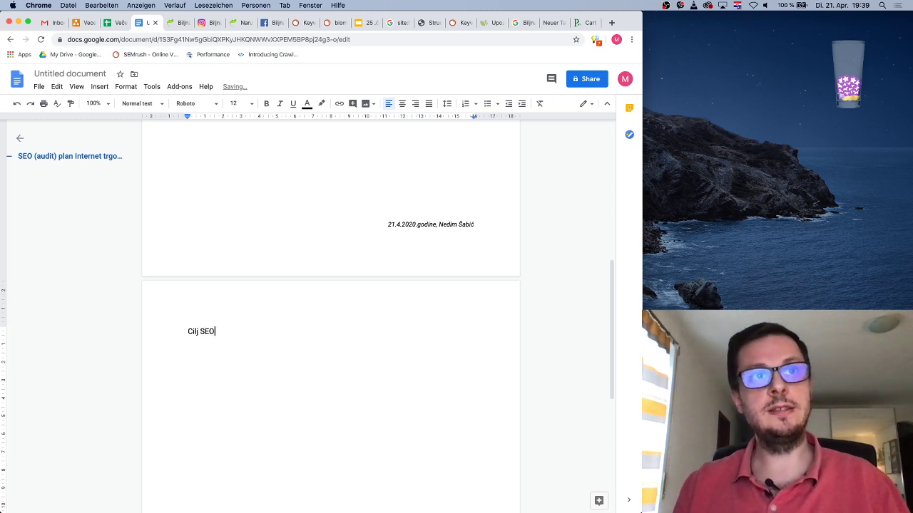
{"action": "type", "text": "plana"}
{"action": "key", "text": "Return"}
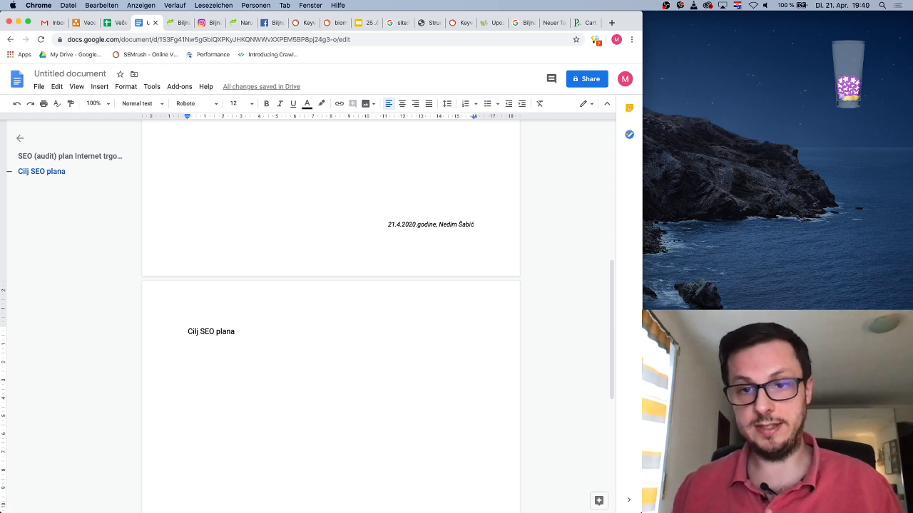
{"action": "type", "text": "Cilj e"}
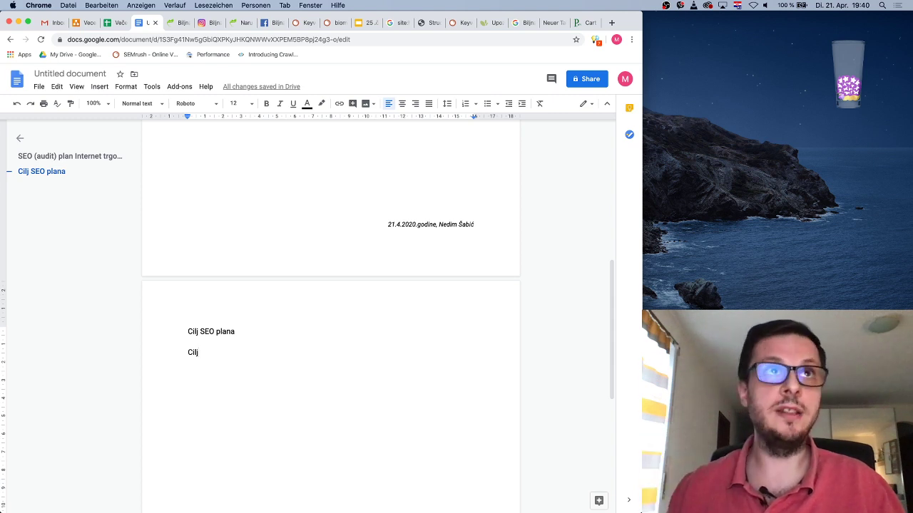
Zoom the document view to 150%
{"action": "left_click", "coordinate": [100, 105]}
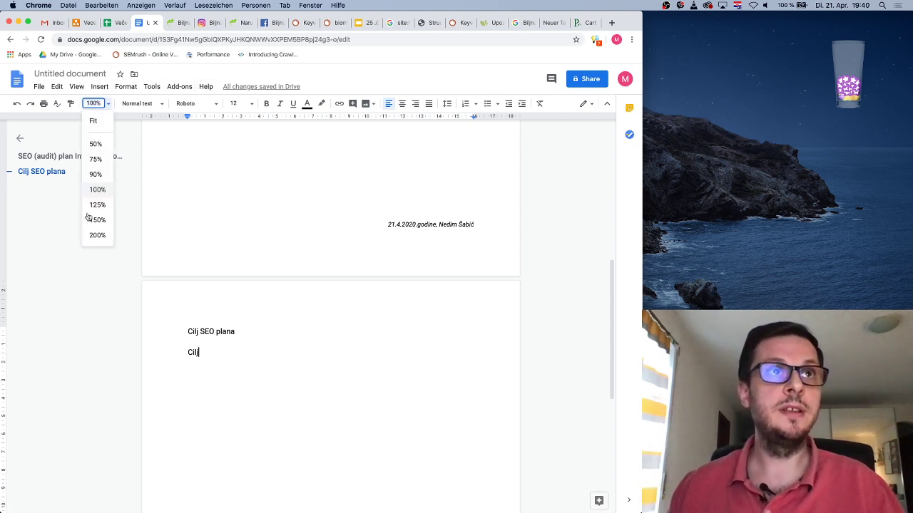
{"action": "left_click", "coordinate": [96, 217]}
{"action": "scroll", "coordinate": [356, 271], "scroll_direction": "down", "scroll_amount": 5}
{"action": "scroll", "coordinate": [356, 271], "scroll_direction": "right", "scroll_amount": 3}
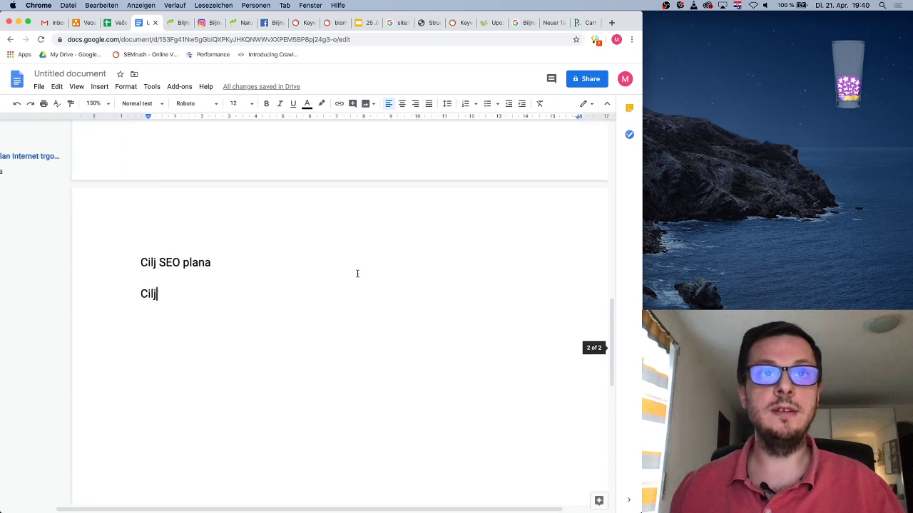
{"action": "scroll", "coordinate": [357, 274], "scroll_direction": "down", "scroll_amount": 1}
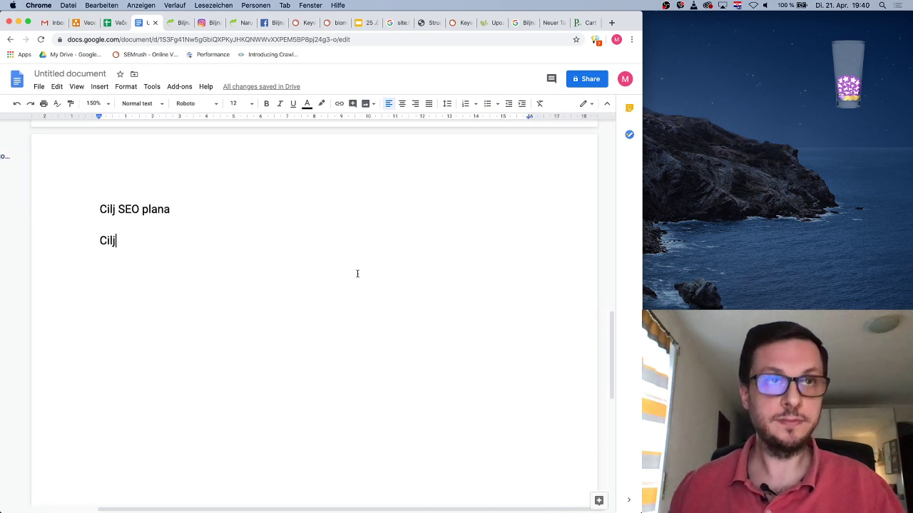
Type the goal paragraph 'Cilj SEO plana jeste da kroz povećanje vidljivosti…' ending 'tržišni potencijal.'
{"action": "type", "text": "SEp"}
{"action": "key", "text": "BackSpace"}
{"action": "key", "text": "BackSpace"}
{"action": "type", "text": "O "}
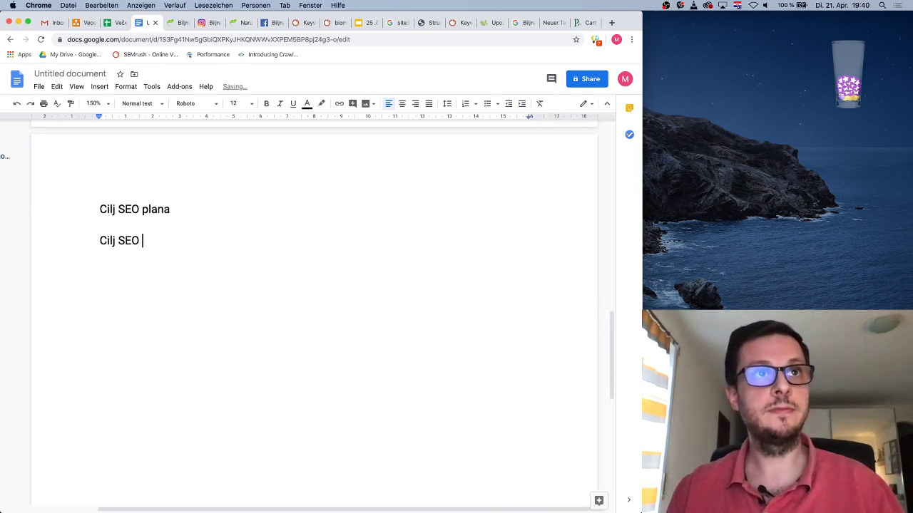
{"action": "type", "text": "plana jeste da "}
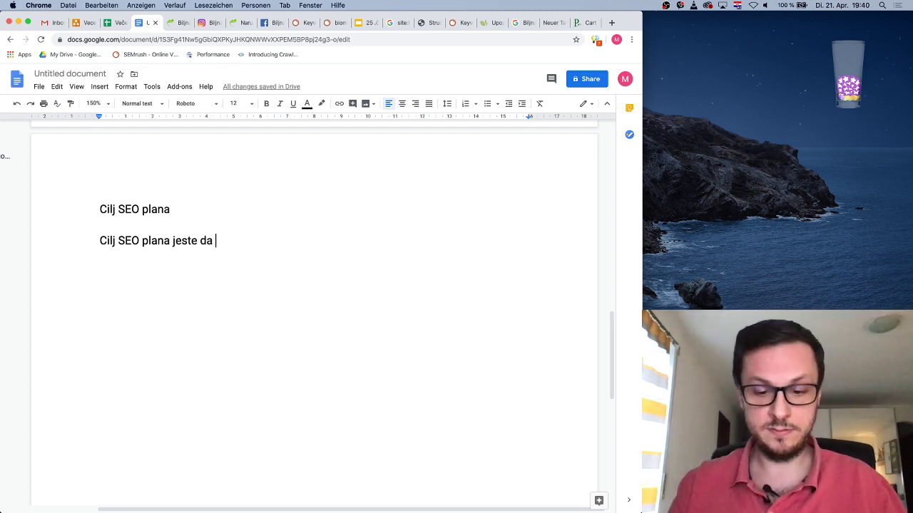
{"action": "type", "text": "kroz poveć"}
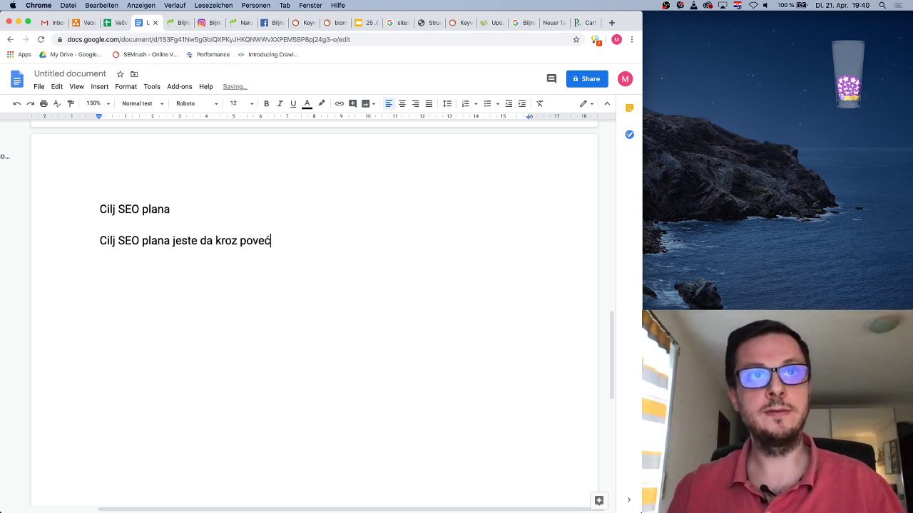
{"action": "type", "text": "anje vidljivo"}
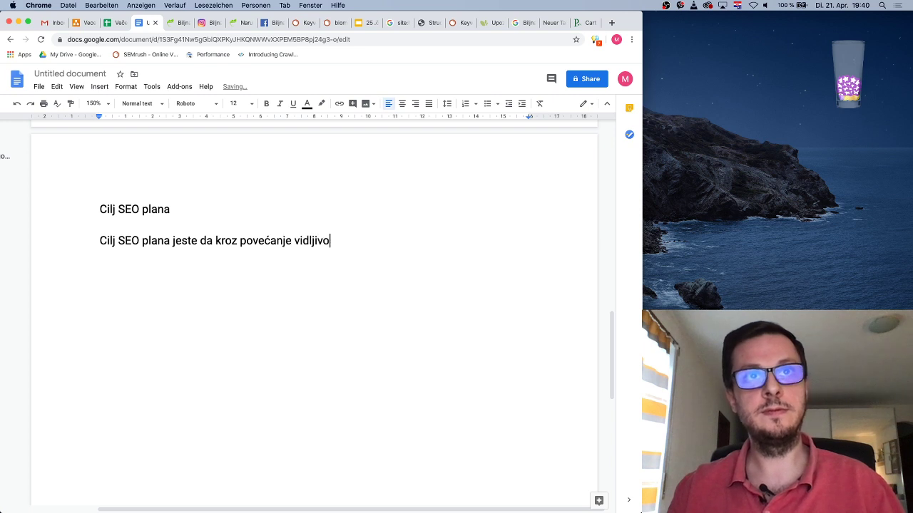
{"action": "type", "text": "sti na "}
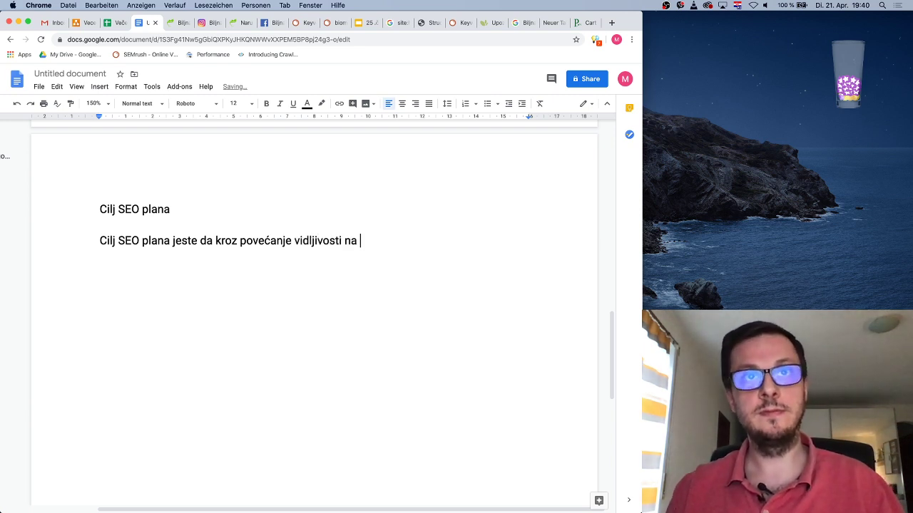
{"action": "type", "text": "Google-u"}
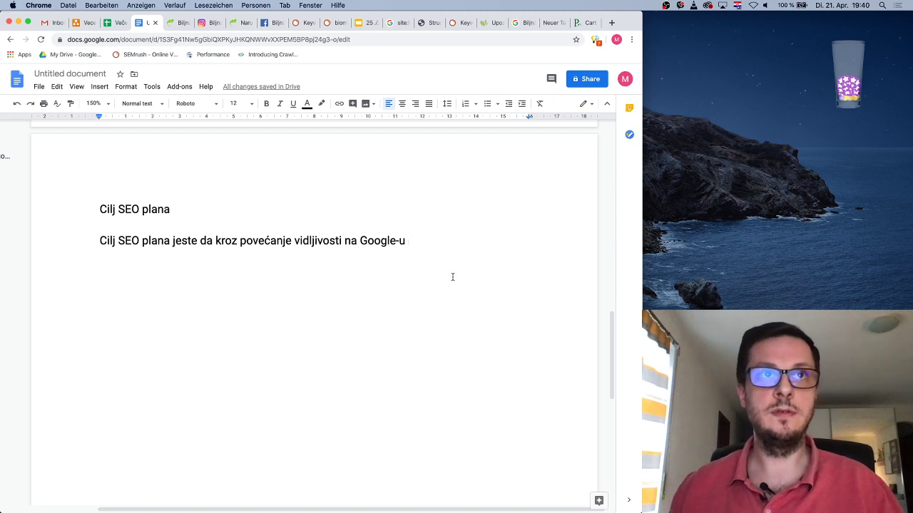
{"action": "type", "text": "inter"}
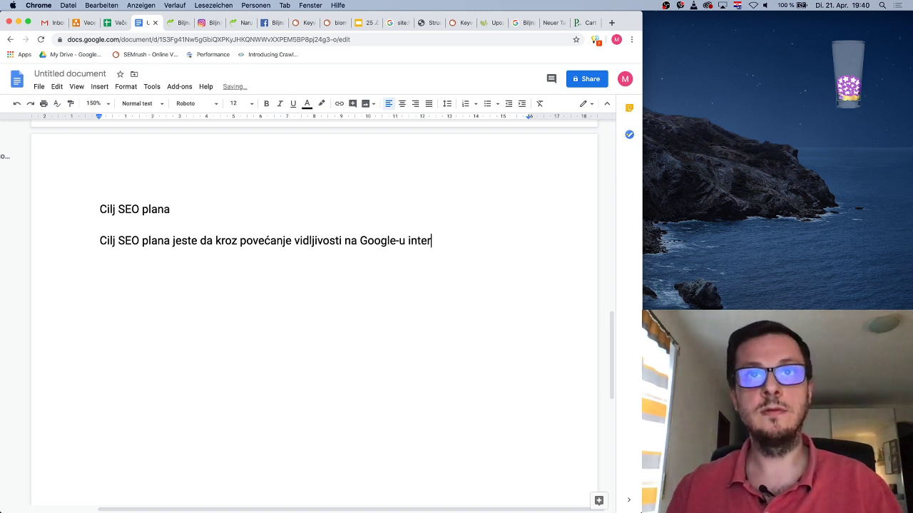
{"action": "type", "text": "net trgovina "}
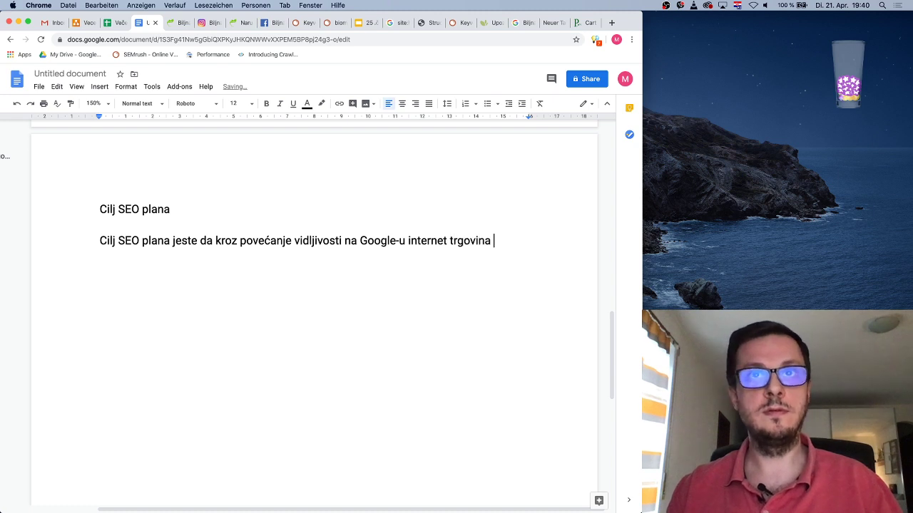
{"action": "type", "text": "dobije što više "}
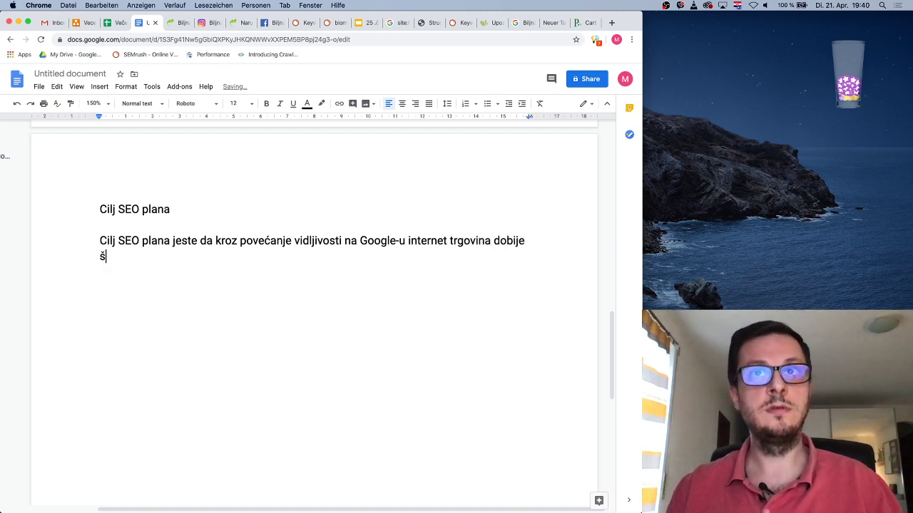
{"action": "type", "text": "posjeta "}
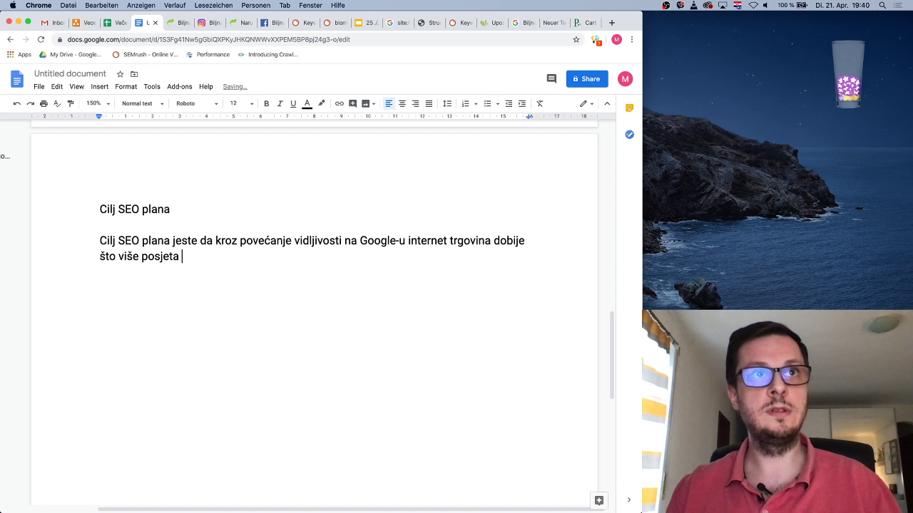
{"action": "type", "text": "ciljne publike, s cilj"}
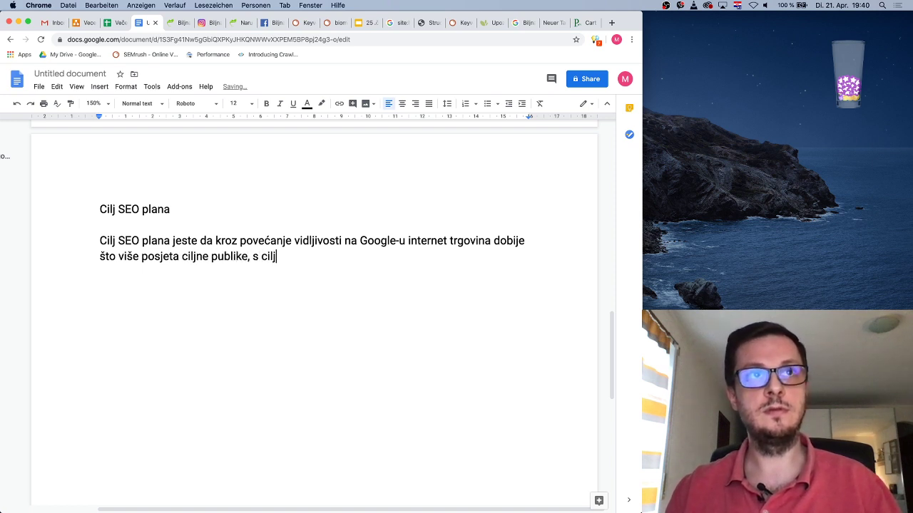
{"action": "type", "text": "em da "}
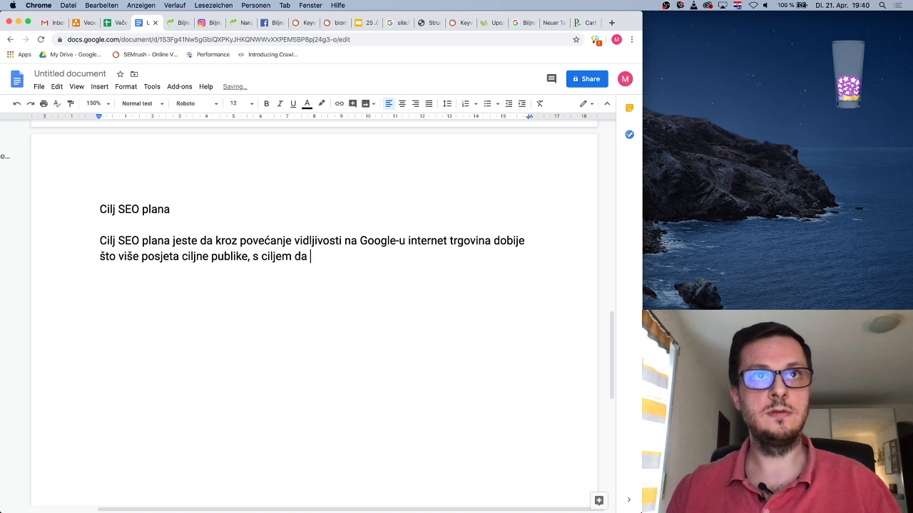
{"action": "type", "text": "ostvarimo što veću"}
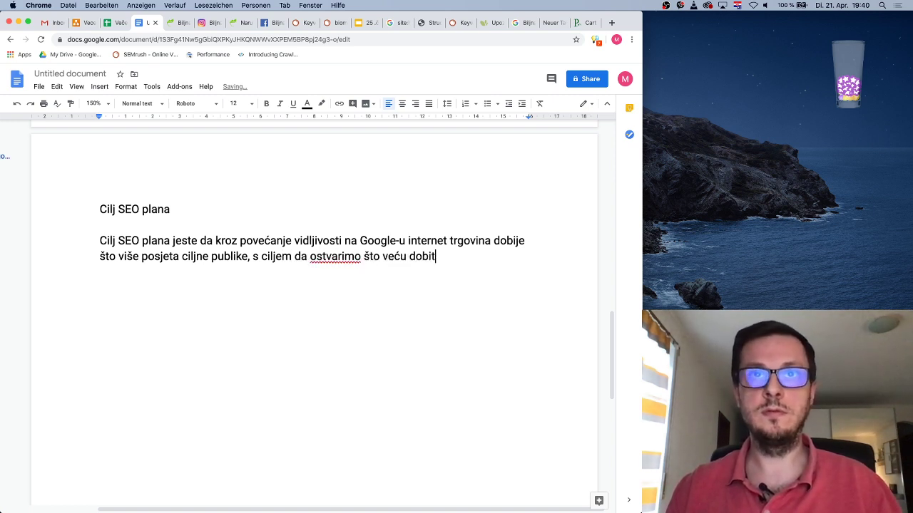
{"action": "type", "text": " dobit tj"}
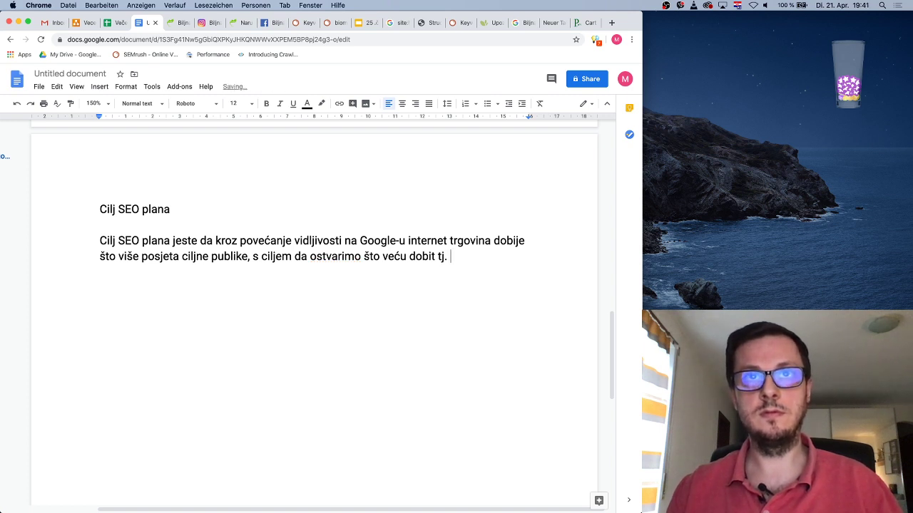
{"action": "type", "text": ". "}
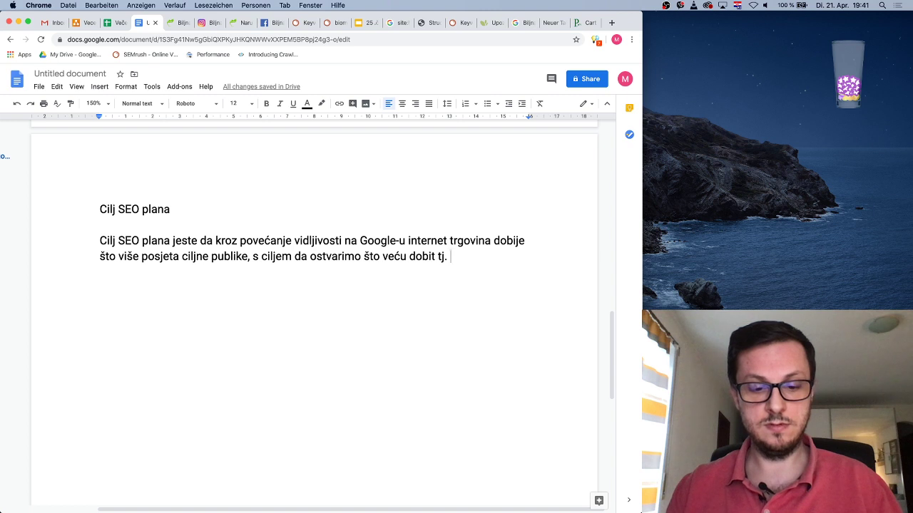
{"action": "type", "text": "promet"}
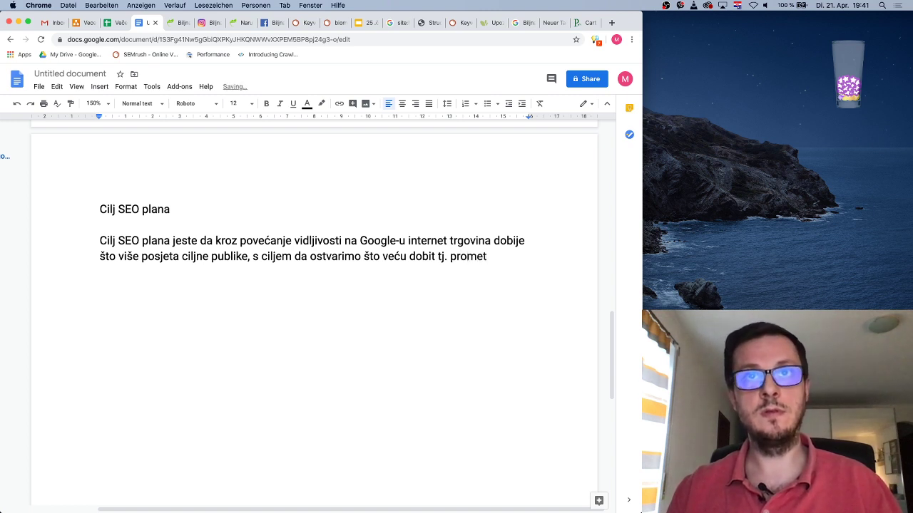
{"action": "type", "text": ","}
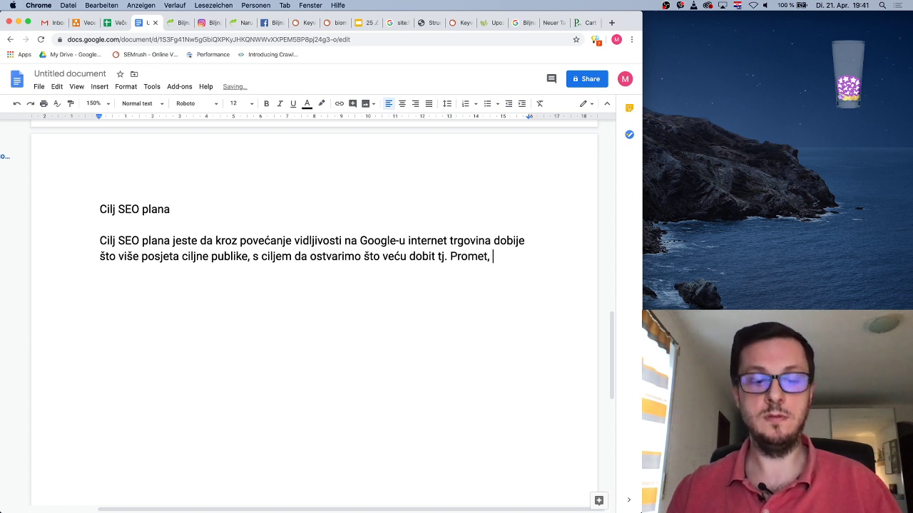
{"action": "type", "text": "oslanjaju"}
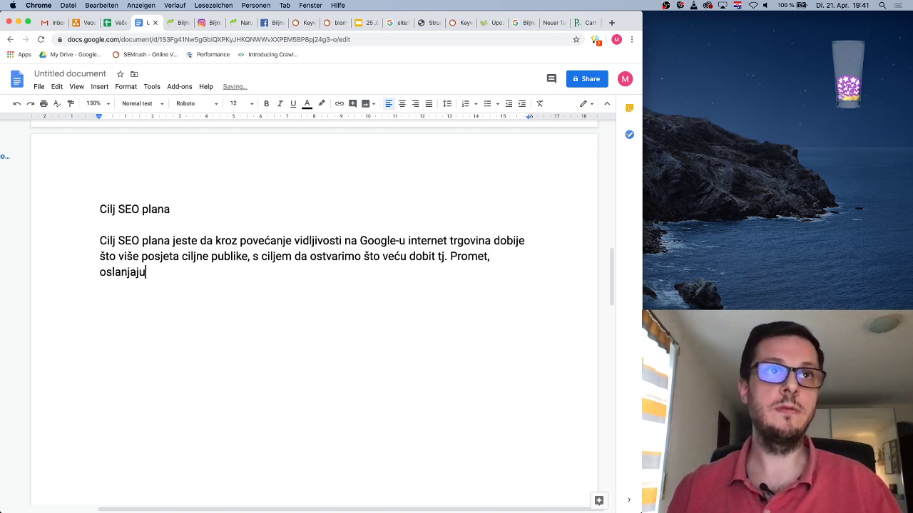
{"action": "type", "text": "ći se na"}
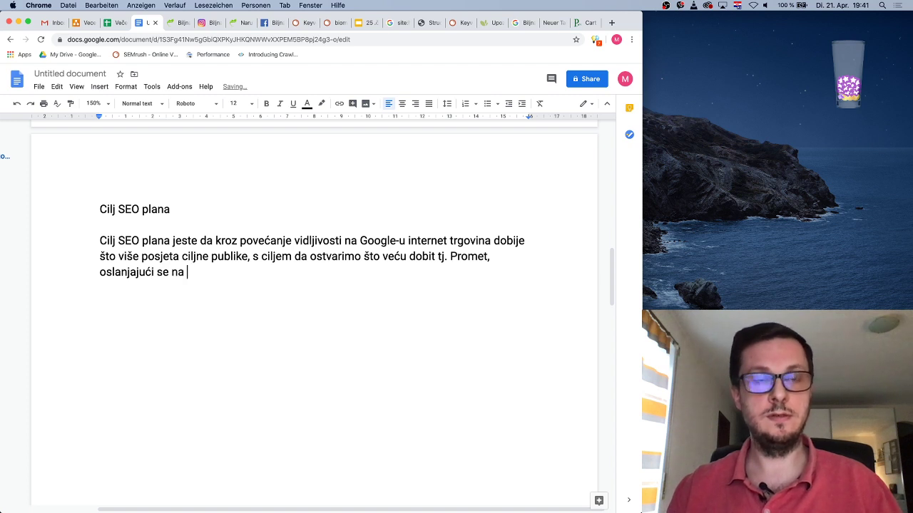
{"action": "type", "text": " dosadašnja"}
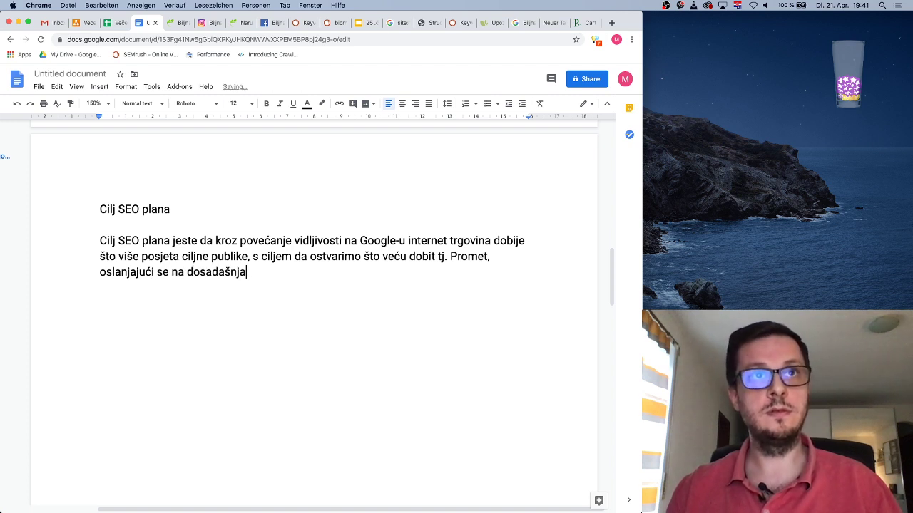
{"action": "type", "text": " iskustva, "}
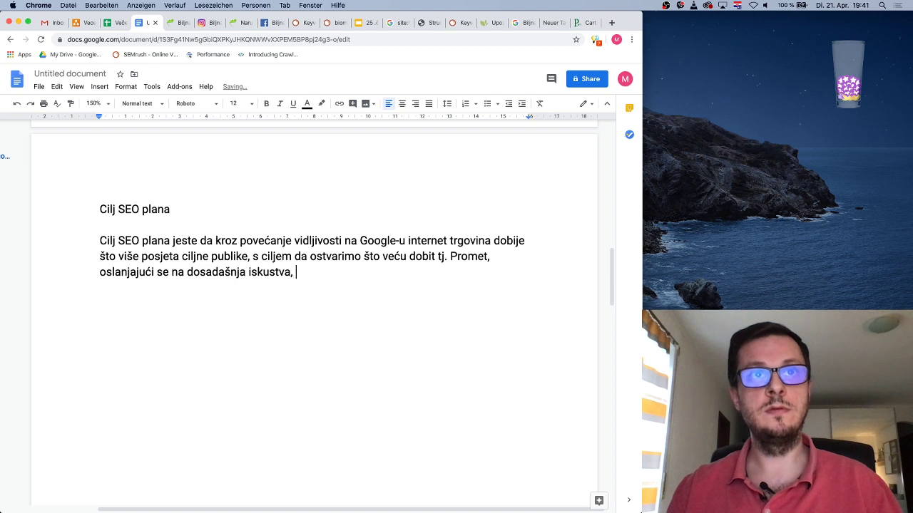
{"action": "type", "text": "trenutnu vidlj"}
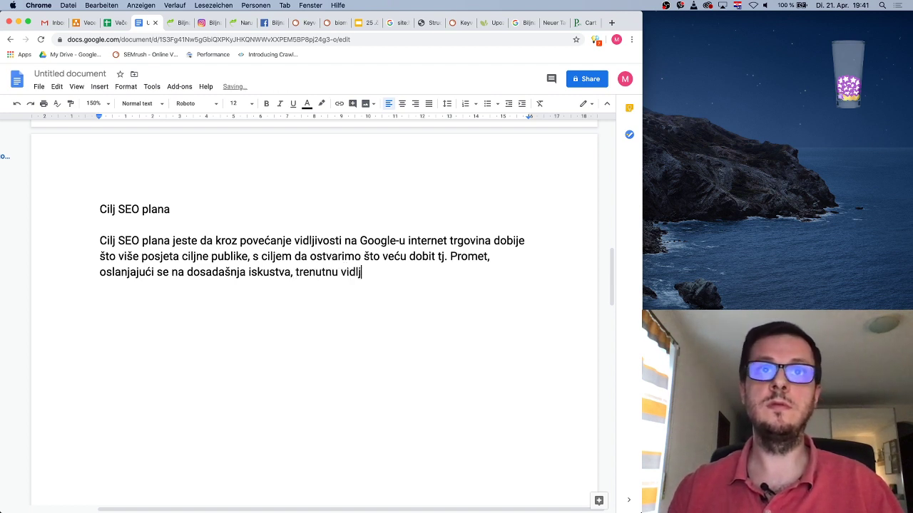
{"action": "type", "text": "eivost i tržišni"}
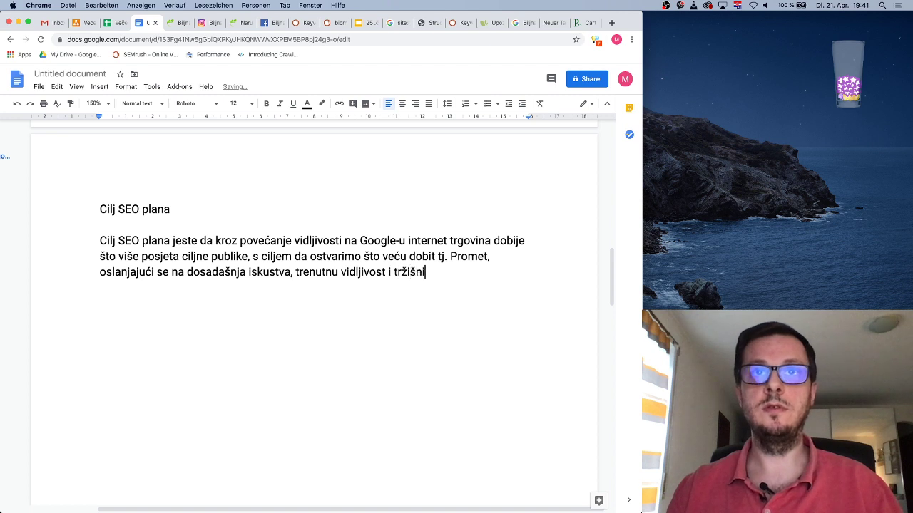
{"action": "type", "text": " potencijal."}
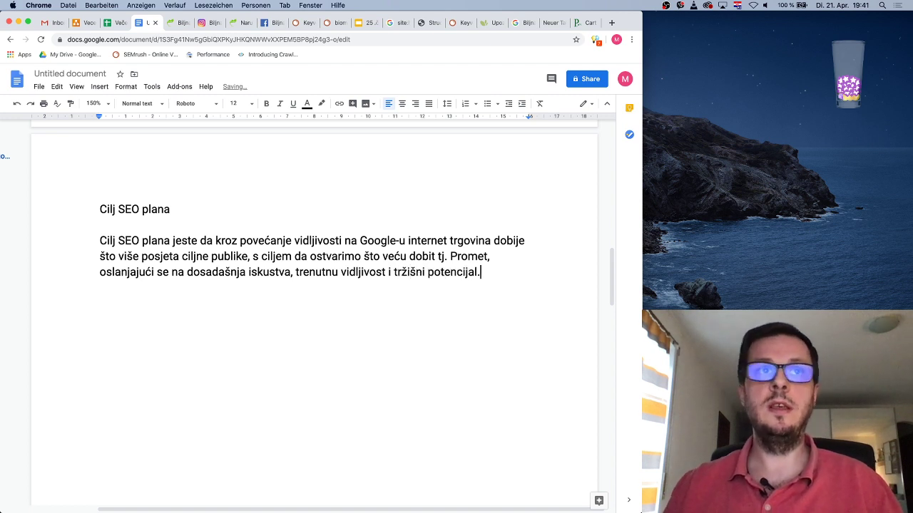
{"action": "left_click_drag", "start_coordinate": [489, 272], "coordinate": [102, 240]}
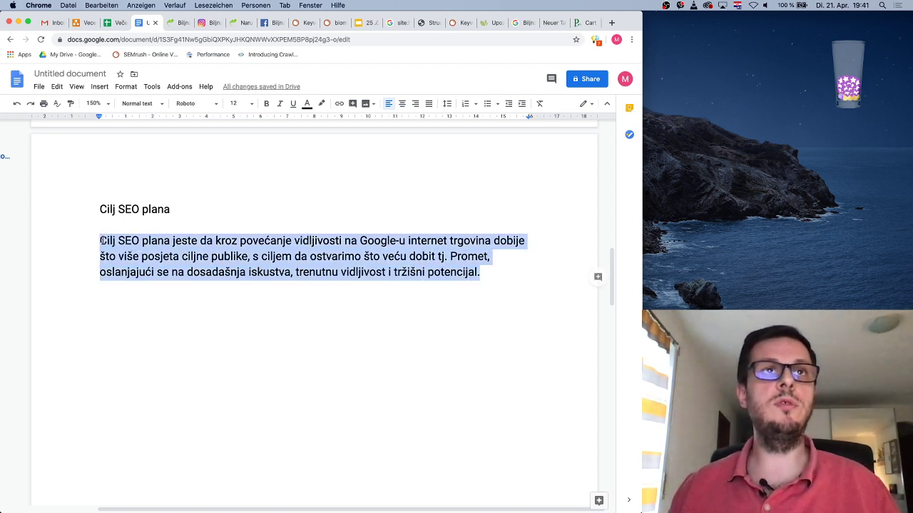
{"action": "left_click", "coordinate": [176, 194]}
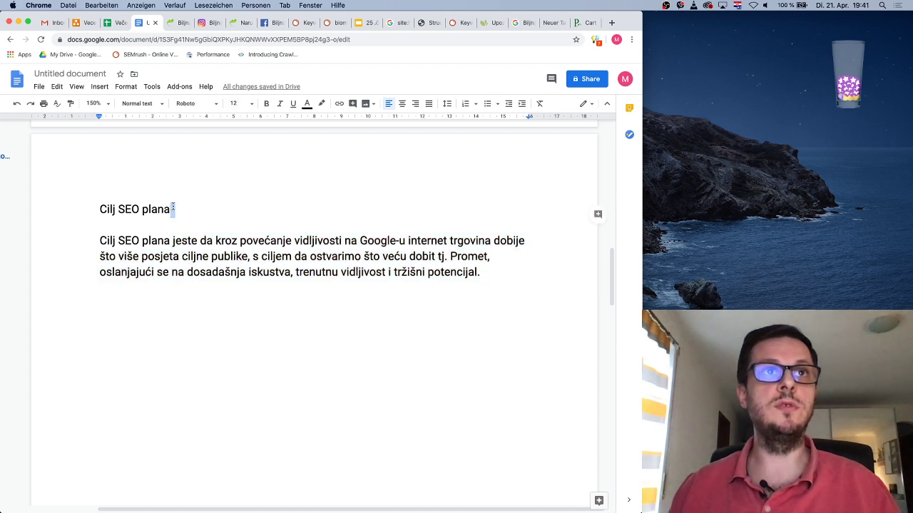
{"action": "left_click_drag", "start_coordinate": [173, 207], "coordinate": [99, 208]}
{"action": "left_click", "coordinate": [252, 104]}
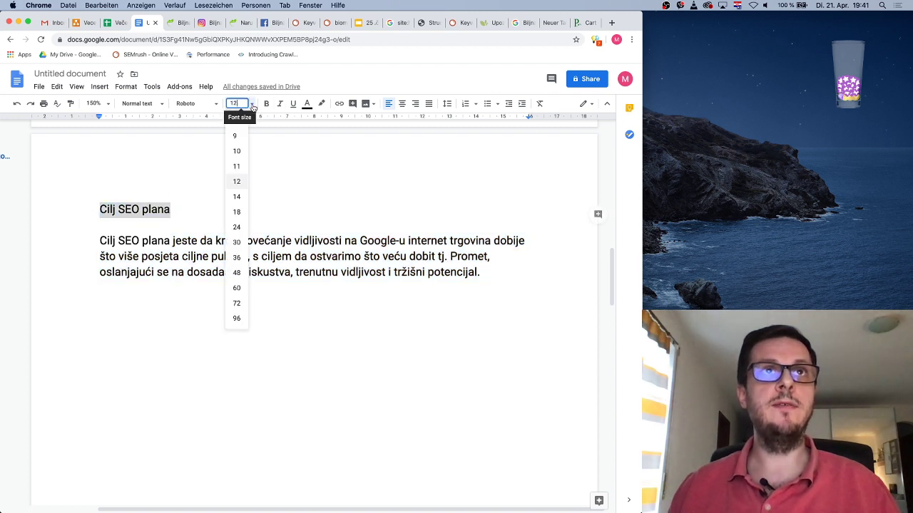
{"action": "left_click", "coordinate": [237, 197]}
{"action": "left_click", "coordinate": [266, 103]}
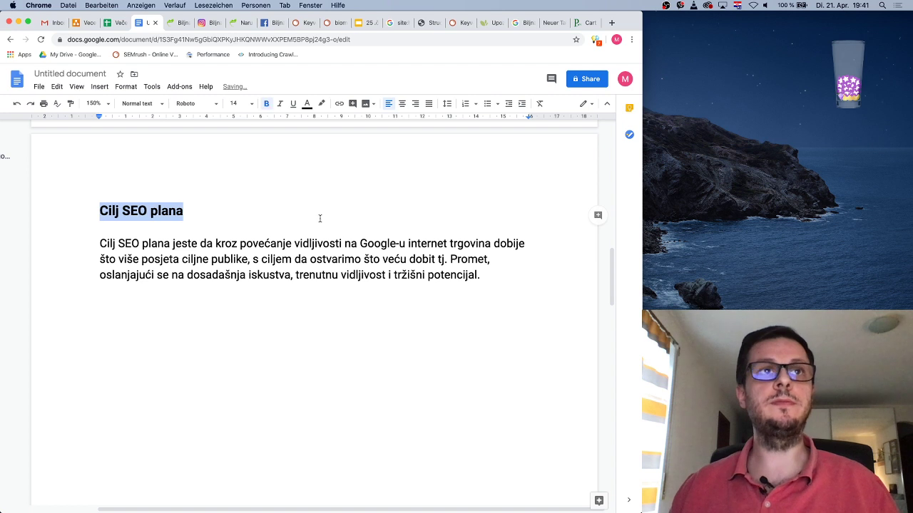
{"action": "left_click", "coordinate": [319, 218]}
{"action": "left_click", "coordinate": [261, 259]}
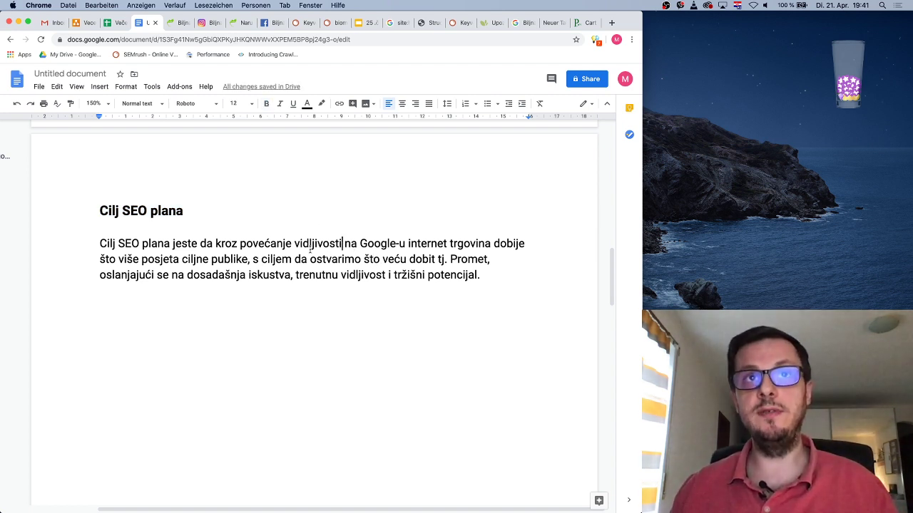
{"action": "left_click", "coordinate": [331, 243]}
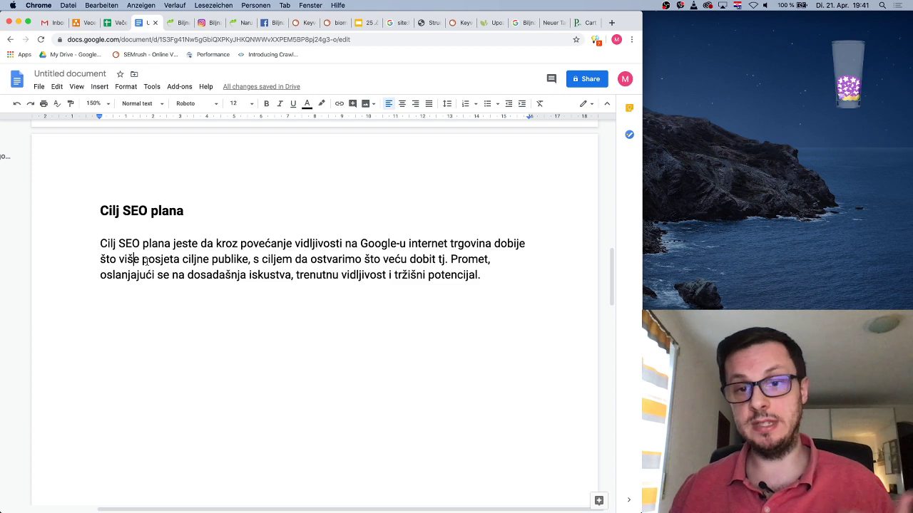
Change 'tj. Promet' to lowercase 'promet' in the goal paragraph
{"action": "scroll", "coordinate": [150, 261], "scroll_direction": "left", "scroll_amount": 3}
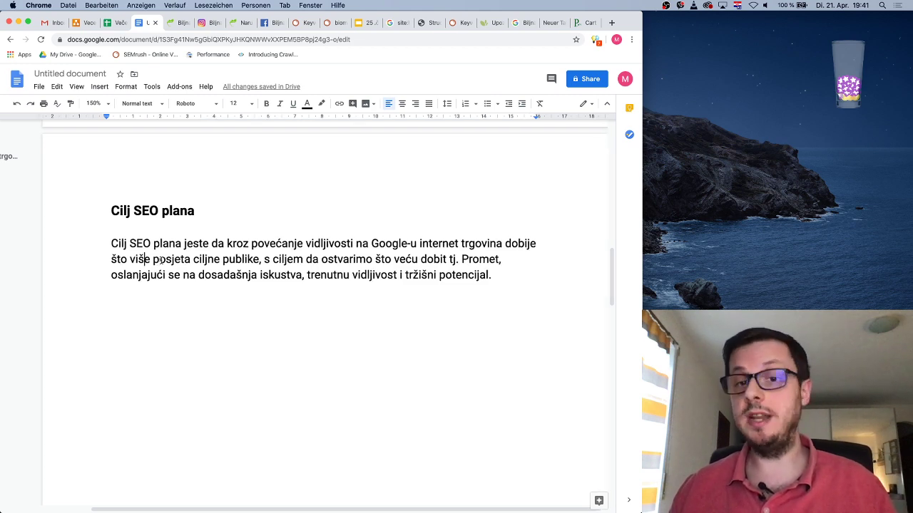
{"action": "scroll", "coordinate": [162, 261], "scroll_direction": "right", "scroll_amount": 3}
{"action": "scroll", "coordinate": [163, 261], "scroll_direction": "left", "scroll_amount": 3}
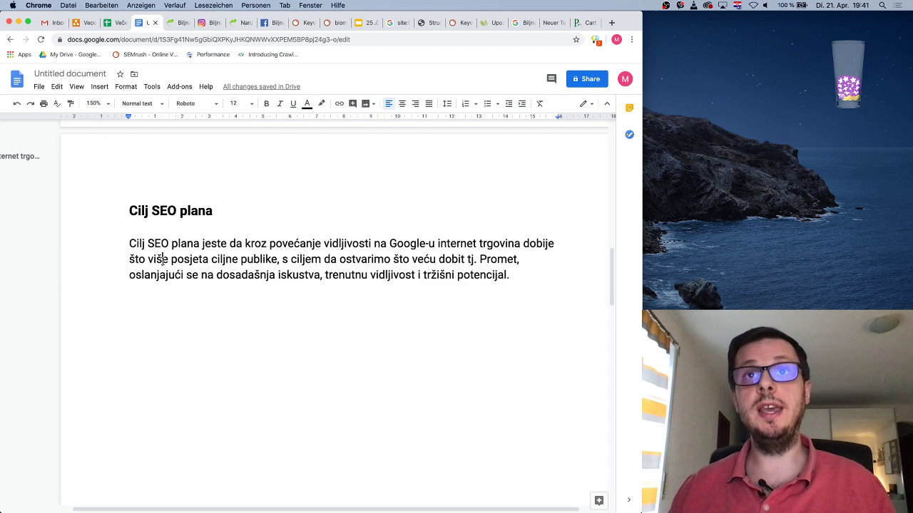
{"action": "scroll", "coordinate": [163, 261], "scroll_direction": "right", "scroll_amount": 2}
{"action": "scroll", "coordinate": [163, 261], "scroll_direction": "right", "scroll_amount": 1}
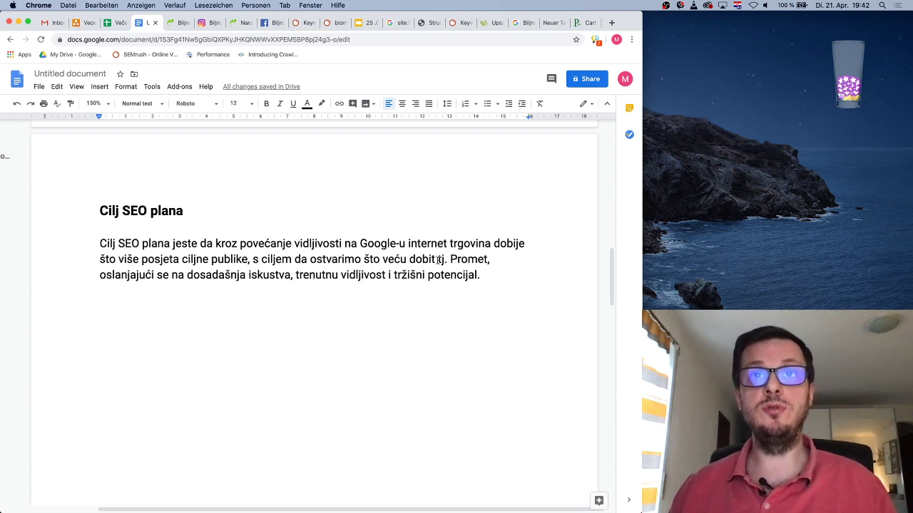
{"action": "left_click", "coordinate": [445, 259]}
{"action": "type", "text": ". "}
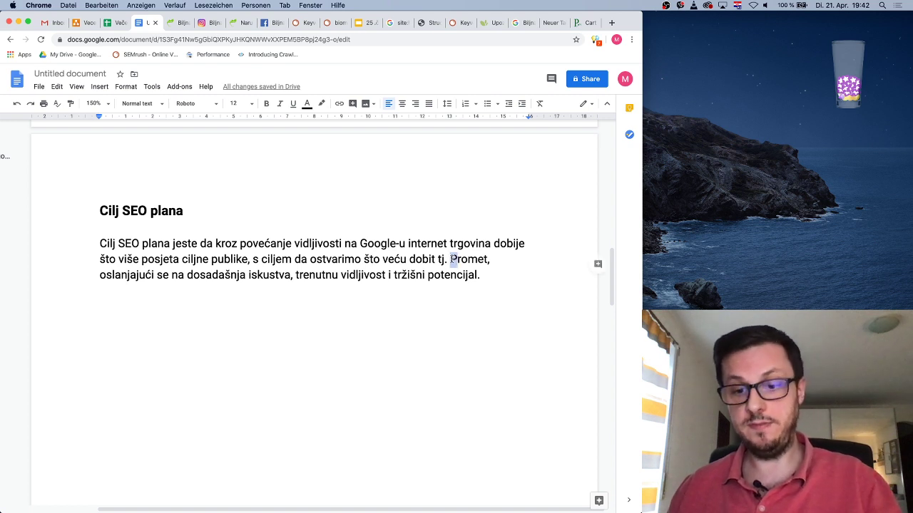
{"action": "type", "text": "p"}
Review the paragraph's closing phrases, then start new paragraphs after 'tržišni potencijal.'
{"action": "left_click", "coordinate": [488, 275]}
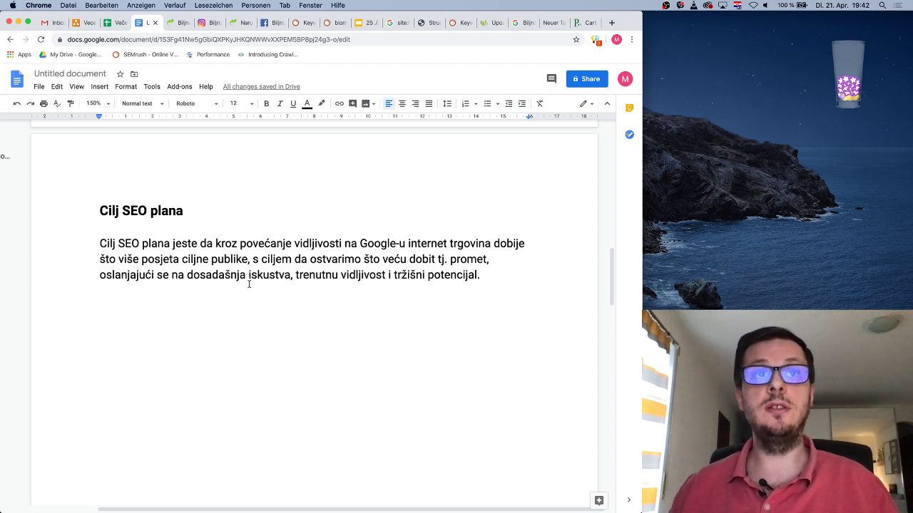
{"action": "left_click_drag", "start_coordinate": [163, 276], "coordinate": [303, 276]}
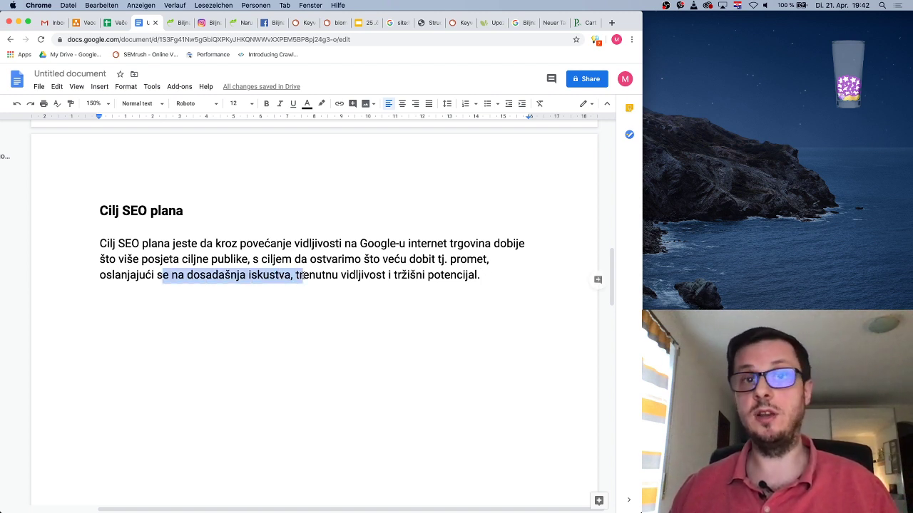
{"action": "left_click", "coordinate": [357, 276]}
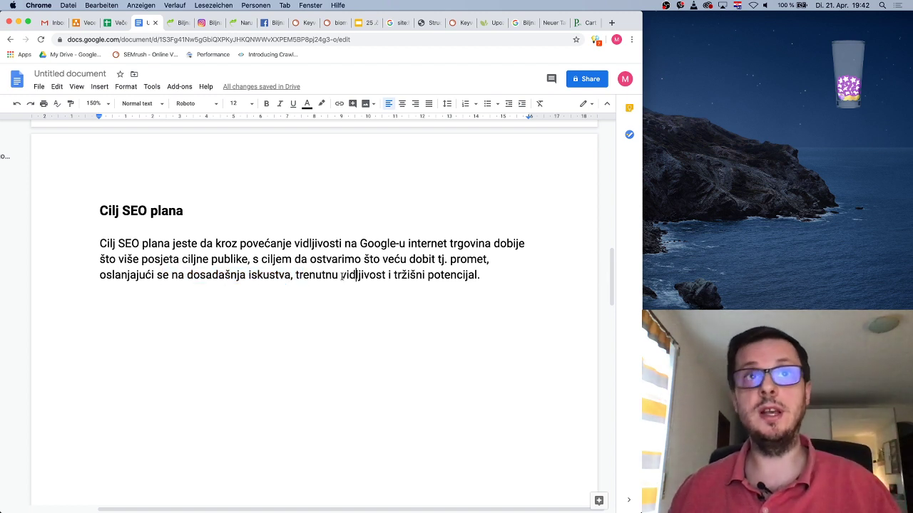
{"action": "left_click_drag", "start_coordinate": [298, 276], "coordinate": [389, 274]}
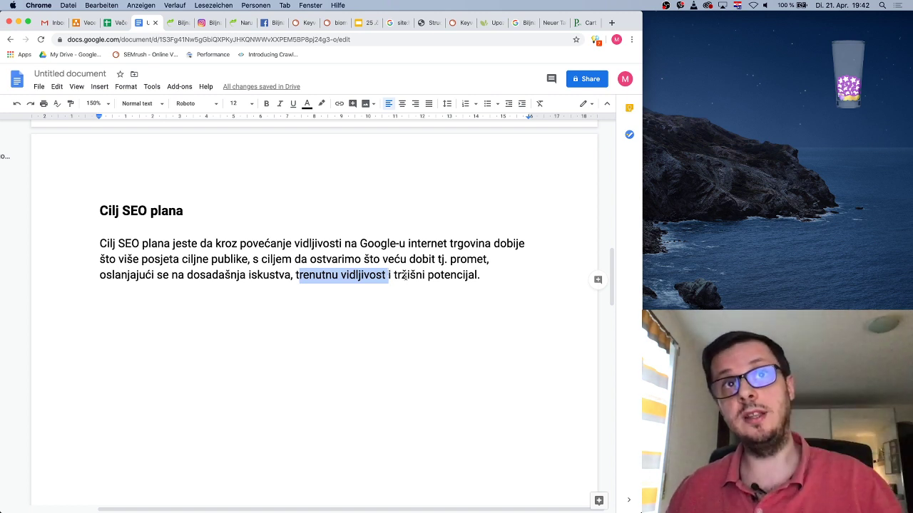
{"action": "left_click", "coordinate": [405, 275]}
{"action": "left_click_drag", "start_coordinate": [388, 275], "coordinate": [480, 274]}
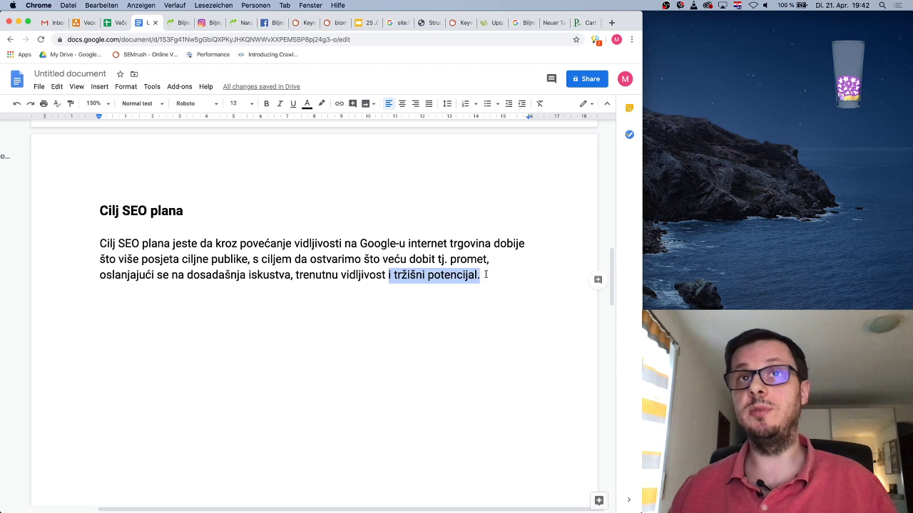
{"action": "left_click", "coordinate": [485, 275]}
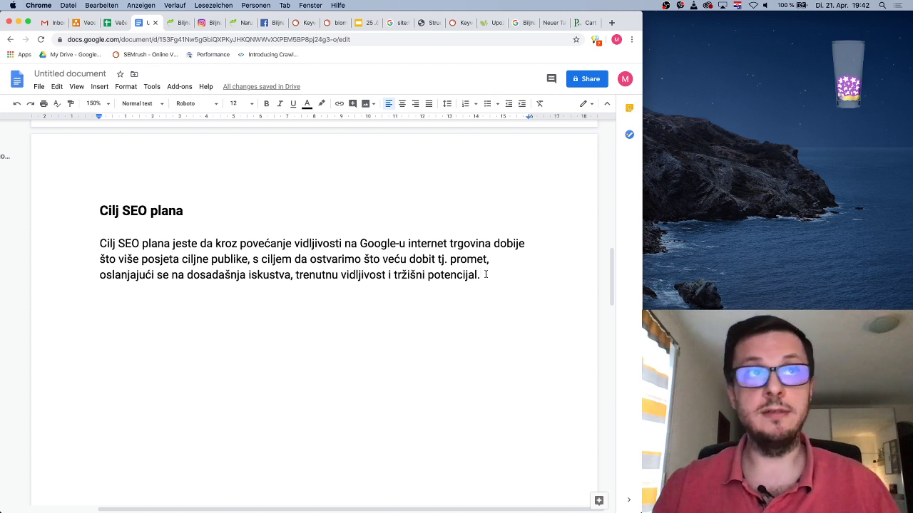
{"action": "key", "text": "Return"}
{"action": "key", "text": "Return"}
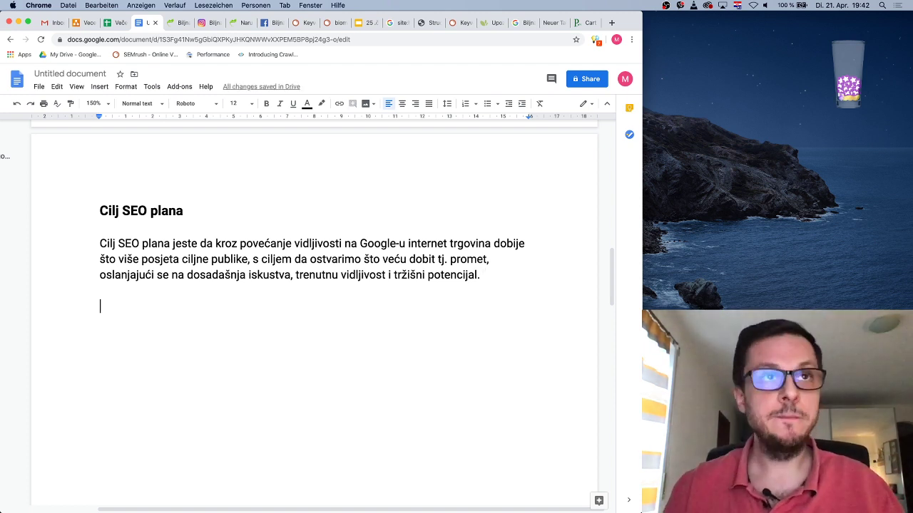
Add the heading 'KPI - mjerenje uspješnosti realizacije SEO plana'
{"action": "type", "text": "KPI -"}
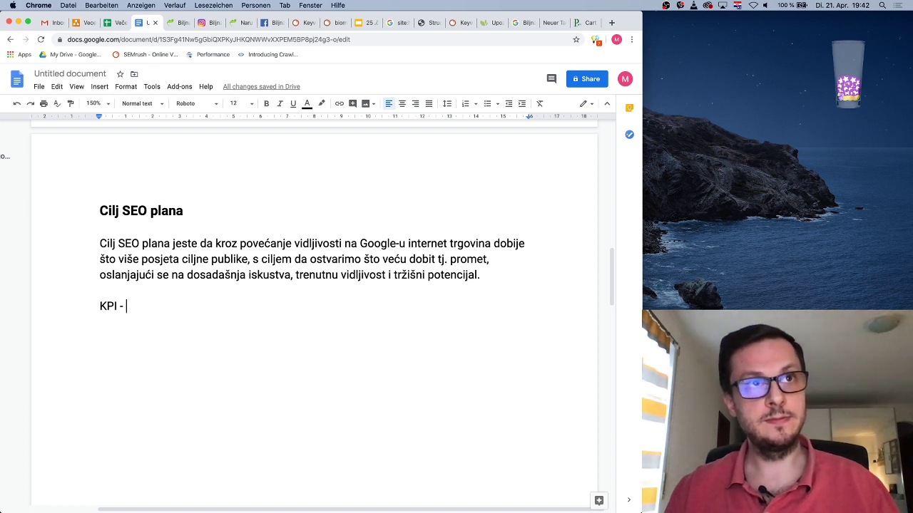
{"action": "type", "text": "mjerenje"}
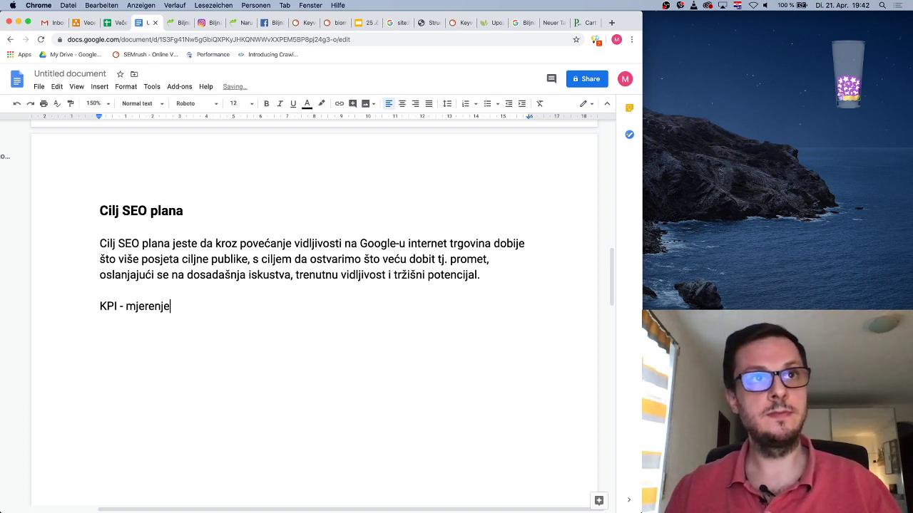
{"action": "type", "text": " uspješnosti "}
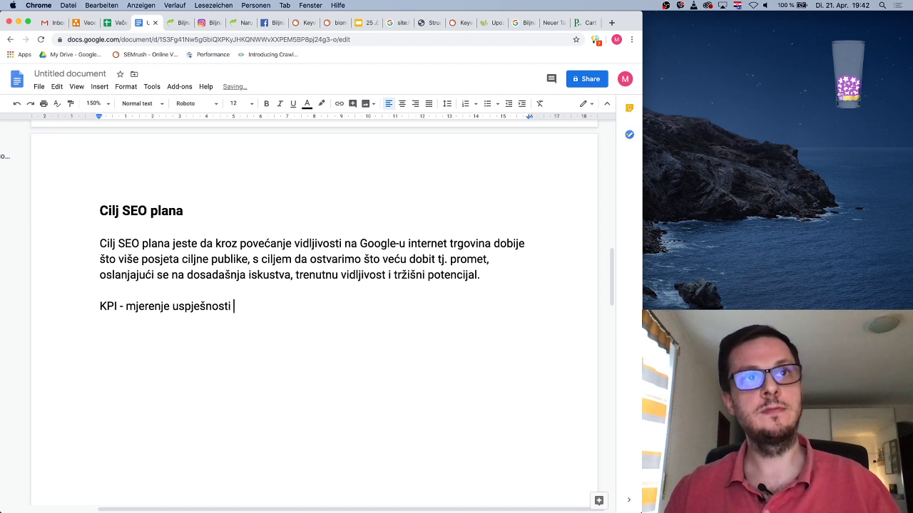
{"action": "type", "text": "realizac"}
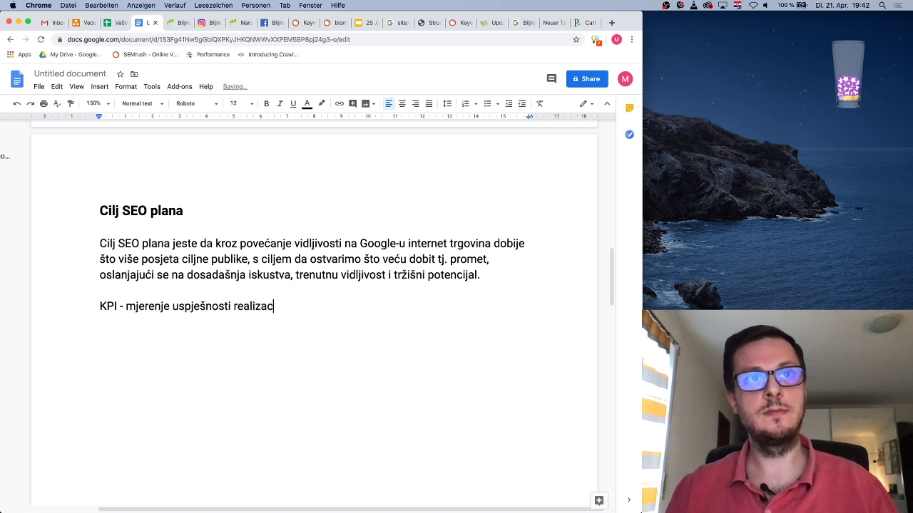
{"action": "type", "text": "ije SEO plana"}
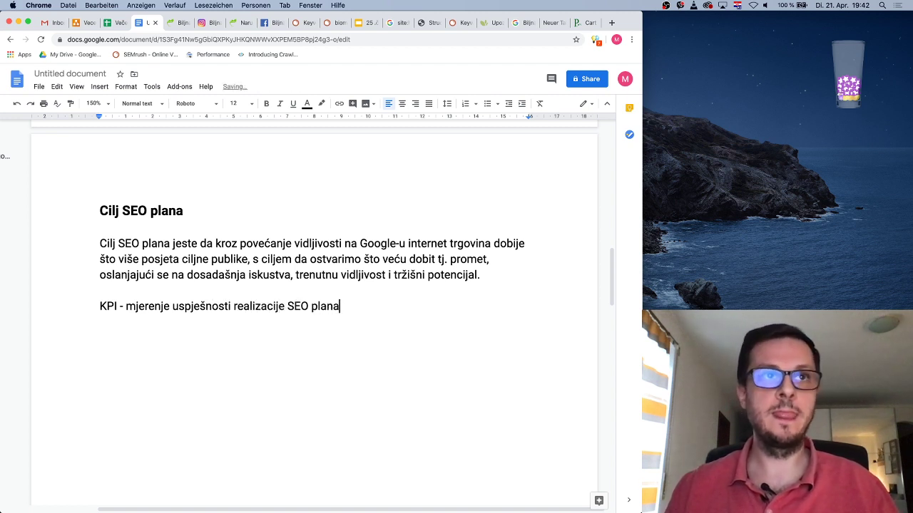
{"action": "key", "text": "Return"}
{"action": "key", "text": "Return"}
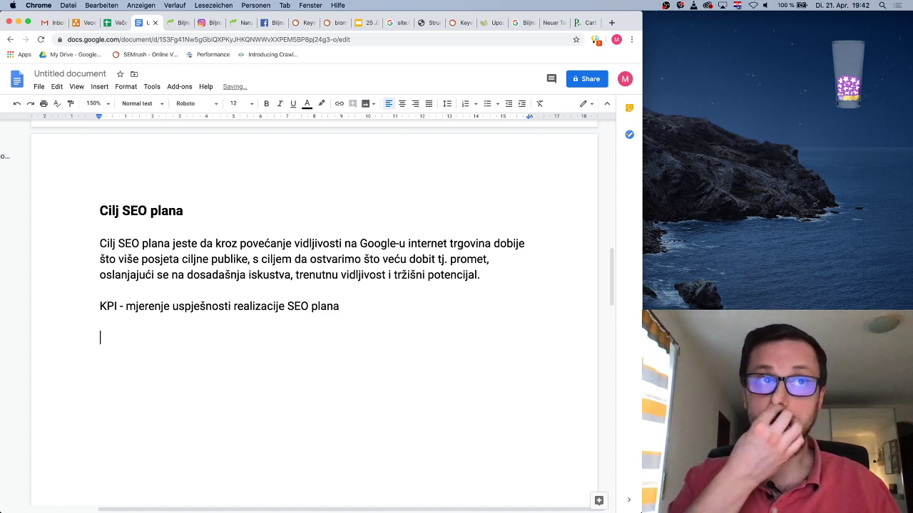
Write the KPI paragraph: sales growth before versus after the project is the only measure
{"action": "type", "text": "Jedino "}
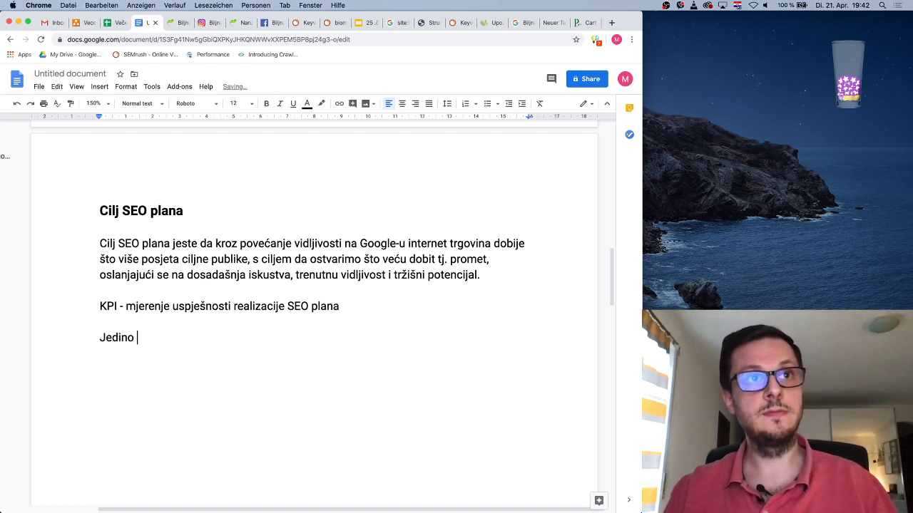
{"action": "type", "text": "mjerilo po kojem se"}
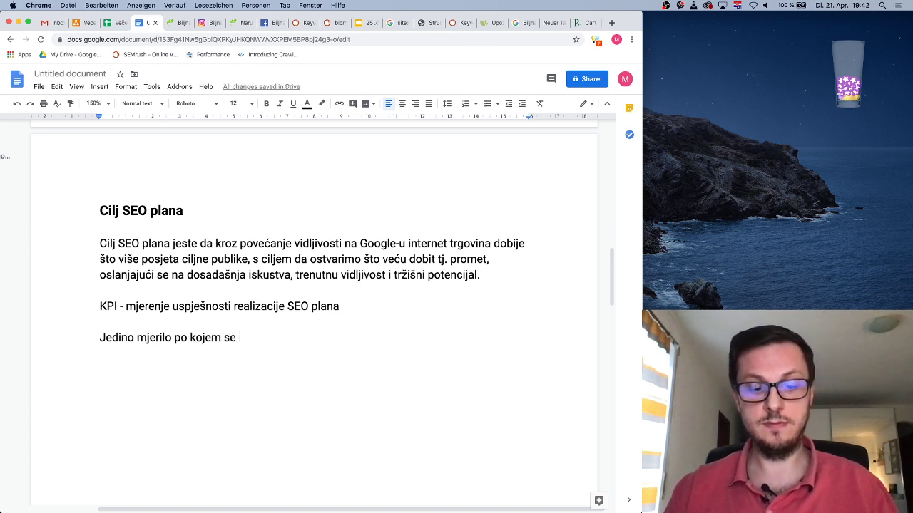
{"action": "type", "text": " SEO aktivnosti "}
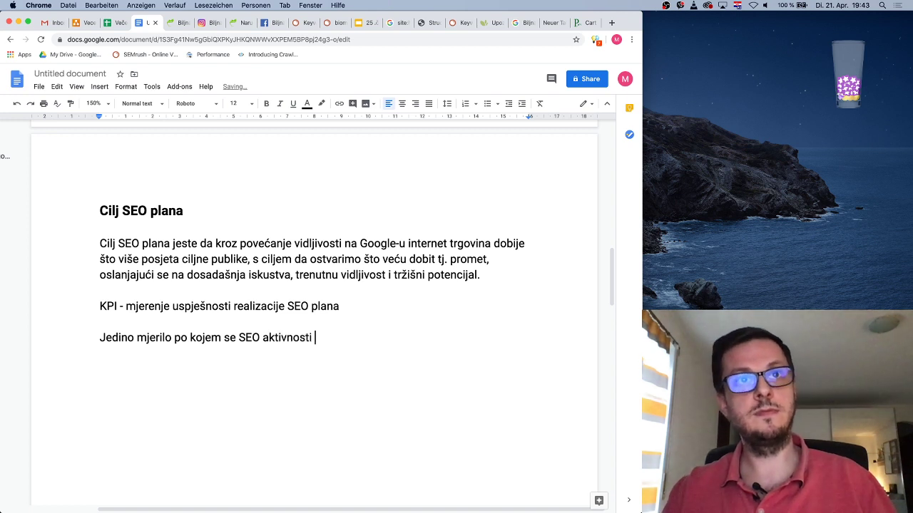
{"action": "type", "text": "mogu m"}
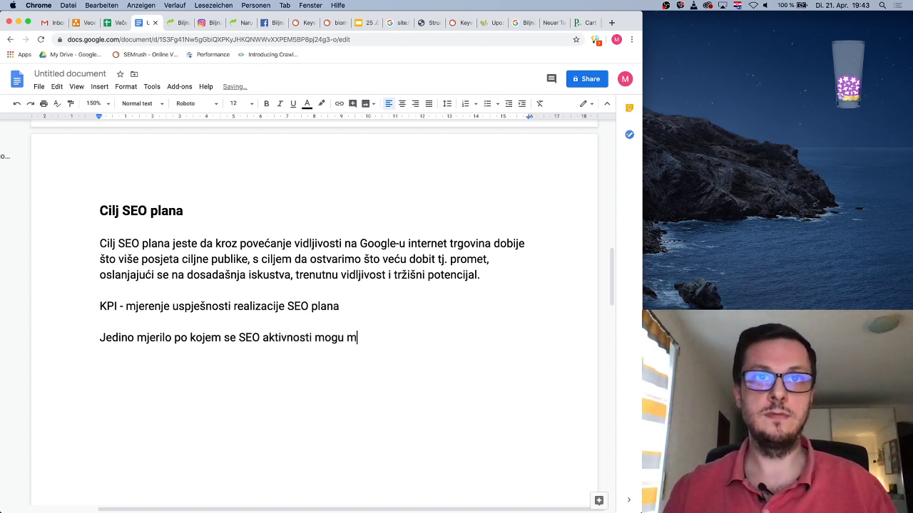
{"action": "key", "text": "BackSpace"}
{"action": "key", "text": "BackSpace"}
{"action": "key", "text": "BackSpace"}
{"action": "key", "text": "BackSpace"}
{"action": "key", "text": "BackSpace"}
{"action": "key", "text": "BackSpace"}
{"action": "type", "text": "trebaju m"}
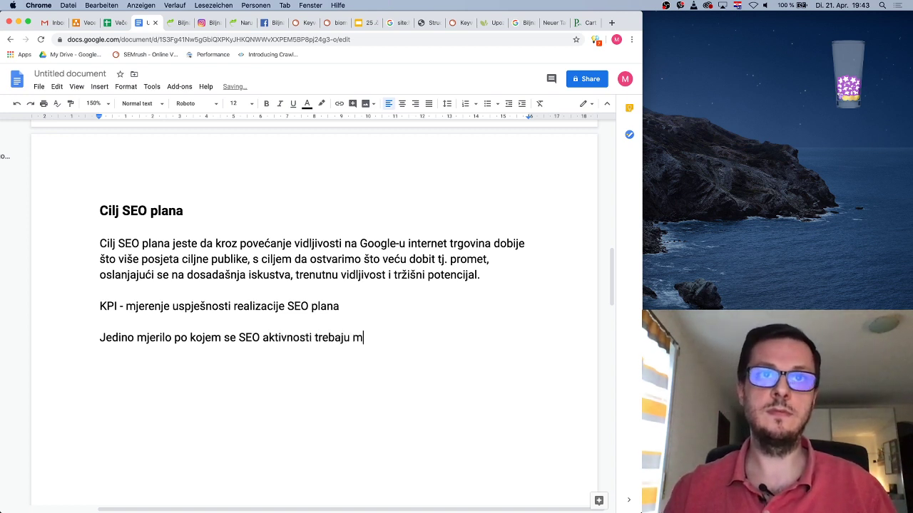
{"action": "type", "text": "jeriti u ovom"}
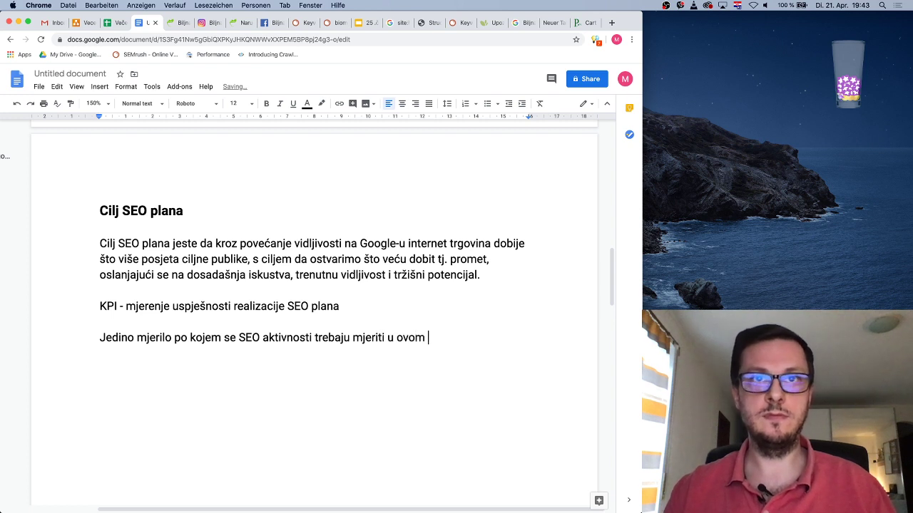
{"action": "key", "text": "BackSpace"}
{"action": "key", "text": "BackSpace"}
{"action": "key", "text": "BackSpace"}
{"action": "type", "text": "ovo"}
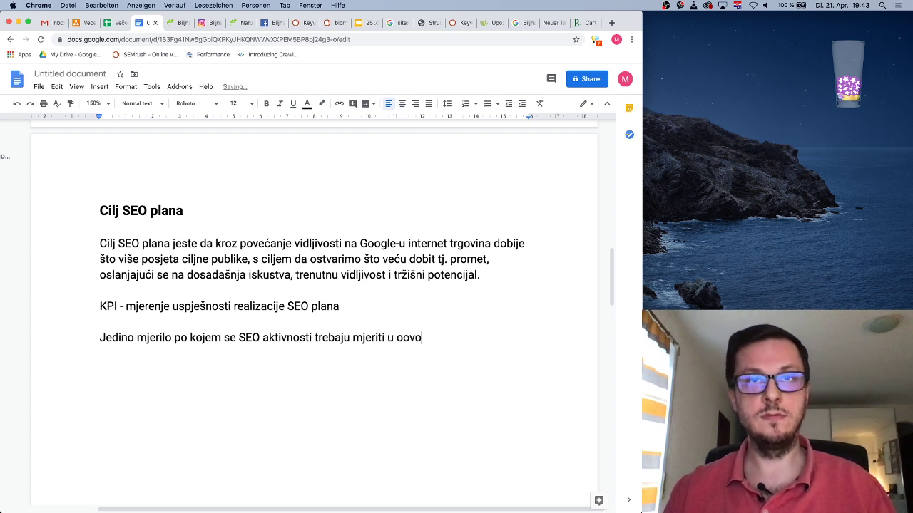
{"action": "type", "text": "m p"}
{"action": "key", "text": "BackSpace"}
{"action": "key", "text": "BackSpace"}
{"action": "key", "text": "BackSpace"}
{"action": "key", "text": "BackSpace"}
{"action": "key", "text": "BackSpace"}
{"action": "key", "text": "BackSpace"}
{"action": "type", "text": "vom p"}
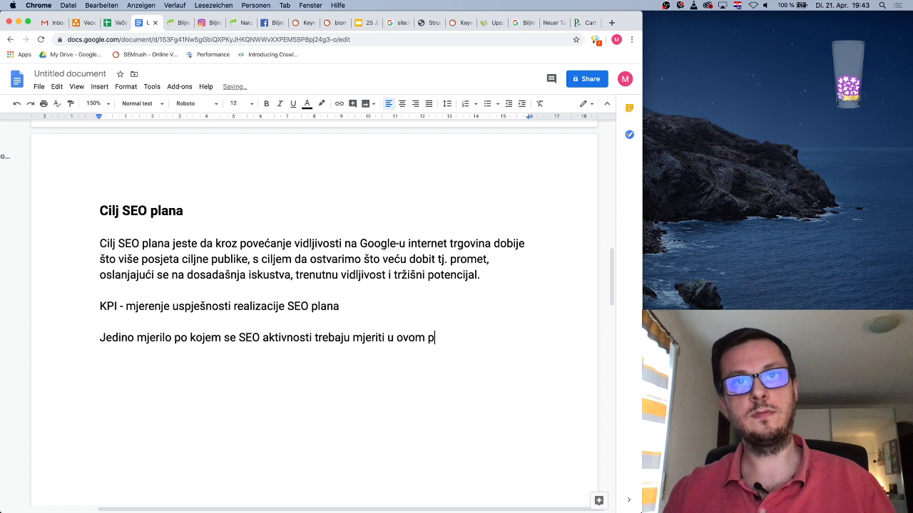
{"action": "type", "text": "ro"}
{"action": "key", "text": "BackSpace"}
{"action": "type", "text": "rojektu"}
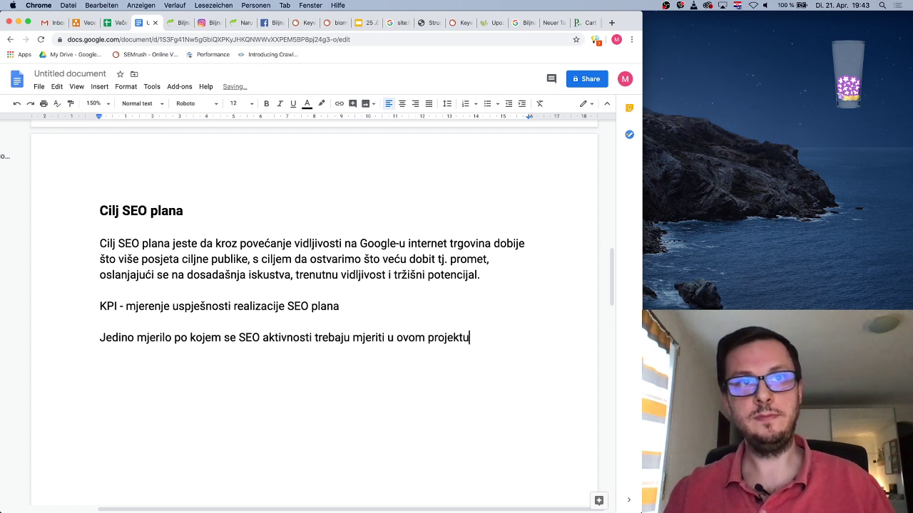
{"action": "type", "text": " je"}
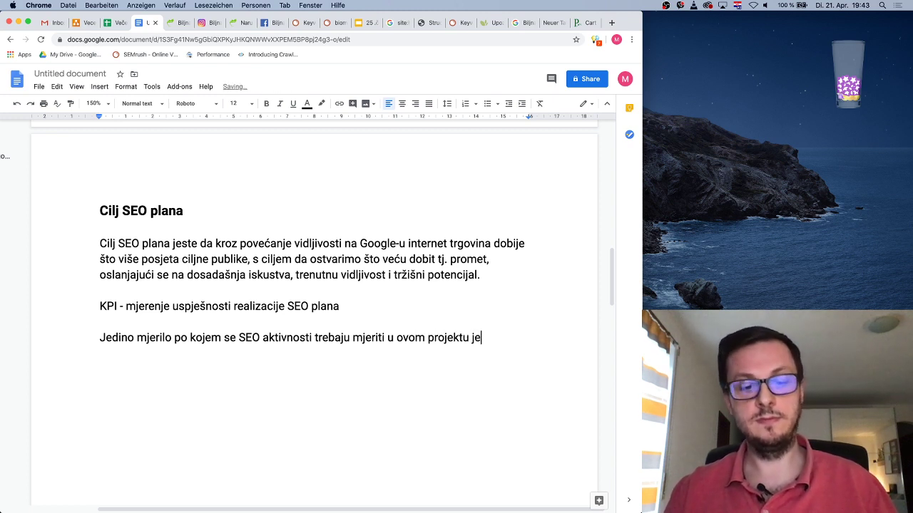
{"action": "type", "text": "ste pove"}
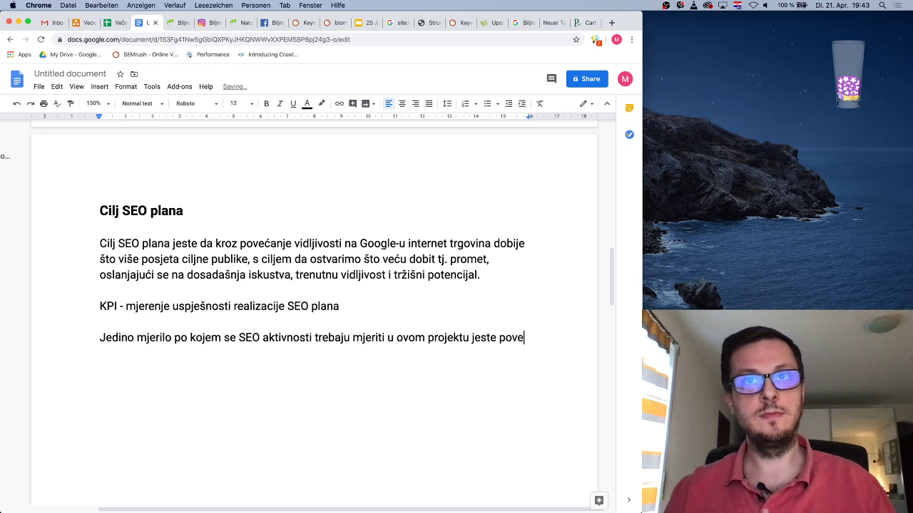
{"action": "type", "text": "ćanje"}
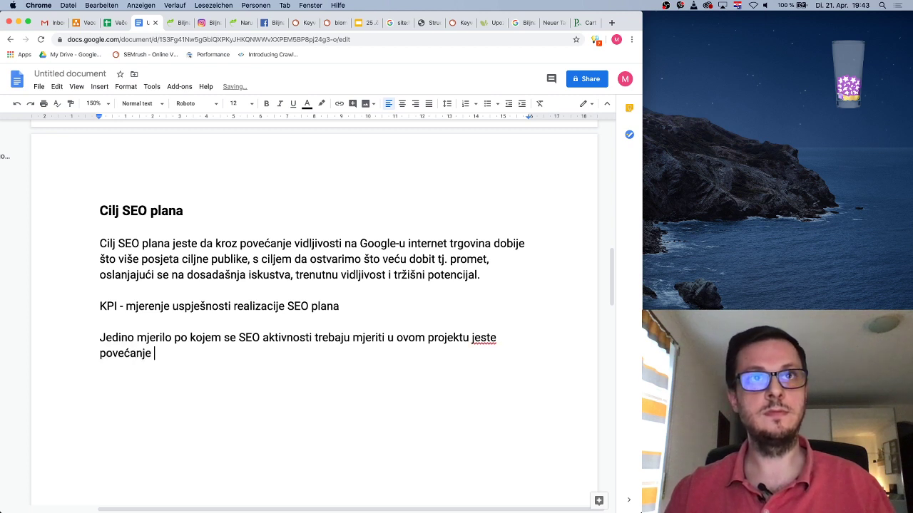
{"action": "type", "text": " prodaje"}
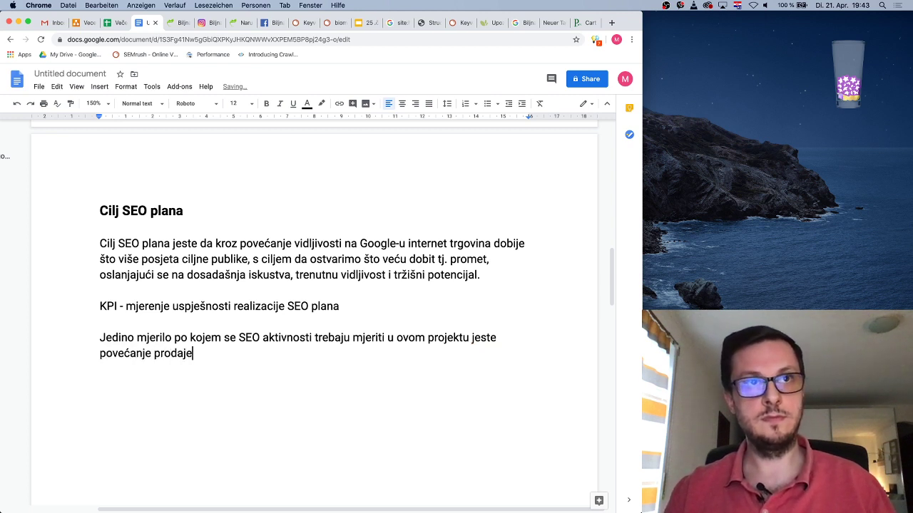
{"action": "type", "text": " gledajući kroz "}
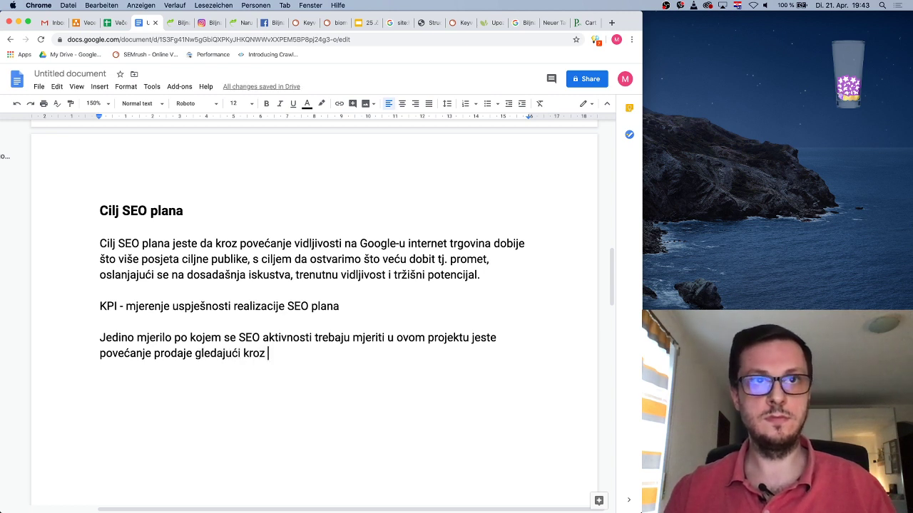
{"action": "type", "text": "razli"}
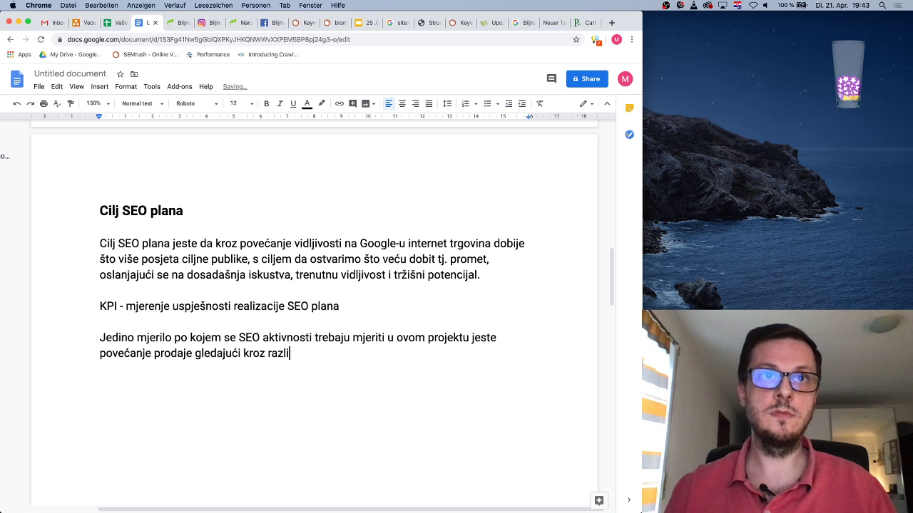
{"action": "type", "text": "ku u prometu"}
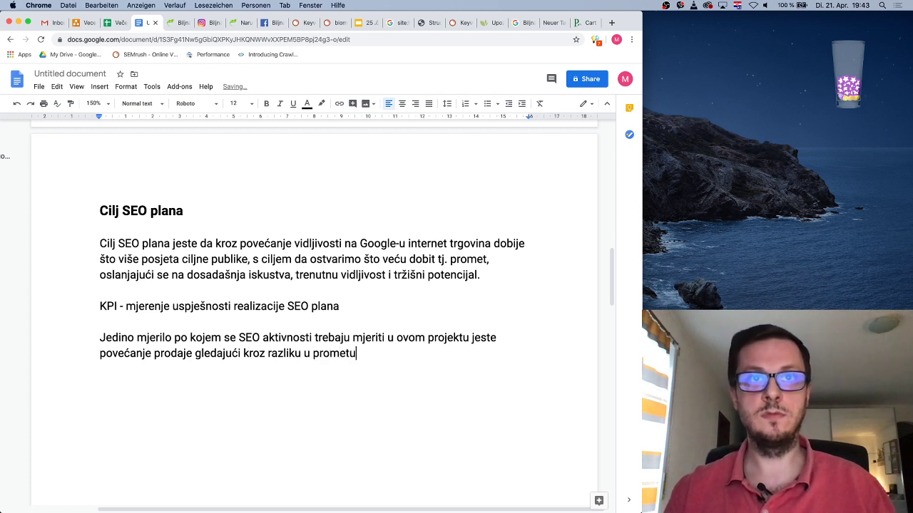
{"action": "type", "text": " prije"}
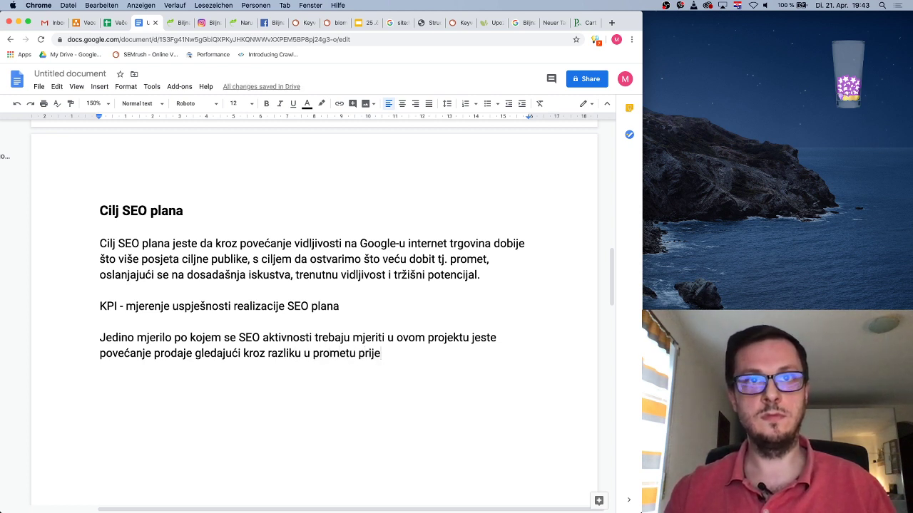
{"action": "type", "text": " i poslije rea"}
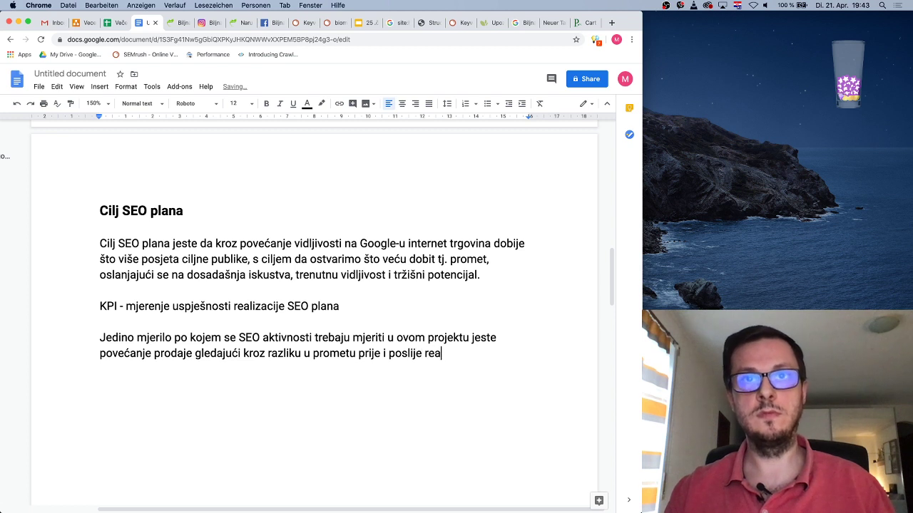
{"action": "type", "text": "lizacije, ni"}
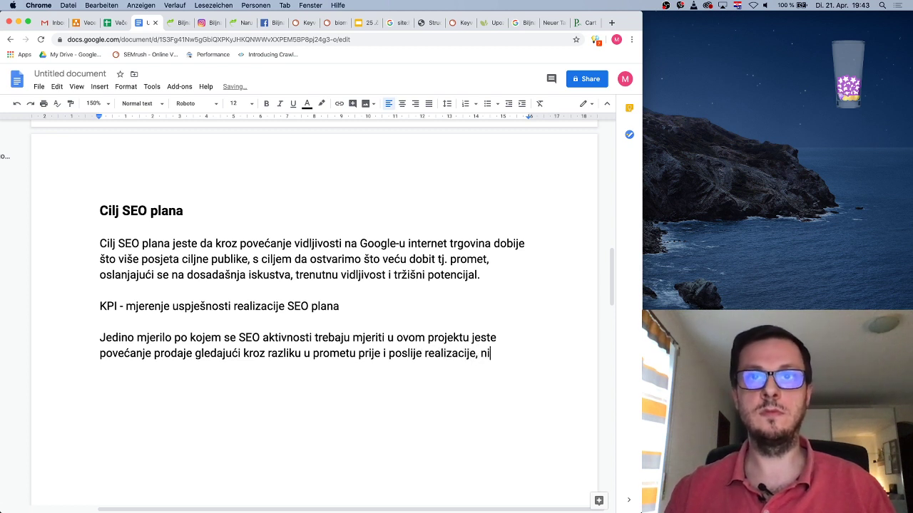
{"action": "type", "text": "pošto po bro"}
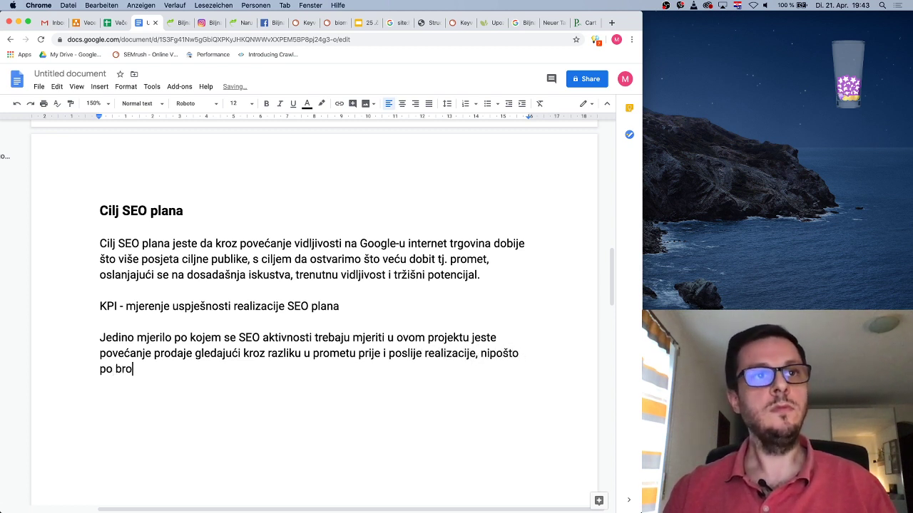
{"action": "type", "text": "ju narudž"}
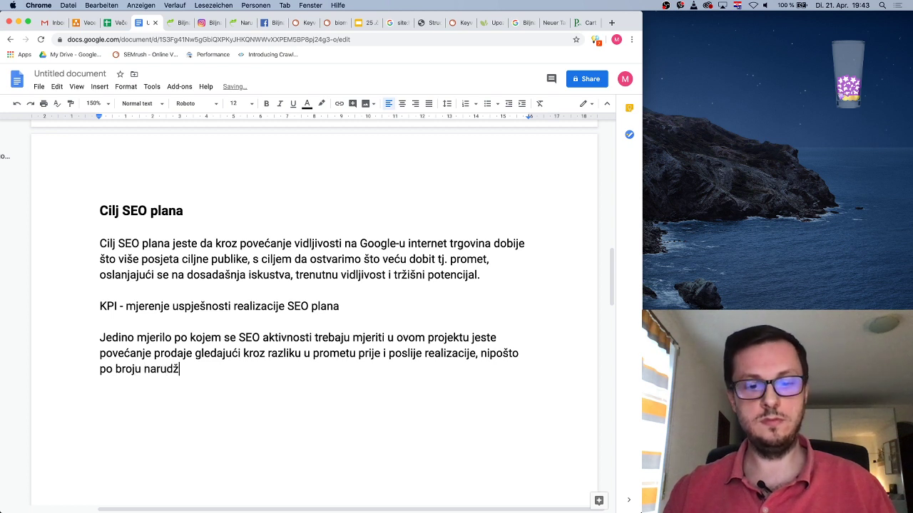
{"action": "type", "text": "bi, zato što "}
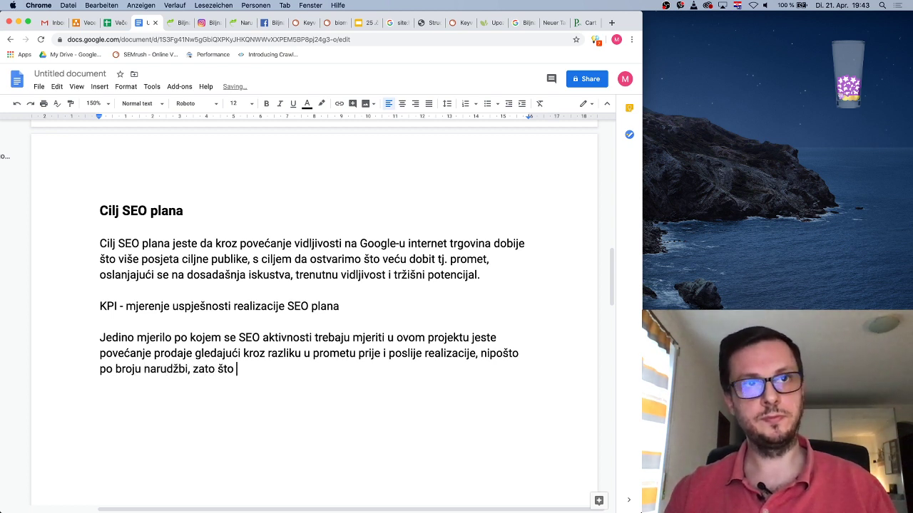
{"action": "type", "text": "želimo da "}
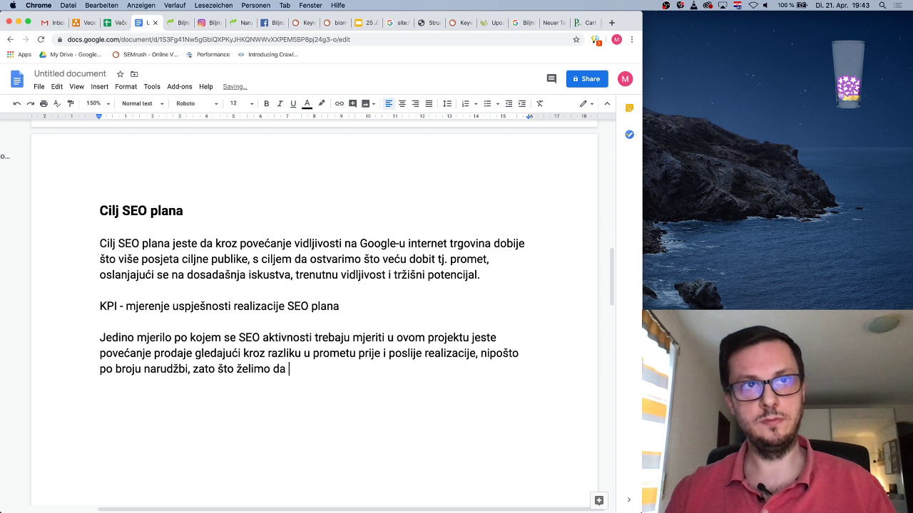
{"action": "type", "text": "do"}
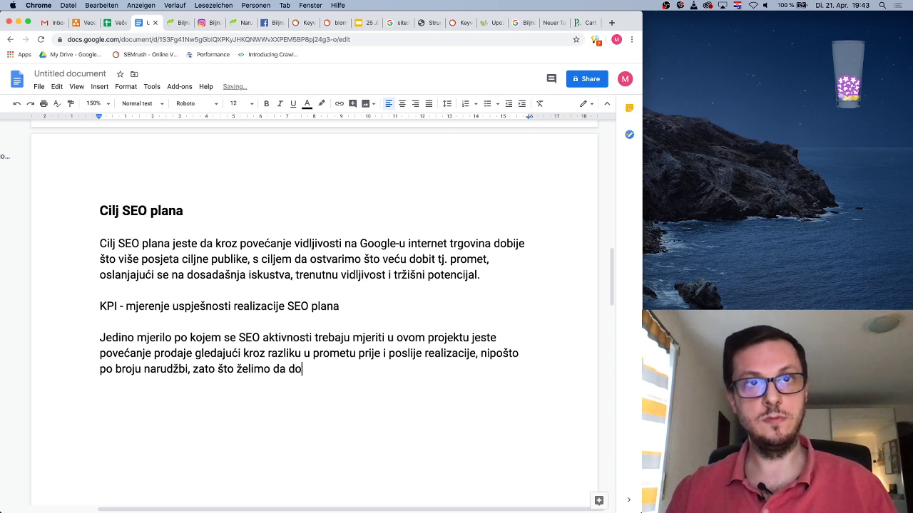
{"action": "type", "text": "vodimo potencijalne kupce"}
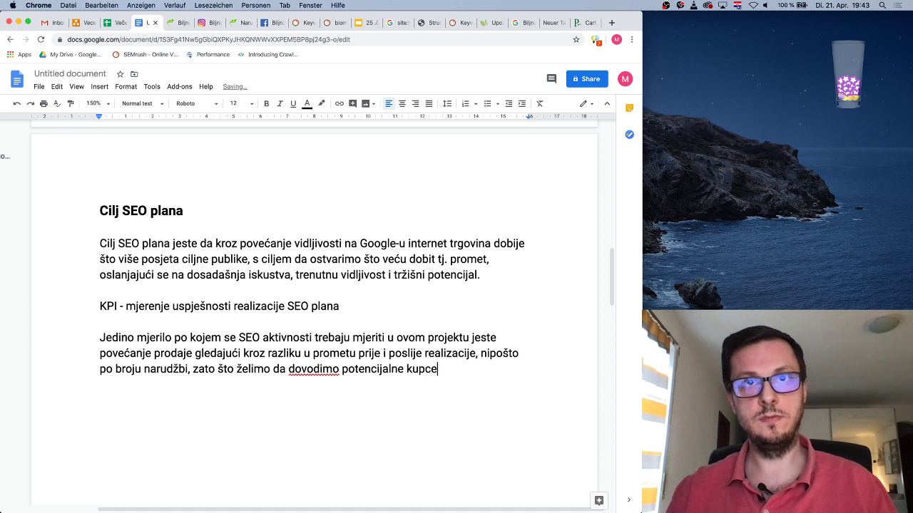
{"action": "type", "text": " koji kroz svoje"}
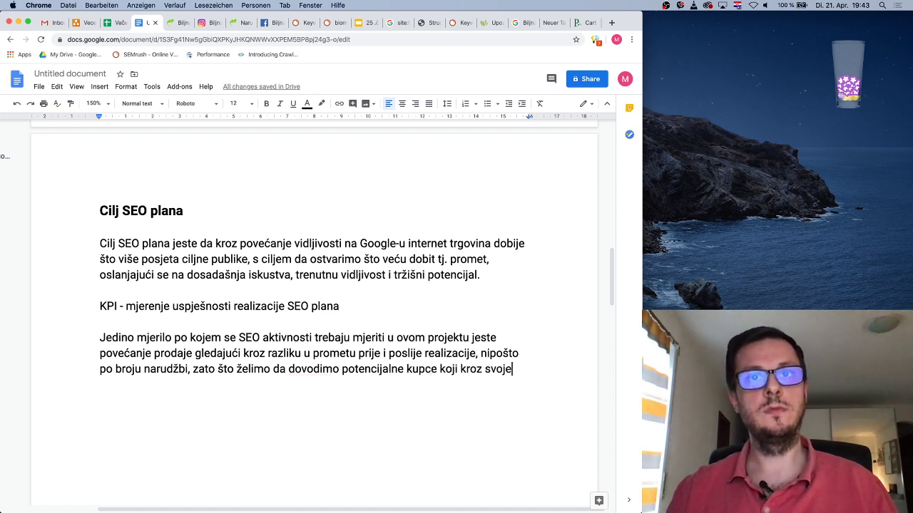
{"action": "type", "text": " GOogl"}
{"action": "key", "text": "BackSpace"}
{"action": "key", "text": "BackSpace"}
{"action": "key", "text": "BackSpace"}
{"action": "key", "text": "BackSpace"}
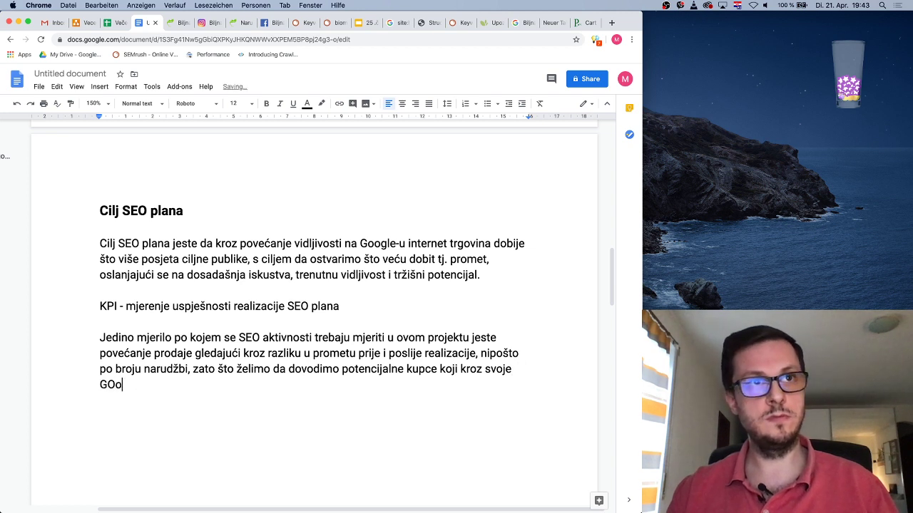
{"action": "type", "text": "oogle pretrage odaju"}
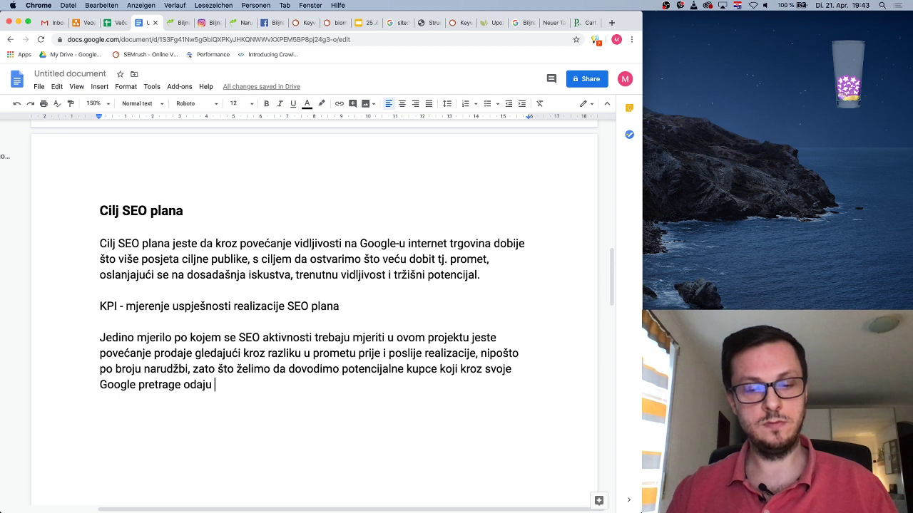
{"action": "type", "text": " utisak "}
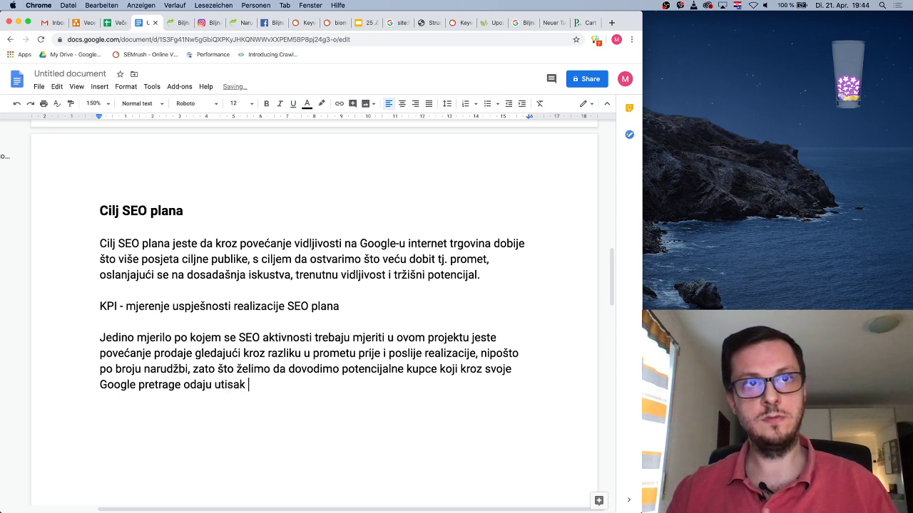
{"action": "type", "text": "da će im prosj"}
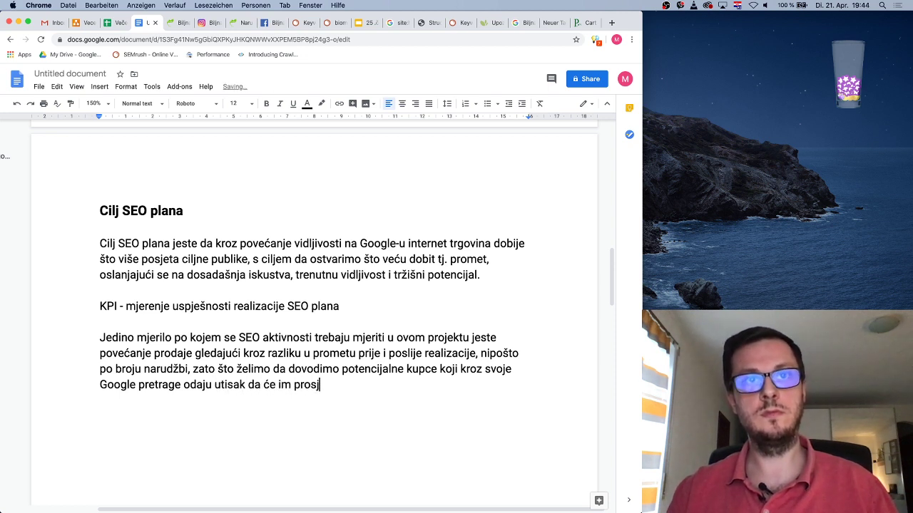
{"action": "type", "text": "ećna k"}
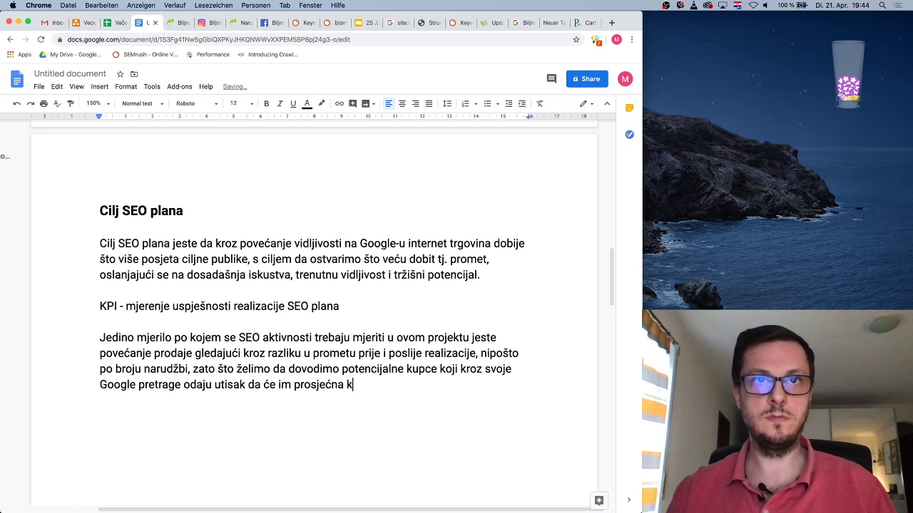
{"action": "type", "text": "upovina biti"}
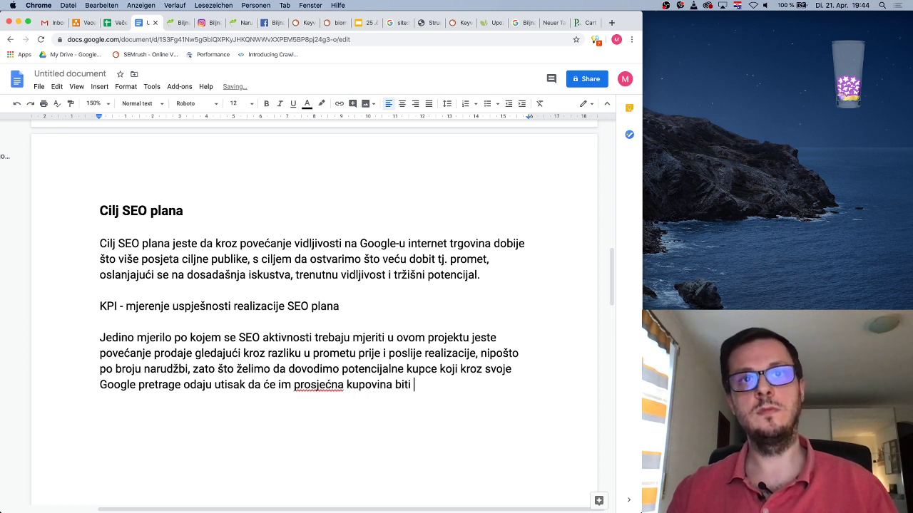
{"action": "type", "text": " veća"}
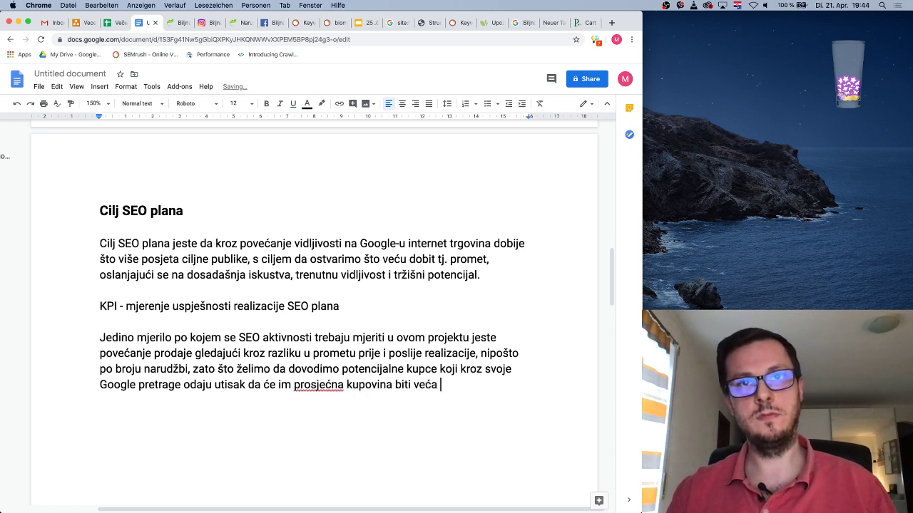
{"action": "key", "text": "BackSpace"}
{"action": "key", "text": "BackSpace"}
{"action": "key", "text": "BackSpace"}
{"action": "key", "text": "BackSpace"}
{"action": "key", "text": "BackSpace"}
{"action": "type", "text": "nadprosjećna."}
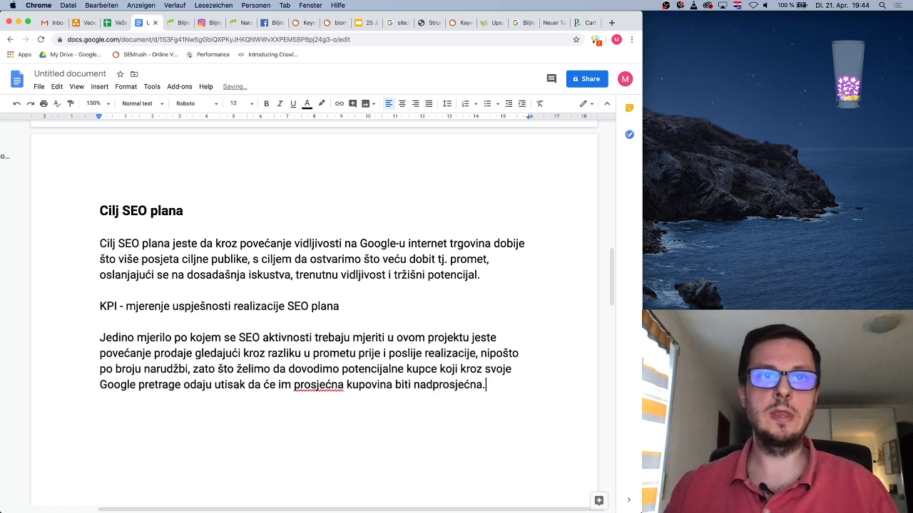
Correct 'prosjećna' and 'nadprosjećna' to 'prosječna' and 'nadprosječna' via spelling suggestions
{"action": "right_click", "coordinate": [331, 385]}
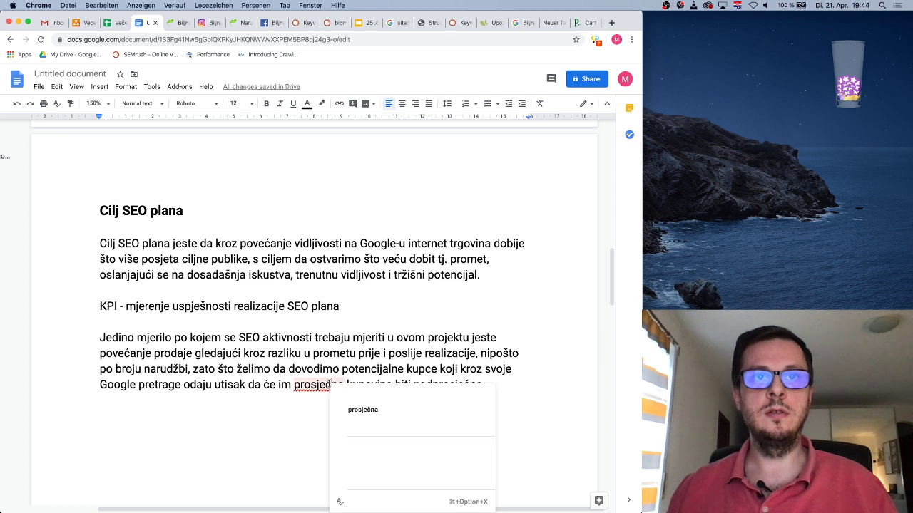
{"action": "left_click", "coordinate": [363, 410]}
{"action": "right_click", "coordinate": [442, 386]}
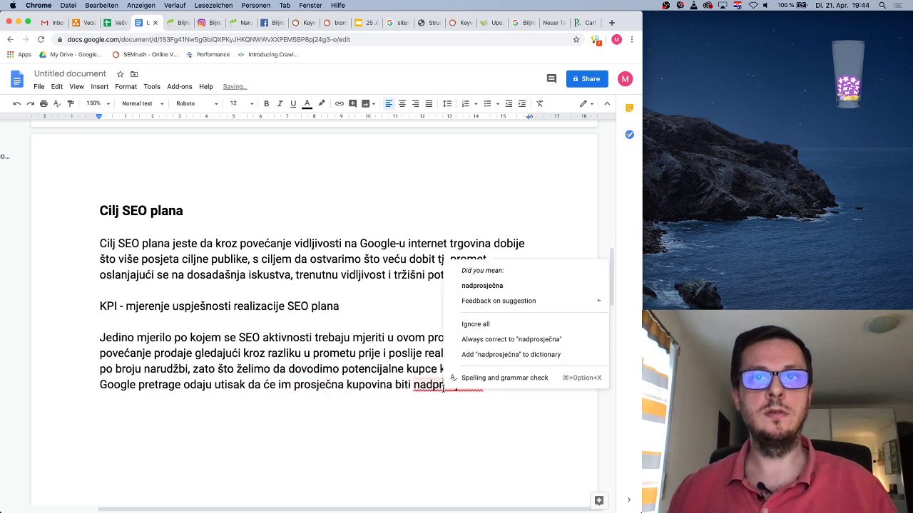
{"action": "left_click", "coordinate": [490, 287]}
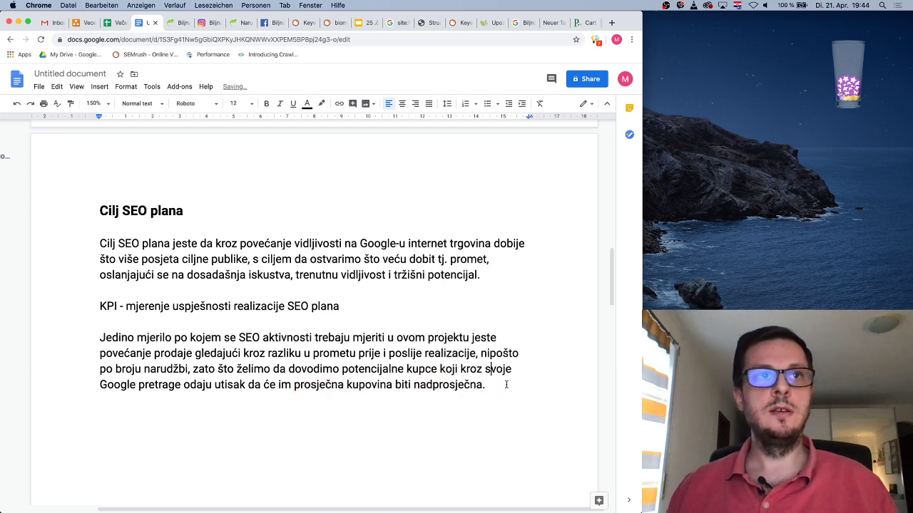
{"action": "left_click_drag", "start_coordinate": [343, 307], "coordinate": [101, 306]}
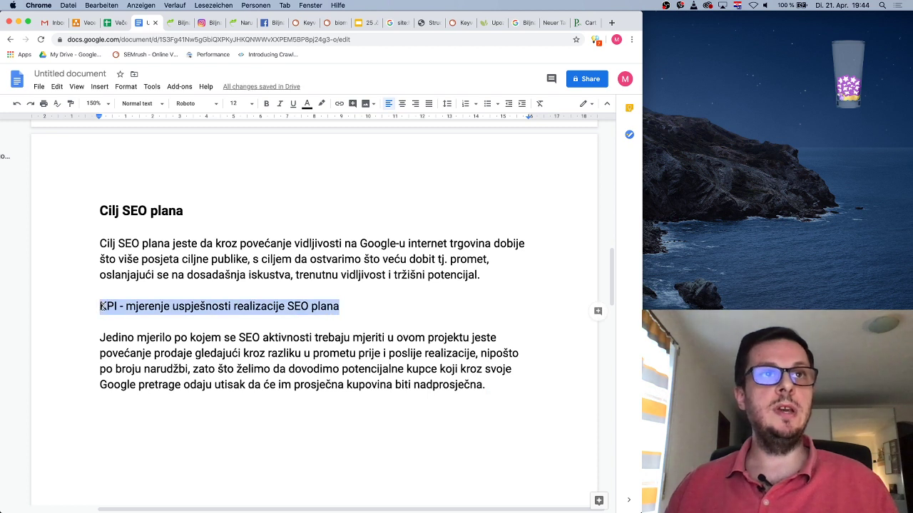
{"action": "left_click", "coordinate": [257, 105]}
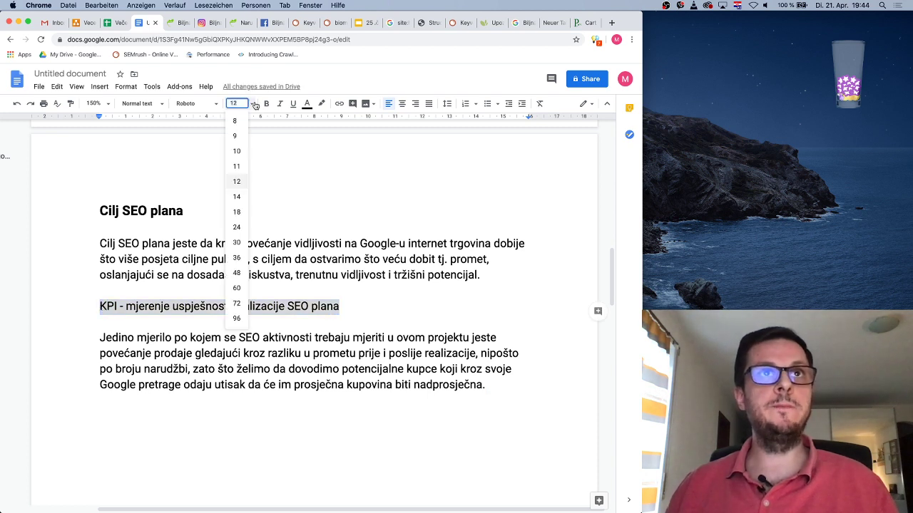
{"action": "left_click", "coordinate": [240, 197]}
{"action": "type", "text": "pampadas.com"}
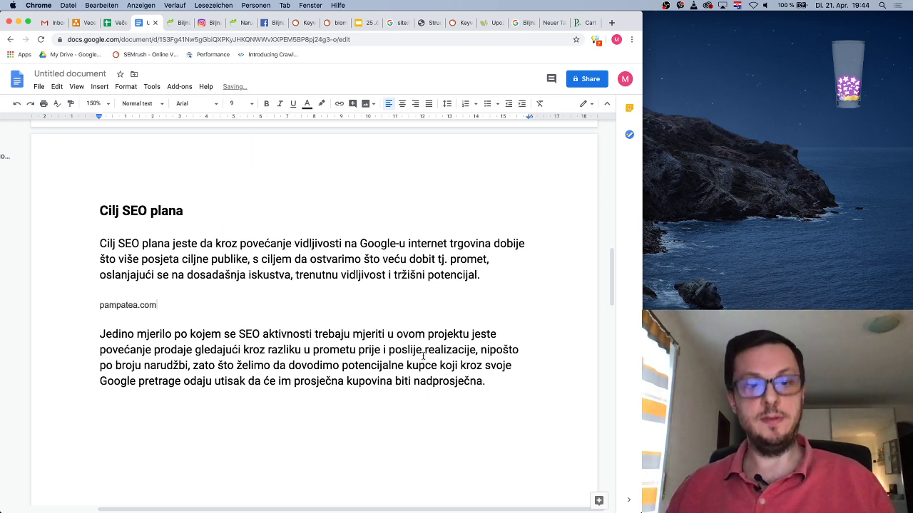
{"action": "key", "text": "super+z"}
{"action": "key", "text": "super+b"}
{"action": "left_click", "coordinate": [280, 307]}
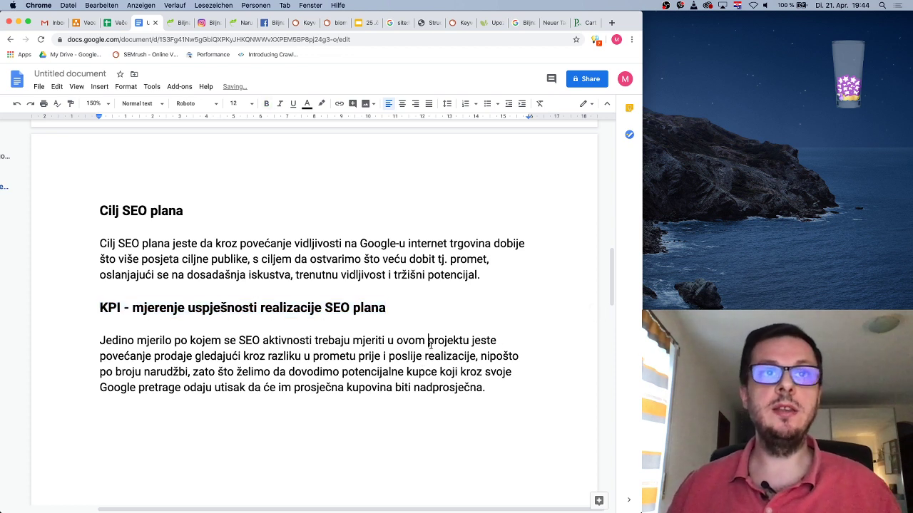
{"action": "left_click", "coordinate": [333, 306]}
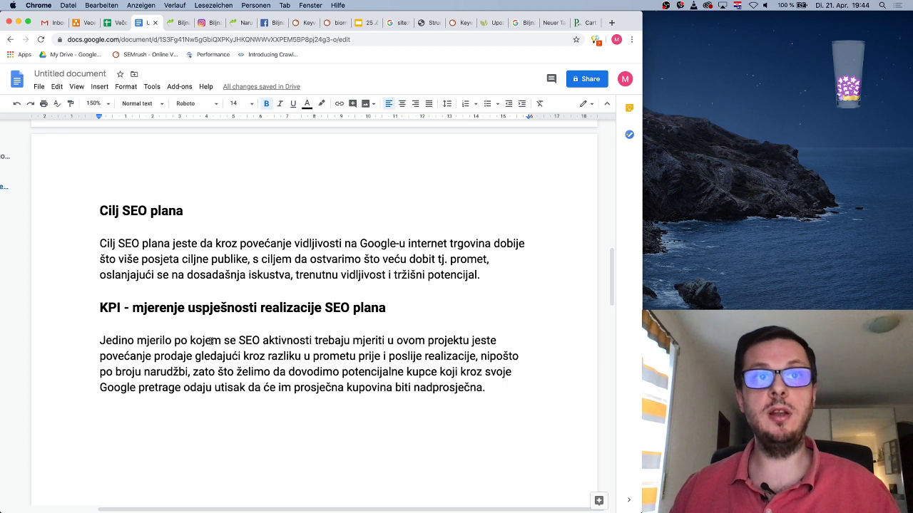
{"action": "left_click_drag", "start_coordinate": [240, 340], "coordinate": [468, 340]}
{"action": "left_click", "coordinate": [364, 342]}
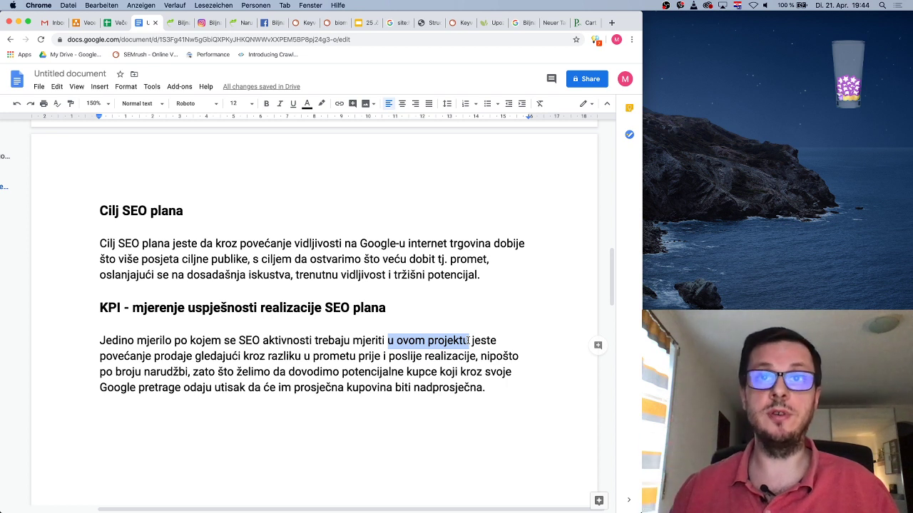
{"action": "left_click", "coordinate": [469, 340]}
{"action": "left_click", "coordinate": [172, 356]}
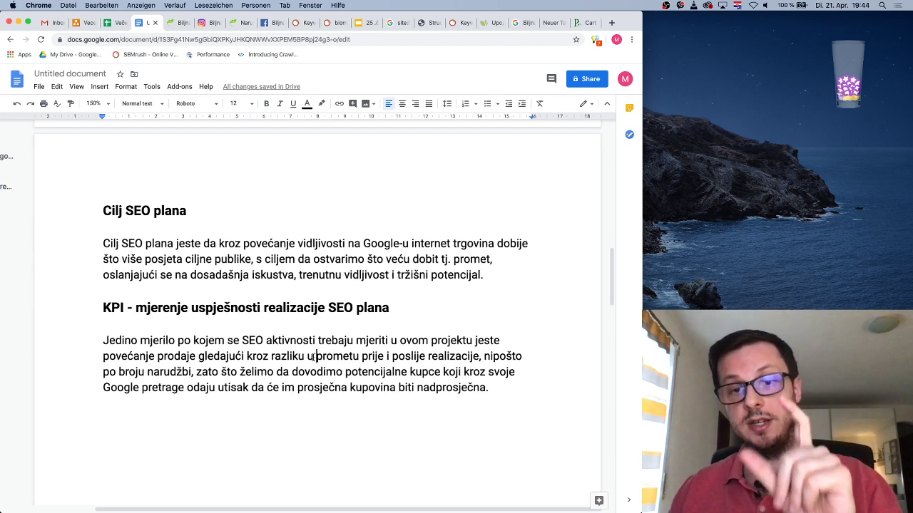
{"action": "left_click", "coordinate": [315, 356]}
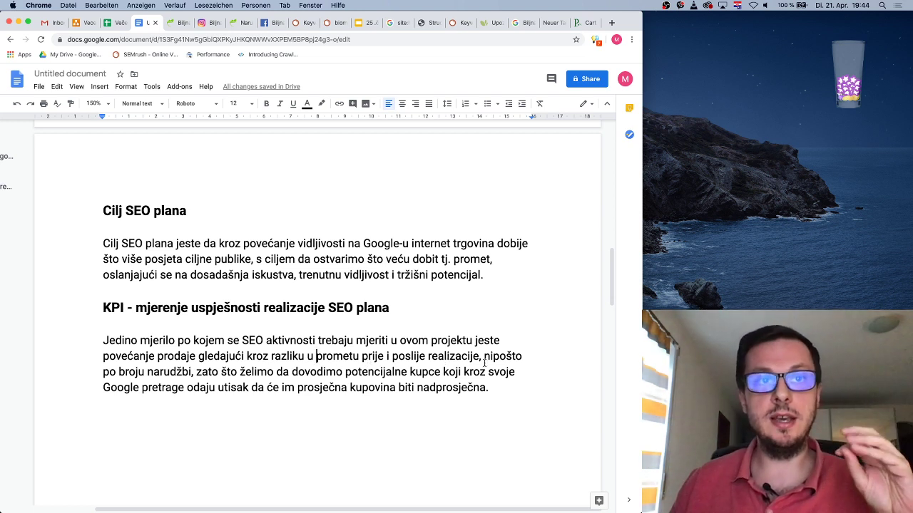
{"action": "left_click_drag", "start_coordinate": [484, 358], "coordinate": [193, 374]}
{"action": "left_click", "coordinate": [197, 373]}
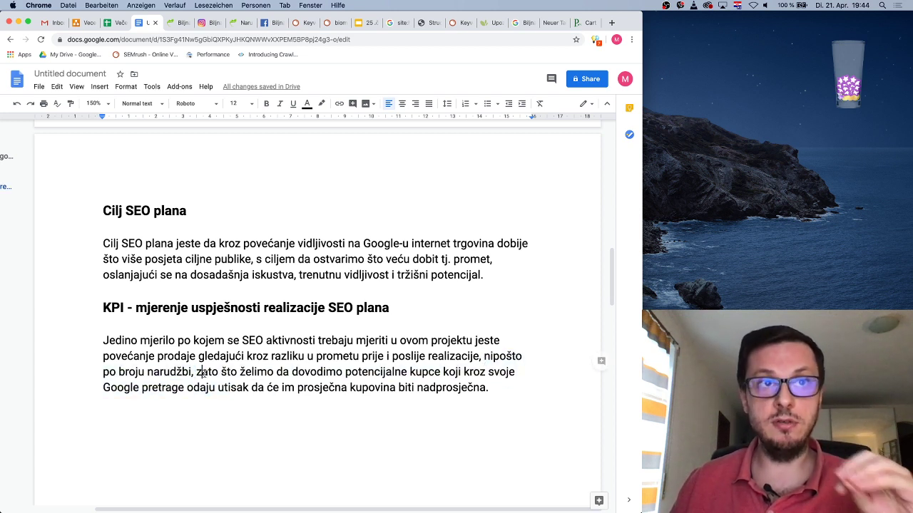
{"action": "left_click", "coordinate": [275, 372]}
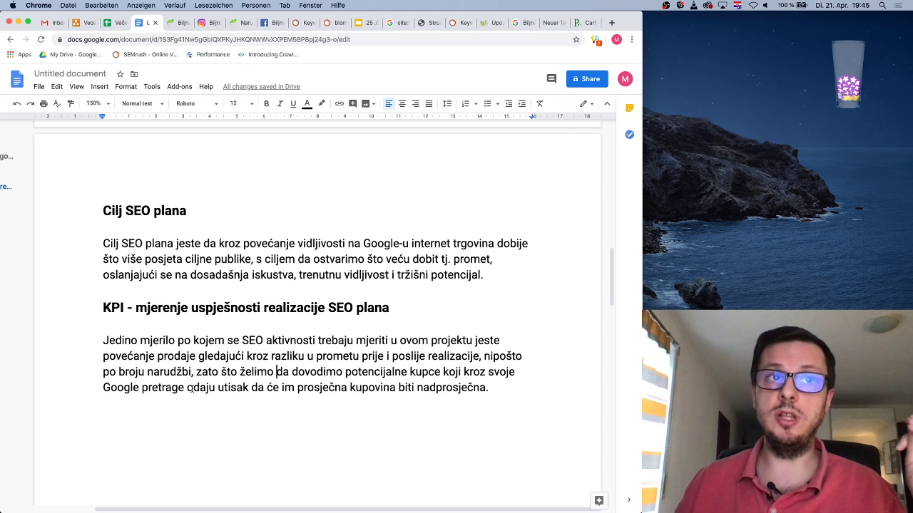
{"action": "left_click_drag", "start_coordinate": [188, 389], "coordinate": [249, 388]}
{"action": "left_click", "coordinate": [259, 389]}
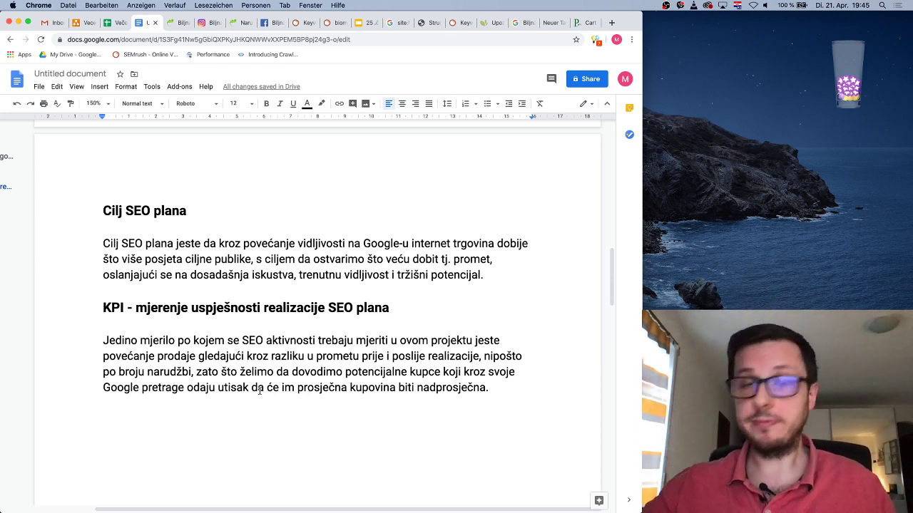
After the KPI paragraph, type the line 'Vremenski roadmap' and leave an empty line beneath it
{"action": "double_click", "coordinate": [520, 388]}
{"action": "key", "text": "Return"}
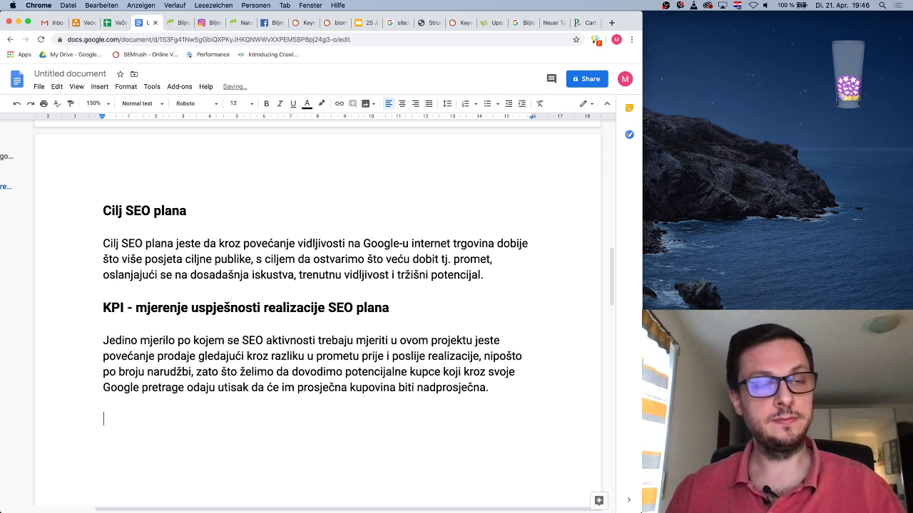
{"action": "type", "text": "Roadpa"}
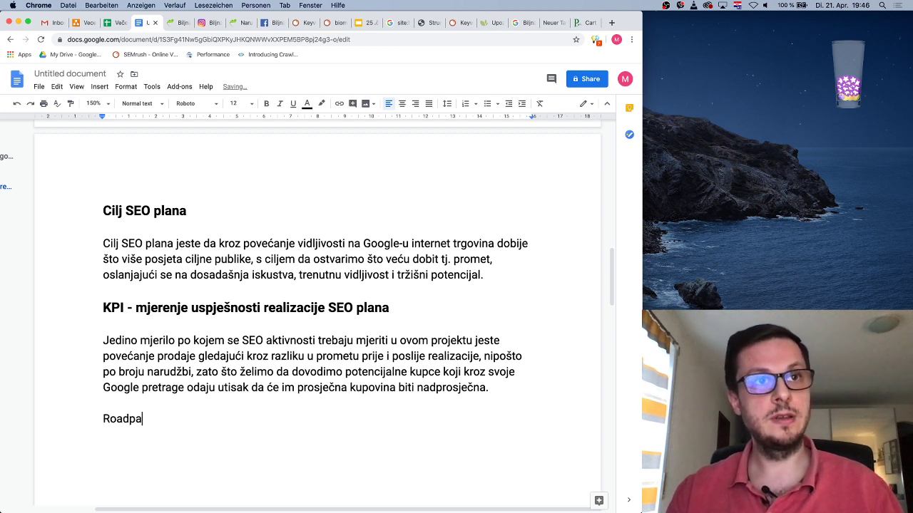
{"action": "key", "text": "BackSpace"}
{"action": "key", "text": "BackSpace"}
{"action": "type", "text": "am"}
{"action": "key", "text": "BackSpace"}
{"action": "key", "text": "BackSpace"}
{"action": "type", "text": "m"}
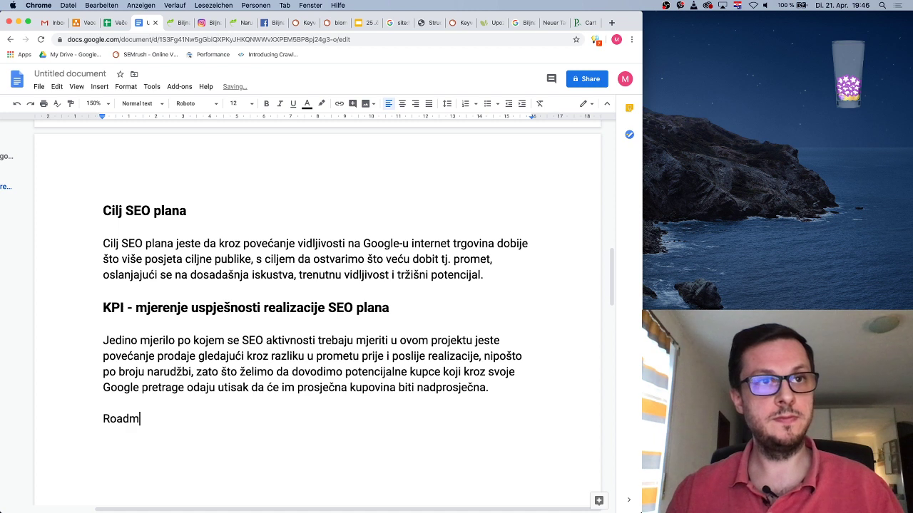
{"action": "key", "text": "BackSpace"}
{"action": "key", "text": "BackSpace"}
{"action": "key", "text": "BackSpace"}
{"action": "key", "text": "BackSpace"}
{"action": "key", "text": "BackSpace"}
{"action": "type", "text": "Vremenski raod"}
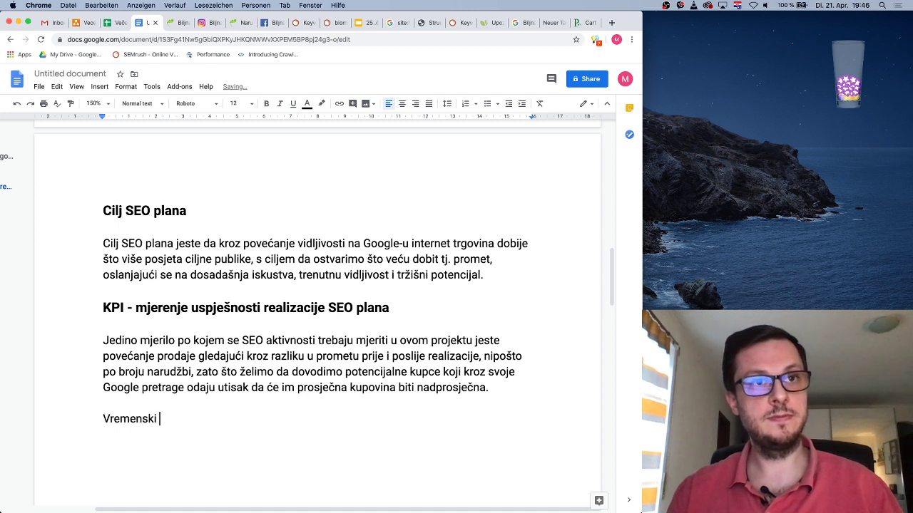
{"action": "key", "text": "BackSpace"}
{"action": "key", "text": "BackSpace"}
{"action": "key", "text": "BackSpace"}
{"action": "type", "text": "oadmap"}
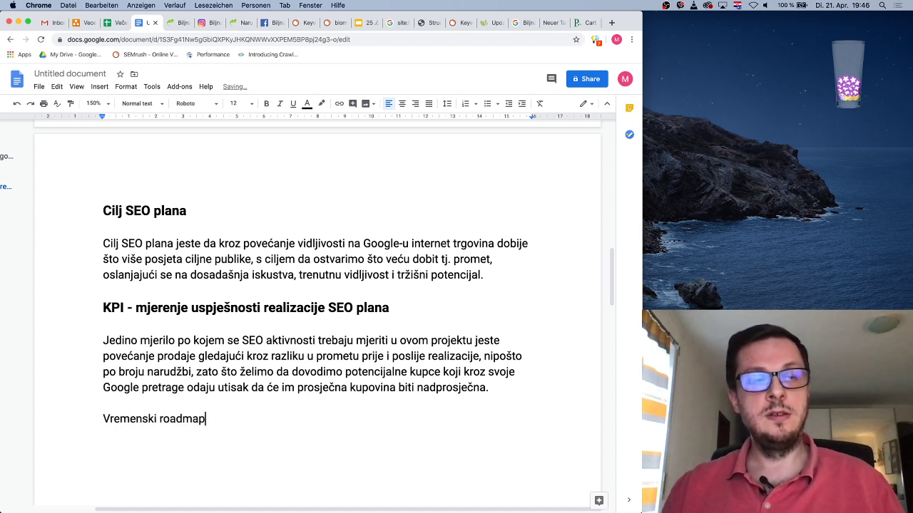
{"action": "key", "text": "Return"}
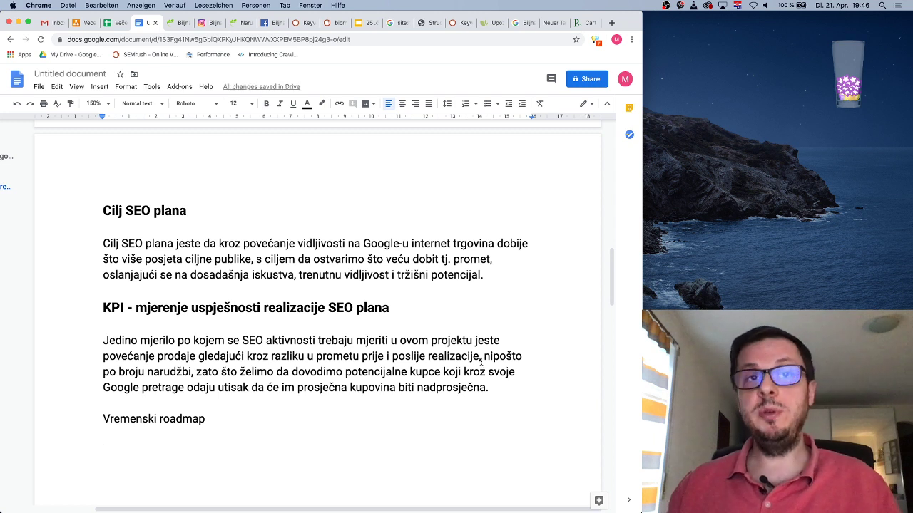
{"action": "scroll", "coordinate": [482, 362], "scroll_direction": "down", "scroll_amount": 2}
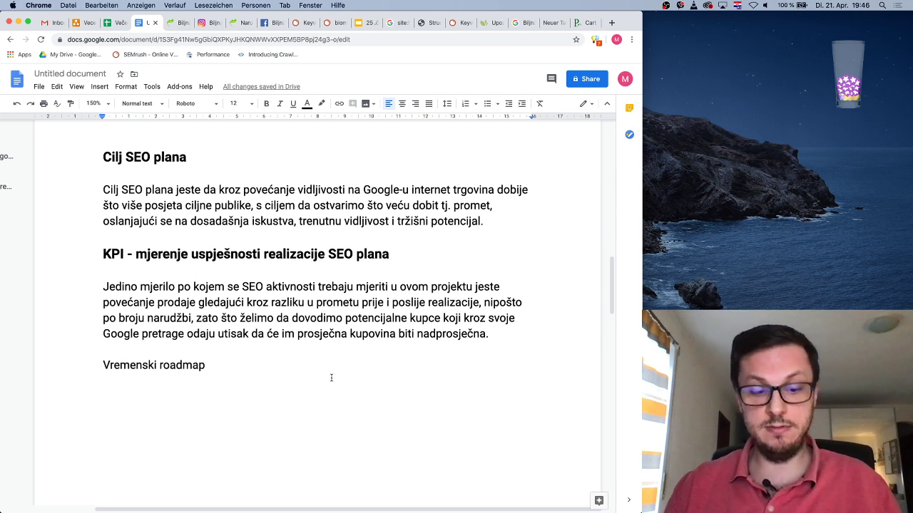
Write 'SEO plan će biti uručen 27. aprila 2020.godine, nakon toga će kratkoročno uslijediti'
{"action": "type", "text": "SEO pl"}
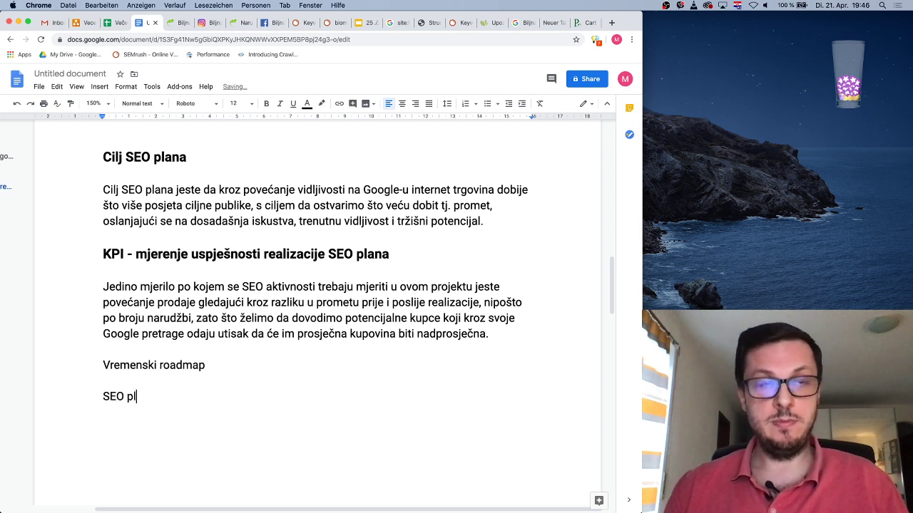
{"action": "type", "text": "an bi trebao biti gotov"}
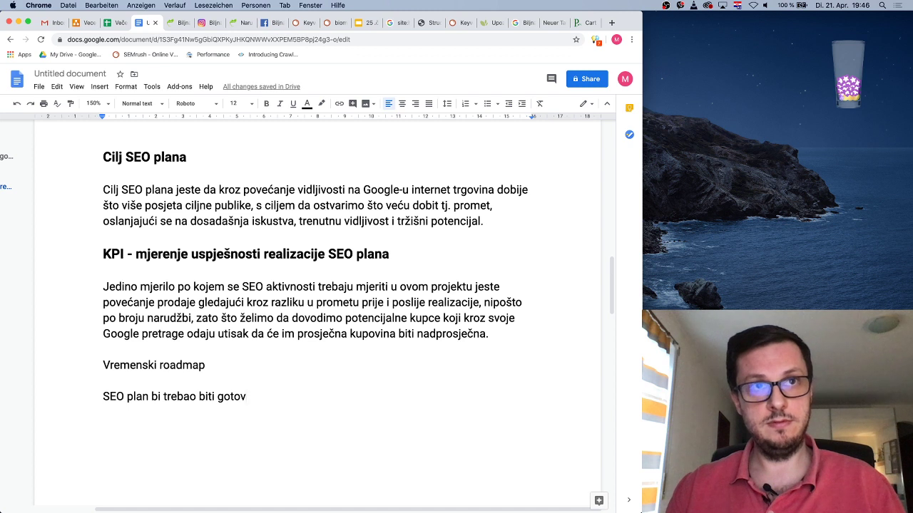
{"action": "key", "text": "BackSpace"}
{"action": "key", "text": "BackSpace"}
{"action": "key", "text": "BackSpace"}
{"action": "key", "text": "BackSpace"}
{"action": "key", "text": "BackSpace"}
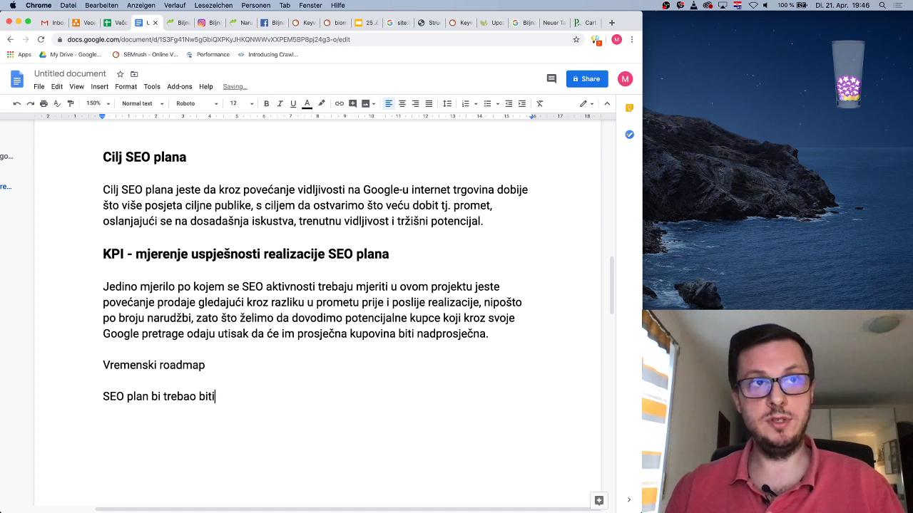
{"action": "key", "text": "BackSpace"}
{"action": "key", "text": "BackSpace"}
{"action": "key", "text": "BackSpace"}
{"action": "key", "text": "BackSpace"}
{"action": "key", "text": "BackSpace"}
{"action": "key", "text": "BackSpace"}
{"action": "key", "text": "BackSpace"}
{"action": "key", "text": "BackSpace"}
{"action": "key", "text": "BackSpace"}
{"action": "key", "text": "BackSpace"}
{"action": "key", "text": "BackSpace"}
{"action": "key", "text": "BackSpace"}
{"action": "key", "text": "BackSpace"}
{"action": "key", "text": "BackSpace"}
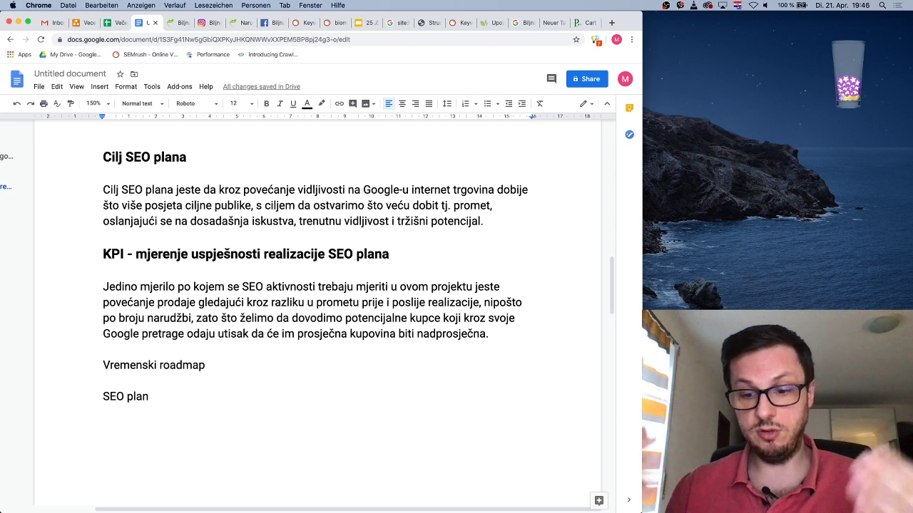
{"action": "type", "text": "će biti "}
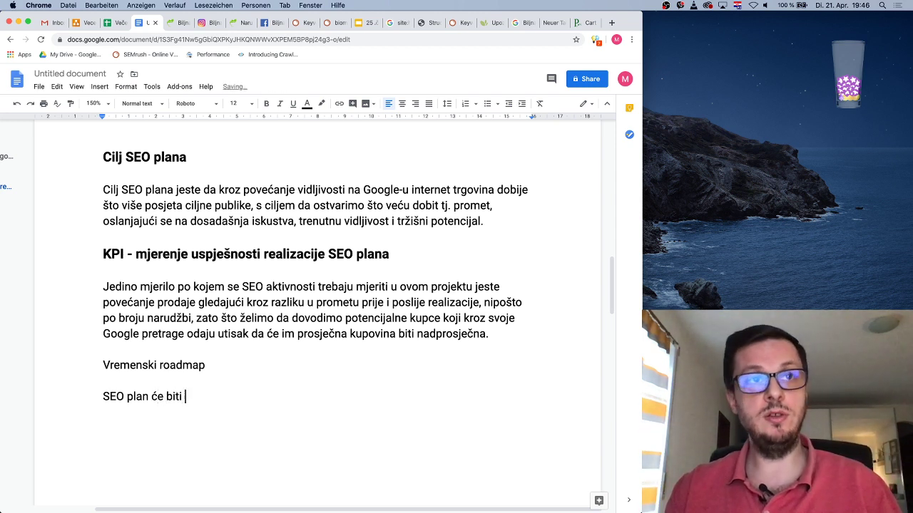
{"action": "type", "text": "uručen"}
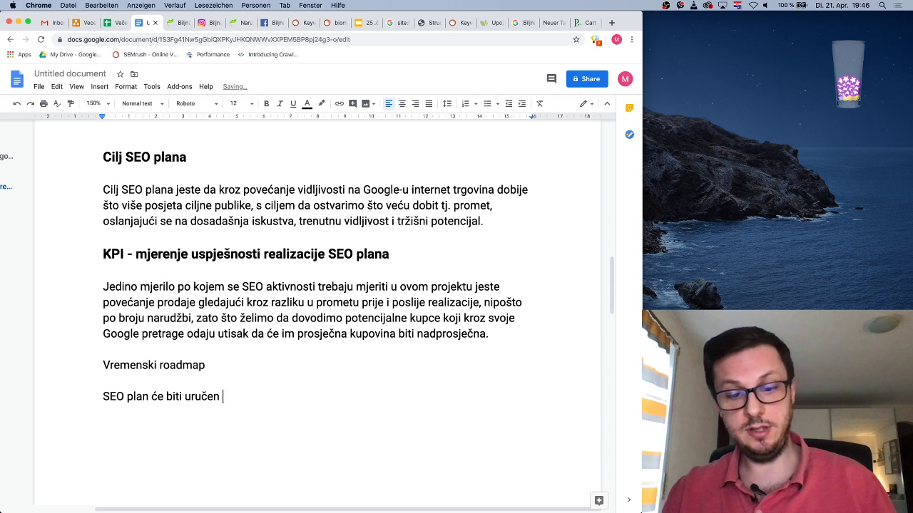
{"action": "type", "text": "27."}
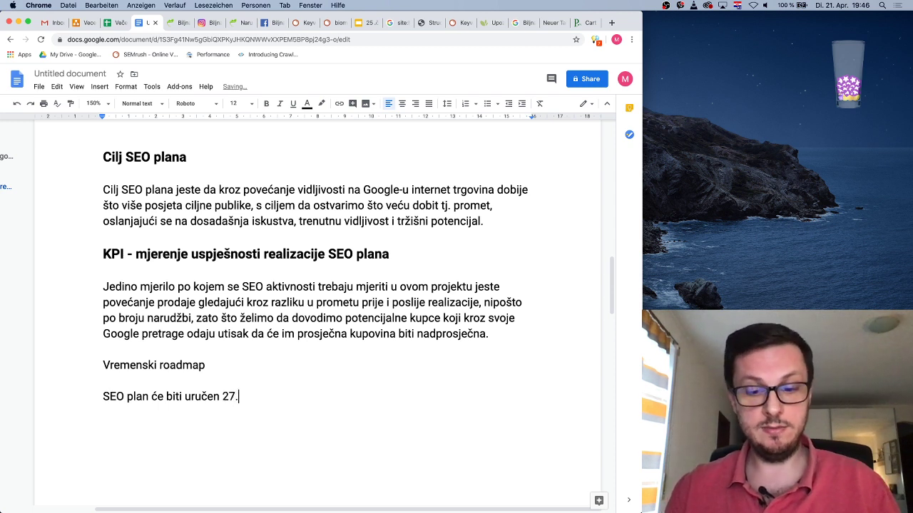
{"action": "type", "text": " aprila 2020"}
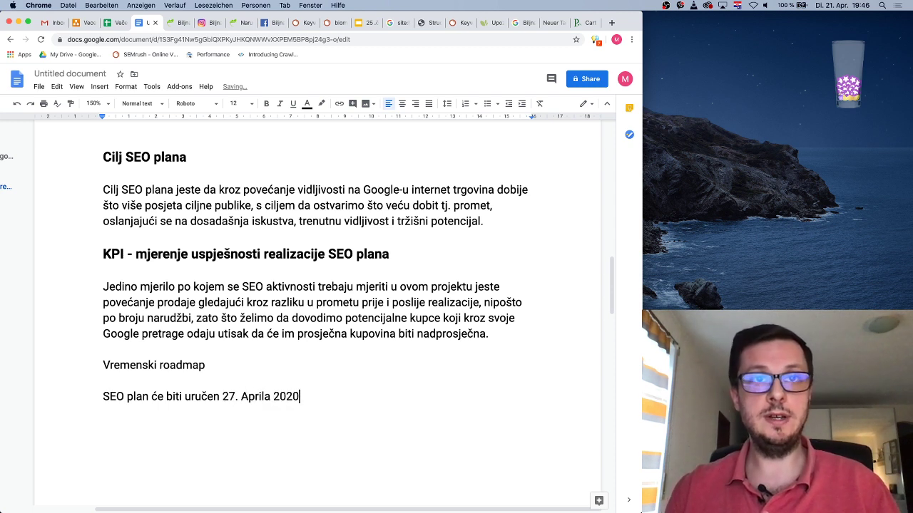
{"action": "type", "text": ".godi"}
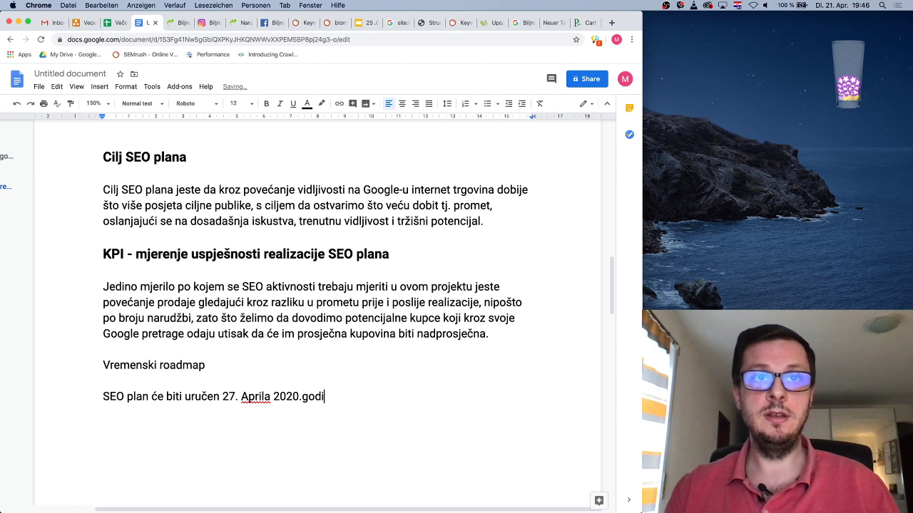
{"action": "type", "text": "ne, nakon toga "}
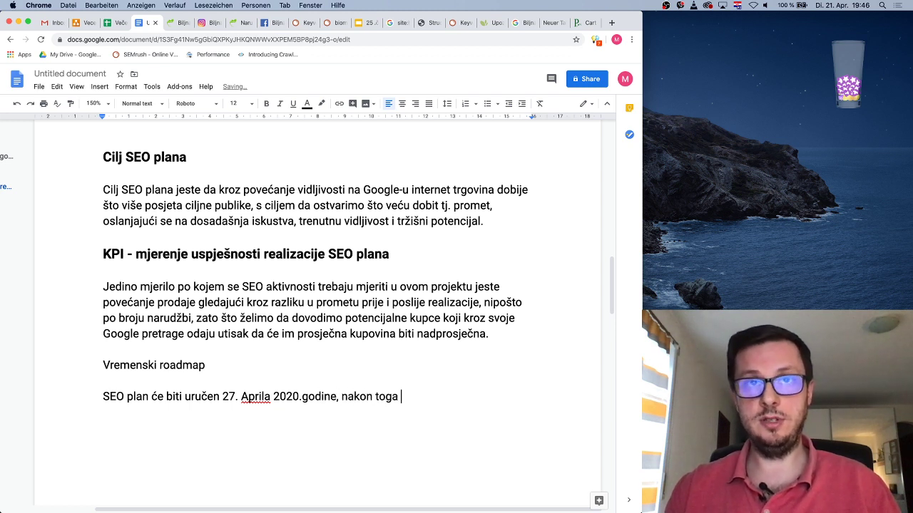
{"action": "type", "text": "će kr"}
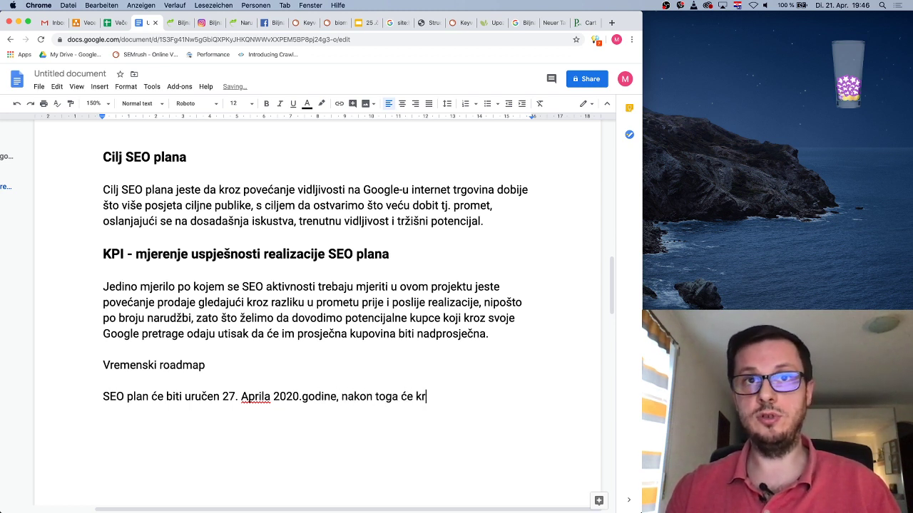
{"action": "type", "text": "atkora"}
{"action": "key", "text": "BackSpace"}
{"action": "key", "text": "BackSpace"}
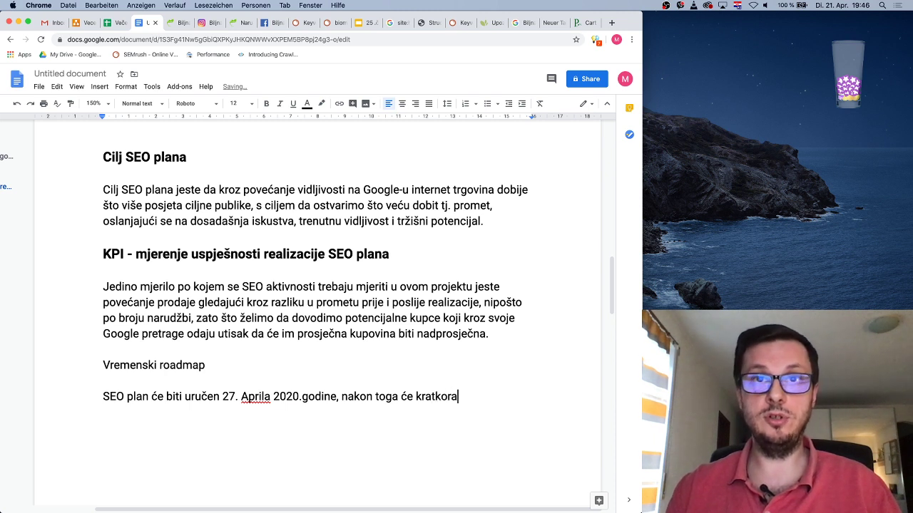
{"action": "type", "text": "roč"}
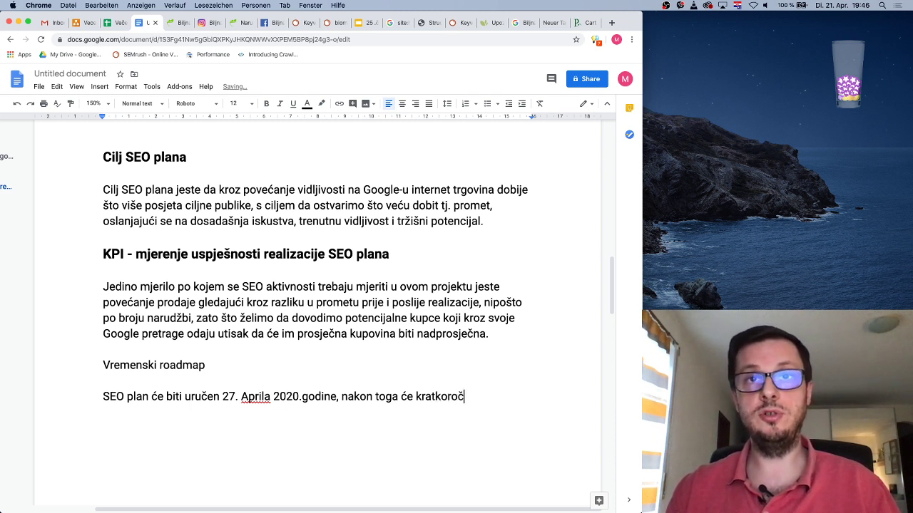
{"action": "type", "text": "no uslijediti"}
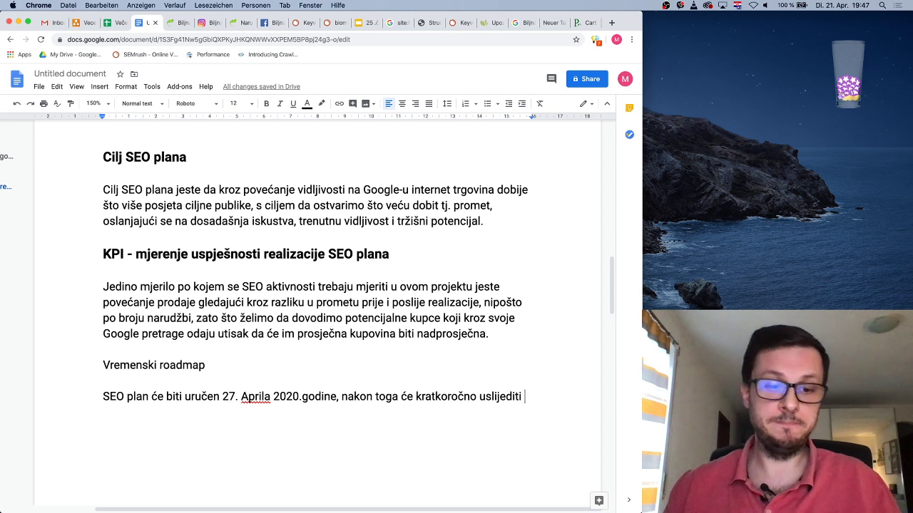
Lowercase 'aprila' and continue with the follow-up meeting and the agreed action plan
{"action": "double_click", "coordinate": [251, 396]}
{"action": "type", "text": "aprila 2020.godine, nakon toga će kratkoročno u"}
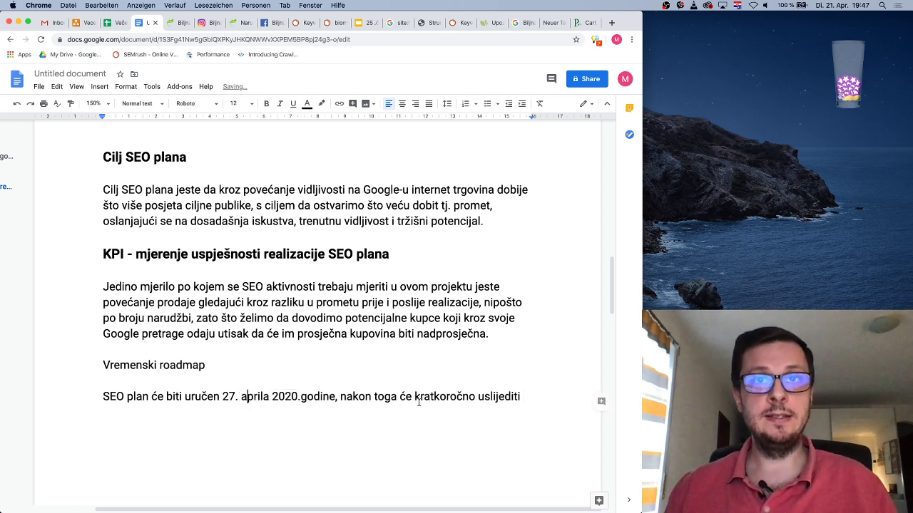
{"action": "type", "text": "slijediti sastana"}
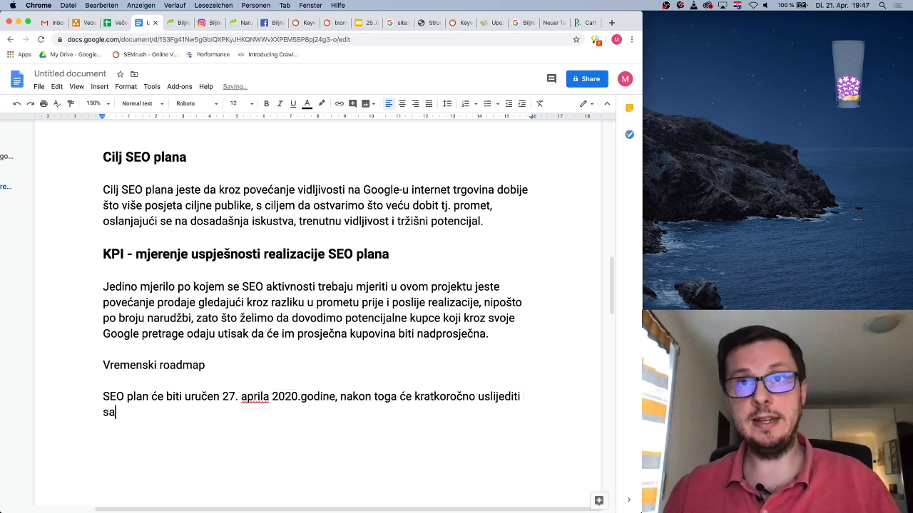
{"action": "type", "text": "k sa odg"}
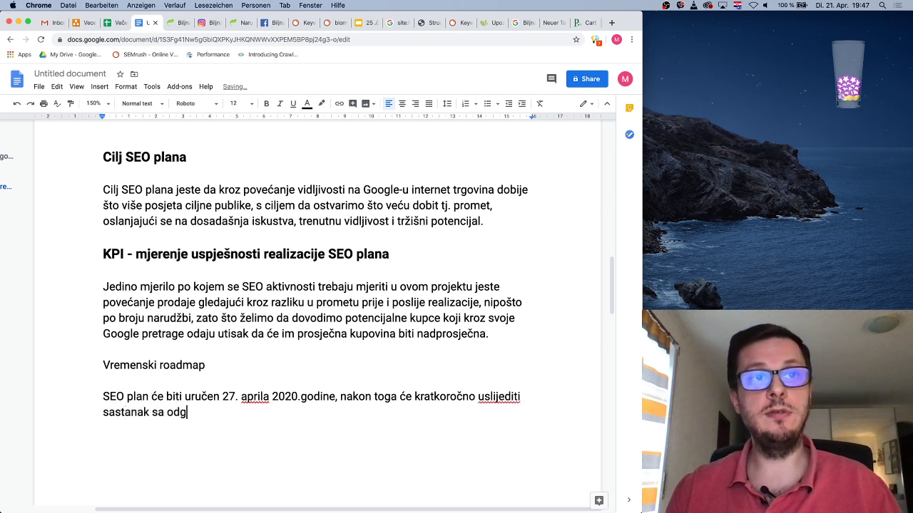
{"action": "type", "text": "ovornim licima i "}
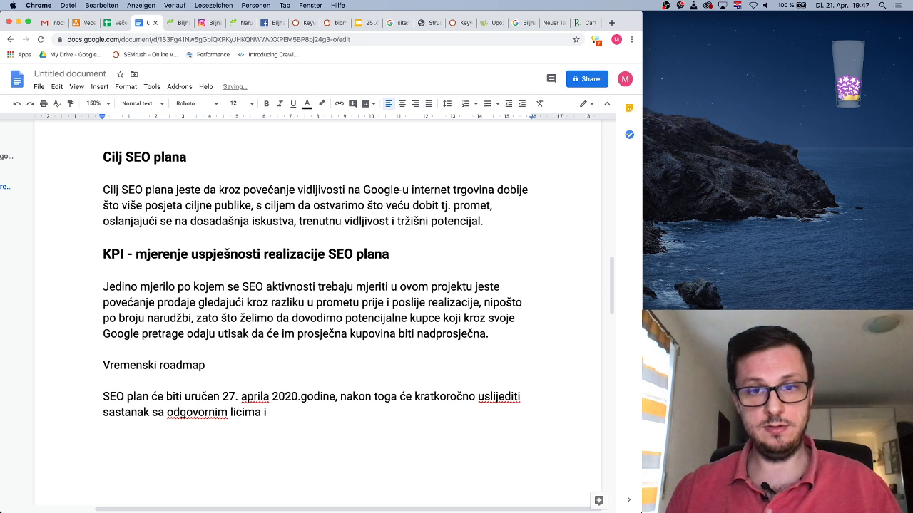
{"action": "type", "text": "bit "}
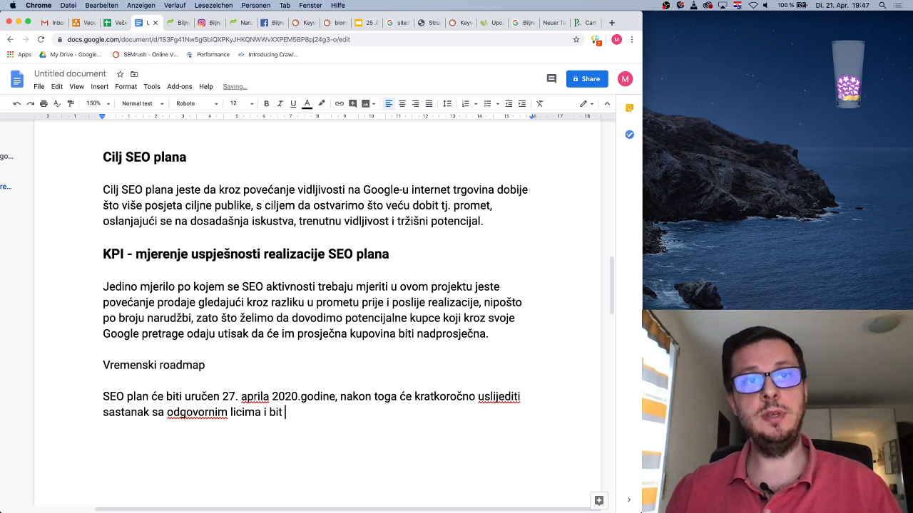
{"action": "type", "text": "će dogovorena"}
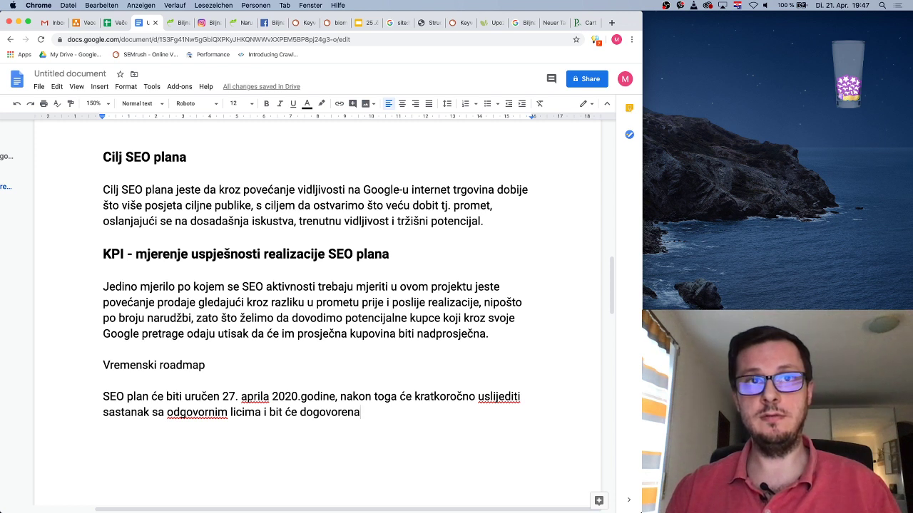
{"action": "key", "text": "BackSpace"}
{"action": "type", "text": "akcion"}
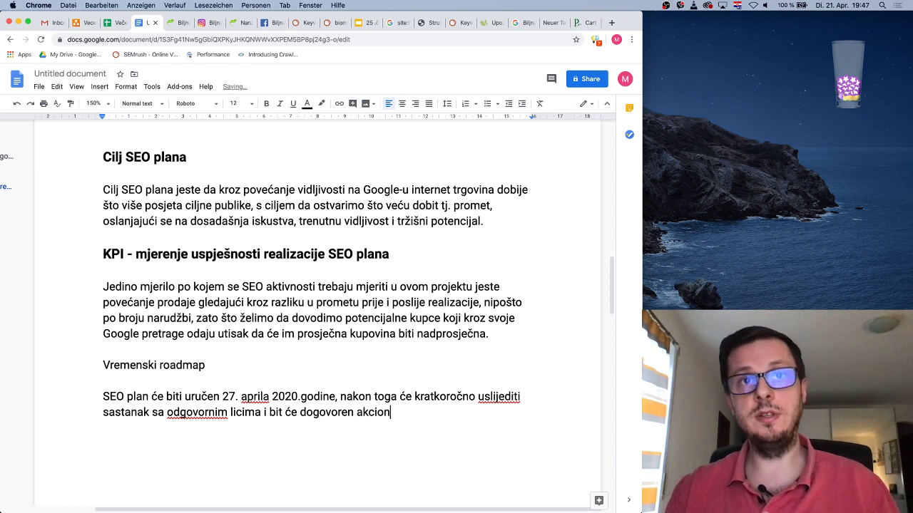
{"action": "type", "text": "i plan reali"}
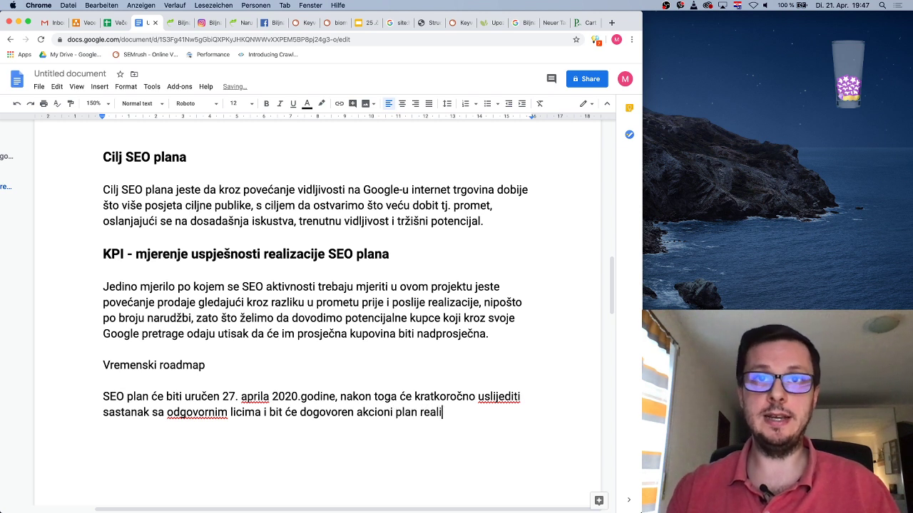
{"action": "type", "text": "zacije"}
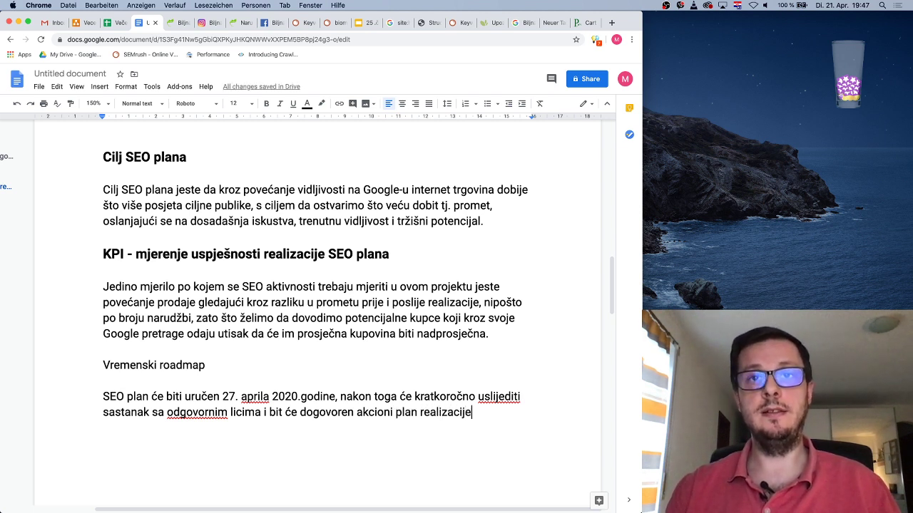
{"action": "type", "text": " tačaka"}
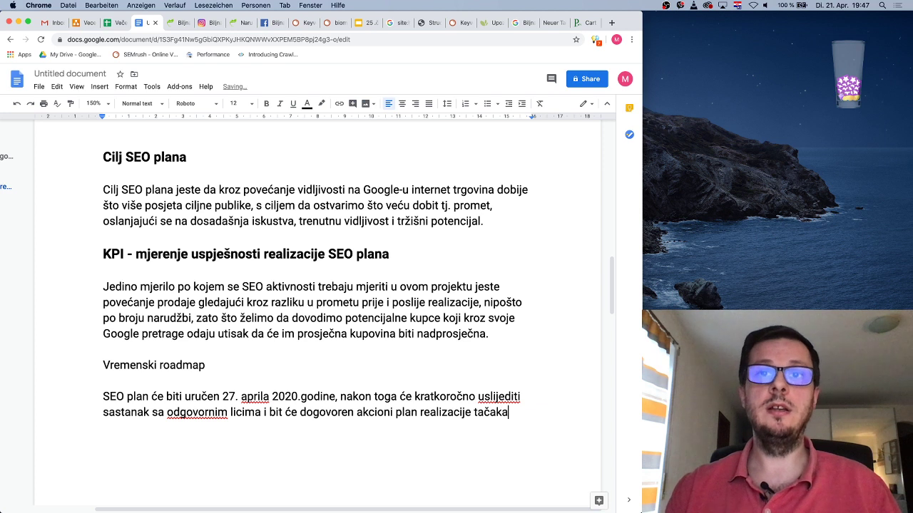
{"action": "type", "text": " koje spominje SEO plan."}
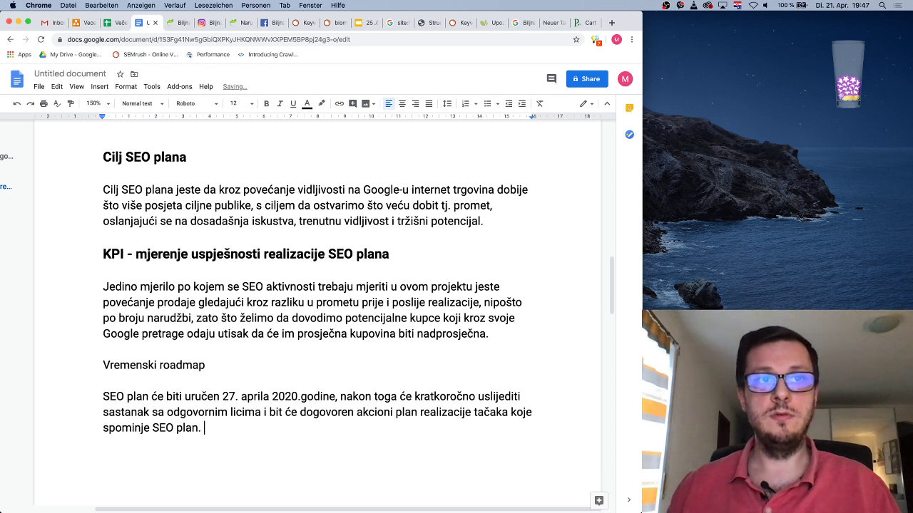
{"action": "type", "text": " U cijenu i"}
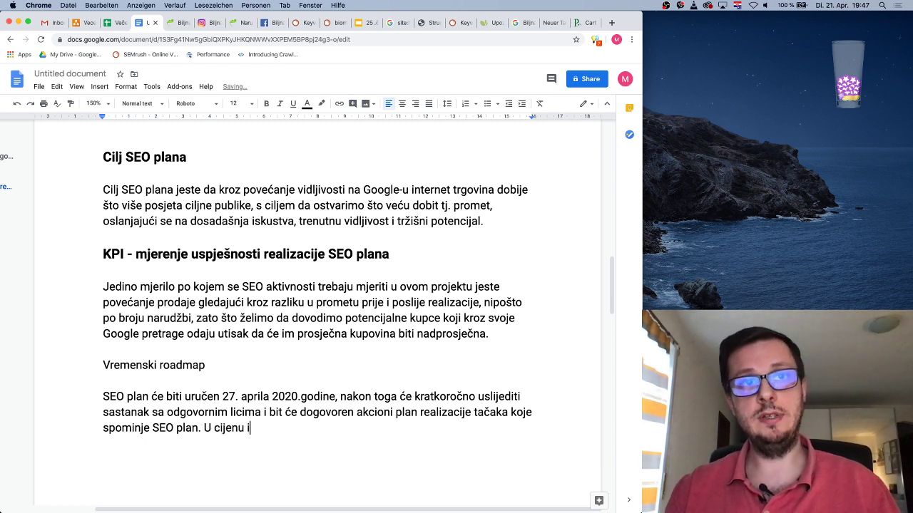
{"action": "type", "text": "zrade SEO p"}
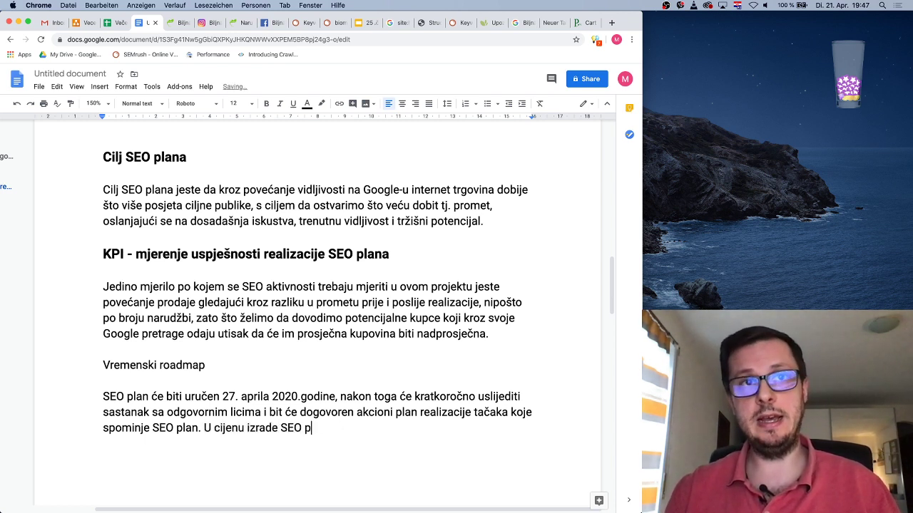
{"action": "type", "text": "lana ulazi i "}
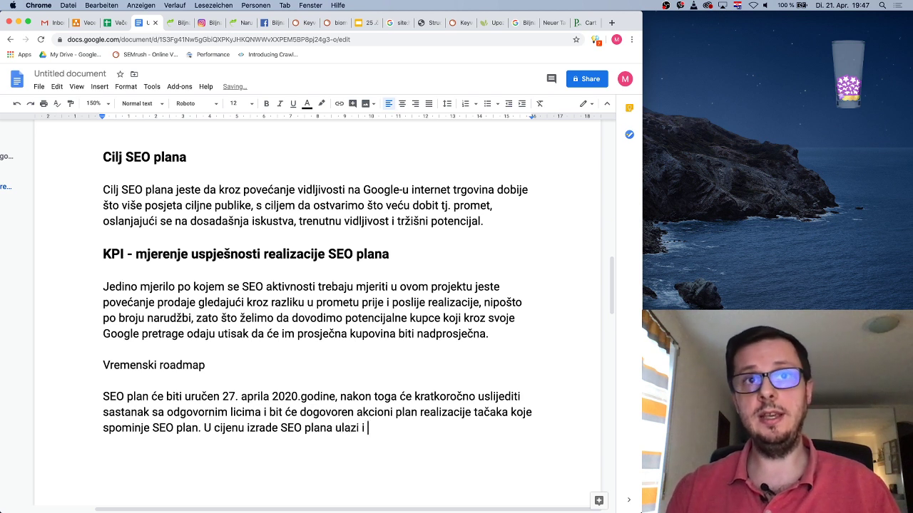
{"action": "type", "text": "provjera nao"}
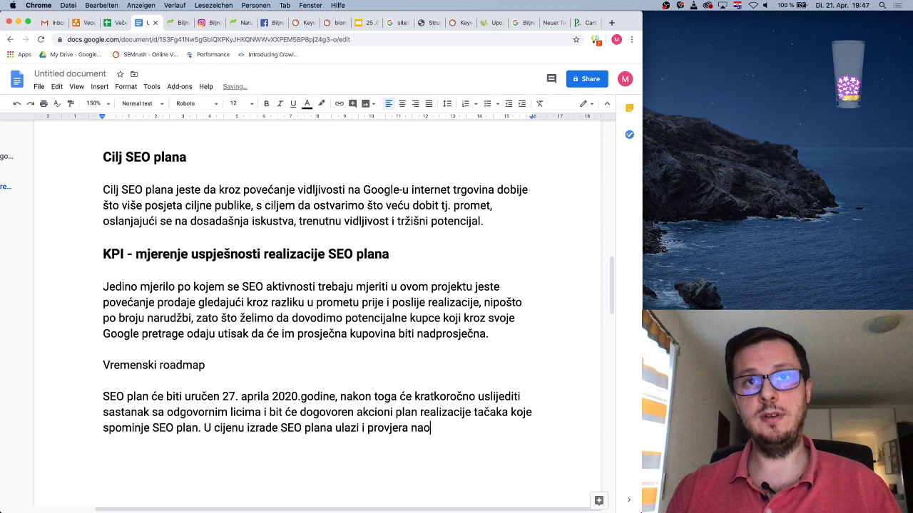
Add that up to two post-implementation checks are included, with extra hours billed at 30€
{"action": "key", "text": "BackSpace"}
{"action": "type", "text": "ko"}
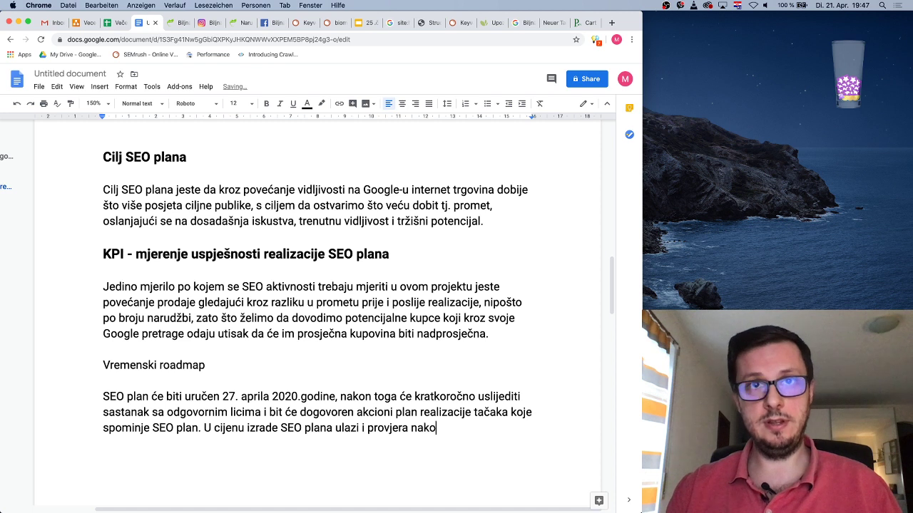
{"action": "type", "text": "n implementacije"}
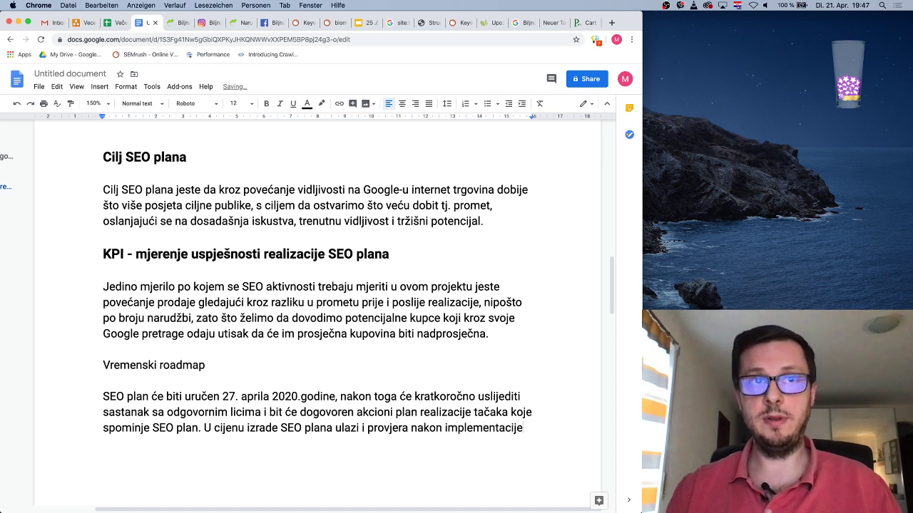
{"action": "type", "text": ","}
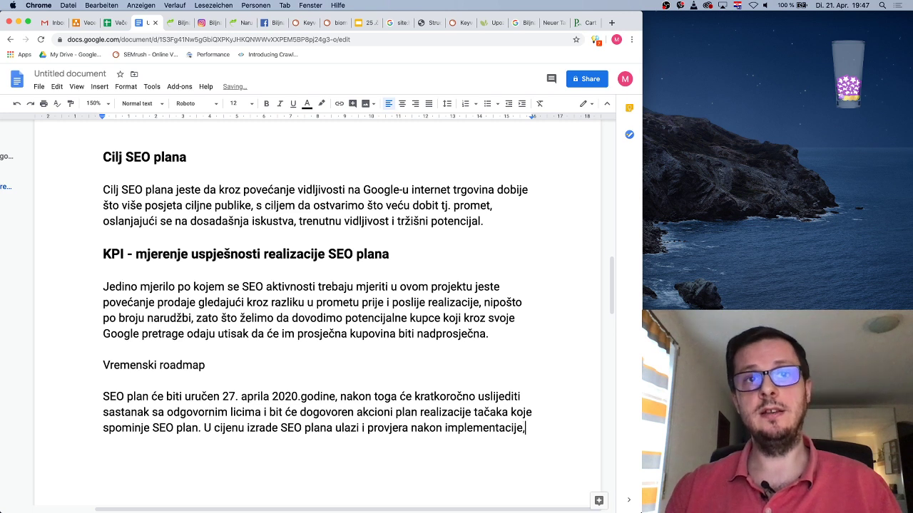
{"action": "type", "text": " najviše"}
{"action": "type", "text": "put"}
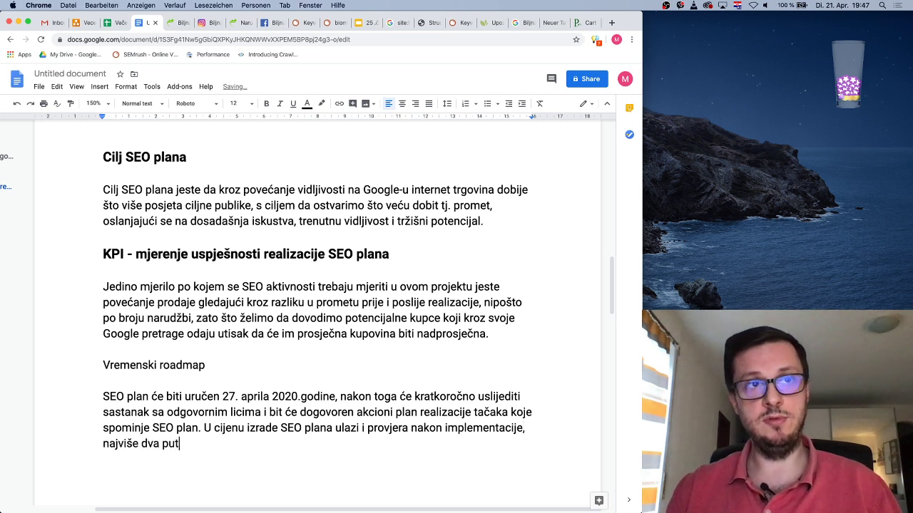
{"action": "type", "text": "a. Nakon toga slij"}
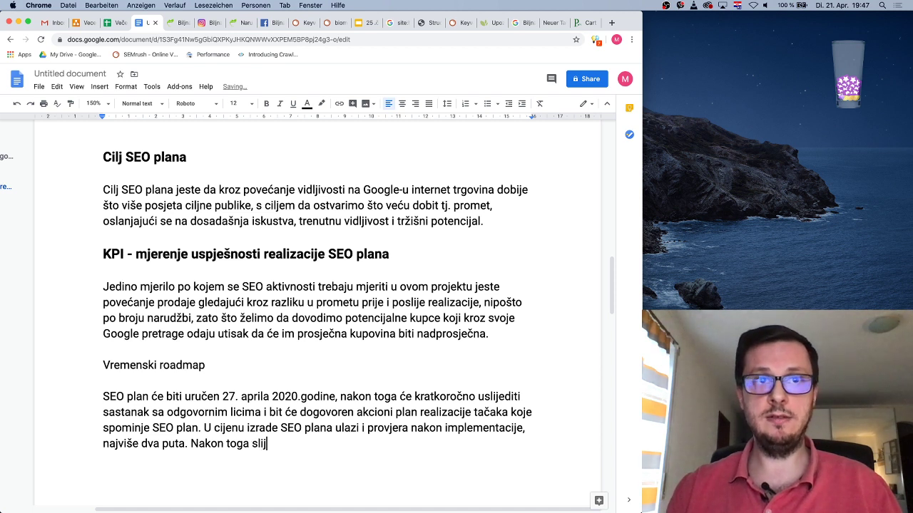
{"action": "key", "text": "BackSpace"}
{"action": "key", "text": "BackSpace"}
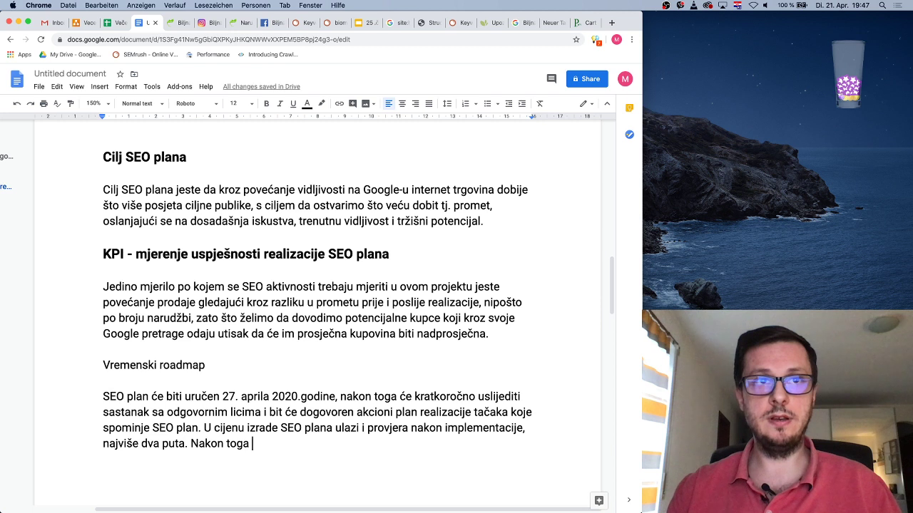
{"action": "type", "text": "obr"}
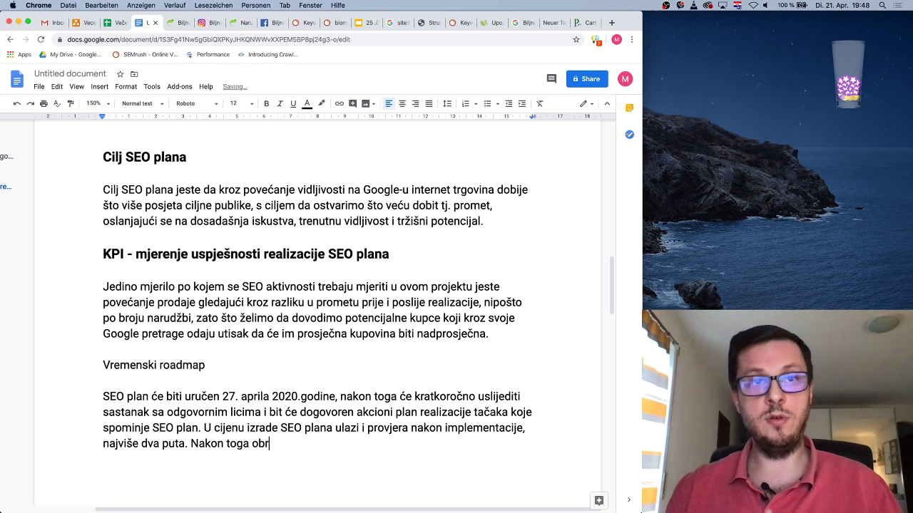
{"action": "type", "text": "ačunavat "}
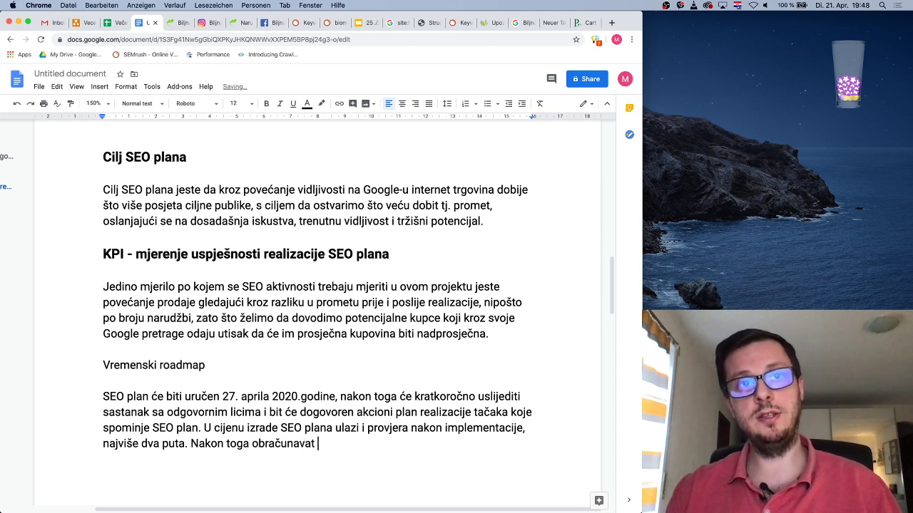
{"action": "type", "text": "će se po "}
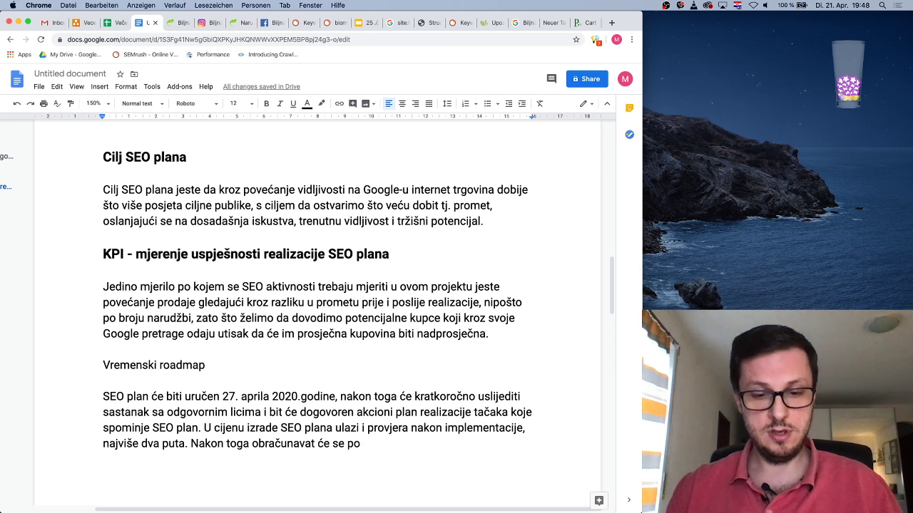
{"action": "type", "text": "dodatnim"}
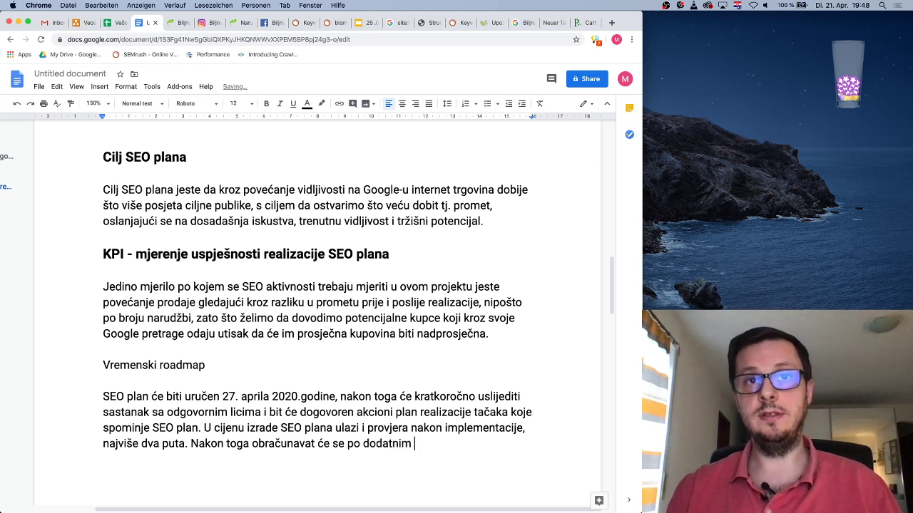
{"action": "type", "text": " satima po cij"}
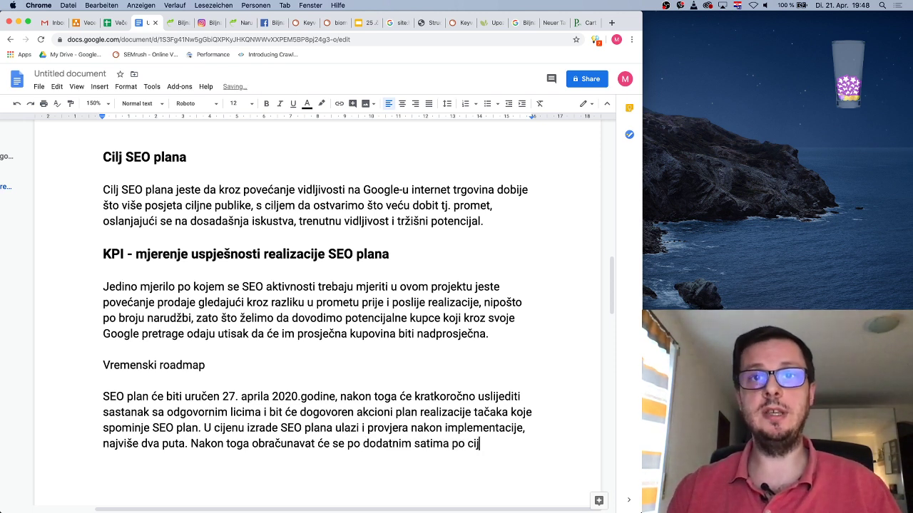
{"action": "type", "text": "eni od"}
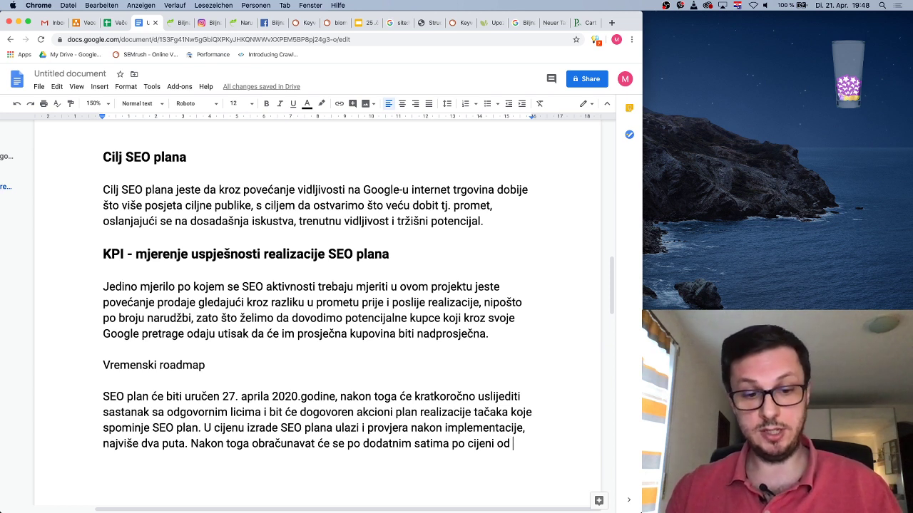
{"action": "type", "text": "30€."}
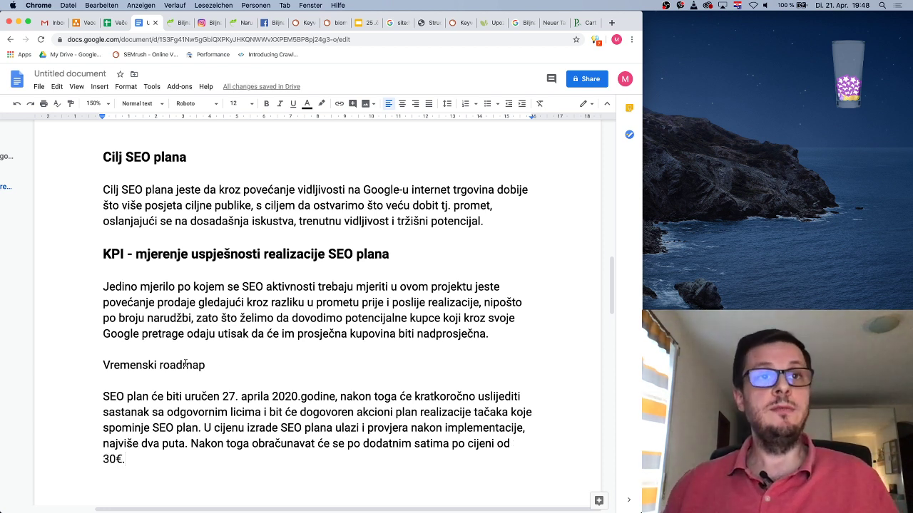
{"action": "left_click_drag", "start_coordinate": [207, 365], "coordinate": [100, 364]}
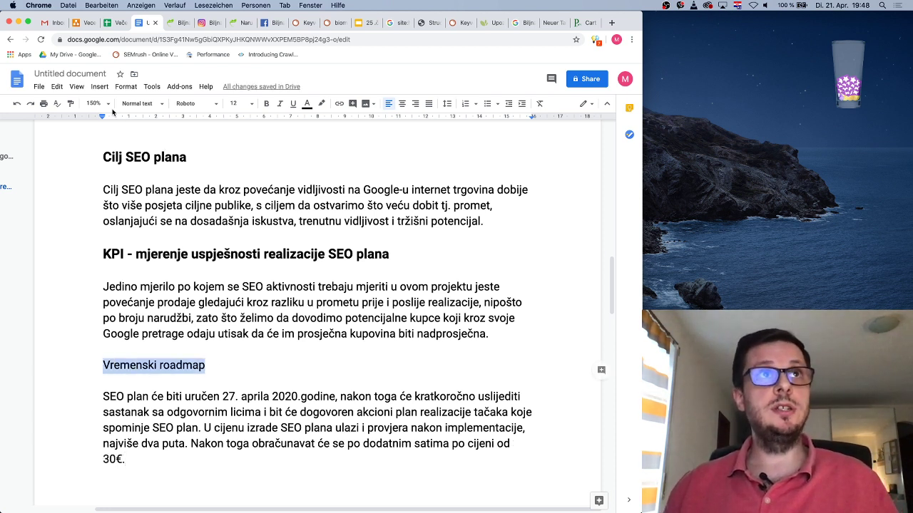
{"action": "left_click", "coordinate": [254, 105]}
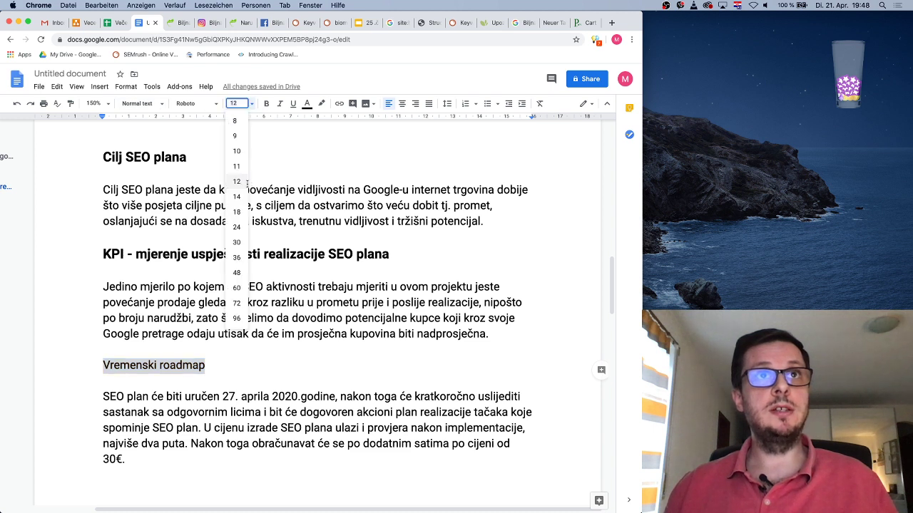
{"action": "left_click", "coordinate": [237, 197]}
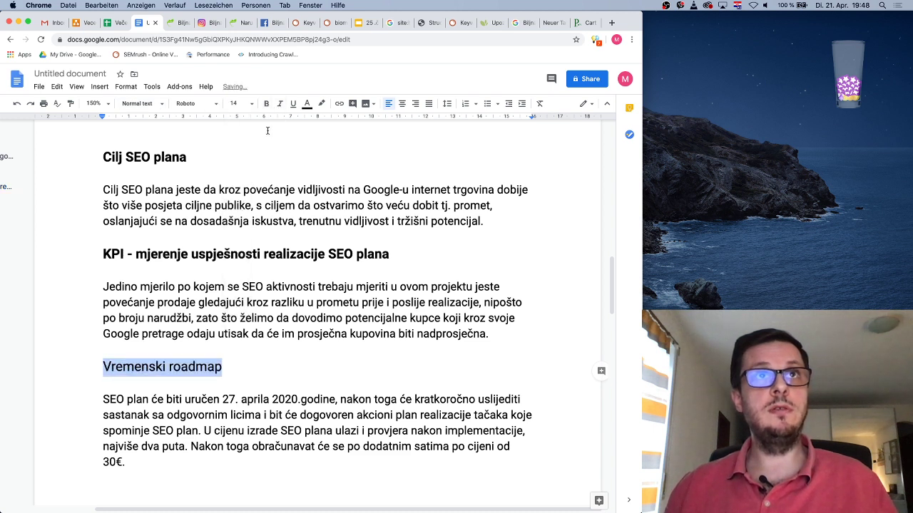
{"action": "left_click", "coordinate": [309, 334]}
{"action": "scroll", "coordinate": [319, 390], "scroll_direction": "down", "scroll_amount": 2}
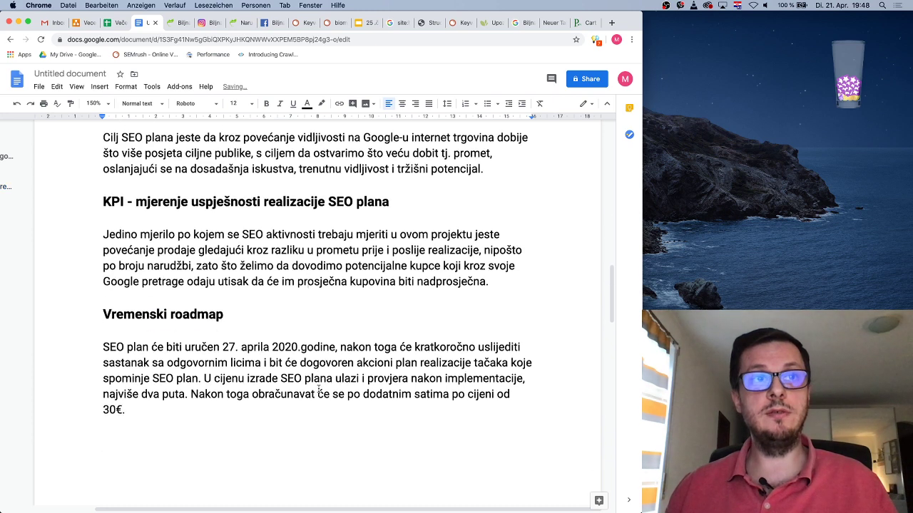
{"action": "scroll", "coordinate": [319, 388], "scroll_direction": "down", "scroll_amount": 1}
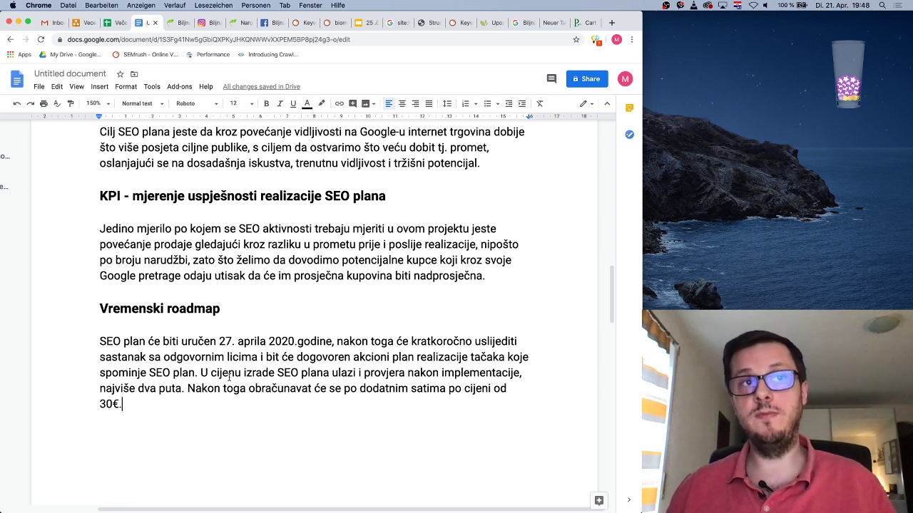
{"action": "left_click_drag", "start_coordinate": [202, 371], "coordinate": [212, 398]}
{"action": "left_click", "coordinate": [242, 402]}
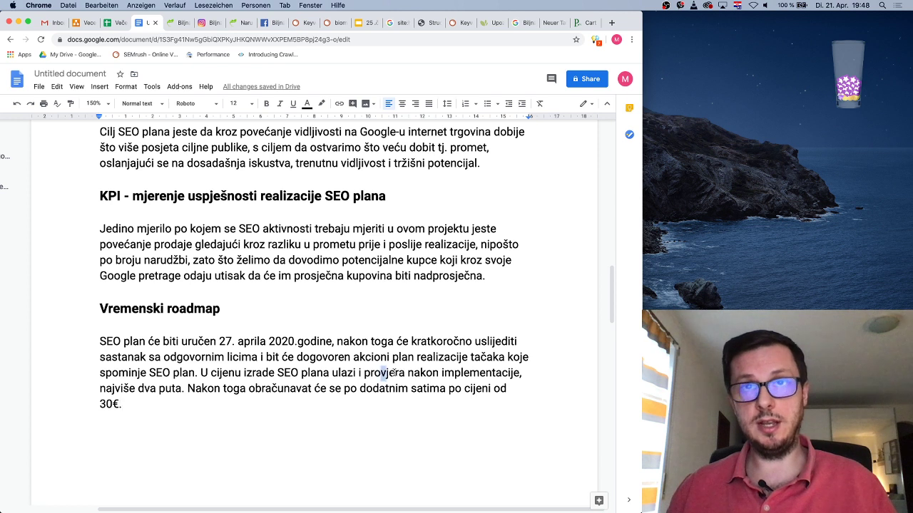
{"action": "left_click_drag", "start_coordinate": [380, 372], "coordinate": [519, 374]}
{"action": "left_click", "coordinate": [497, 376]}
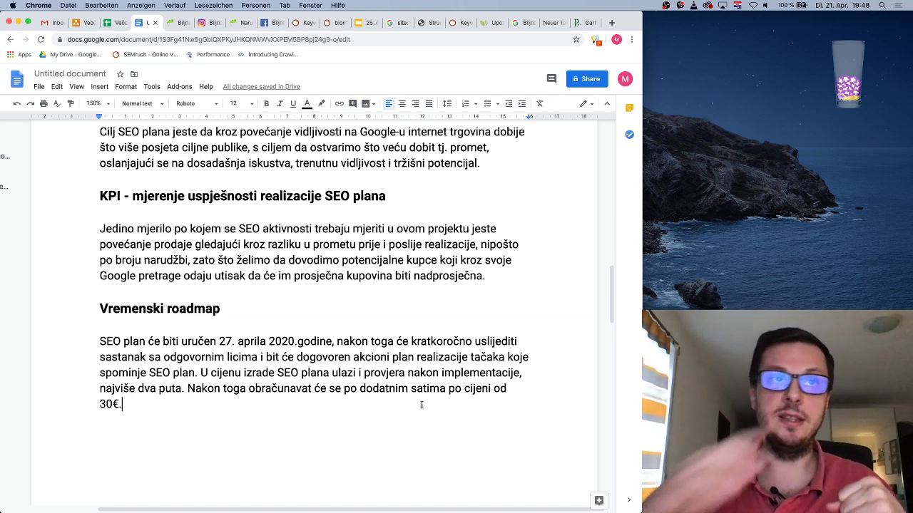
{"action": "scroll", "coordinate": [417, 335], "scroll_direction": "up", "scroll_amount": 2}
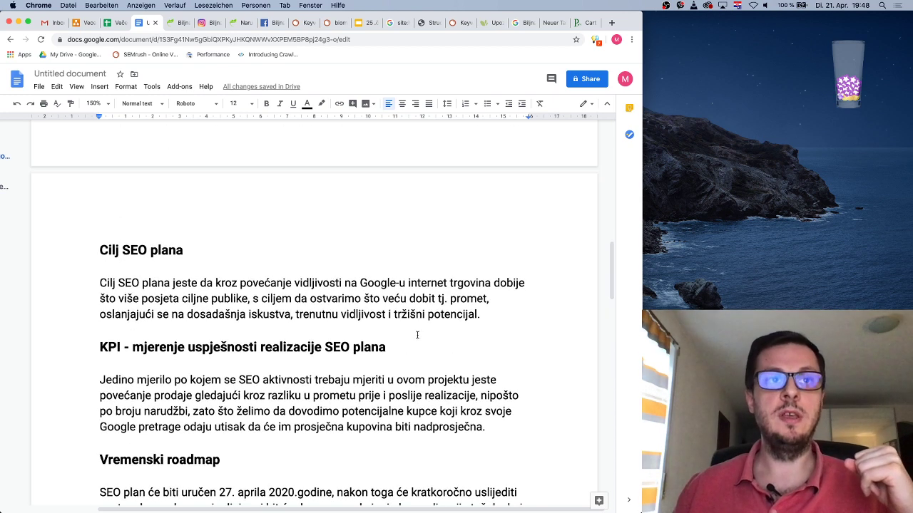
{"action": "scroll", "coordinate": [417, 335], "scroll_direction": "down", "scroll_amount": 3}
{"action": "scroll", "coordinate": [417, 333], "scroll_direction": "up", "scroll_amount": 3}
{"action": "scroll", "coordinate": [417, 334], "scroll_direction": "down", "scroll_amount": 5}
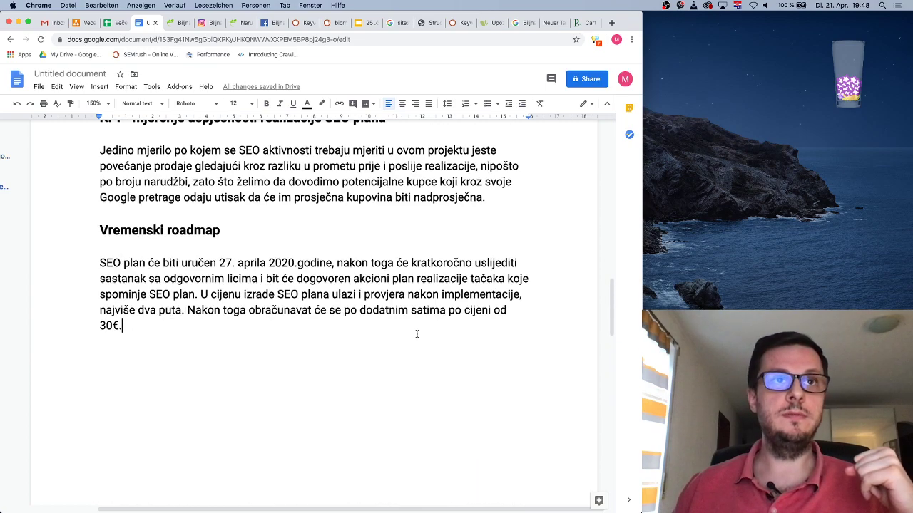
{"action": "scroll", "coordinate": [417, 334], "scroll_direction": "down", "scroll_amount": 3}
{"action": "scroll", "coordinate": [417, 333], "scroll_direction": "up", "scroll_amount": 6}
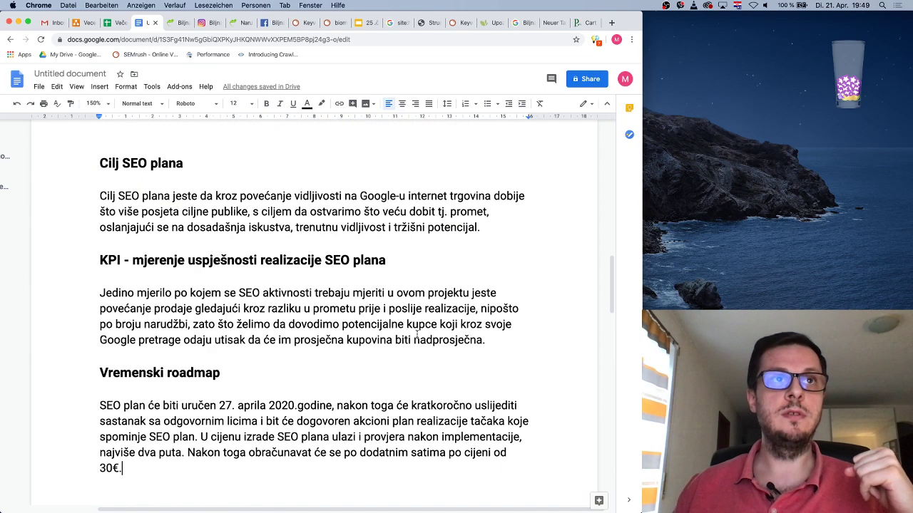
{"action": "scroll", "coordinate": [417, 334], "scroll_direction": "down", "scroll_amount": 3}
Type 'Analiza trenutnog SEO stanja' on a new line below the roadmap paragraph, leaving a blank line
{"action": "left_click", "coordinate": [417, 334]}
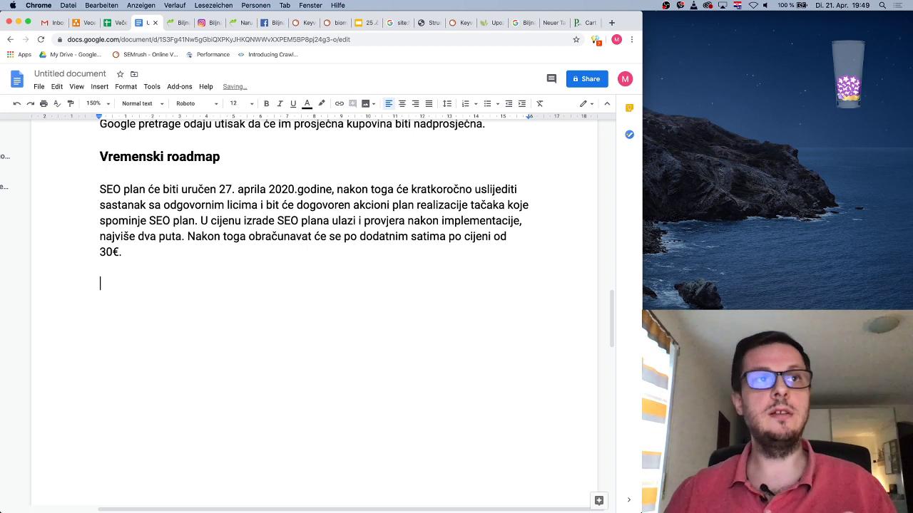
{"action": "type", "text": "Analiza "}
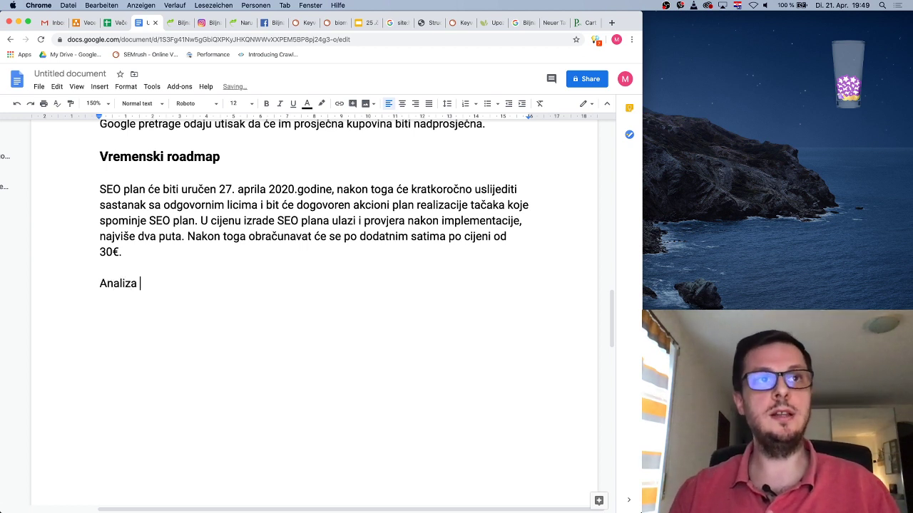
{"action": "type", "text": "trenutnog SEO stanja"}
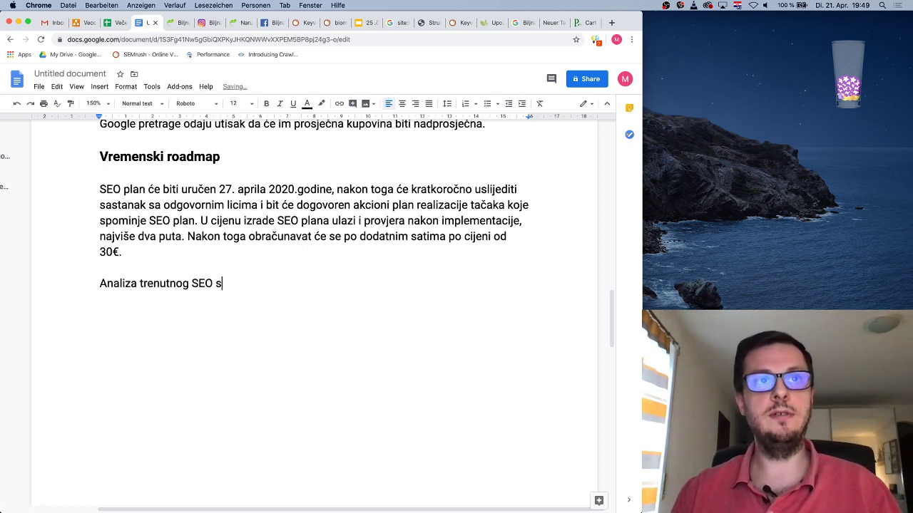
{"action": "key", "text": "Return"}
{"action": "key", "text": "Return"}
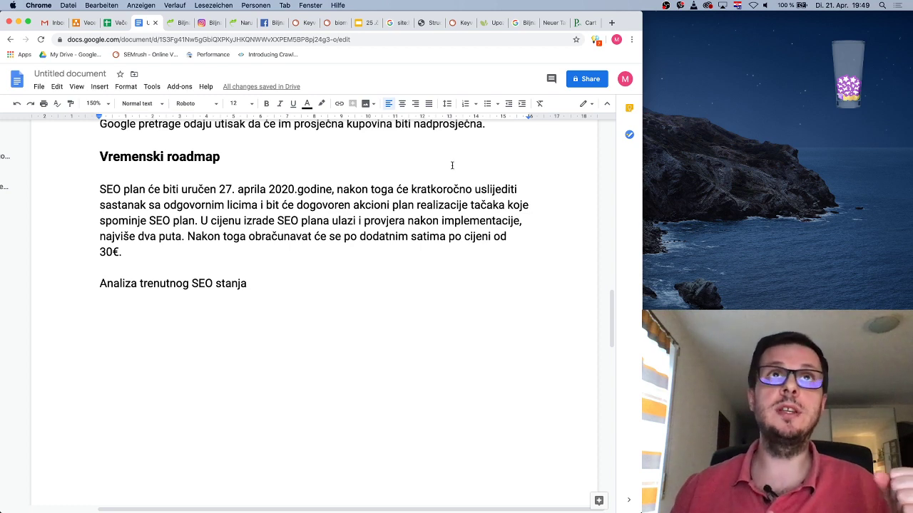
Screenshot biomed.ba's overview metrics, Organic Position Distribution chart and Competitive Positioning Map
{"action": "left_click", "coordinate": [336, 23]}
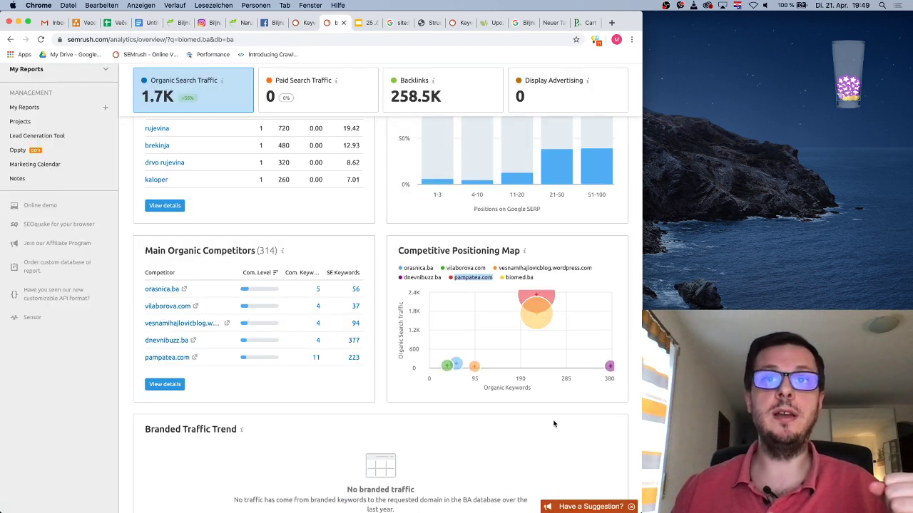
{"action": "scroll", "coordinate": [550, 420], "scroll_direction": "up", "scroll_amount": 6}
{"action": "scroll", "coordinate": [549, 420], "scroll_direction": "down", "scroll_amount": 1}
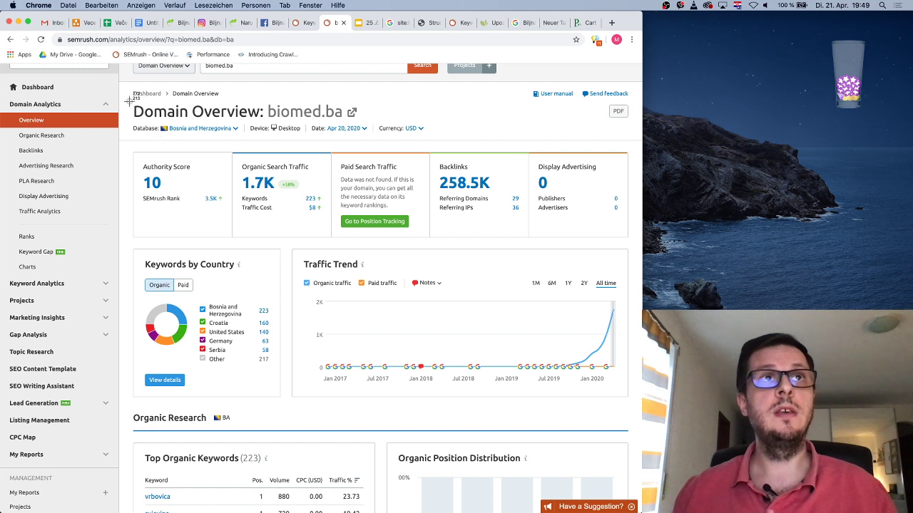
{"action": "left_click_drag", "start_coordinate": [129, 100], "coordinate": [631, 400]}
{"action": "scroll", "coordinate": [631, 406], "scroll_direction": "down", "scroll_amount": 5}
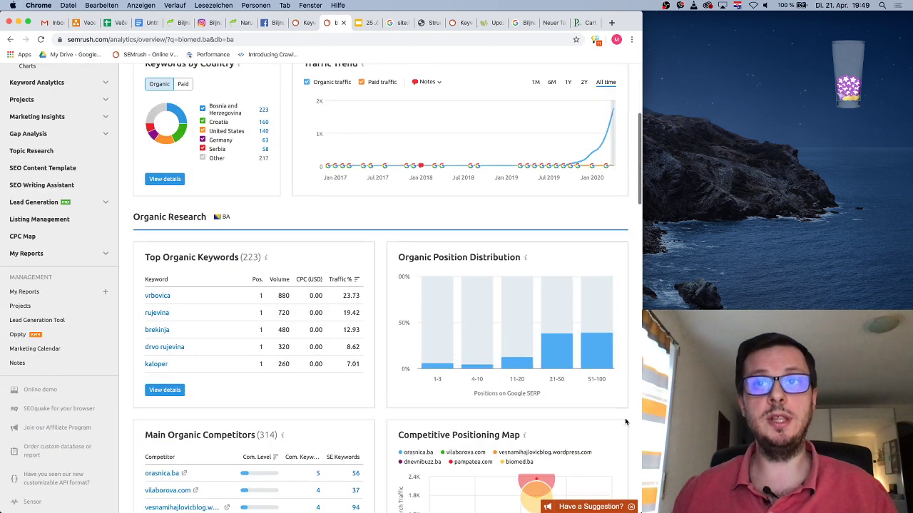
{"action": "key", "text": "super+shift+4"}
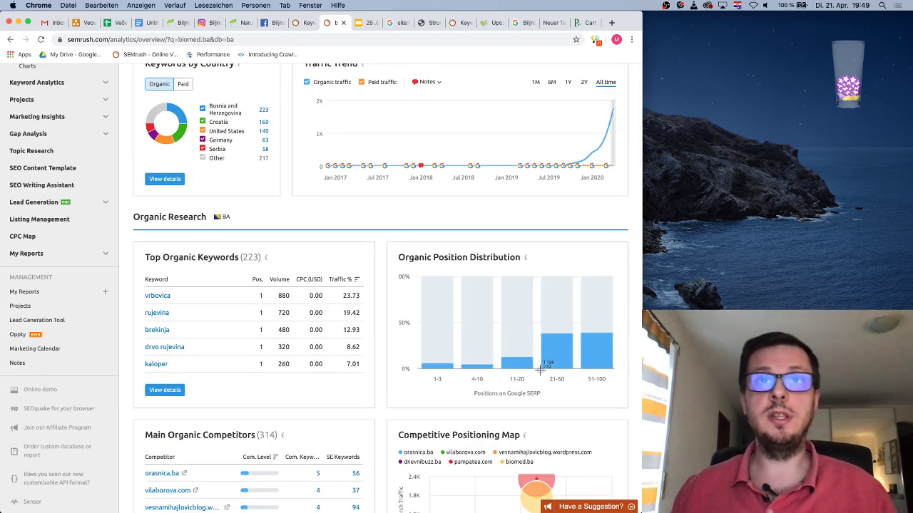
{"action": "left_click_drag", "start_coordinate": [385, 240], "coordinate": [630, 410]}
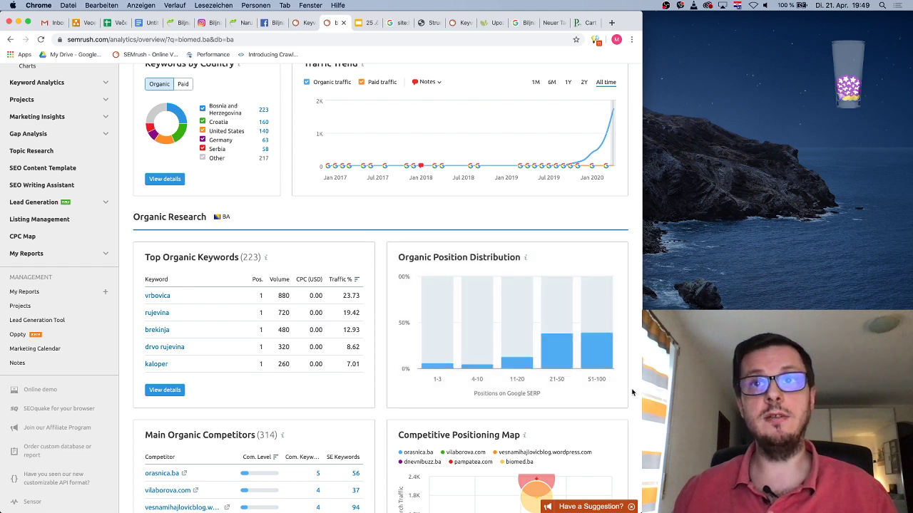
{"action": "scroll", "coordinate": [632, 389], "scroll_direction": "down", "scroll_amount": 5}
{"action": "key", "text": "super+shift+4"}
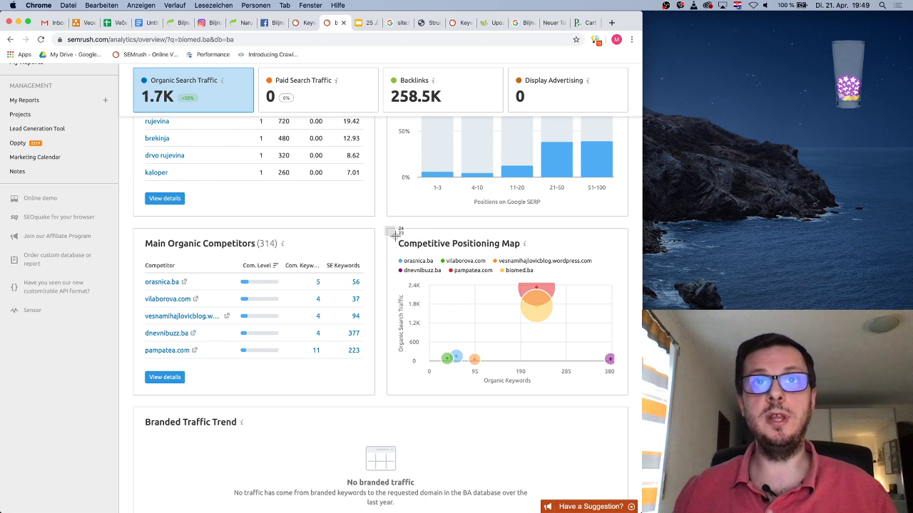
{"action": "left_click_drag", "start_coordinate": [386, 227], "coordinate": [631, 404]}
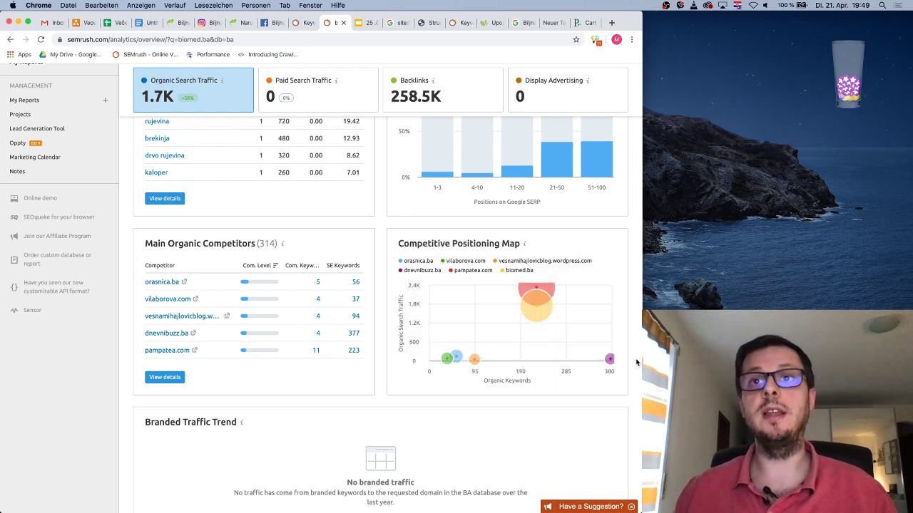
Open the full Top Organic Keywords details report
{"action": "scroll", "coordinate": [498, 335], "scroll_direction": "up", "scroll_amount": 5}
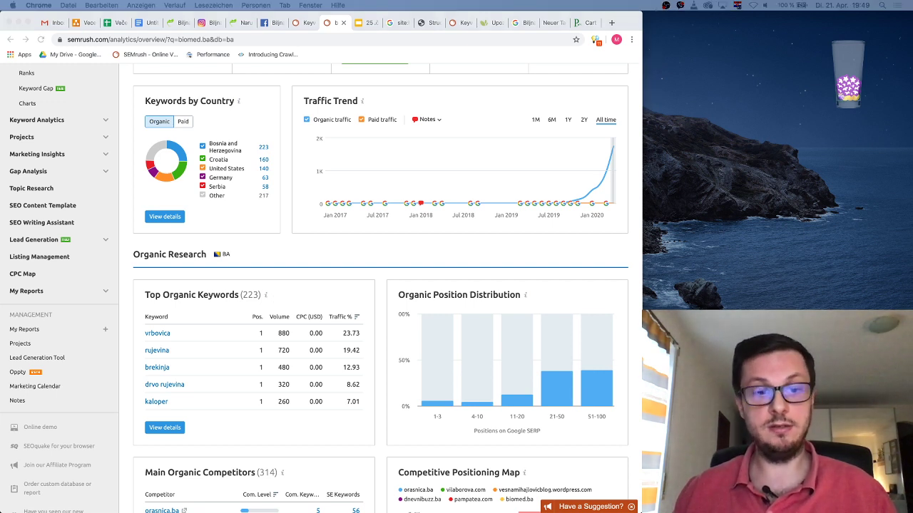
{"action": "left_click", "coordinate": [266, 435]}
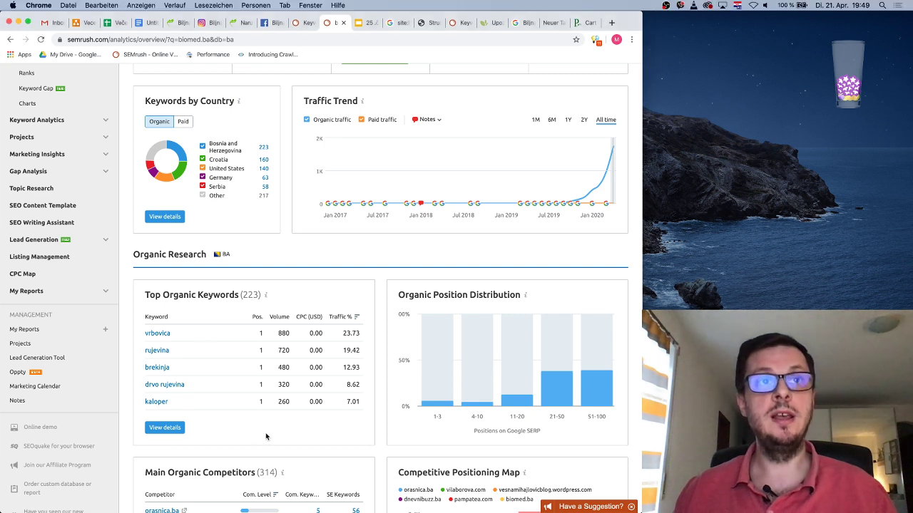
{"action": "left_click", "coordinate": [172, 427]}
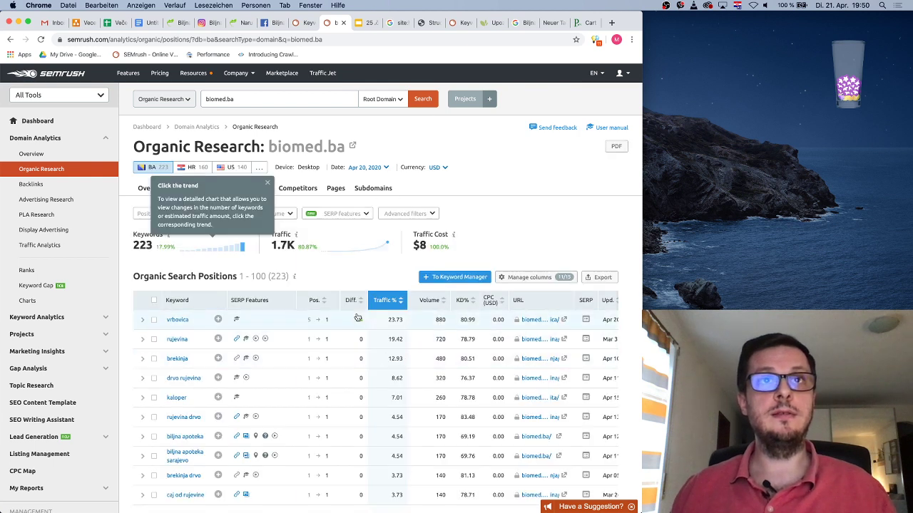
Dismiss the tip, include positions 51-100 in the trend chart, and sort keywords by Volume
{"action": "left_click", "coordinate": [268, 186]}
{"action": "scroll", "coordinate": [441, 272], "scroll_direction": "down", "scroll_amount": 5}
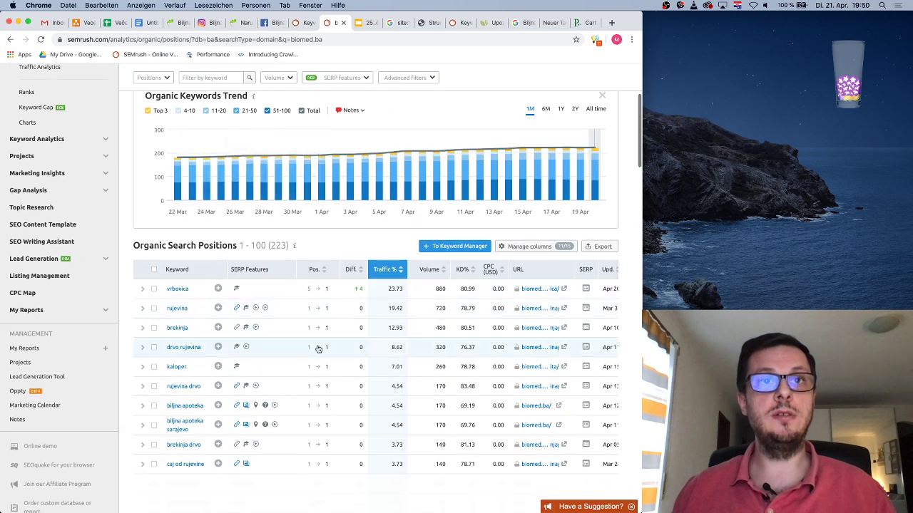
{"action": "scroll", "coordinate": [316, 292], "scroll_direction": "up", "scroll_amount": 4}
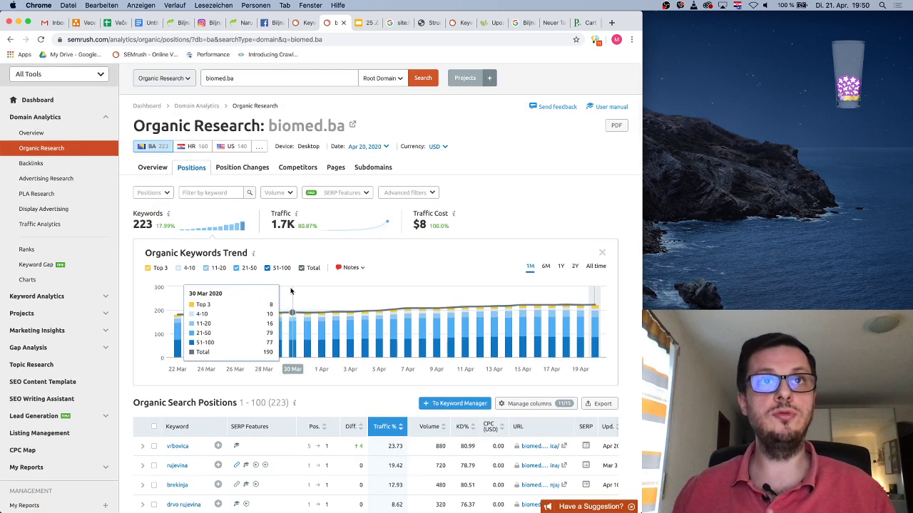
{"action": "left_click", "coordinate": [265, 268]}
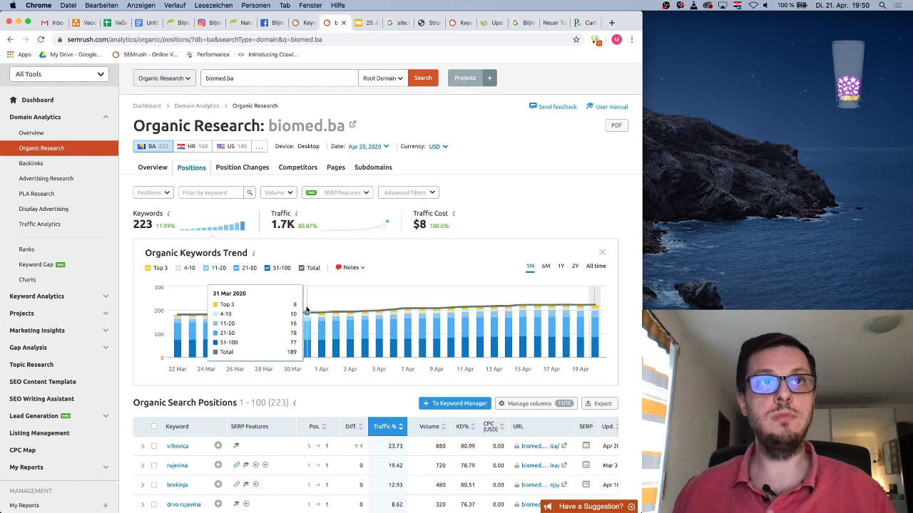
{"action": "scroll", "coordinate": [350, 383], "scroll_direction": "down", "scroll_amount": 4}
{"action": "scroll", "coordinate": [350, 385], "scroll_direction": "down", "scroll_amount": 2}
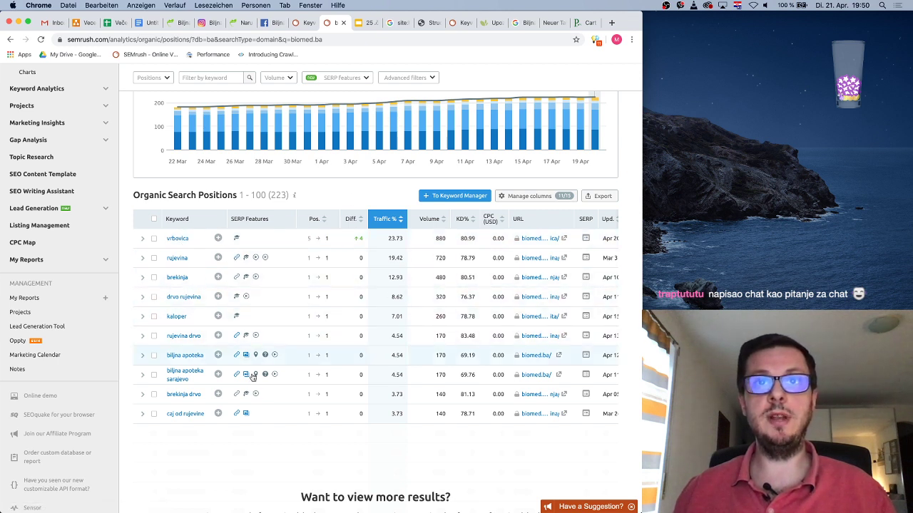
{"action": "left_click", "coordinate": [443, 223]}
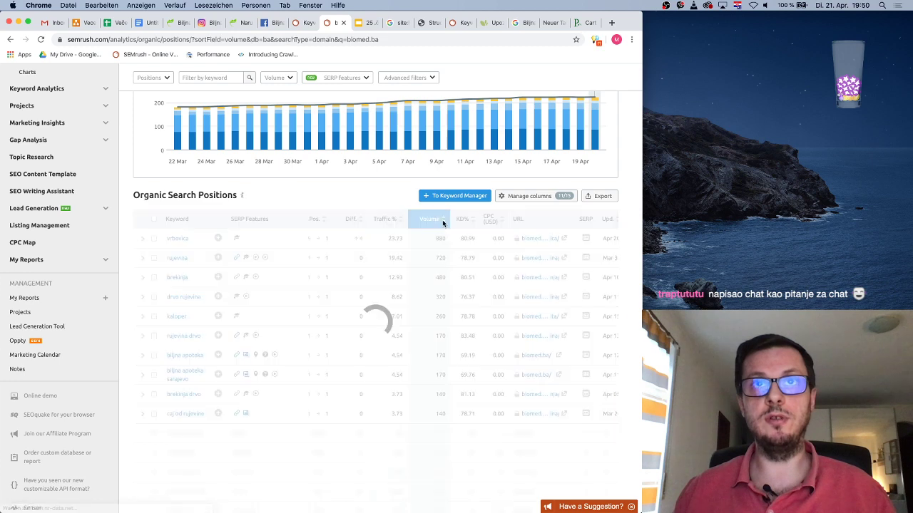
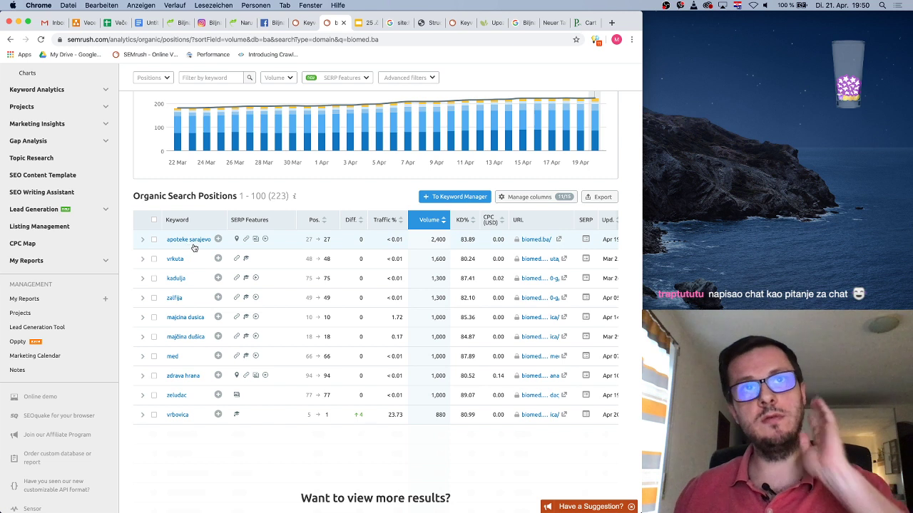
Scroll the current report and select the page's full web address
{"action": "scroll", "coordinate": [178, 261], "scroll_direction": "down", "scroll_amount": 1}
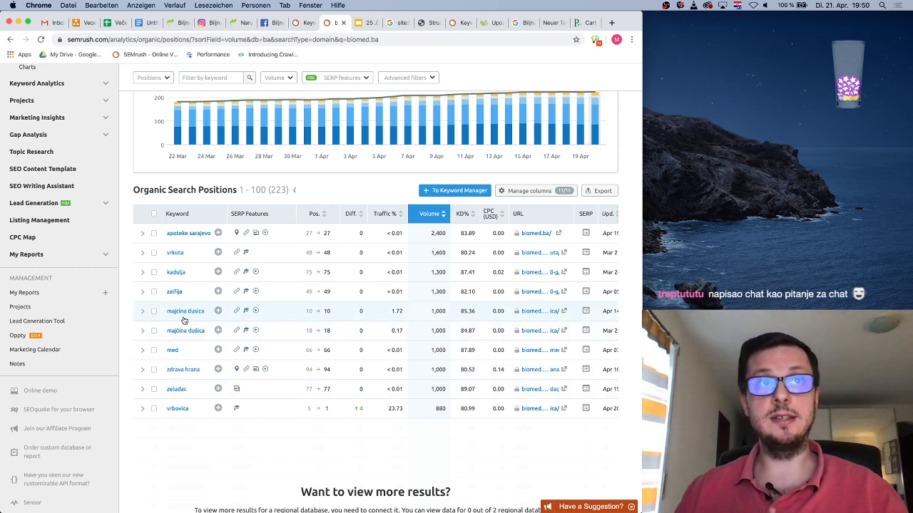
{"action": "scroll", "coordinate": [367, 362], "scroll_direction": "down", "scroll_amount": 3}
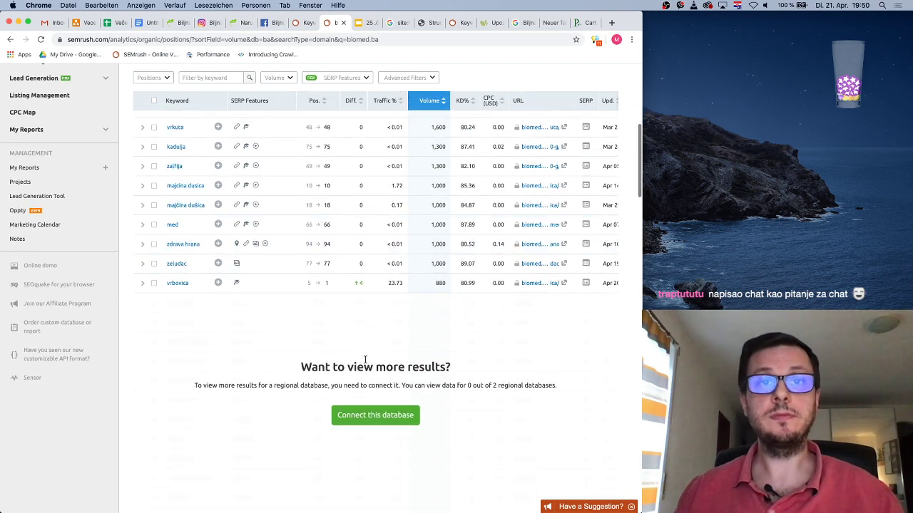
{"action": "scroll", "coordinate": [424, 385], "scroll_direction": "up", "scroll_amount": 5}
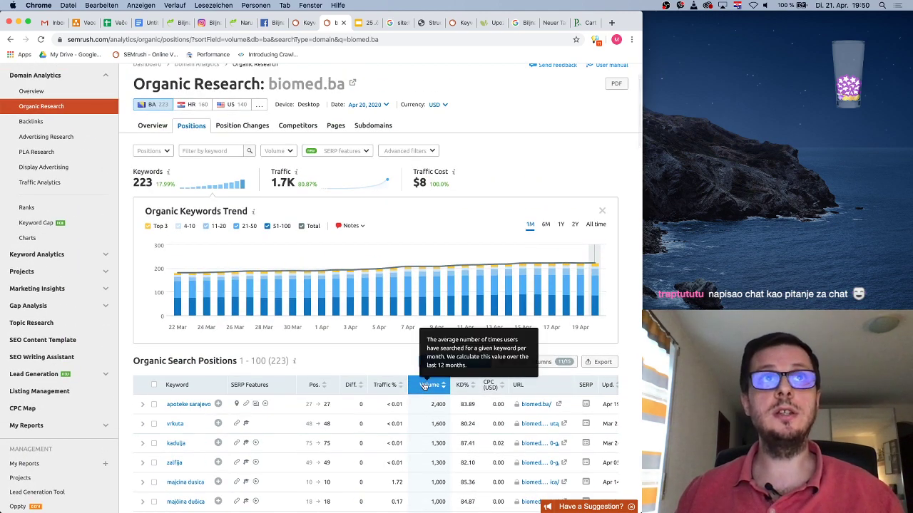
{"action": "left_click", "coordinate": [311, 39]}
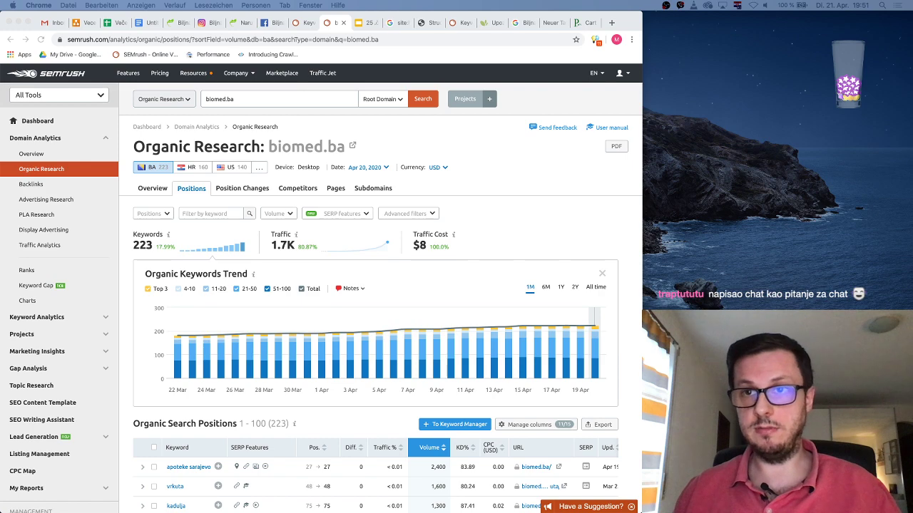
Switch to the second Chrome window and narrow it so the desktop shows beside it
{"action": "key", "text": "super+grave"}
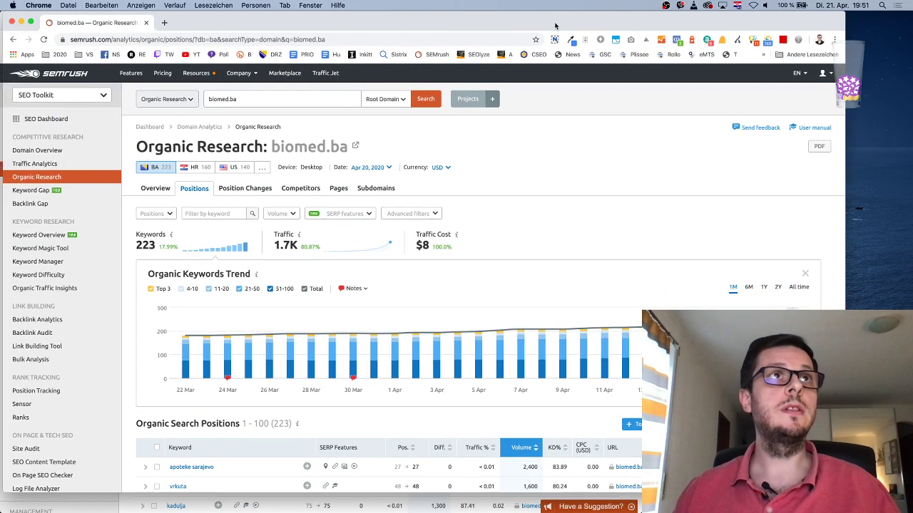
{"action": "left_click_drag", "start_coordinate": [427, 29], "coordinate": [417, 26]}
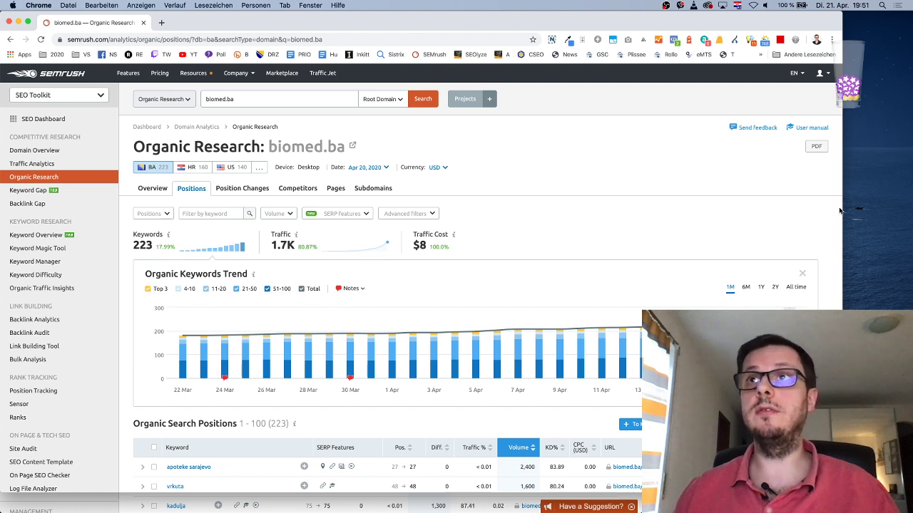
{"action": "left_click_drag", "start_coordinate": [801, 209], "coordinate": [642, 214]}
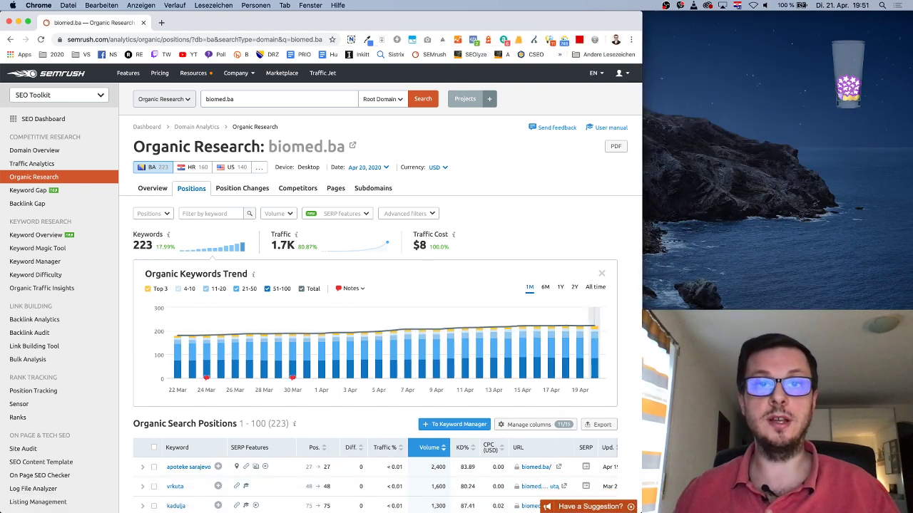
Scroll the biomed.ba keyword table down to the 390-volume keywords like spirulina and graviola
{"action": "scroll", "coordinate": [497, 276], "scroll_direction": "down", "scroll_amount": 5}
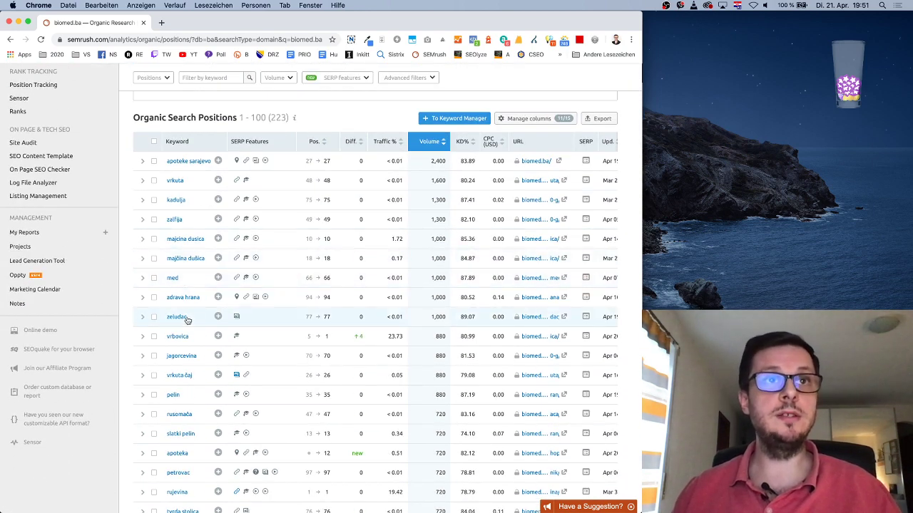
{"action": "scroll", "coordinate": [186, 292], "scroll_direction": "down", "scroll_amount": 2}
{"action": "scroll", "coordinate": [190, 340], "scroll_direction": "down", "scroll_amount": 1}
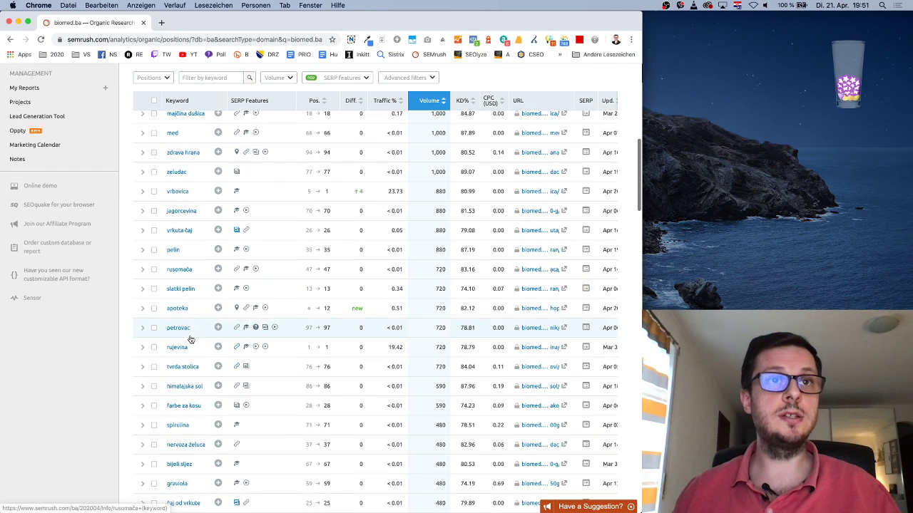
{"action": "scroll", "coordinate": [190, 336], "scroll_direction": "down", "scroll_amount": 3}
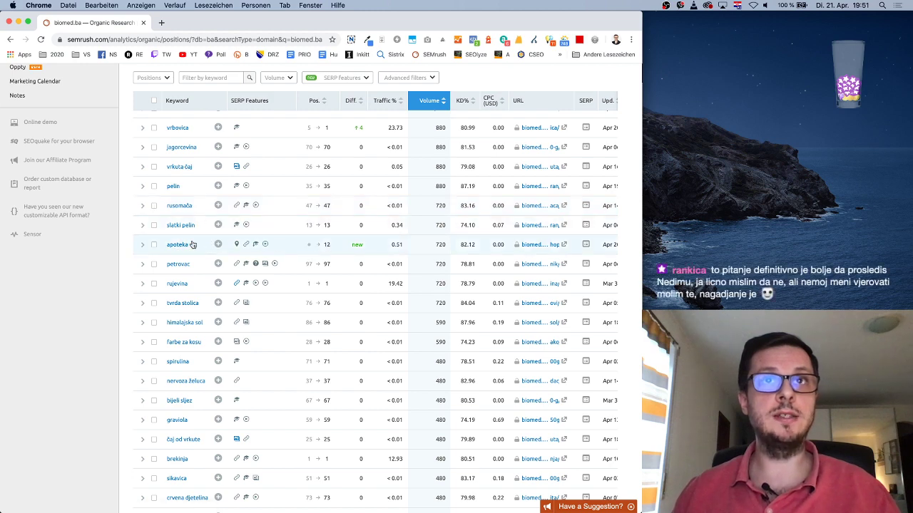
{"action": "scroll", "coordinate": [328, 246], "scroll_direction": "up", "scroll_amount": 8}
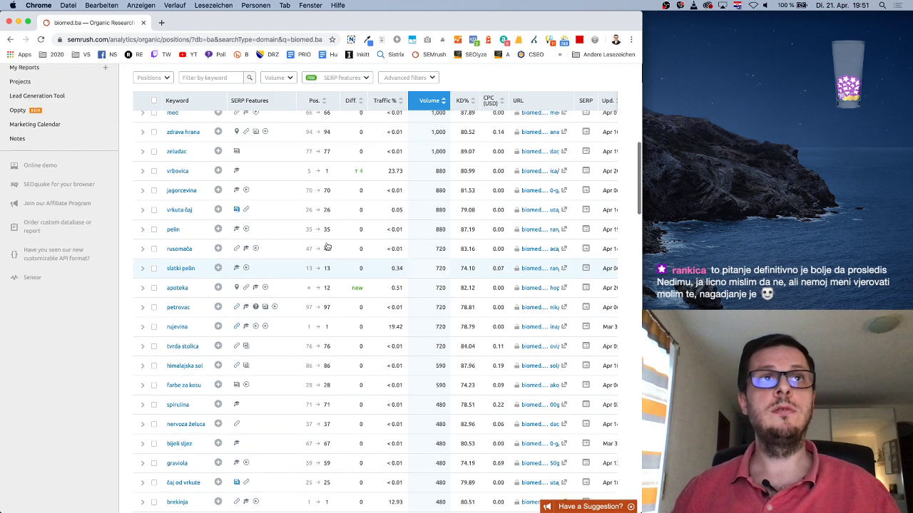
{"action": "scroll", "coordinate": [324, 247], "scroll_direction": "down", "scroll_amount": 4}
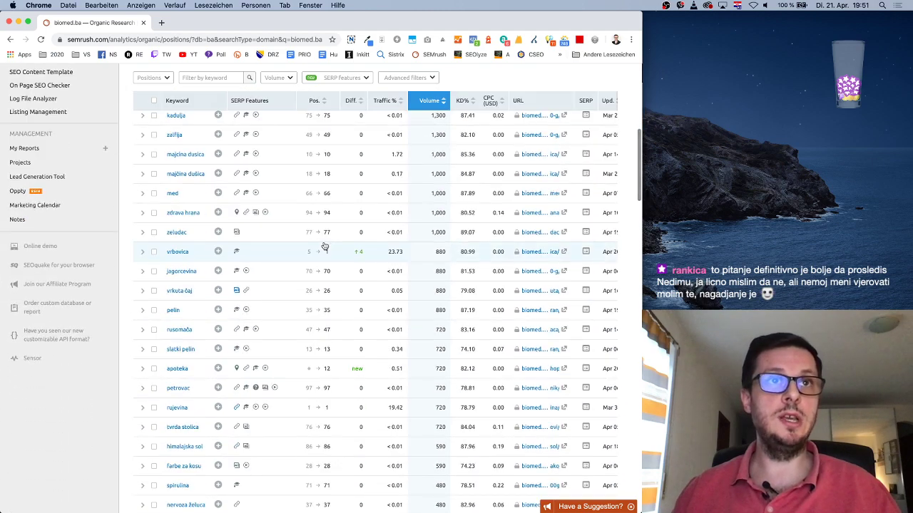
{"action": "scroll", "coordinate": [324, 246], "scroll_direction": "down", "scroll_amount": 4}
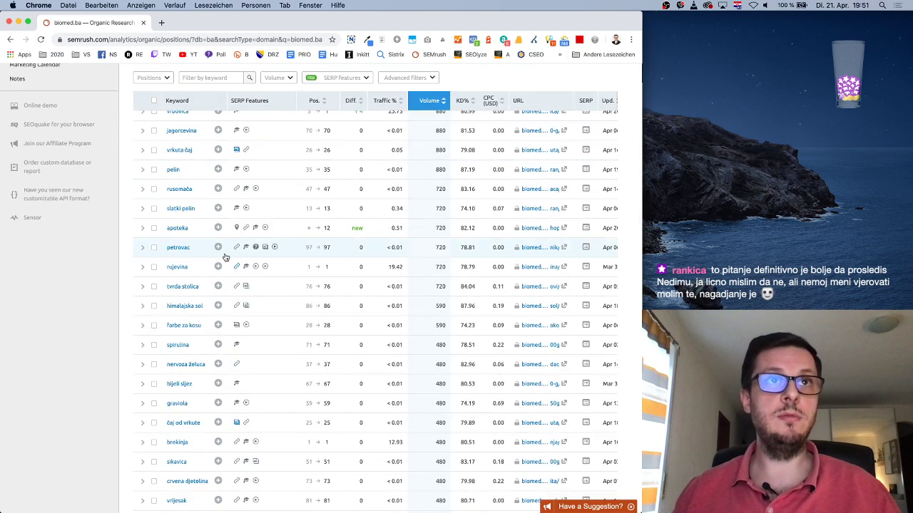
{"action": "scroll", "coordinate": [225, 257], "scroll_direction": "up", "scroll_amount": 1}
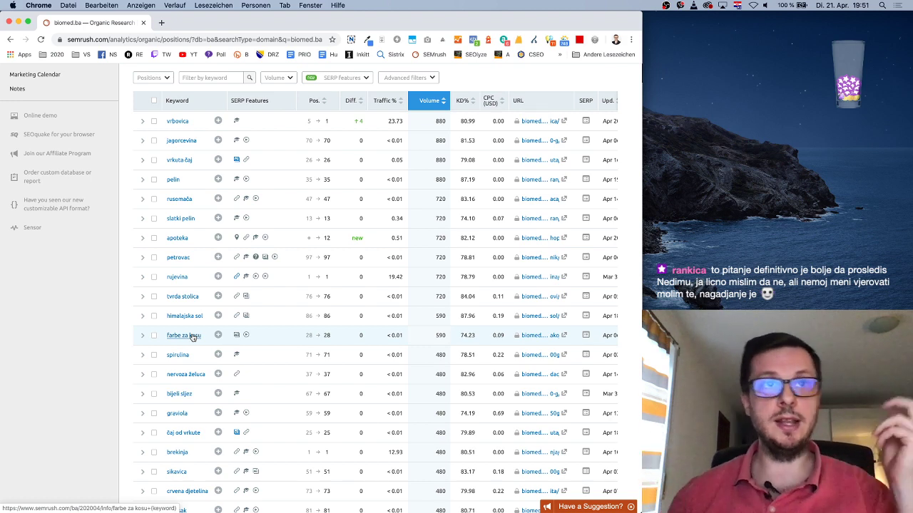
{"action": "scroll", "coordinate": [191, 333], "scroll_direction": "down", "scroll_amount": 5}
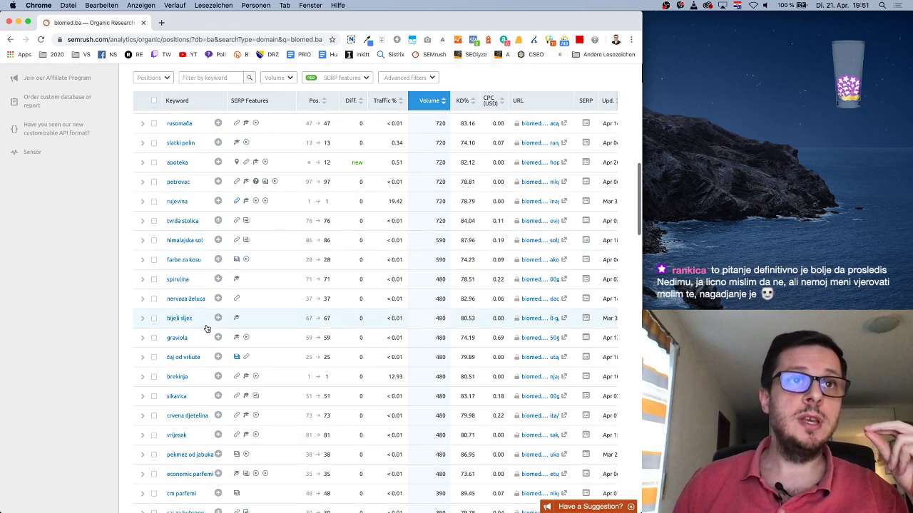
{"action": "scroll", "coordinate": [206, 328], "scroll_direction": "down", "scroll_amount": 3}
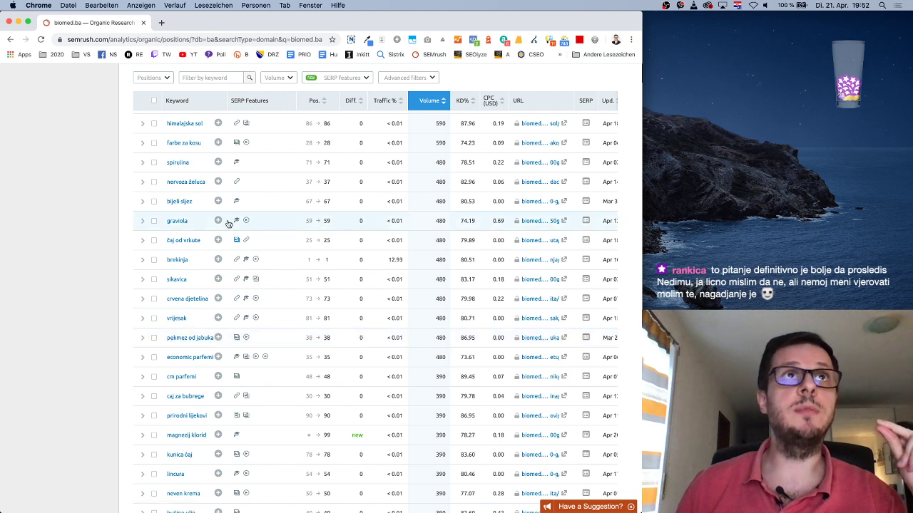
Load the biomed.ba website in a new browser tab
{"action": "left_click", "coordinate": [161, 23]}
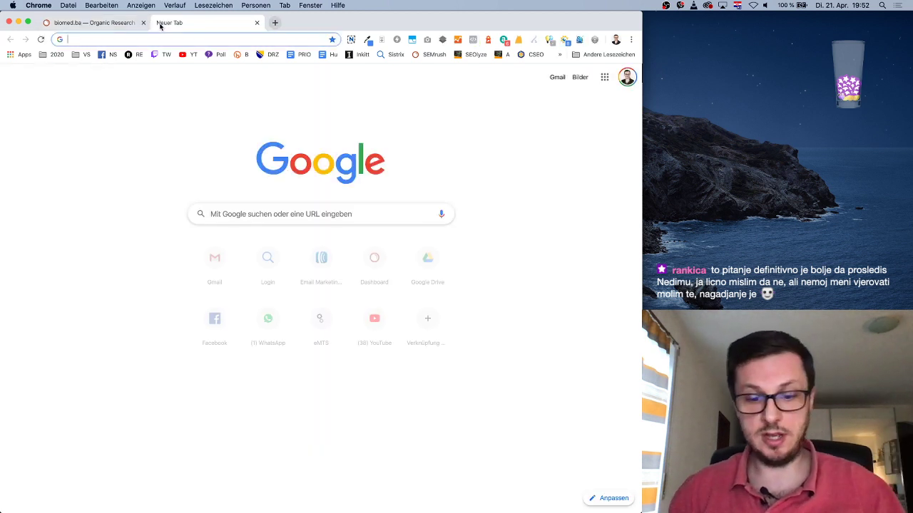
{"action": "type", "text": "biomed.ba"}
{"action": "key", "text": "Return"}
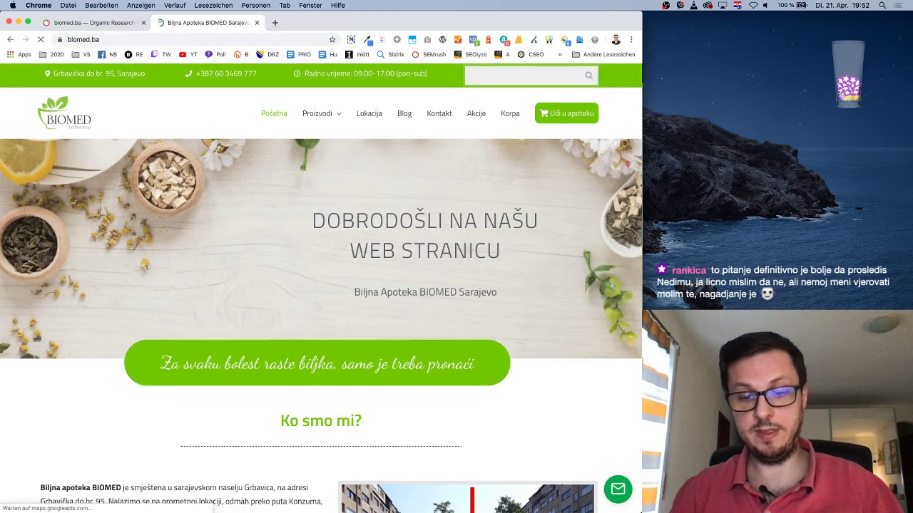
Search the biomed.ba shop for 'pekmez', browse the 5 jam results, then return to SEMrush
{"action": "left_click", "coordinate": [499, 75]}
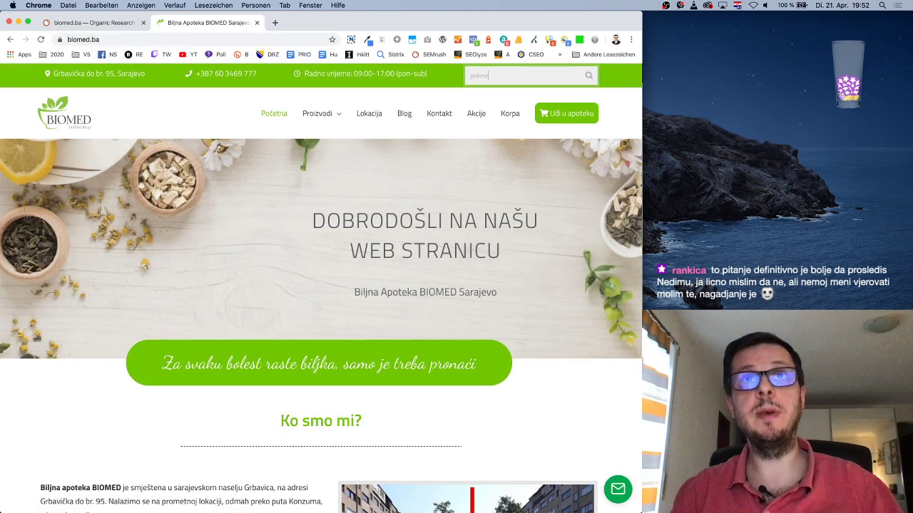
{"action": "type", "text": "pekmez"}
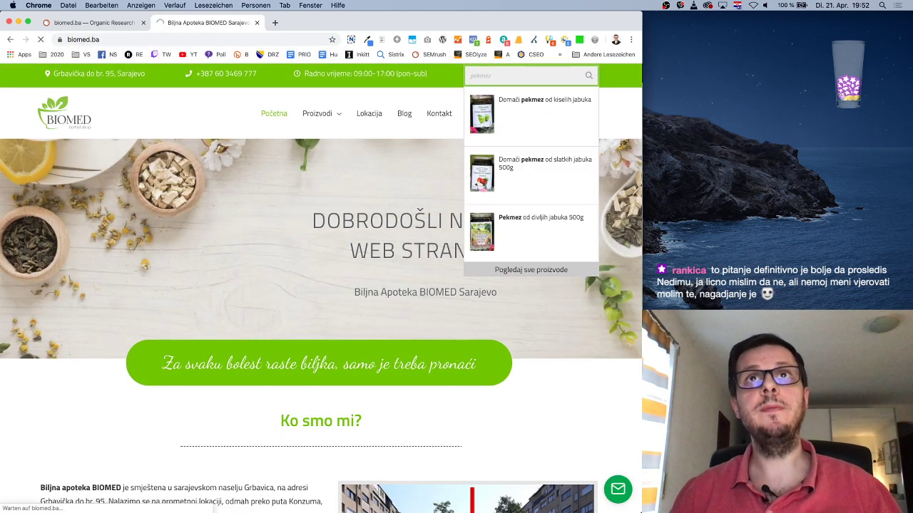
{"action": "key", "text": "Return"}
{"action": "scroll", "coordinate": [540, 339], "scroll_direction": "down", "scroll_amount": 3}
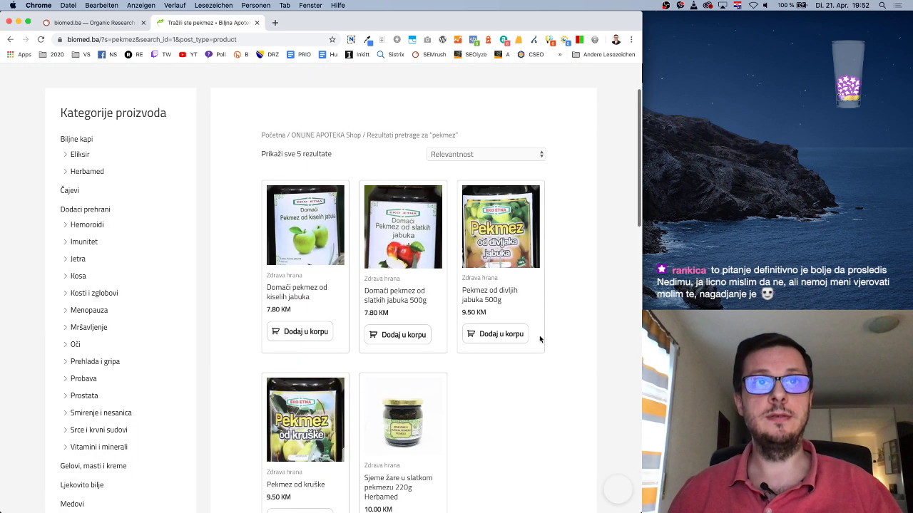
{"action": "scroll", "coordinate": [545, 335], "scroll_direction": "down", "scroll_amount": 2}
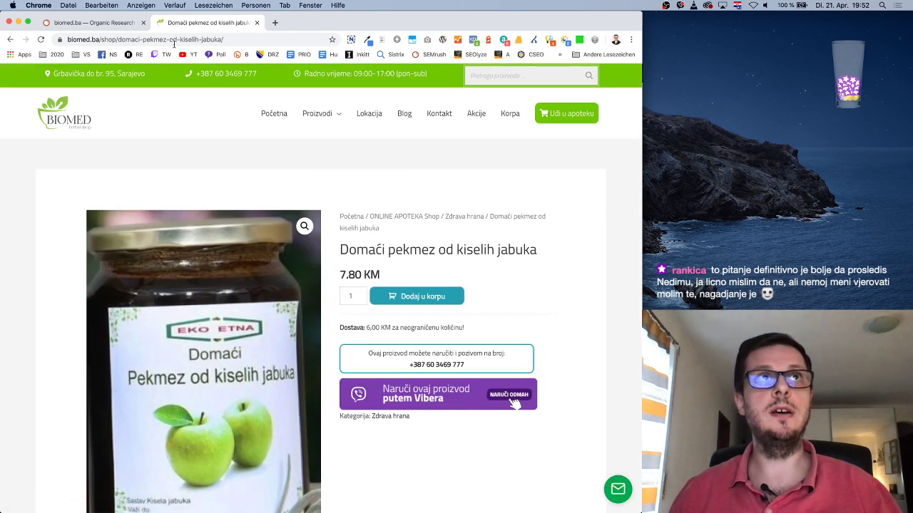
{"action": "left_click", "coordinate": [116, 24]}
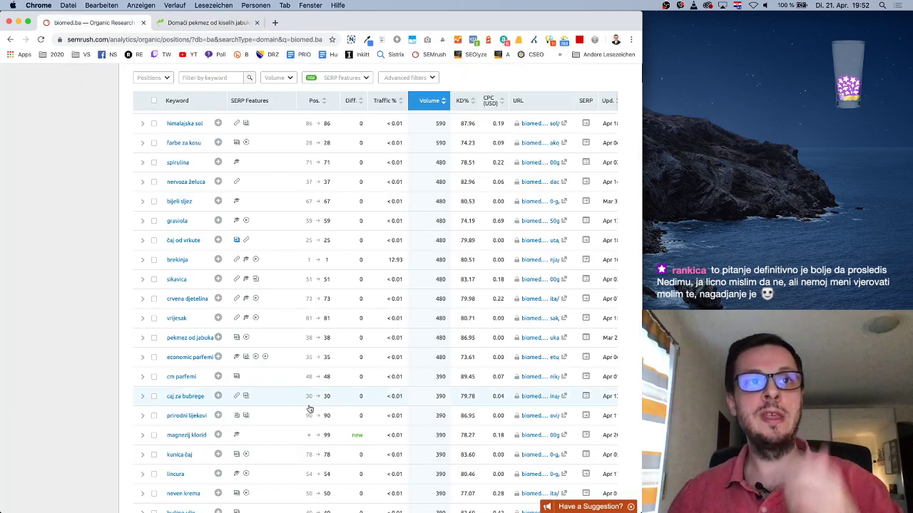
Scroll the Positions table past the 210-volume keywords into the 170-volume range
{"action": "scroll", "coordinate": [191, 357], "scroll_direction": "up", "scroll_amount": 1}
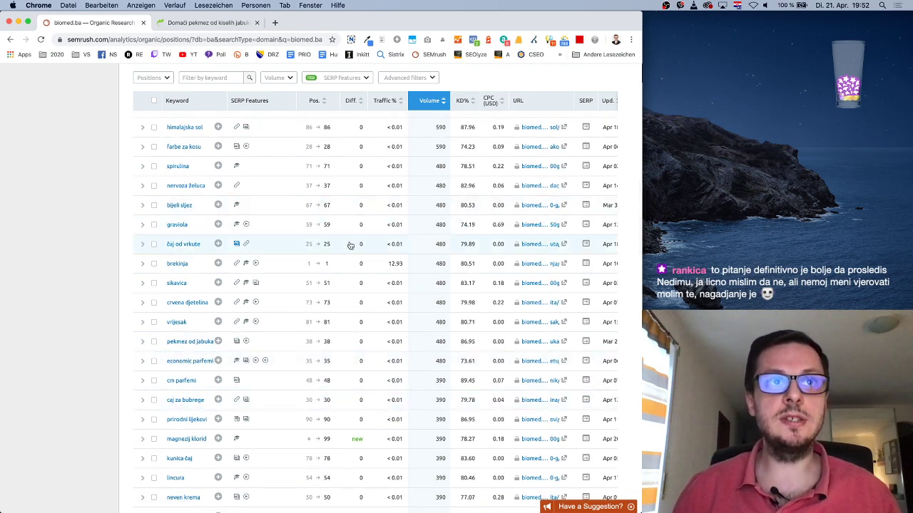
{"action": "scroll", "coordinate": [350, 241], "scroll_direction": "up", "scroll_amount": 10}
{"action": "scroll", "coordinate": [350, 243], "scroll_direction": "up", "scroll_amount": 8}
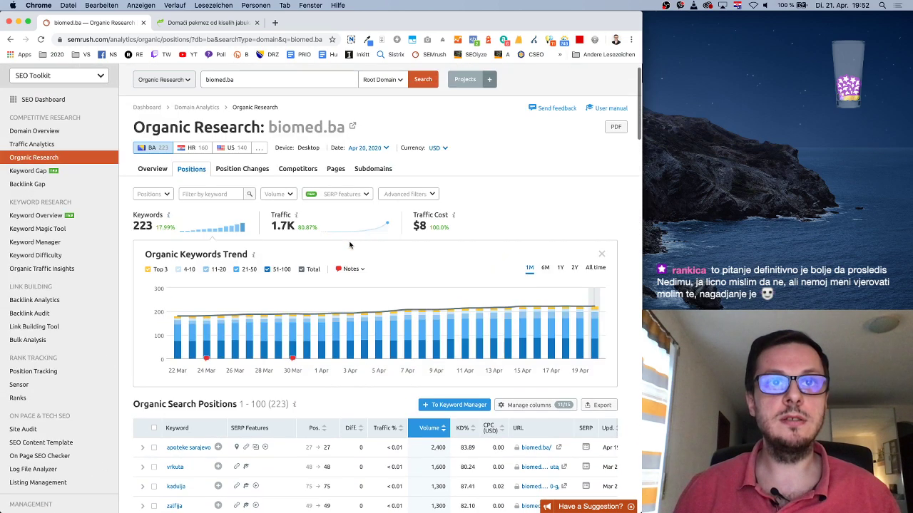
{"action": "scroll", "coordinate": [350, 243], "scroll_direction": "down", "scroll_amount": 15}
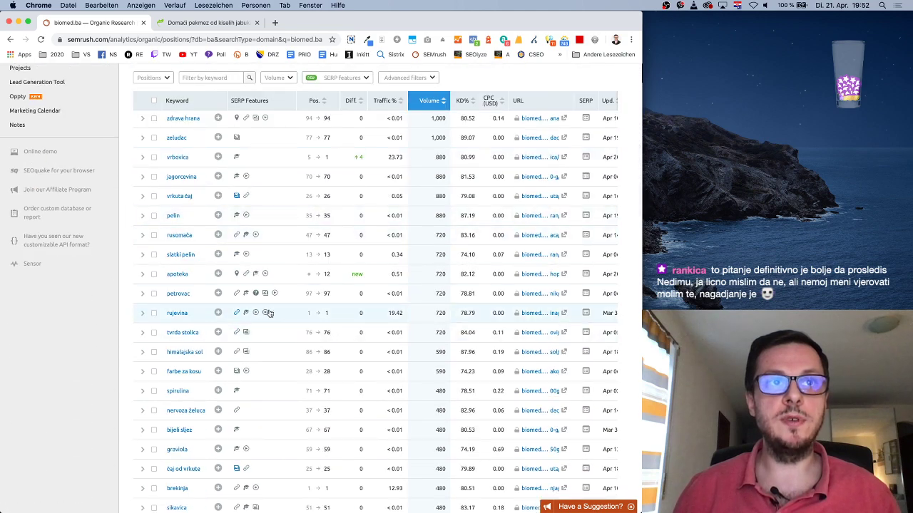
{"action": "scroll", "coordinate": [328, 314], "scroll_direction": "down", "scroll_amount": 7}
{"action": "scroll", "coordinate": [325, 244], "scroll_direction": "down", "scroll_amount": 12}
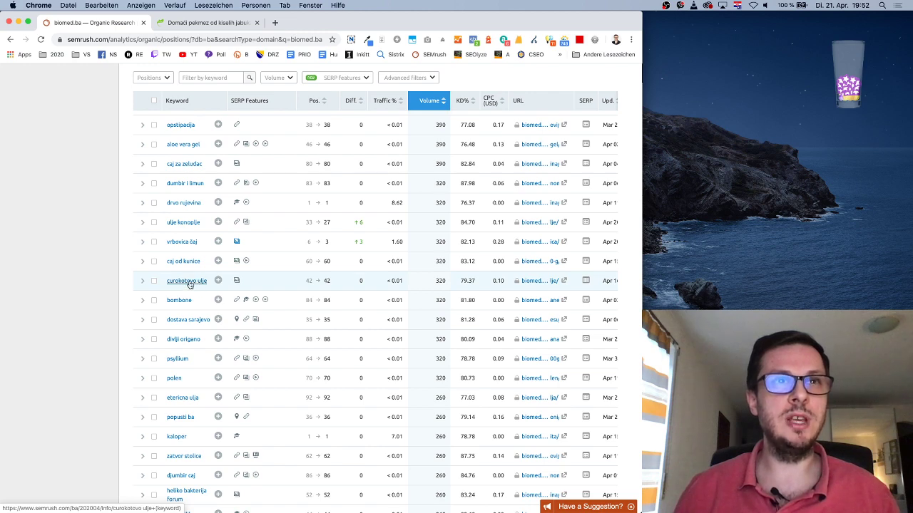
{"action": "scroll", "coordinate": [271, 305], "scroll_direction": "down", "scroll_amount": 3}
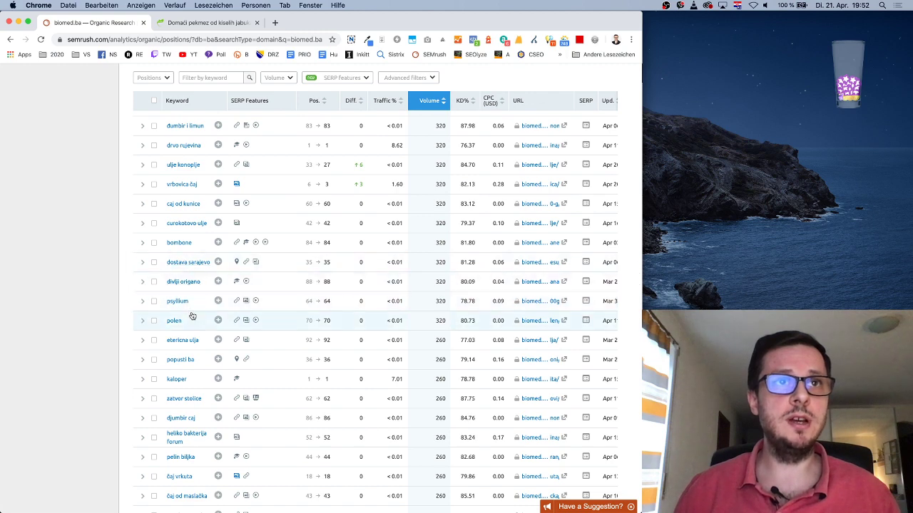
{"action": "scroll", "coordinate": [194, 314], "scroll_direction": "down", "scroll_amount": 4}
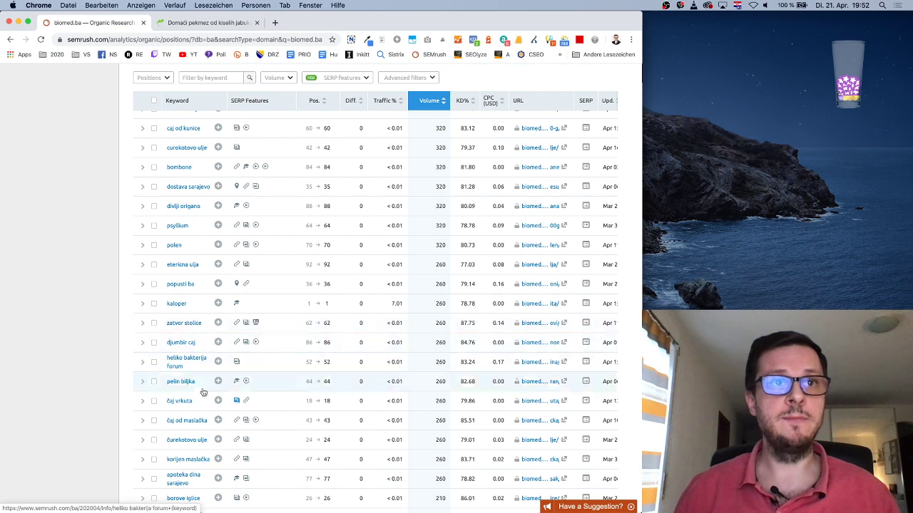
{"action": "scroll", "coordinate": [202, 394], "scroll_direction": "down", "scroll_amount": 4}
{"action": "scroll", "coordinate": [202, 394], "scroll_direction": "down", "scroll_amount": 3}
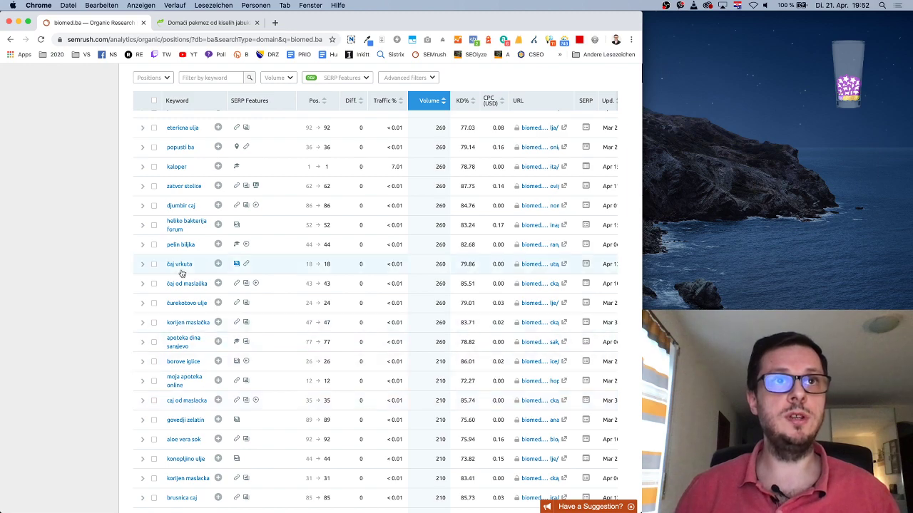
{"action": "scroll", "coordinate": [186, 381], "scroll_direction": "down", "scroll_amount": 4}
{"action": "scroll", "coordinate": [184, 377], "scroll_direction": "down", "scroll_amount": 5}
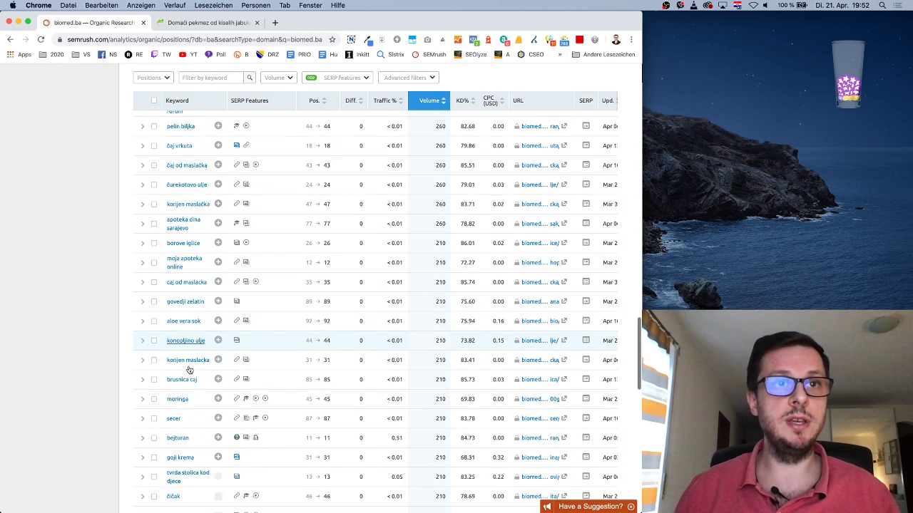
{"action": "scroll", "coordinate": [189, 369], "scroll_direction": "down", "scroll_amount": 3}
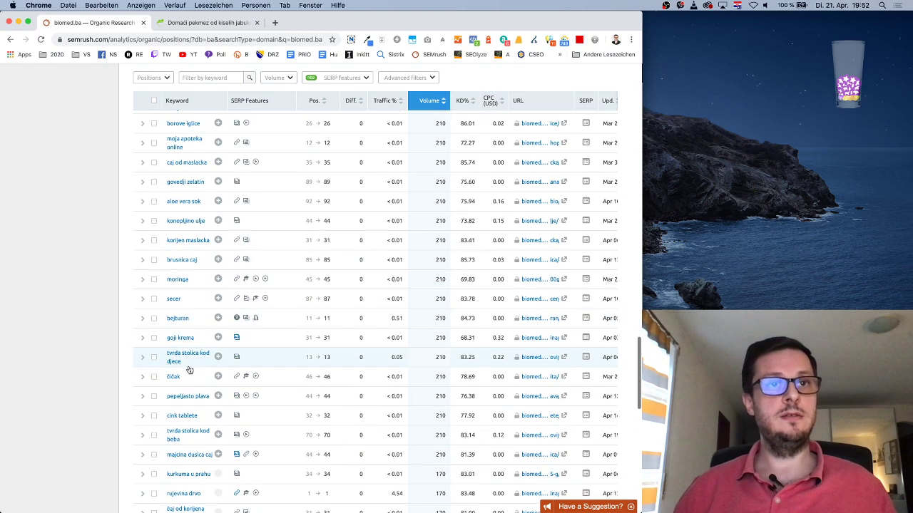
{"action": "scroll", "coordinate": [189, 369], "scroll_direction": "down", "scroll_amount": 3}
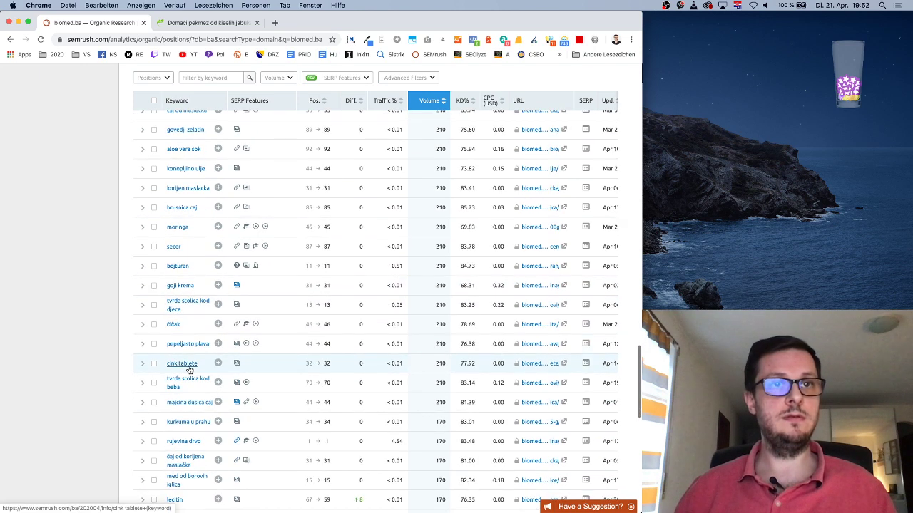
{"action": "scroll", "coordinate": [189, 370], "scroll_direction": "down", "scroll_amount": 4}
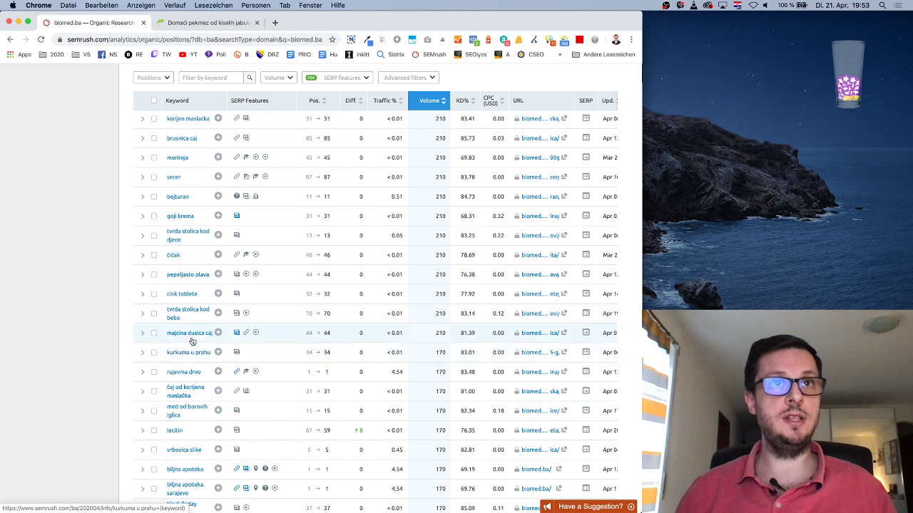
{"action": "scroll", "coordinate": [191, 344], "scroll_direction": "down", "scroll_amount": 5}
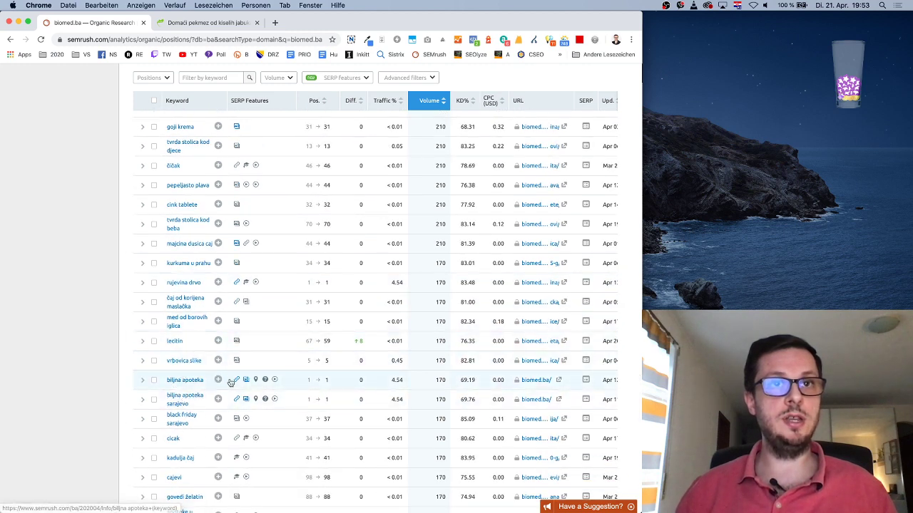
{"action": "mouse_move", "coordinate": [237, 97]}
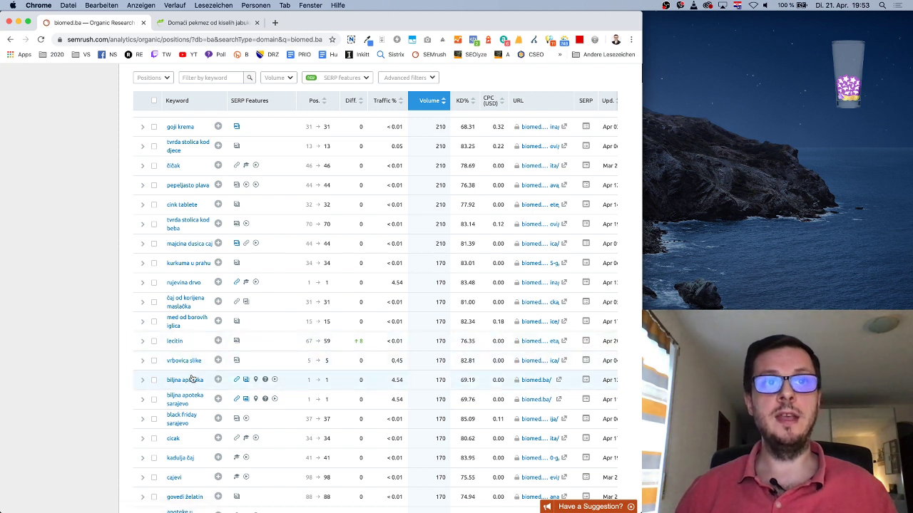
{"action": "mouse_move", "coordinate": [239, 383]}
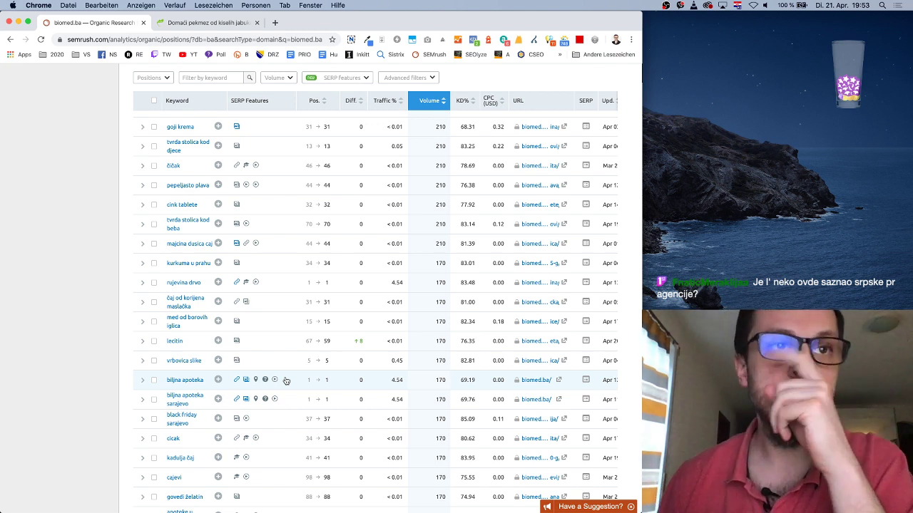
{"action": "scroll", "coordinate": [285, 381], "scroll_direction": "down", "scroll_amount": 3}
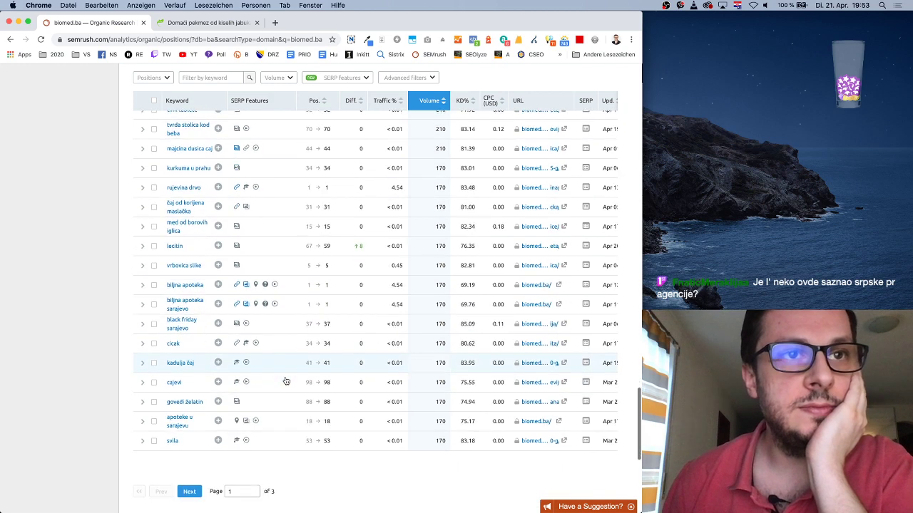
{"action": "scroll", "coordinate": [205, 407], "scroll_direction": "up", "scroll_amount": 3}
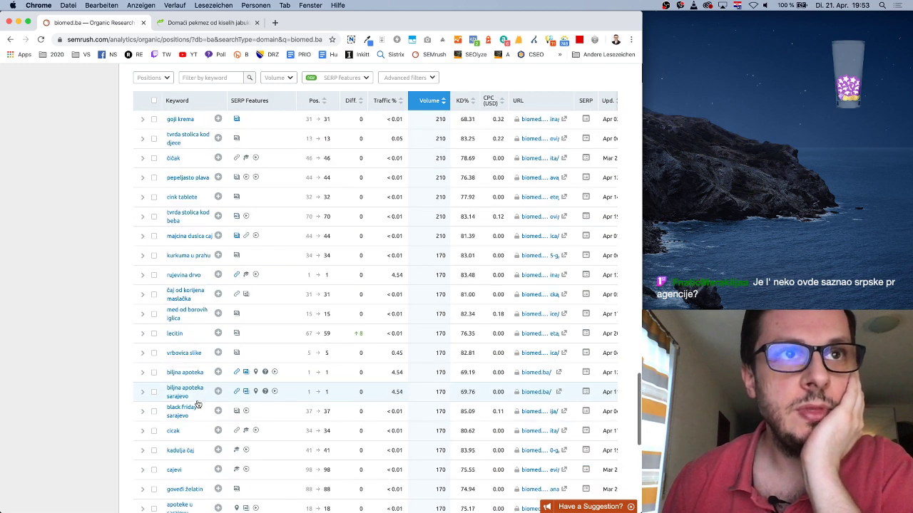
{"action": "scroll", "coordinate": [196, 379], "scroll_direction": "up", "scroll_amount": 1}
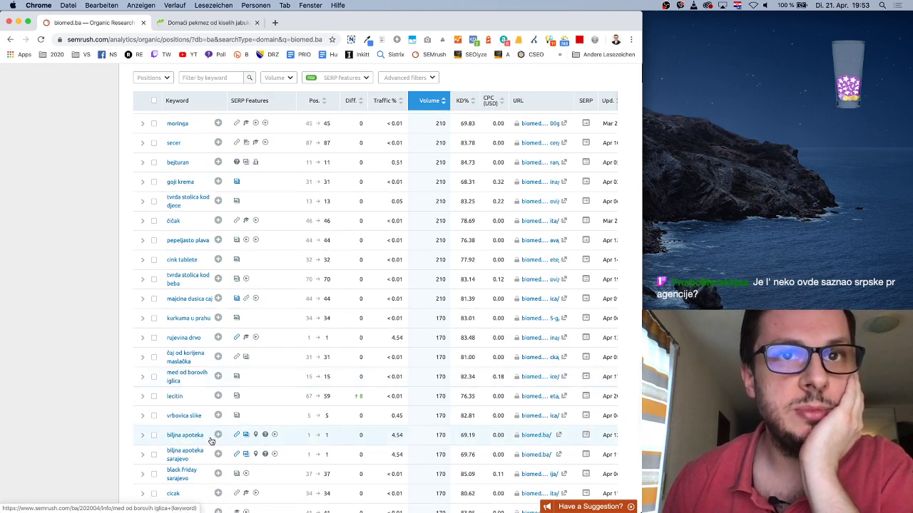
{"action": "scroll", "coordinate": [207, 439], "scroll_direction": "up", "scroll_amount": 1}
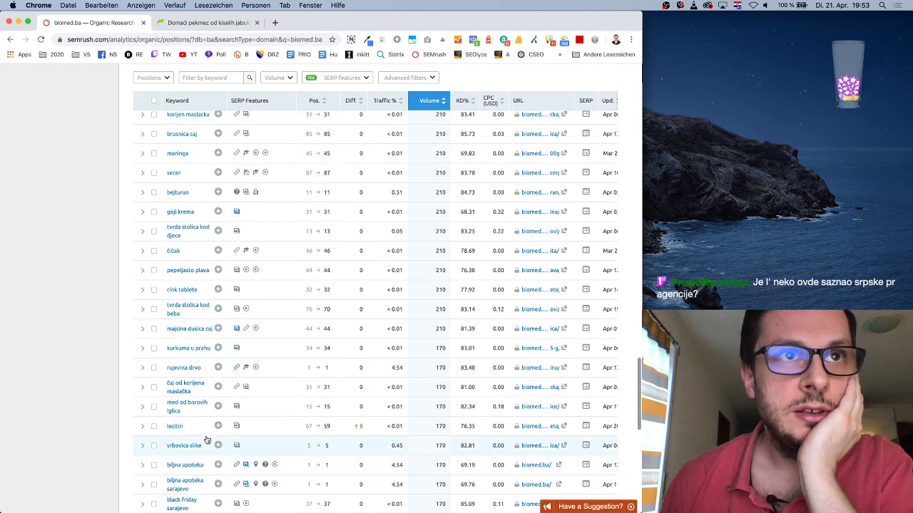
{"action": "scroll", "coordinate": [207, 440], "scroll_direction": "up", "scroll_amount": 1}
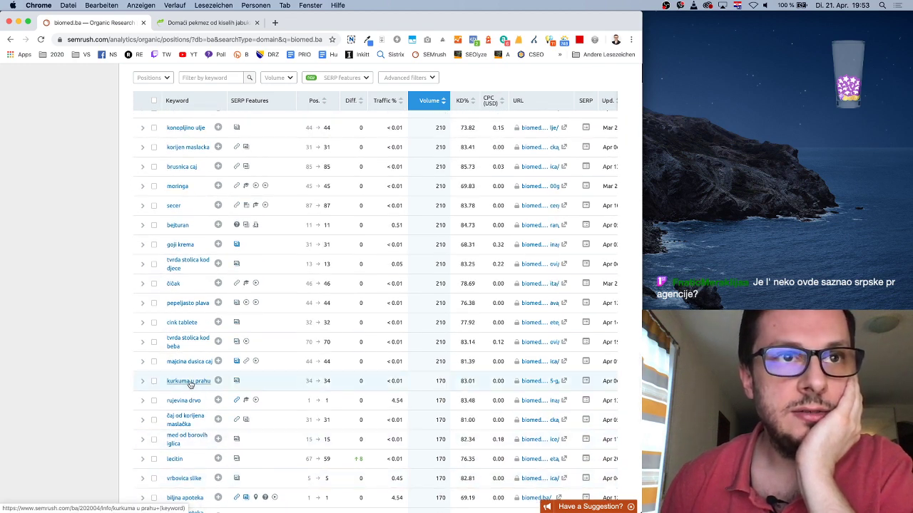
{"action": "scroll", "coordinate": [189, 387], "scroll_direction": "right", "scroll_amount": 1}
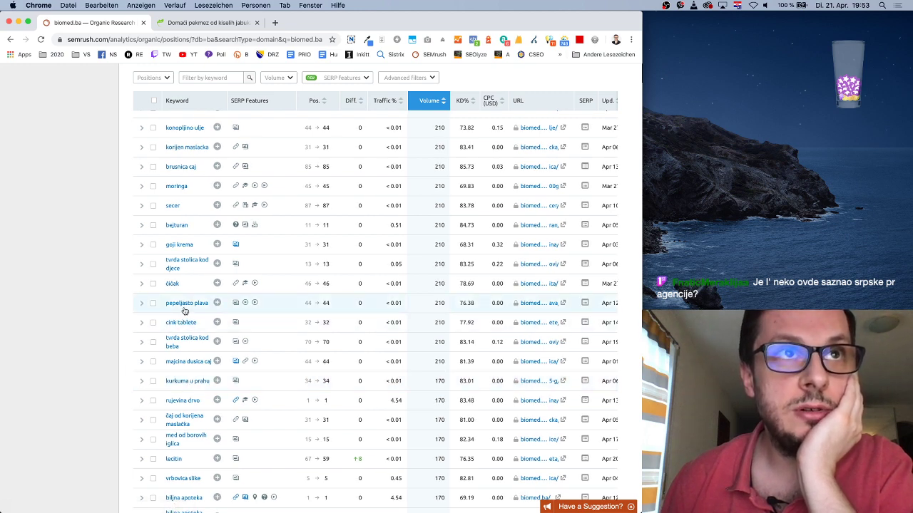
{"action": "scroll", "coordinate": [184, 312], "scroll_direction": "up", "scroll_amount": 2}
{"action": "scroll", "coordinate": [197, 322], "scroll_direction": "up", "scroll_amount": 3}
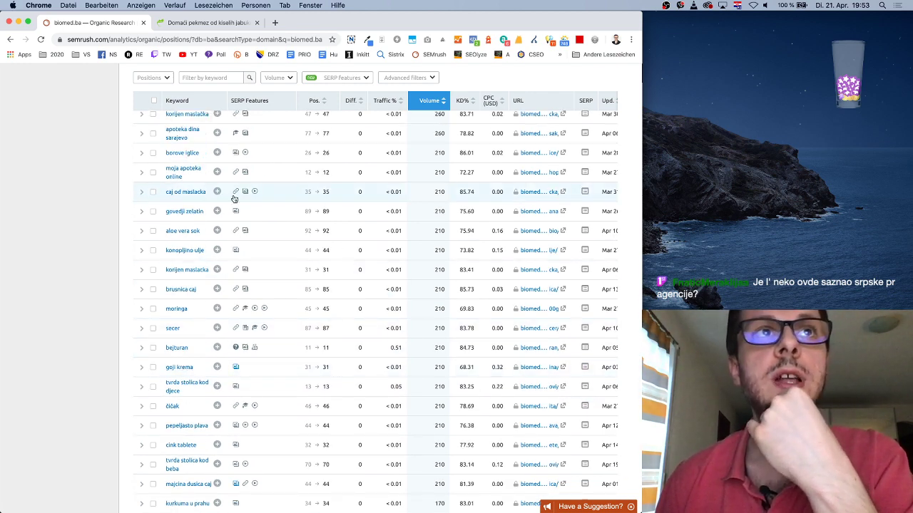
{"action": "scroll", "coordinate": [201, 235], "scroll_direction": "up", "scroll_amount": 5}
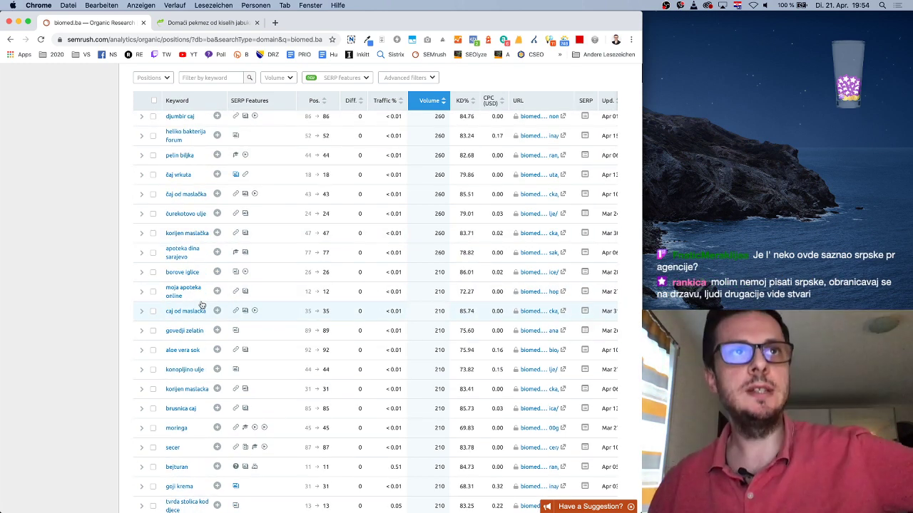
{"action": "scroll", "coordinate": [201, 305], "scroll_direction": "down", "scroll_amount": 2}
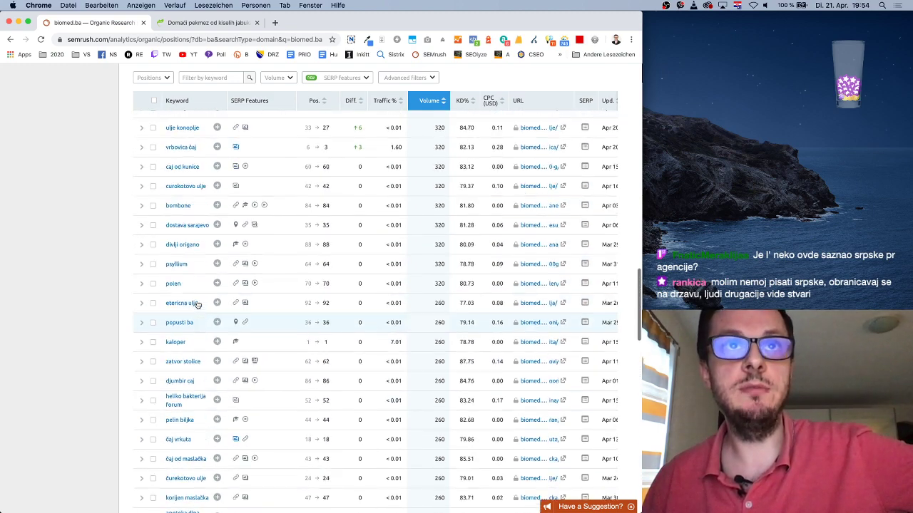
{"action": "scroll", "coordinate": [196, 304], "scroll_direction": "down", "scroll_amount": 10}
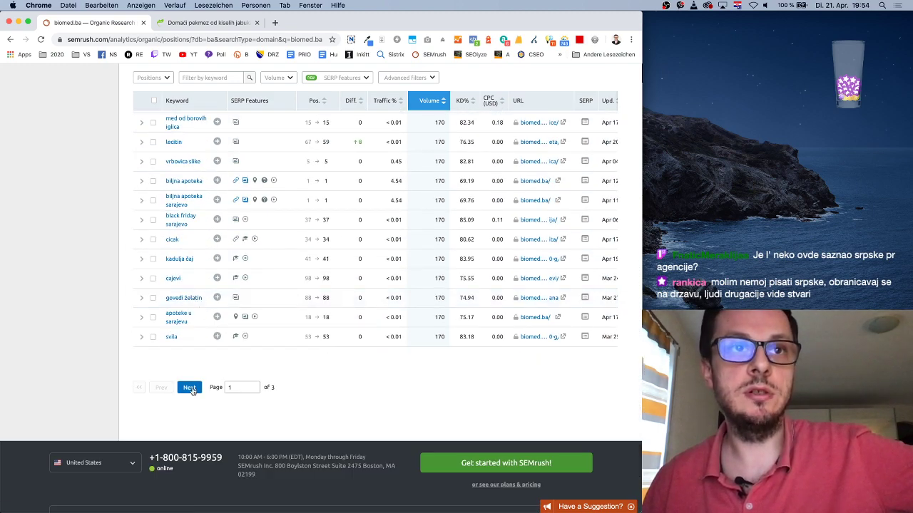
Load page 2 of the Positions table (keywords 101–200) and scroll to the 140-volume keywords
{"action": "left_click", "coordinate": [189, 388]}
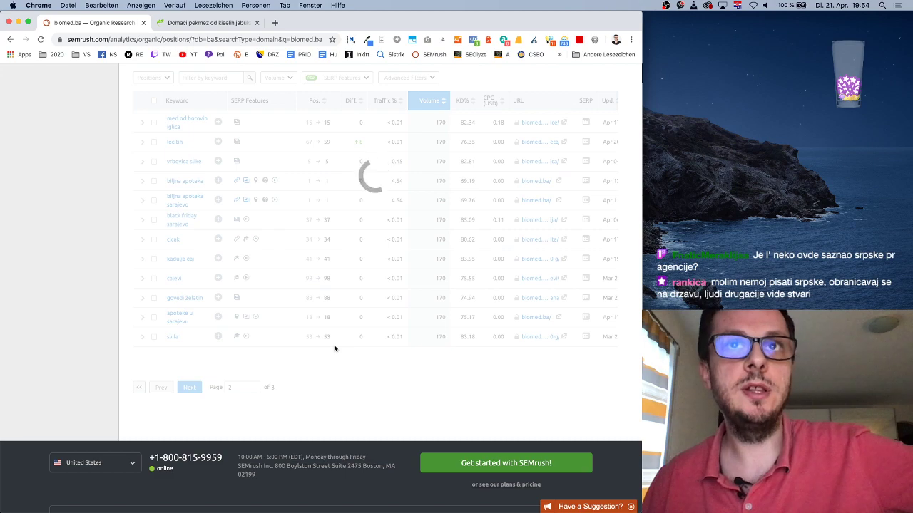
{"action": "scroll", "coordinate": [335, 321], "scroll_direction": "up", "scroll_amount": 15}
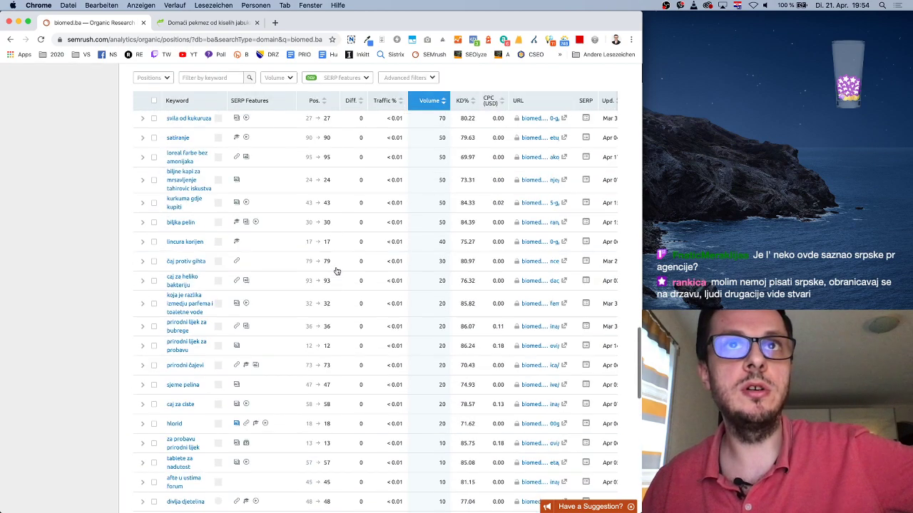
{"action": "scroll", "coordinate": [335, 264], "scroll_direction": "up", "scroll_amount": 10}
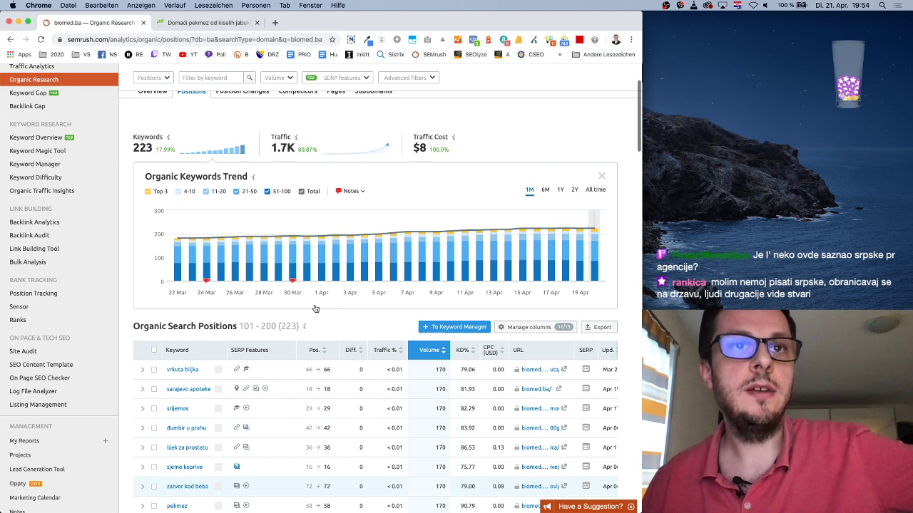
{"action": "scroll", "coordinate": [321, 328], "scroll_direction": "down", "scroll_amount": 2}
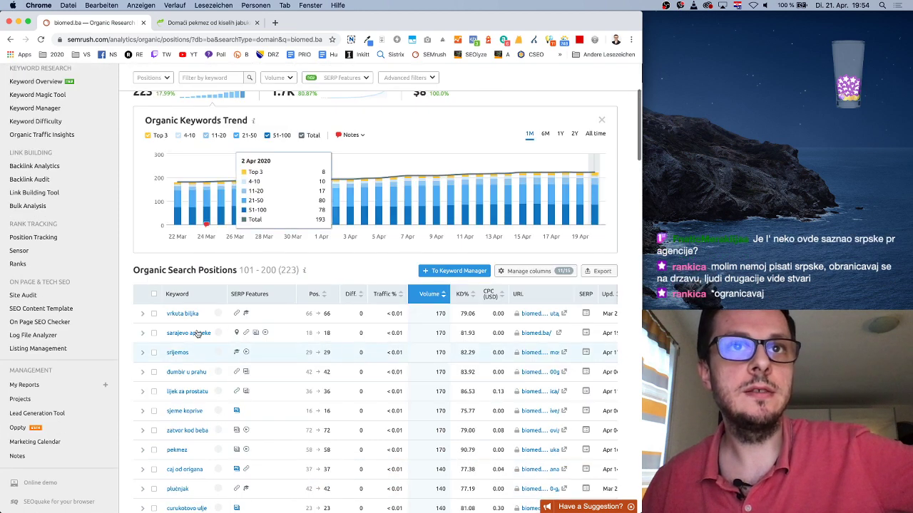
{"action": "scroll", "coordinate": [196, 332], "scroll_direction": "down", "scroll_amount": 4}
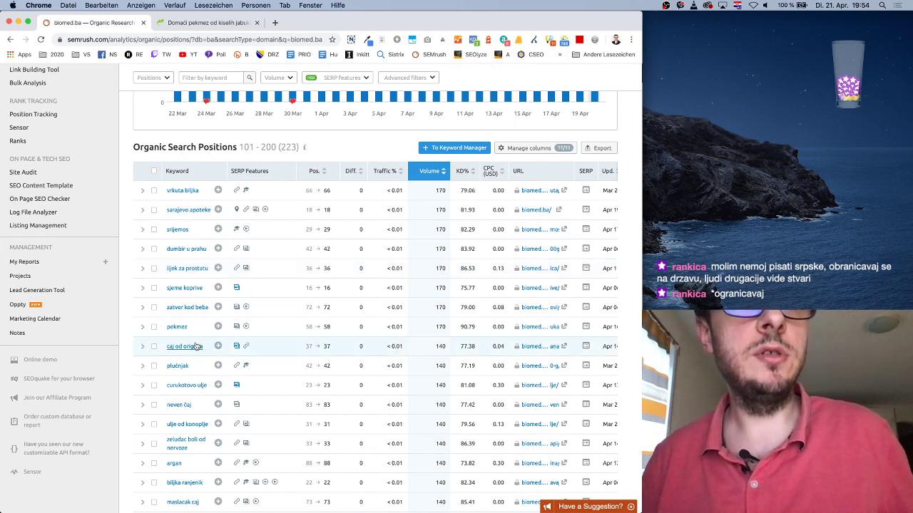
{"action": "scroll", "coordinate": [196, 345], "scroll_direction": "down", "scroll_amount": 3}
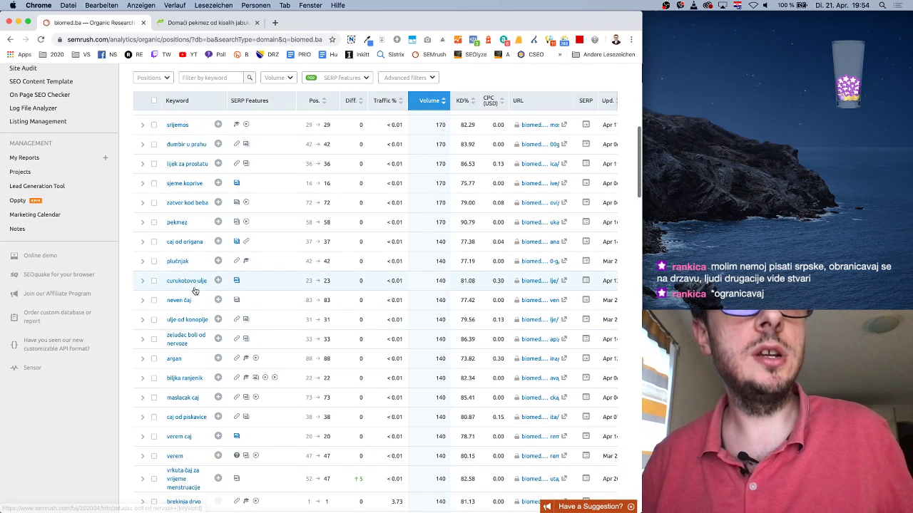
{"action": "scroll", "coordinate": [195, 292], "scroll_direction": "down", "scroll_amount": 3}
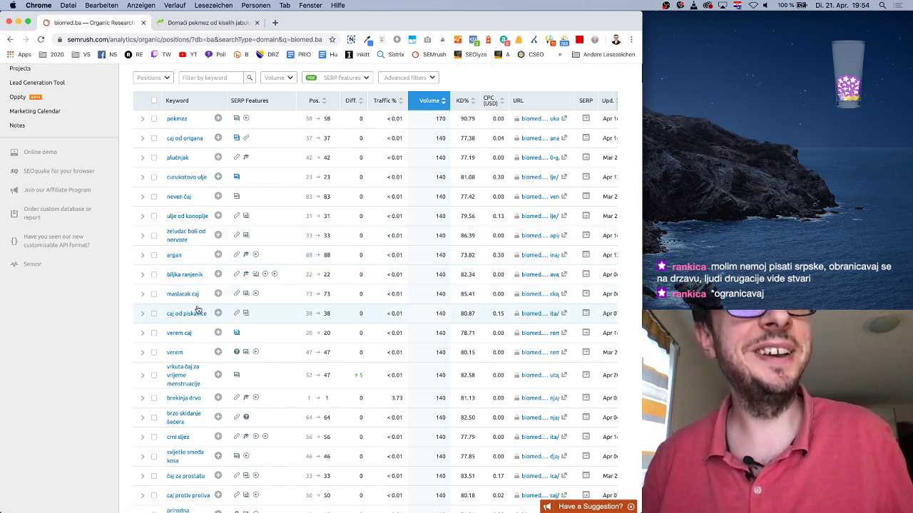
{"action": "scroll", "coordinate": [194, 310], "scroll_direction": "down", "scroll_amount": 5}
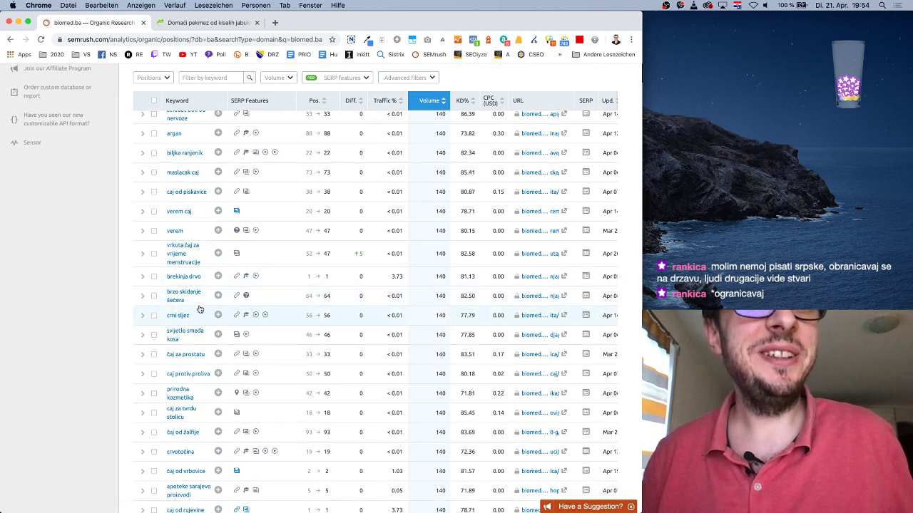
{"action": "scroll", "coordinate": [203, 310], "scroll_direction": "down", "scroll_amount": 2}
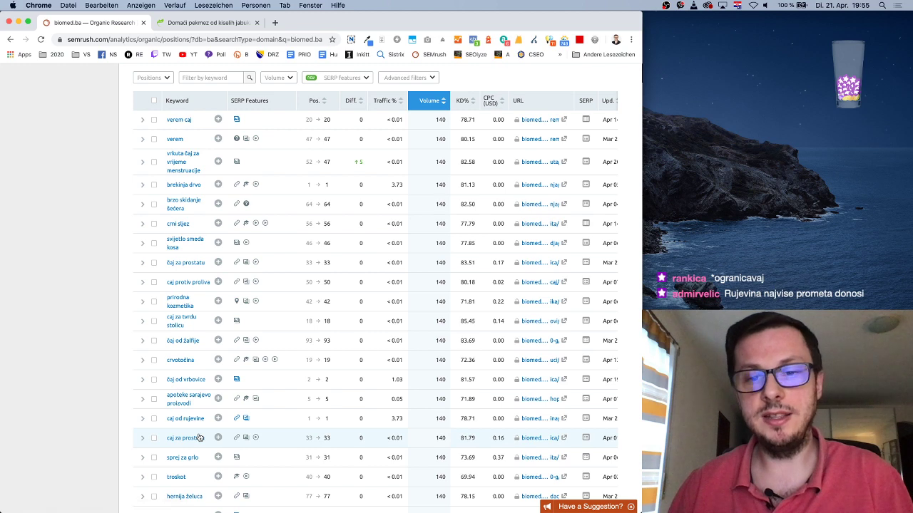
{"action": "scroll", "coordinate": [200, 438], "scroll_direction": "right", "scroll_amount": 1}
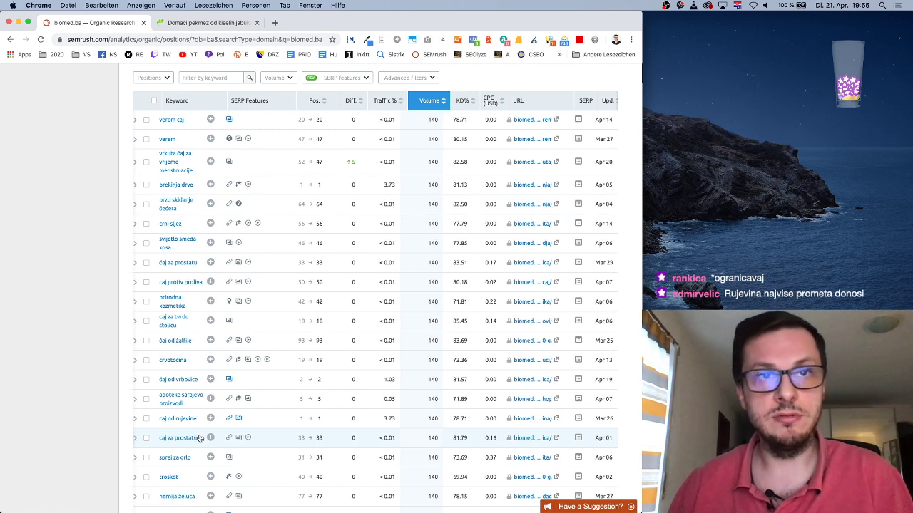
{"action": "scroll", "coordinate": [199, 438], "scroll_direction": "left", "scroll_amount": 1}
{"action": "scroll", "coordinate": [201, 437], "scroll_direction": "down", "scroll_amount": 2}
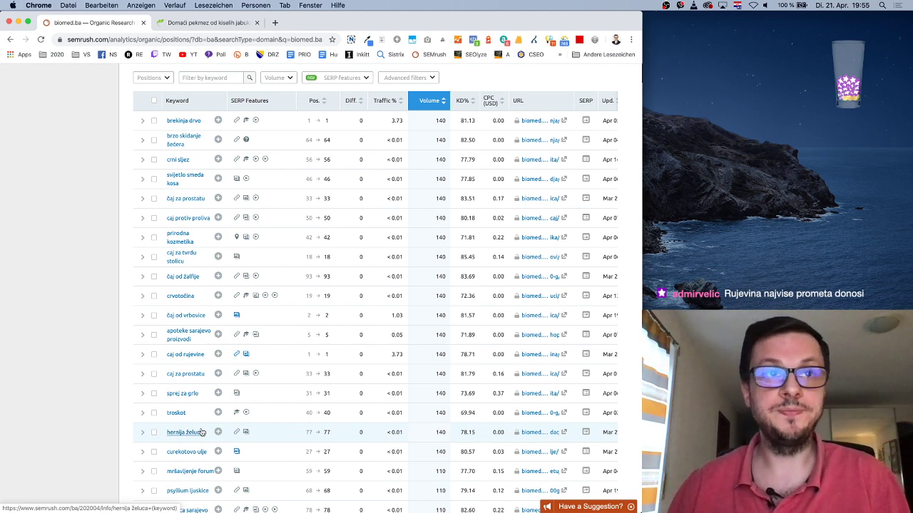
{"action": "scroll", "coordinate": [207, 413], "scroll_direction": "down", "scroll_amount": 4}
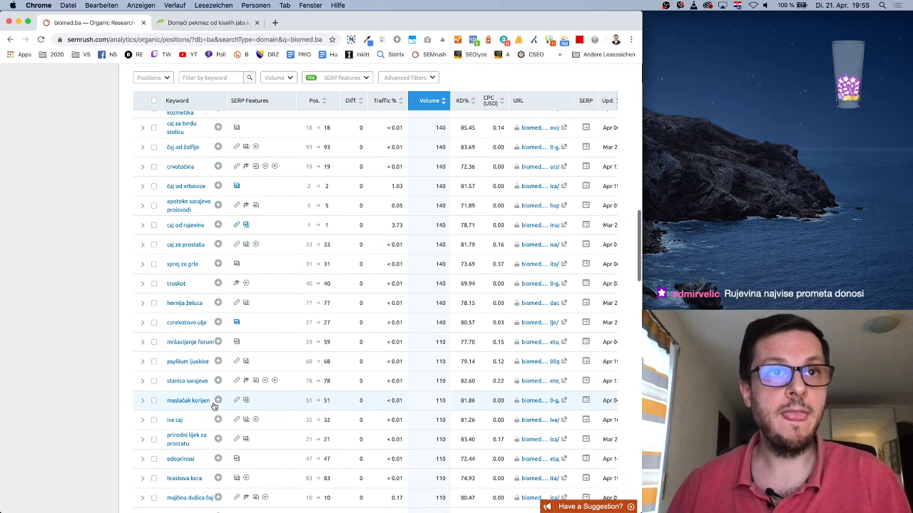
{"action": "scroll", "coordinate": [212, 405], "scroll_direction": "down", "scroll_amount": 5}
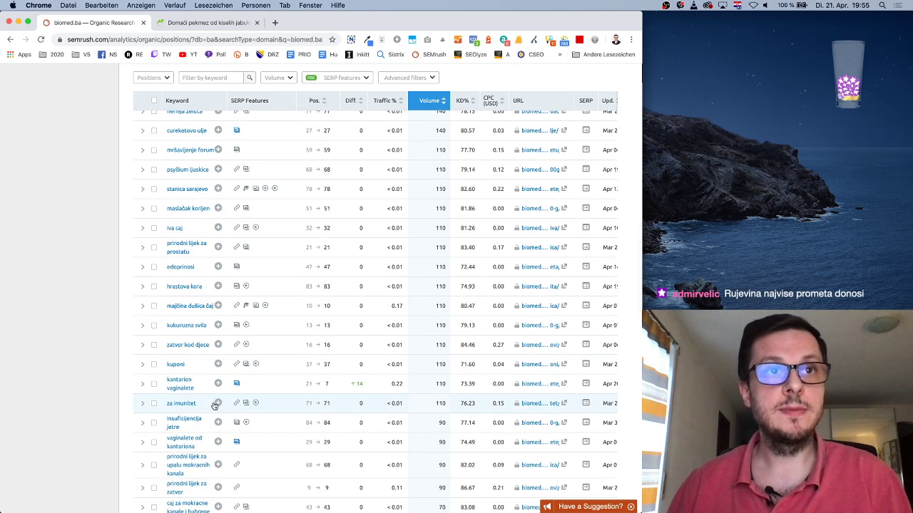
{"action": "scroll", "coordinate": [214, 404], "scroll_direction": "down", "scroll_amount": 2}
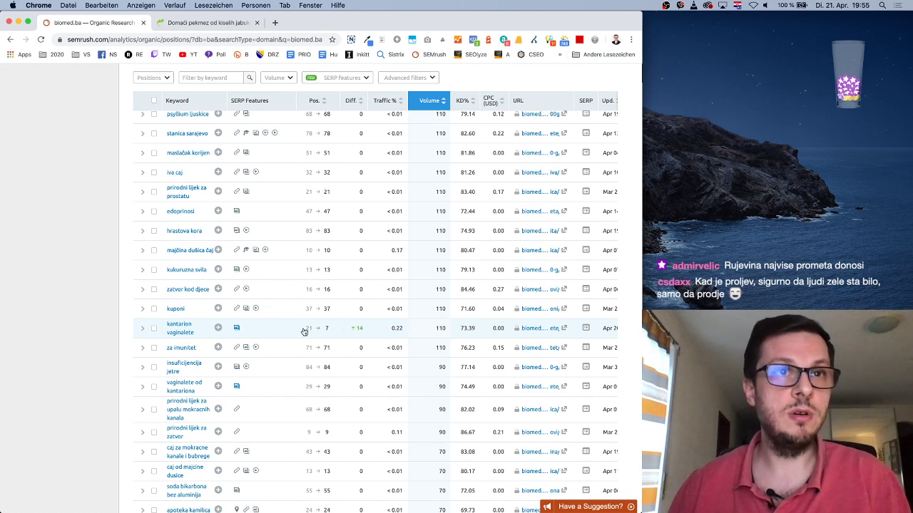
{"action": "scroll", "coordinate": [192, 403], "scroll_direction": "down", "scroll_amount": 4}
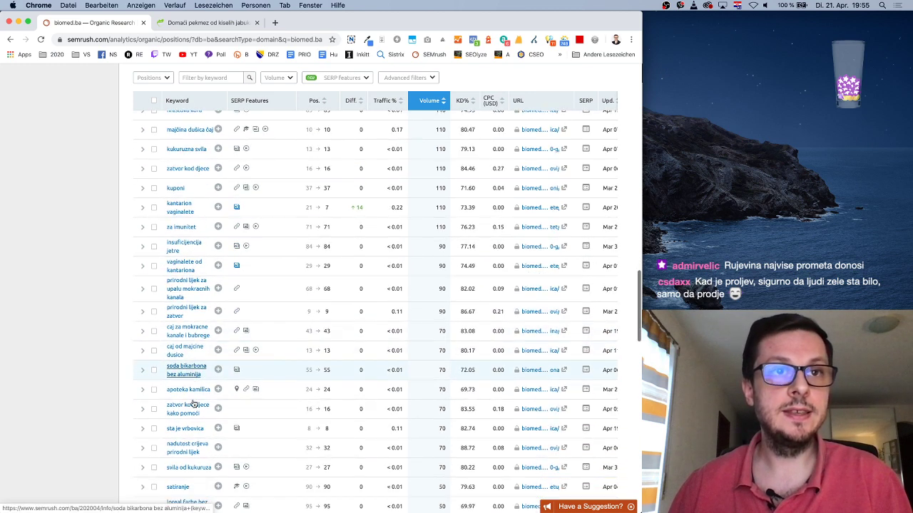
{"action": "scroll", "coordinate": [193, 403], "scroll_direction": "down", "scroll_amount": 10}
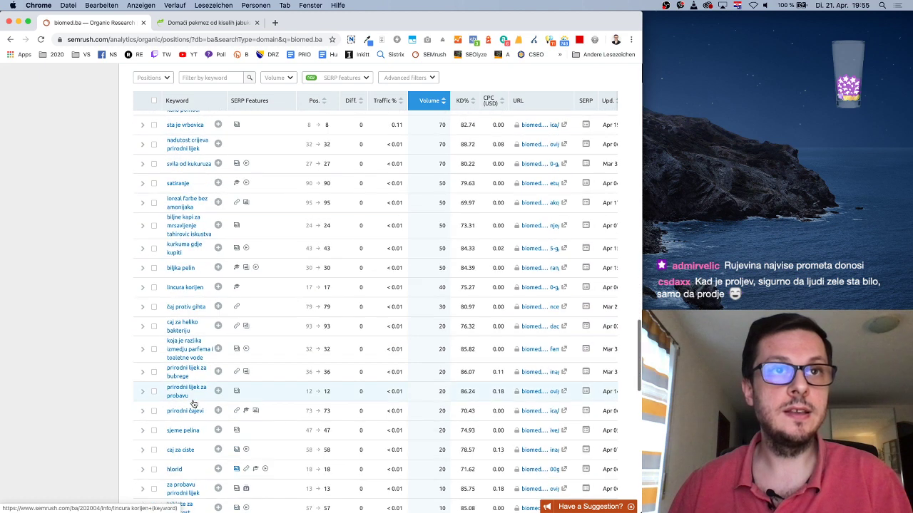
{"action": "scroll", "coordinate": [192, 404], "scroll_direction": "down", "scroll_amount": 4}
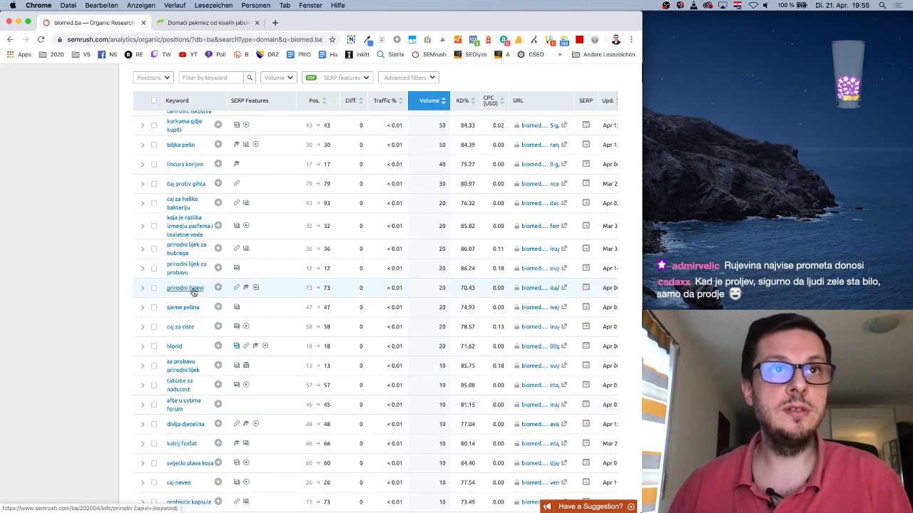
{"action": "scroll", "coordinate": [203, 342], "scroll_direction": "down", "scroll_amount": 10}
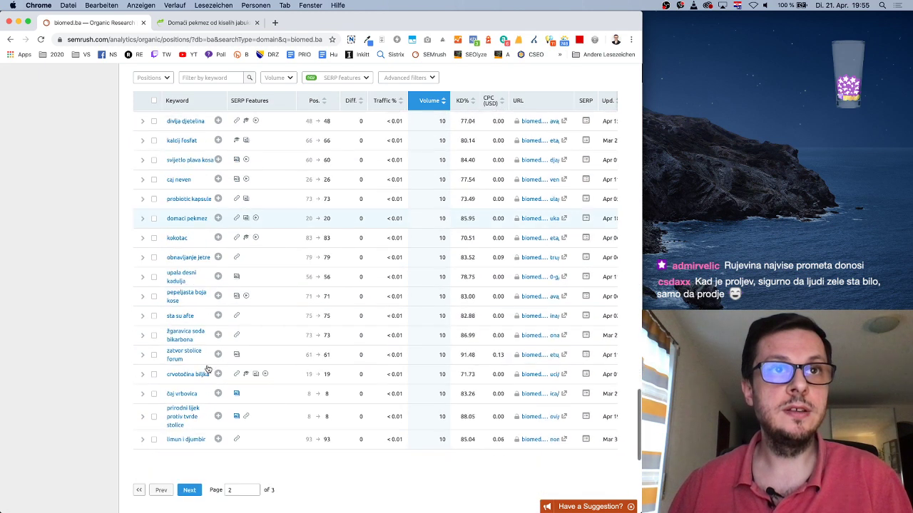
{"action": "scroll", "coordinate": [218, 367], "scroll_direction": "up", "scroll_amount": 20}
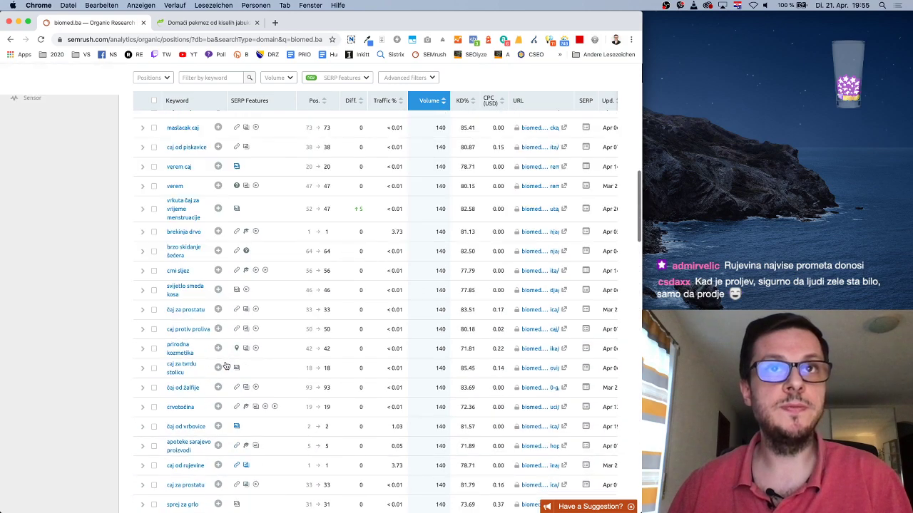
{"action": "scroll", "coordinate": [225, 366], "scroll_direction": "up", "scroll_amount": 15}
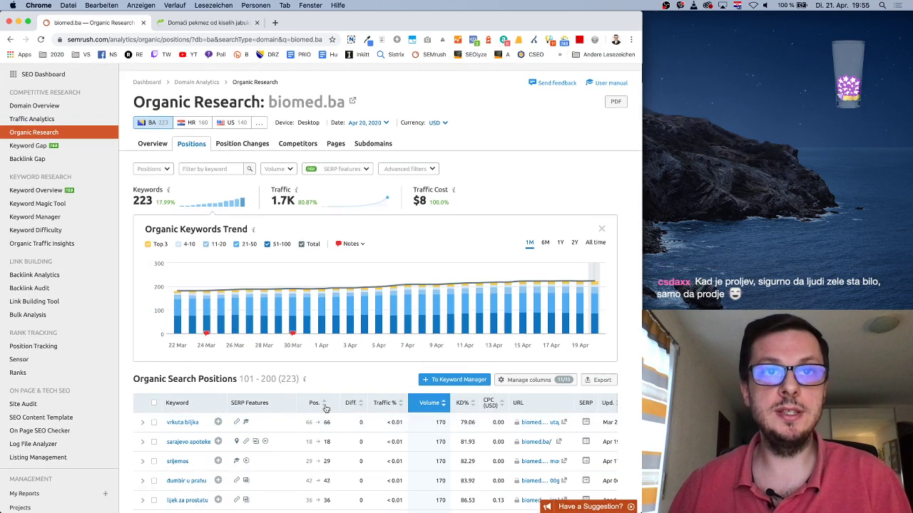
Sort the keywords ascending by Pos. and scroll through the top-ranked rows such as vrbovica
{"action": "left_click", "coordinate": [325, 405]}
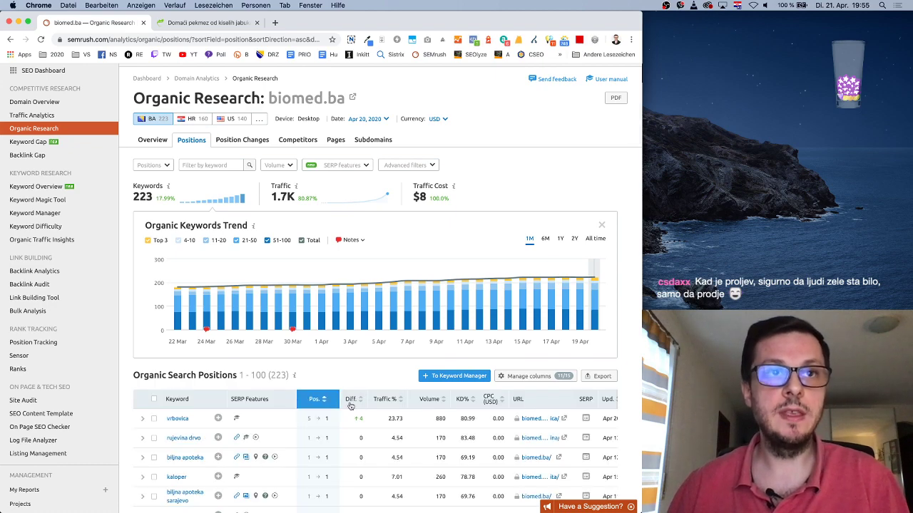
{"action": "scroll", "coordinate": [346, 405], "scroll_direction": "down", "scroll_amount": 5}
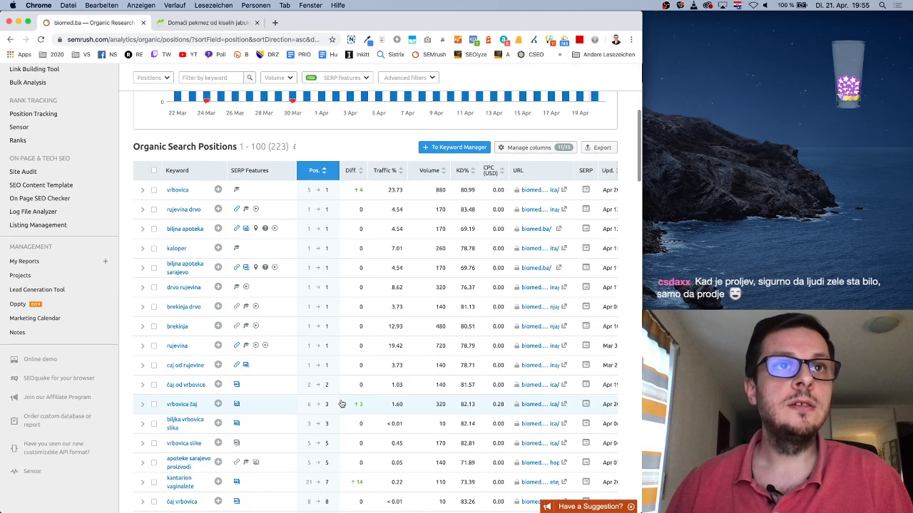
{"action": "scroll", "coordinate": [342, 404], "scroll_direction": "down", "scroll_amount": 2}
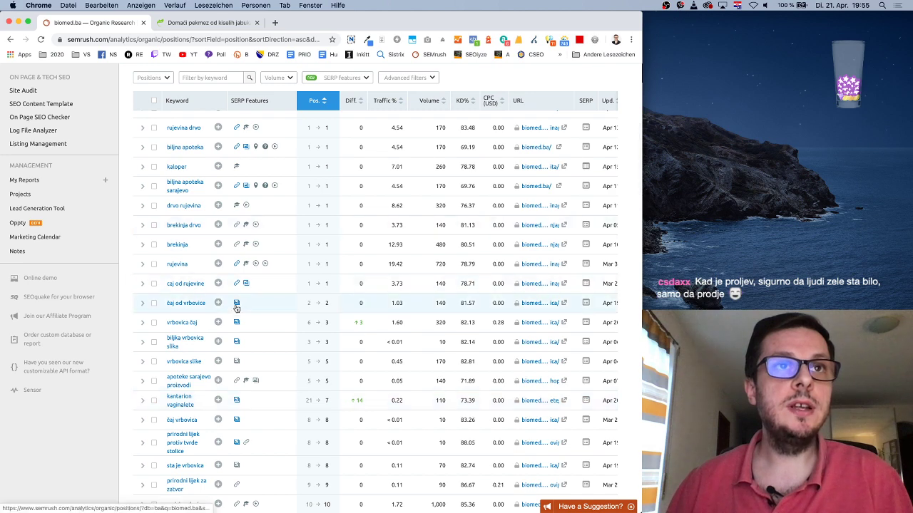
{"action": "scroll", "coordinate": [236, 363], "scroll_direction": "down", "scroll_amount": 3}
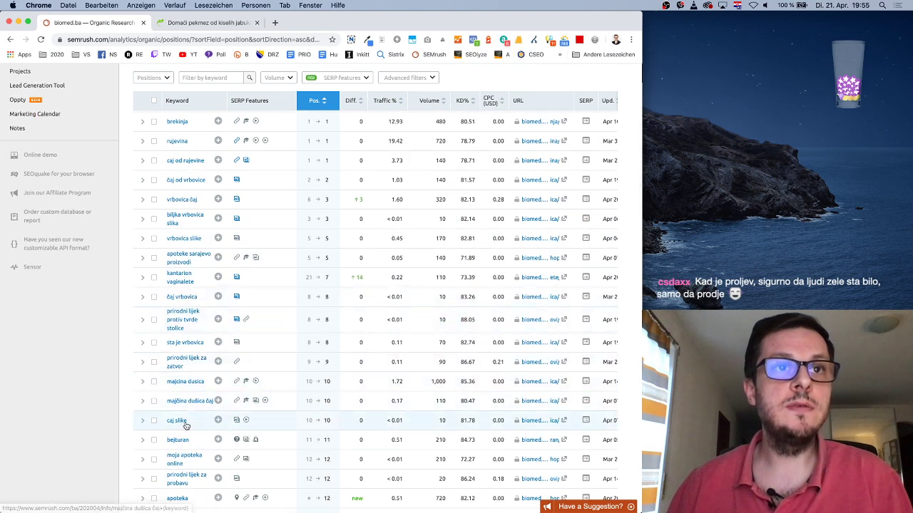
{"action": "scroll", "coordinate": [189, 426], "scroll_direction": "down", "scroll_amount": 1}
{"action": "scroll", "coordinate": [203, 425], "scroll_direction": "down", "scroll_amount": 2}
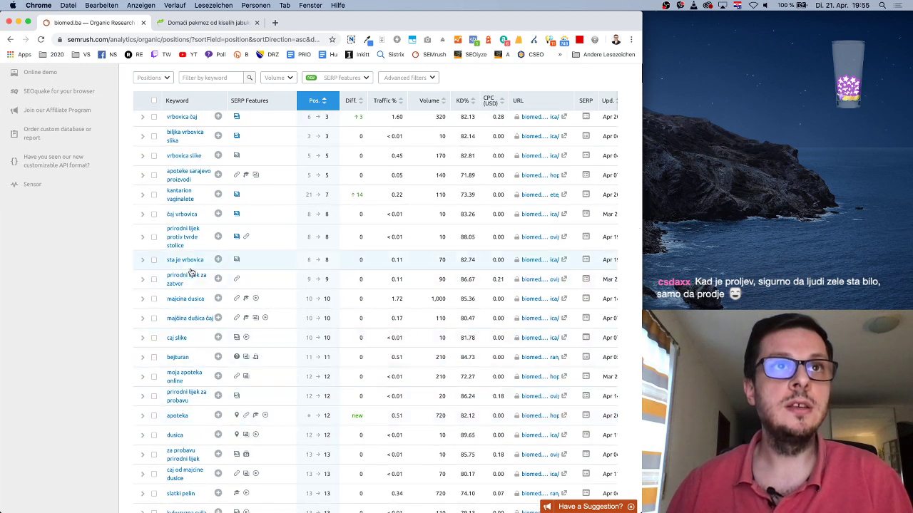
{"action": "scroll", "coordinate": [196, 247], "scroll_direction": "up", "scroll_amount": 3}
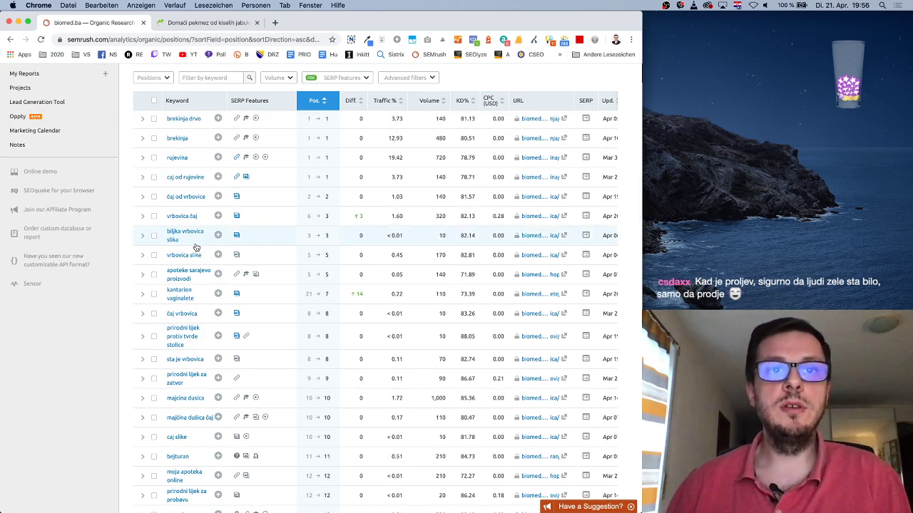
{"action": "scroll", "coordinate": [196, 246], "scroll_direction": "up", "scroll_amount": 4}
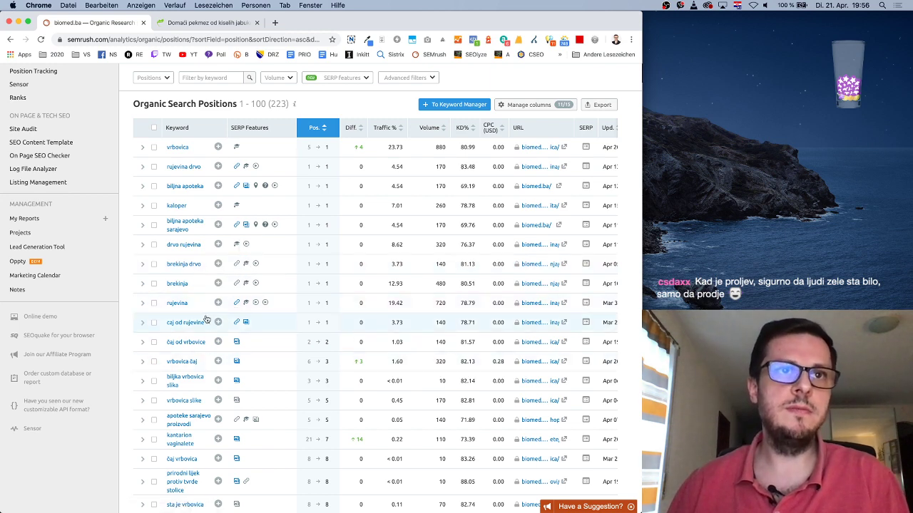
{"action": "scroll", "coordinate": [203, 321], "scroll_direction": "down", "scroll_amount": 3}
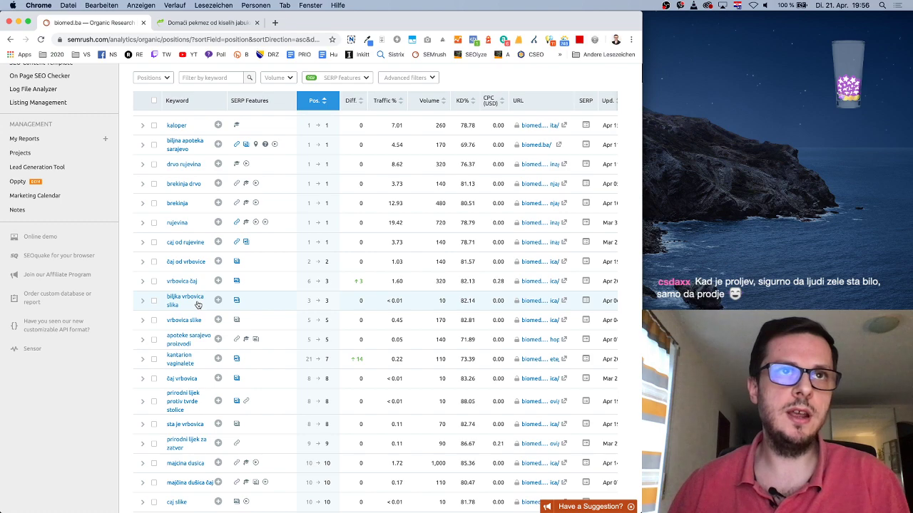
{"action": "scroll", "coordinate": [197, 305], "scroll_direction": "up", "scroll_amount": 15}
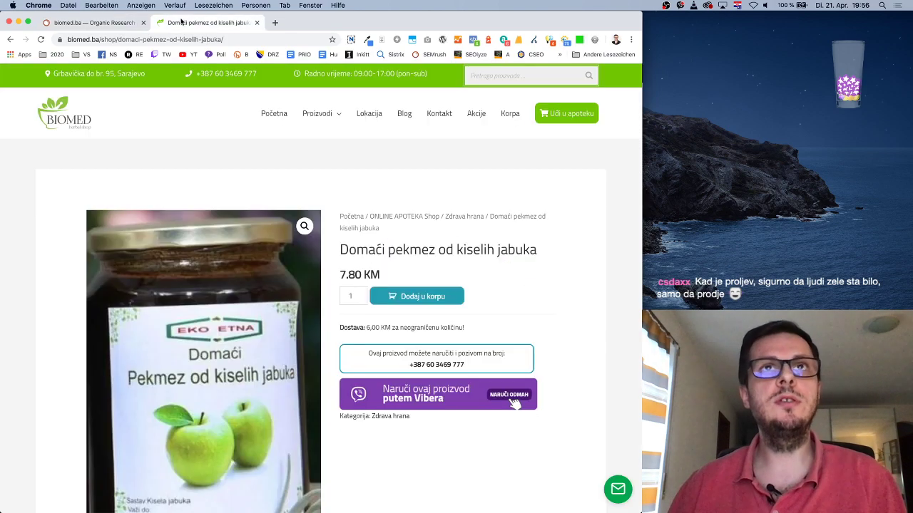
Open the biomed.ba Blog page, cross-checking the SEMrush keyword rankings along the way
{"action": "left_click", "coordinate": [207, 22]}
{"action": "left_click", "coordinate": [413, 114]}
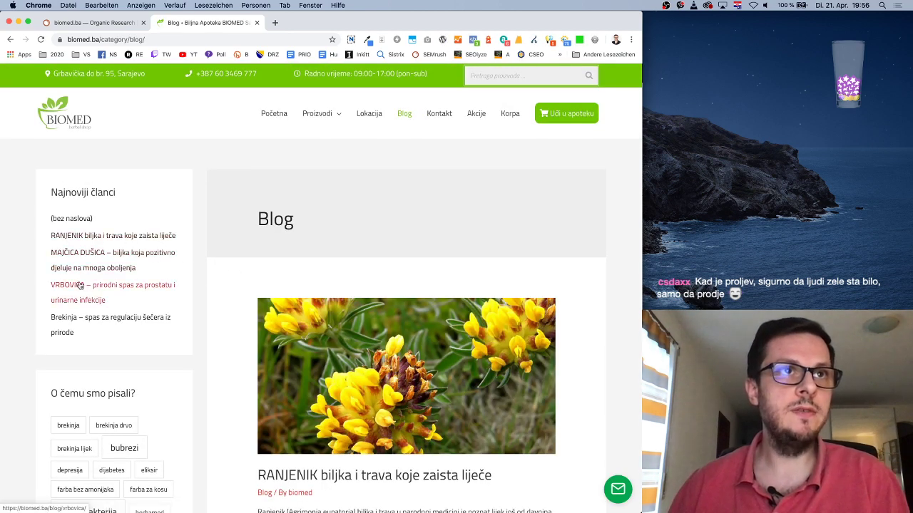
{"action": "left_click", "coordinate": [93, 22]}
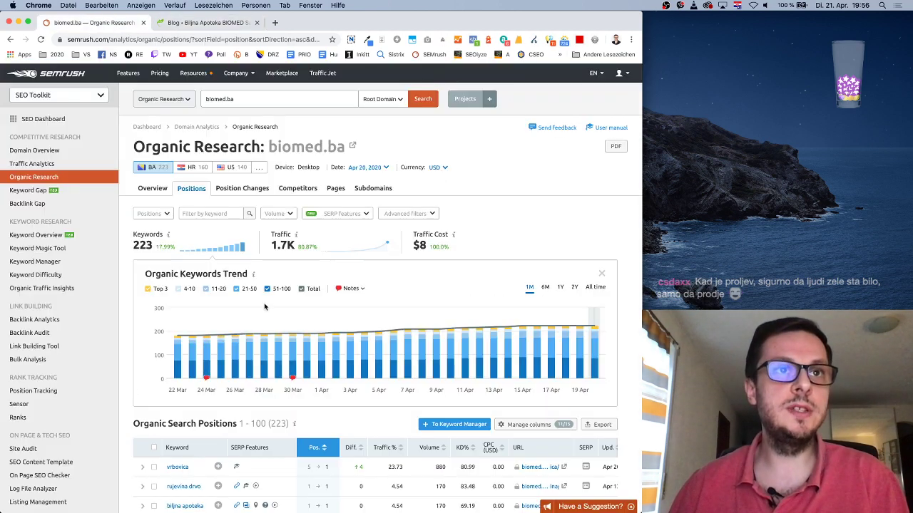
{"action": "scroll", "coordinate": [280, 329], "scroll_direction": "down", "scroll_amount": 5}
{"action": "scroll", "coordinate": [280, 329], "scroll_direction": "down", "scroll_amount": 3}
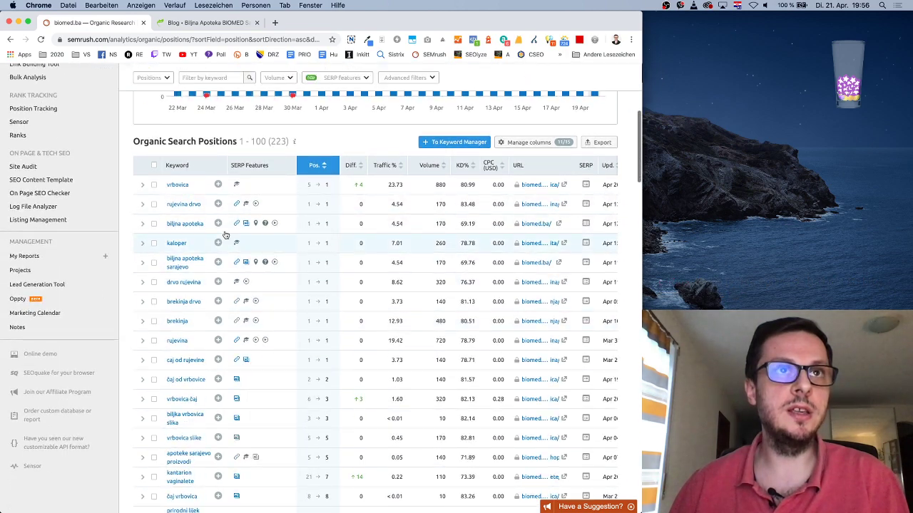
{"action": "left_click", "coordinate": [214, 23]}
{"action": "scroll", "coordinate": [316, 307], "scroll_direction": "down", "scroll_amount": 3}
{"action": "scroll", "coordinate": [316, 307], "scroll_direction": "up", "scroll_amount": 3}
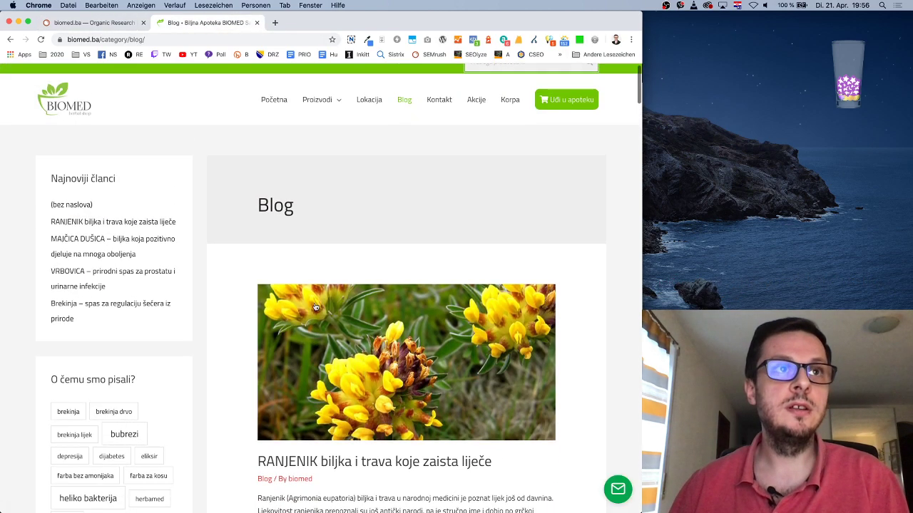
Open and read through the VRBOVICA blog article
{"action": "left_click", "coordinate": [145, 277]}
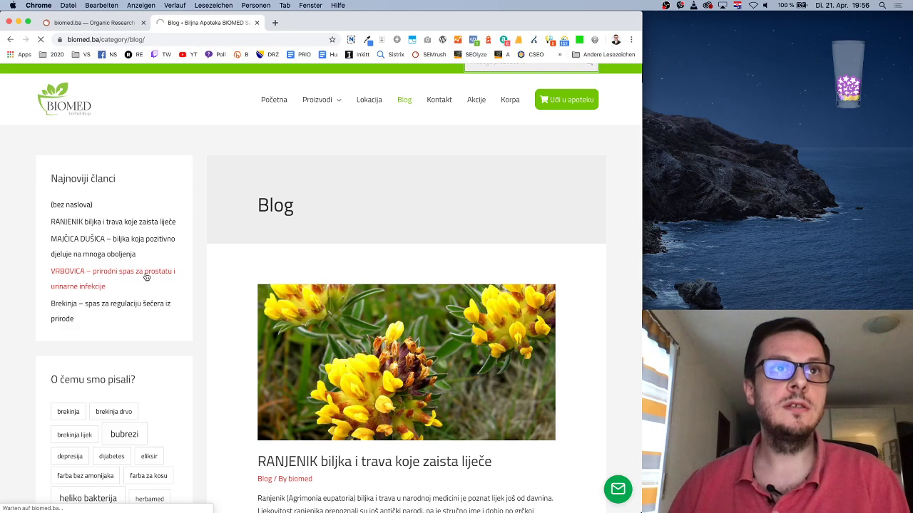
{"action": "scroll", "coordinate": [473, 380], "scroll_direction": "down", "scroll_amount": 5}
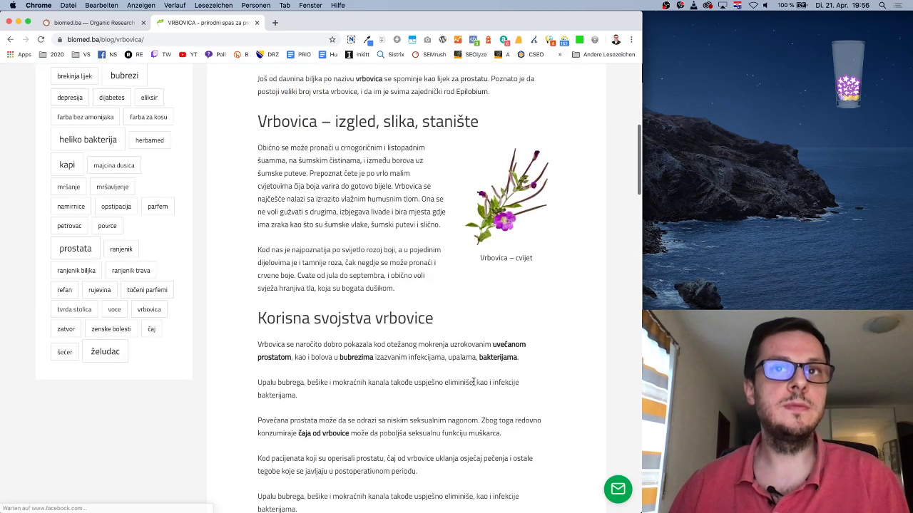
{"action": "scroll", "coordinate": [473, 382], "scroll_direction": "down", "scroll_amount": 15}
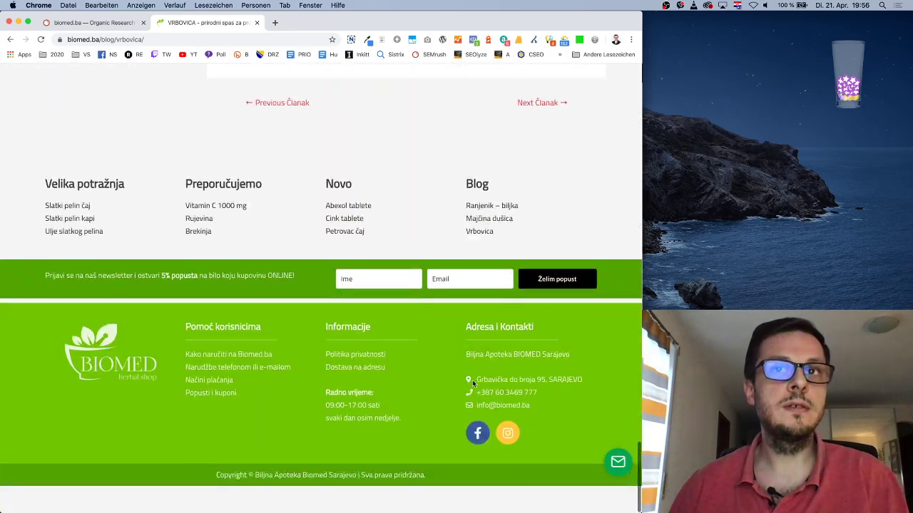
{"action": "scroll", "coordinate": [473, 384], "scroll_direction": "up", "scroll_amount": 10}
{"action": "scroll", "coordinate": [473, 383], "scroll_direction": "up", "scroll_amount": 10}
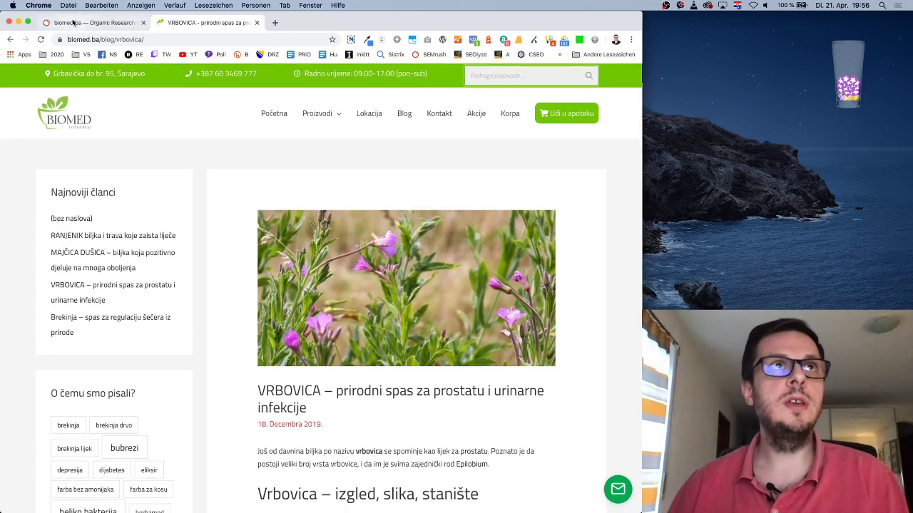
Minimize the SEMrush window and bring up the SEO plan in Google Docs
{"action": "left_click", "coordinate": [74, 23]}
{"action": "left_click", "coordinate": [18, 23]}
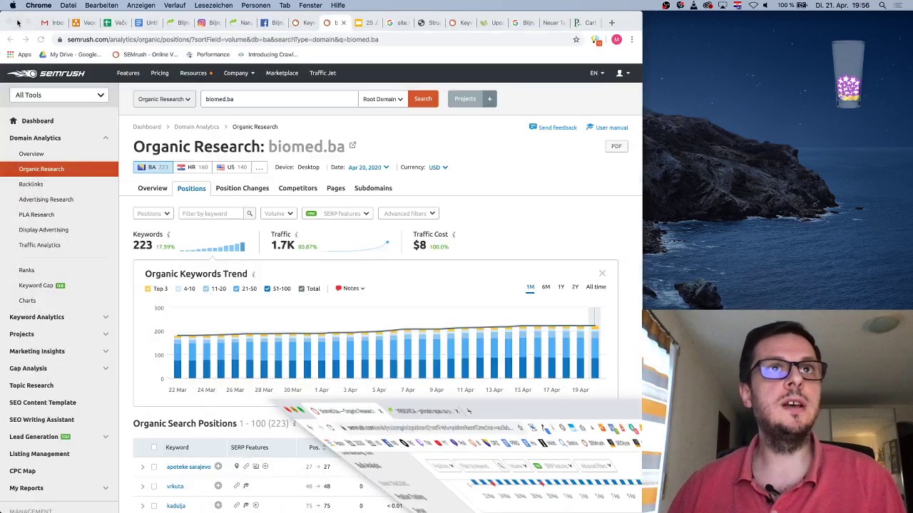
{"action": "left_click", "coordinate": [145, 22]}
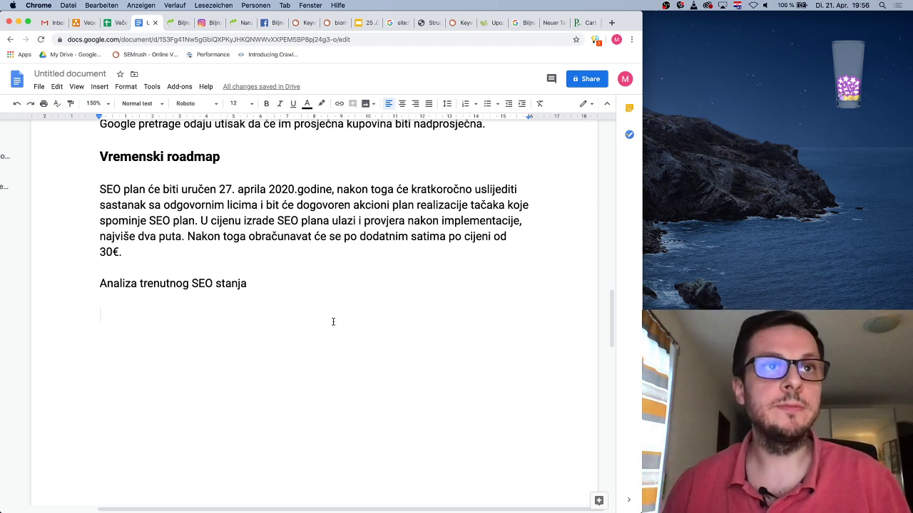
Type the 'organski SEO rast je prisutan' sentence, correcting 'slijedećem' to 'sljedećem'
{"action": "type", "text": "Kao što vidimo na slijedećem gr"}
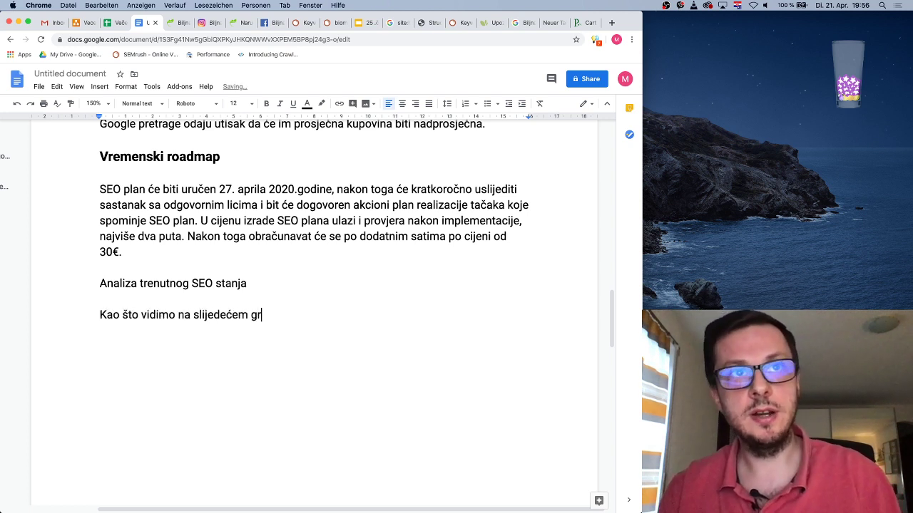
{"action": "type", "text": ", p"}
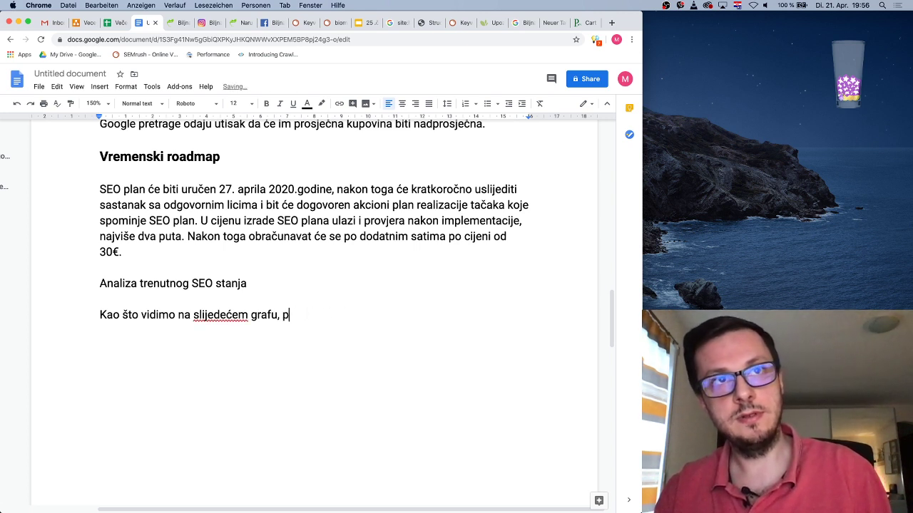
{"action": "left_click", "coordinate": [206, 314]}
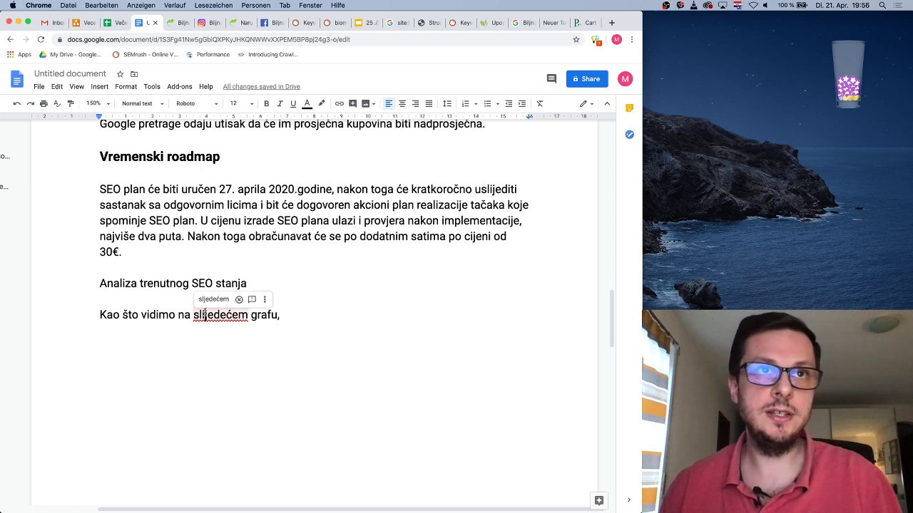
{"action": "left_click", "coordinate": [213, 299]}
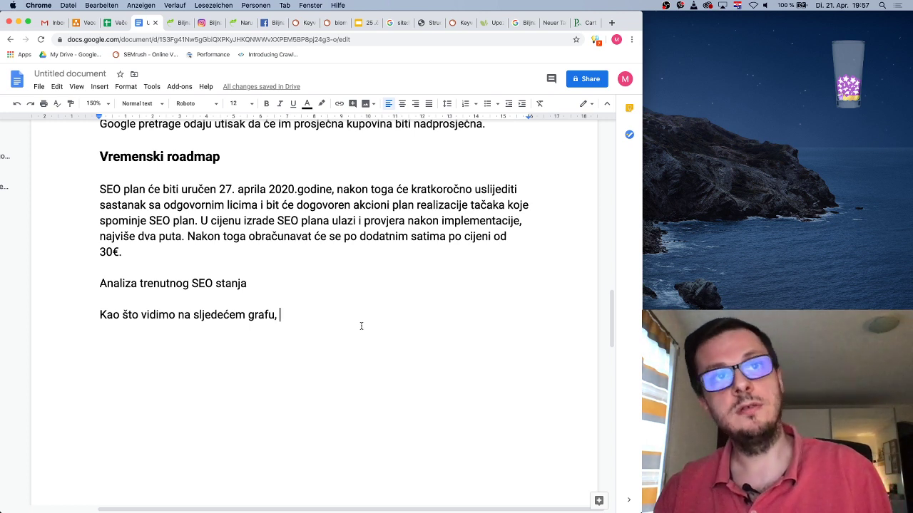
{"action": "type", "text": "organski SEO rast je prisutan:"}
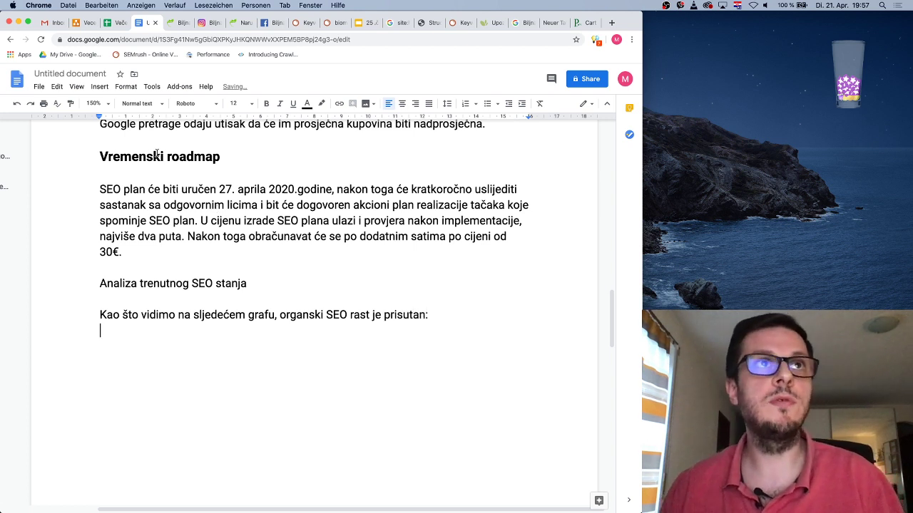
{"action": "left_click", "coordinate": [99, 87]}
Upload the SEMrush Domain Overview screenshot of biomed.ba from the desktop into the document
{"action": "mouse_move", "coordinate": [193, 111]}
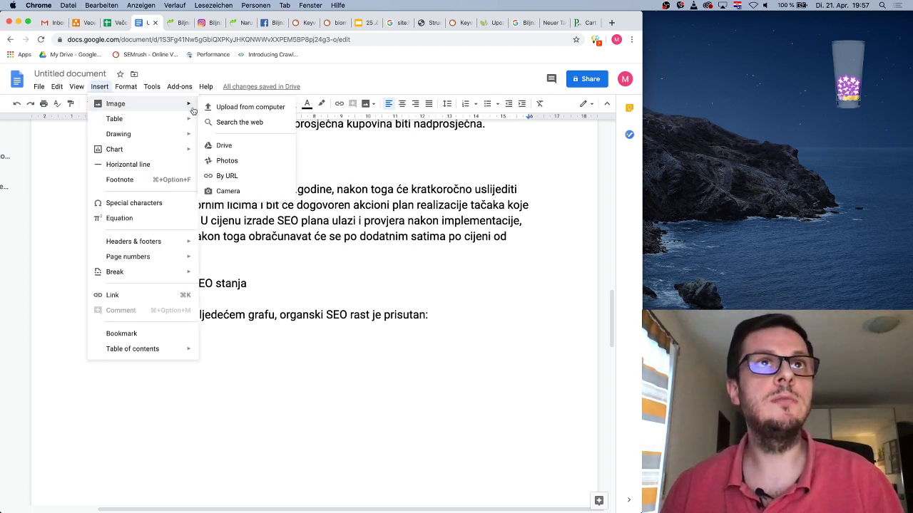
{"action": "left_click", "coordinate": [246, 106]}
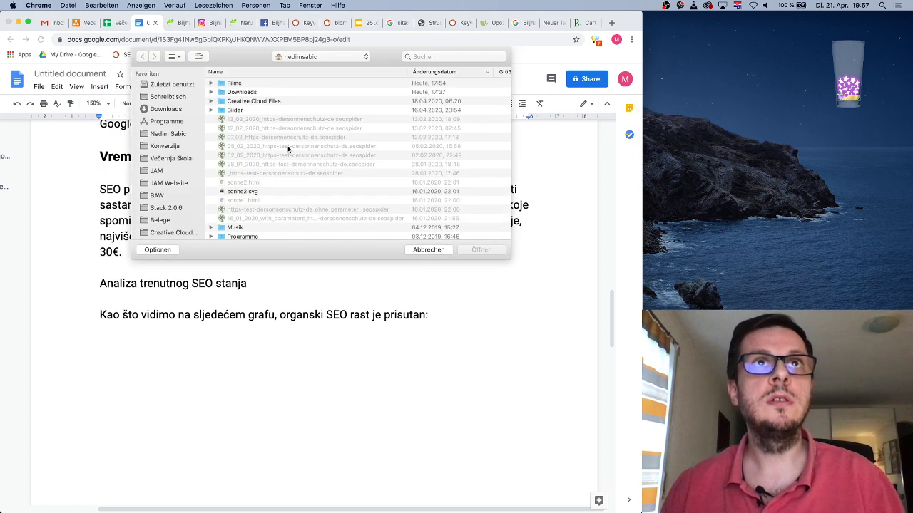
{"action": "left_click", "coordinate": [178, 98]}
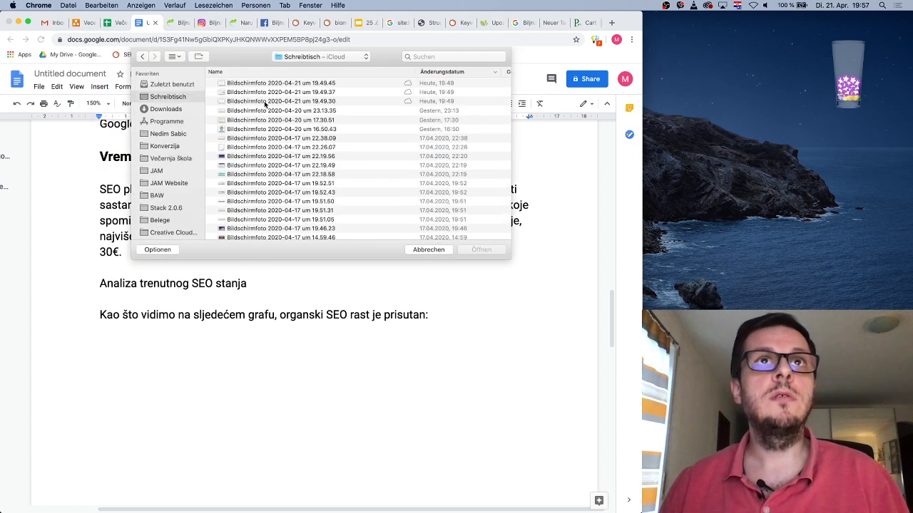
{"action": "double_click", "coordinate": [265, 102]}
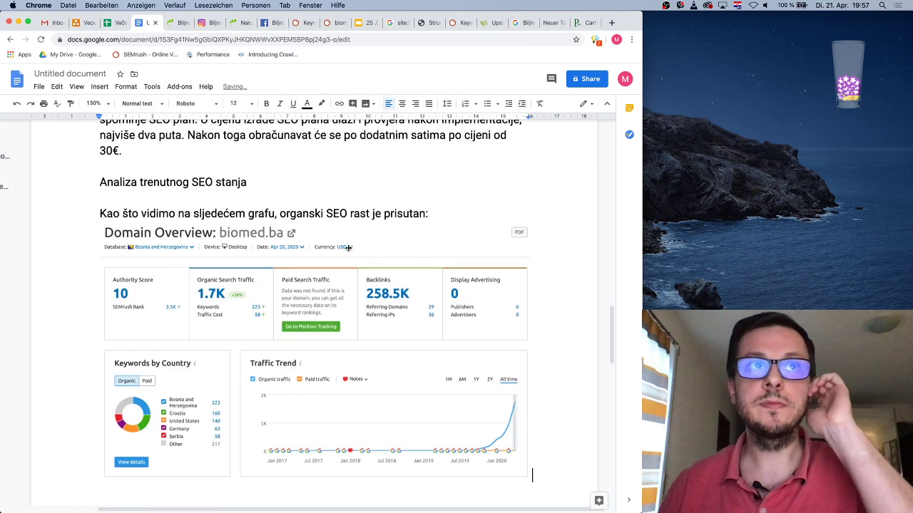
Copy the Vremenski roadmap heading's bold format onto 'Analiza trenutnog SEO stanja'
{"action": "scroll", "coordinate": [234, 264], "scroll_direction": "up", "scroll_amount": 5}
{"action": "left_click_drag", "start_coordinate": [220, 293], "coordinate": [109, 293]}
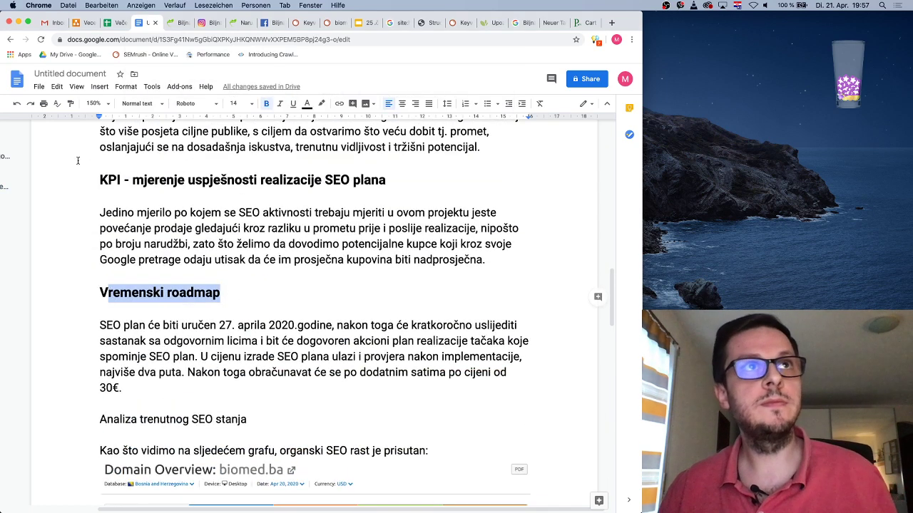
{"action": "left_click_drag", "start_coordinate": [252, 419], "coordinate": [98, 420]}
Place the cursor on the empty line below the inserted chart
{"action": "scroll", "coordinate": [300, 404], "scroll_direction": "down", "scroll_amount": 5}
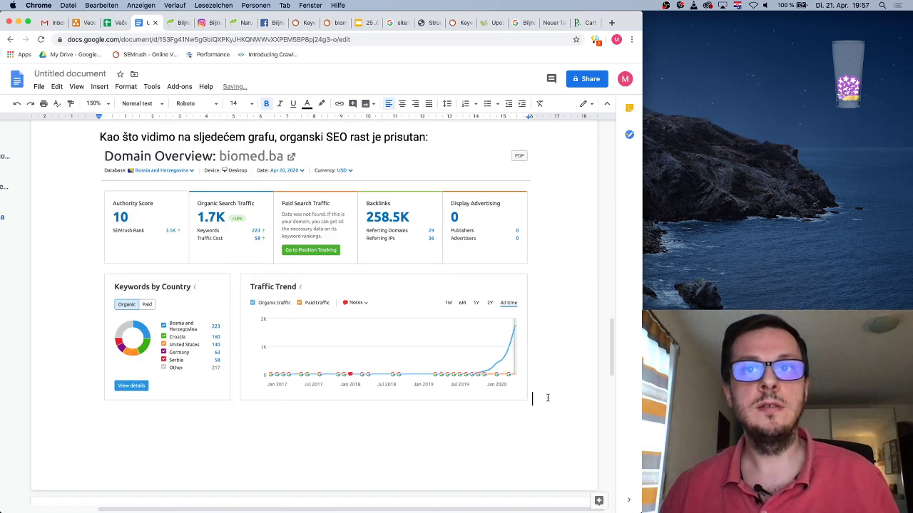
{"action": "key", "text": "Down"}
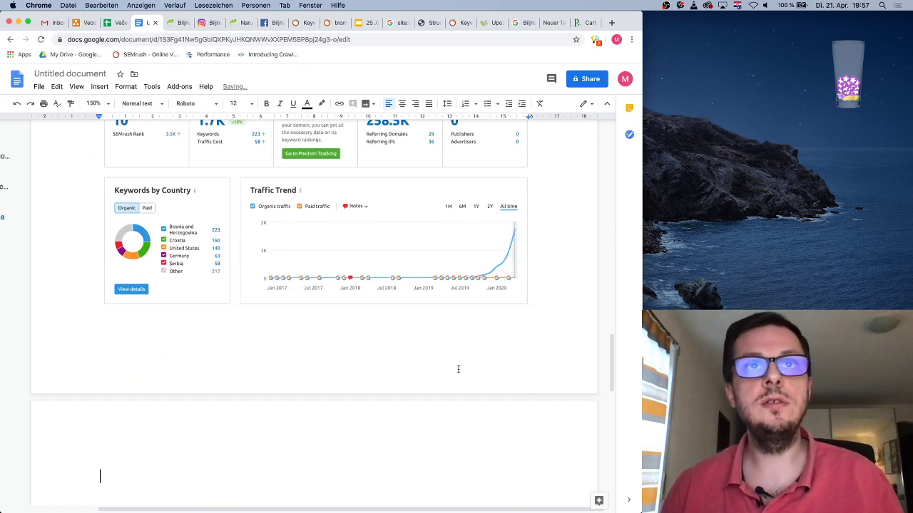
{"action": "scroll", "coordinate": [457, 368], "scroll_direction": "up", "scroll_amount": 2}
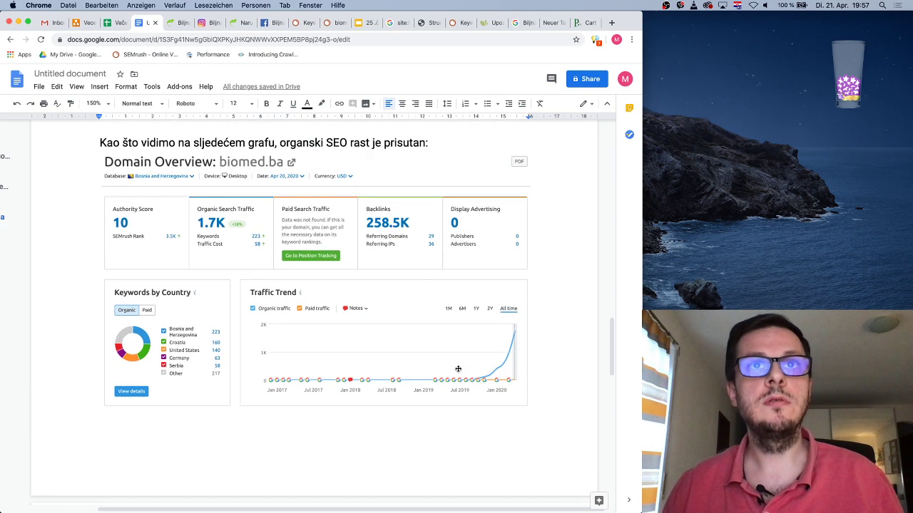
{"action": "scroll", "coordinate": [457, 369], "scroll_direction": "up", "scroll_amount": 2}
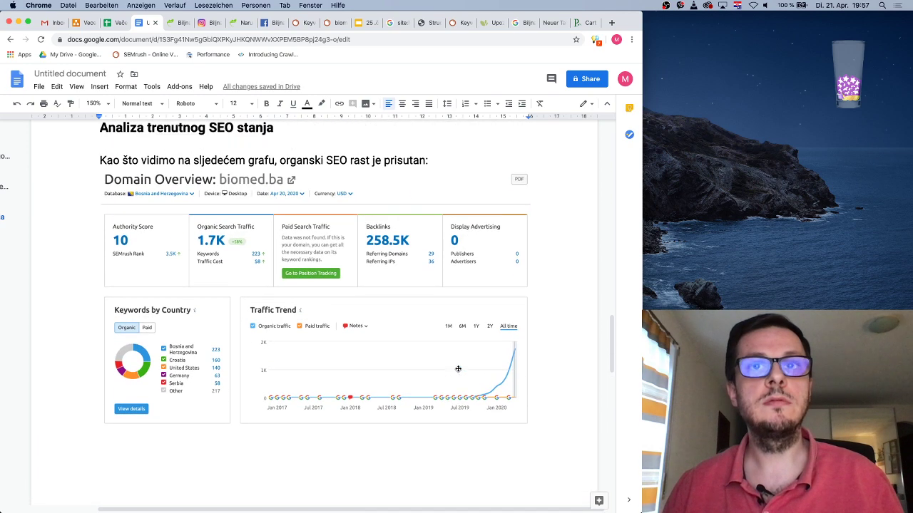
{"action": "scroll", "coordinate": [457, 369], "scroll_direction": "down", "scroll_amount": 1}
{"action": "scroll", "coordinate": [458, 368], "scroll_direction": "up", "scroll_amount": 2}
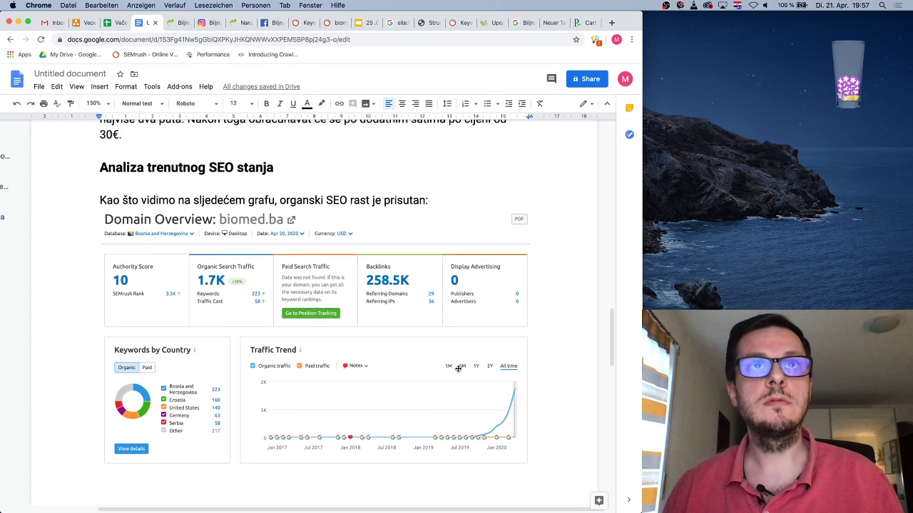
{"action": "scroll", "coordinate": [457, 368], "scroll_direction": "down", "scroll_amount": 4}
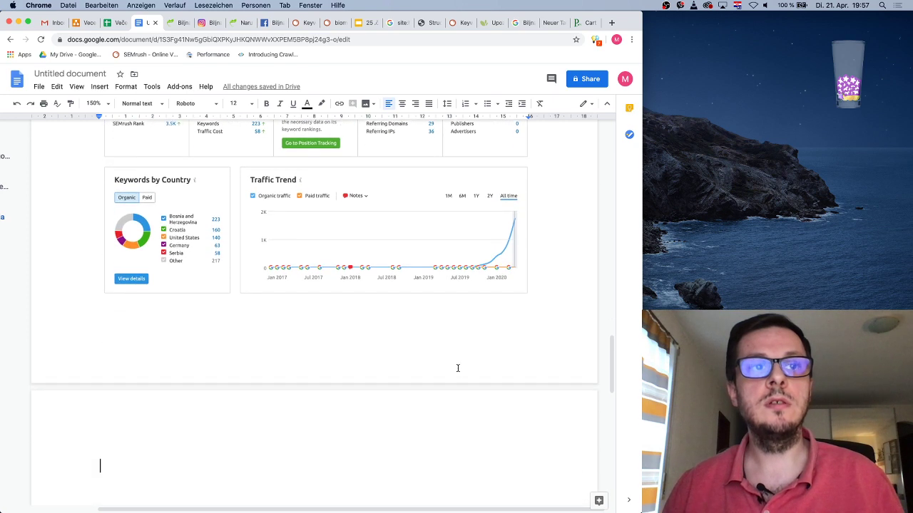
Type 'Ukupno za 223 keyword-a se nalazimo u Top100 na Google-u,' below the chart
{"action": "type", "text": "Ukupn"}
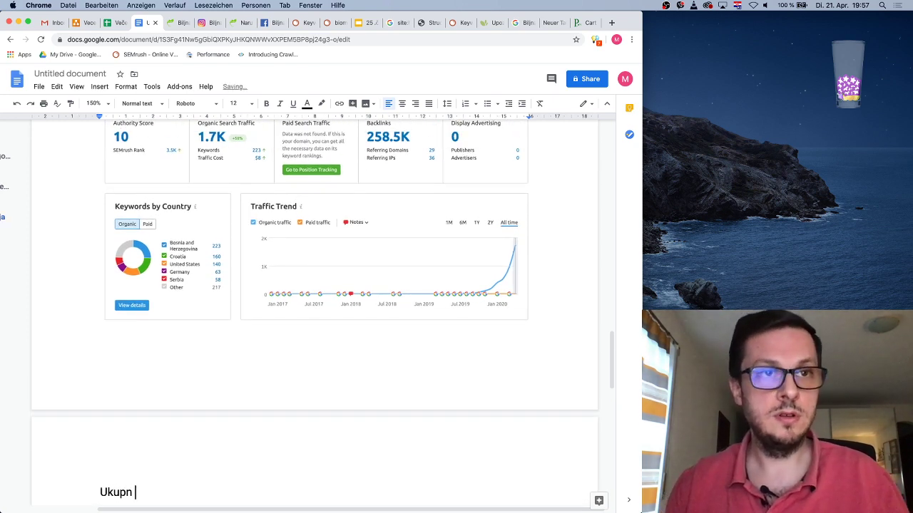
{"action": "key", "text": "BackSpace"}
{"action": "type", "text": "o za "}
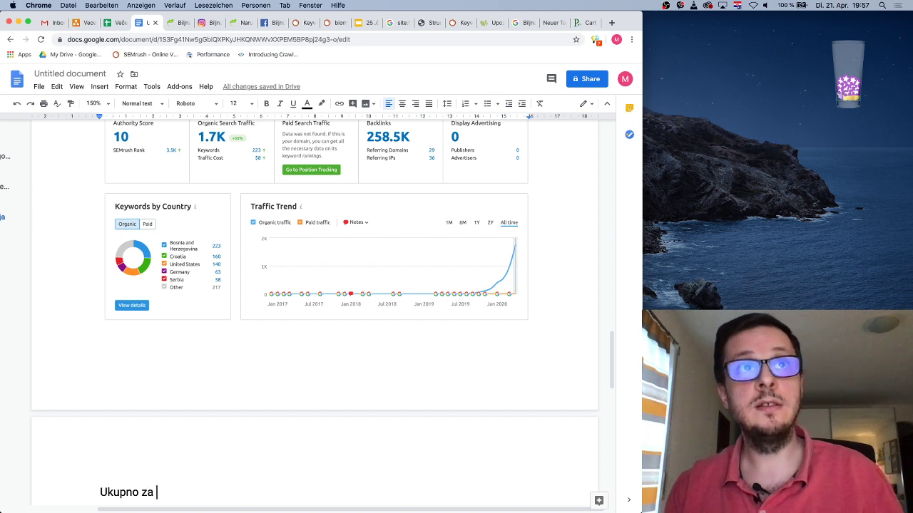
{"action": "type", "text": "223 key"}
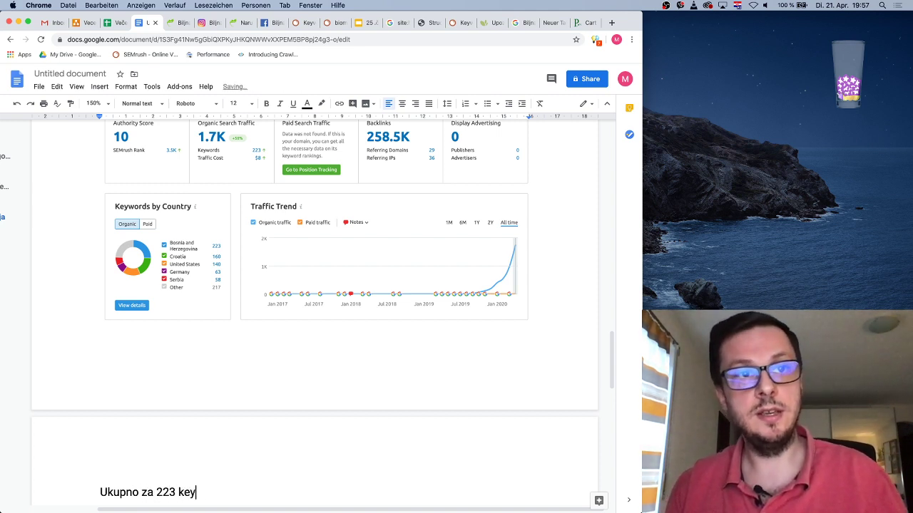
{"action": "type", "text": "words"}
{"action": "key", "text": "BackSpace"}
{"action": "key", "text": "BackSpace"}
{"action": "type", "text": "-a"}
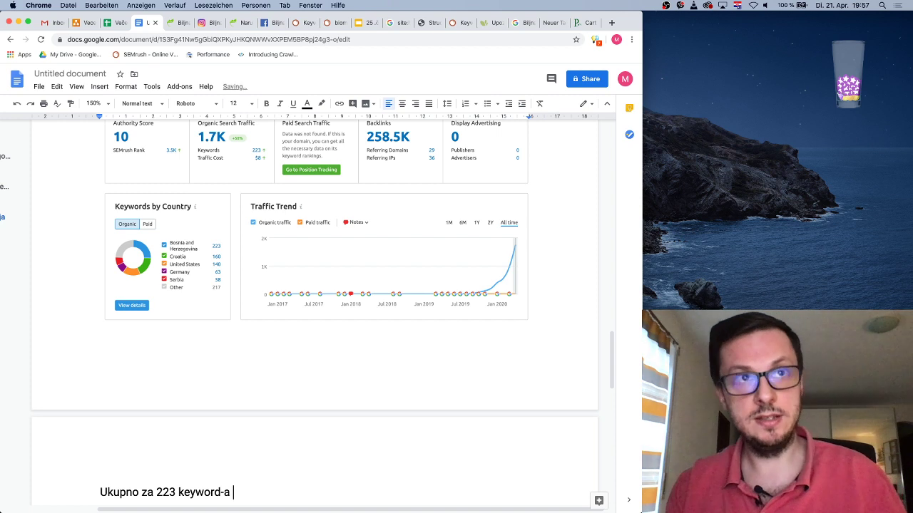
{"action": "type", "text": "se na"}
{"action": "key", "text": "BackSpace"}
{"action": "type", "text": "alazimo "}
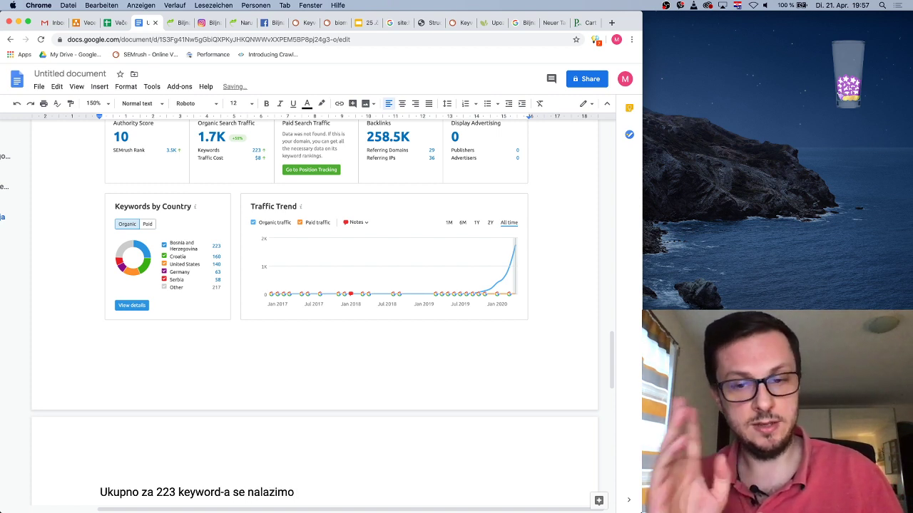
{"action": "type", "text": "u "}
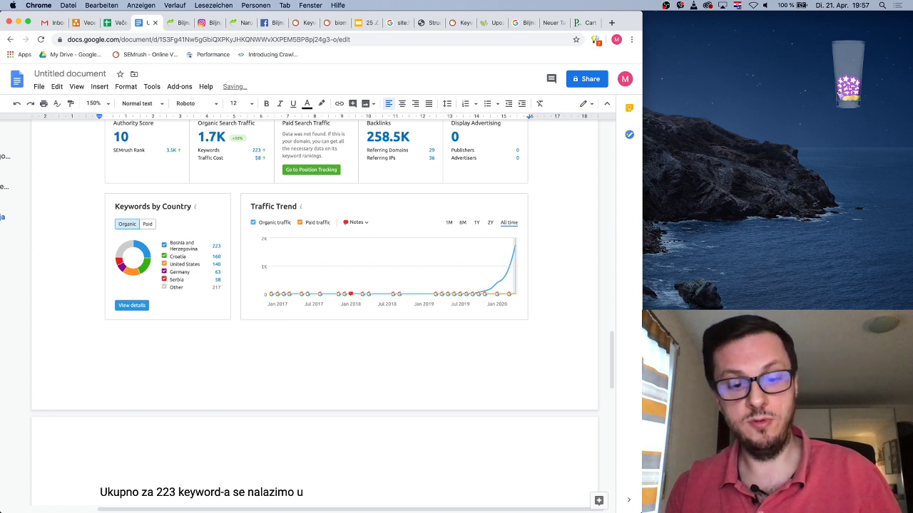
{"action": "type", "text": "Top100 na GOo"}
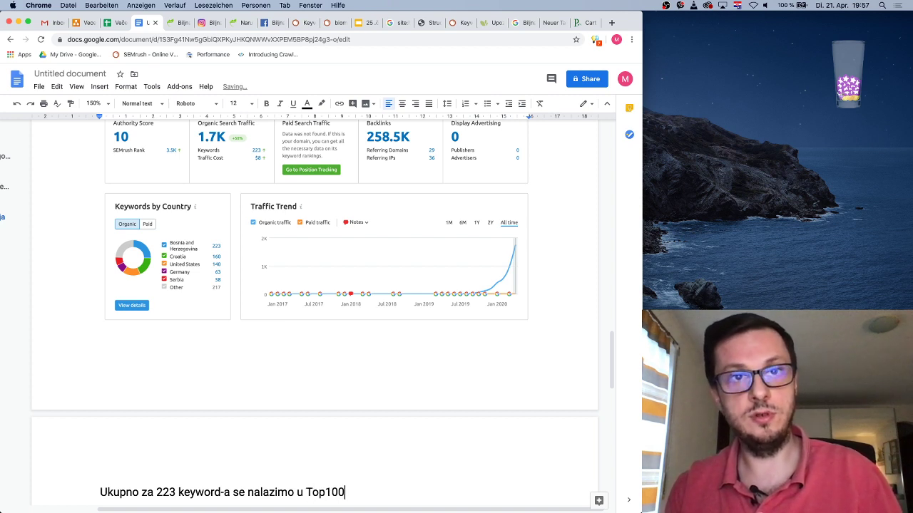
{"action": "key", "text": "BackSpace"}
{"action": "key", "text": "BackSpace"}
{"action": "type", "text": "oo"}
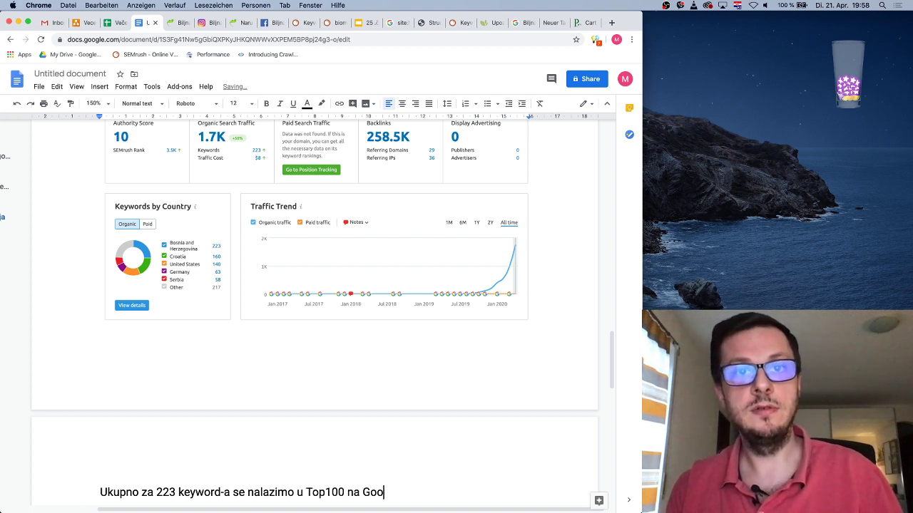
{"action": "type", "text": "gle-u"}
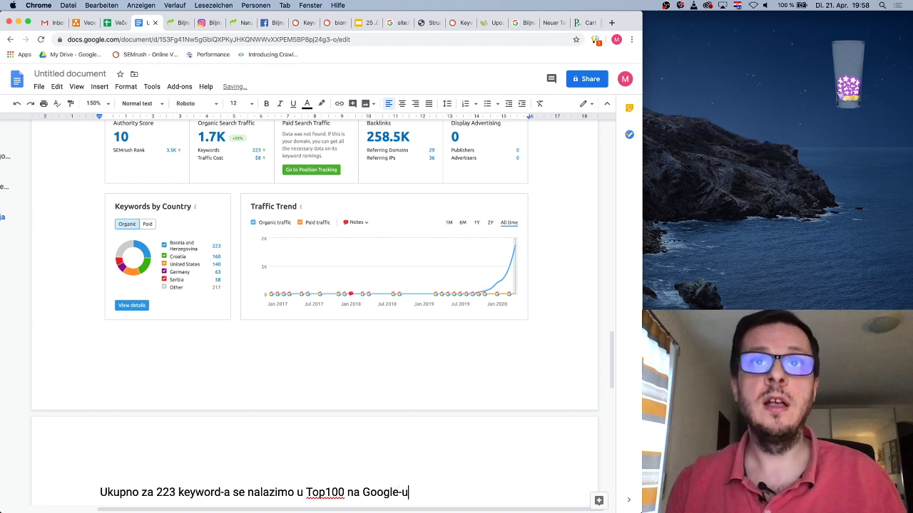
{"action": "type", "text": ", "}
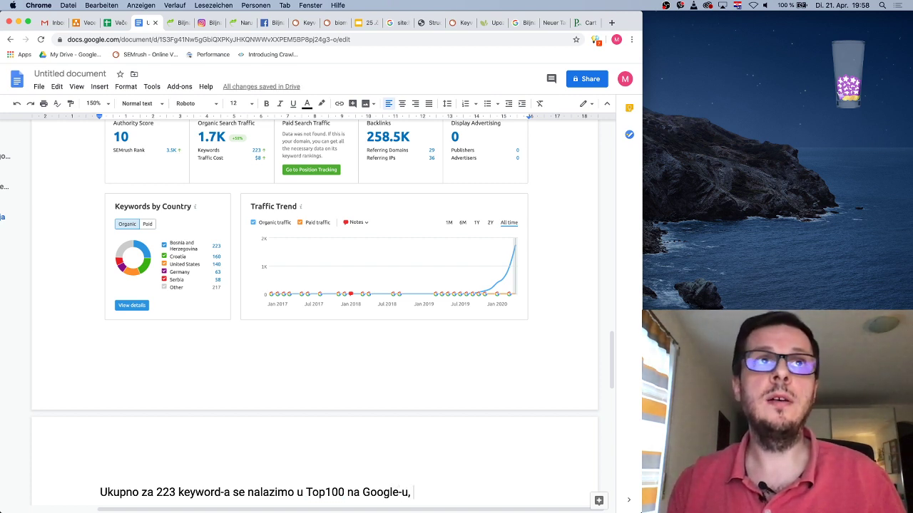
{"action": "type", "text": "pri"}
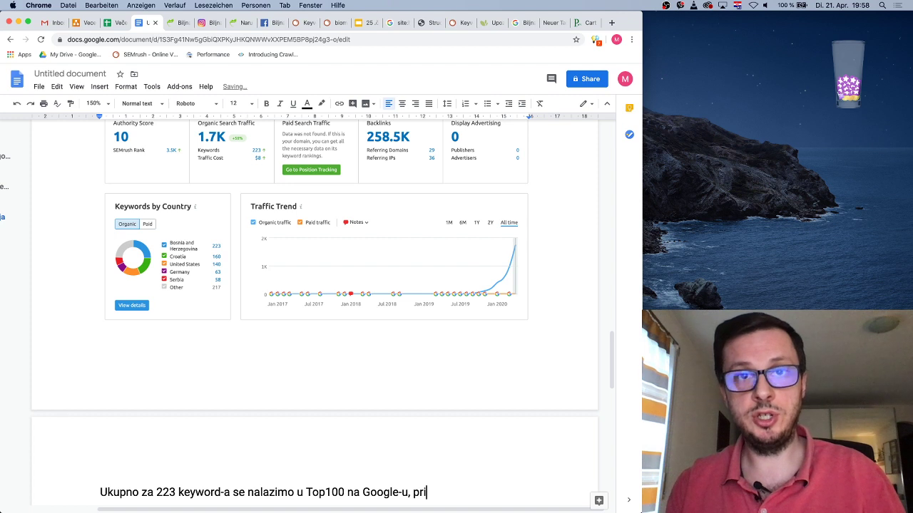
{"action": "type", "text": "č čem"}
Continue with 'pri čemu još očigledno nismo autoritet niti brend sa tačke gledišta Google-a. Uočavamo da'
{"action": "key", "text": "BackSpace"}
{"action": "key", "text": "BackSpace"}
{"action": "key", "text": "BackSpace"}
{"action": "key", "text": "BackSpace"}
{"action": "type", "text": "čem"}
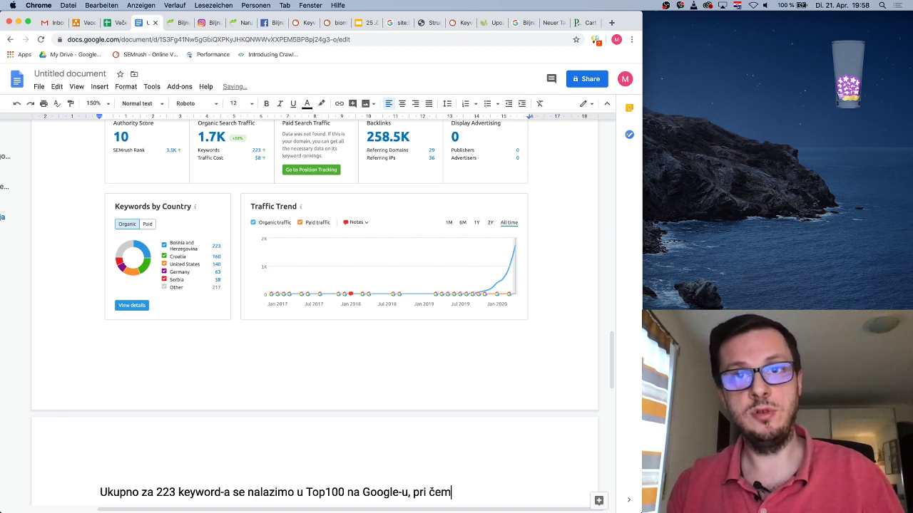
{"action": "type", "text": "u još oč"}
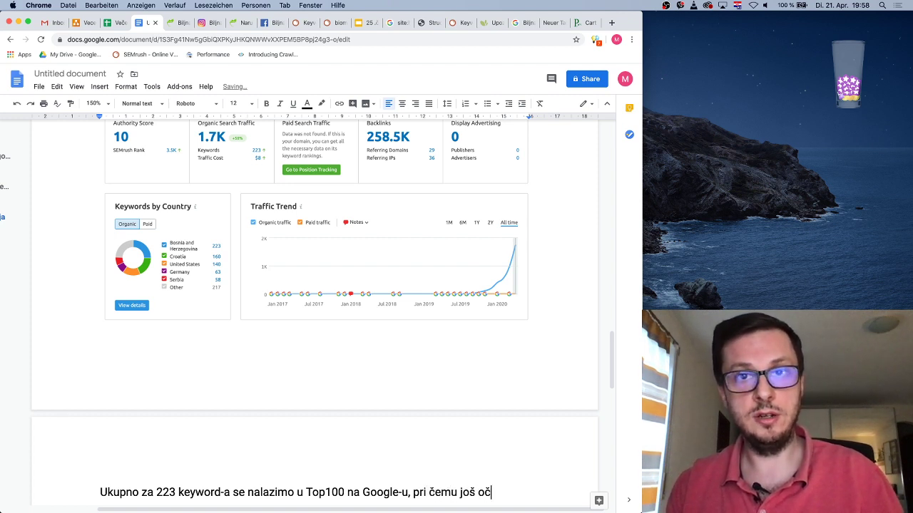
{"action": "type", "text": "igledno nismo "}
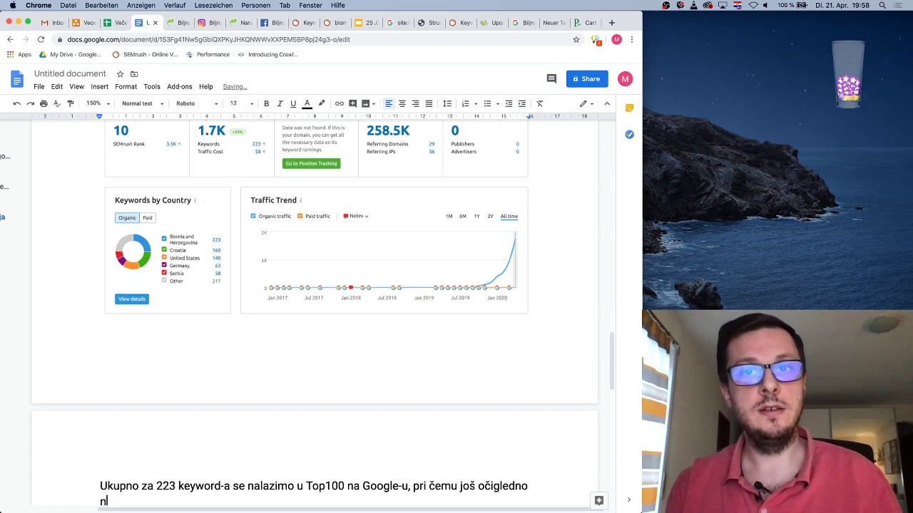
{"action": "type", "text": "a"}
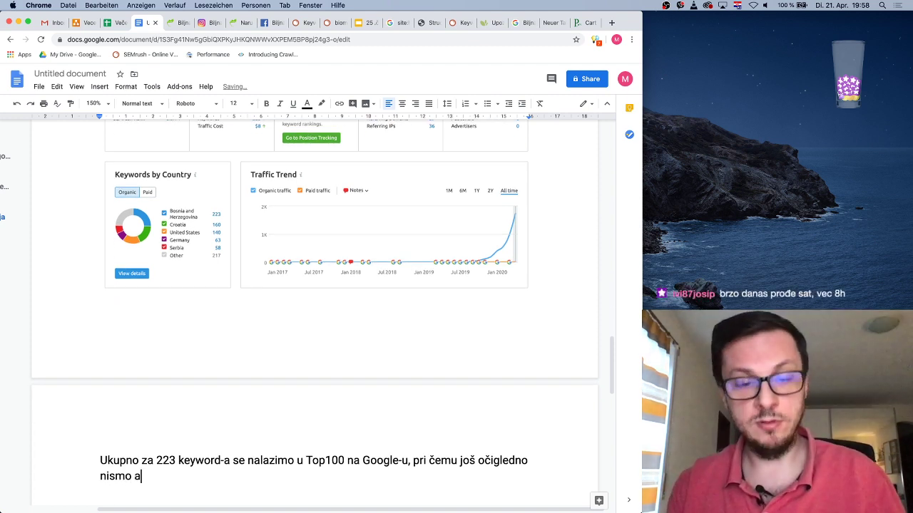
{"action": "type", "text": "utoritet niti bre"}
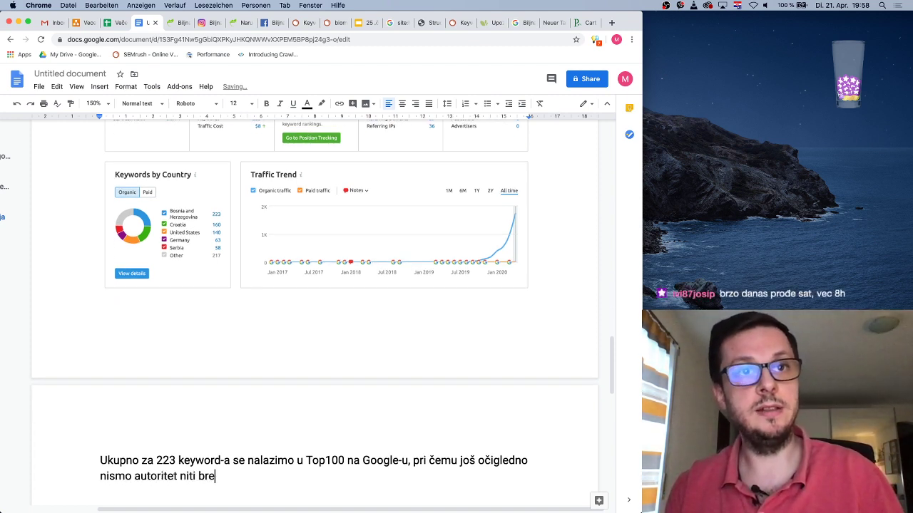
{"action": "type", "text": "nd za"}
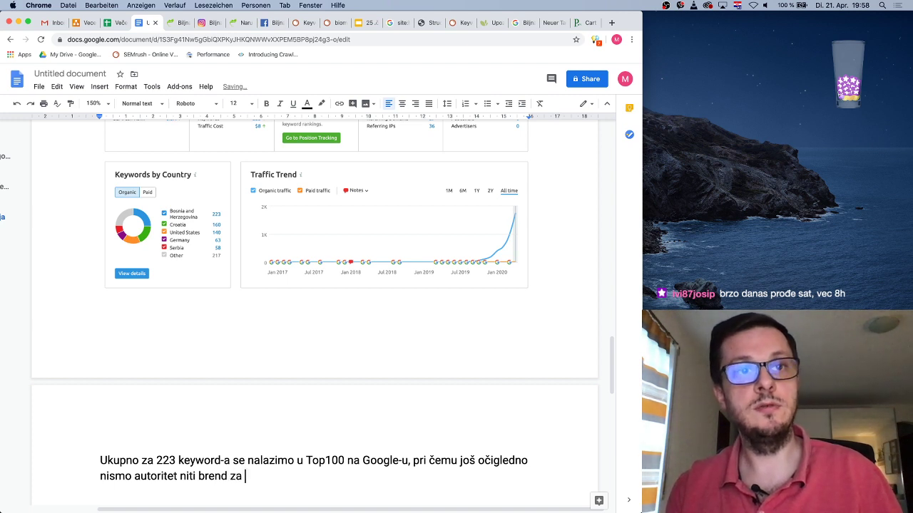
{"action": "key", "text": "BackSpace"}
{"action": "key", "text": "BackSpace"}
{"action": "key", "text": "BackSpace"}
{"action": "type", "text": "sa"}
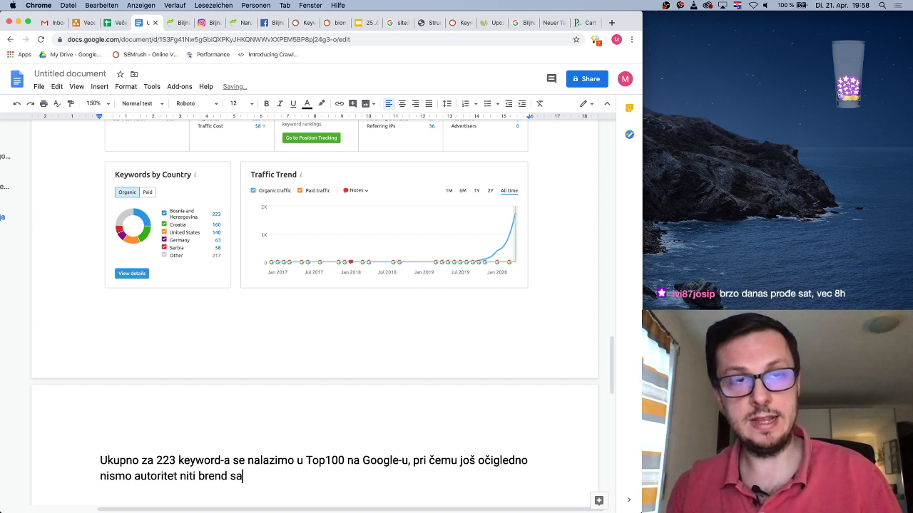
{"action": "type", "text": " tačke gled"}
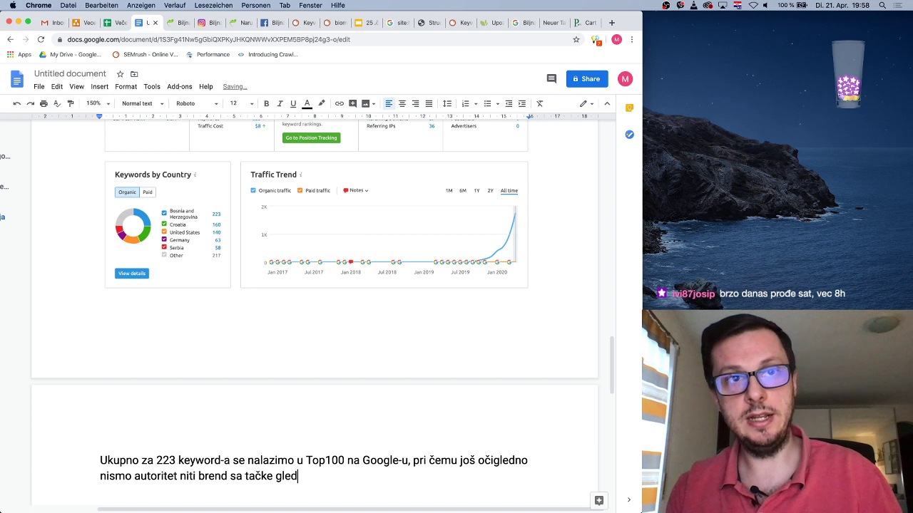
{"action": "type", "text": "išta Google-a."}
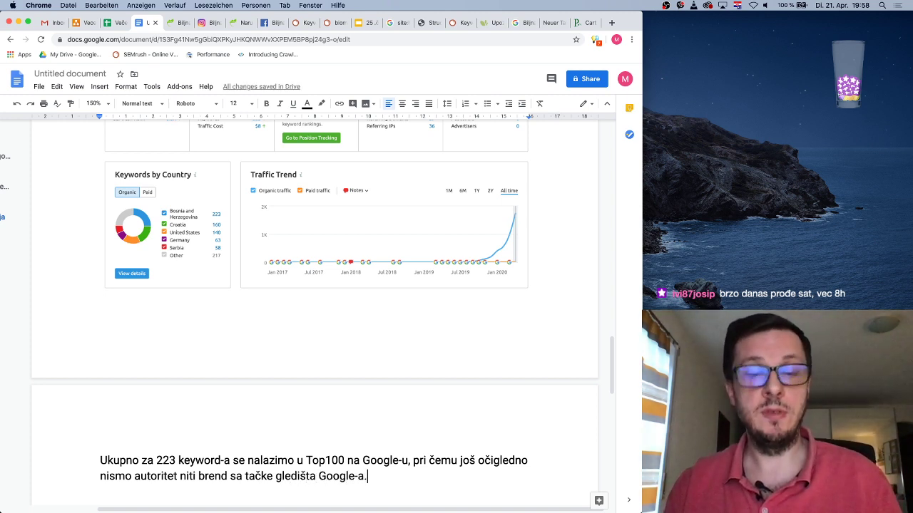
{"action": "type", "text": " uočaj"}
{"action": "key", "text": "BackSpace"}
{"action": "key", "text": "BackSpace"}
{"action": "key", "text": "BackSpace"}
{"action": "key", "text": "BackSpace"}
{"action": "key", "text": "BackSpace"}
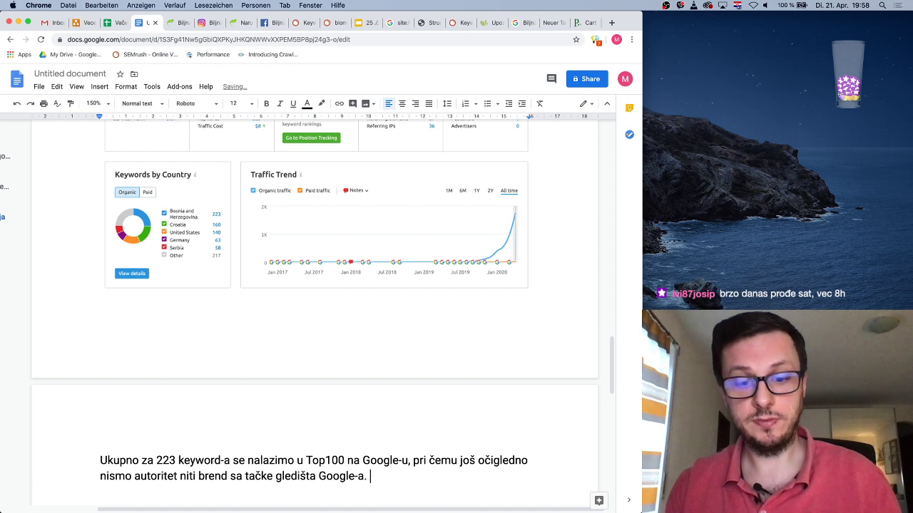
{"action": "type", "text": "Z"}
{"action": "type", "text": "oa"}
{"action": "key", "text": "BackSpace"}
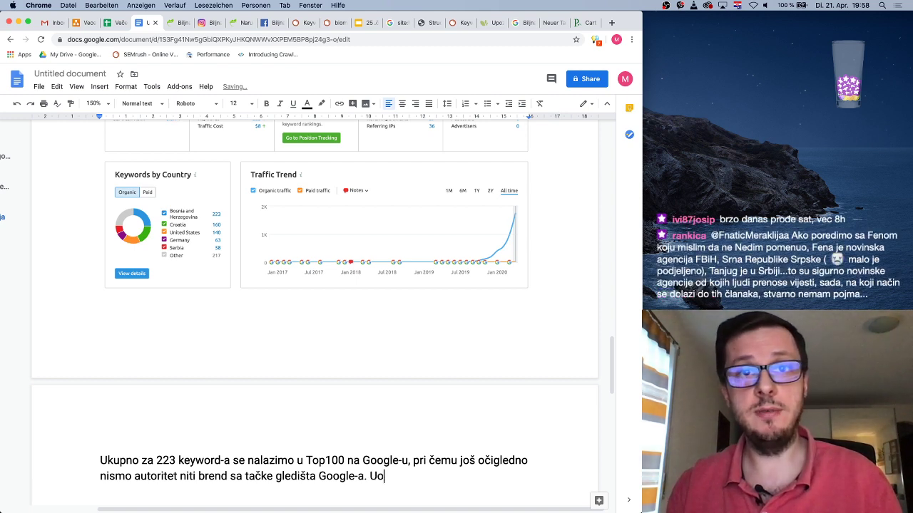
{"action": "type", "text": "čava"}
{"action": "key", "text": "BackSpace"}
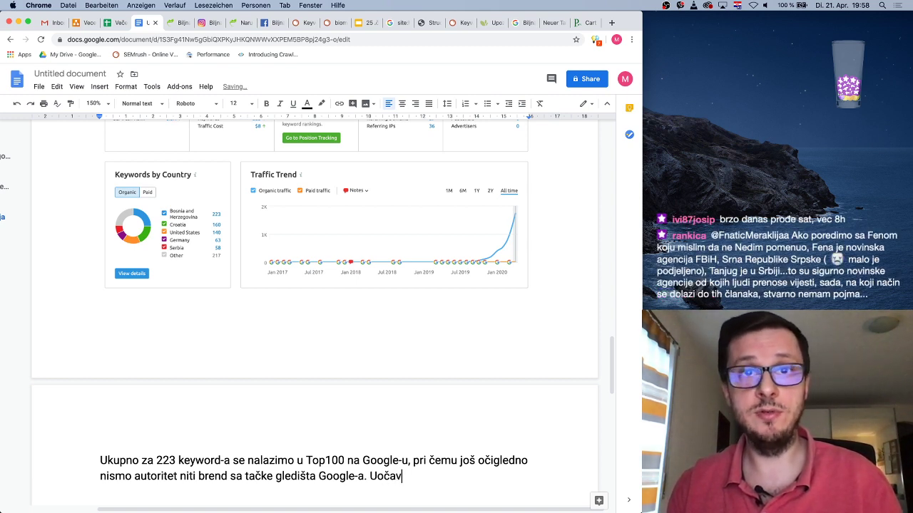
{"action": "type", "text": "e"}
{"action": "key", "text": "BackSpace"}
{"action": "type", "text": "amo da"}
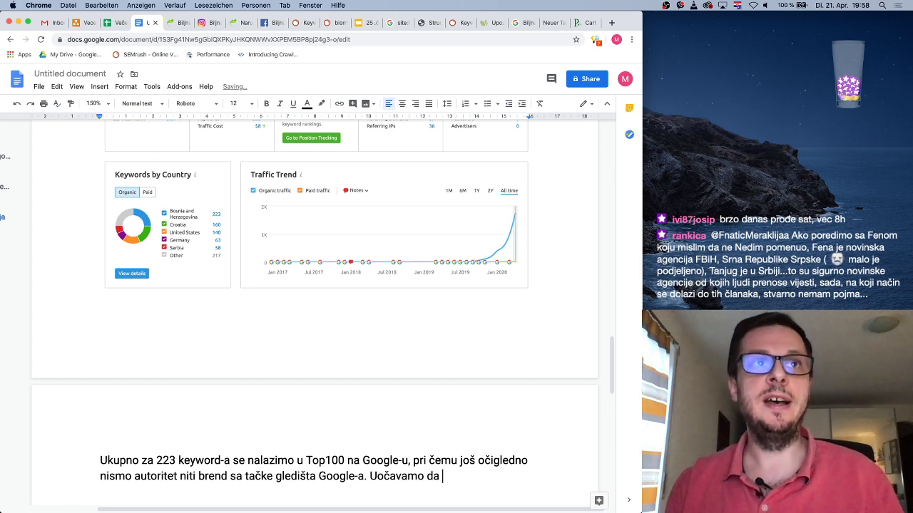
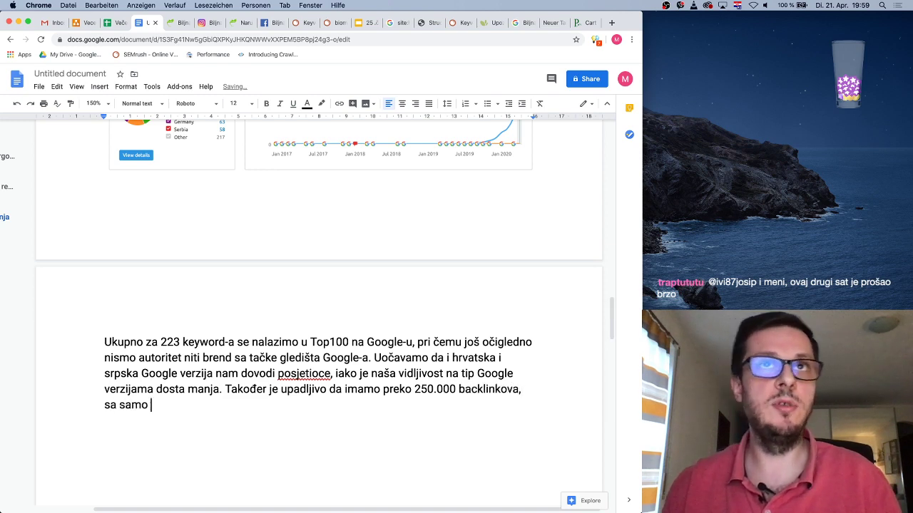
End the backlink sentence with 'sa samo 29 domena.' and bring up SEMrush's biomed.ba Organic Research report
{"action": "scroll", "coordinate": [371, 313], "scroll_direction": "up", "scroll_amount": 5}
{"action": "scroll", "coordinate": [371, 314], "scroll_direction": "down", "scroll_amount": 5}
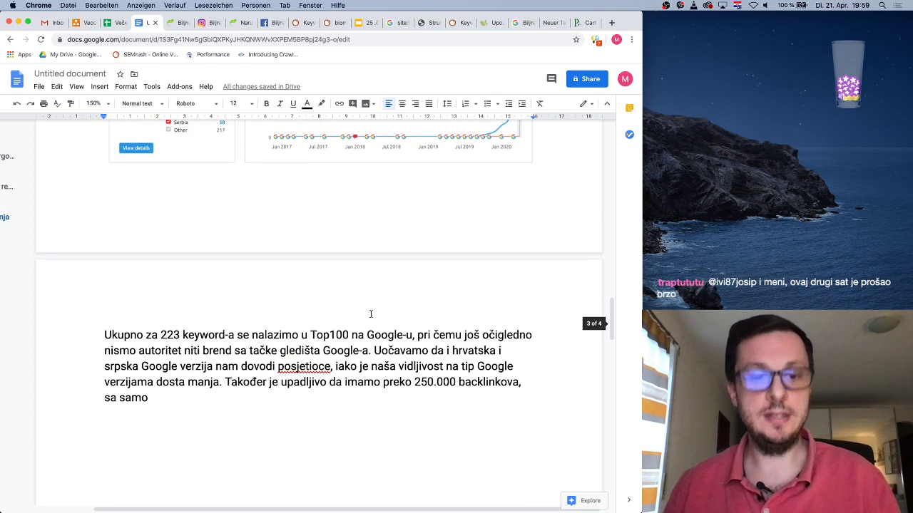
{"action": "type", "text": "29 domena."}
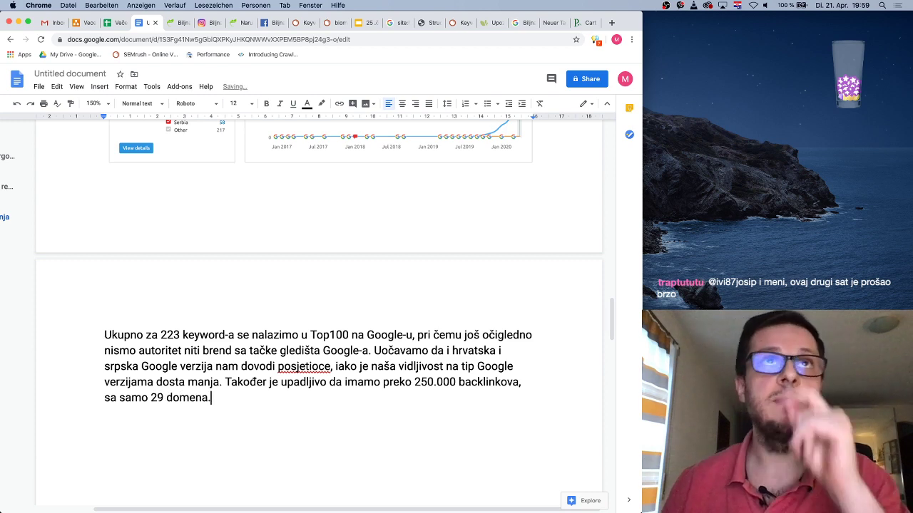
{"action": "left_click", "coordinate": [302, 23]}
{"action": "left_click", "coordinate": [326, 24]}
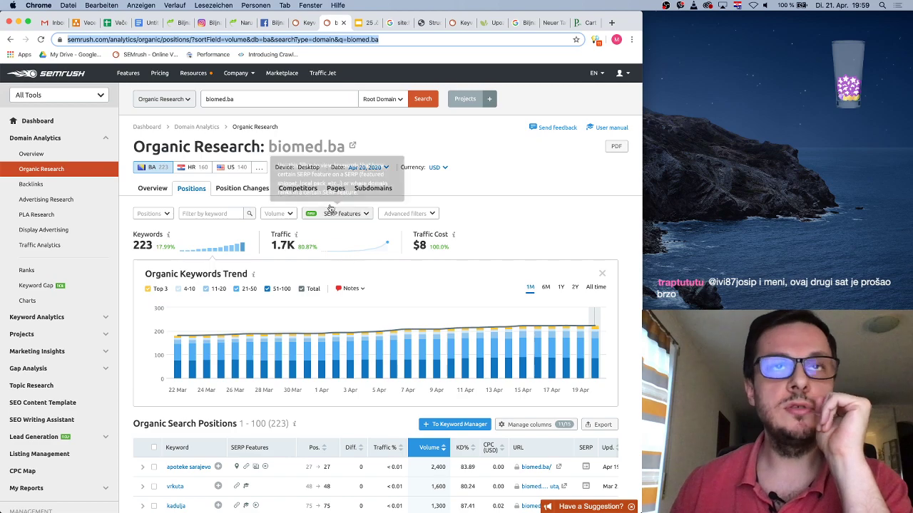
Return to biomed.ba's volume-sorted organic positions list, then open its Backlink Analytics overview
{"action": "key", "text": "super+grave"}
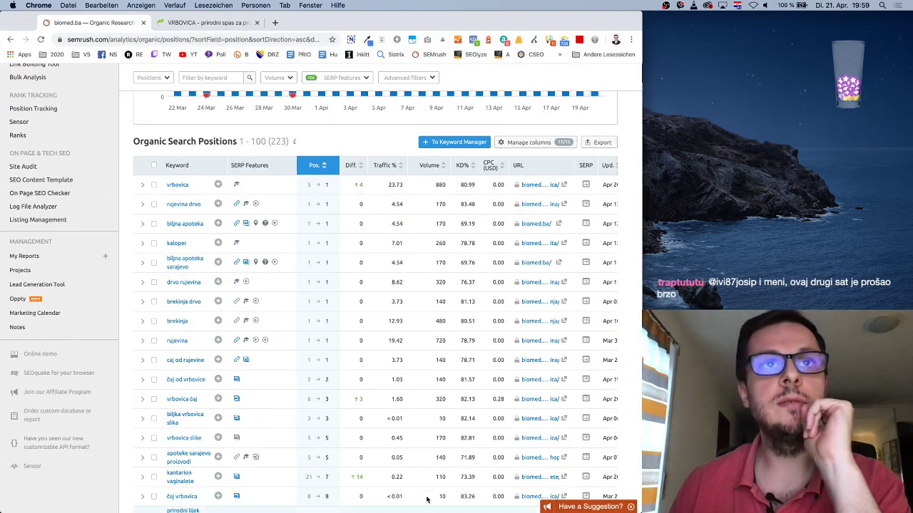
{"action": "scroll", "coordinate": [240, 223], "scroll_direction": "up", "scroll_amount": 5}
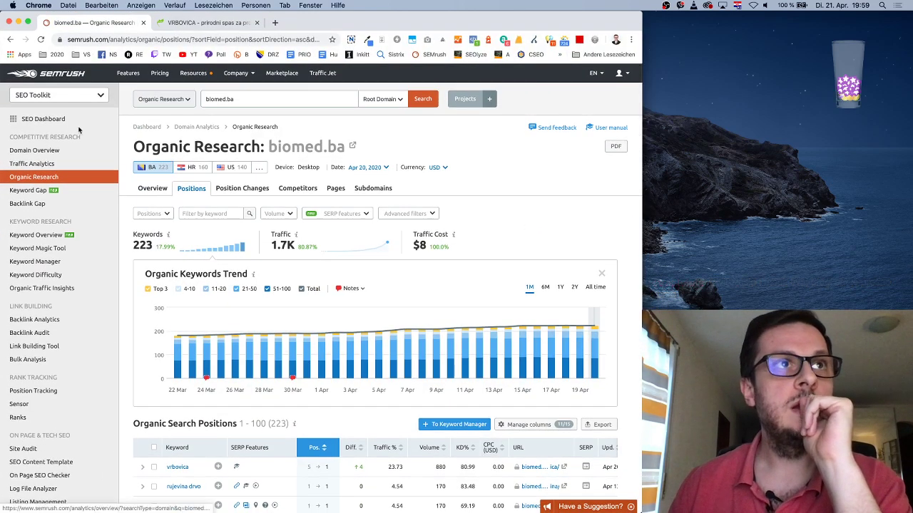
{"action": "left_click", "coordinate": [11, 41]}
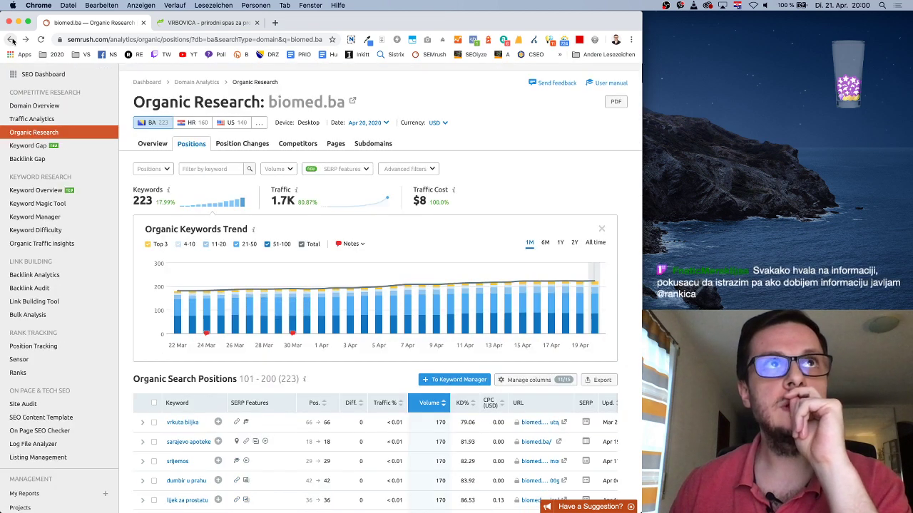
{"action": "left_click", "coordinate": [12, 41]}
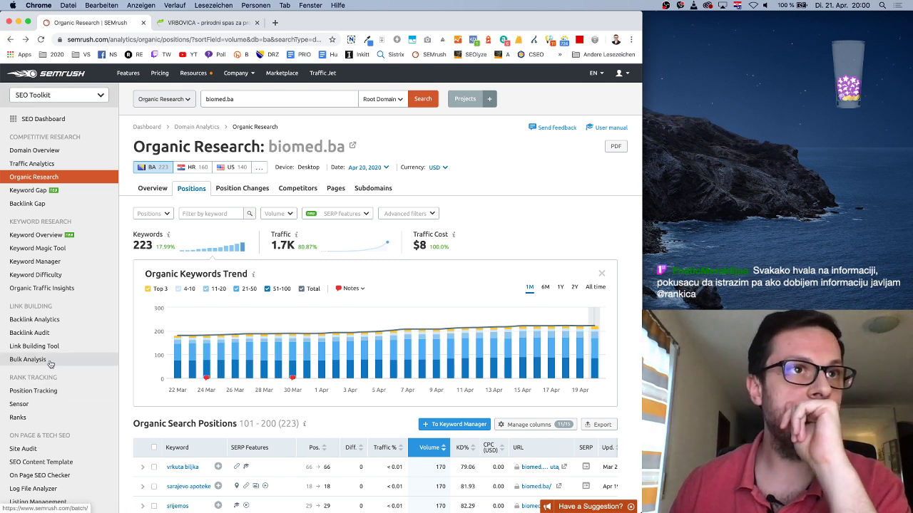
{"action": "left_click", "coordinate": [51, 325]}
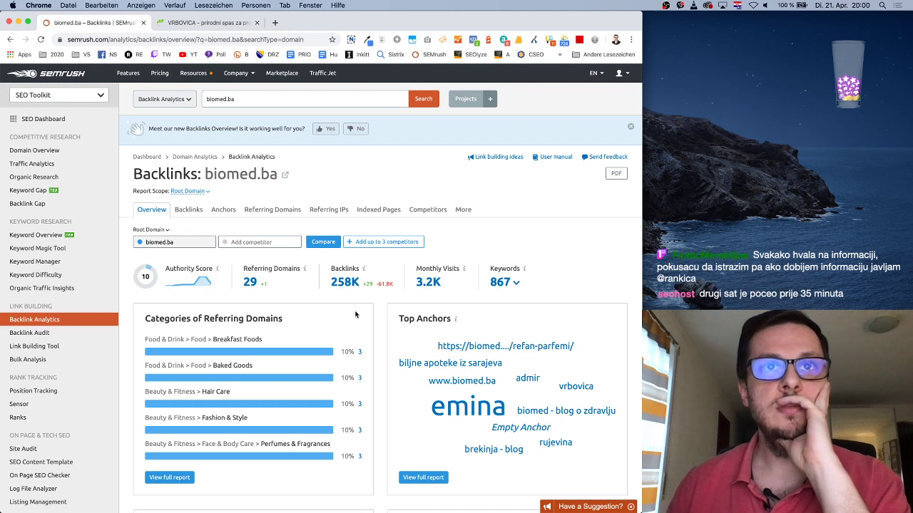
Filter referring domains to authority score 91–100 and expand wikipedia.org's backlink details
{"action": "scroll", "coordinate": [355, 315], "scroll_direction": "down", "scroll_amount": 5}
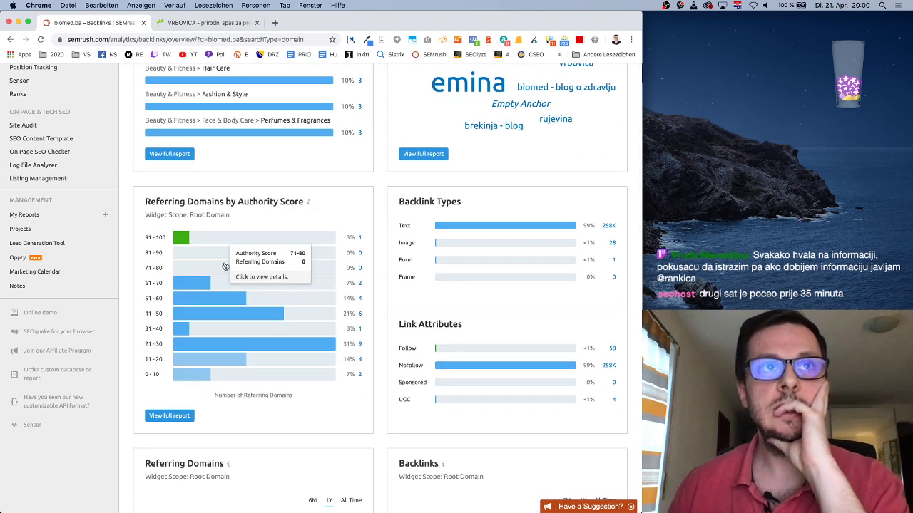
{"action": "left_click", "coordinate": [360, 238]}
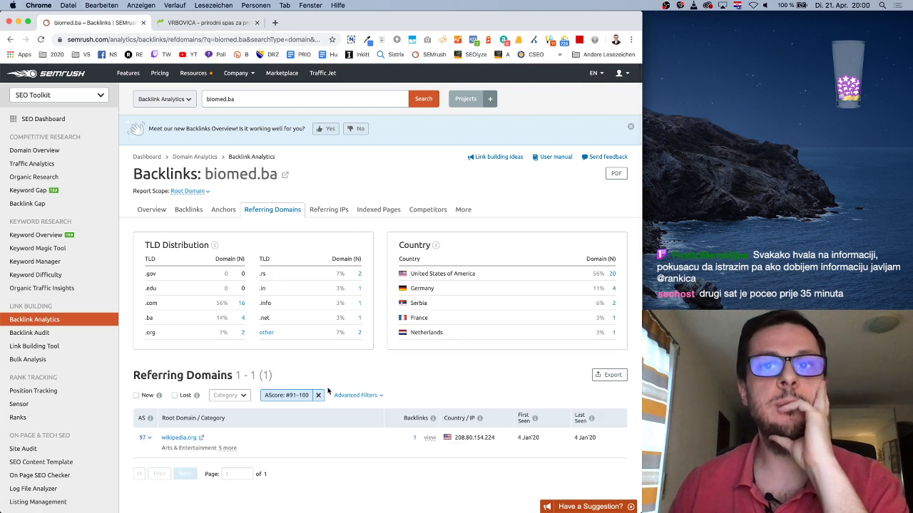
{"action": "left_click", "coordinate": [202, 438]}
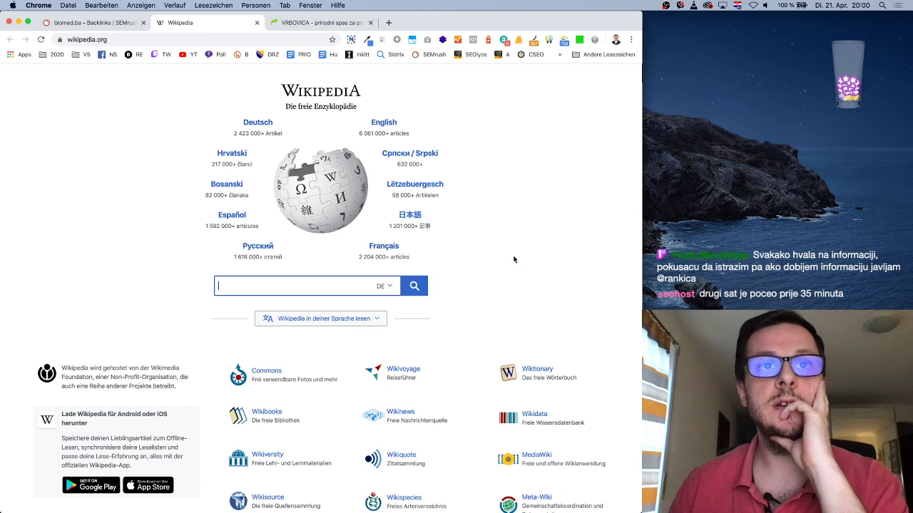
{"action": "left_click", "coordinate": [44, 22]}
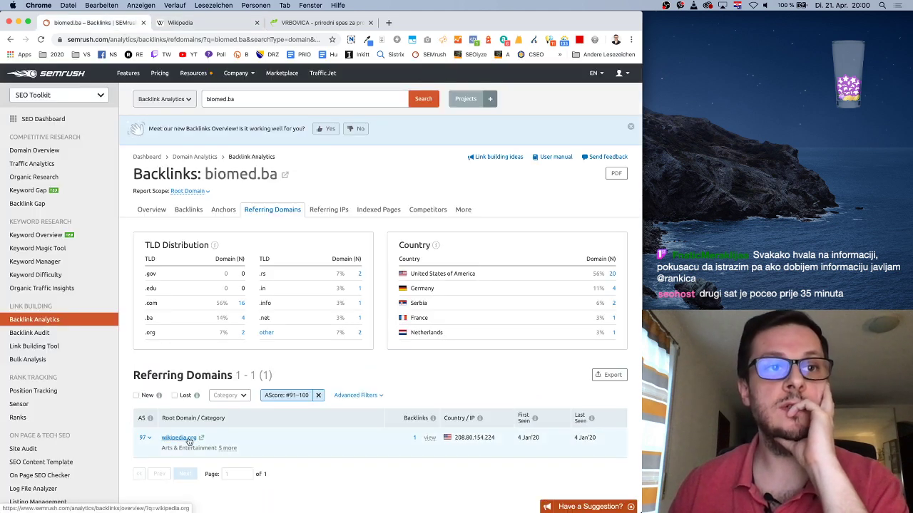
{"action": "left_click", "coordinate": [430, 439]}
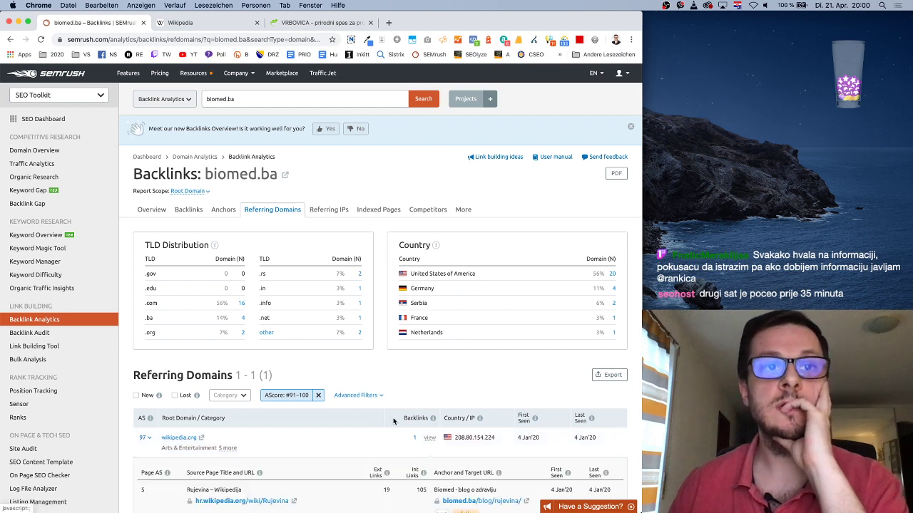
Check the Biomed blog reference in the hr.wikipedia Rujevina article, then return to SEMrush
{"action": "scroll", "coordinate": [391, 417], "scroll_direction": "down", "scroll_amount": 2}
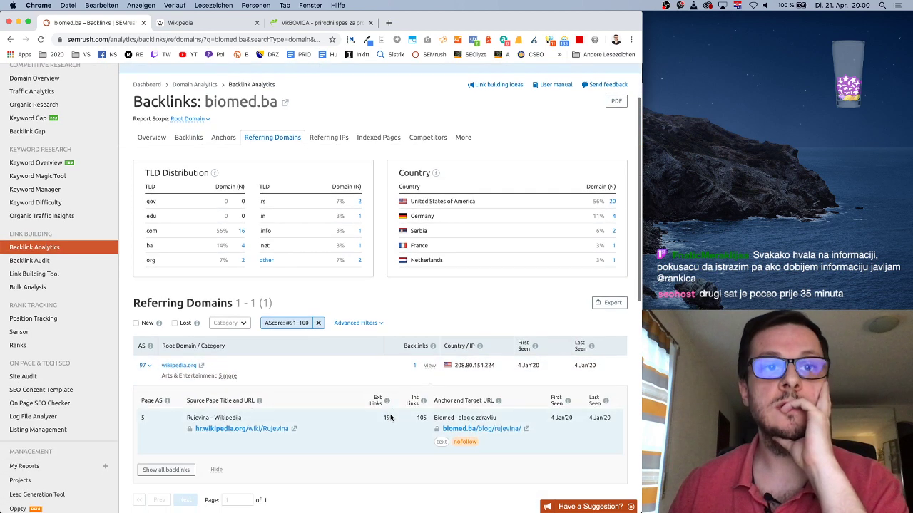
{"action": "left_click", "coordinate": [294, 429]}
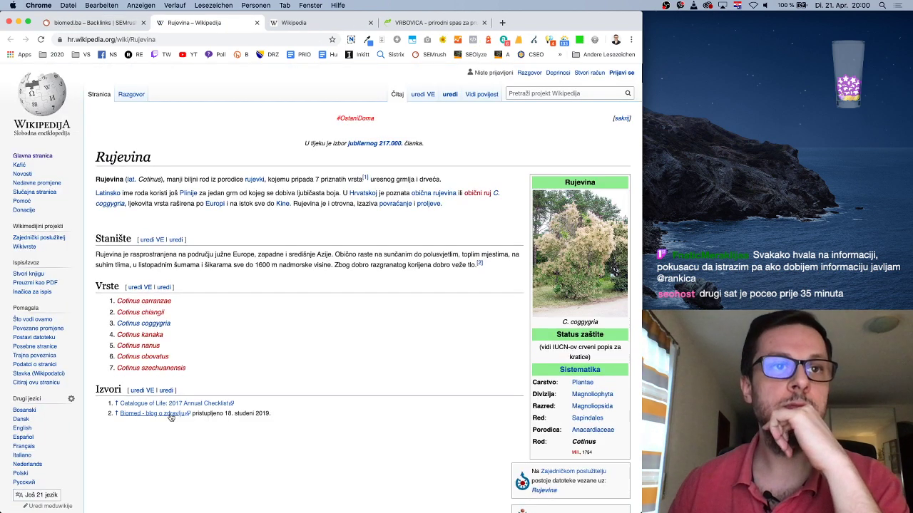
{"action": "left_click_drag", "start_coordinate": [278, 416], "coordinate": [114, 412]}
{"action": "left_click", "coordinate": [271, 411]}
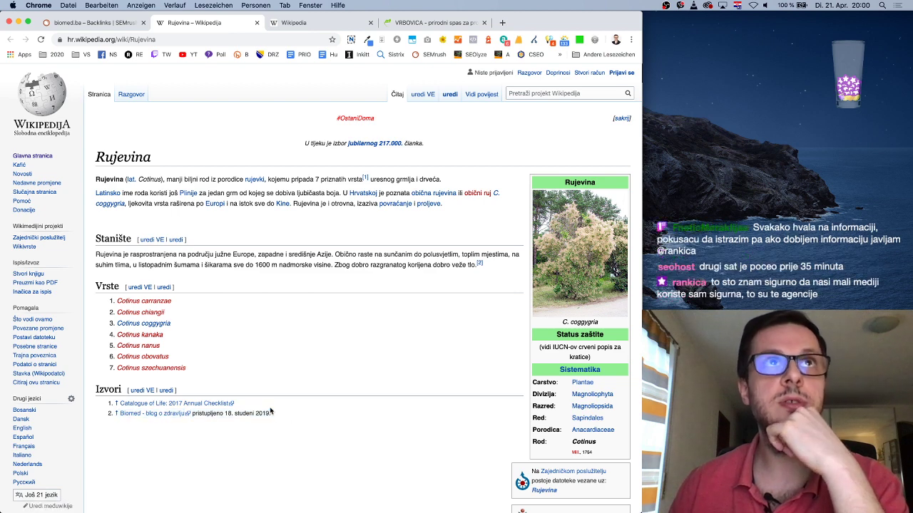
{"action": "left_click", "coordinate": [122, 29]}
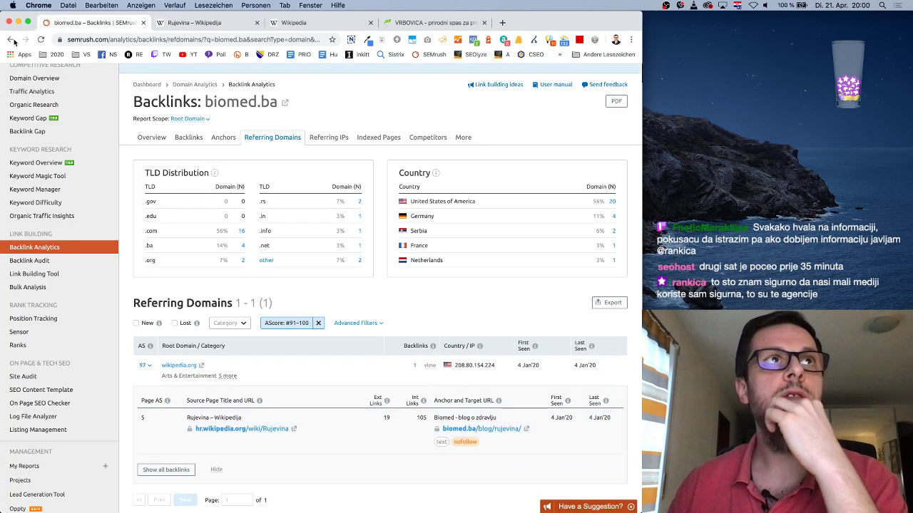
Review biomed.ba's backlink overview charts for TLD, country and top pages, then open Referring Domains
{"action": "left_click", "coordinate": [13, 40]}
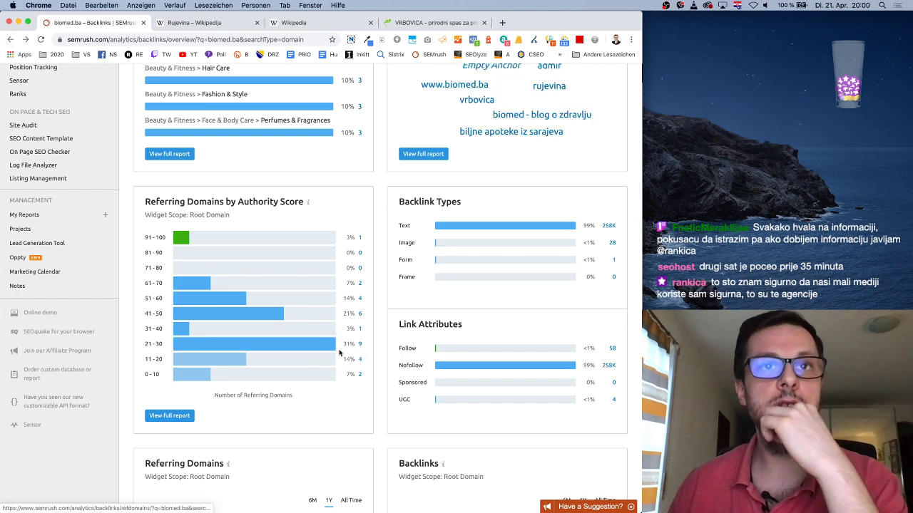
{"action": "scroll", "coordinate": [350, 423], "scroll_direction": "down", "scroll_amount": 3}
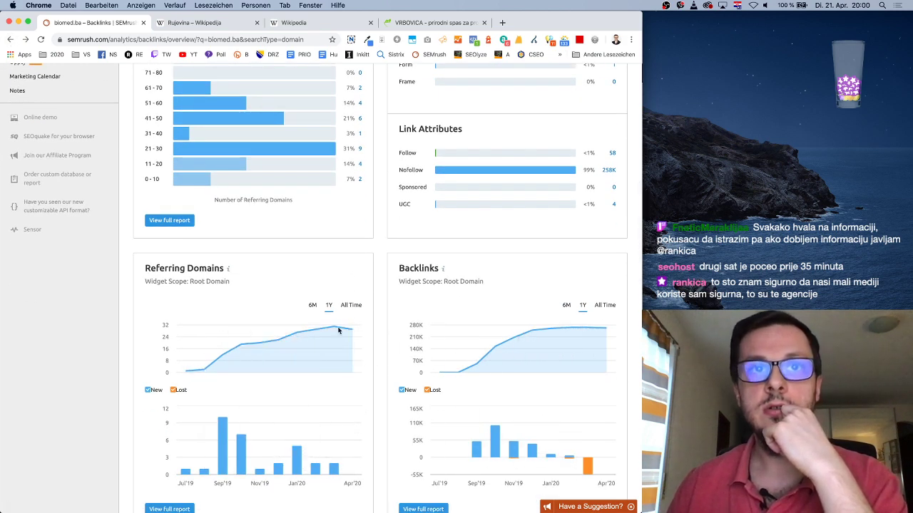
{"action": "scroll", "coordinate": [390, 356], "scroll_direction": "down", "scroll_amount": 3}
{"action": "scroll", "coordinate": [389, 349], "scroll_direction": "down", "scroll_amount": 2}
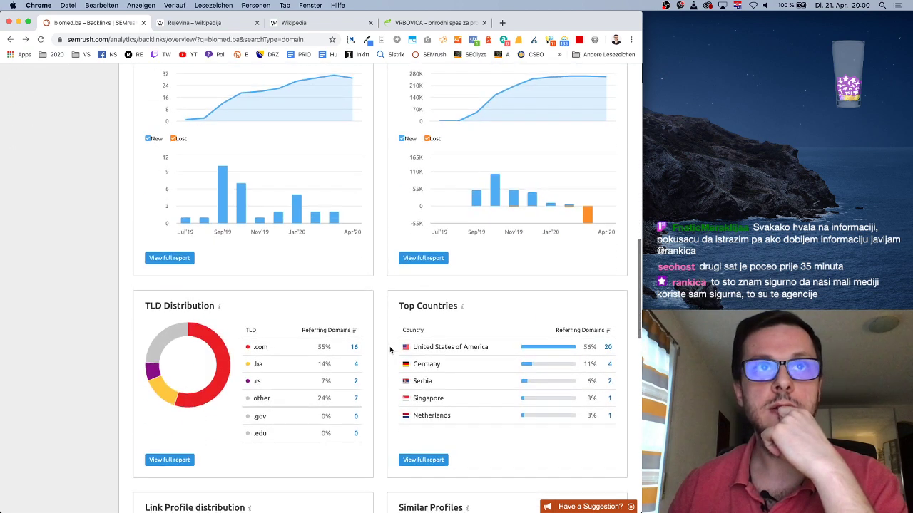
{"action": "scroll", "coordinate": [390, 350], "scroll_direction": "up", "scroll_amount": 4}
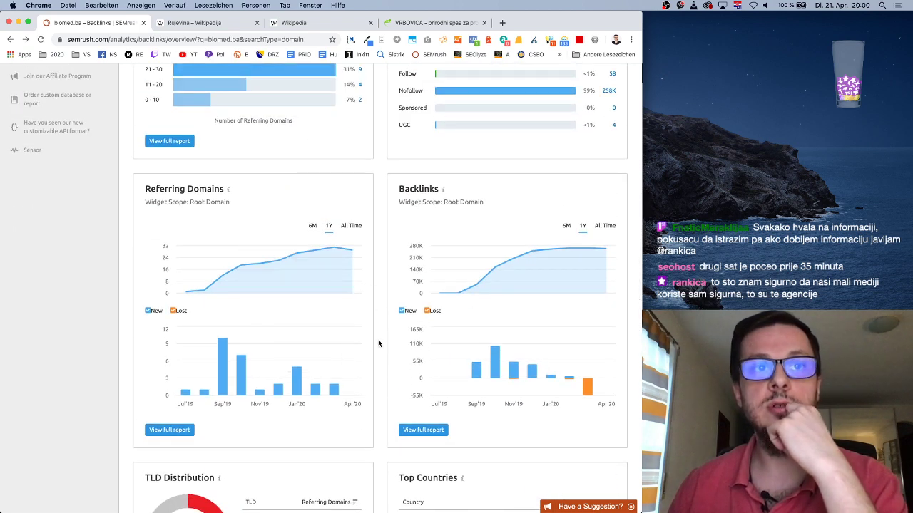
{"action": "scroll", "coordinate": [378, 344], "scroll_direction": "down", "scroll_amount": 1}
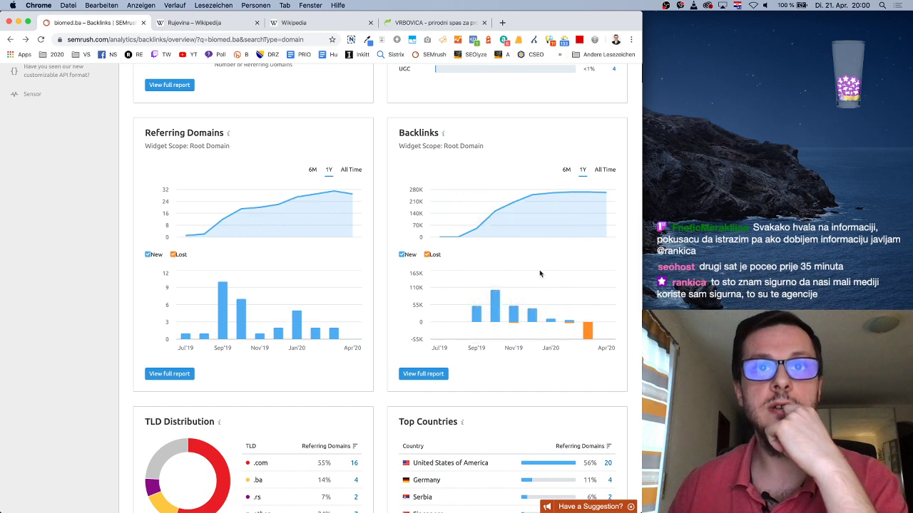
{"action": "scroll", "coordinate": [390, 377], "scroll_direction": "down", "scroll_amount": 3}
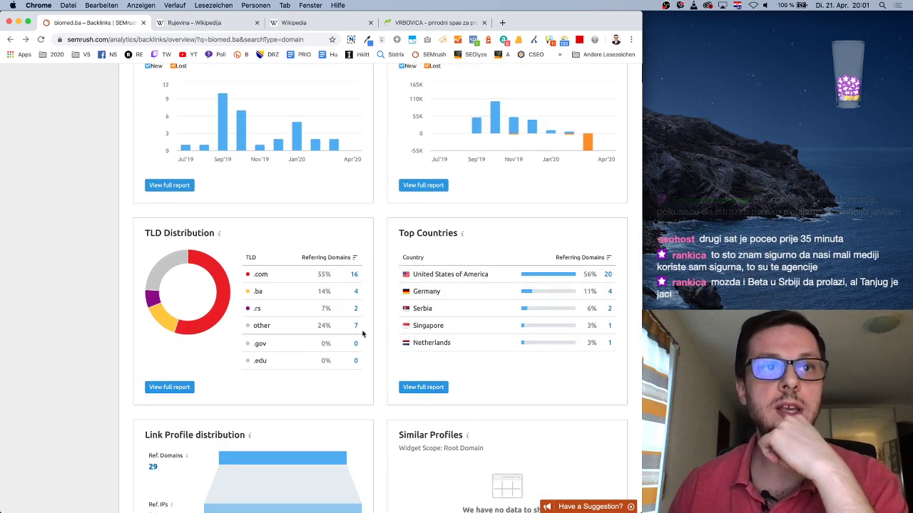
{"action": "scroll", "coordinate": [379, 332], "scroll_direction": "down", "scroll_amount": 3}
{"action": "scroll", "coordinate": [363, 333], "scroll_direction": "down", "scroll_amount": 3}
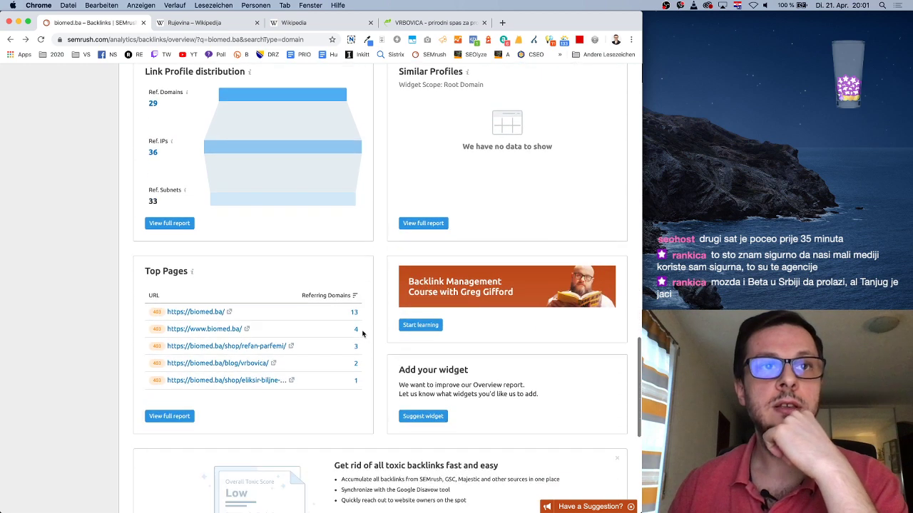
{"action": "scroll", "coordinate": [362, 333], "scroll_direction": "up", "scroll_amount": 3}
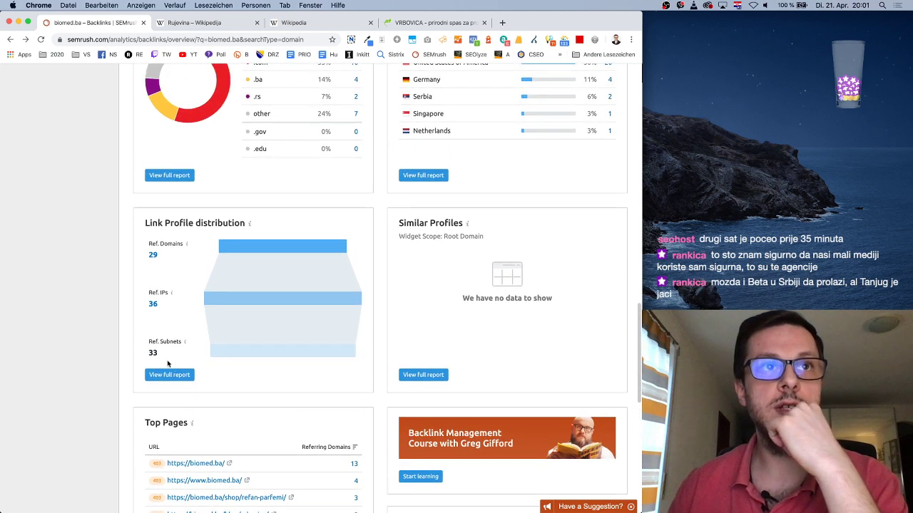
{"action": "left_click", "coordinate": [155, 262]}
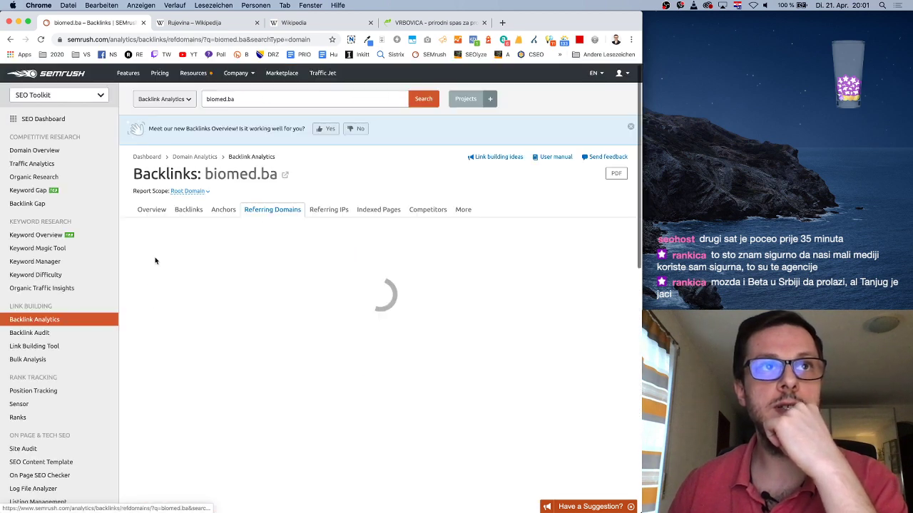
Browse the 29 referring domains and visit the bamreza.com site
{"action": "scroll", "coordinate": [364, 366], "scroll_direction": "down", "scroll_amount": 1}
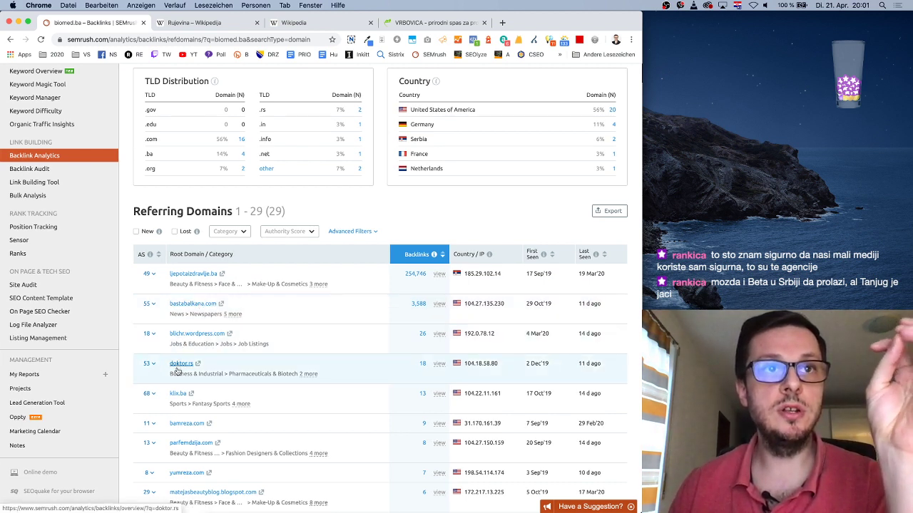
{"action": "scroll", "coordinate": [250, 386], "scroll_direction": "down", "scroll_amount": 4}
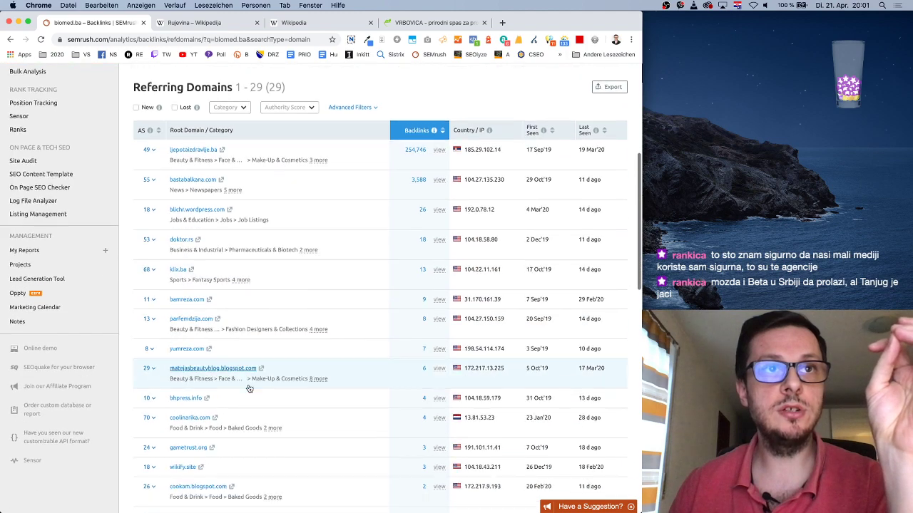
{"action": "left_click", "coordinate": [209, 288]}
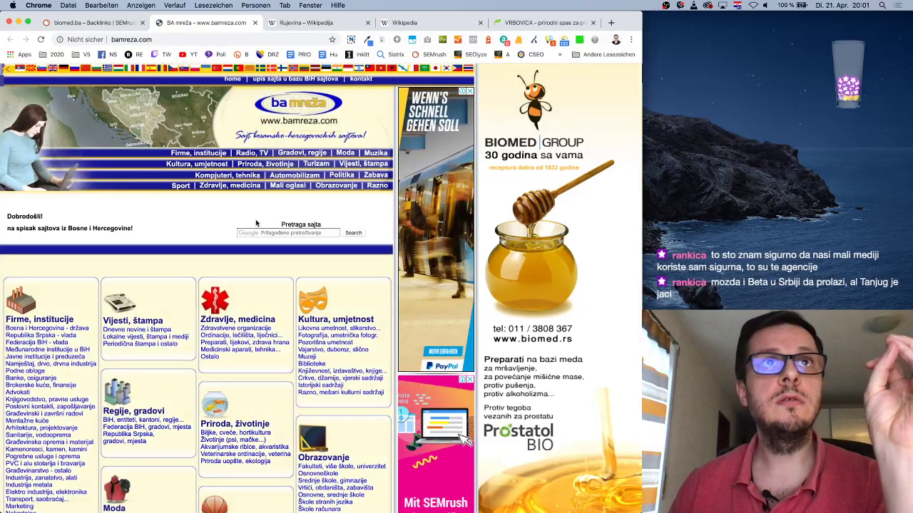
{"action": "scroll", "coordinate": [279, 214], "scroll_direction": "down", "scroll_amount": 10}
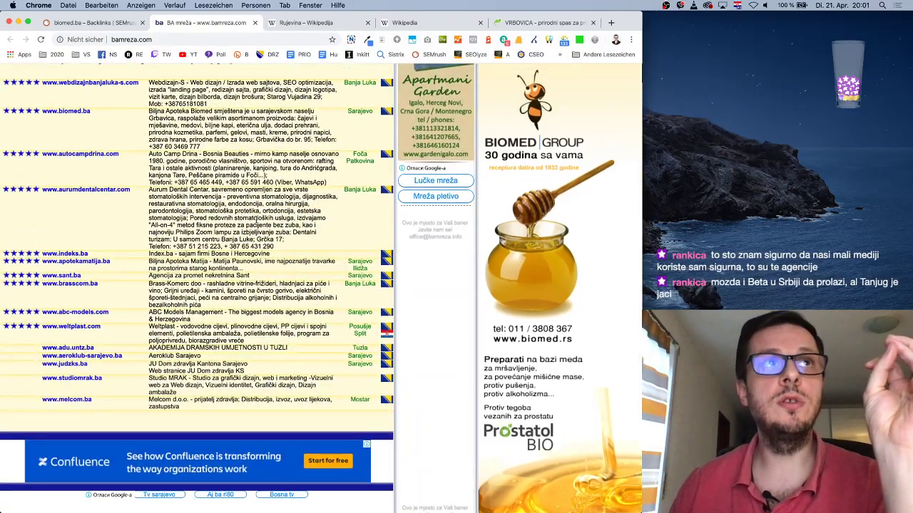
{"action": "scroll", "coordinate": [255, 221], "scroll_direction": "up", "scroll_amount": 10}
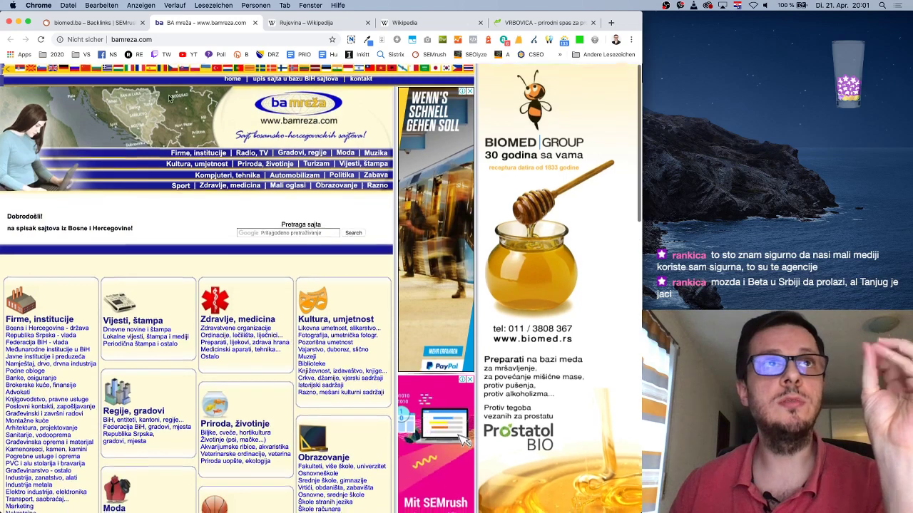
{"action": "left_click", "coordinate": [102, 27]}
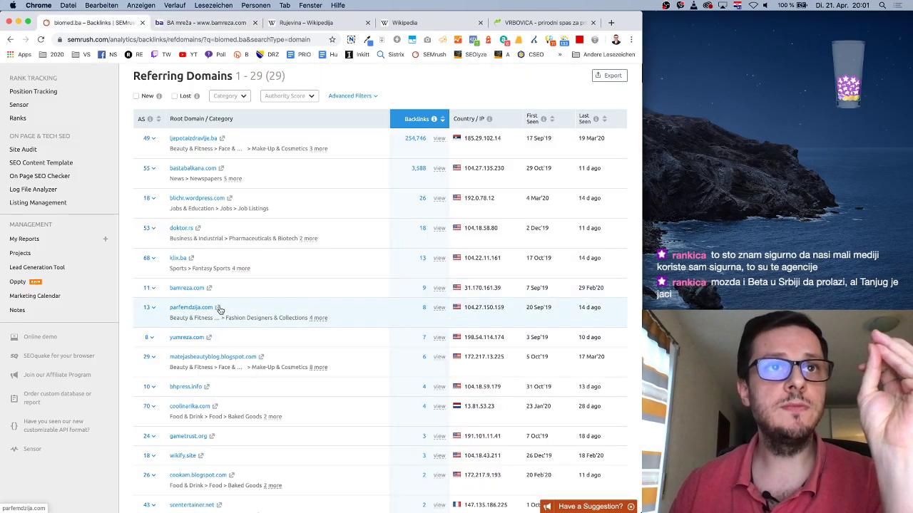
Visit and look over the ljepotaizdravlje.ba homepage
{"action": "scroll", "coordinate": [333, 387], "scroll_direction": "down", "scroll_amount": 4}
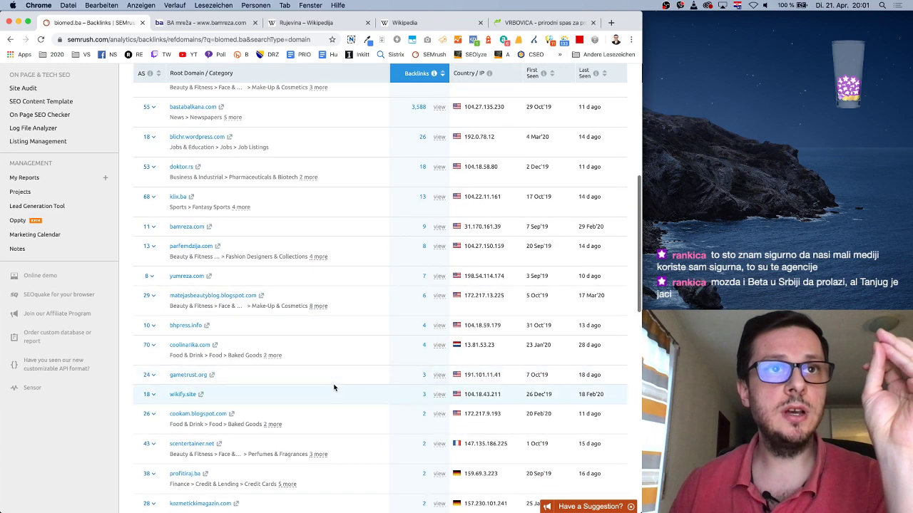
{"action": "scroll", "coordinate": [332, 382], "scroll_direction": "down", "scroll_amount": 2}
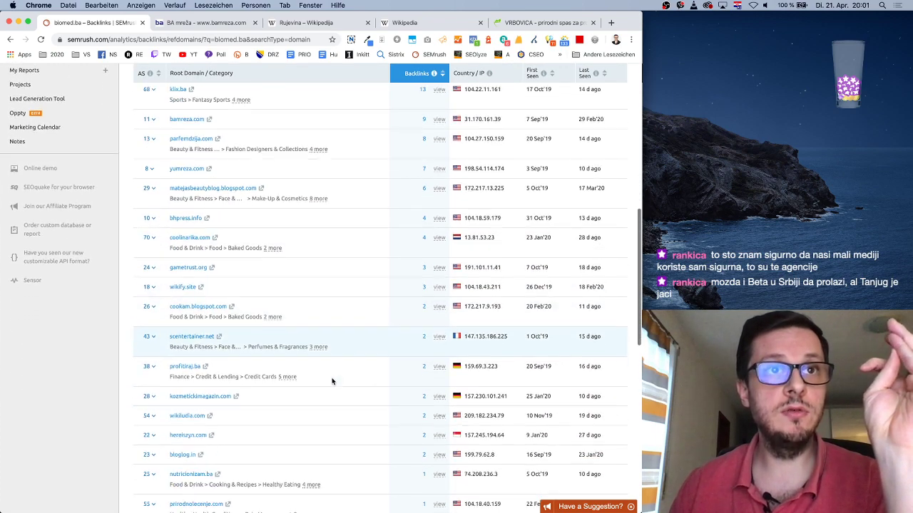
{"action": "scroll", "coordinate": [332, 381], "scroll_direction": "down", "scroll_amount": 6}
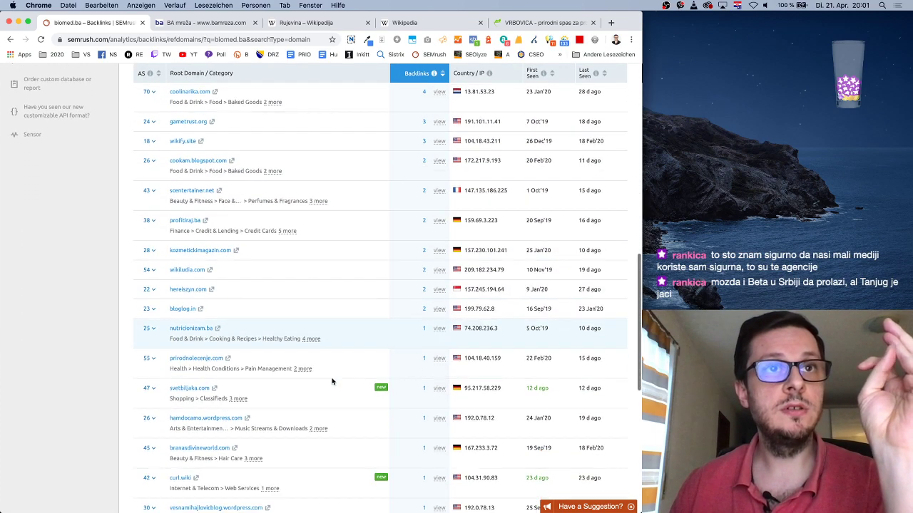
{"action": "scroll", "coordinate": [332, 382], "scroll_direction": "down", "scroll_amount": 2}
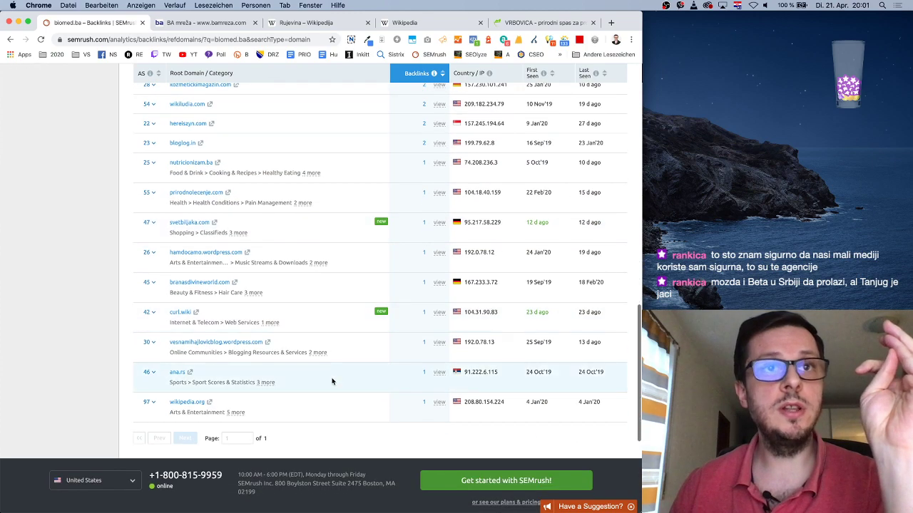
{"action": "scroll", "coordinate": [331, 381], "scroll_direction": "up", "scroll_amount": 15}
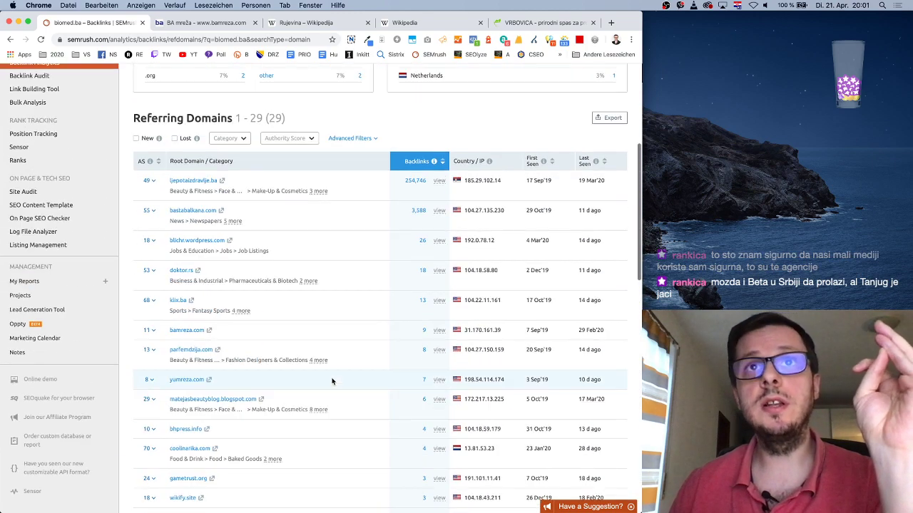
{"action": "left_click", "coordinate": [223, 182]}
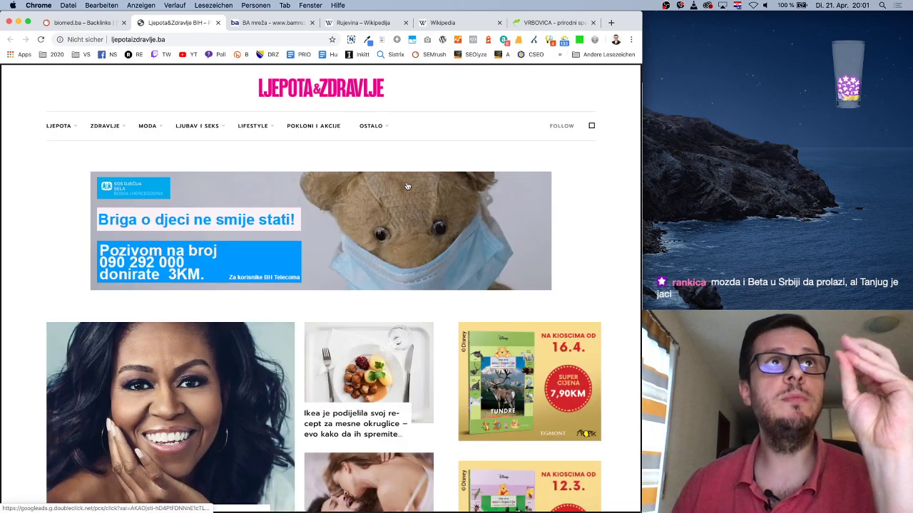
{"action": "scroll", "coordinate": [405, 185], "scroll_direction": "down", "scroll_amount": 10}
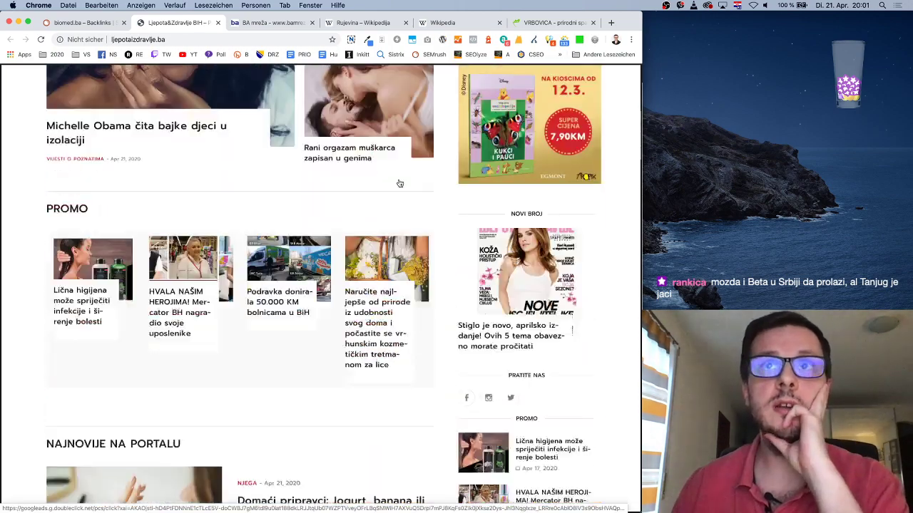
{"action": "scroll", "coordinate": [400, 184], "scroll_direction": "down", "scroll_amount": 15}
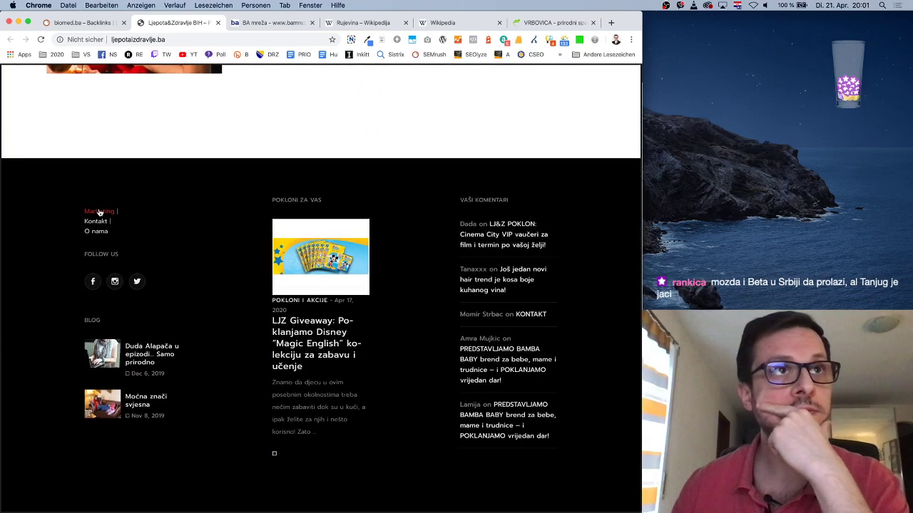
{"action": "scroll", "coordinate": [540, 299], "scroll_direction": "up", "scroll_amount": 10}
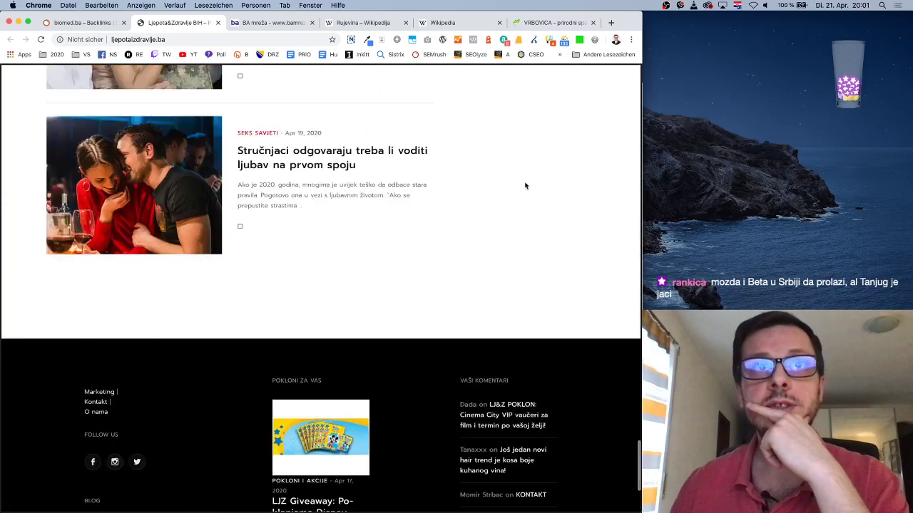
{"action": "scroll", "coordinate": [563, 189], "scroll_direction": "up", "scroll_amount": 15}
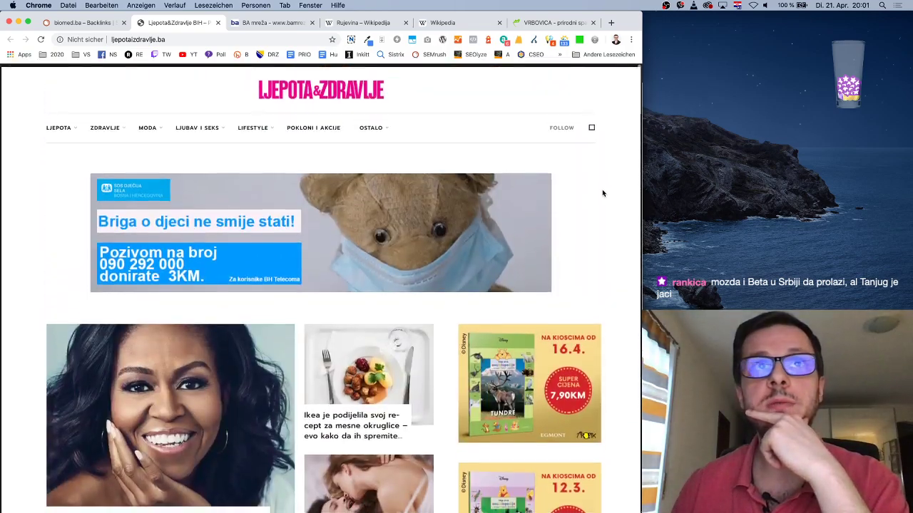
Search the ljepotaizdravlje.ba homepage source for 'biomed.ba', then return to the referring domains report
{"action": "right_click", "coordinate": [607, 191]}
{"action": "left_click", "coordinate": [645, 293]}
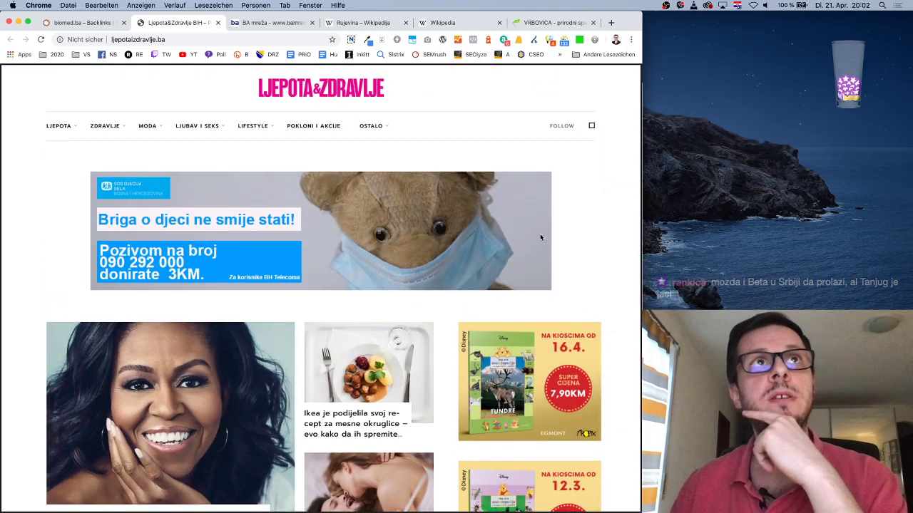
{"action": "key", "text": "super+f"}
{"action": "type", "text": "bio"}
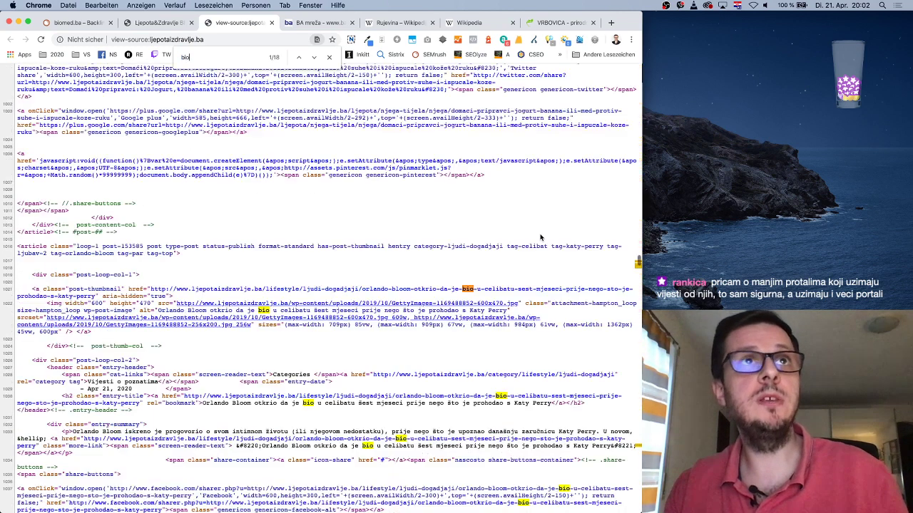
{"action": "type", "text": "med.ba"}
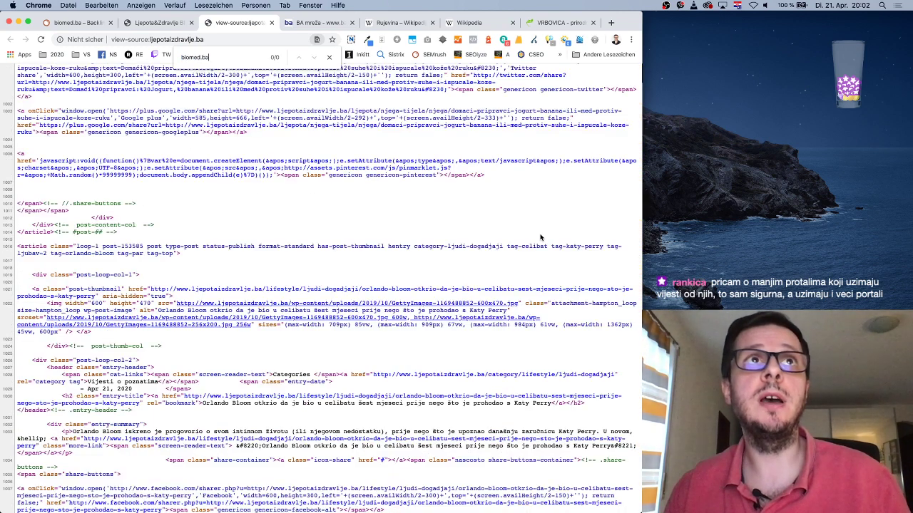
{"action": "key", "text": "super+alt+Left"}
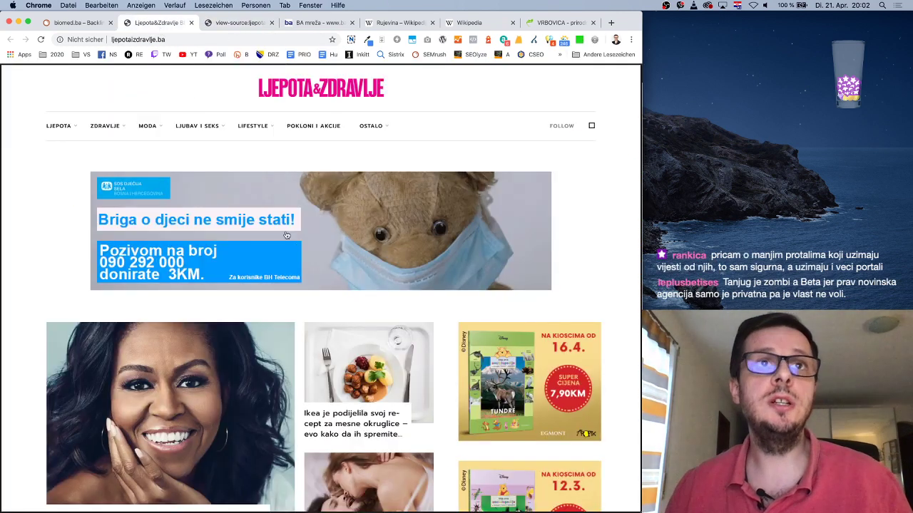
{"action": "left_click", "coordinate": [93, 22]}
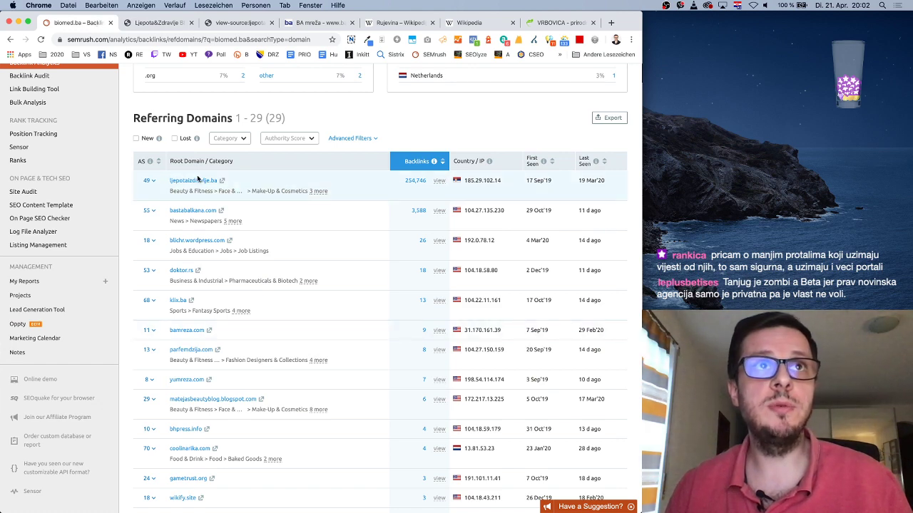
List ljepotaizdravlje.ba's backlinks and search the second linking article for the 'Emina' anchor
{"action": "left_click", "coordinate": [441, 182]}
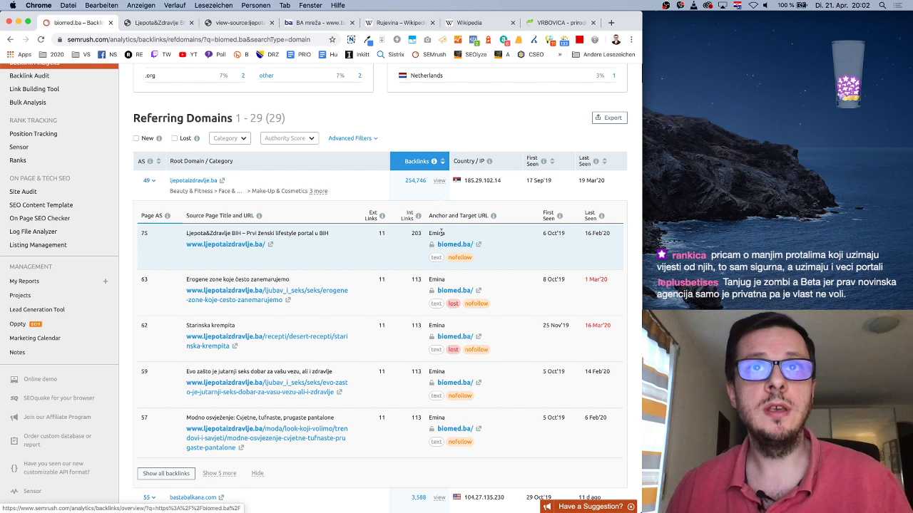
{"action": "double_click", "coordinate": [437, 232]}
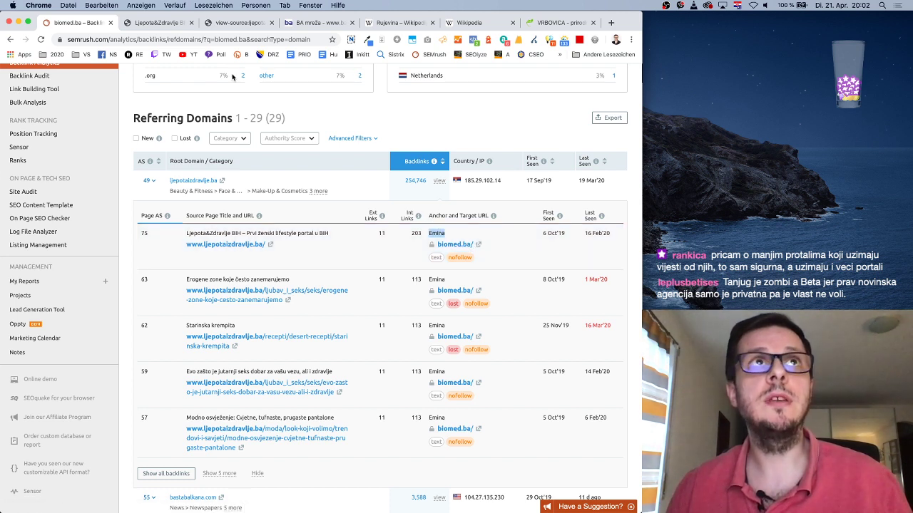
{"action": "left_click", "coordinate": [440, 233]}
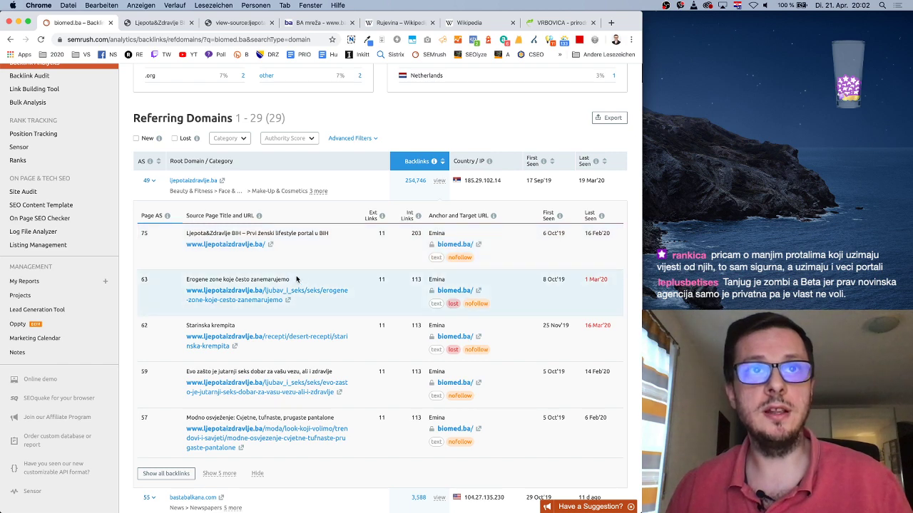
{"action": "left_click", "coordinate": [290, 301]}
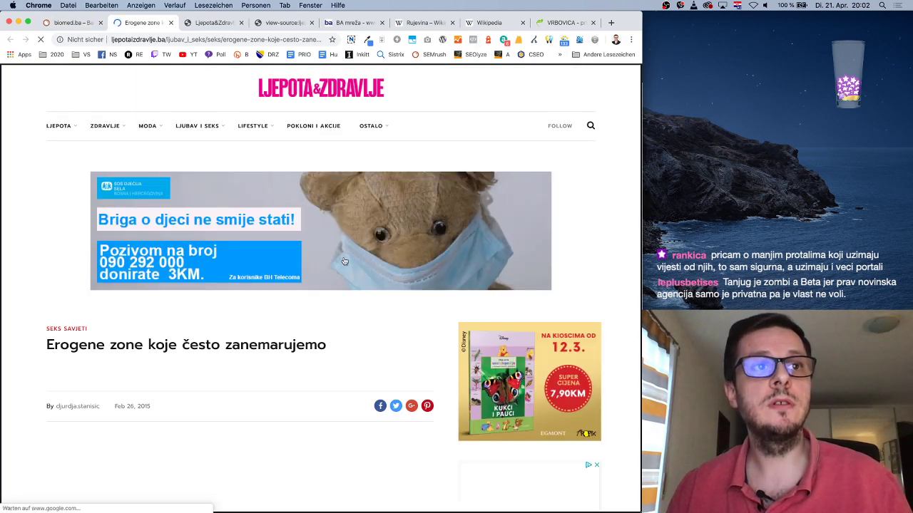
{"action": "scroll", "coordinate": [319, 291], "scroll_direction": "down", "scroll_amount": 5}
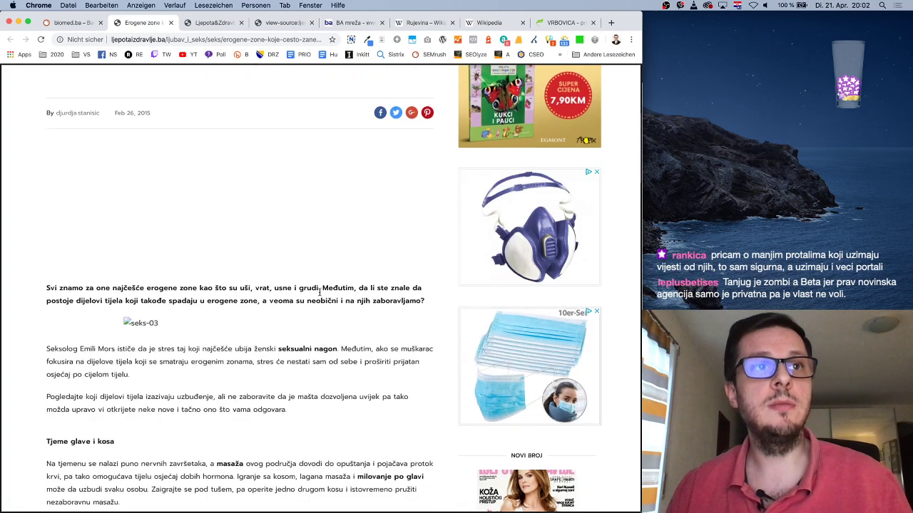
{"action": "scroll", "coordinate": [319, 292], "scroll_direction": "down", "scroll_amount": 4}
{"action": "key", "text": "super+f"}
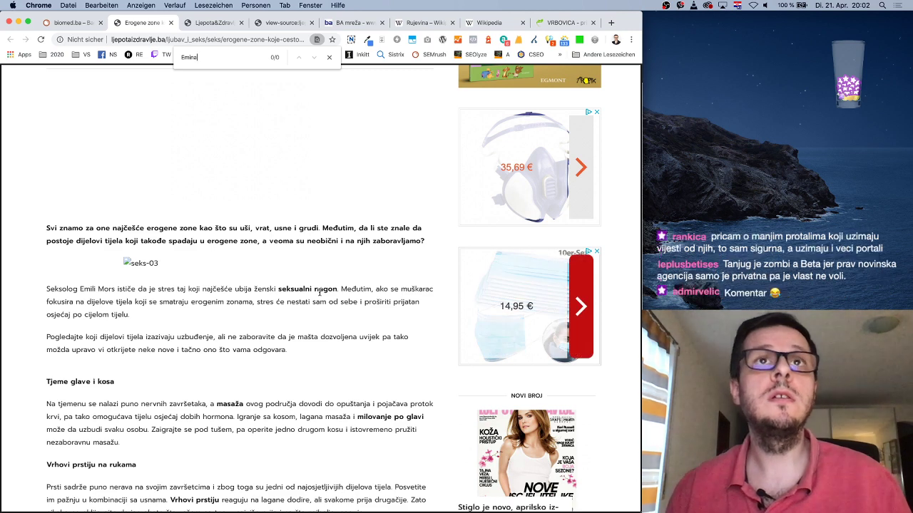
Search that article's HTML source for biomed.ba, then return to the Referring Domains report
{"action": "right_click", "coordinate": [625, 166]}
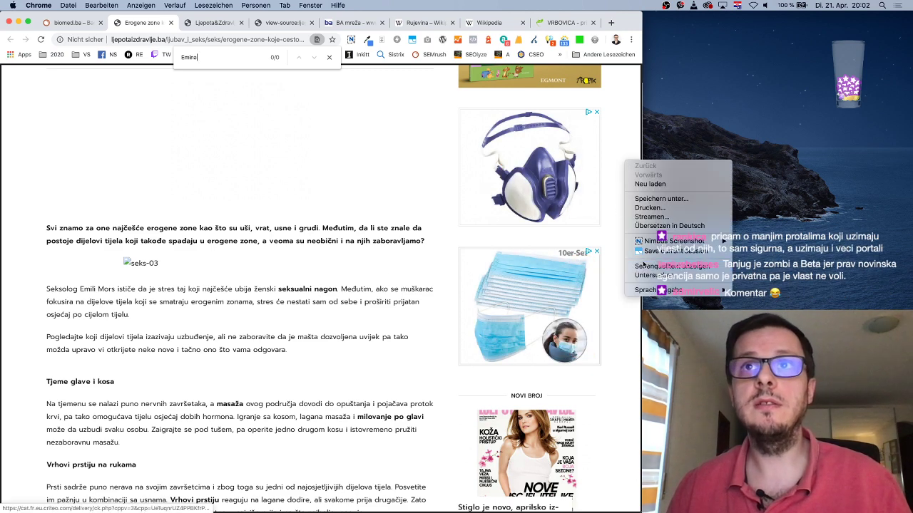
{"action": "left_click", "coordinate": [663, 266]}
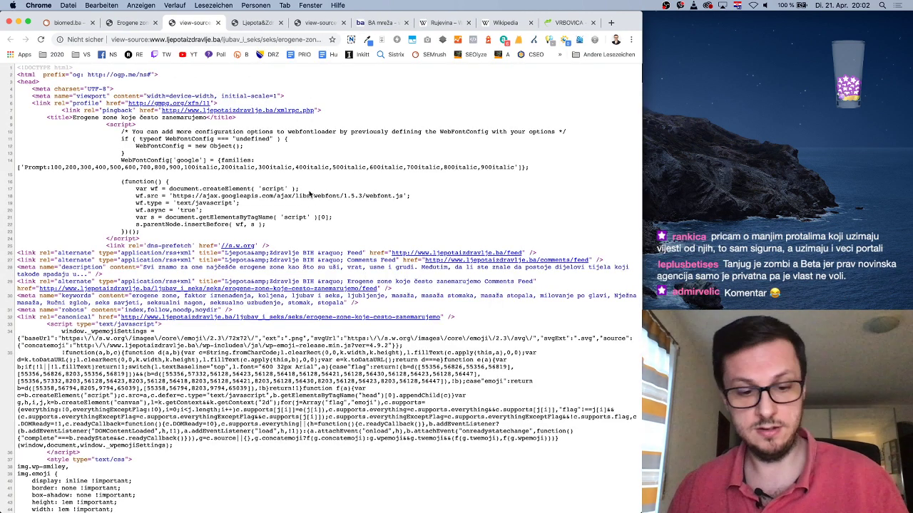
{"action": "key", "text": "super+f"}
{"action": "key", "text": "super+v"}
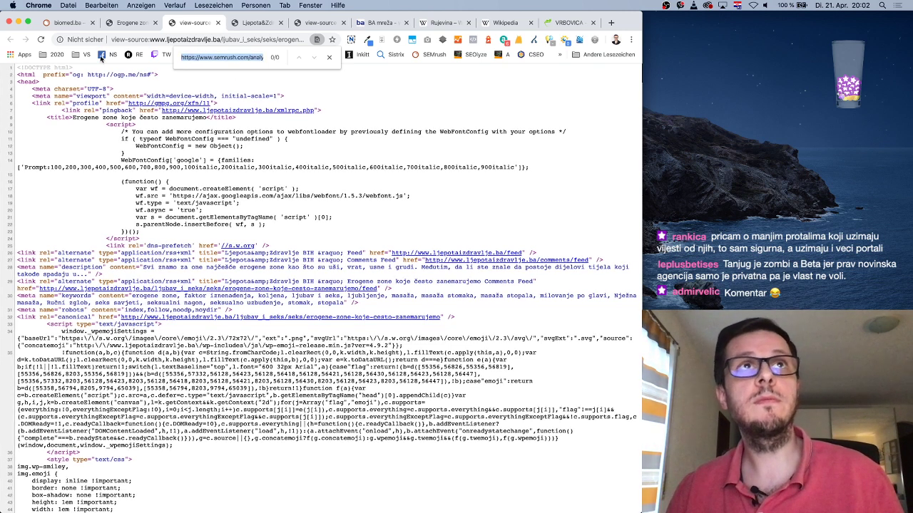
{"action": "key", "text": "BackSpace"}
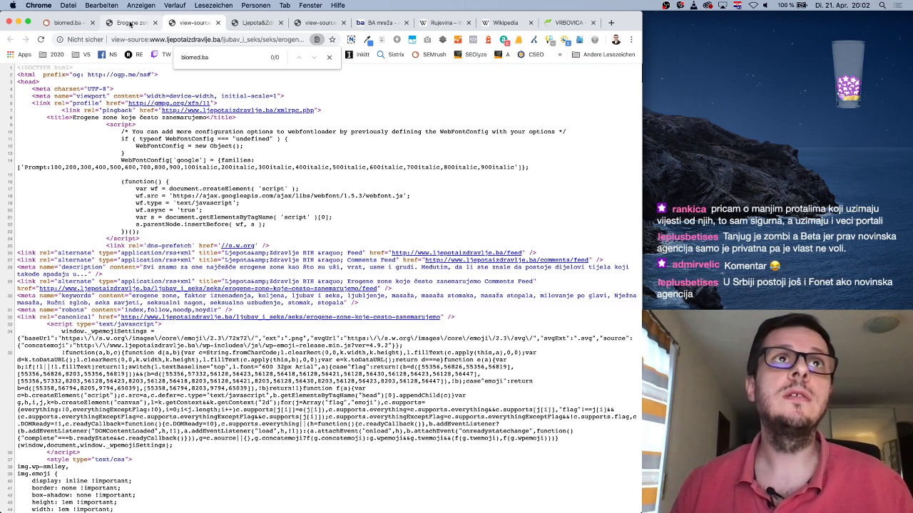
{"action": "left_click", "coordinate": [129, 23]}
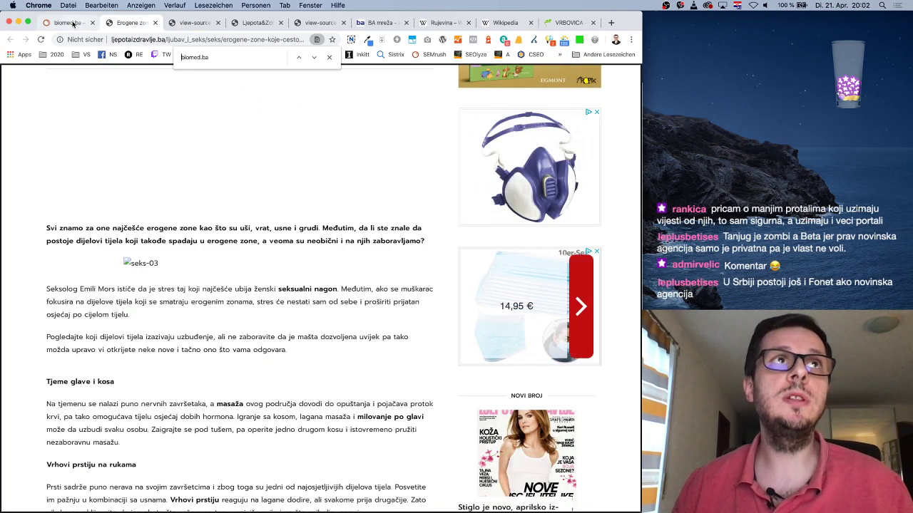
{"action": "left_click", "coordinate": [73, 24]}
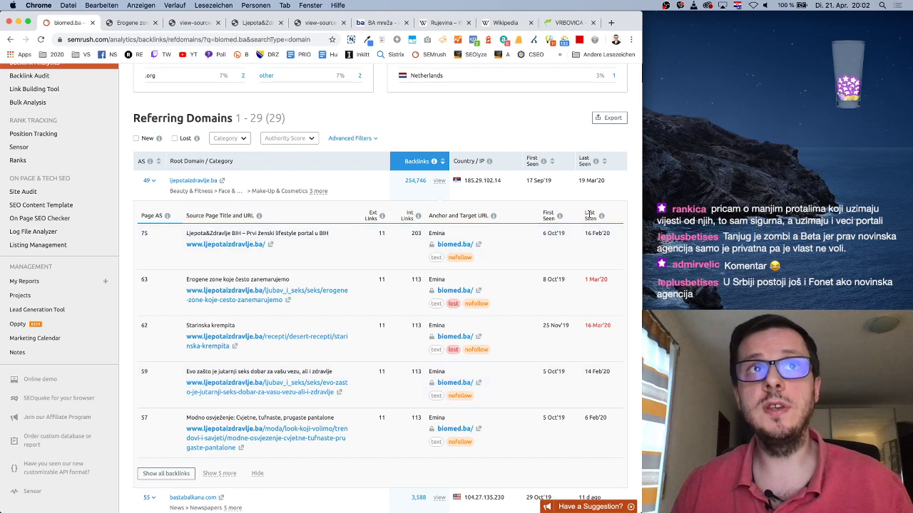
{"action": "scroll", "coordinate": [561, 266], "scroll_direction": "down", "scroll_amount": 3}
{"action": "scroll", "coordinate": [562, 267], "scroll_direction": "down", "scroll_amount": 5}
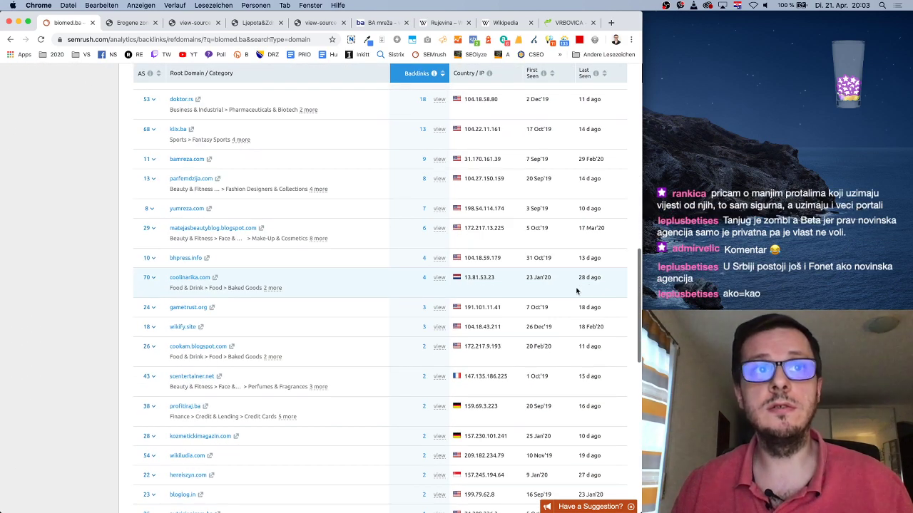
{"action": "scroll", "coordinate": [576, 290], "scroll_direction": "up", "scroll_amount": 15}
{"action": "scroll", "coordinate": [576, 290], "scroll_direction": "down", "scroll_amount": 4}
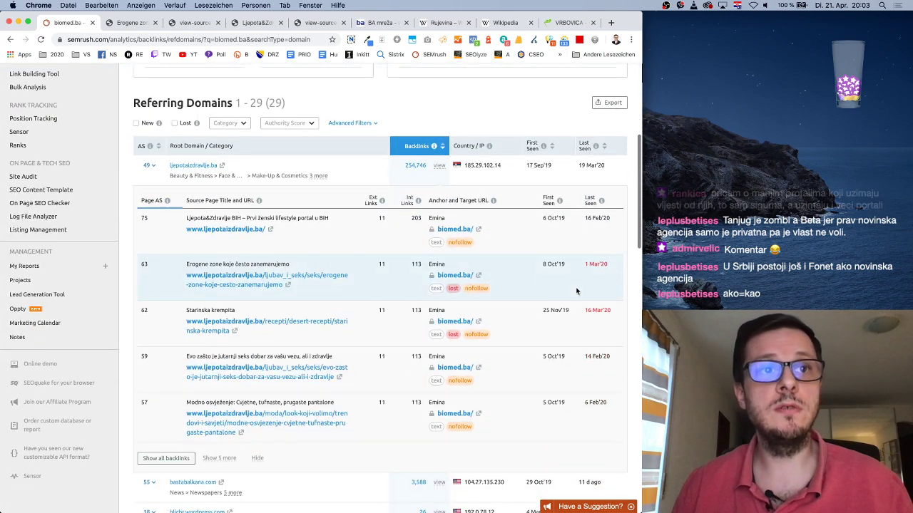
Show all backlinks from ljepotaizdravlje.ba sorted by Last Seen
{"action": "left_click", "coordinate": [166, 459]}
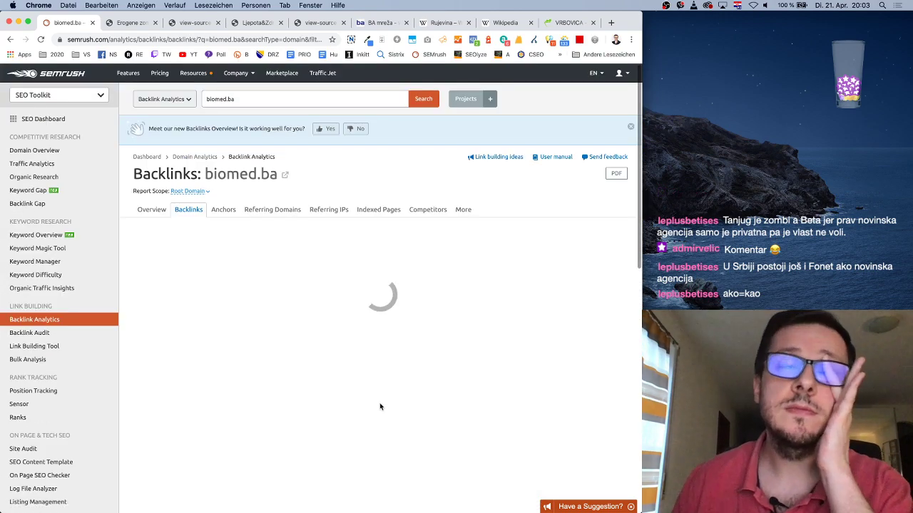
{"action": "scroll", "coordinate": [396, 382], "scroll_direction": "down", "scroll_amount": 5}
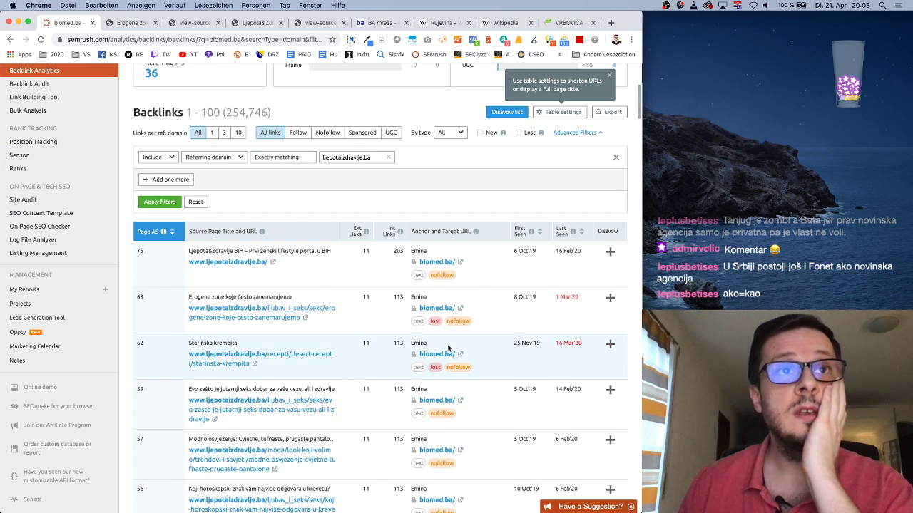
{"action": "left_click", "coordinate": [582, 235]}
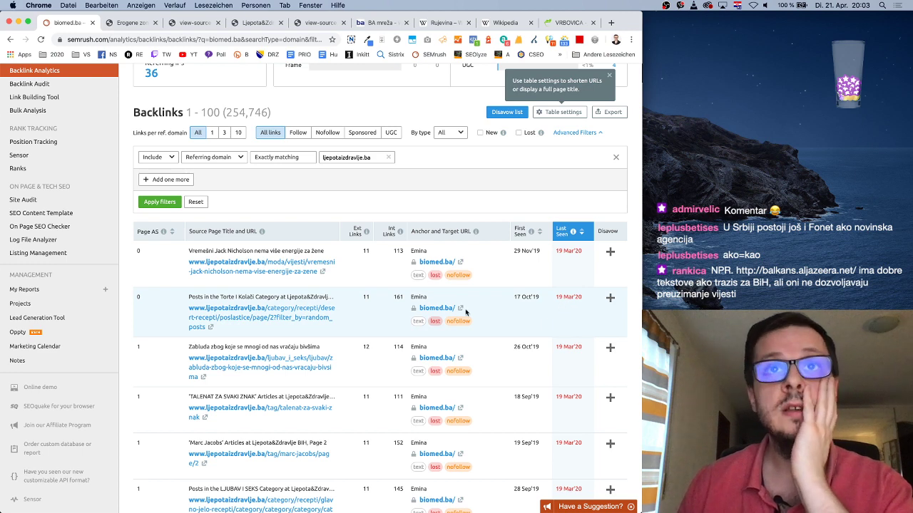
Search the linking Jack Nicholson article for biomed.ba
{"action": "left_click", "coordinate": [322, 273]}
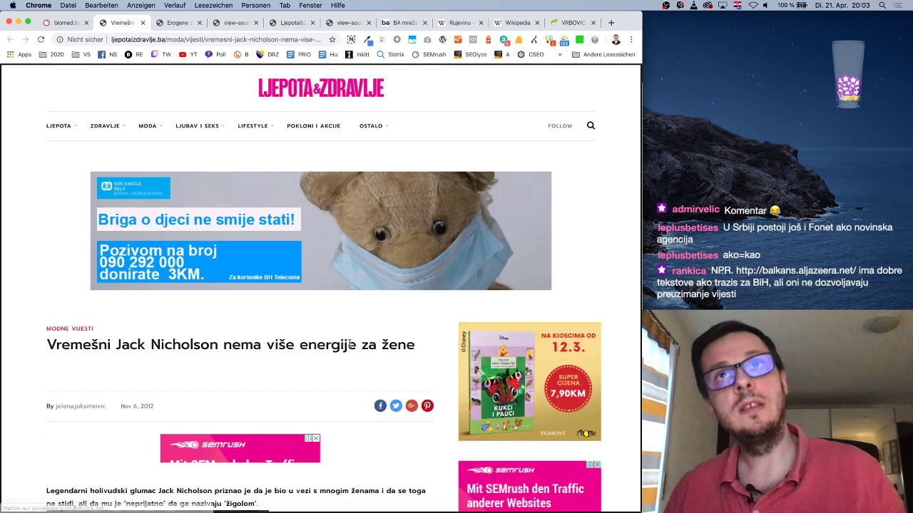
{"action": "key", "text": "super+f"}
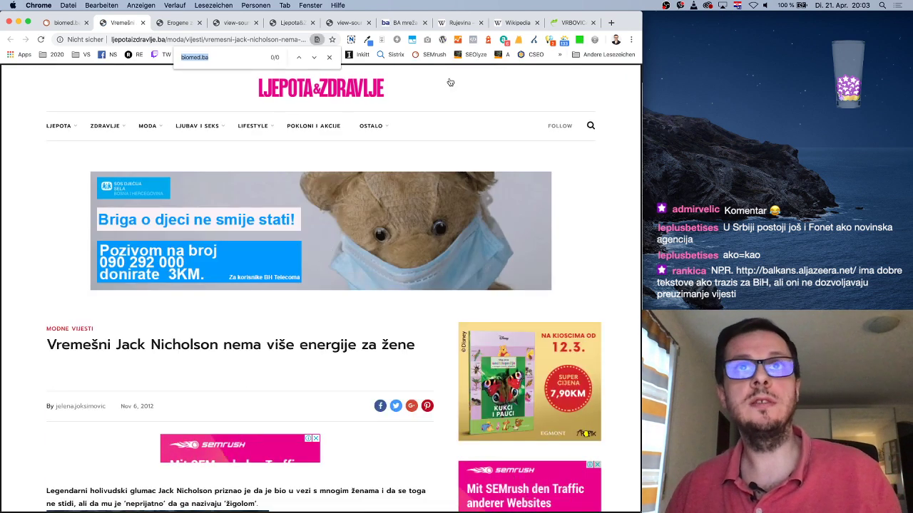
{"action": "key", "text": "Escape"}
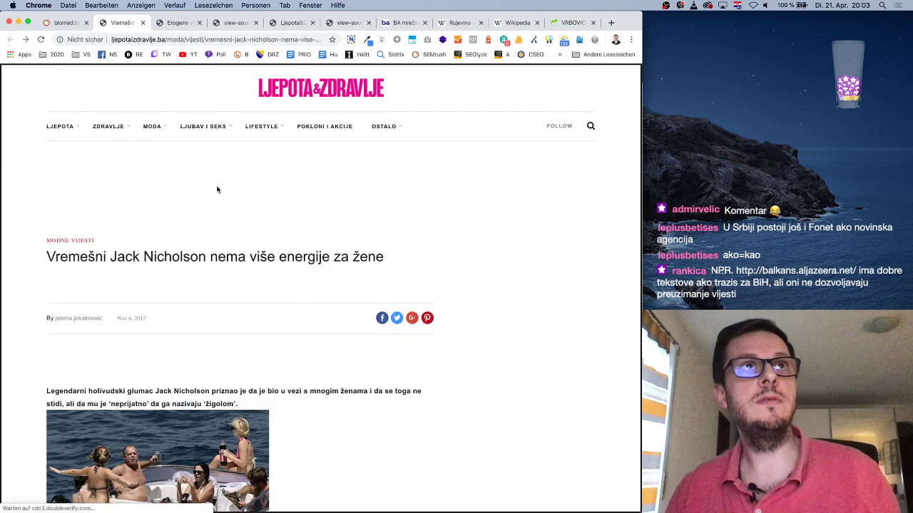
{"action": "scroll", "coordinate": [340, 371], "scroll_direction": "down", "scroll_amount": 3}
Search the article's HTML source for 'biomed', then return to SEMrush's backlinks list
{"action": "right_click", "coordinate": [327, 295]}
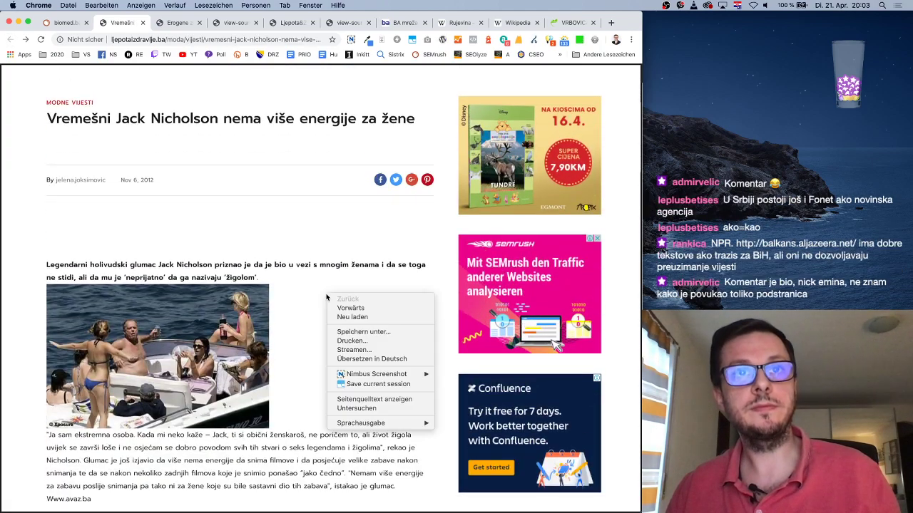
{"action": "left_click", "coordinate": [374, 399]}
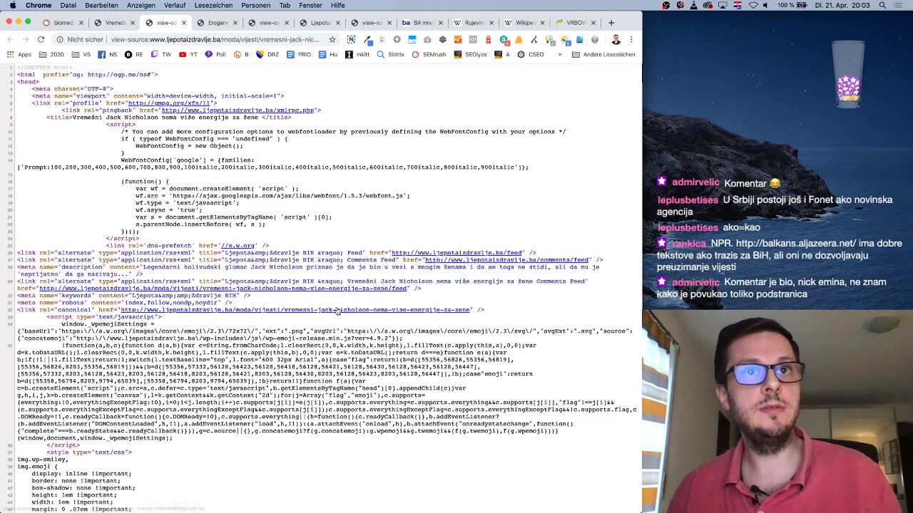
{"action": "scroll", "coordinate": [337, 310], "scroll_direction": "down", "scroll_amount": 20}
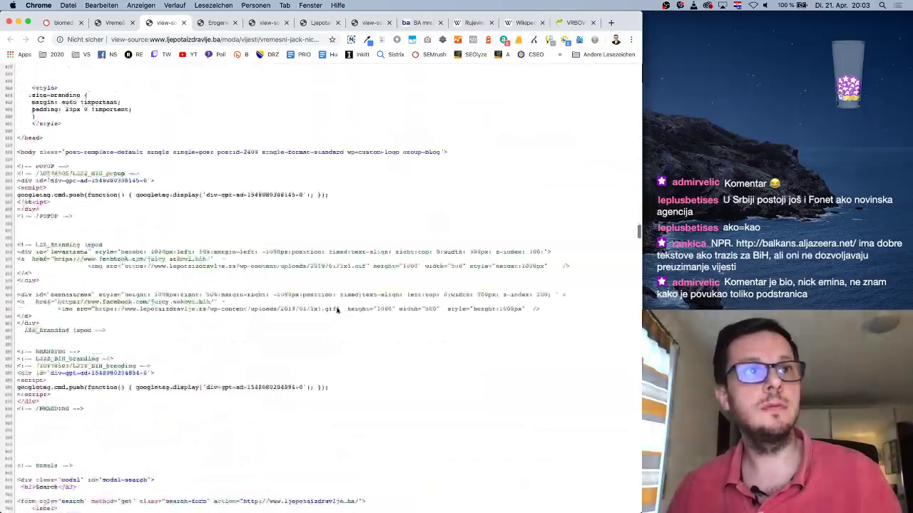
{"action": "scroll", "coordinate": [337, 310], "scroll_direction": "down", "scroll_amount": 20}
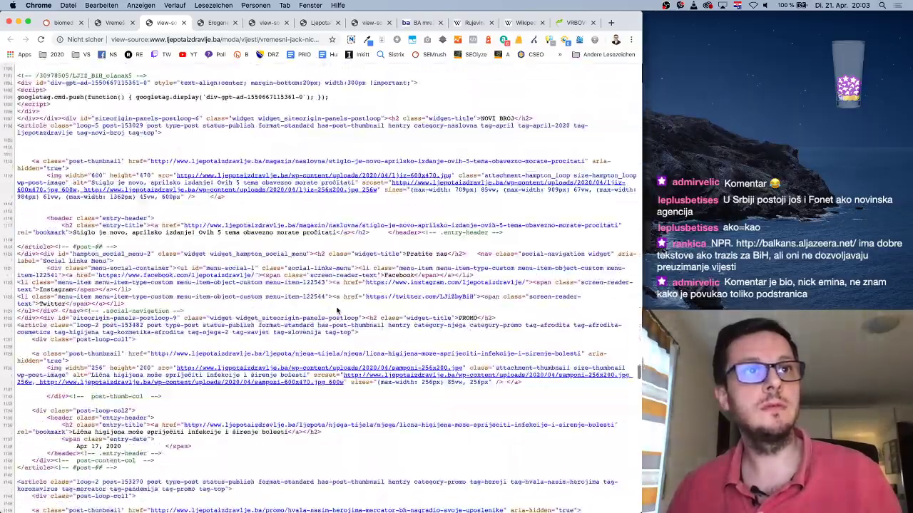
{"action": "scroll", "coordinate": [337, 310], "scroll_direction": "down", "scroll_amount": 6}
{"action": "type", "text": "biome"}
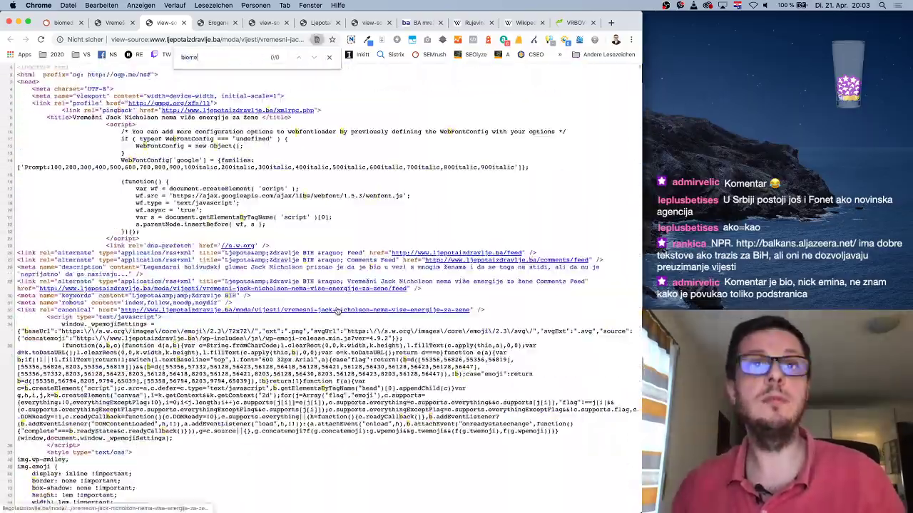
{"action": "type", "text": "d"}
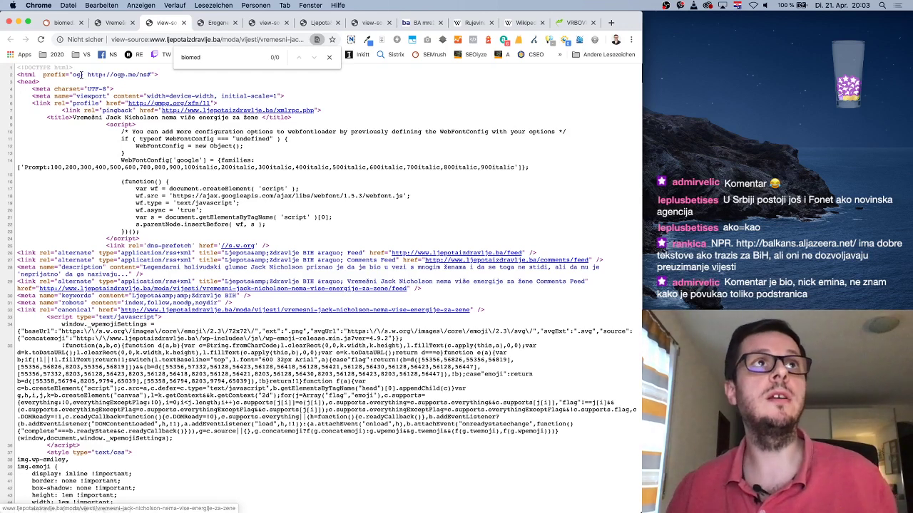
{"action": "left_click", "coordinate": [63, 22]}
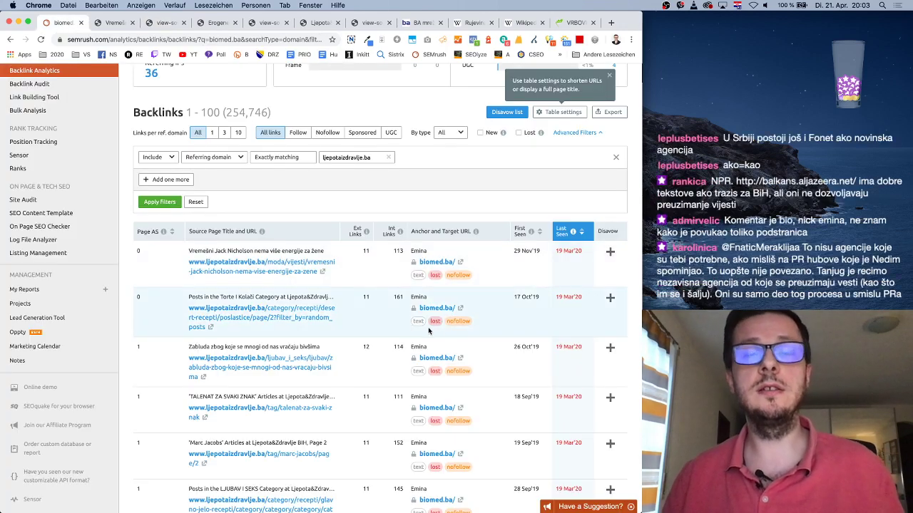
{"action": "scroll", "coordinate": [440, 330], "scroll_direction": "up", "scroll_amount": 5}
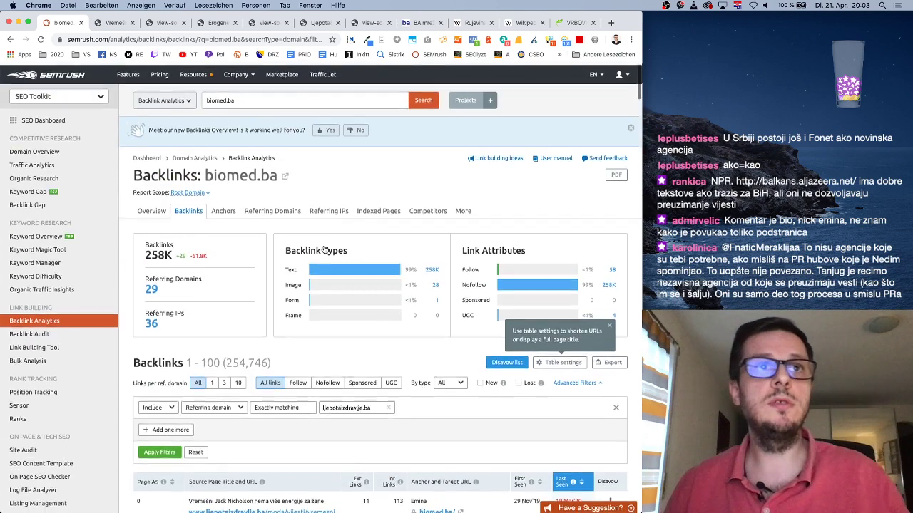
{"action": "scroll", "coordinate": [236, 178], "scroll_direction": "down", "scroll_amount": 1}
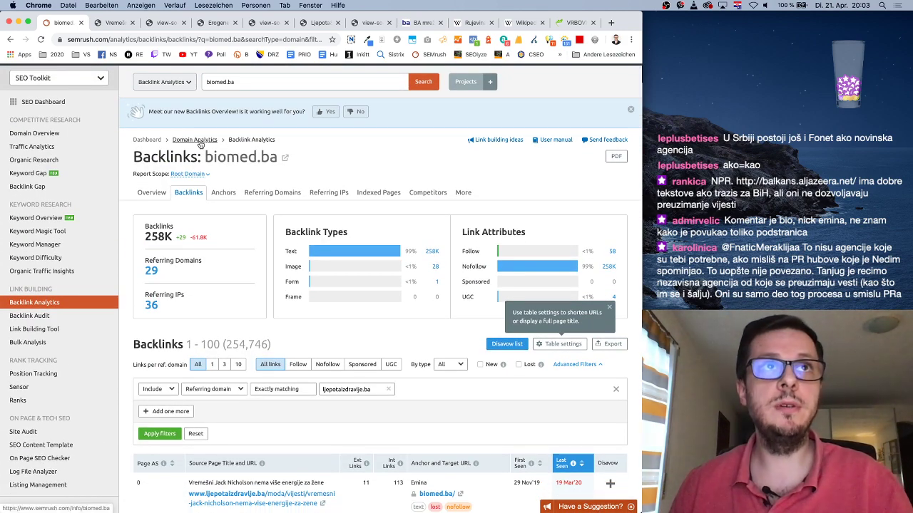